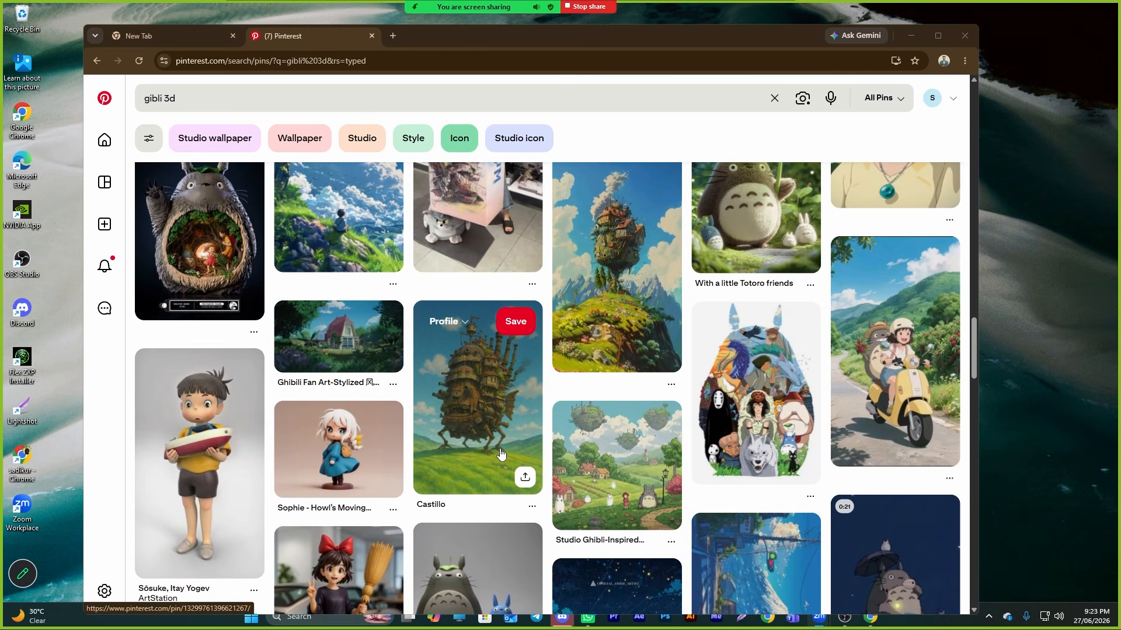
- Search Pinterest for "city with train 3d"
scroll(642, 397, up, 1)
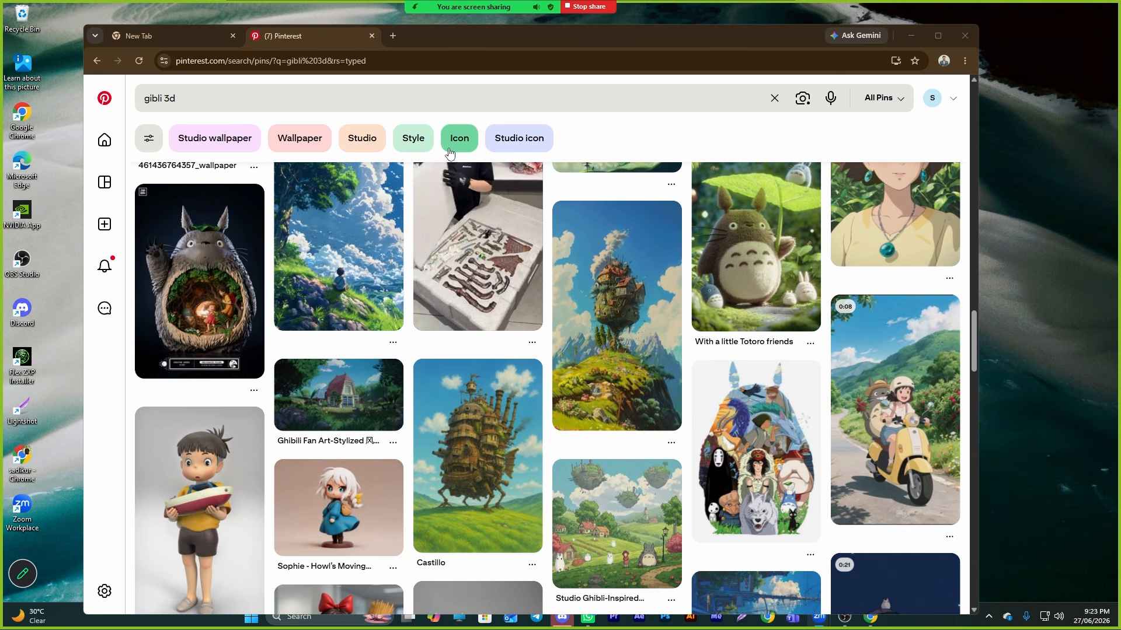
click(204, 98)
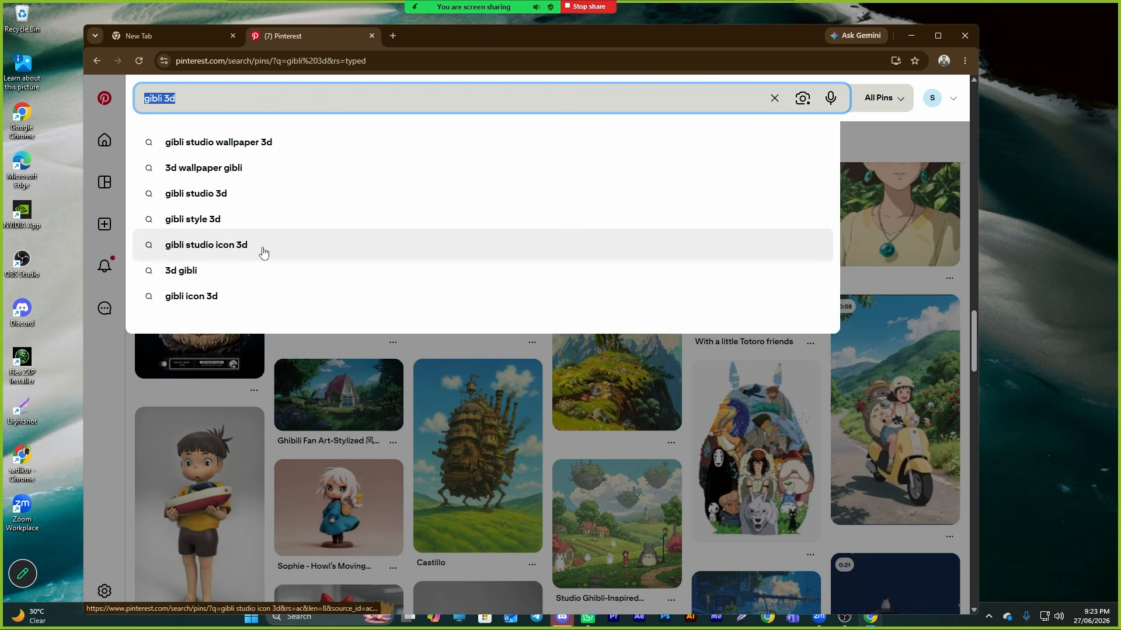
text(city )
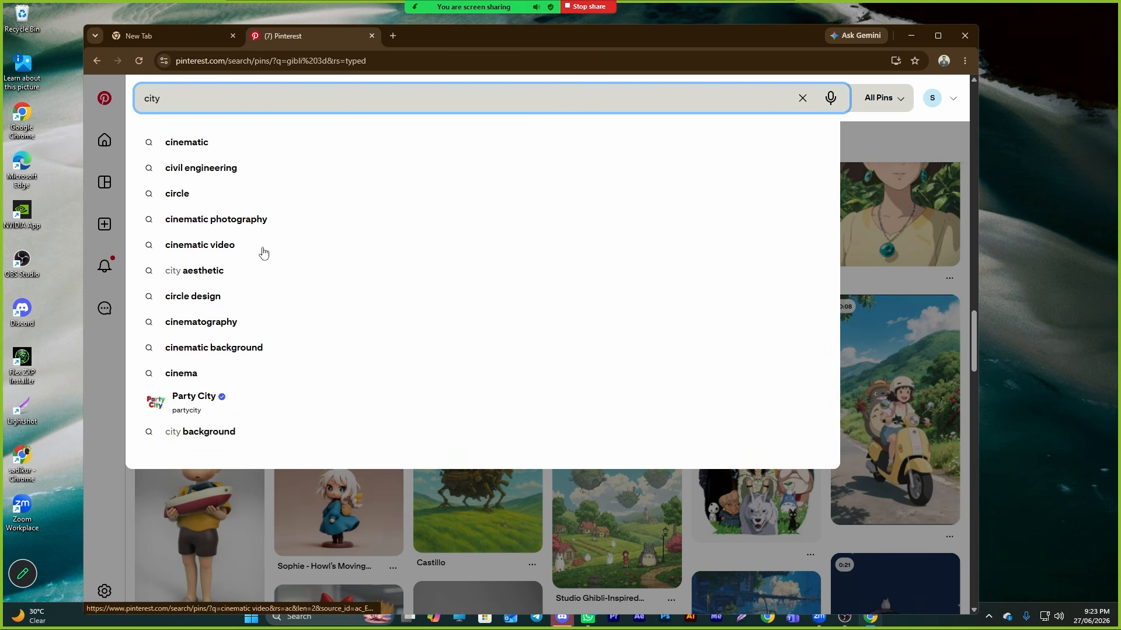
text(with train )
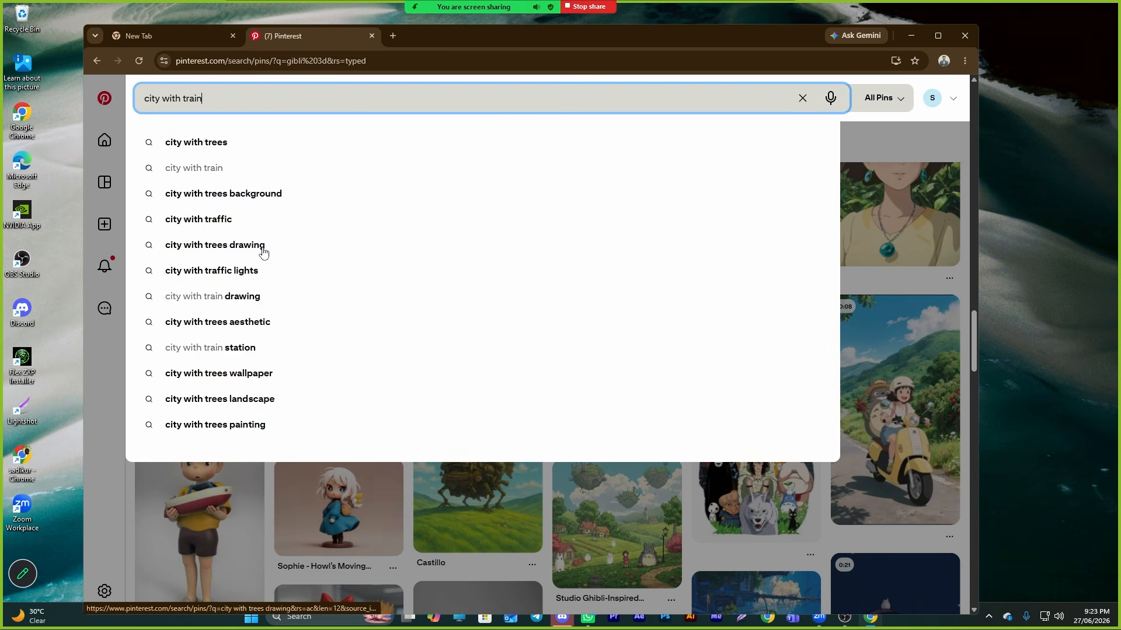
text(3d)
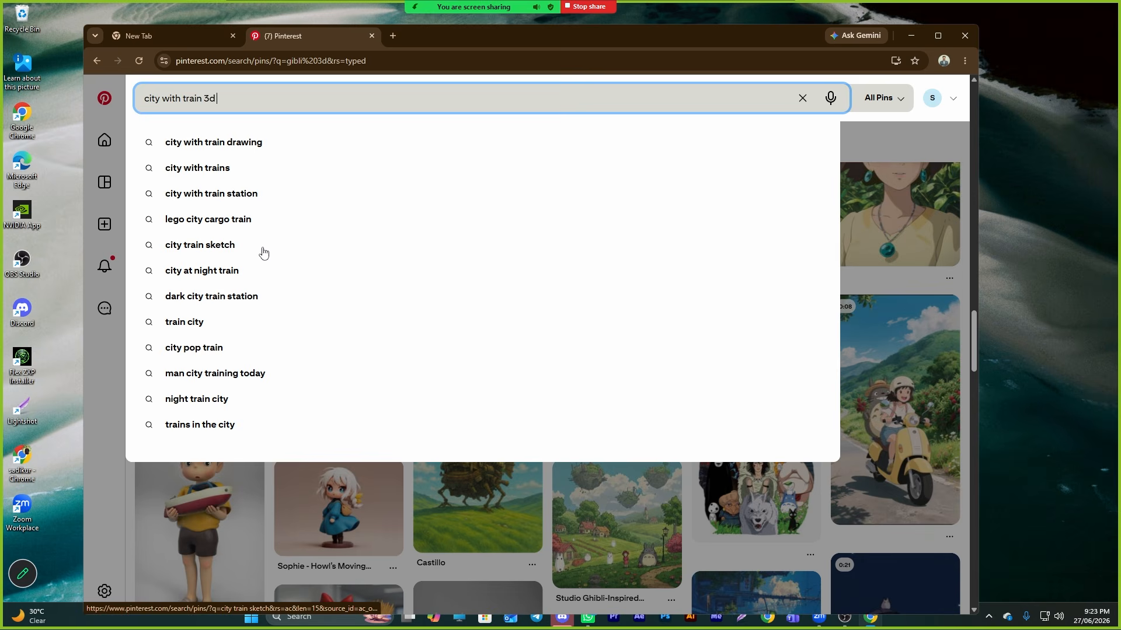
key(Return)
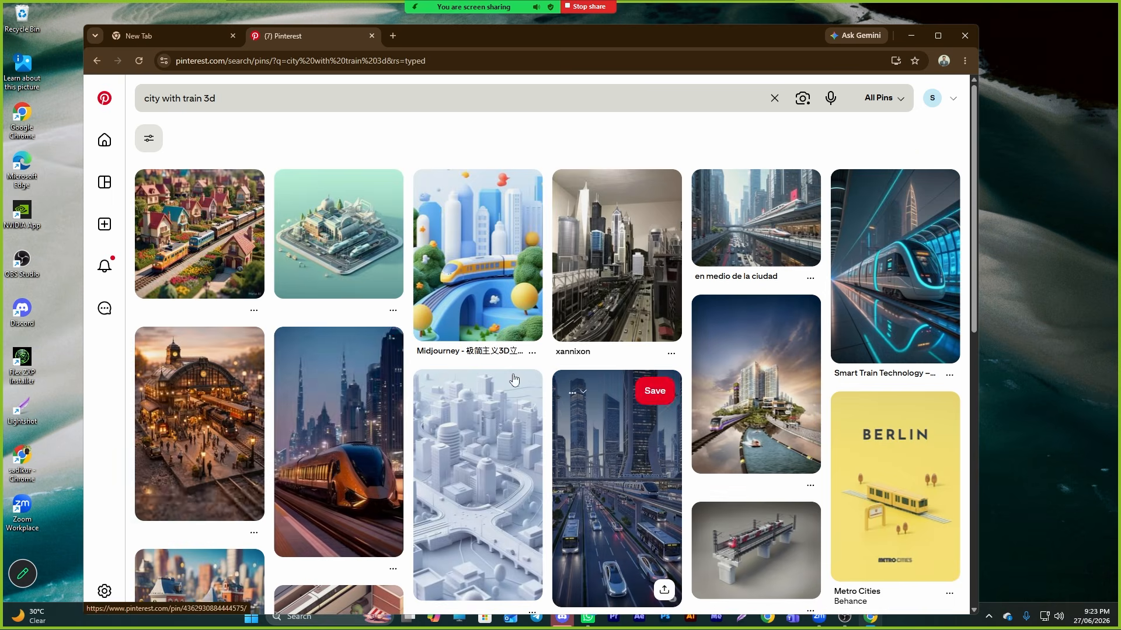
- Scroll the search results and open the ArtStation train street video pin
scroll(646, 481, down, 10)
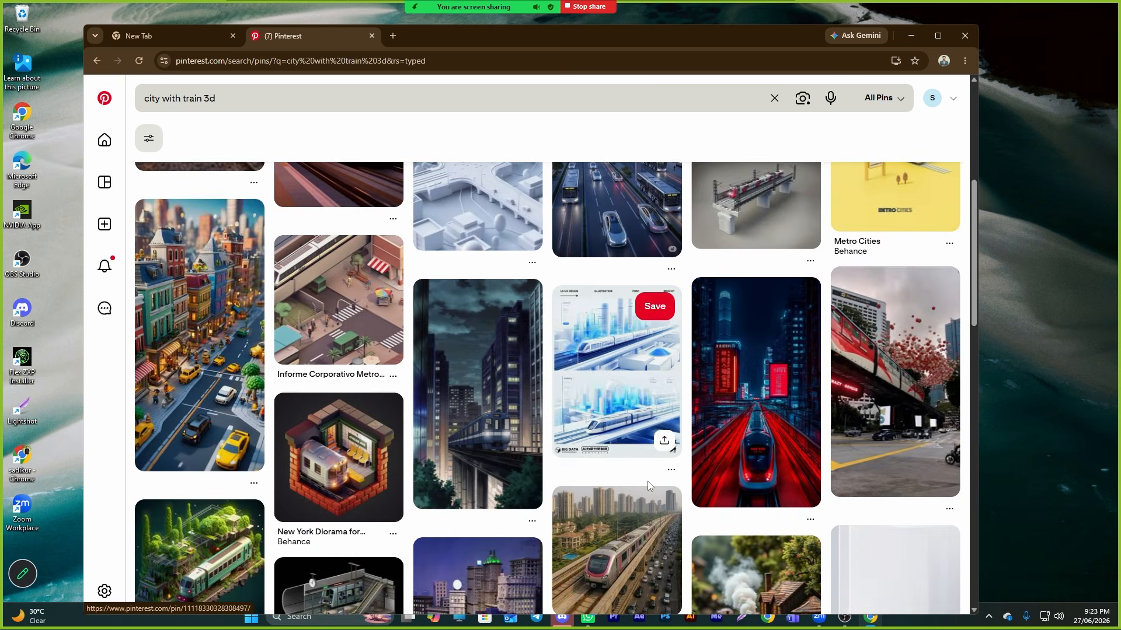
scroll(648, 486, down, 6)
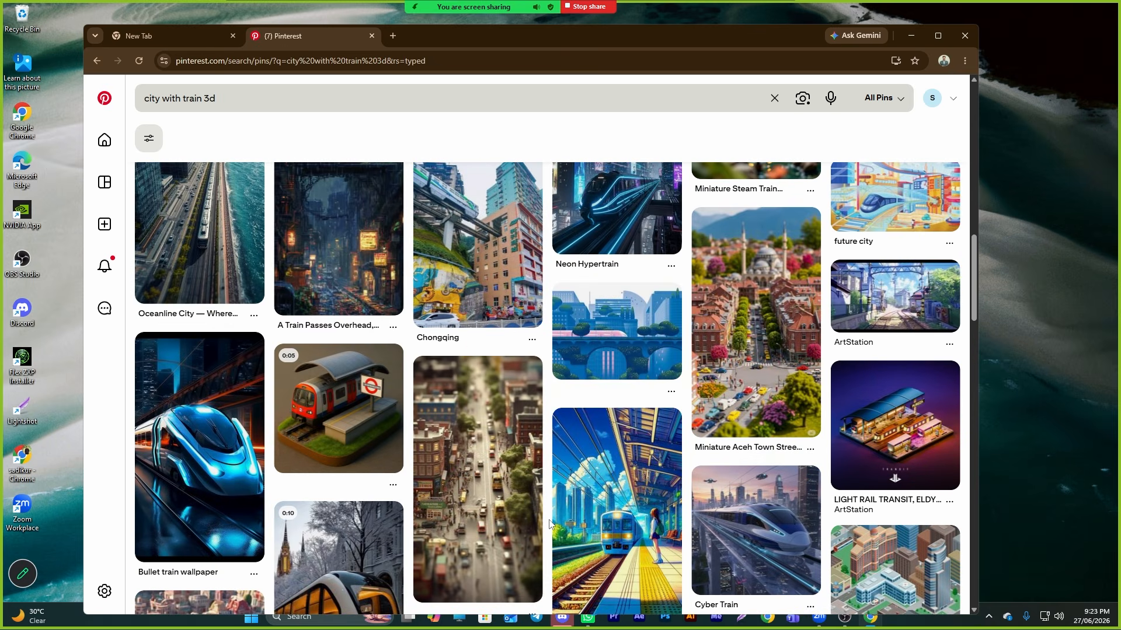
click(900, 298)
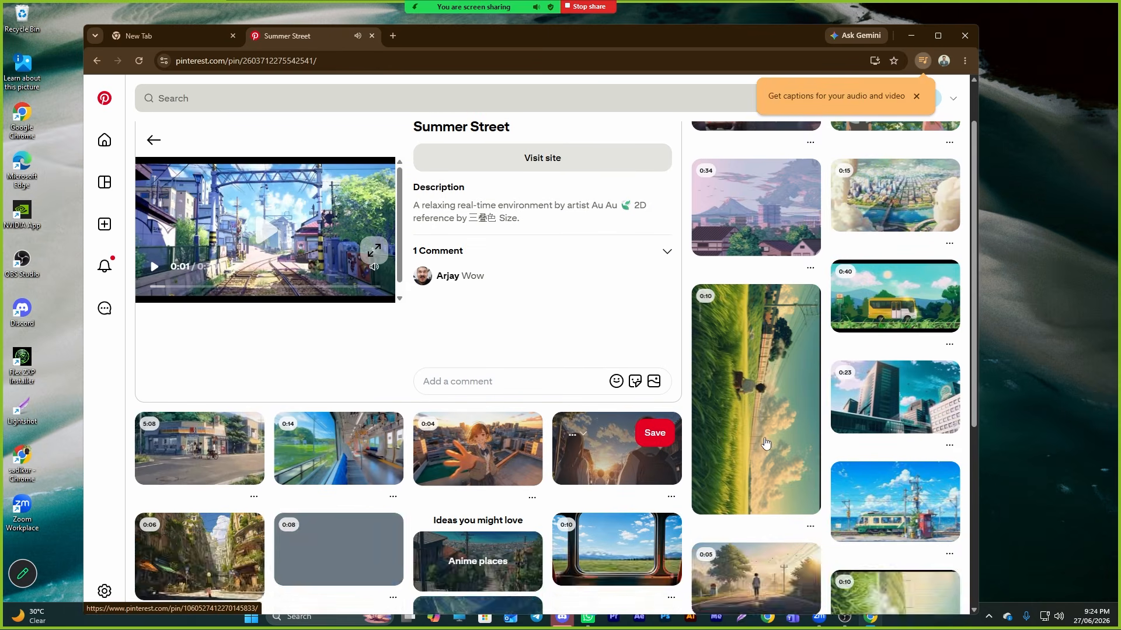
- Browse the related pins and open the video pin of a train interior with a green window view
scroll(762, 466, down, 4)
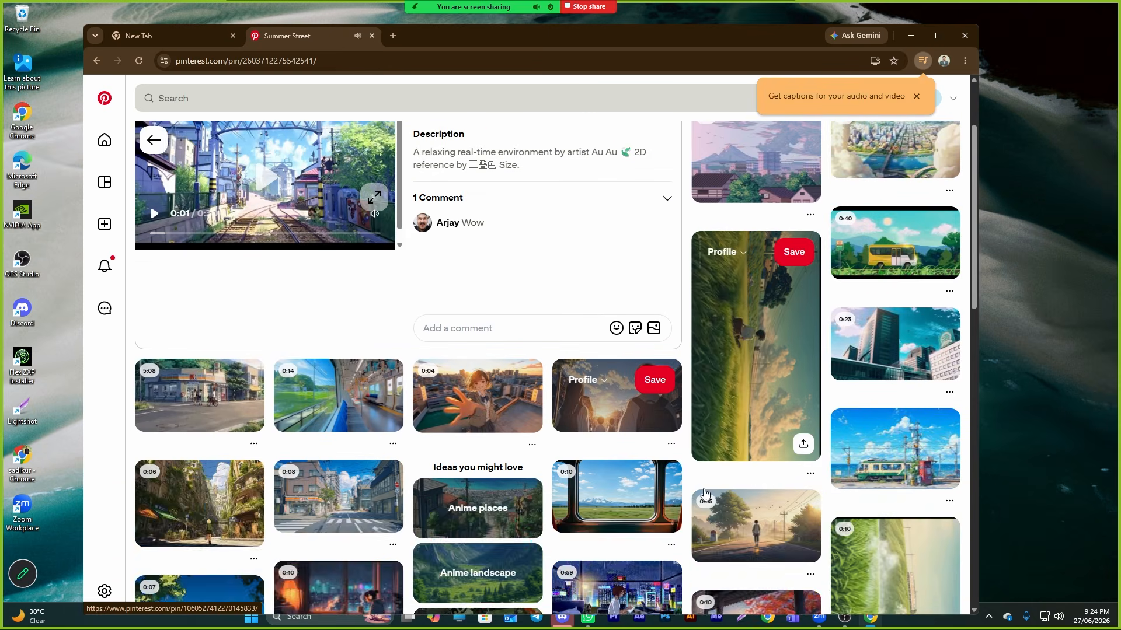
scroll(742, 476, down, 3)
scroll(306, 444, up, 3)
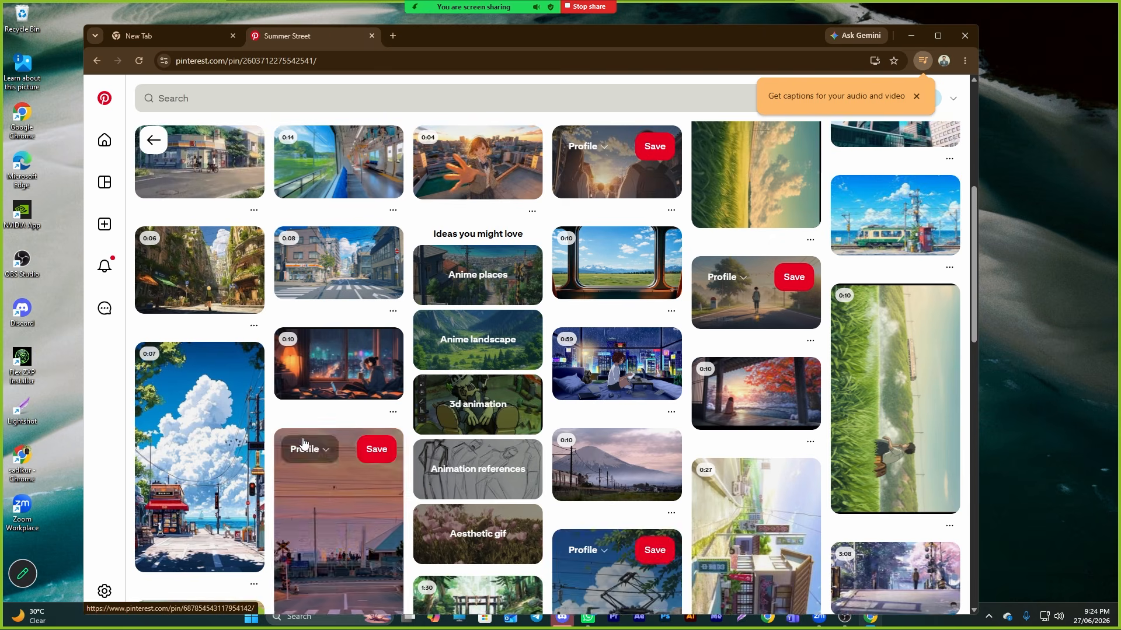
scroll(706, 518, down, 4)
scroll(707, 518, down, 7)
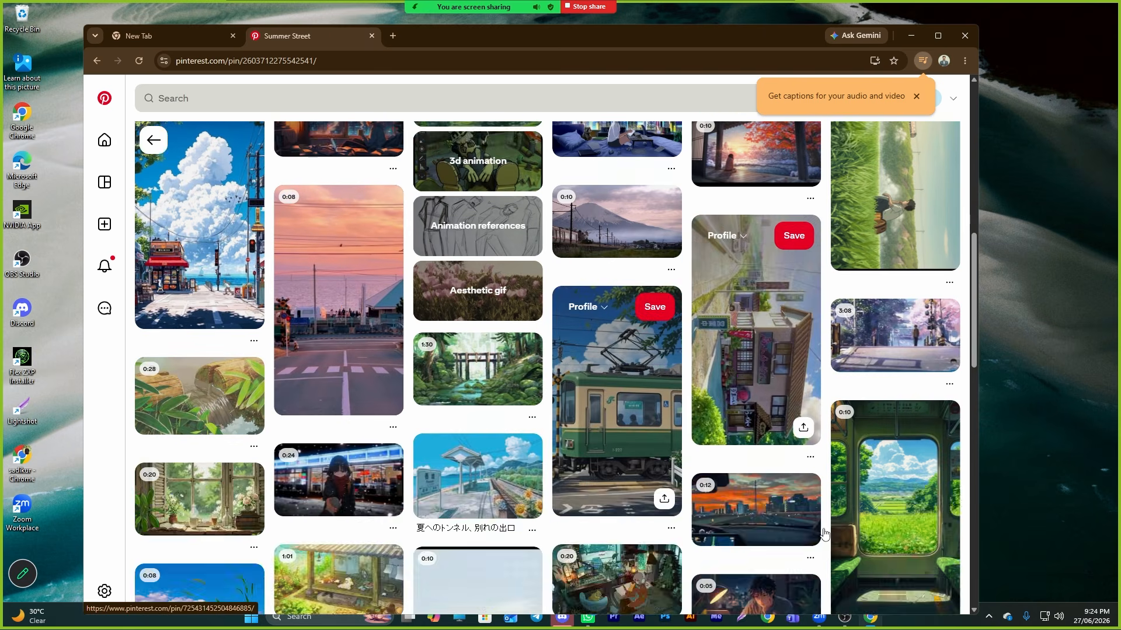
click(881, 286)
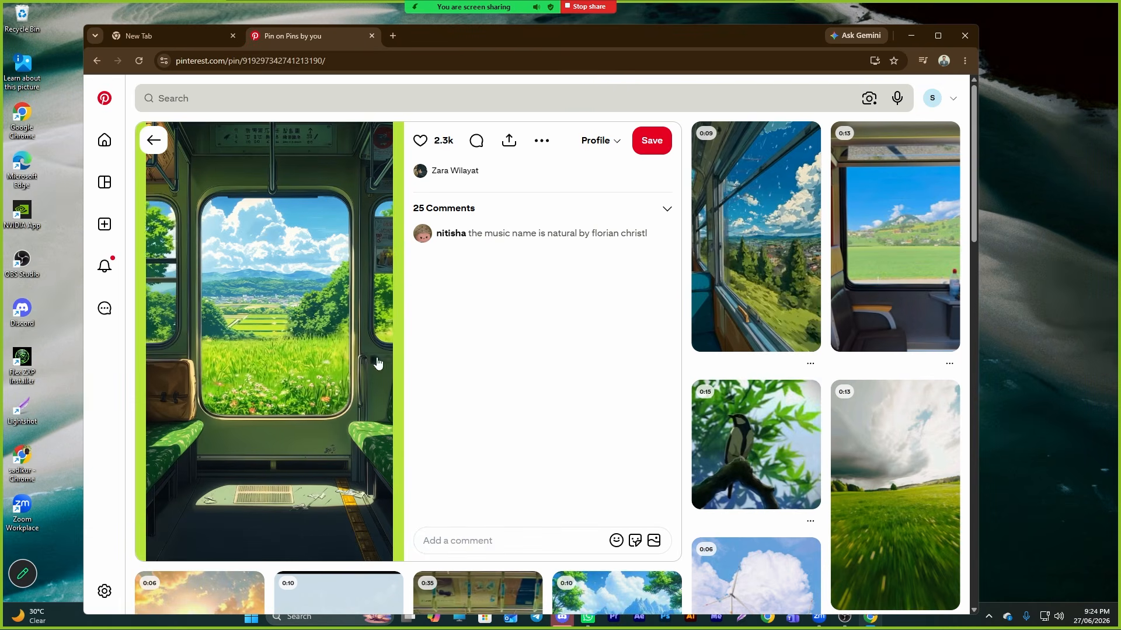
- Play the train-window video pin and look over it and the related pins around it
scroll(390, 361, down, 5)
scroll(389, 361, up, 4)
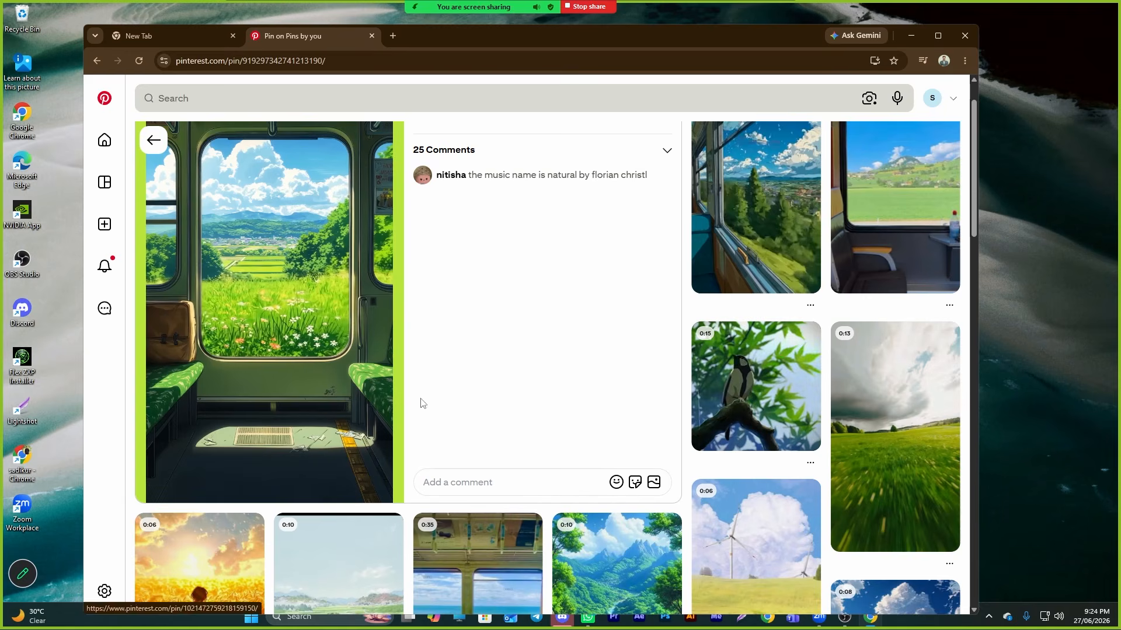
click(787, 228)
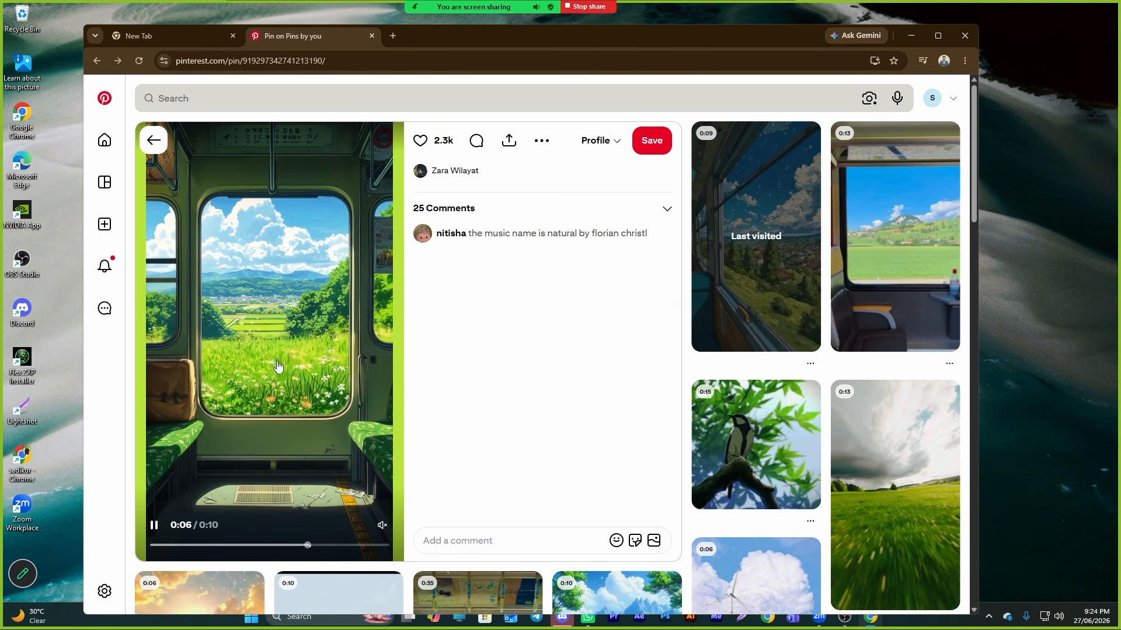
scroll(280, 404, down, 2)
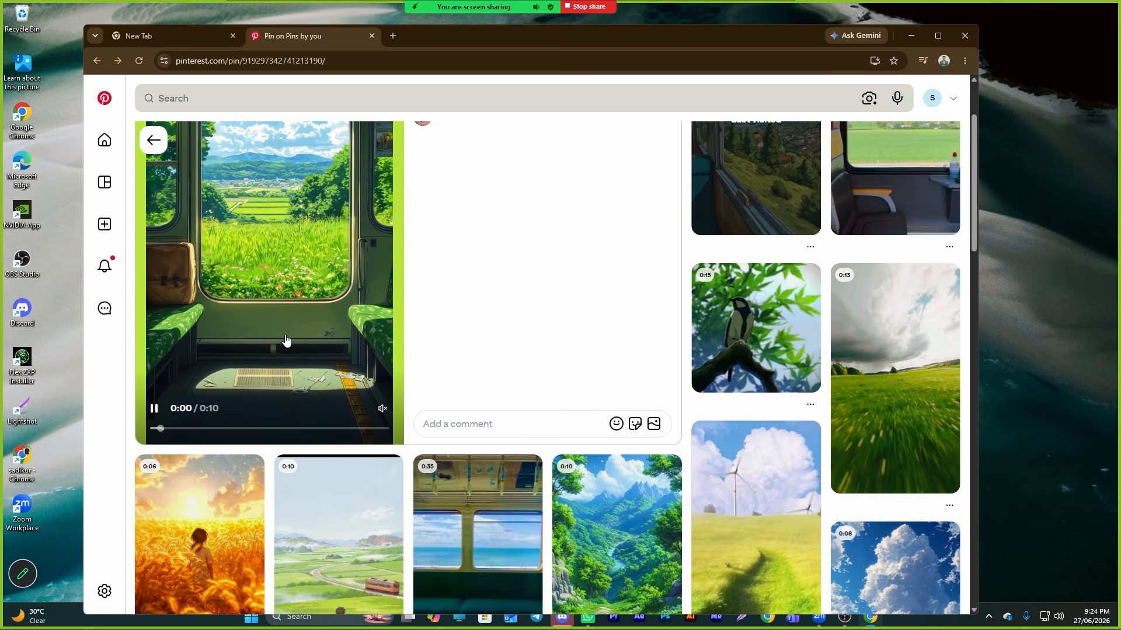
scroll(292, 339, down, 4)
scroll(408, 350, down, 1)
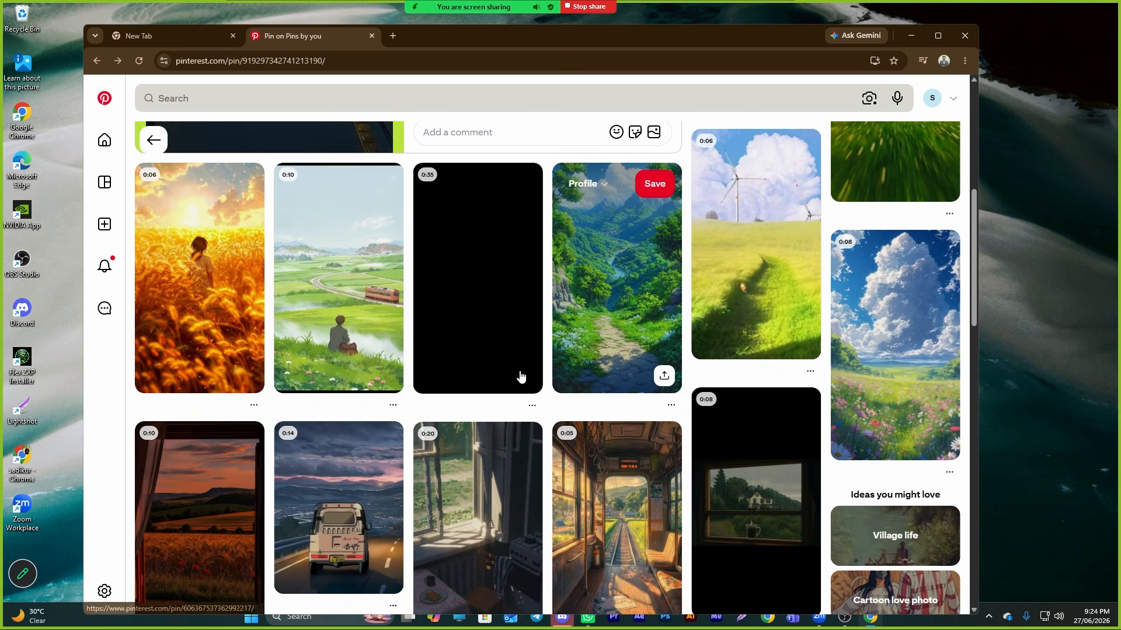
scroll(311, 326, down, 3)
scroll(311, 327, up, 7)
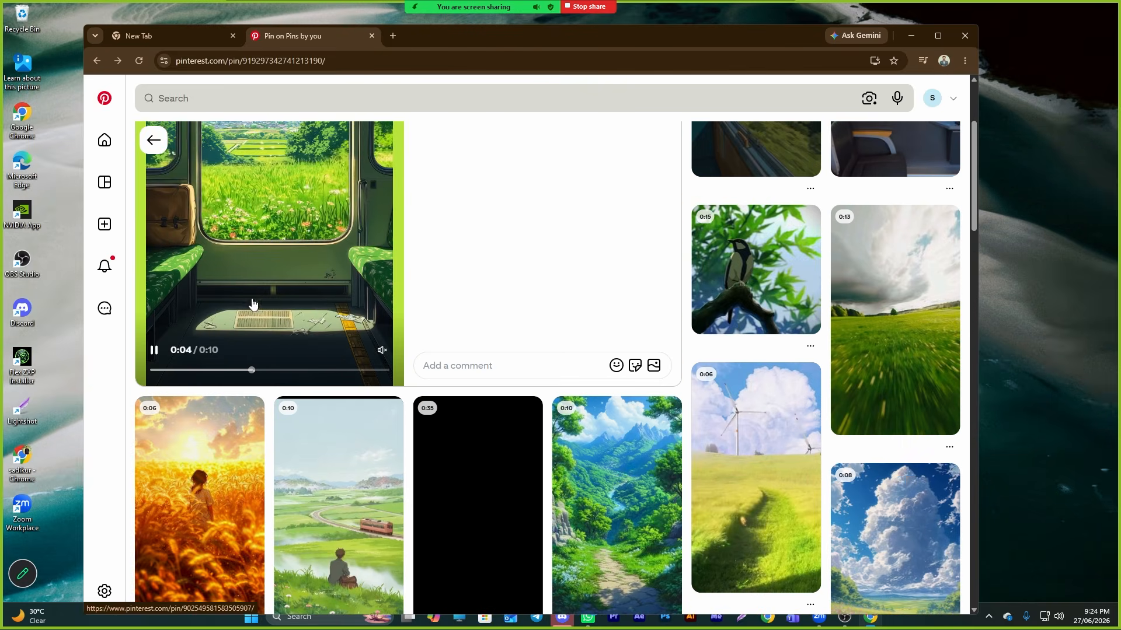
scroll(303, 298, up, 3)
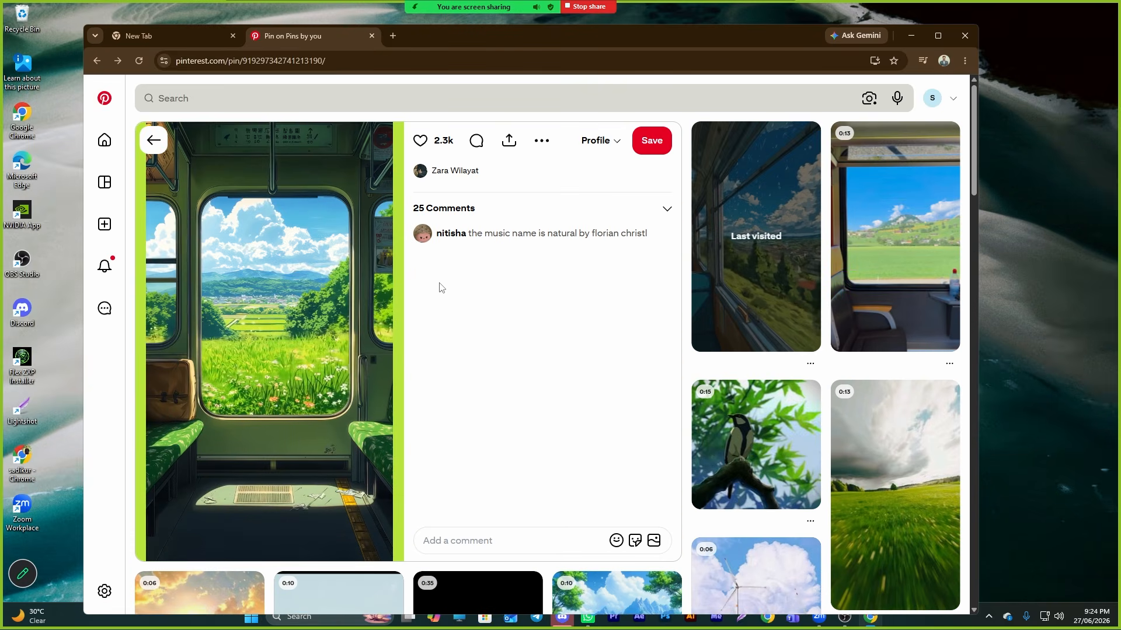
- Capture a screenshot of the train-window image with the Lightshot tool and copy it
click(988, 616)
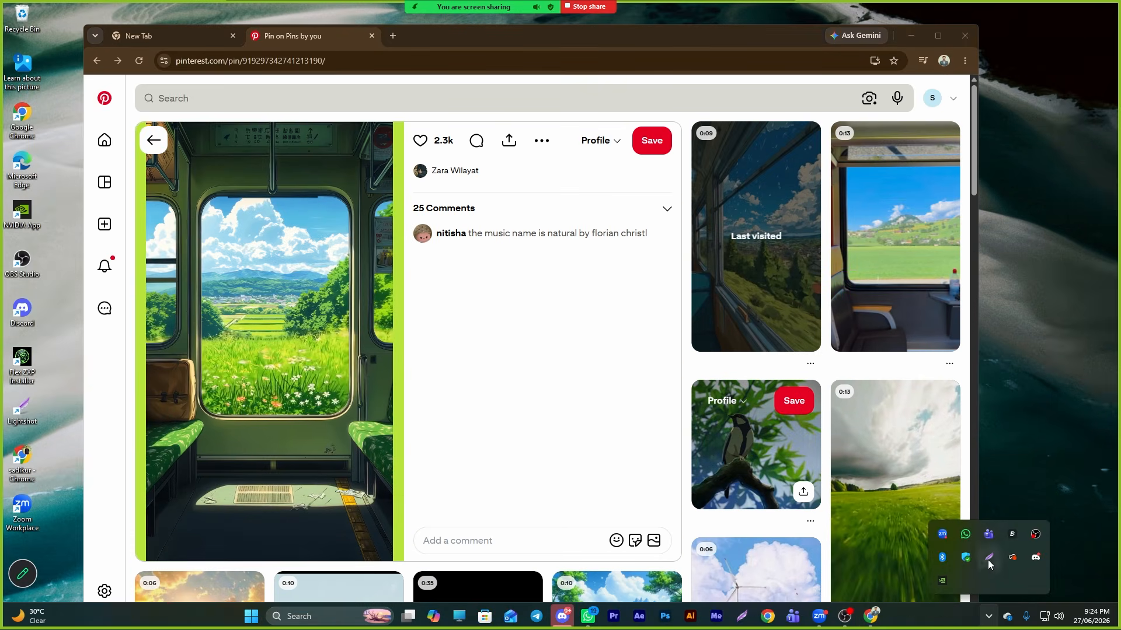
click(988, 557)
drag(133, 120, 401, 566)
click(360, 579)
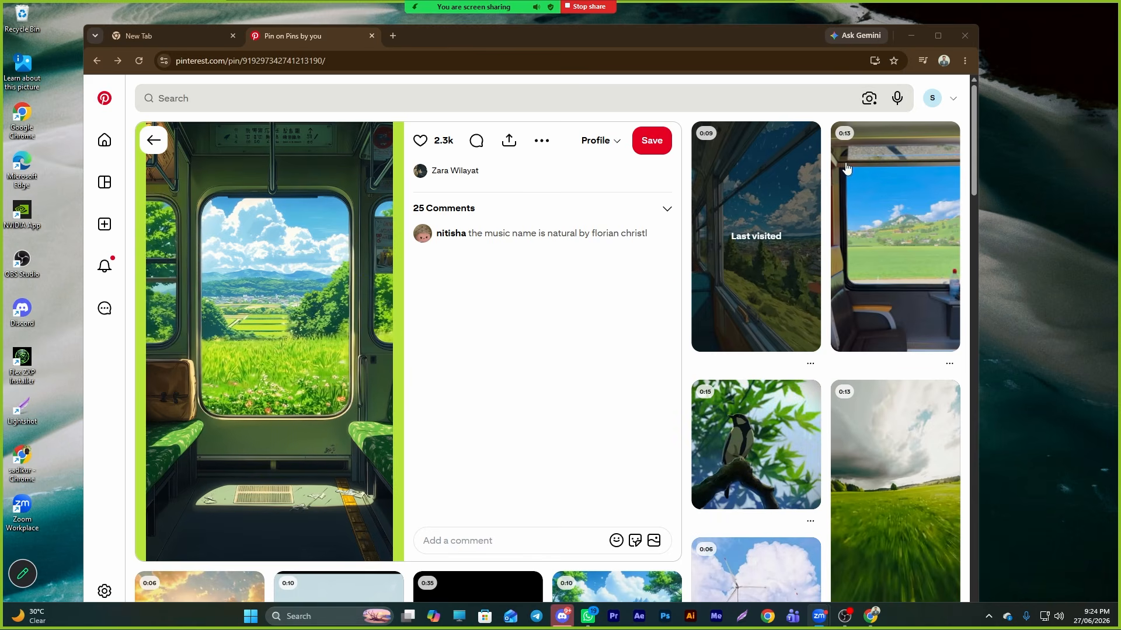
- Open chatgpt.com in a new tab and paste the captured train-window image into a new chat
click(943, 61)
click(845, 311)
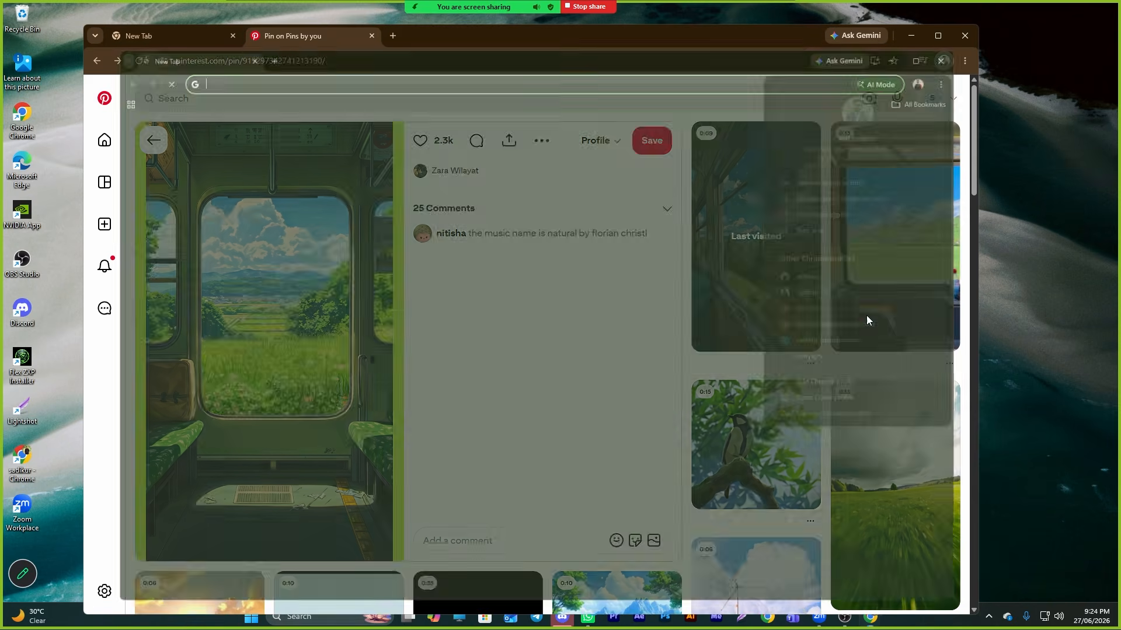
text(chatgpt.com)
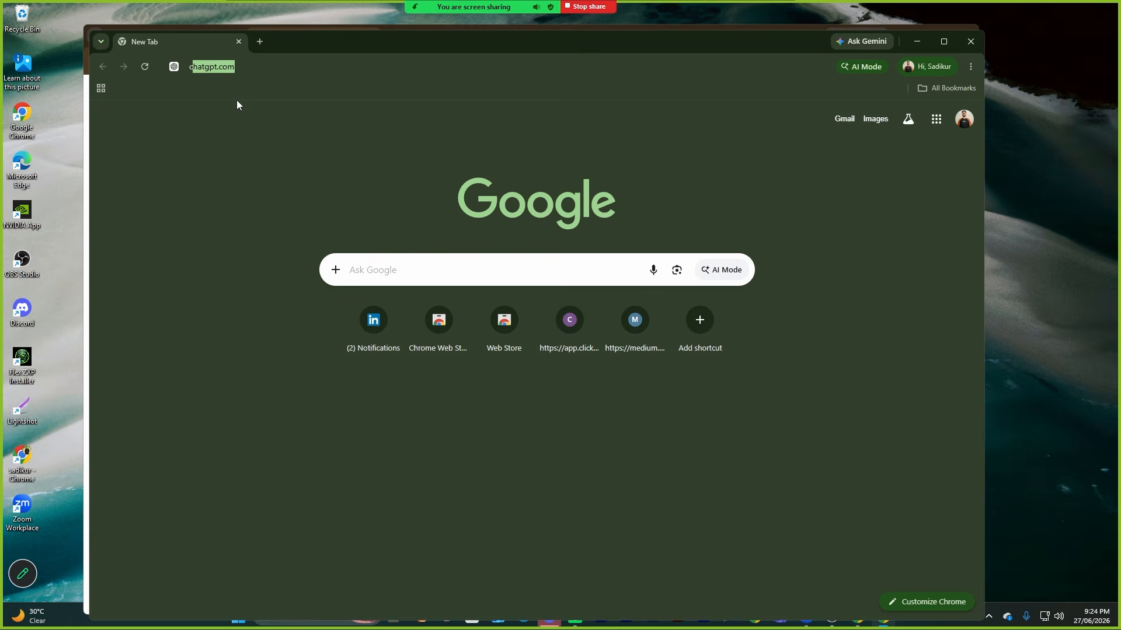
key(Return)
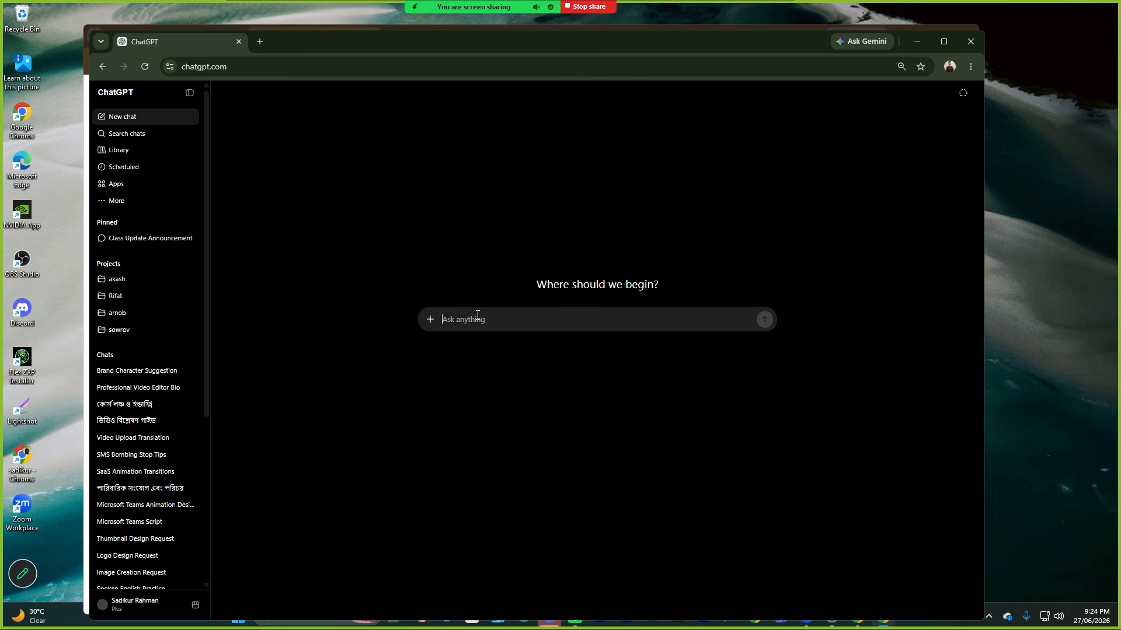
key(ctrl+v)
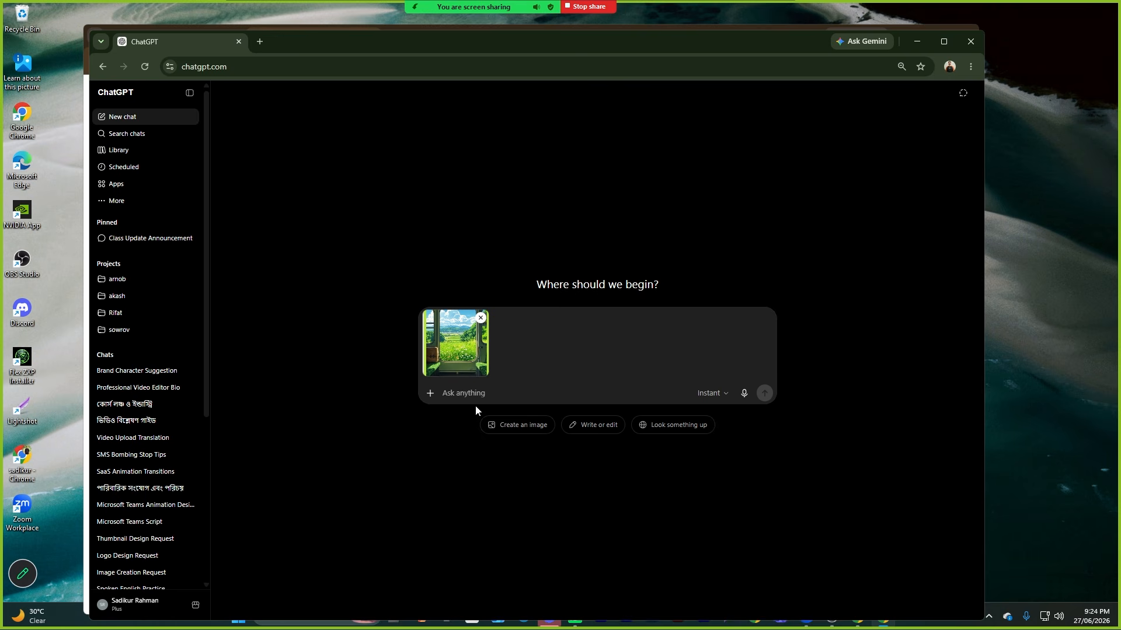
- Switch to Create image and send a prompt asking for the same scene in 16:9, same camera angle, a girl and boy seated opposite, city view outside
click(517, 426)
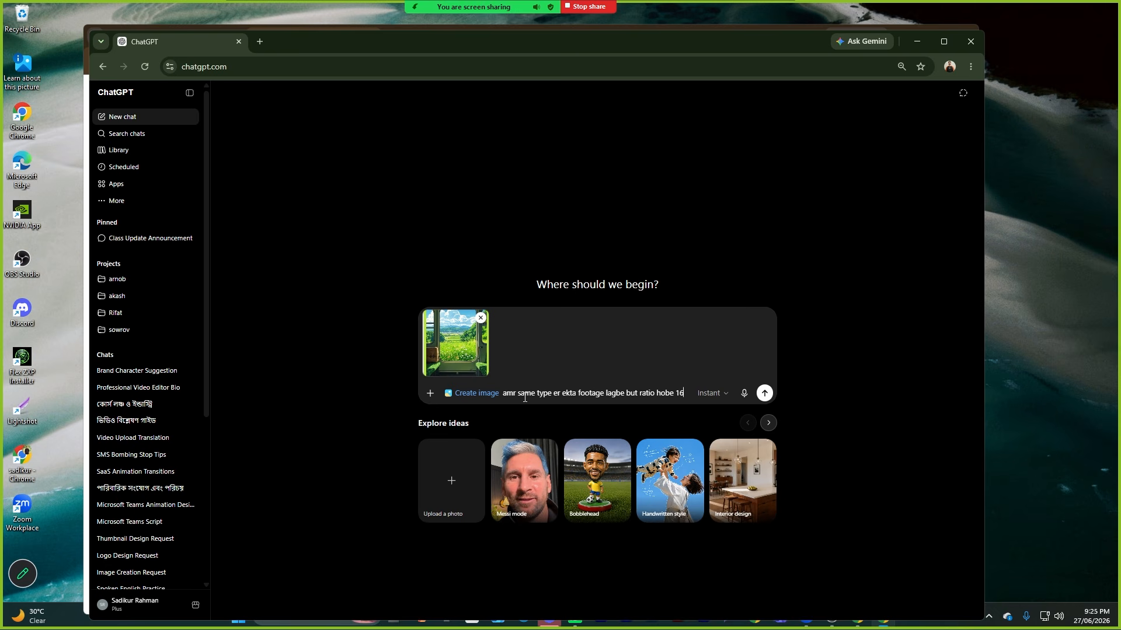
text(9 but , camera angel s)
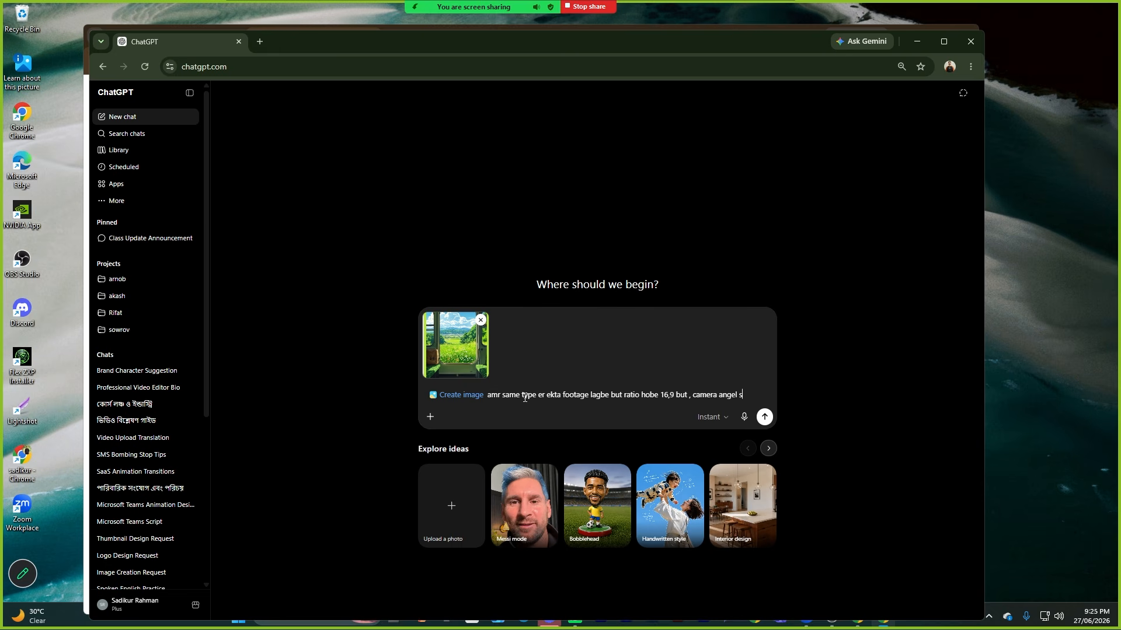
text(yp)
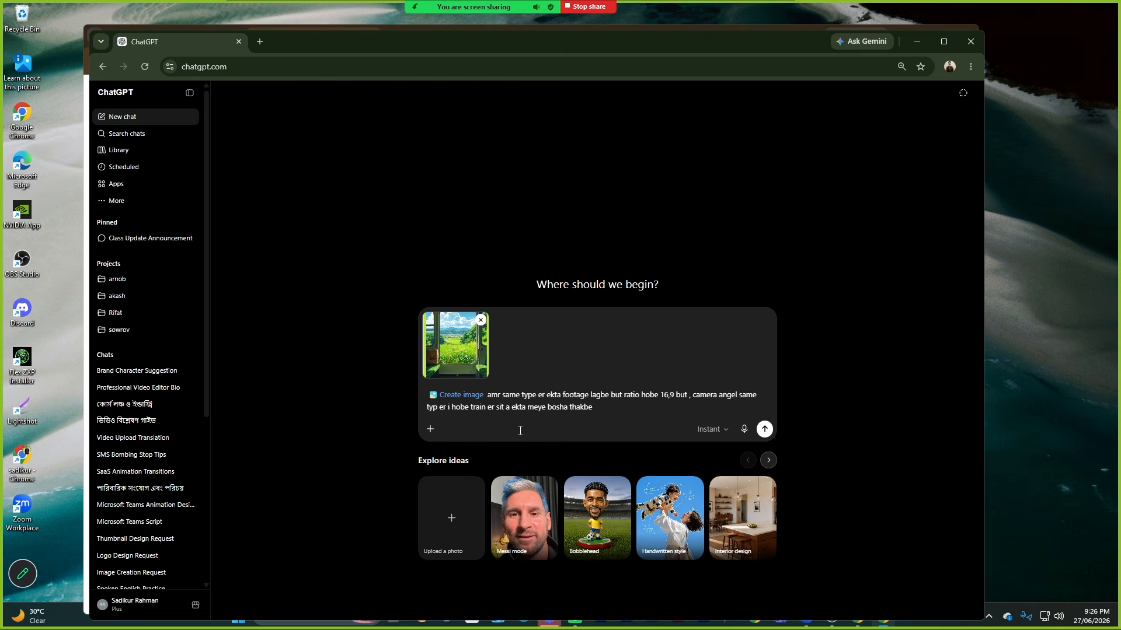
key(BackSpace)
key(BackSpace)
key(BackSpace)
key(BackSpace)
key(BackSpace)
key(BackSpace)
key(BackSpace)
key(BackSpace)
key(BackSpace)
key(BackSpace)
key(BackSpace)
key(BackSpace)
text(bosh)
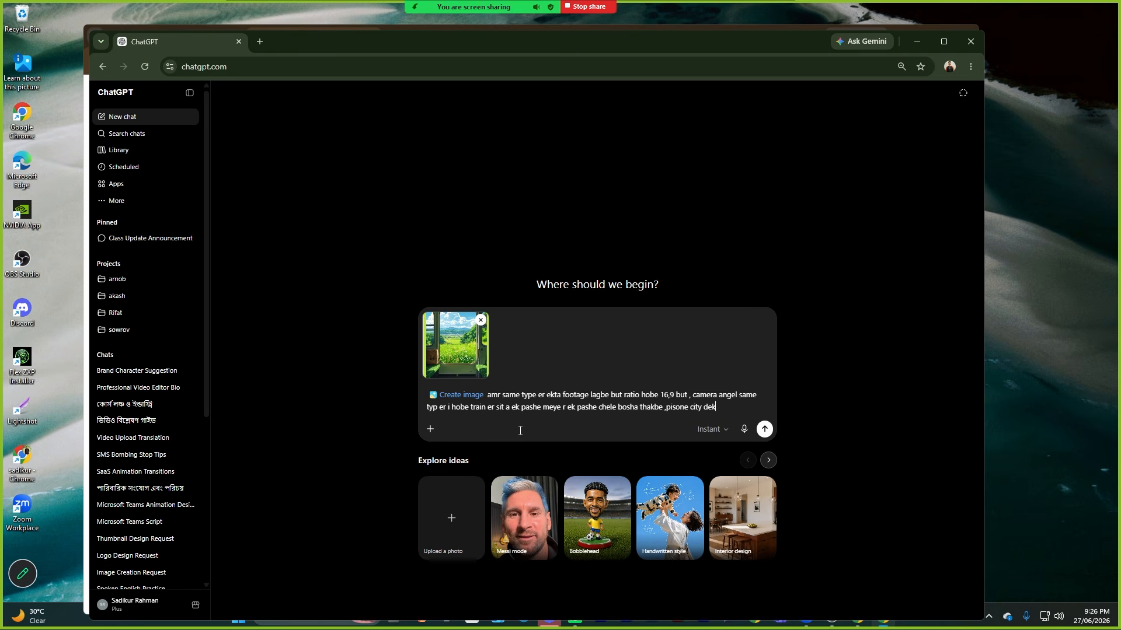
key(BackSpace)
key(BackSpace)
key(BackSpace)
key(BackSpace)
key(BackSpace)
key(BackSpace)
key(BackSpace)
key(BackSpace)
key(BackSpace)
text(a jabe image banaw)
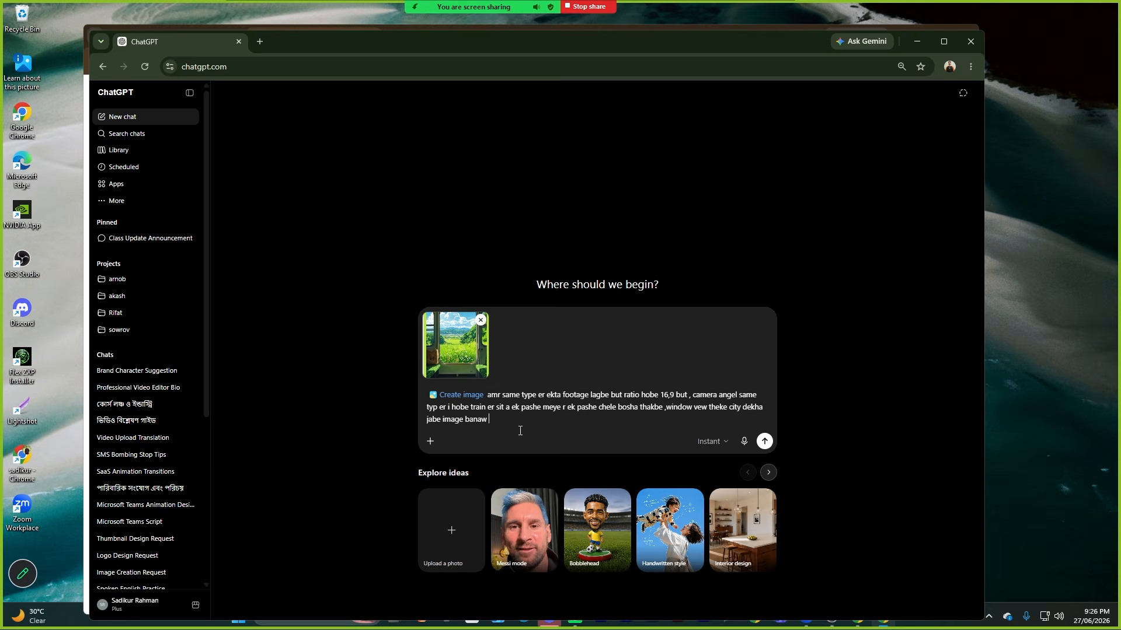
key(Return)
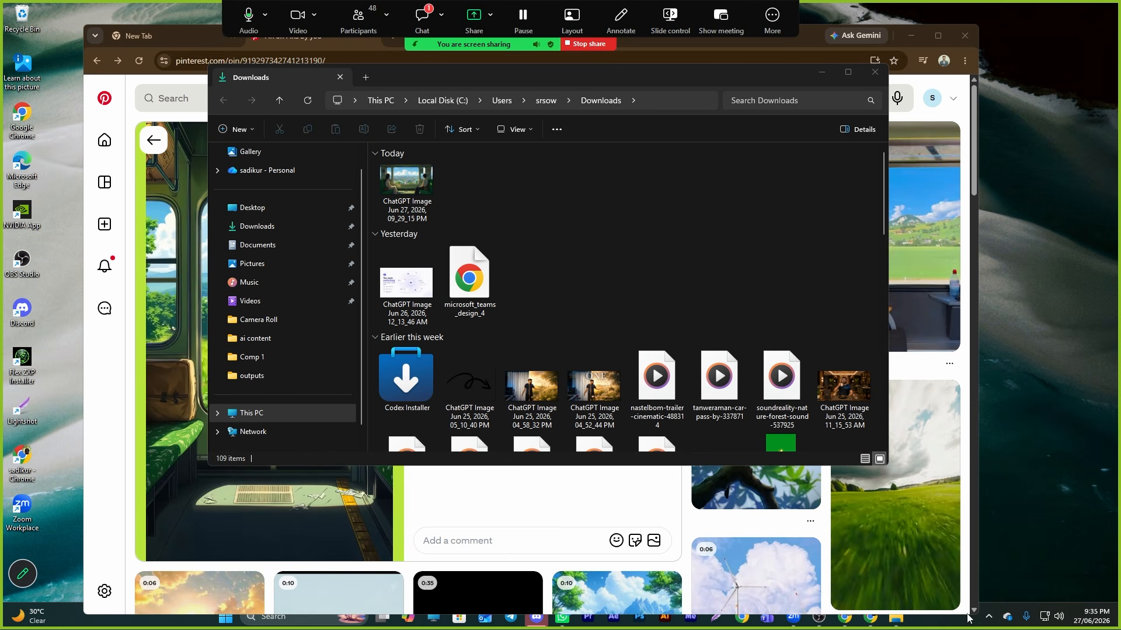
- Return to the ChatGPT image-creation chat and scroll through the generated images and layered assets
drag(957, 615, 940, 496)
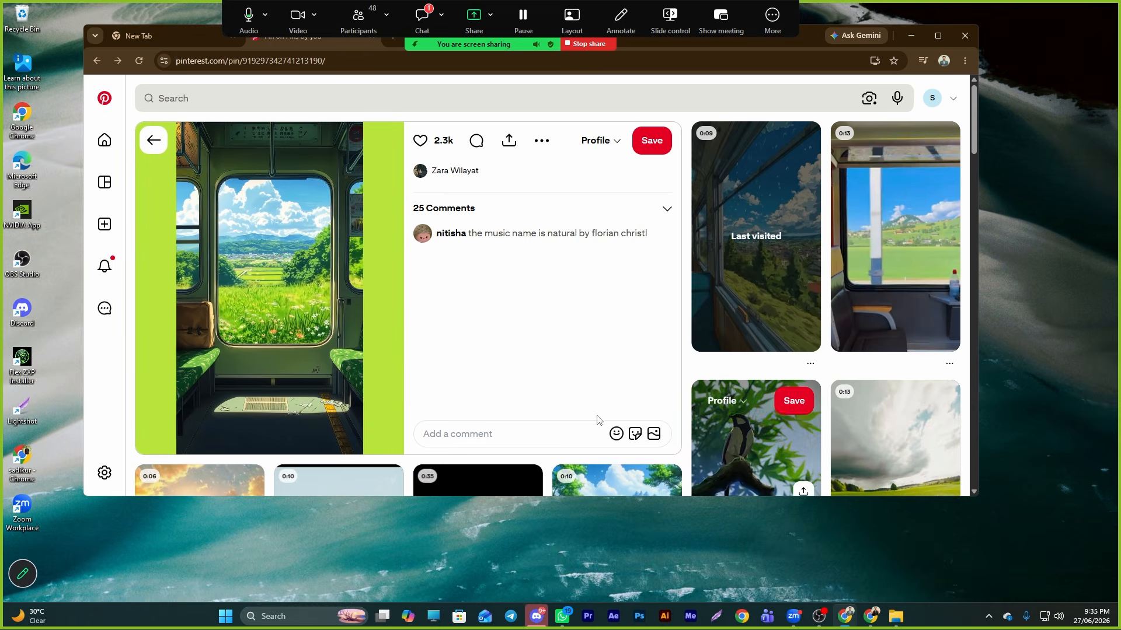
click(871, 618)
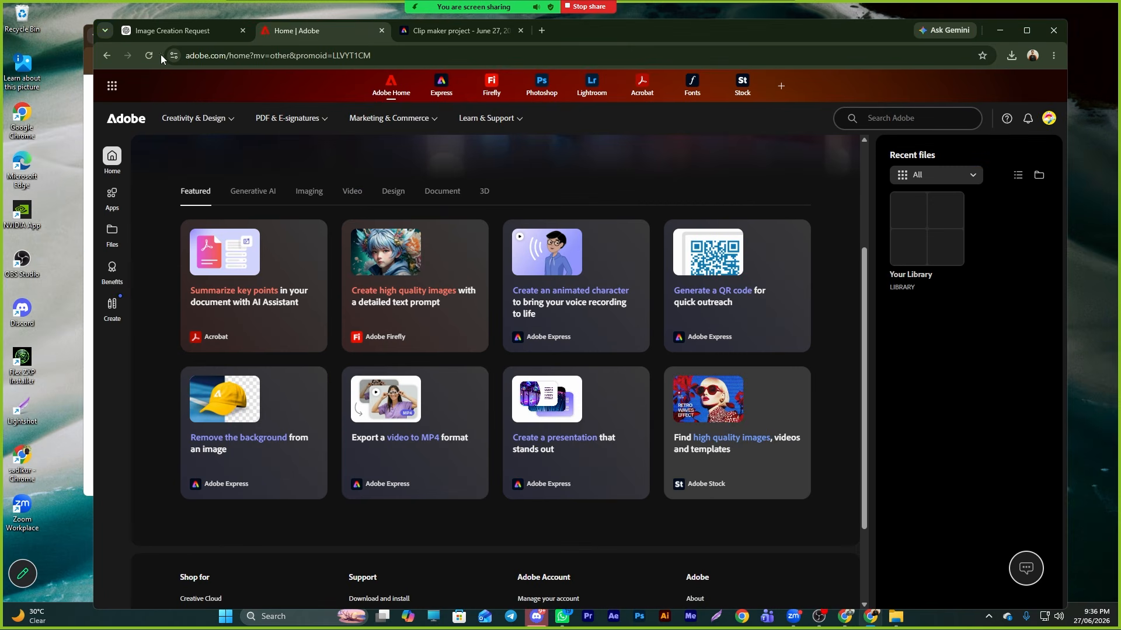
click(166, 33)
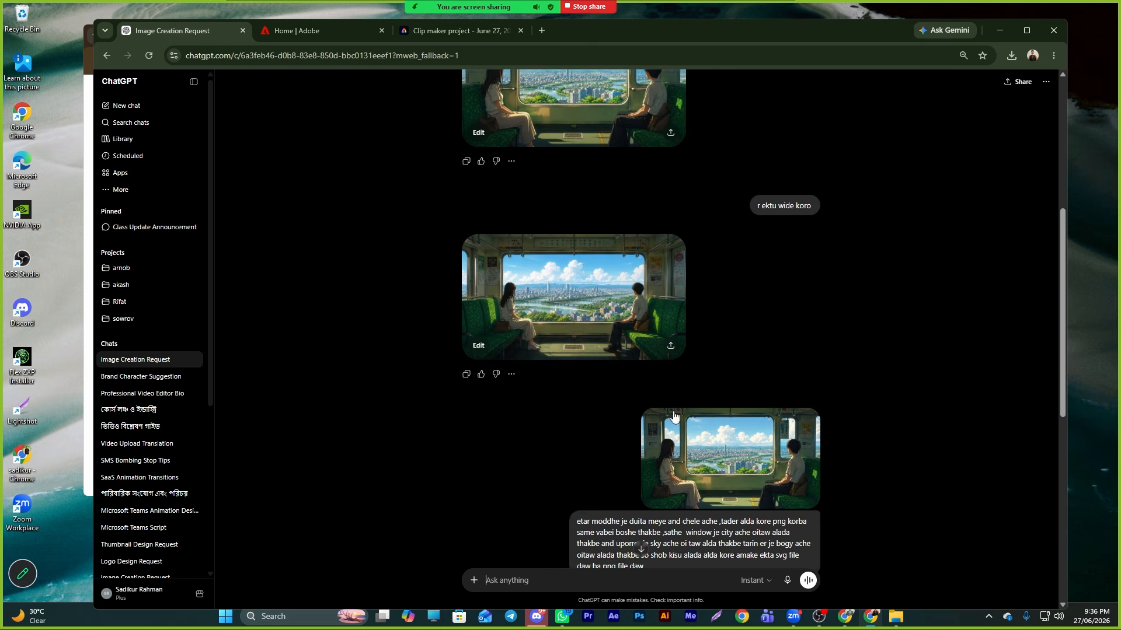
scroll(722, 469, down, 8)
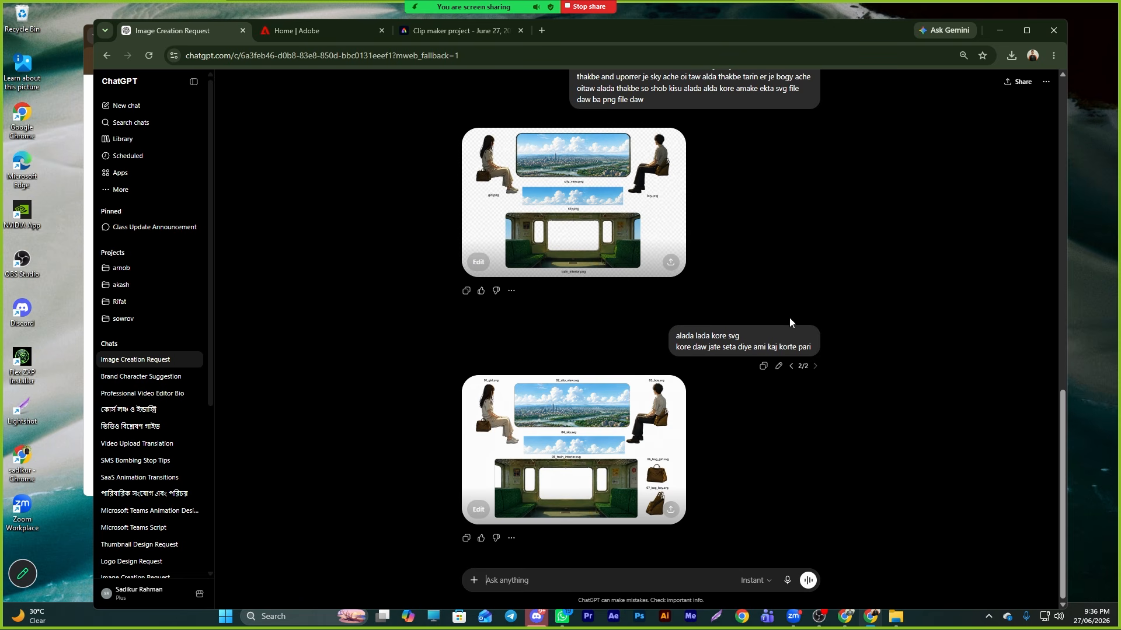
scroll(674, 410, up, 3)
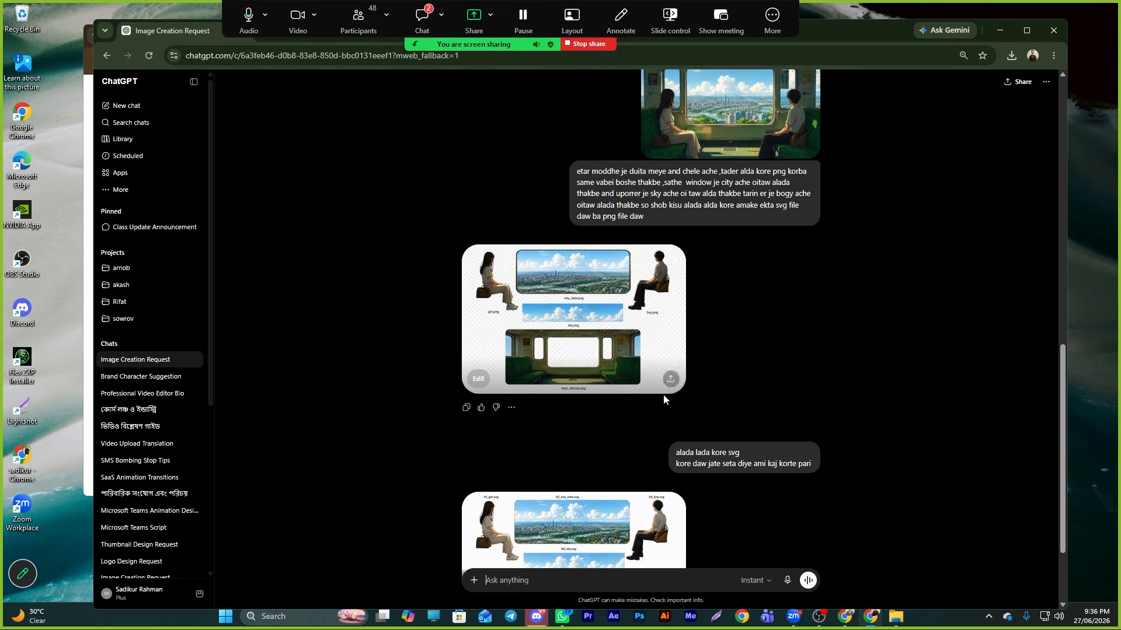
scroll(674, 411, up, 3)
scroll(674, 410, down, 6)
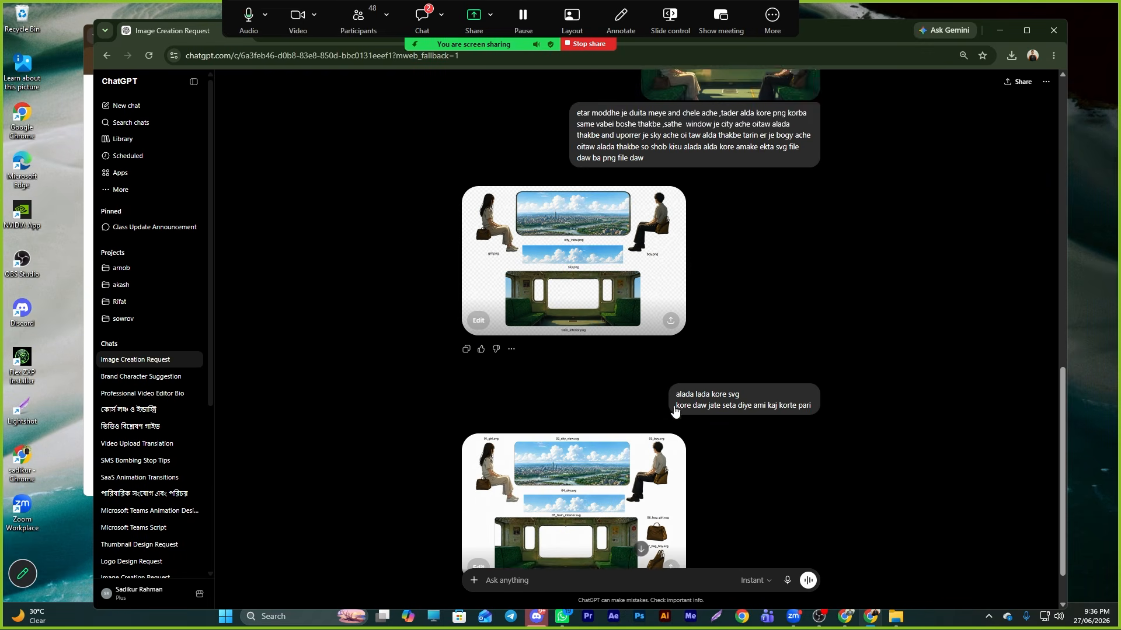
- Switch to Photoshop and try removing the background from the train scene image layer
click(639, 617)
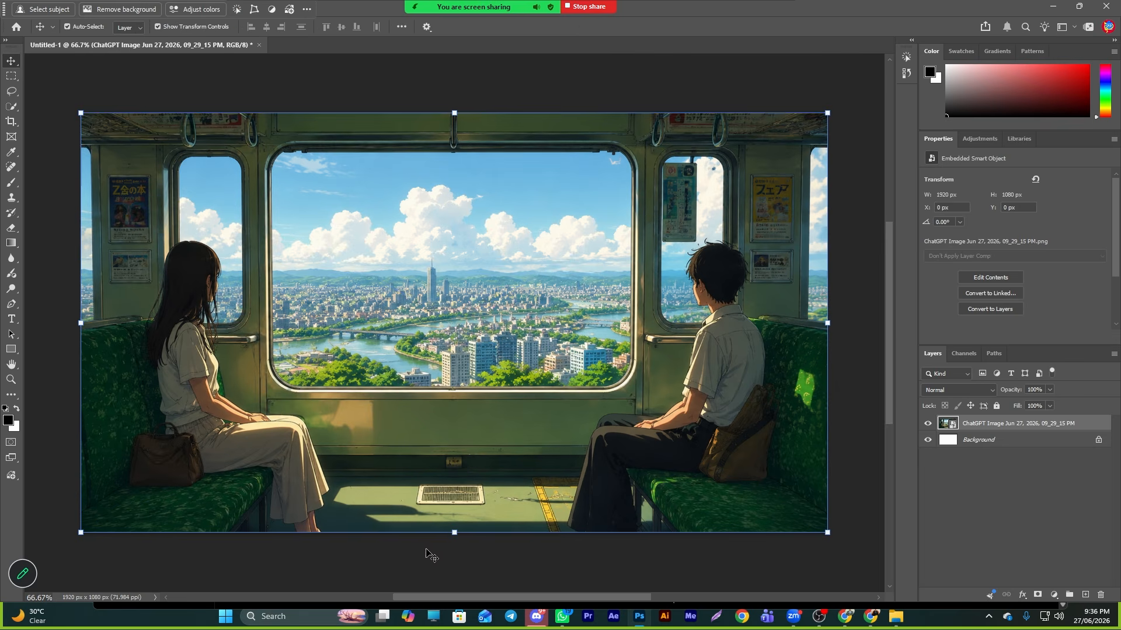
scroll(674, 436, down, 10)
scroll(675, 436, up, 11)
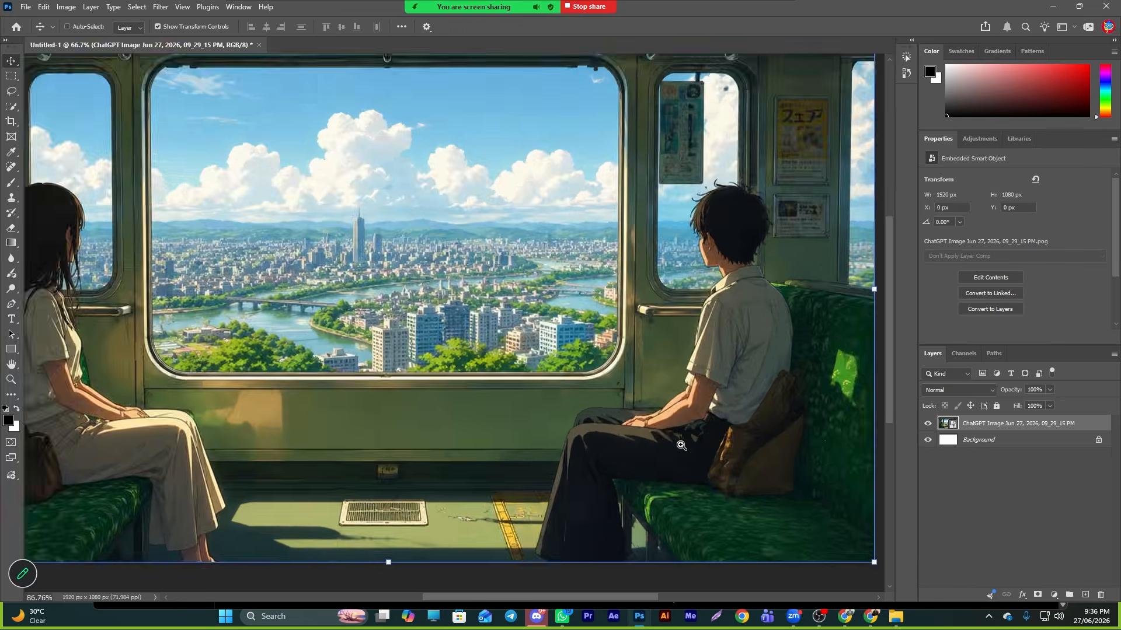
scroll(674, 436, down, 3)
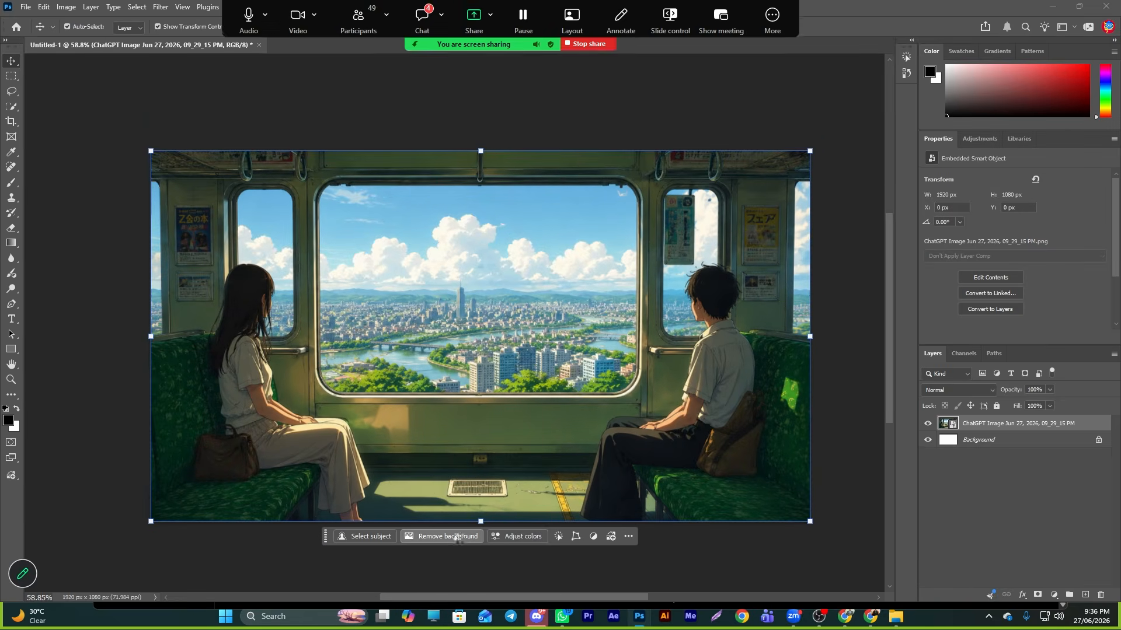
click(442, 536)
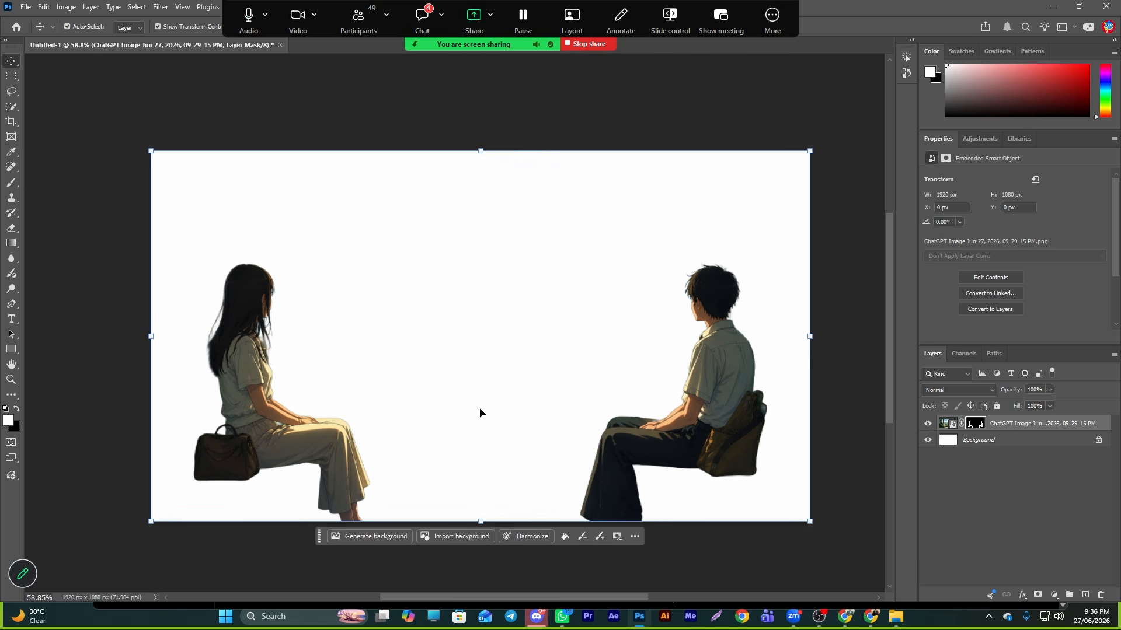
click(745, 557)
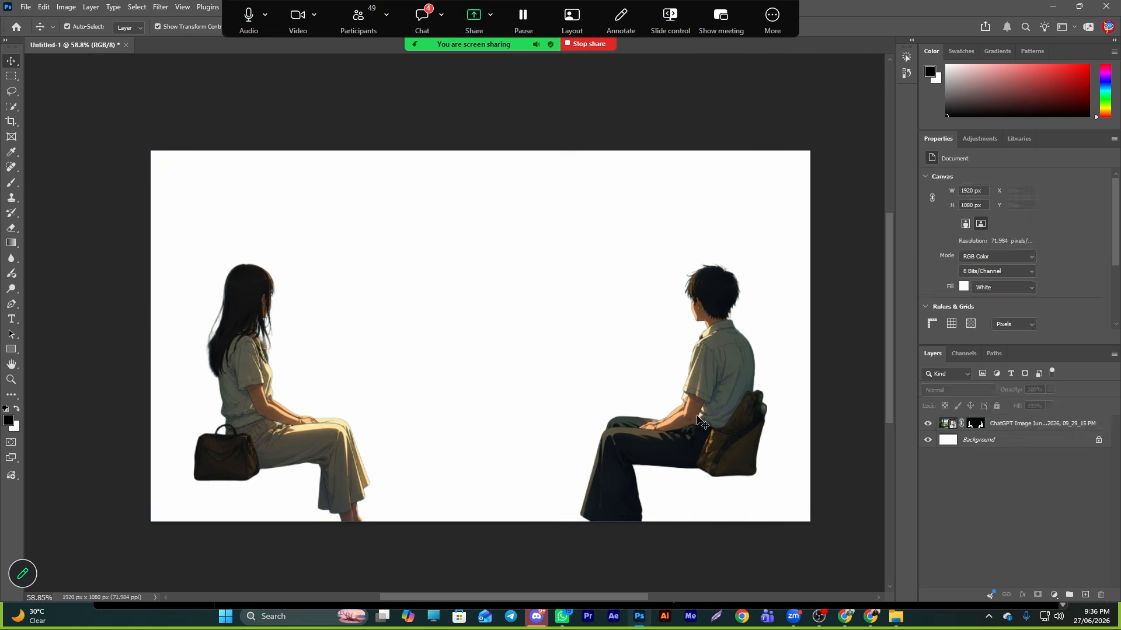
click(1012, 423)
drag(612, 368, 669, 420)
drag(664, 431, 650, 436)
key(ctrl+z)
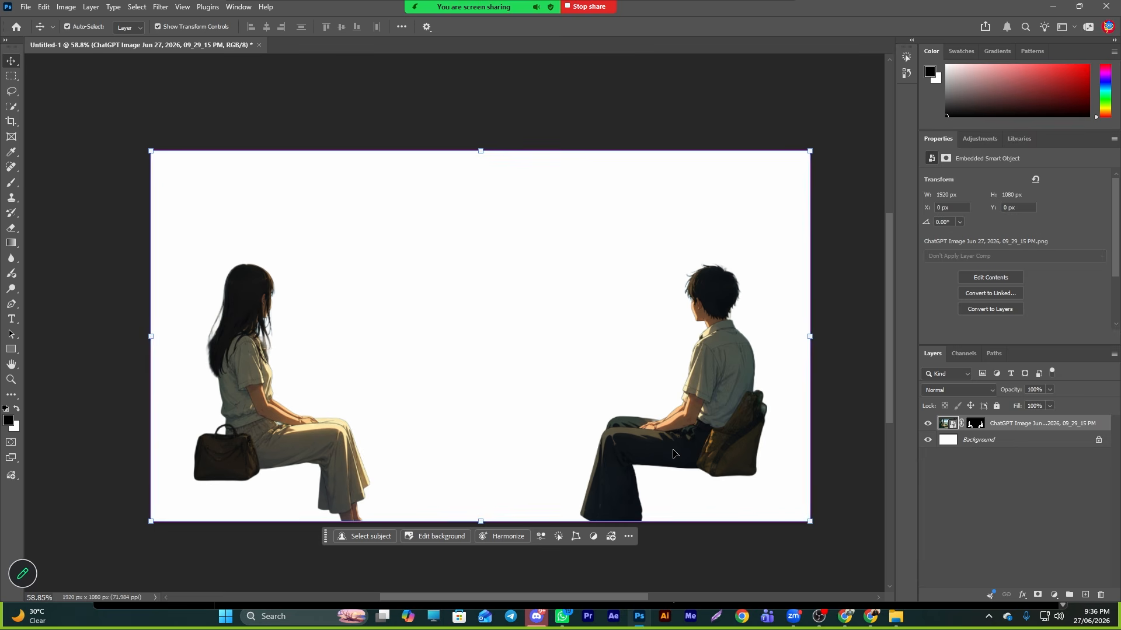
click(999, 442)
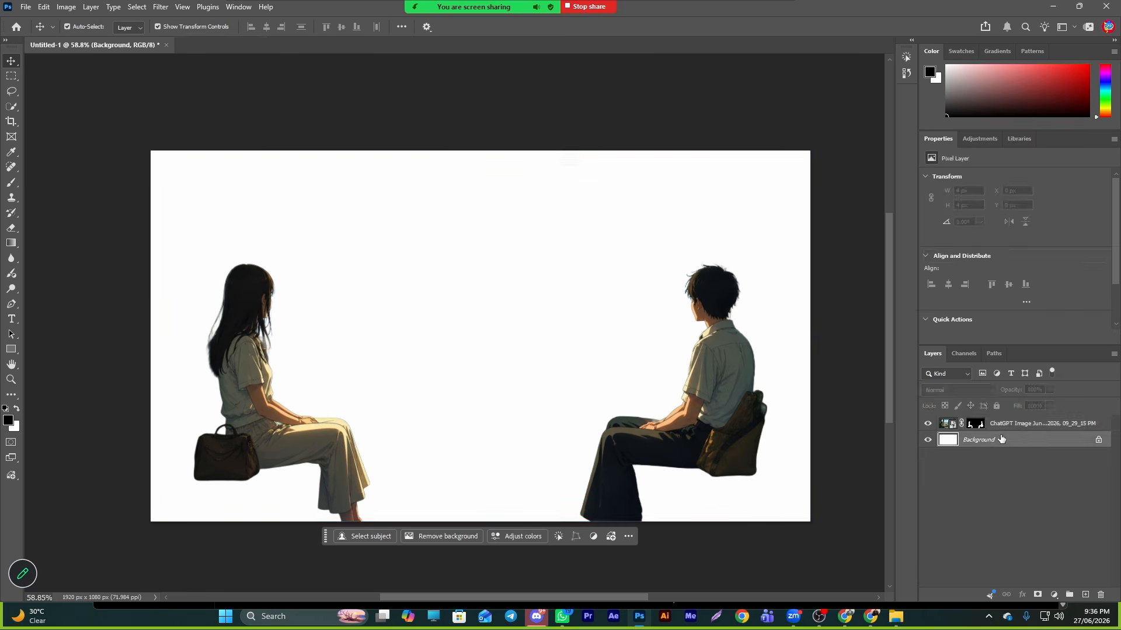
click(1008, 430)
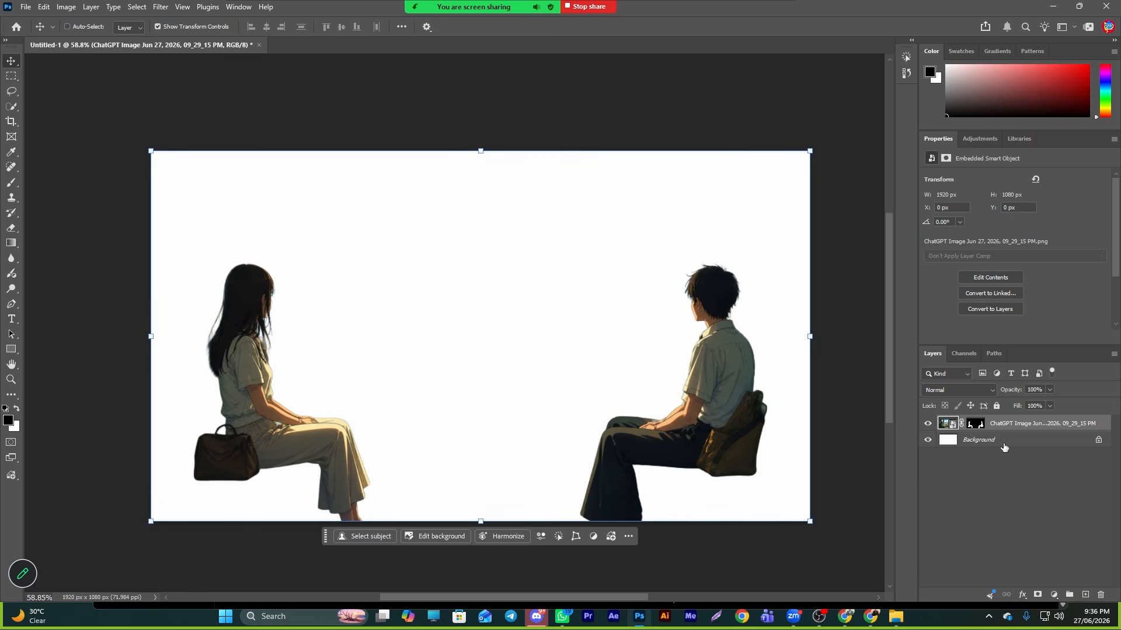
key(ctrl+z)
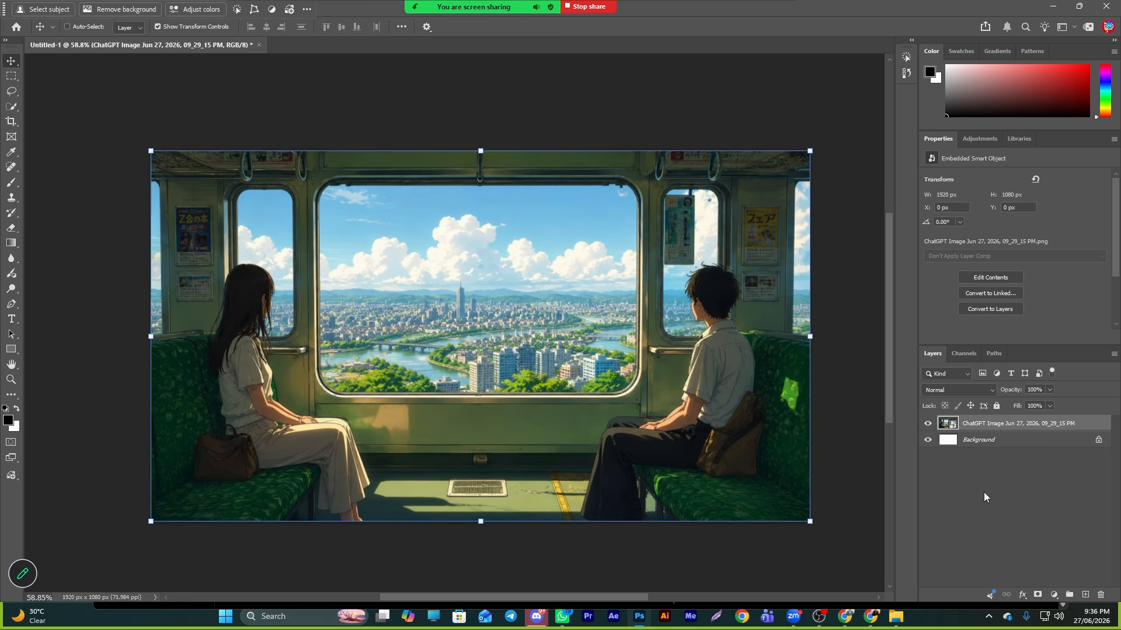
- Duplicate the train scene layer and remove the background from the lower copy to isolate the two passengers
click(986, 433)
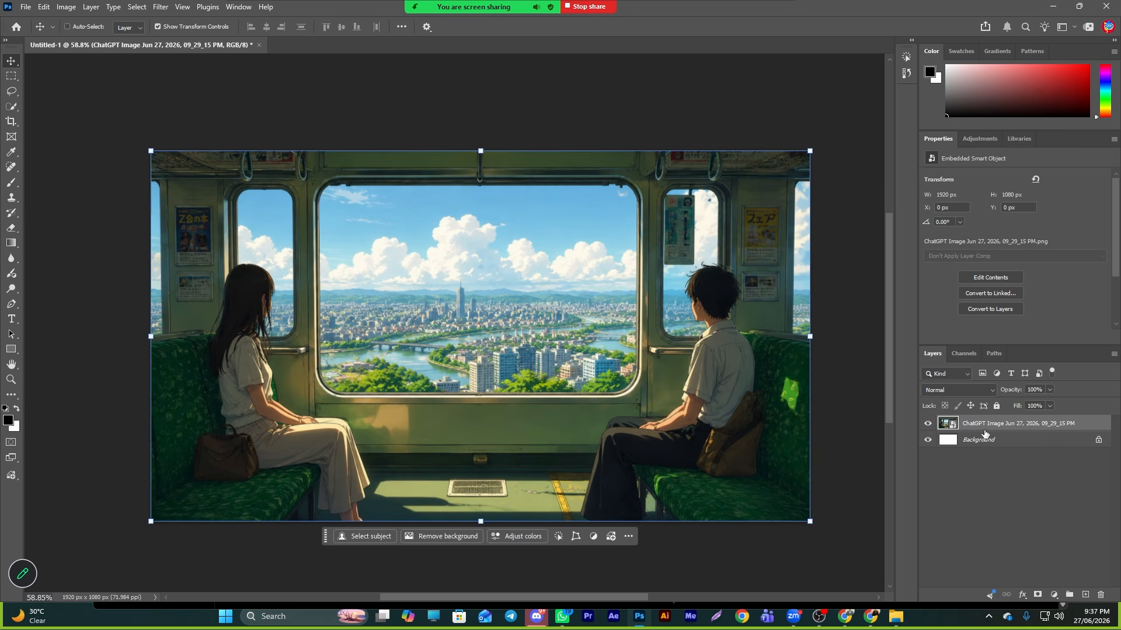
key(ctrl+j)
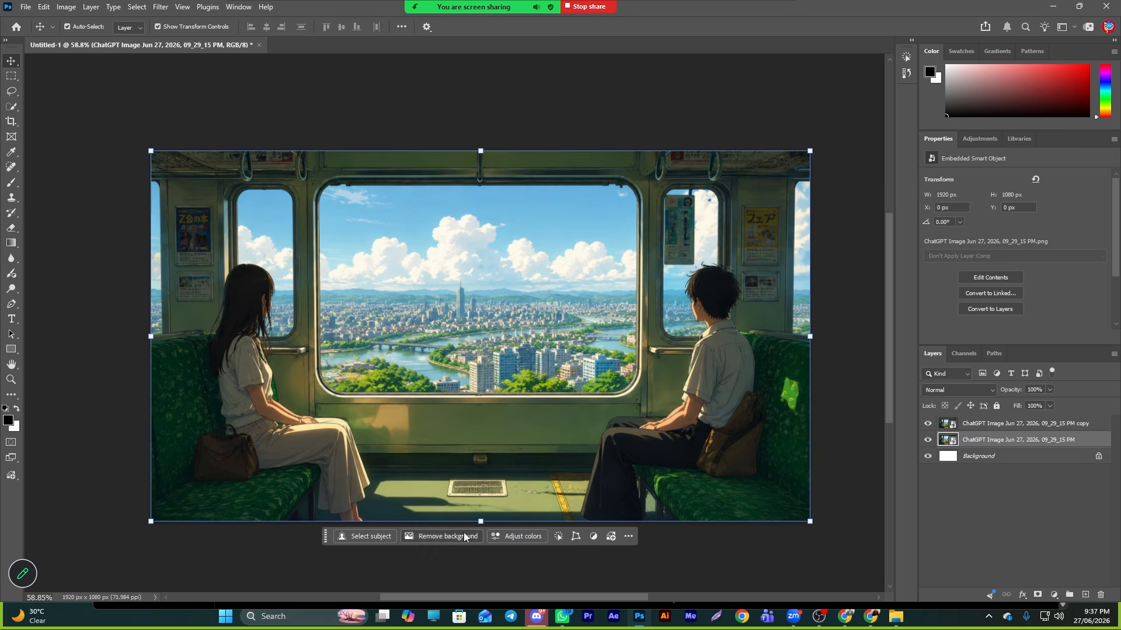
click(464, 536)
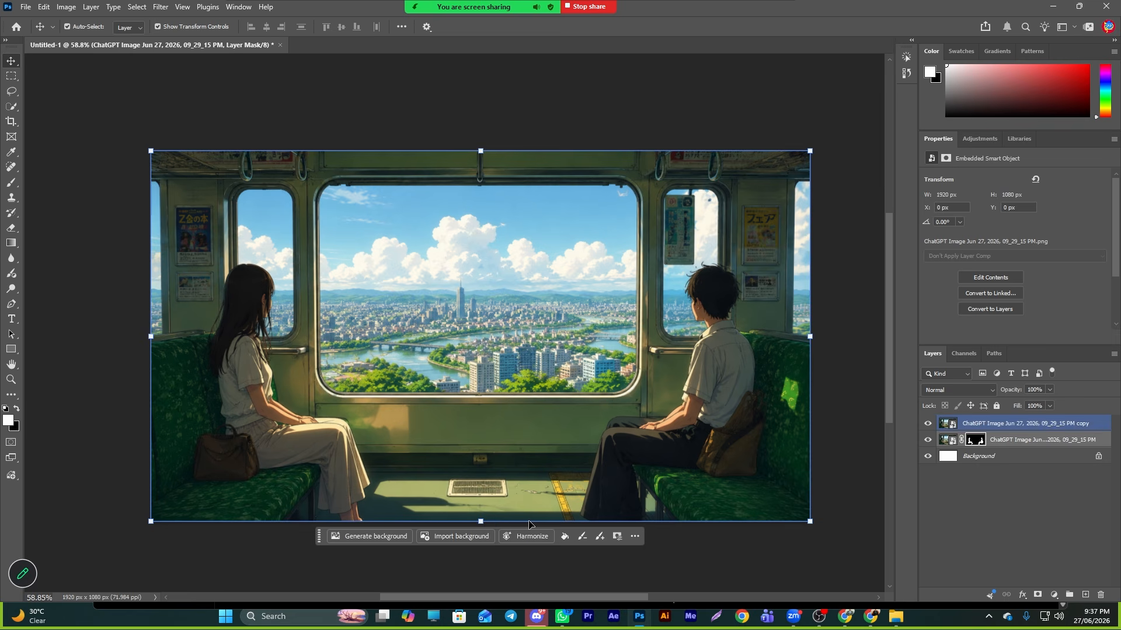
click(928, 423)
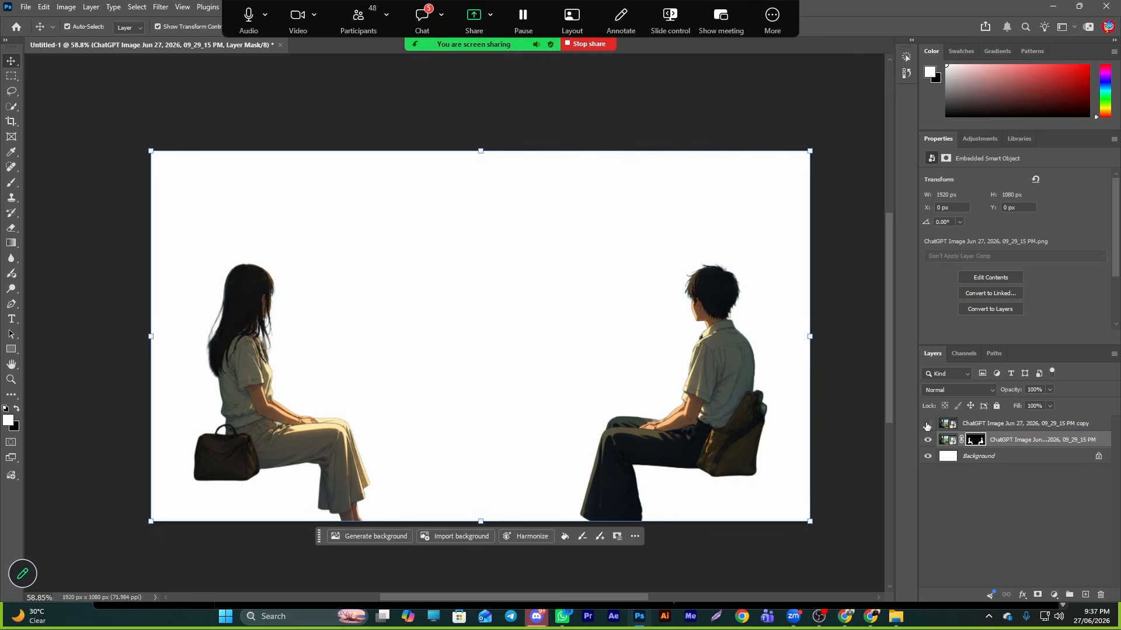
click(928, 423)
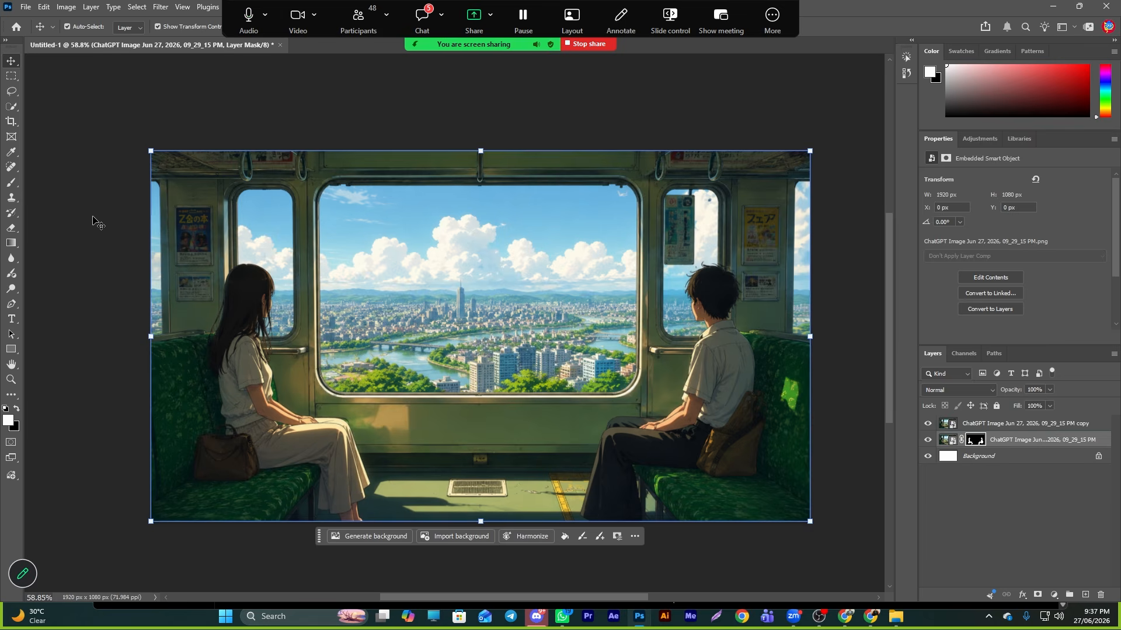
- Generative-fill the scene with the prompt 'remove this man and women with bag' and pick the second variation
click(11, 105)
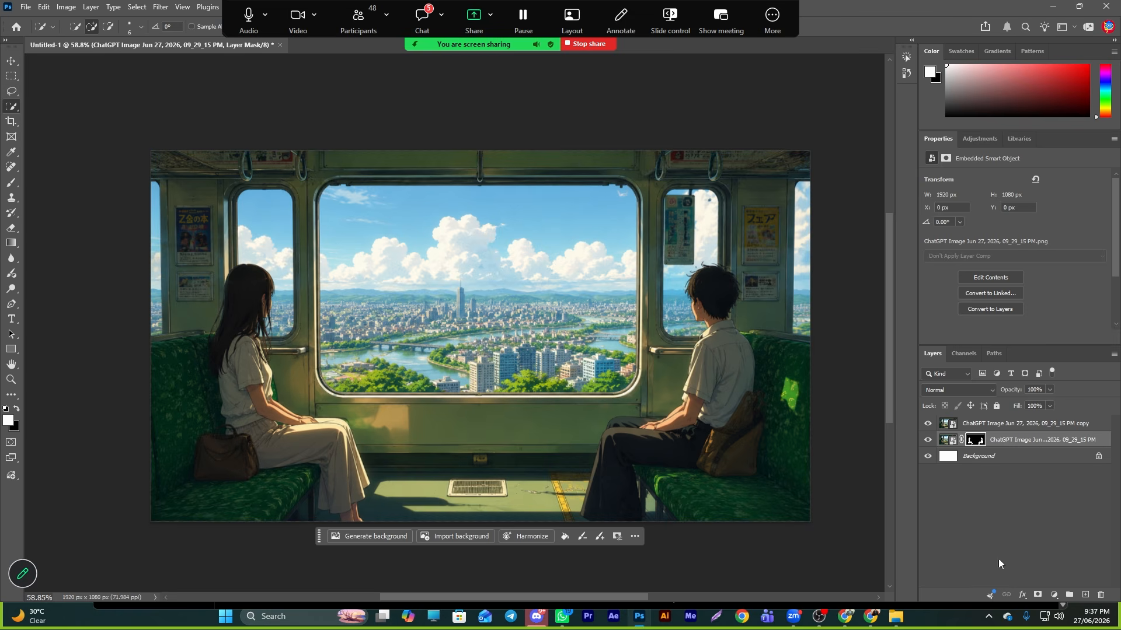
click(992, 426)
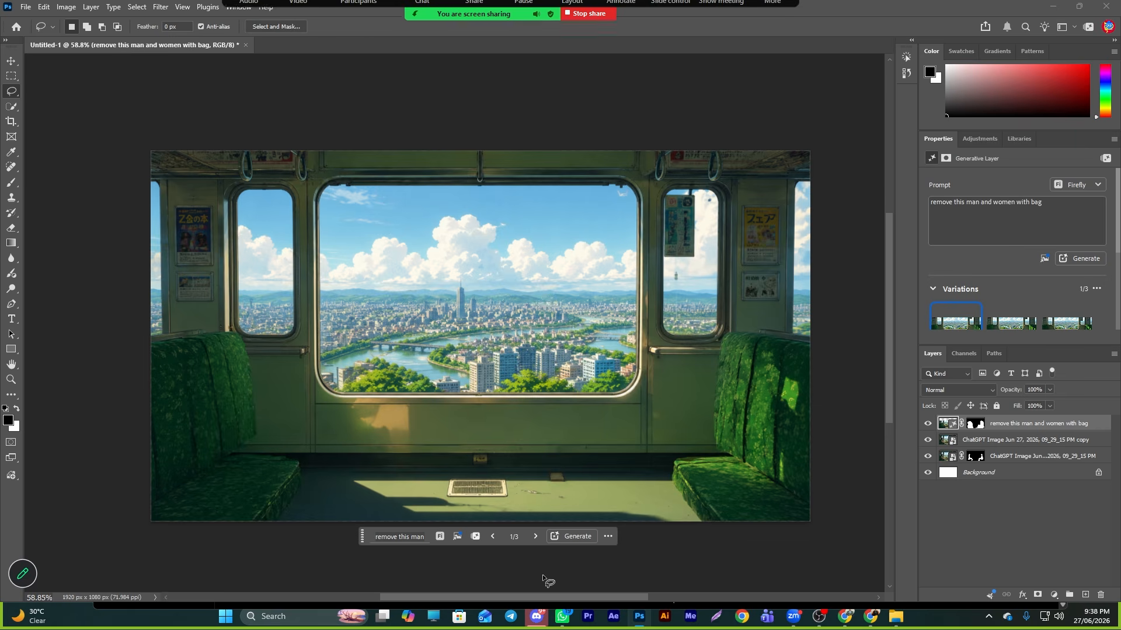
click(536, 538)
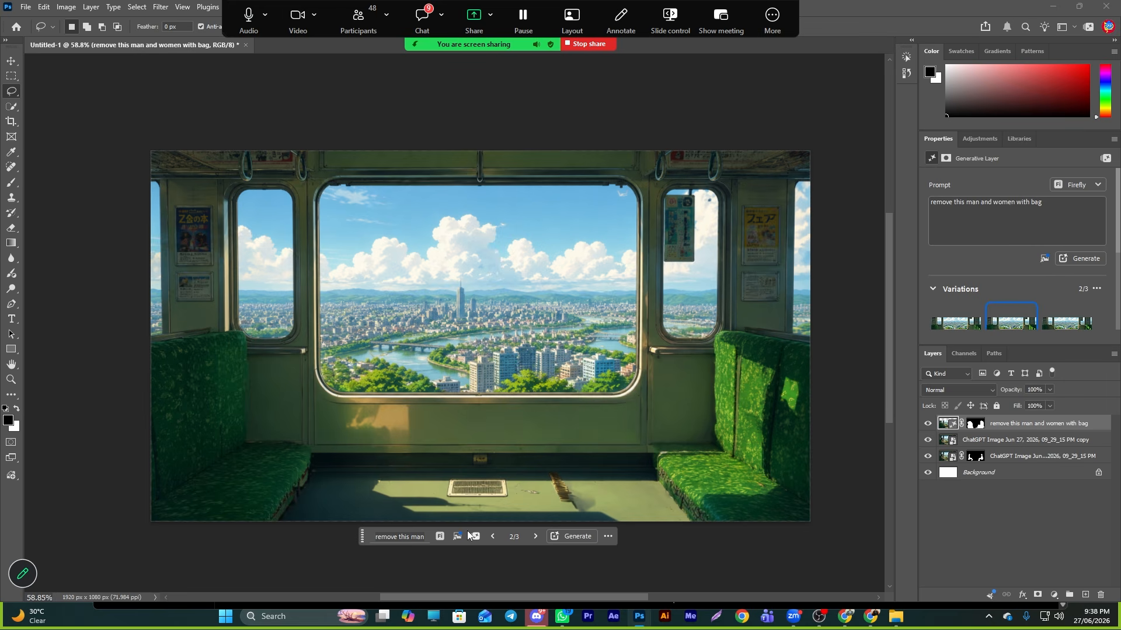
click(490, 538)
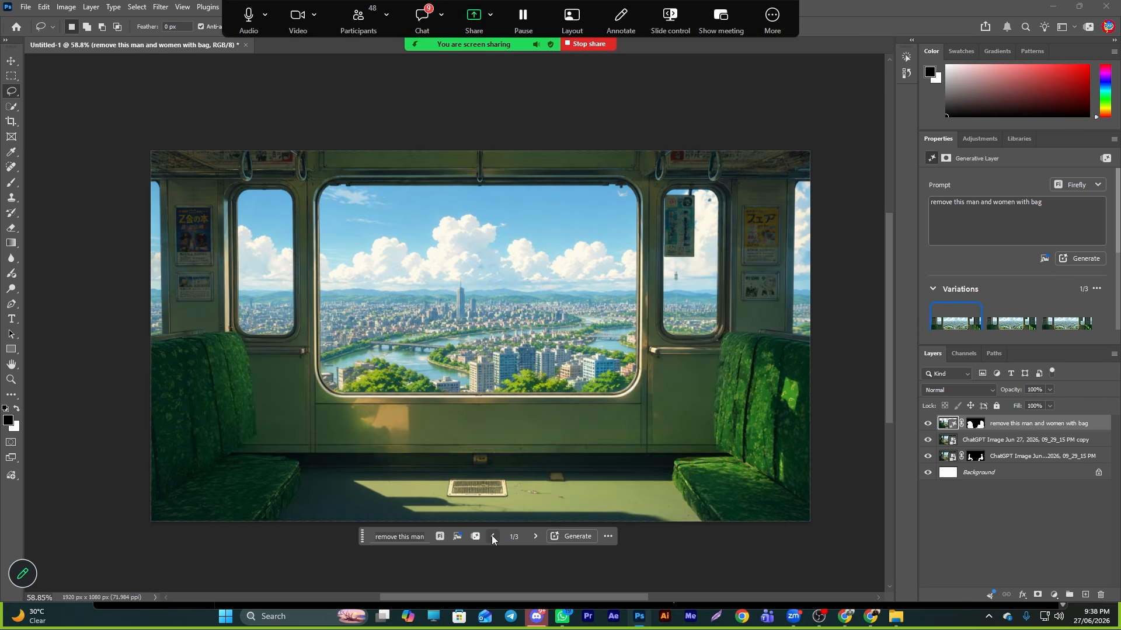
click(535, 539)
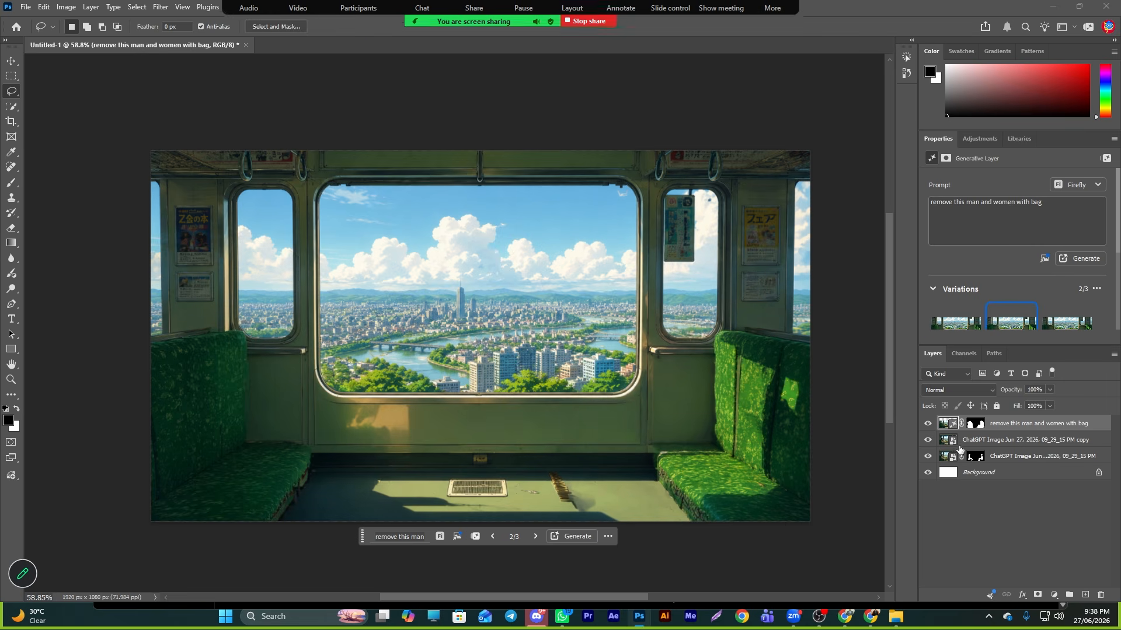
- Bring the isolated passengers layer to the top and keep the second generative fill variation for the empty train
click(1017, 458)
key(ctrl+shift+bracketright)
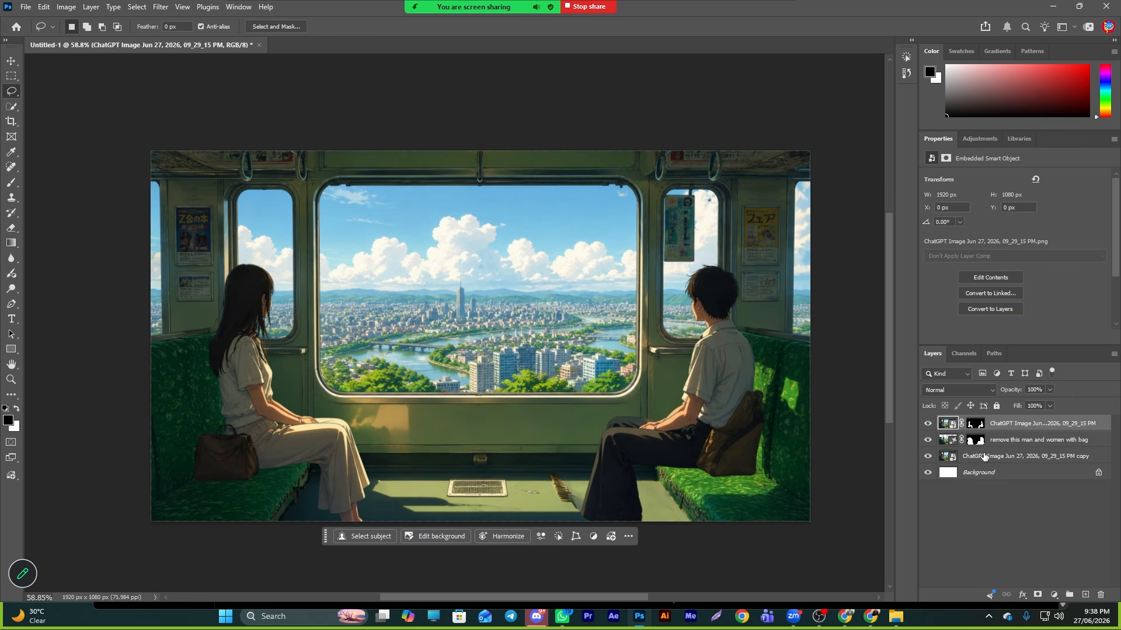
click(992, 442)
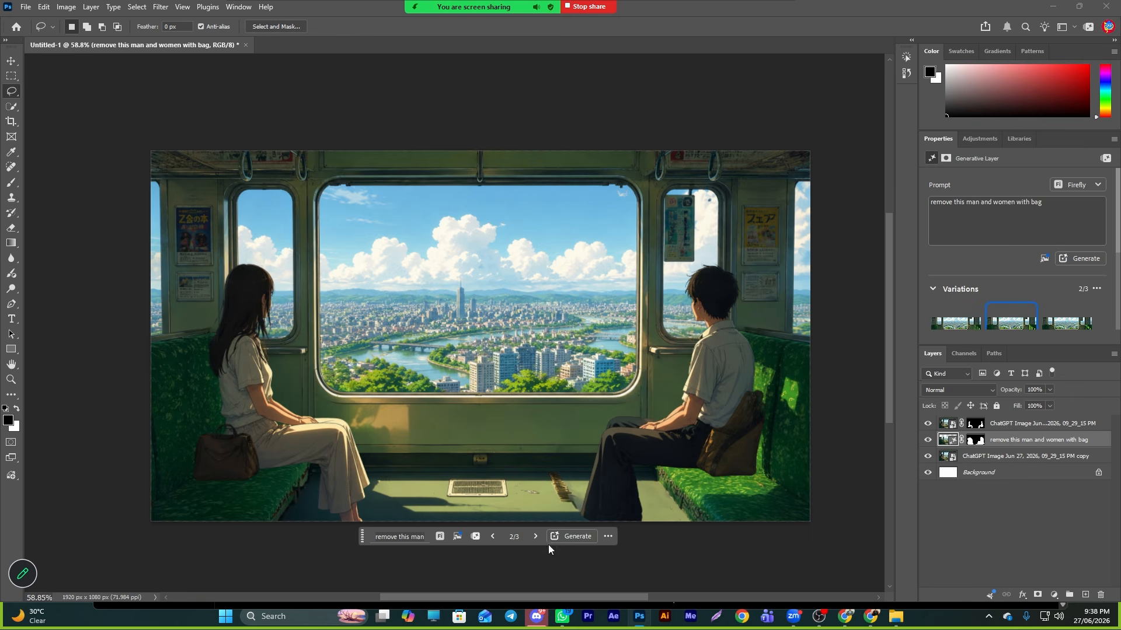
click(493, 537)
click(535, 537)
click(535, 537)
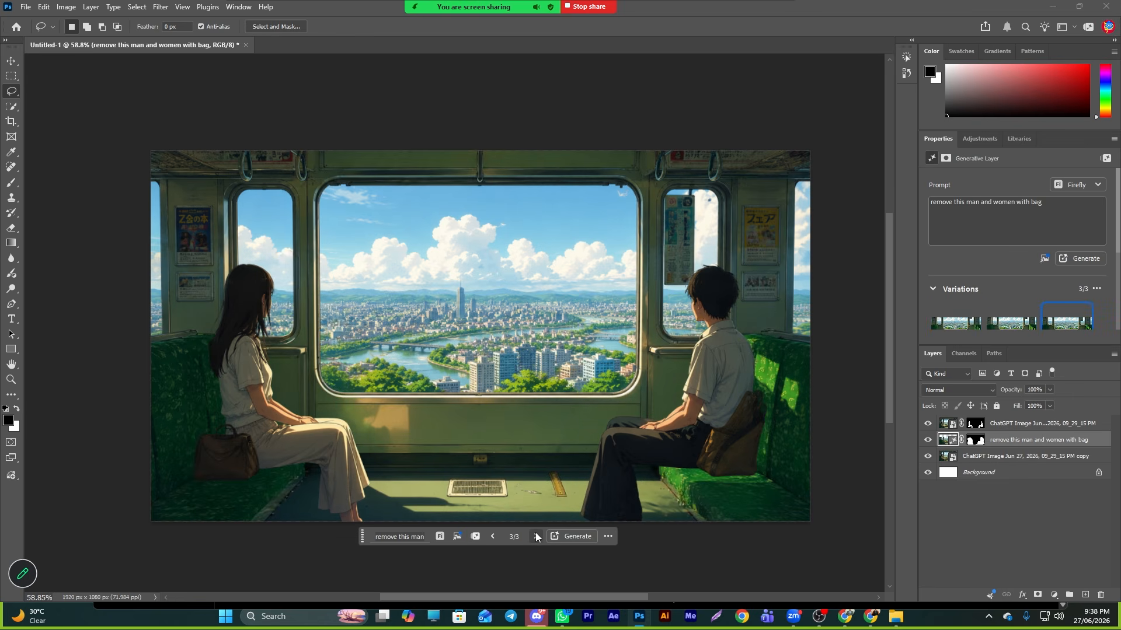
click(493, 536)
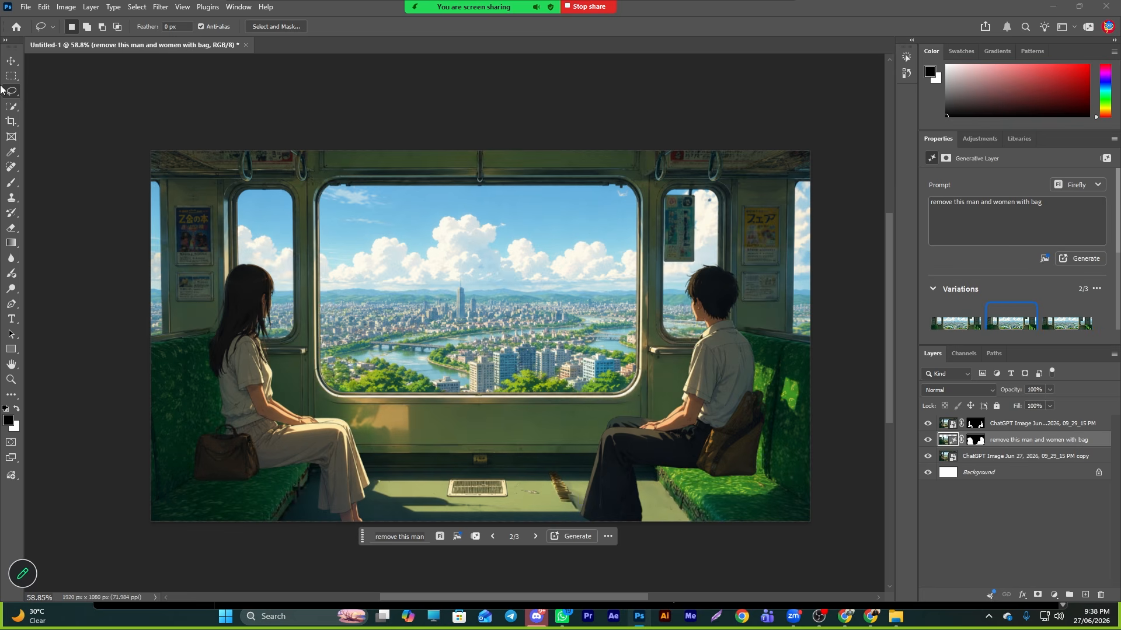
- Merge the generative fill layer with the image copy beneath it into one empty-train layer
click(11, 61)
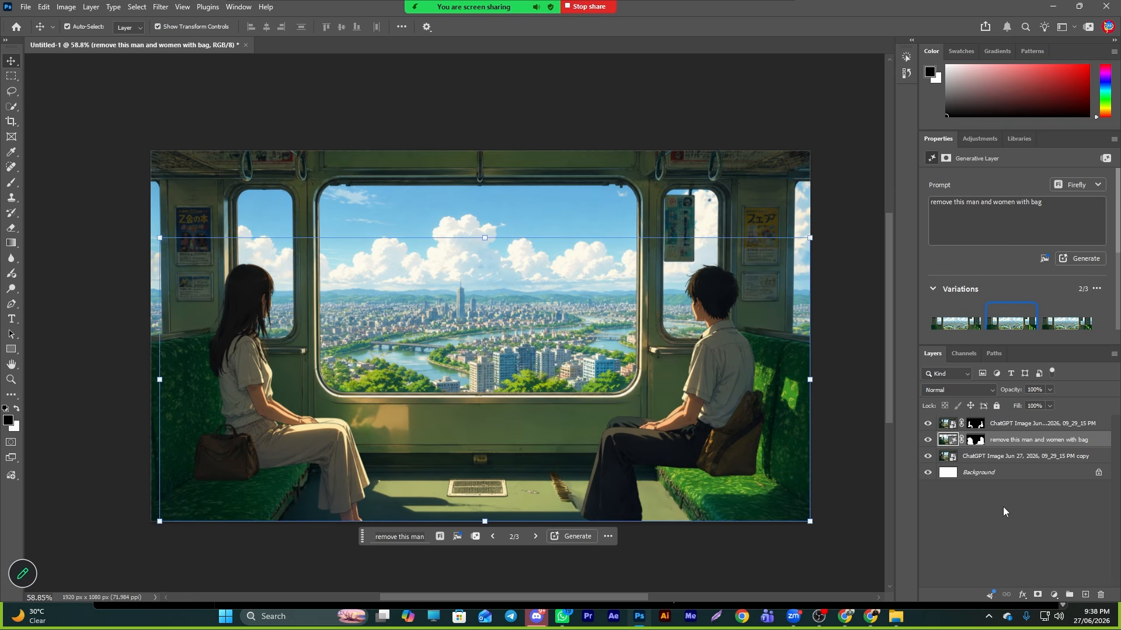
click(981, 521)
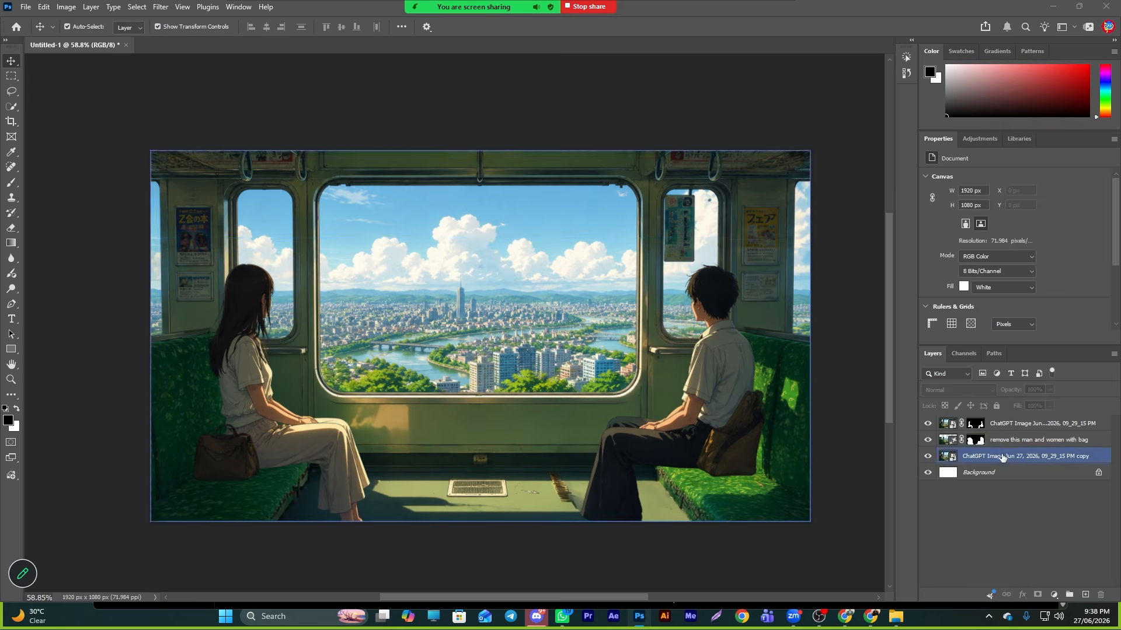
click(1000, 443)
ctrl+click(998, 457)
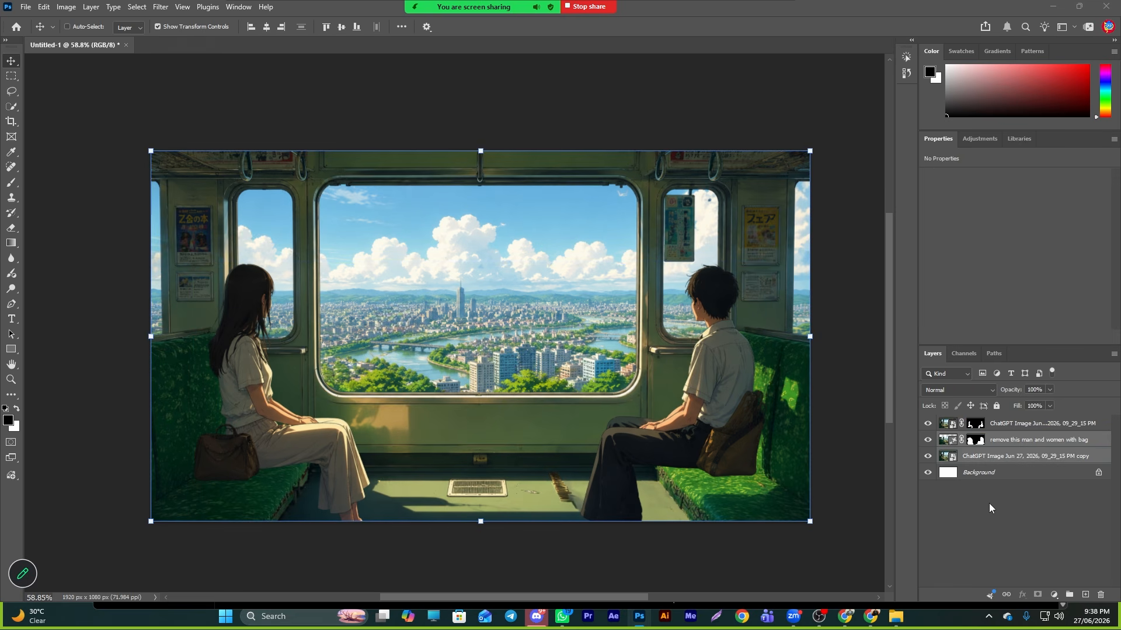
key(ctrl+e)
- Delete the white Background layer after checking the passengers and empty-train layers separately
click(929, 424)
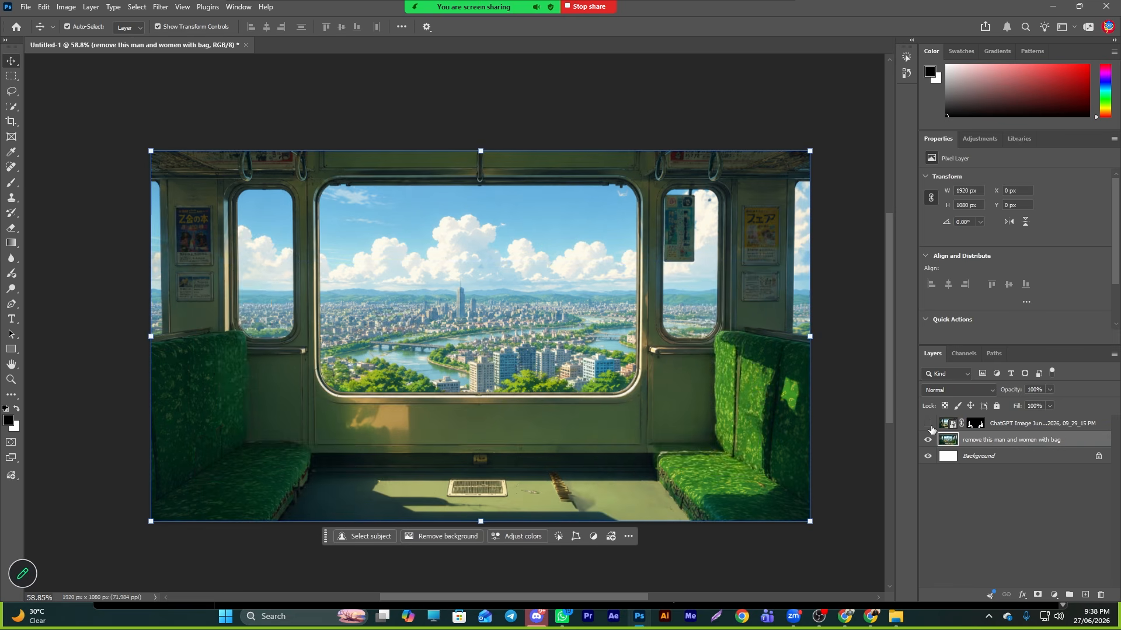
click(928, 425)
click(927, 441)
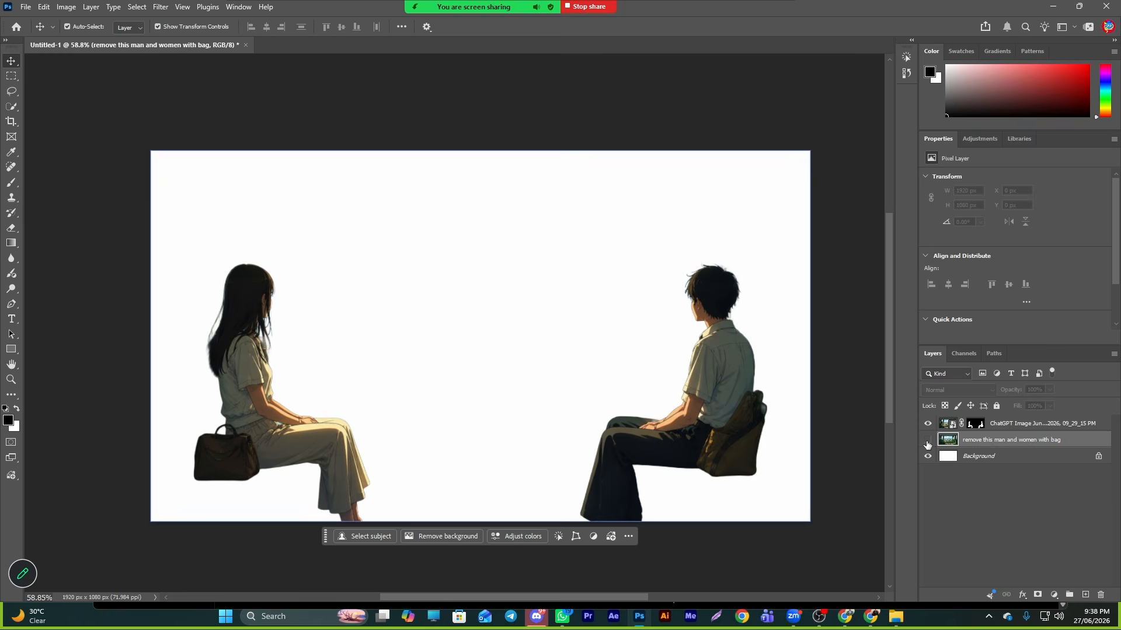
click(928, 441)
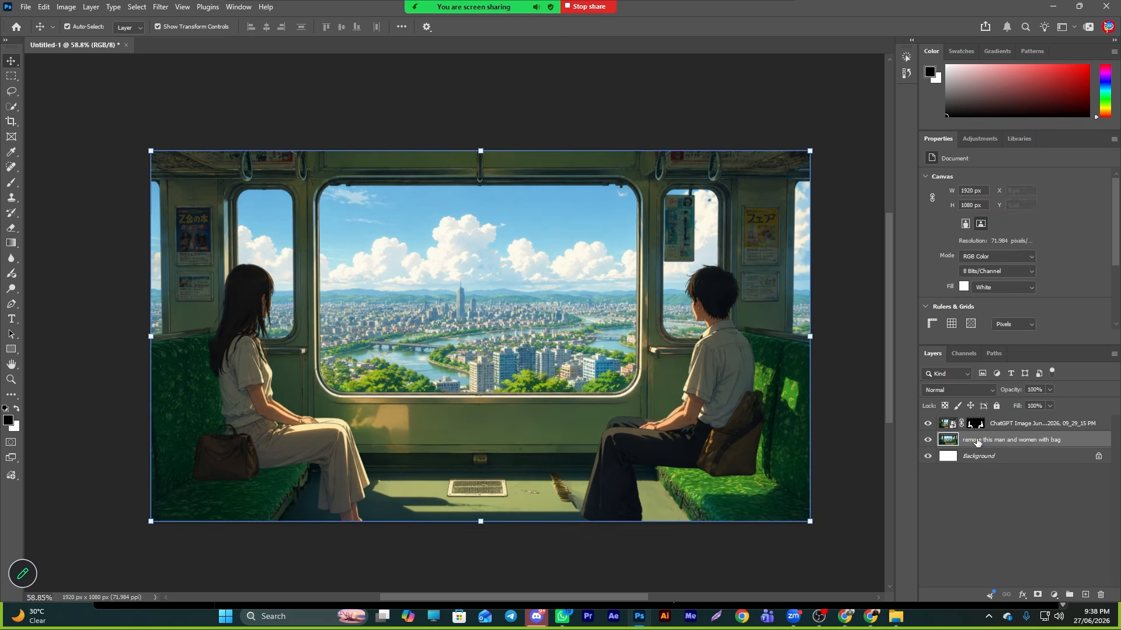
click(1026, 458)
drag(998, 461, 1100, 595)
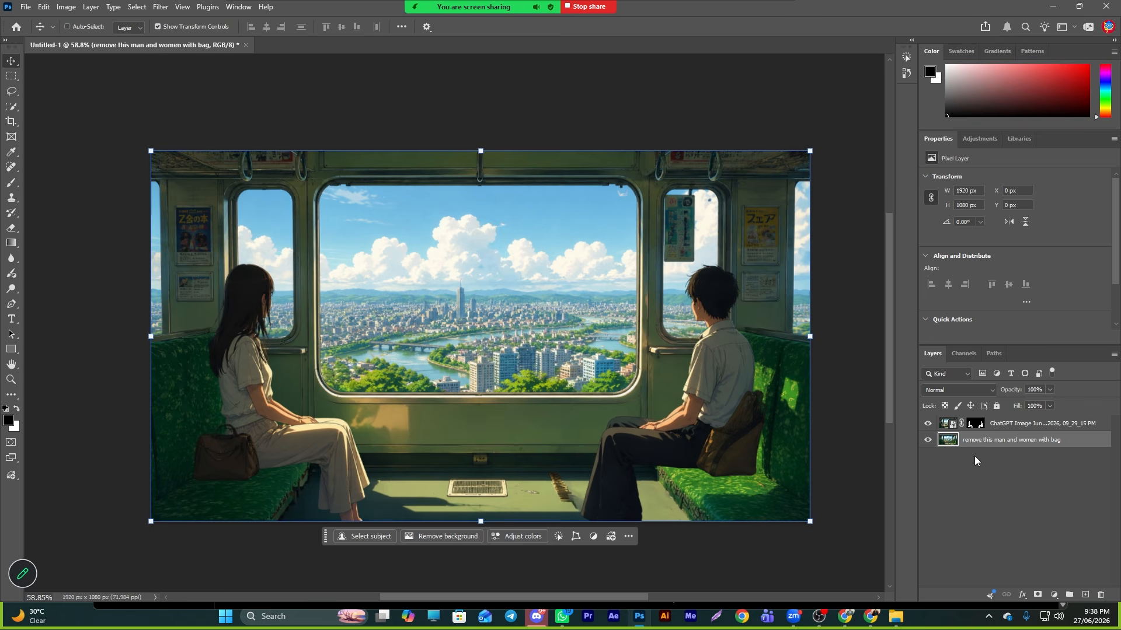
- Duplicate the empty-train layer and select the large window's city view with the Quick Selection tool, enlarging the brush and refining edges
key(ctrl+j)
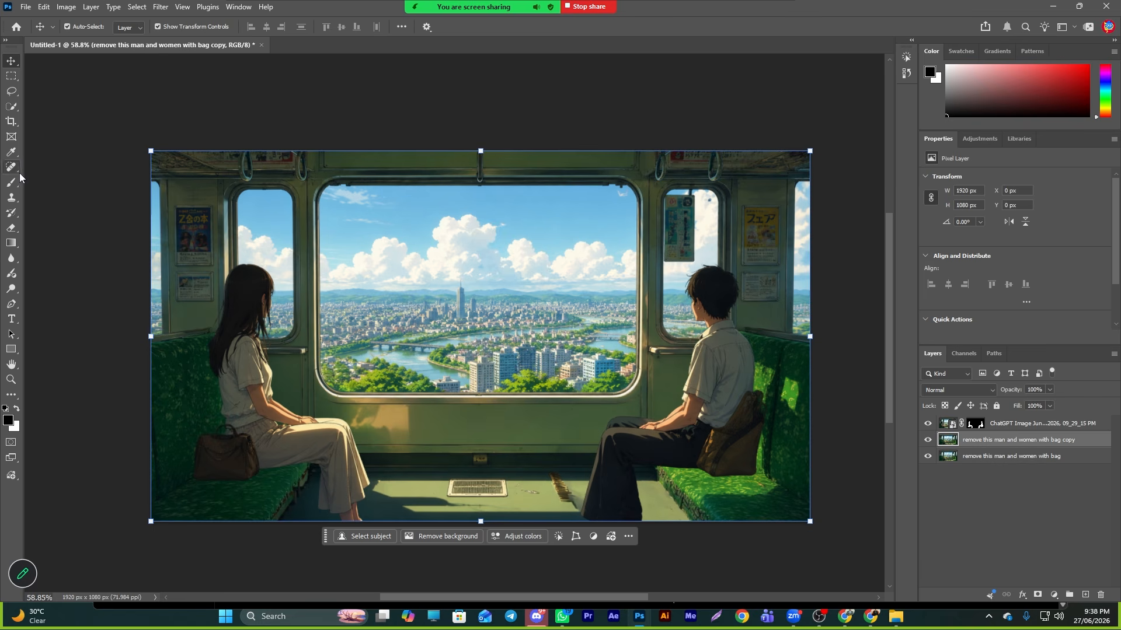
click(12, 106)
scroll(449, 329, up, 2)
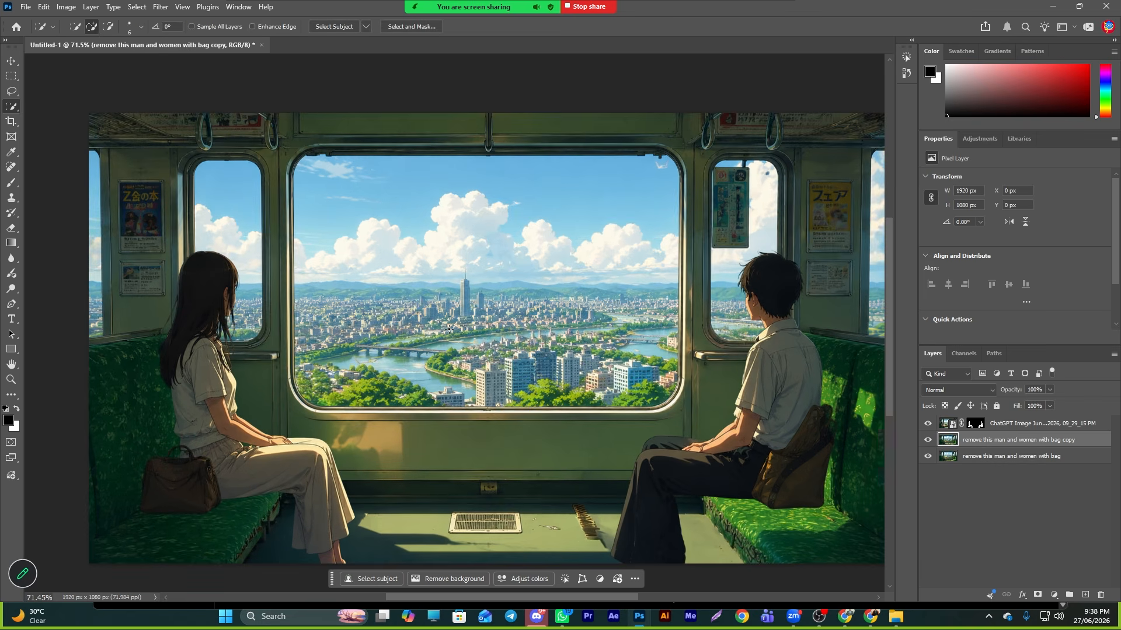
drag(338, 222, 578, 380)
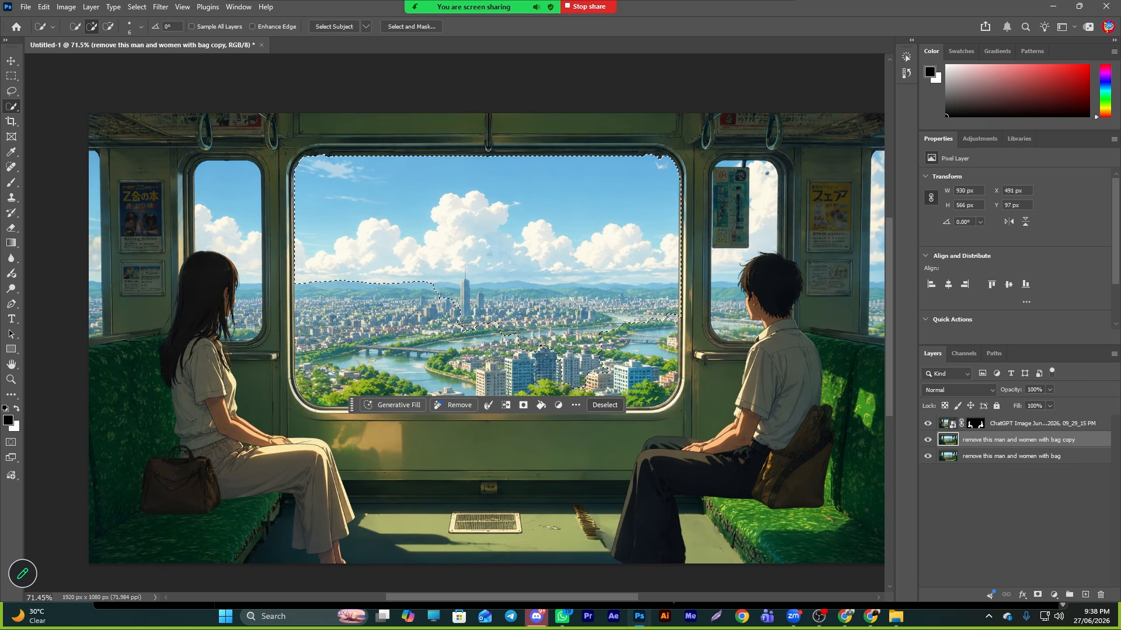
key(bracketright)
key(bracketright)
key(bracketright)
key(bracketright)
key(bracketright)
key(bracketright)
key(bracketright)
key(bracketright)
key(bracketright)
mouse_move(597, 317)
mouse_down()
mouse_move(594, 357)
mouse_move(530, 369)
mouse_move(425, 381)
mouse_move(338, 363)
mouse_move(642, 364)
mouse_up()
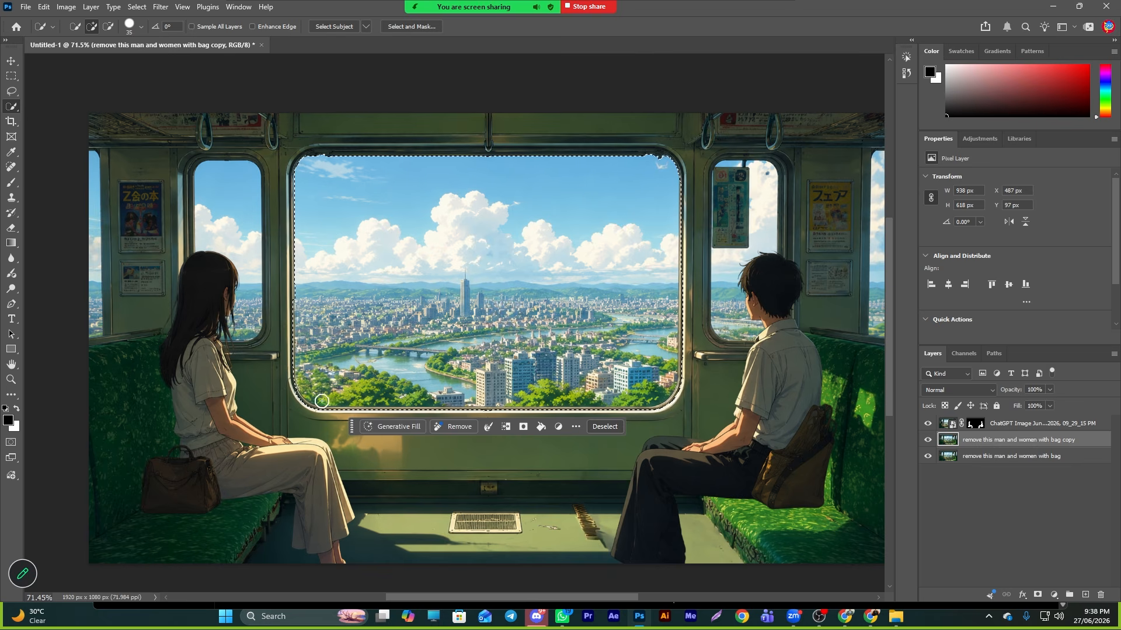
key(alt)
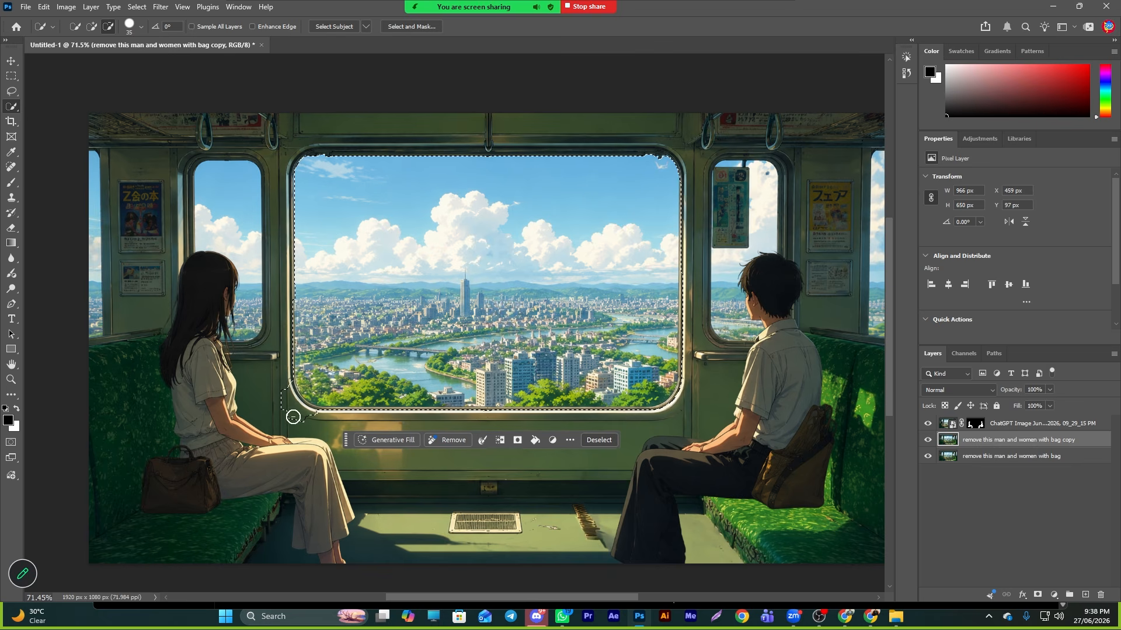
click(312, 414)
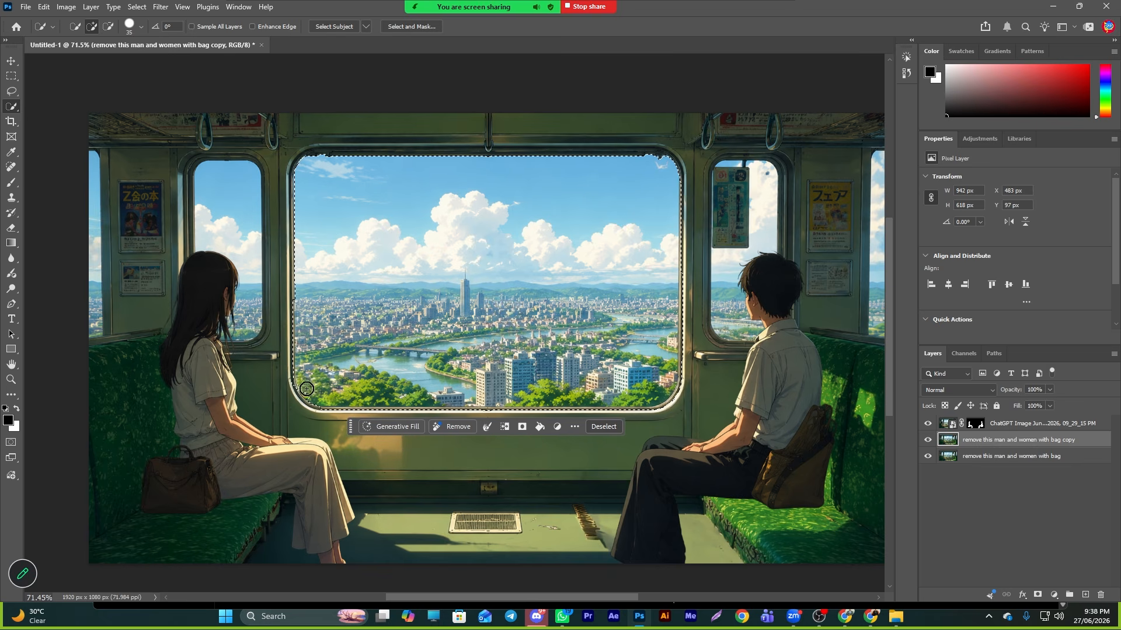
alt+click(286, 383)
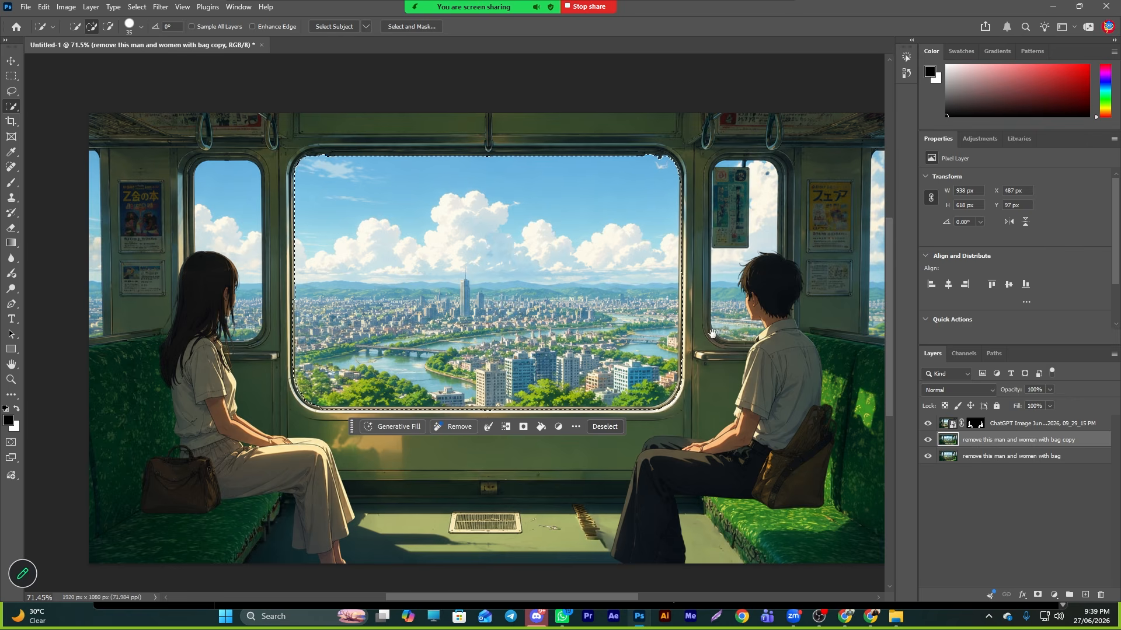
drag(629, 397, 542, 415)
mouse_move(646, 190)
mouse_down()
mouse_move(640, 333)
mouse_move(670, 354)
mouse_up()
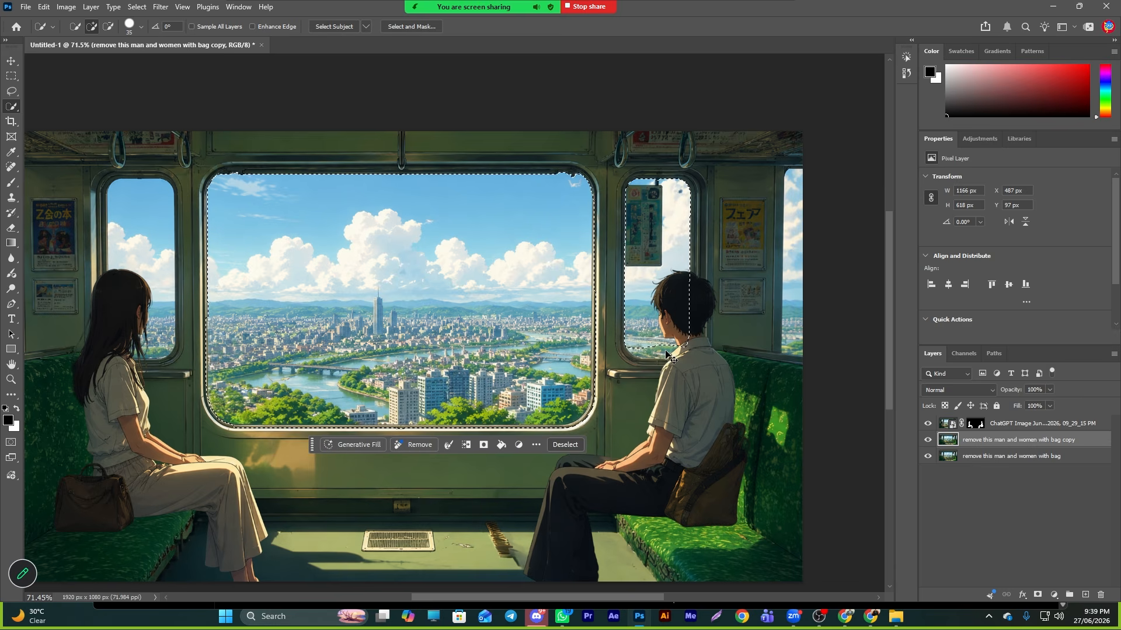
key(ctrl+z)
- Deselect, make the original empty-train layer active and hide the two layers above it
click(11, 61)
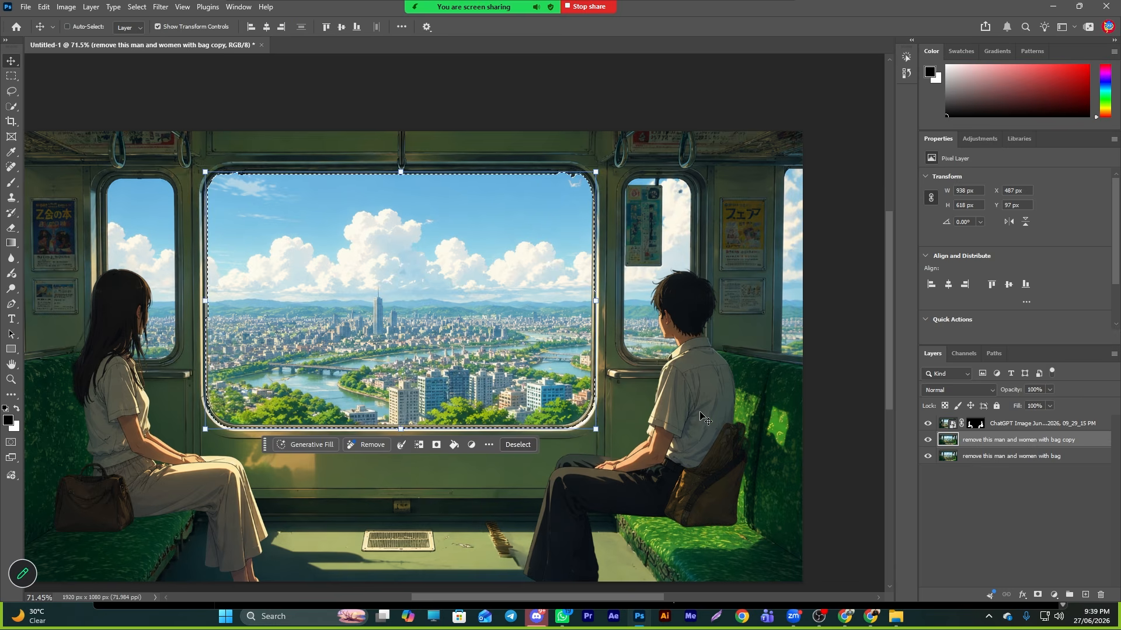
key(ctrl+d)
click(976, 494)
click(977, 460)
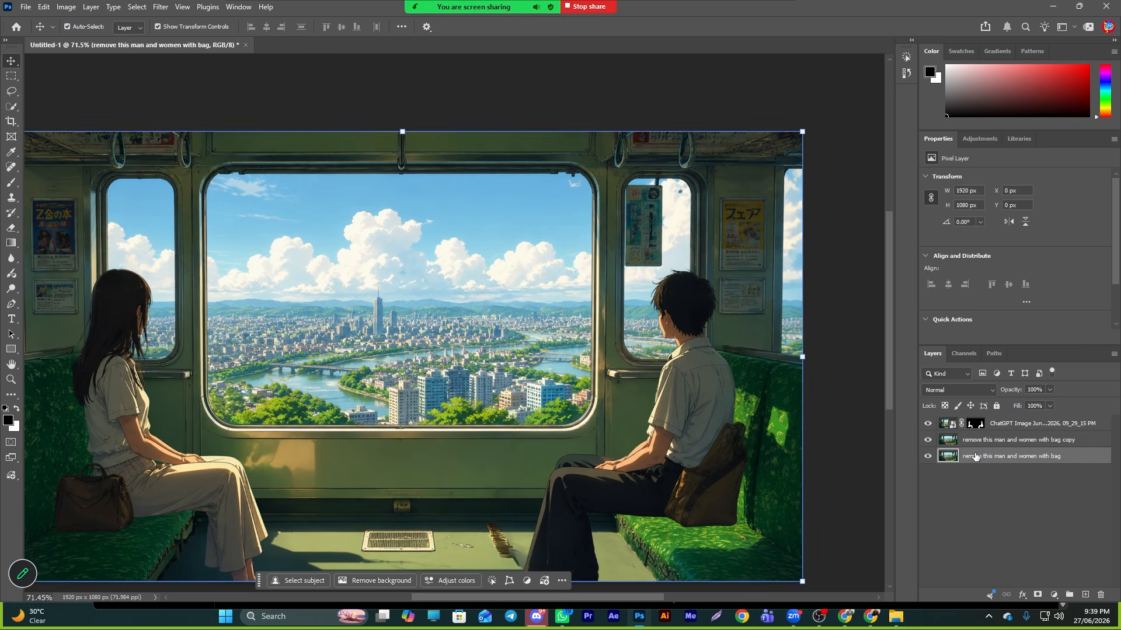
click(927, 424)
click(927, 440)
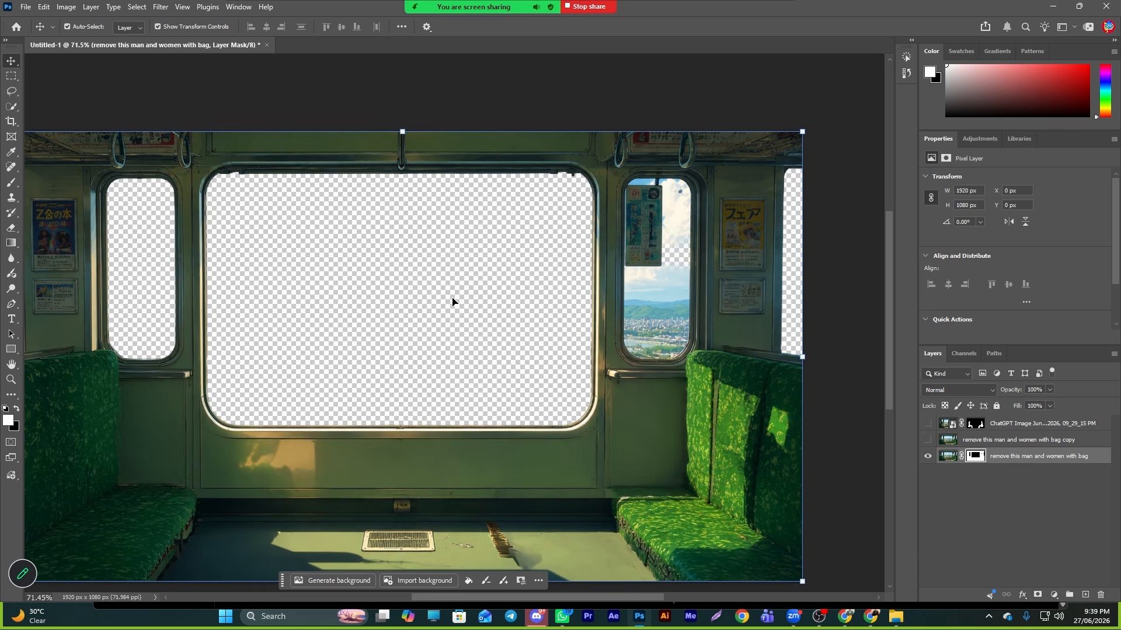
- Zoom into the right small window and mask out its sky view around the hanging sign on the empty-train layer
scroll(688, 328, up, 5)
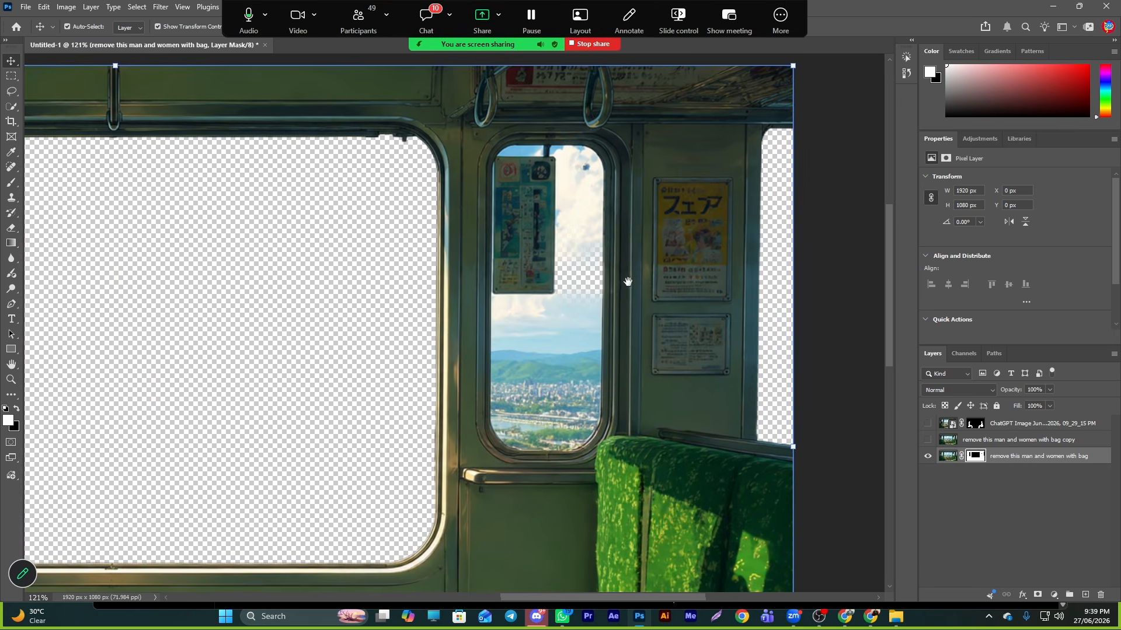
drag(628, 282, 615, 282)
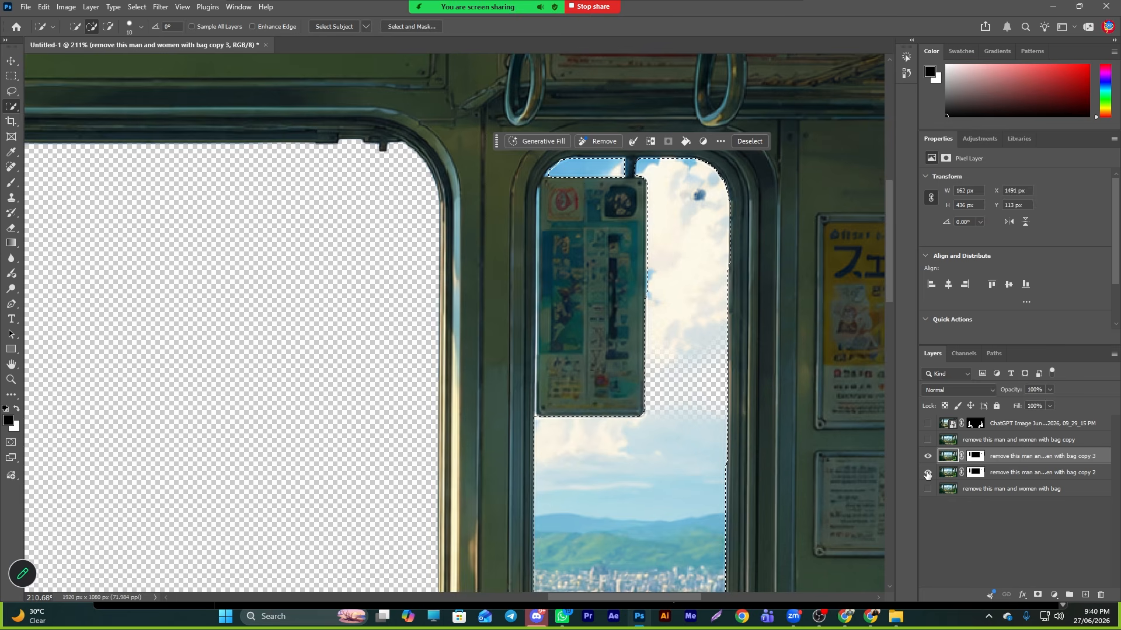
key(ctrl+z)
key(ctrl+z)
key(ctrl+z)
key(ctrl+z)
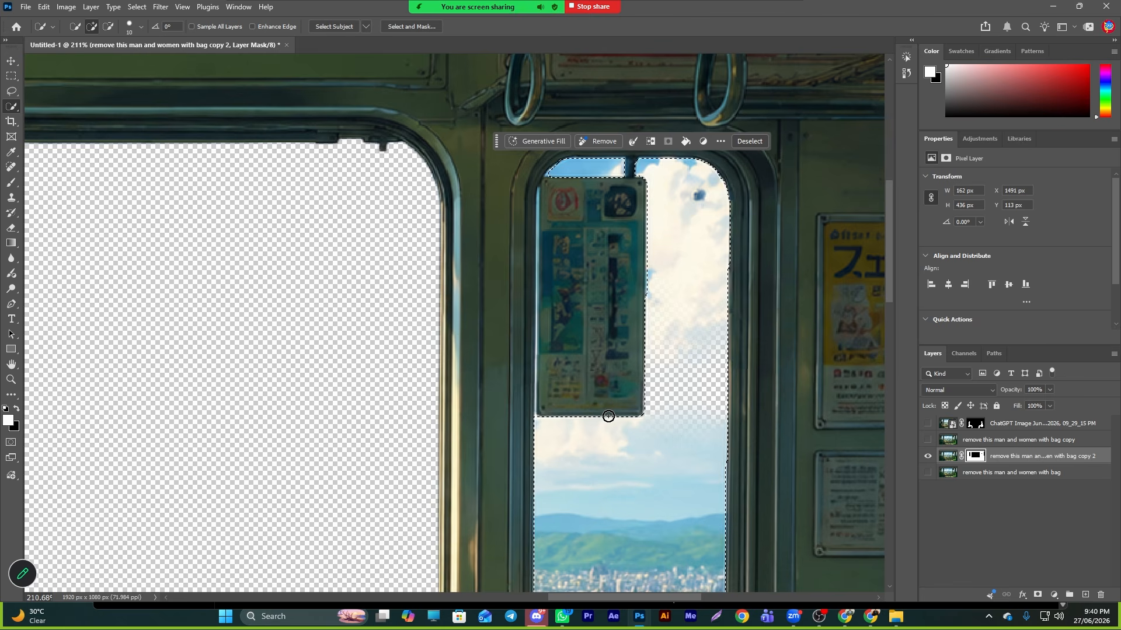
key(Delete)
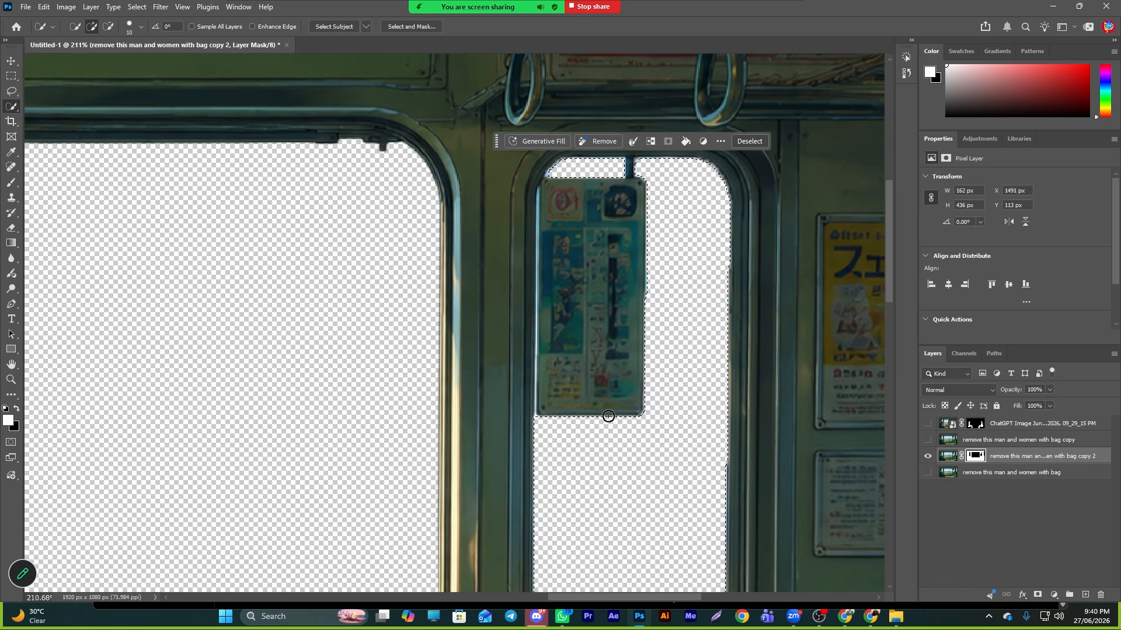
- Review the masked train interior by toggling the visibility of each layer, then deselect
drag(571, 356, 503, 360)
key(v)
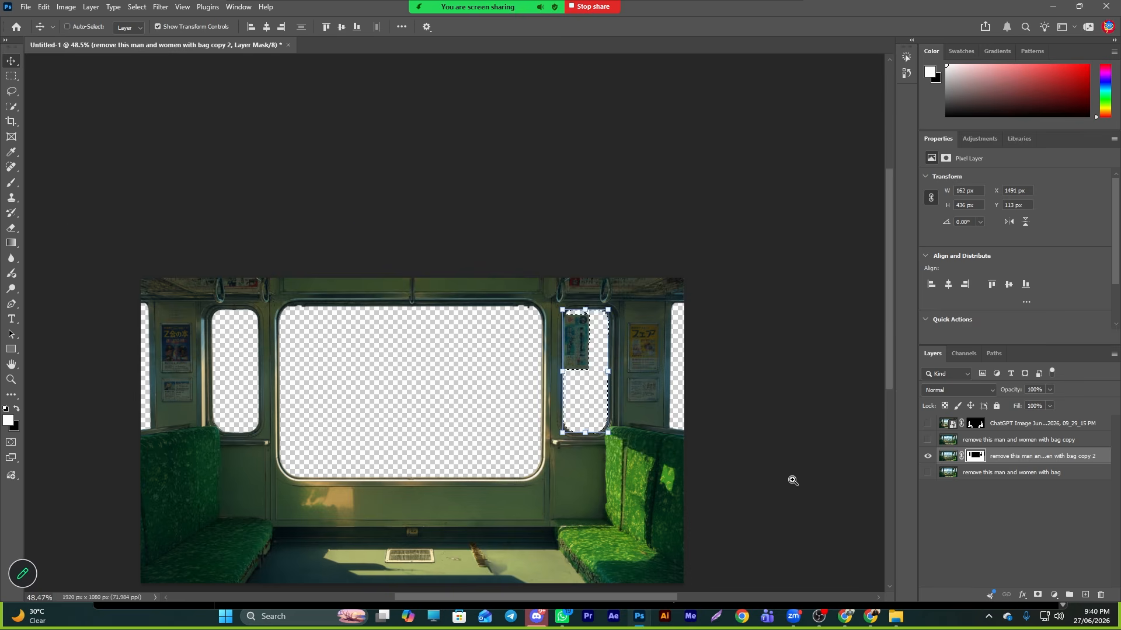
drag(790, 480, 809, 485)
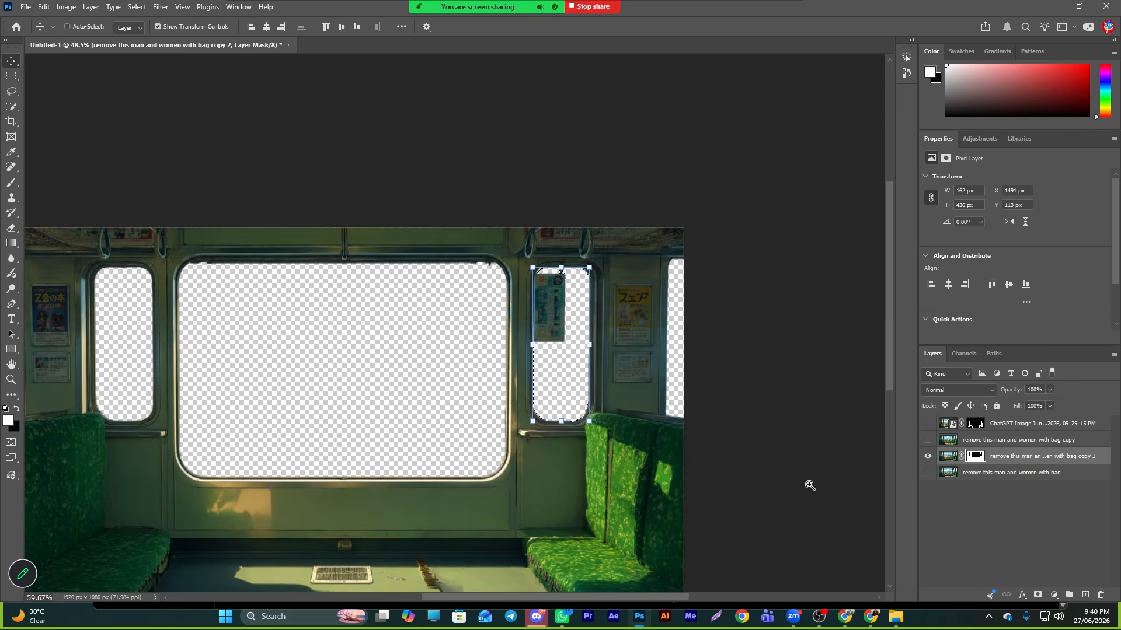
click(928, 441)
click(928, 441)
click(928, 441)
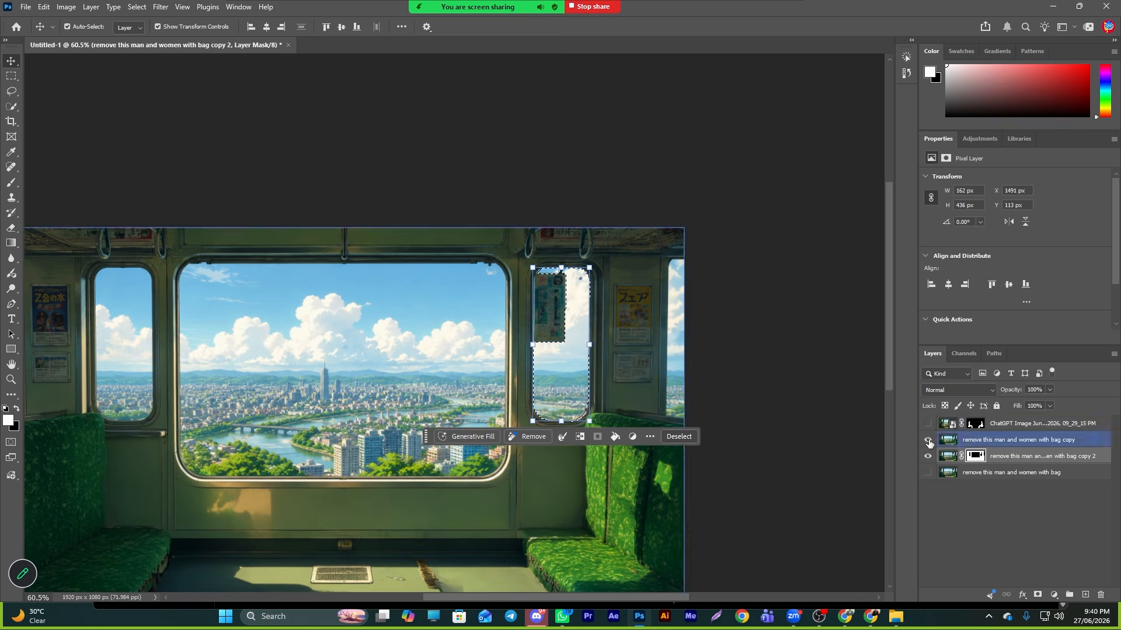
click(928, 425)
click(928, 424)
click(928, 441)
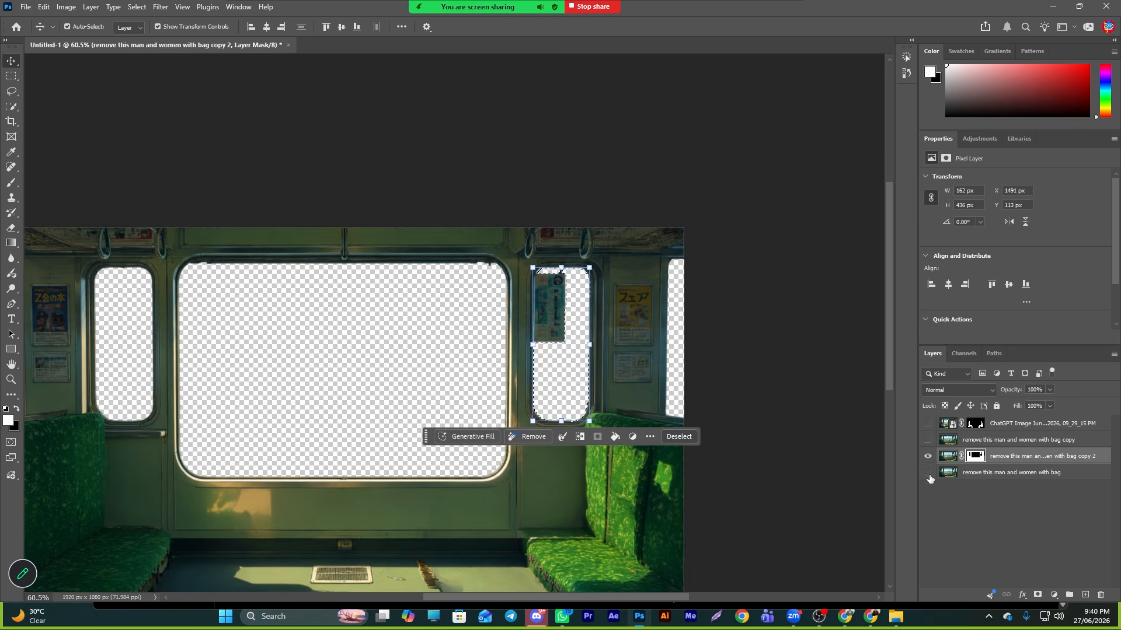
click(928, 473)
click(928, 472)
click(928, 472)
click(928, 456)
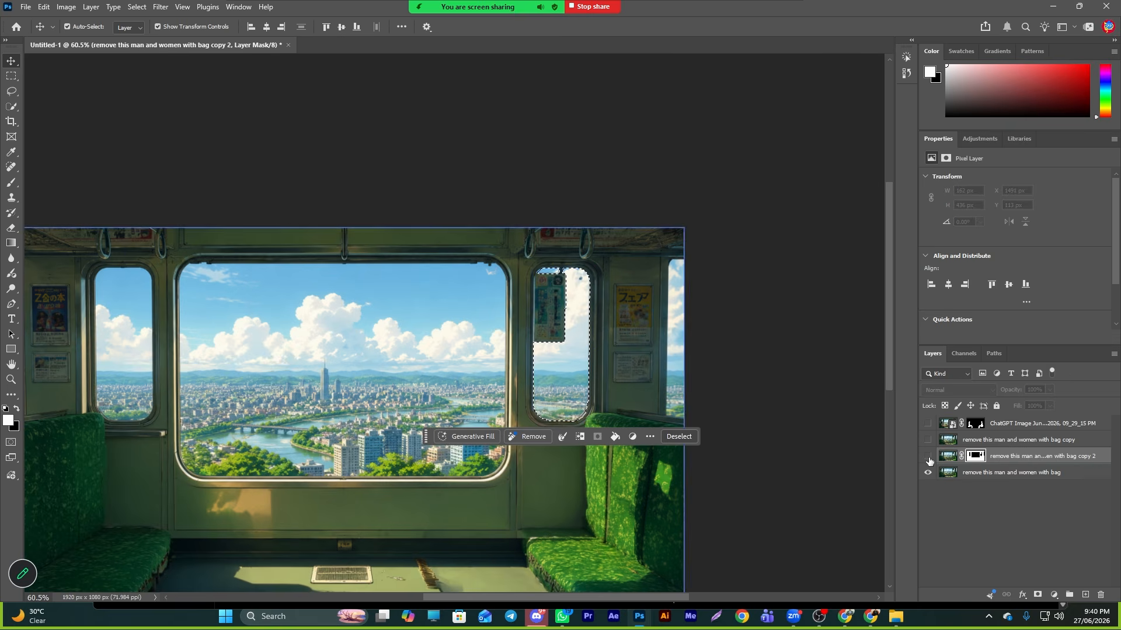
click(928, 472)
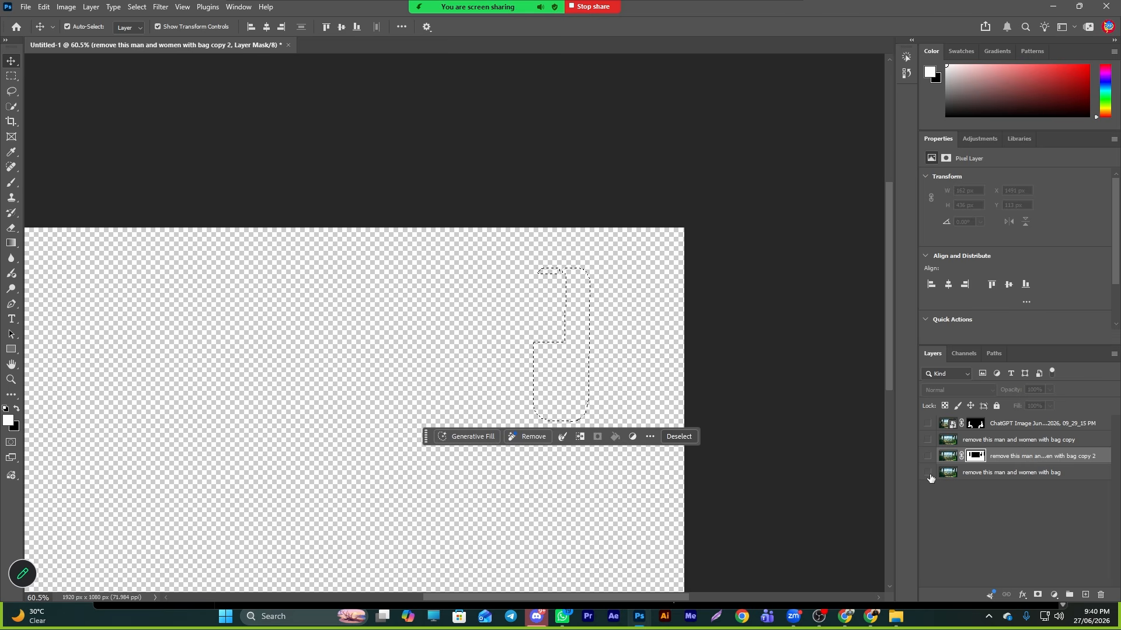
key(ctrl+d)
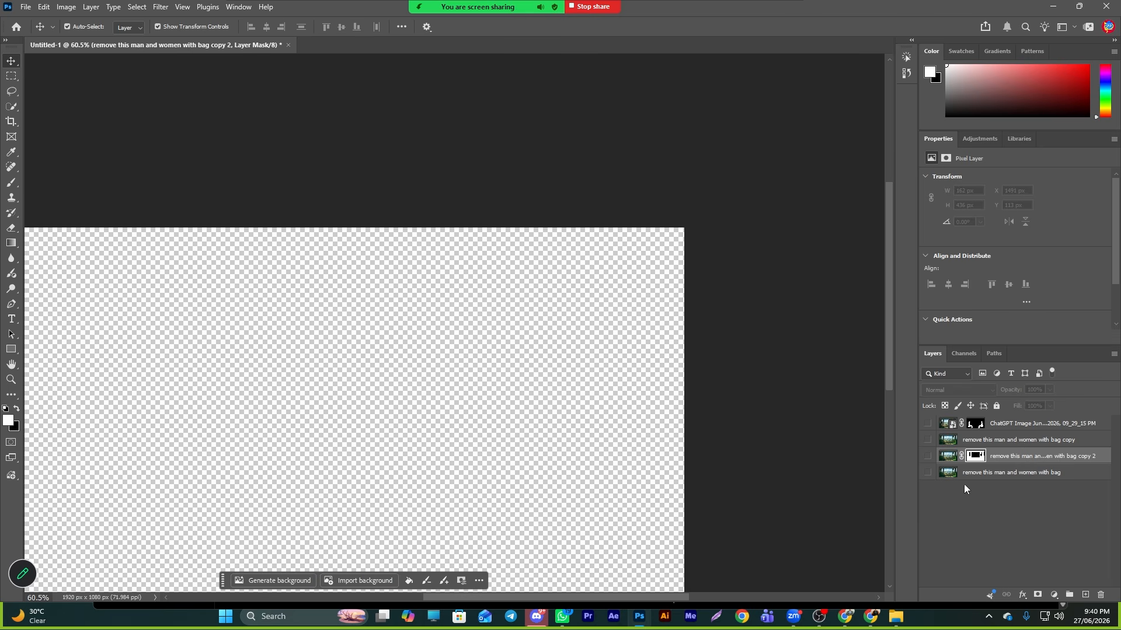
- Show the original image beneath the masked layer and zoom in and out to inspect the window view
click(928, 457)
click(928, 457)
click(927, 473)
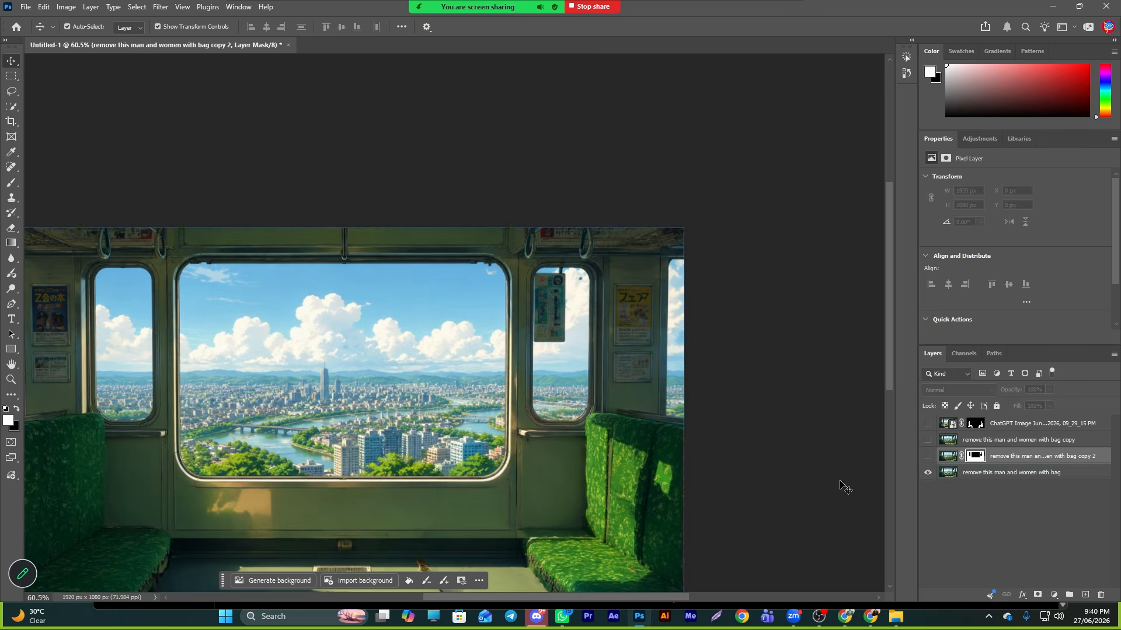
scroll(402, 417, down, 10)
scroll(425, 460, up, 12)
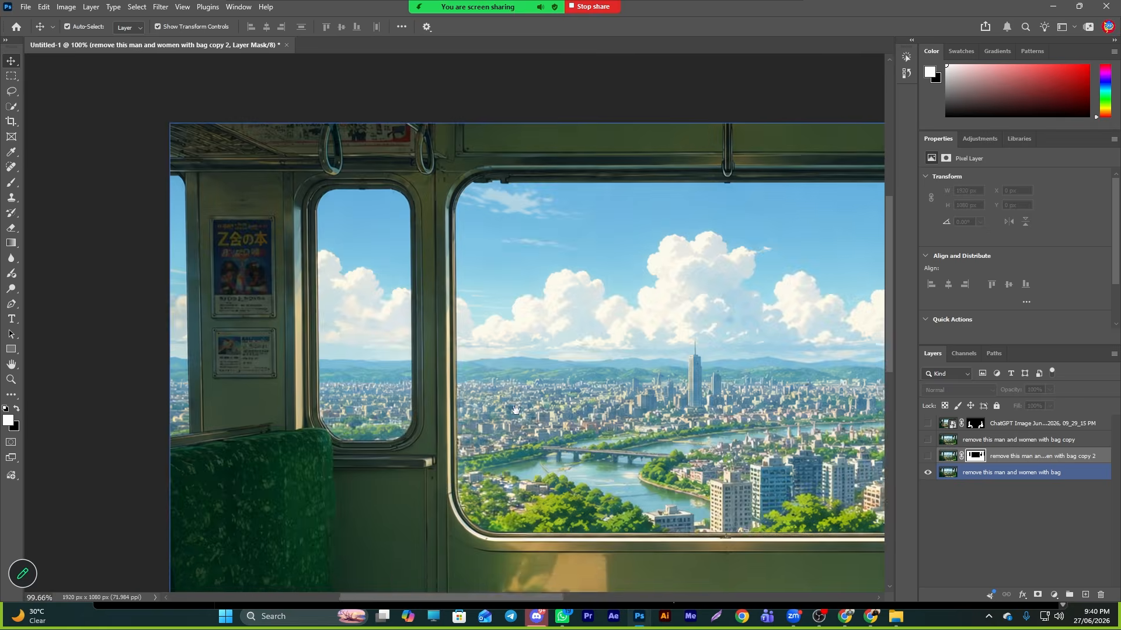
scroll(515, 410, down, 6)
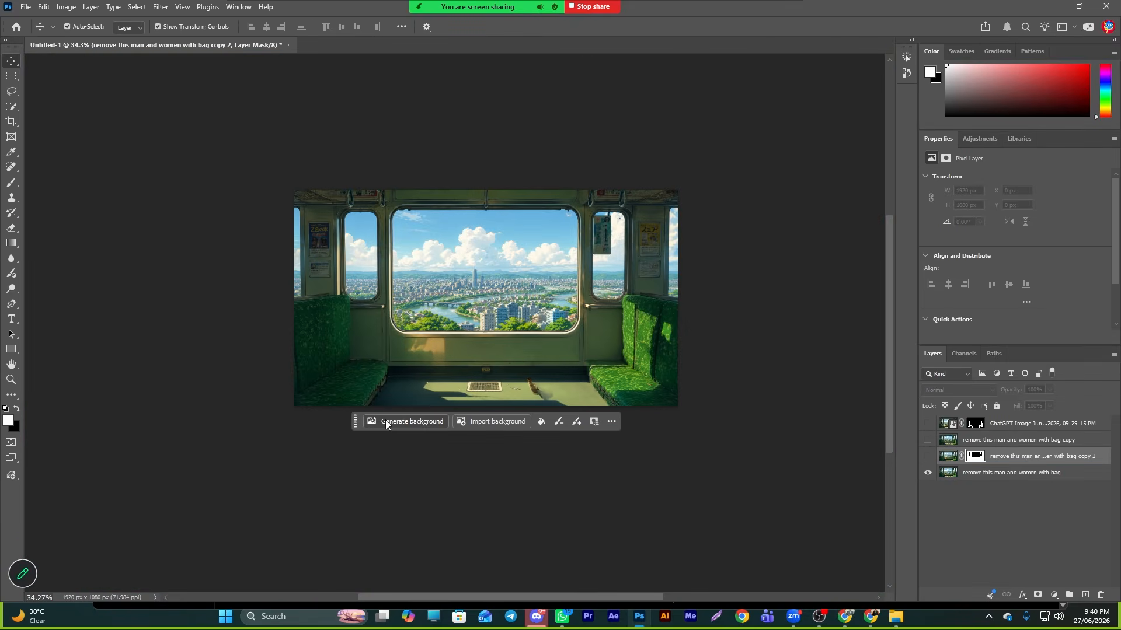
- Try Generate background with the prompt 'remove the hole trian just need a backround' and browse its variations
click(385, 421)
text(remove the hole trian just need a backround)
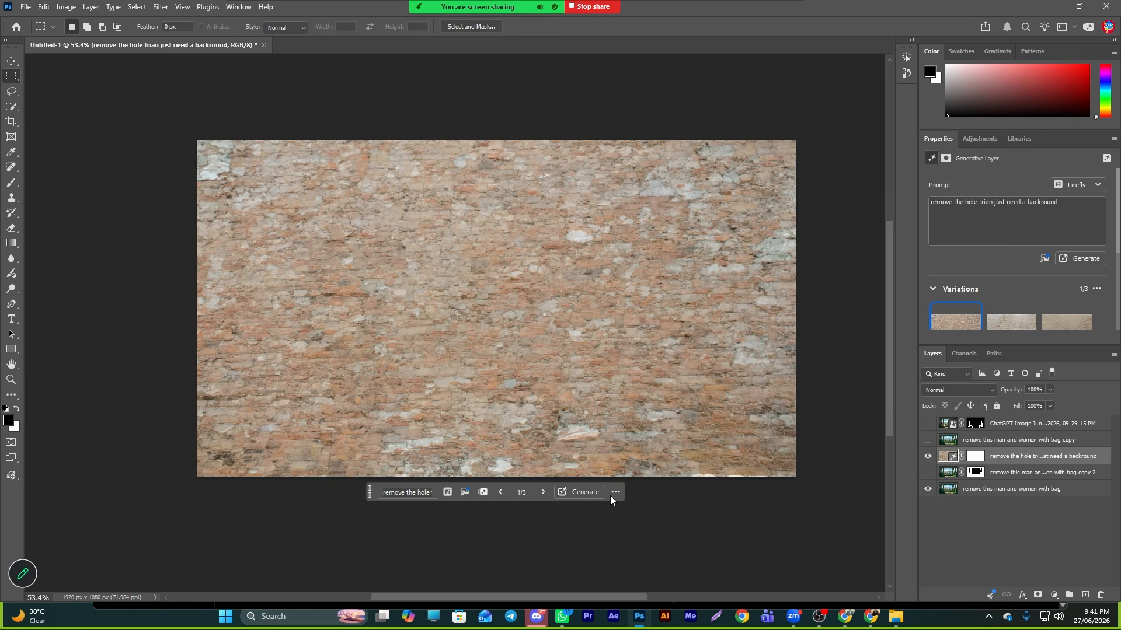
click(543, 492)
click(500, 492)
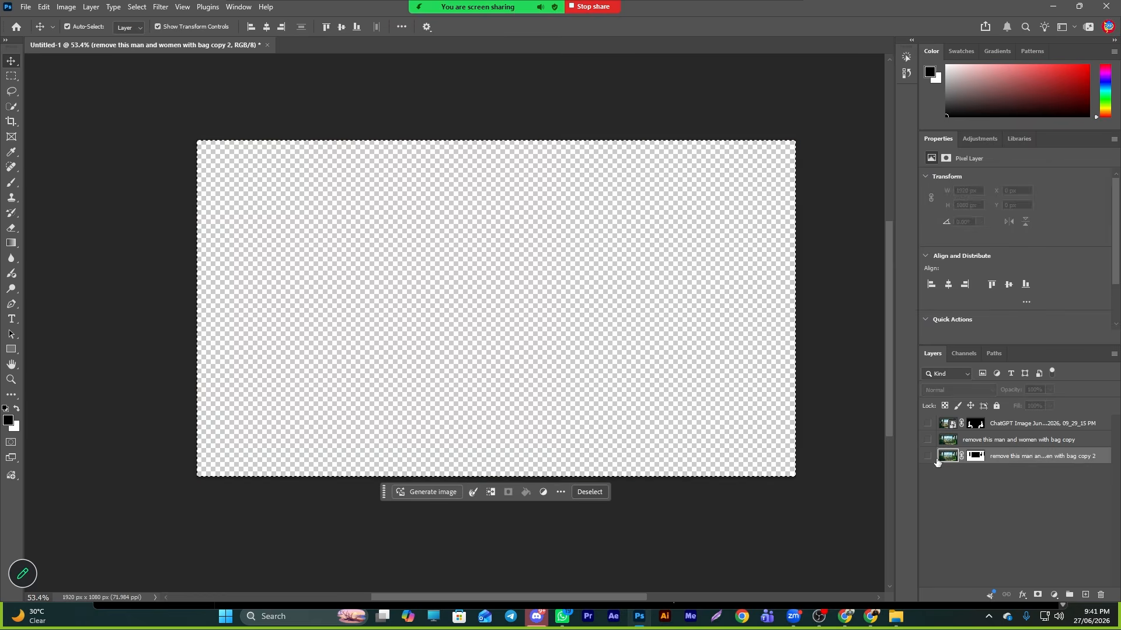
- Move the masked empty-train layer above the unmasked copy and check the passengers layer over it
click(928, 456)
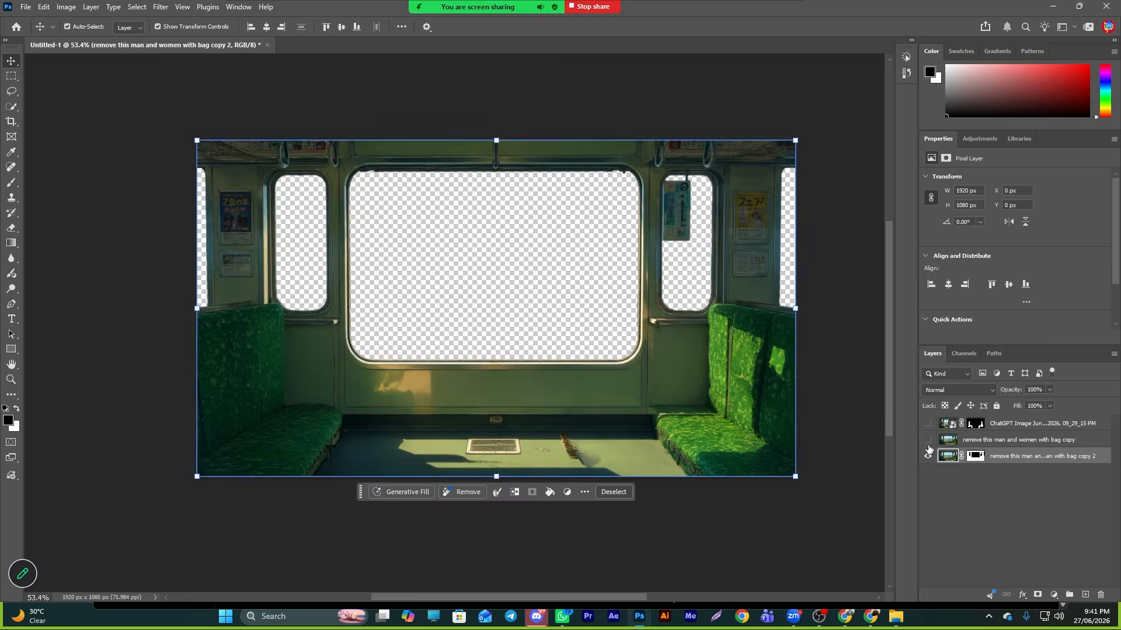
click(928, 439)
click(928, 424)
click(928, 441)
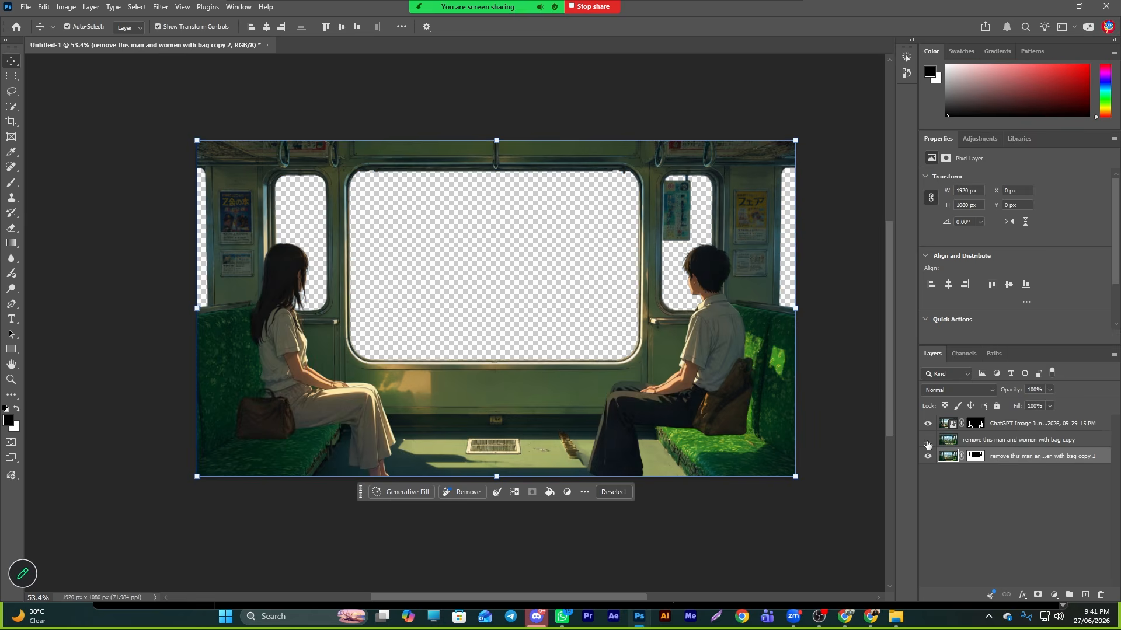
drag(941, 455, 986, 436)
click(928, 423)
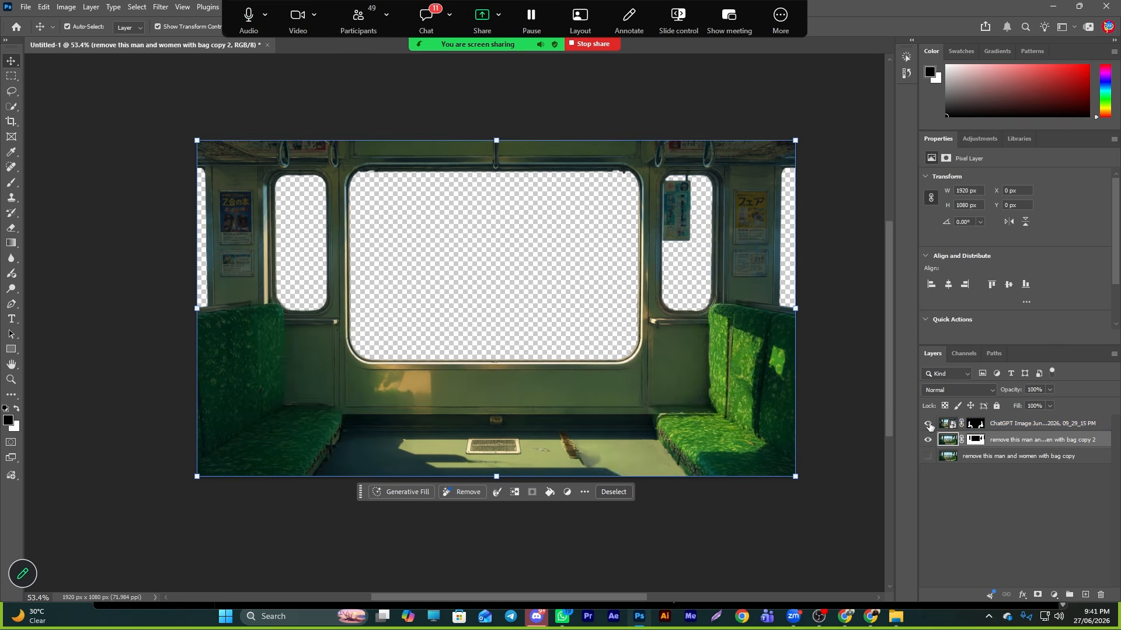
click(928, 424)
click(965, 485)
- Place a new ChatGPT image as the bottom layer and nudge it into position behind the train interior
click(928, 456)
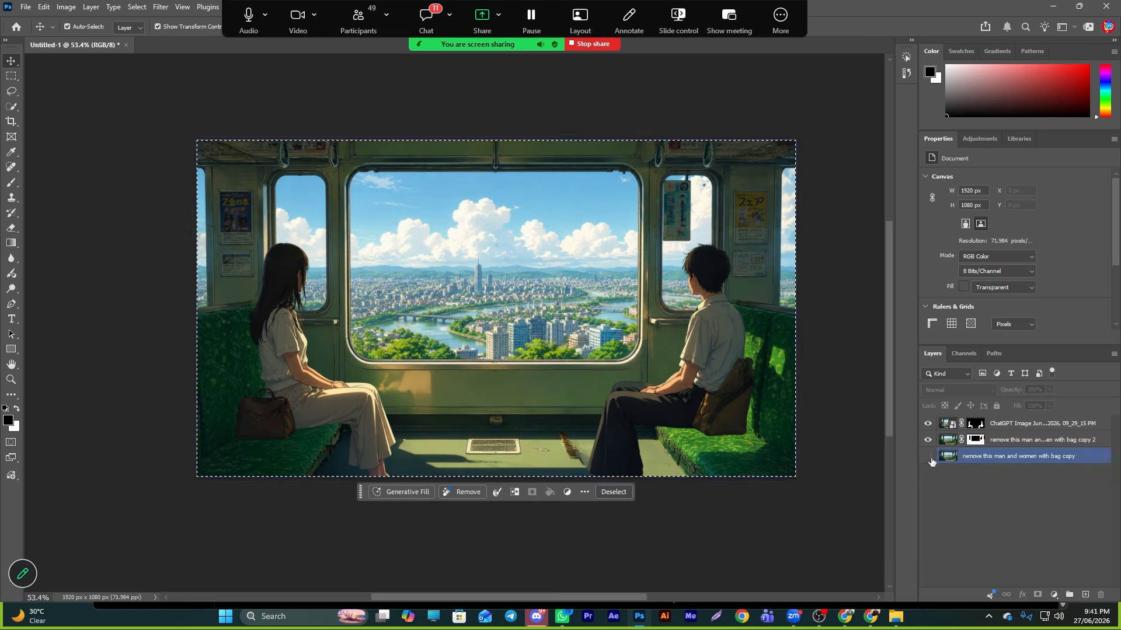
click(928, 456)
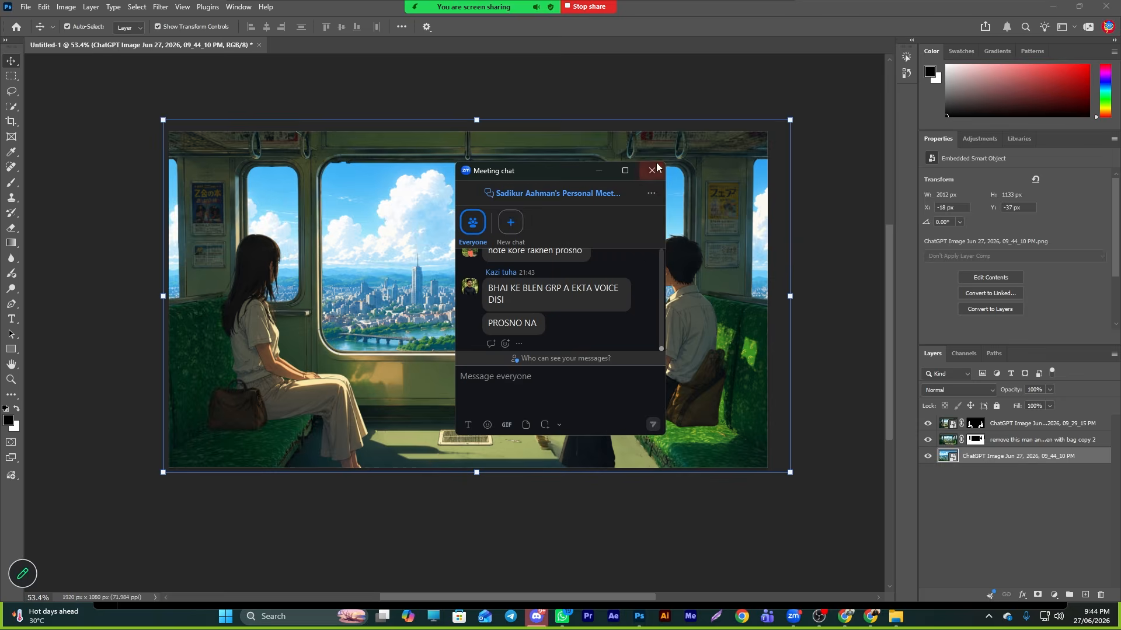
click(655, 171)
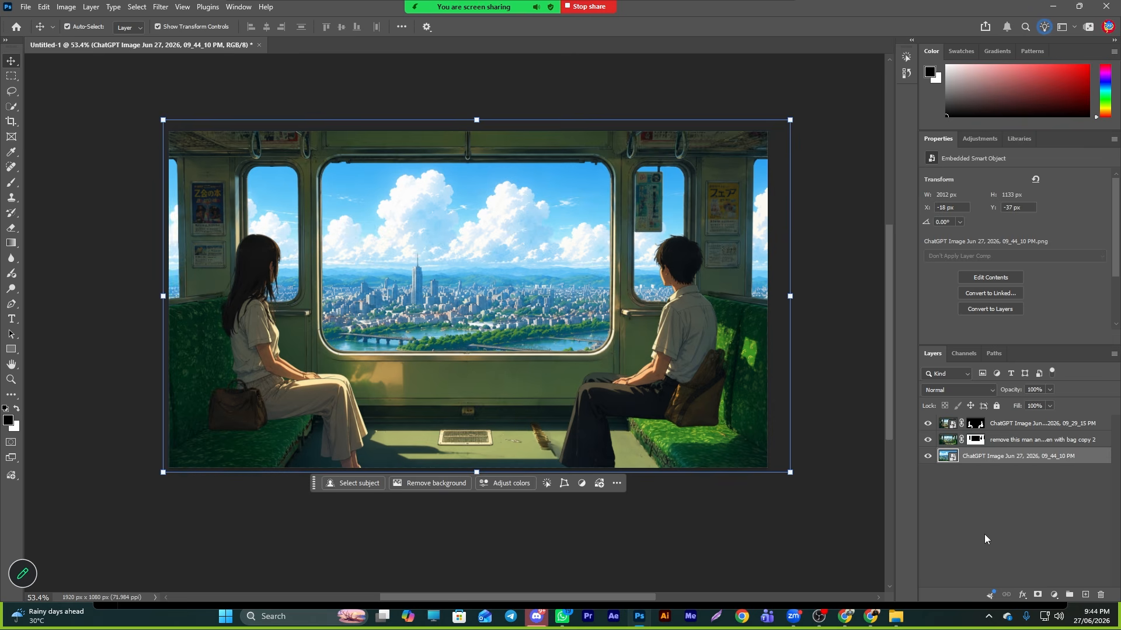
drag(418, 284, 404, 289)
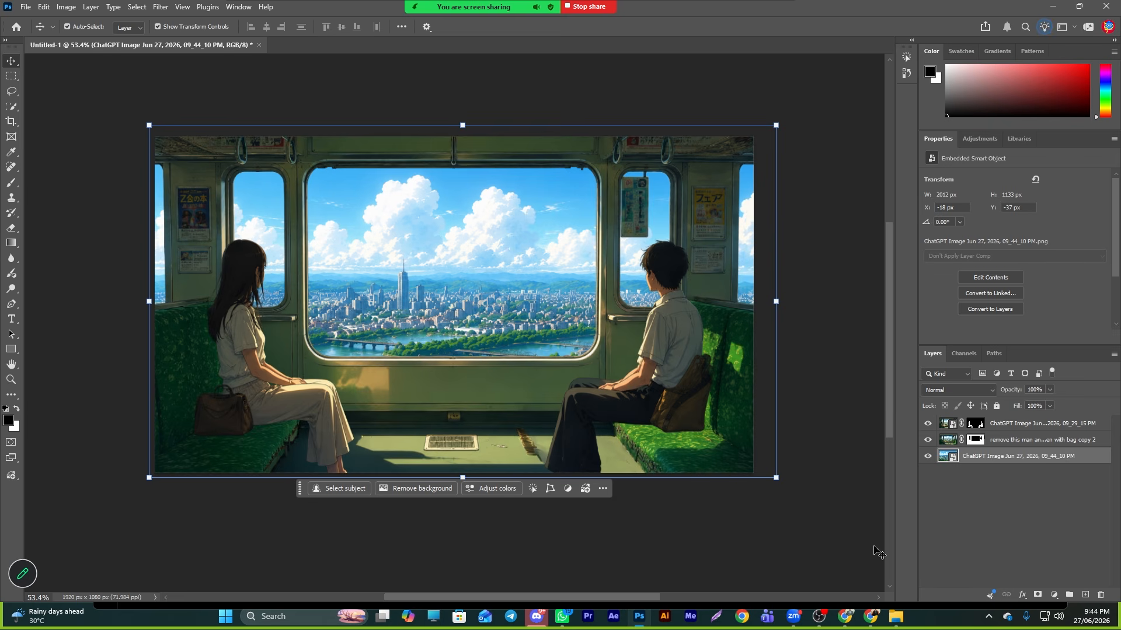
- Start saving the document and create a new folder named 'class 9' inside advance video editing batch 3 > after effects
key(ctrl+s)
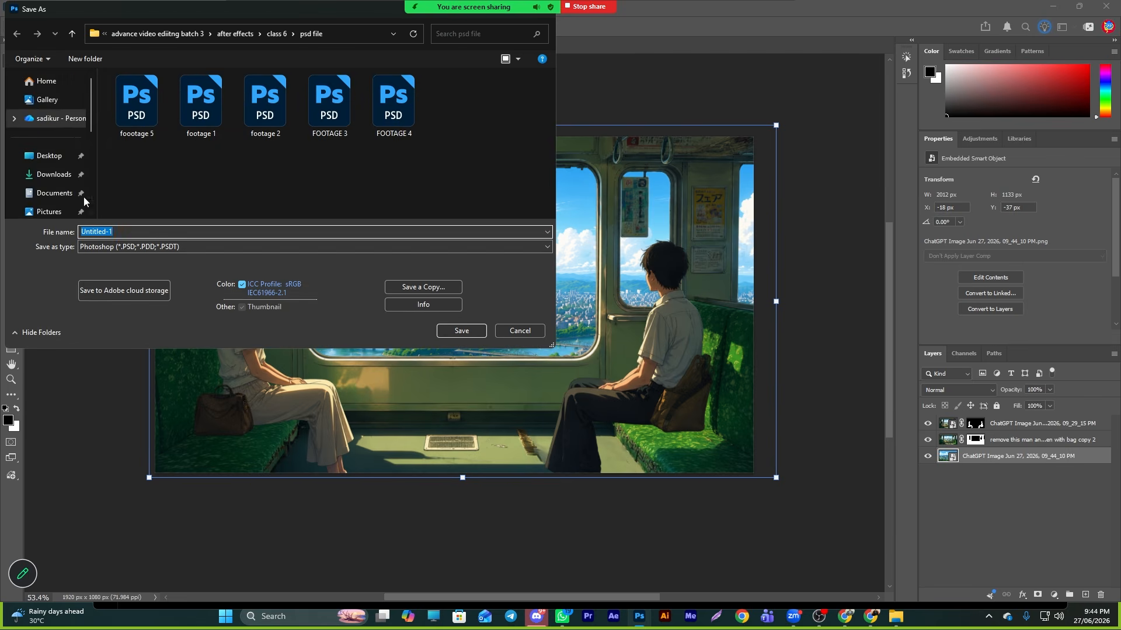
scroll(58, 175, down, 3)
click(48, 171)
double_click(145, 136)
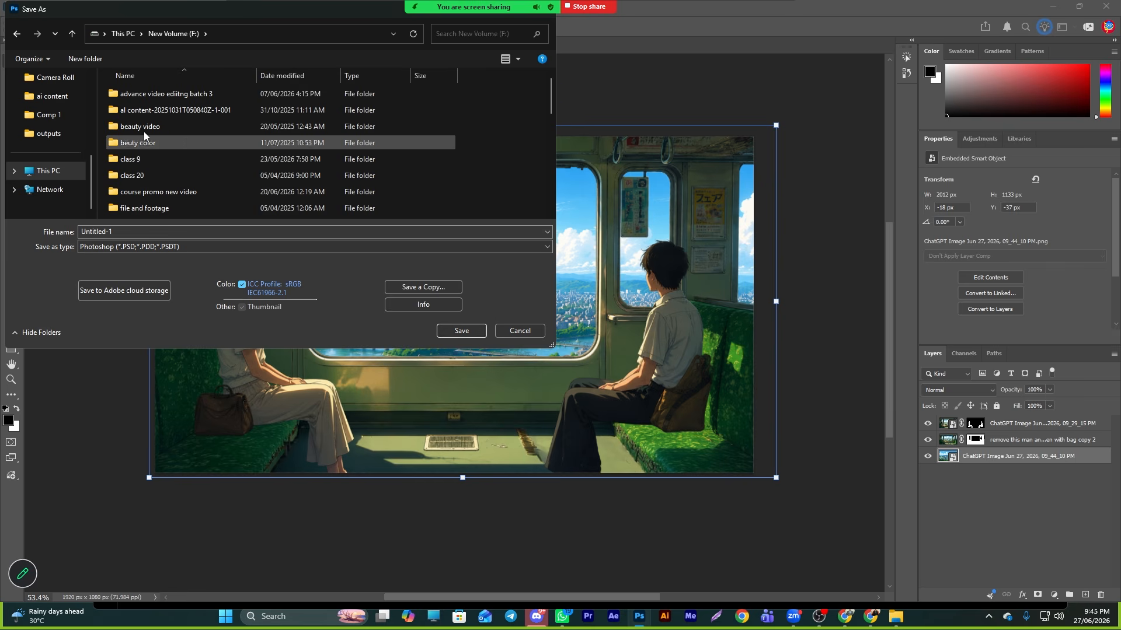
double_click(140, 95)
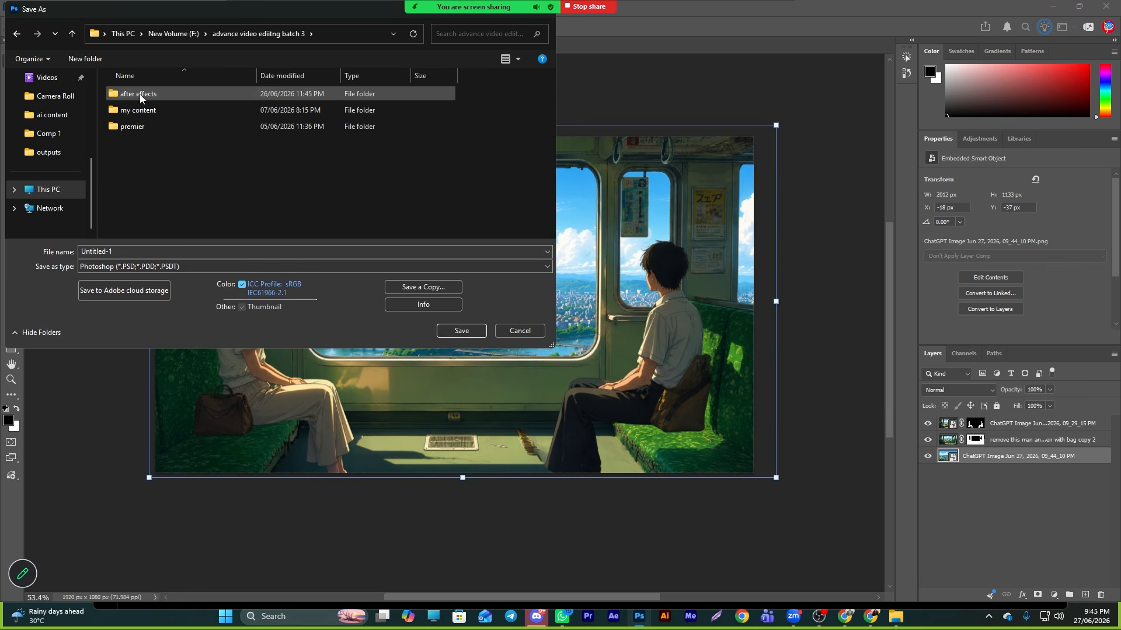
double_click(140, 96)
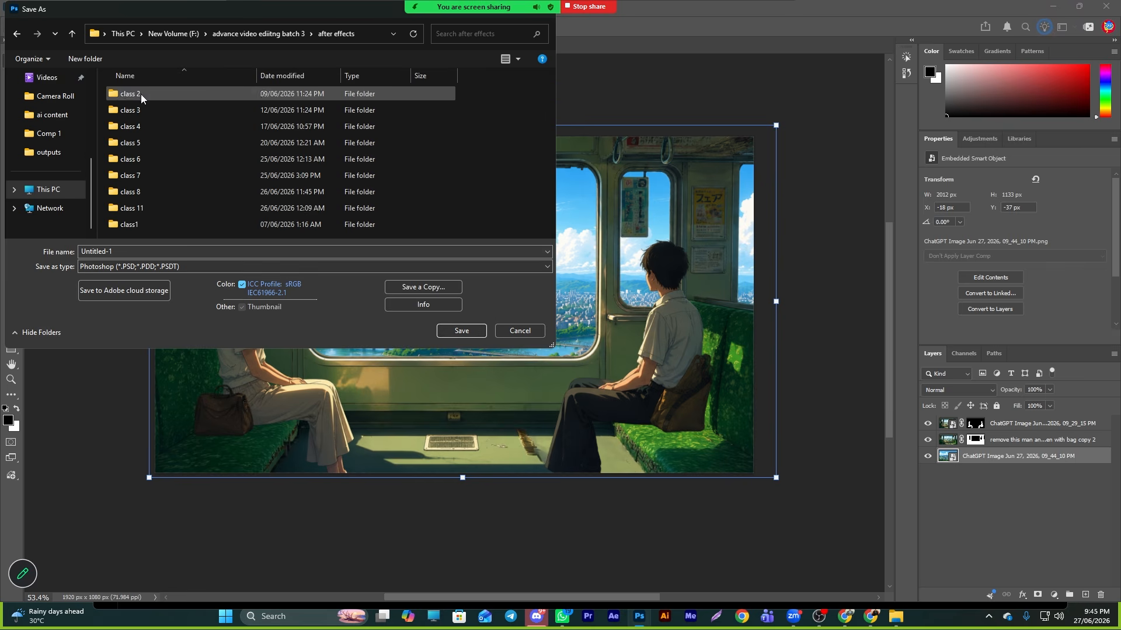
right_click(100, 195)
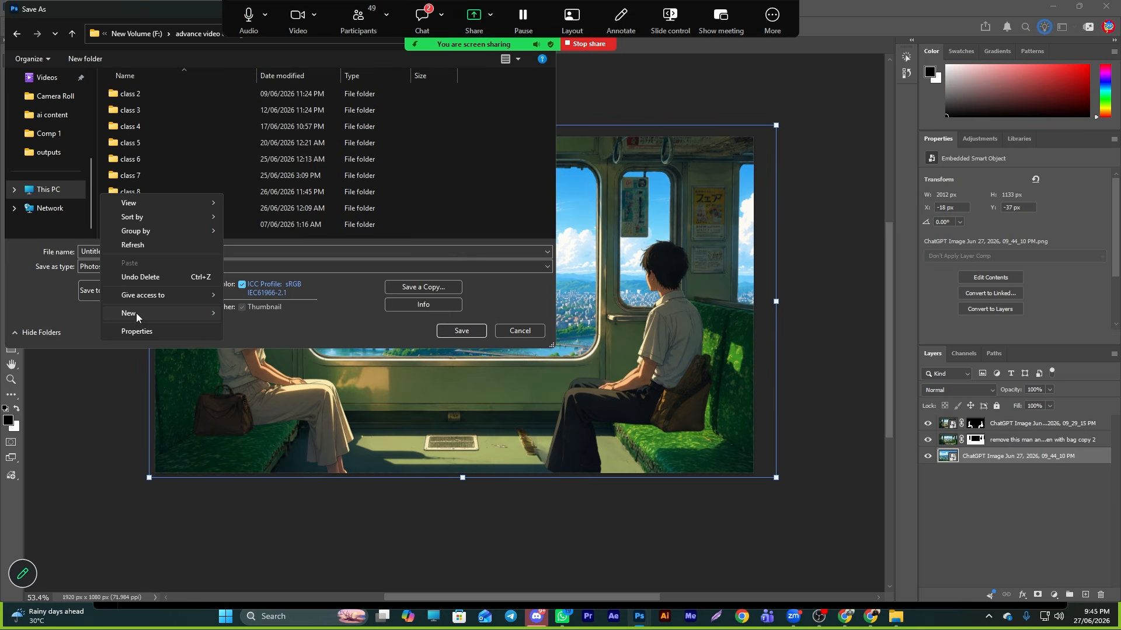
mouse_move(137, 315)
click(256, 319)
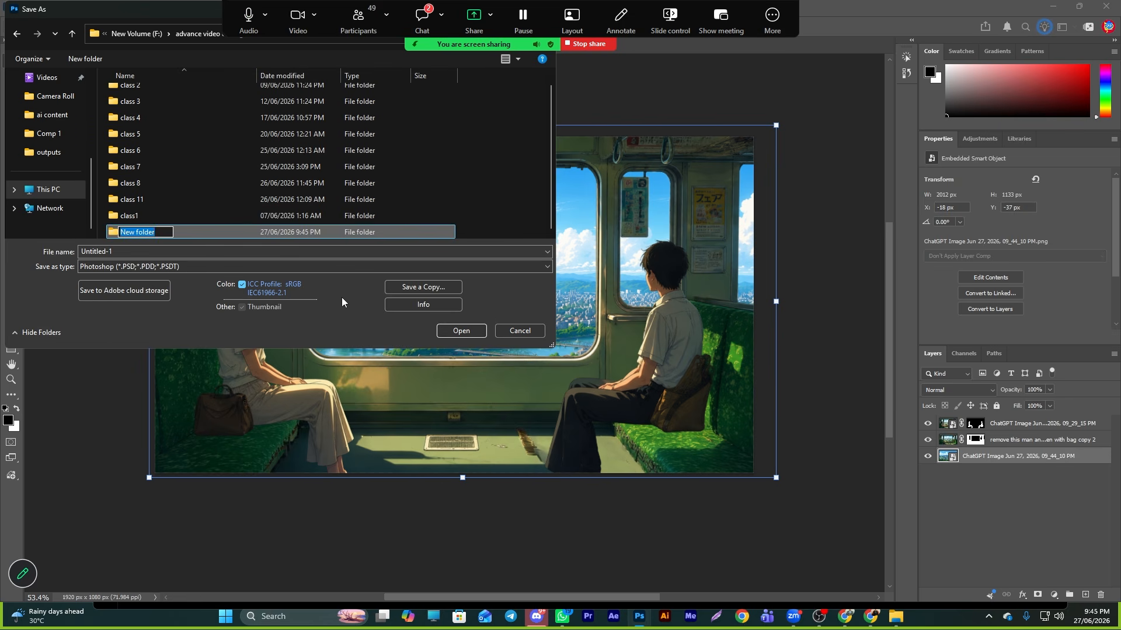
text(class 9)
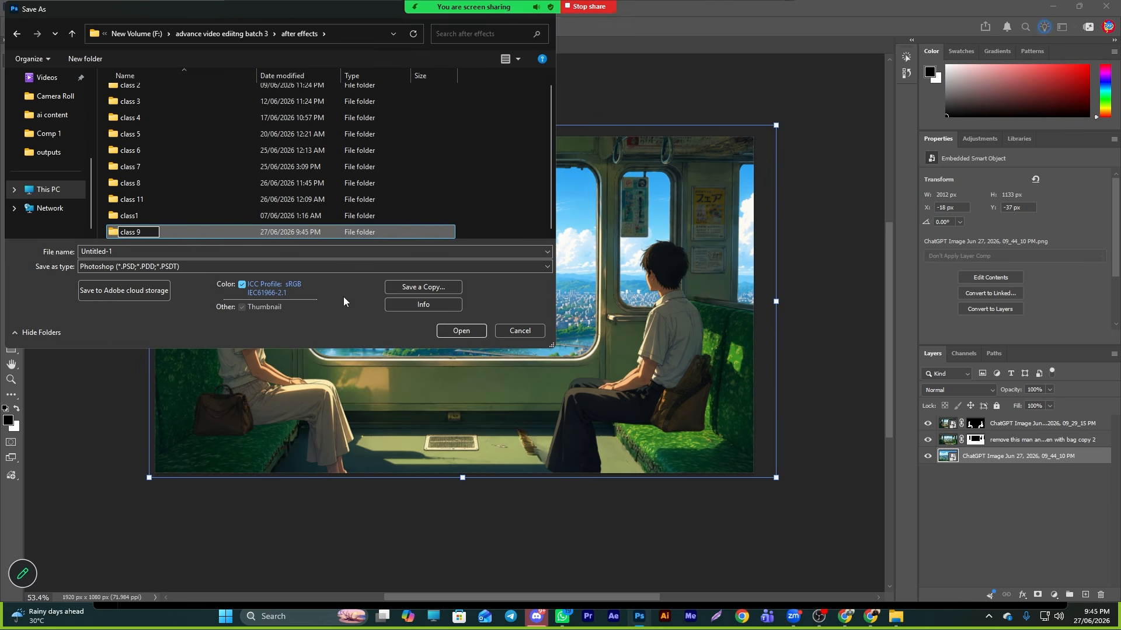
key(Return)
double_click(137, 200)
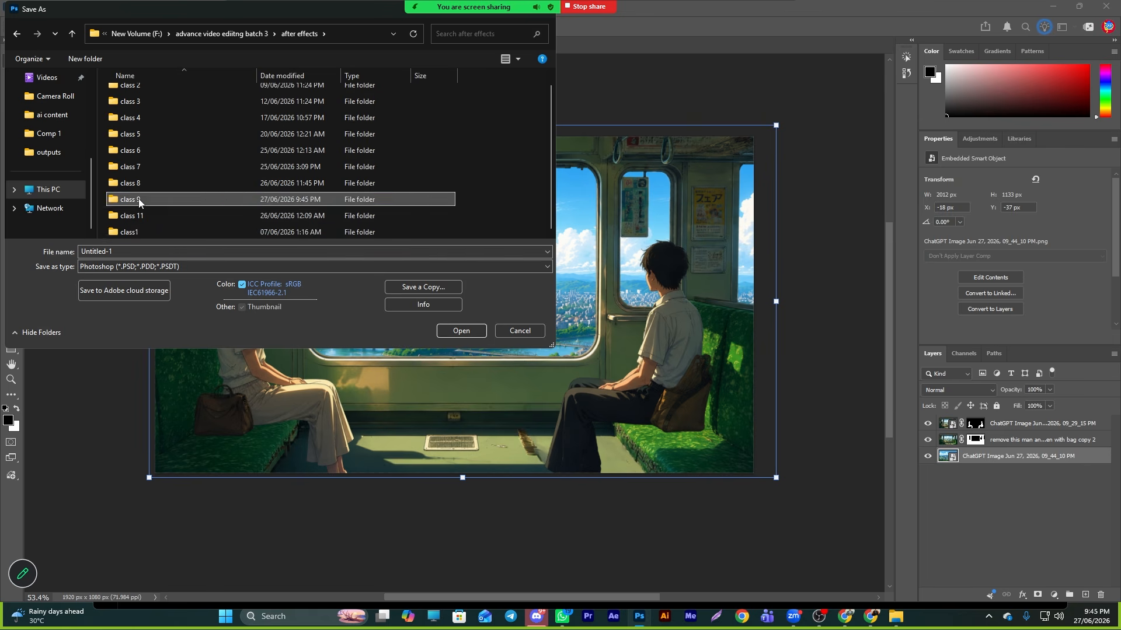
- Save the document in Photoshop format as '1' inside the class 9 folder
click(131, 250)
text(1)
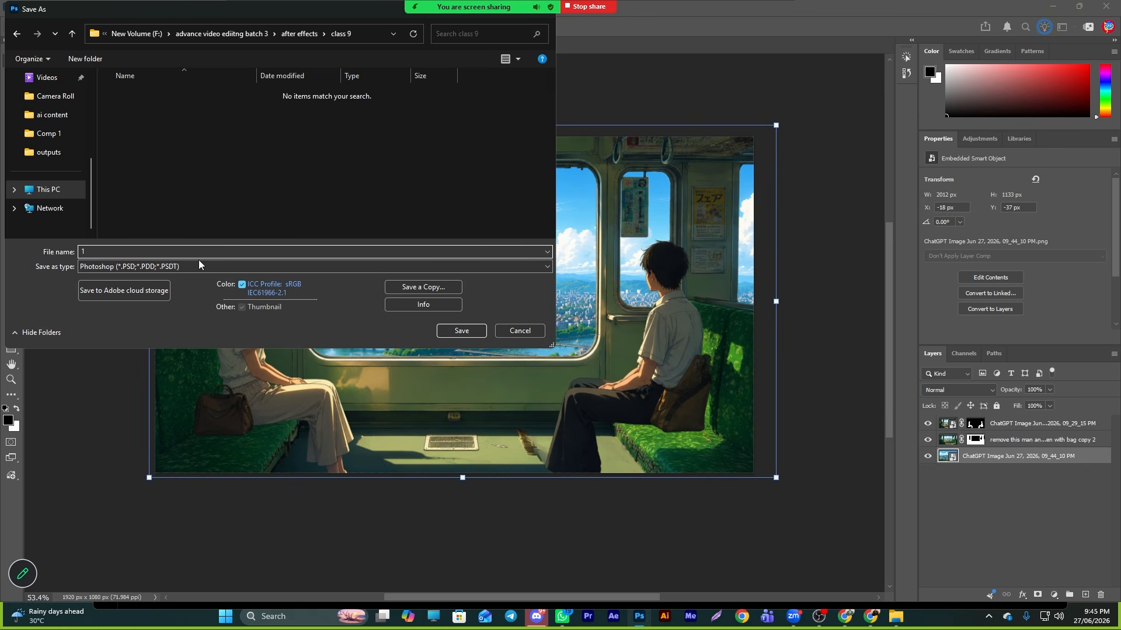
click(461, 330)
click(688, 172)
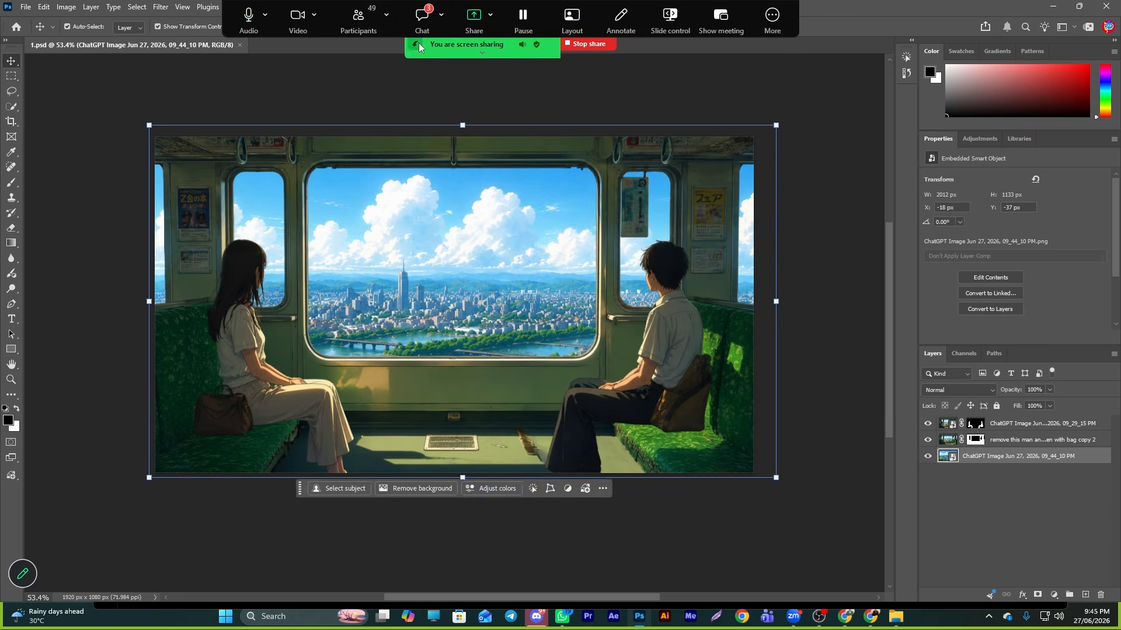
- Open the meeting chat, select the 'Electric Pillar' message, and close the chat
click(422, 18)
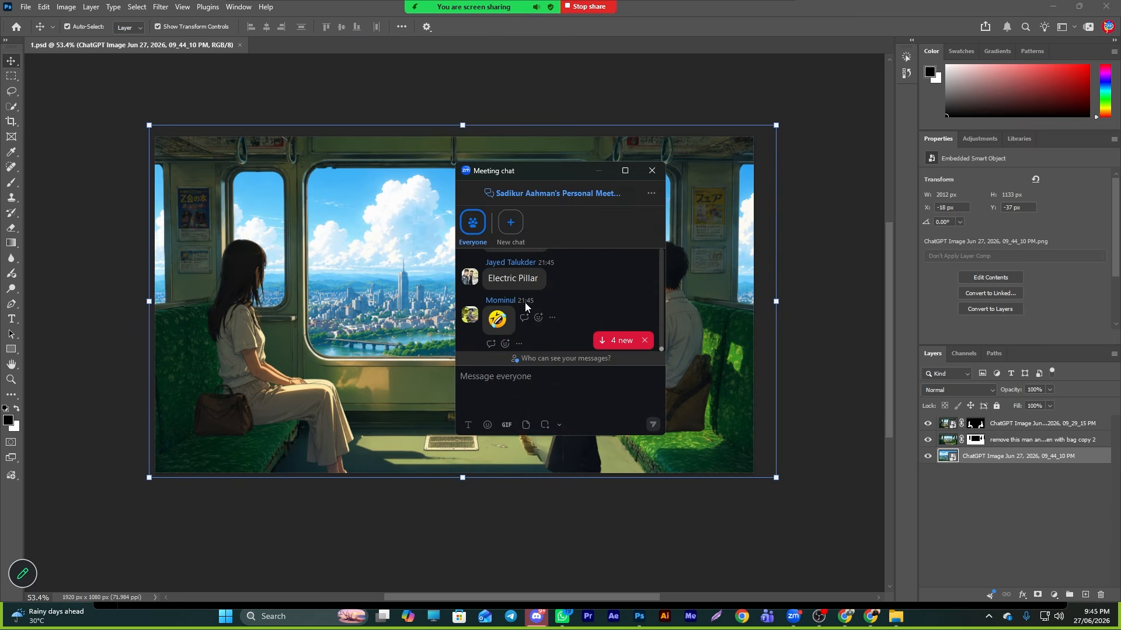
drag(494, 283, 536, 286)
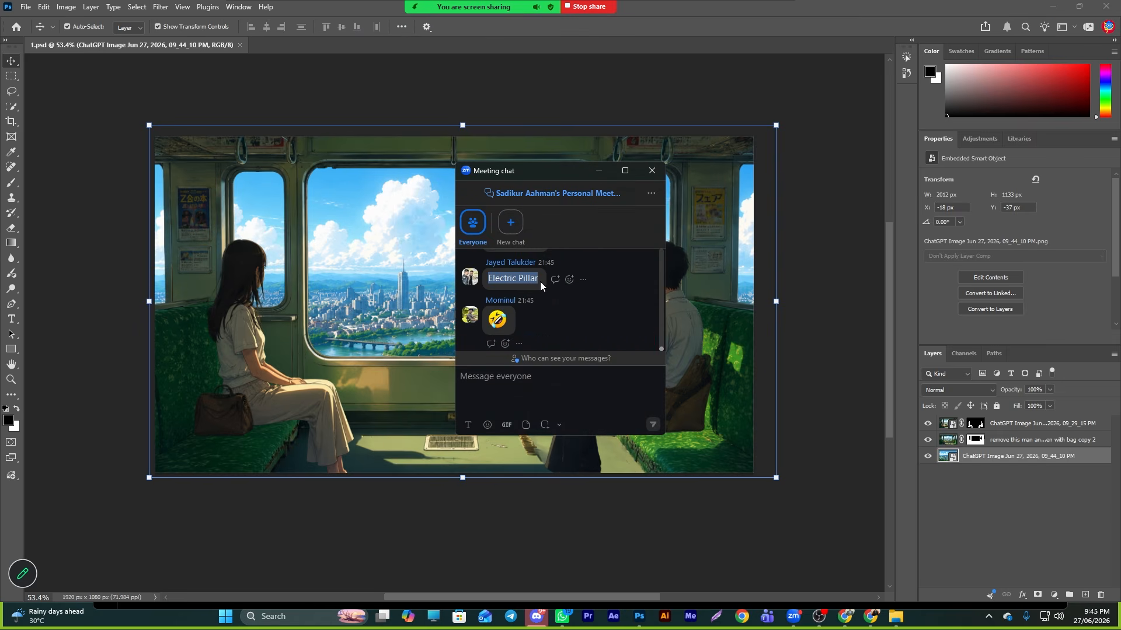
click(652, 171)
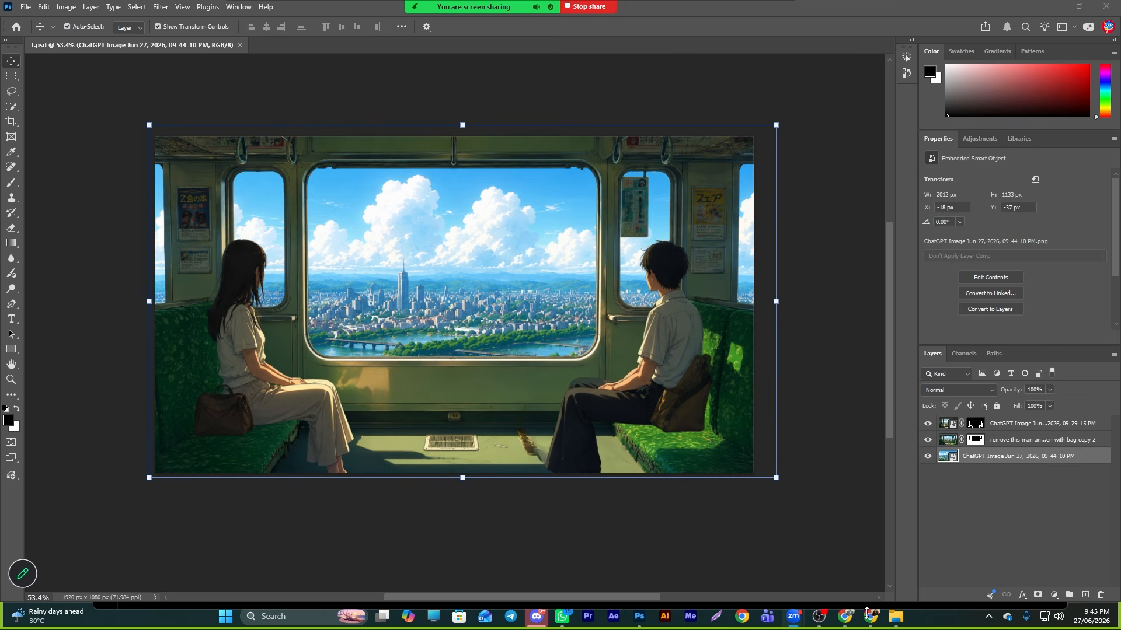
- Switch to Chrome, open a new tab, and search Google Images for 'Electric Pillar png'
click(870, 616)
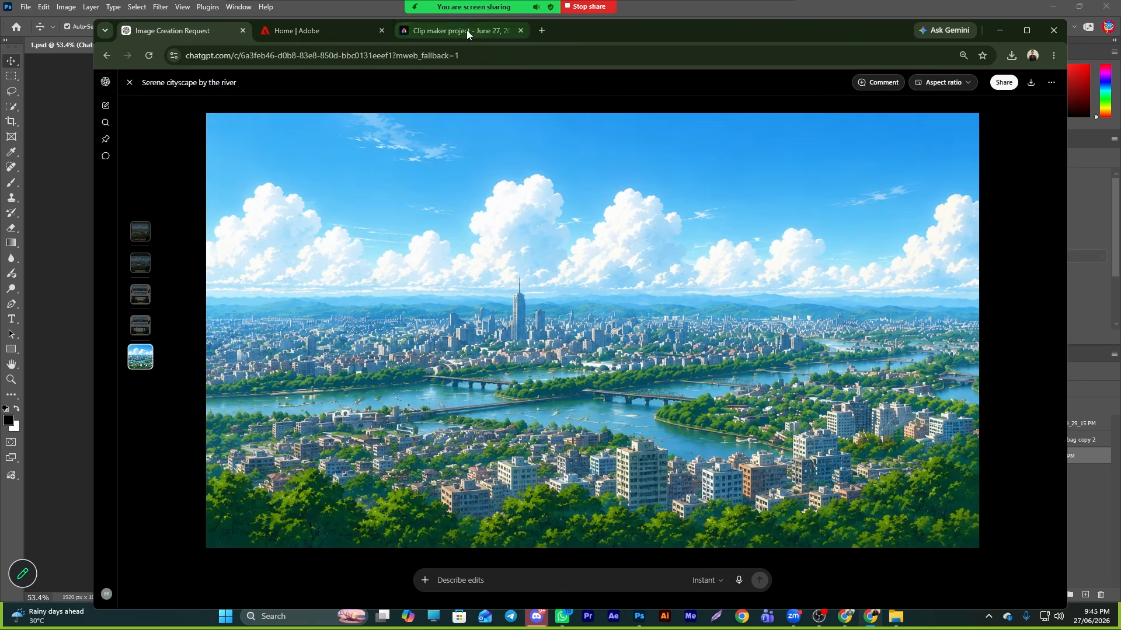
click(542, 32)
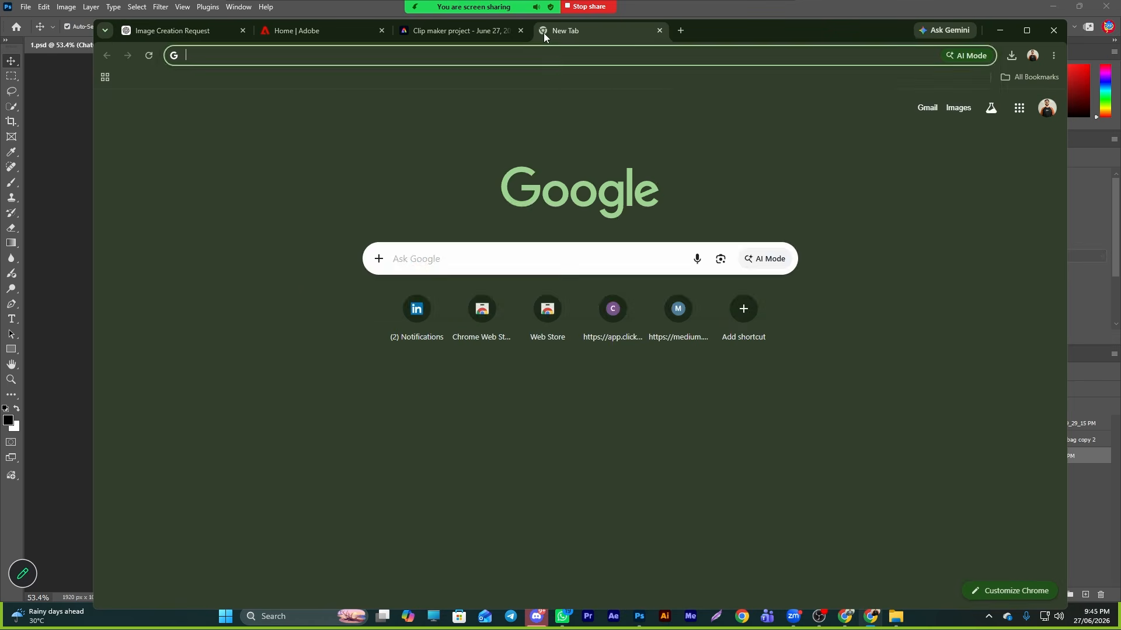
text(Electric Pillar png)
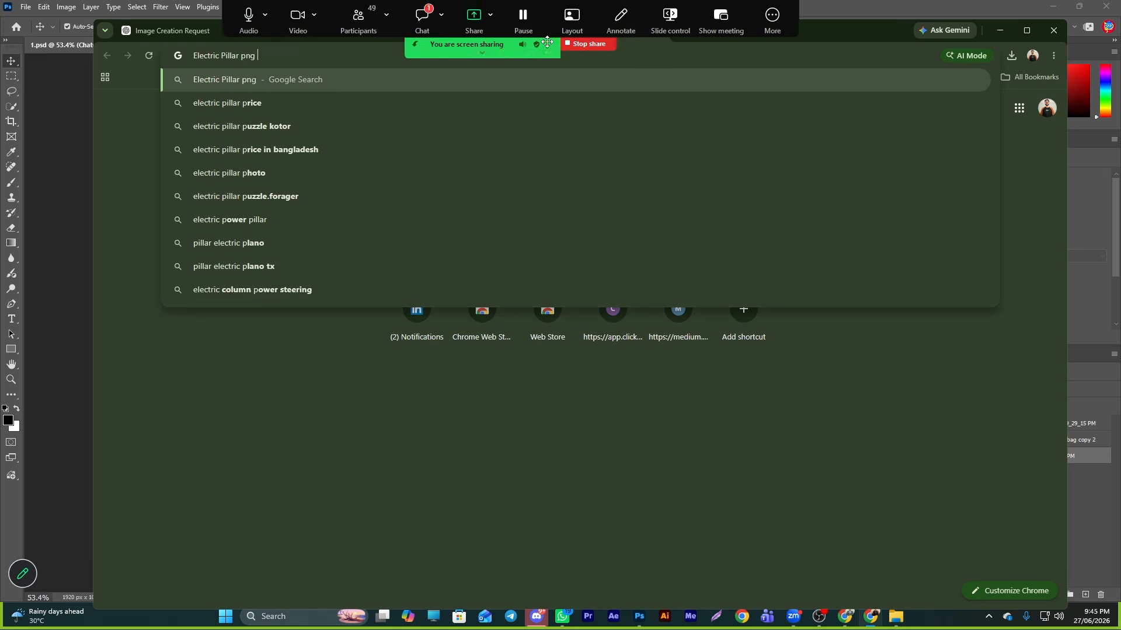
key(Return)
click(308, 137)
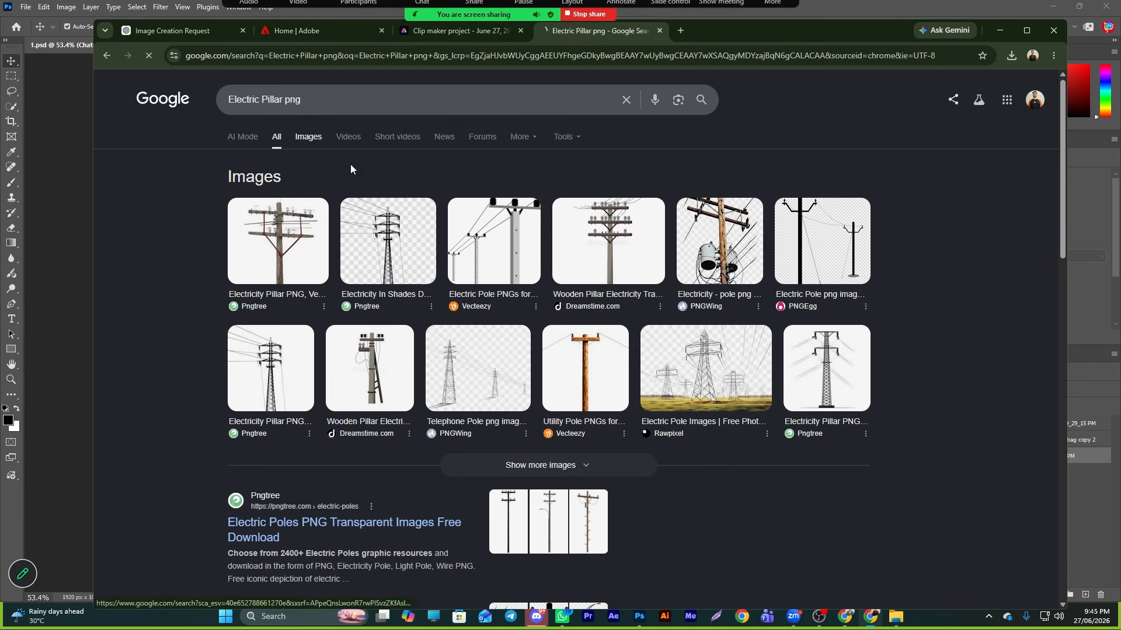
- Browse the image results and preview several electric pole candidates
scroll(652, 456, down, 8)
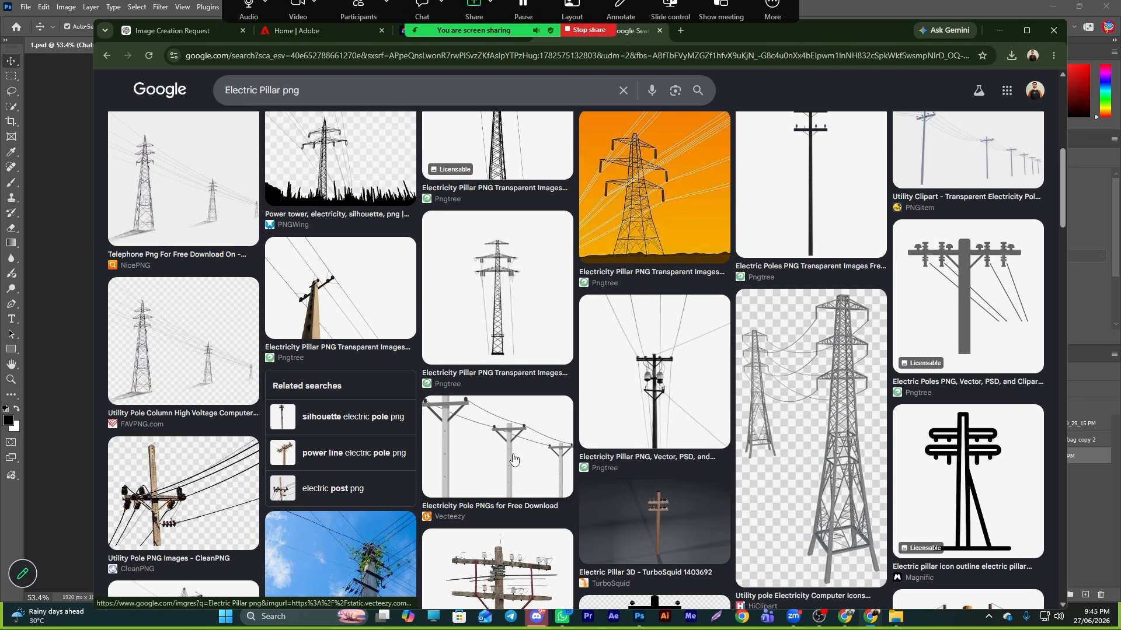
scroll(666, 372, down, 3)
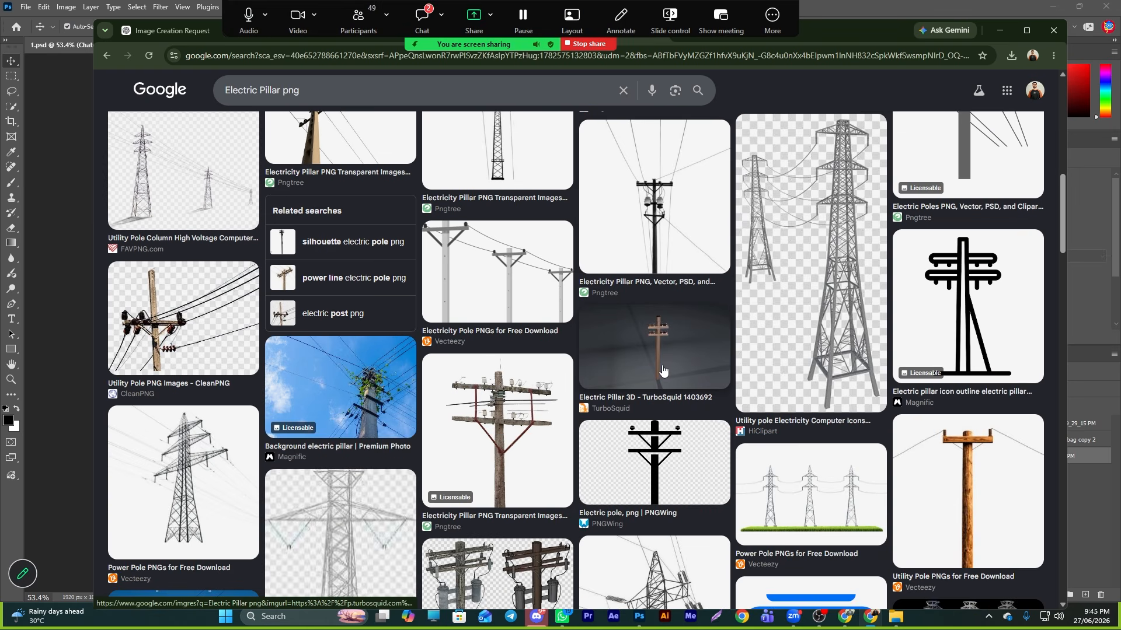
click(662, 370)
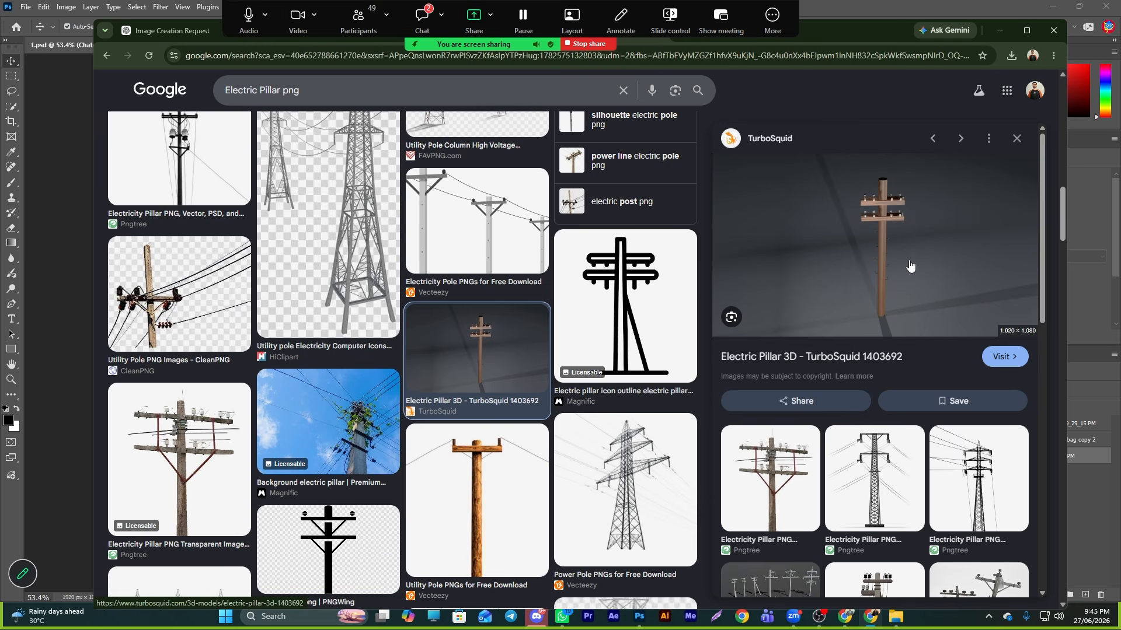
scroll(496, 409, down, 2)
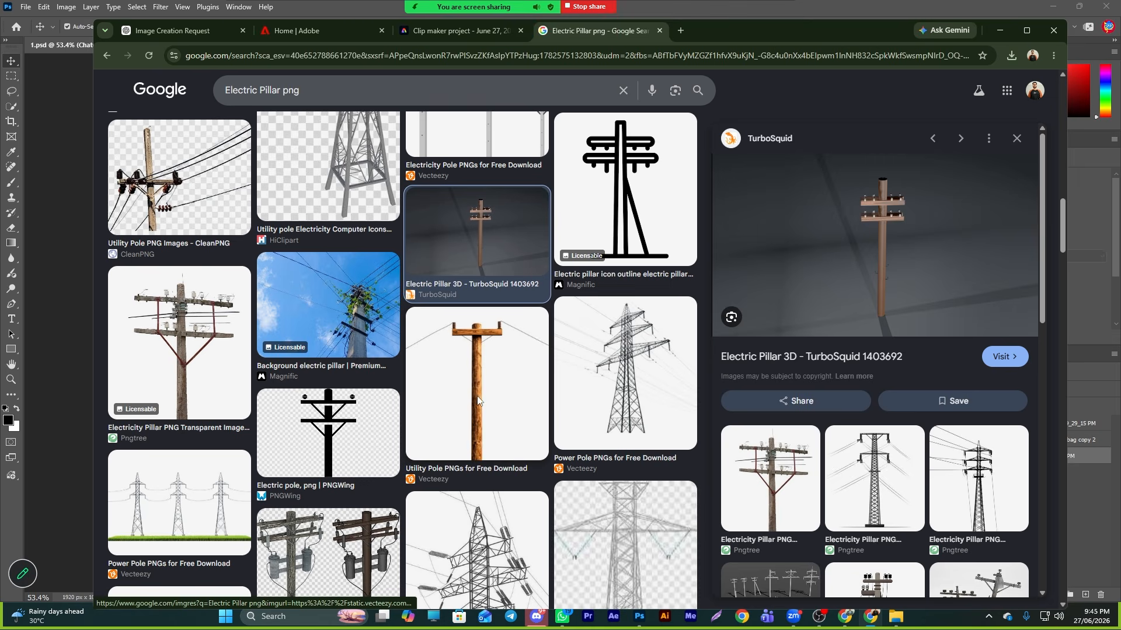
click(480, 403)
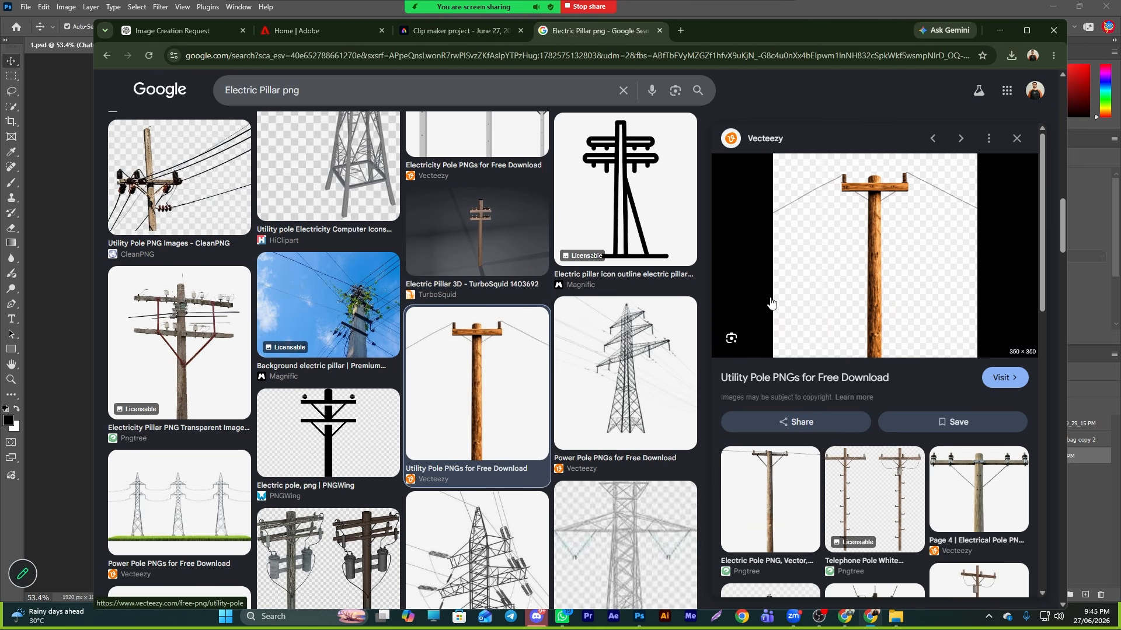
scroll(817, 402, down, 3)
scroll(589, 377, down, 10)
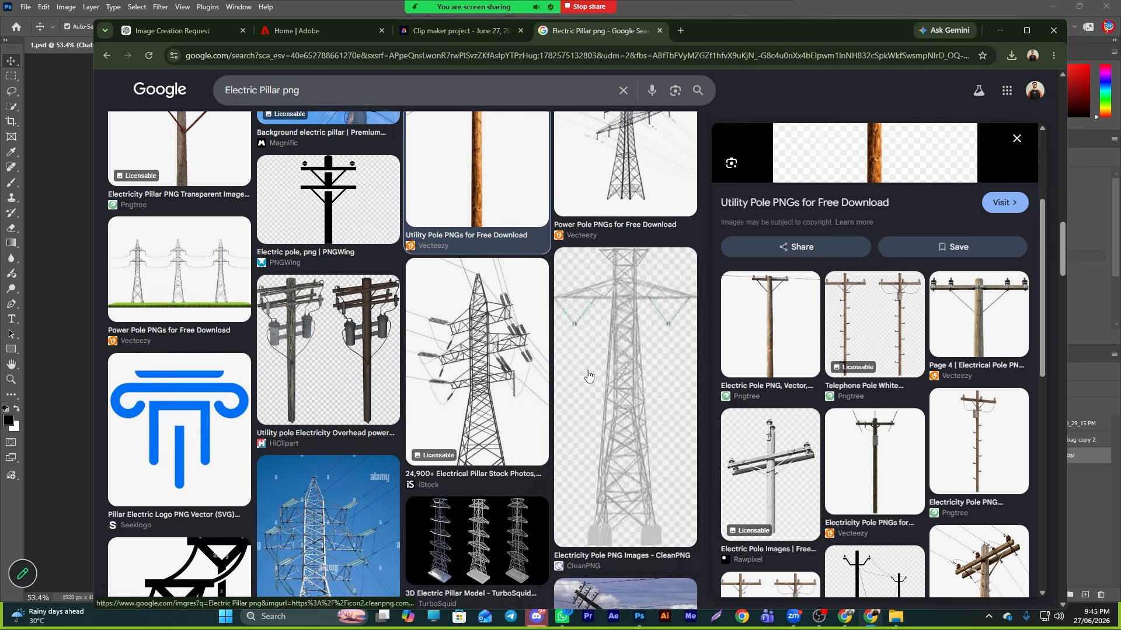
scroll(724, 433, down, 3)
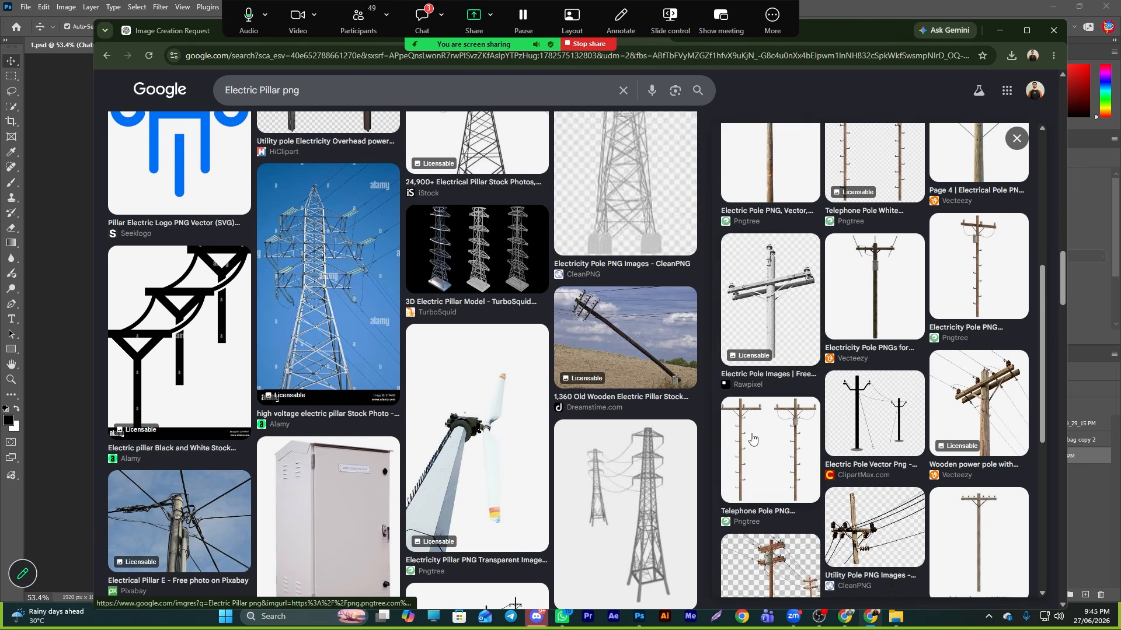
scroll(716, 427, up, 10)
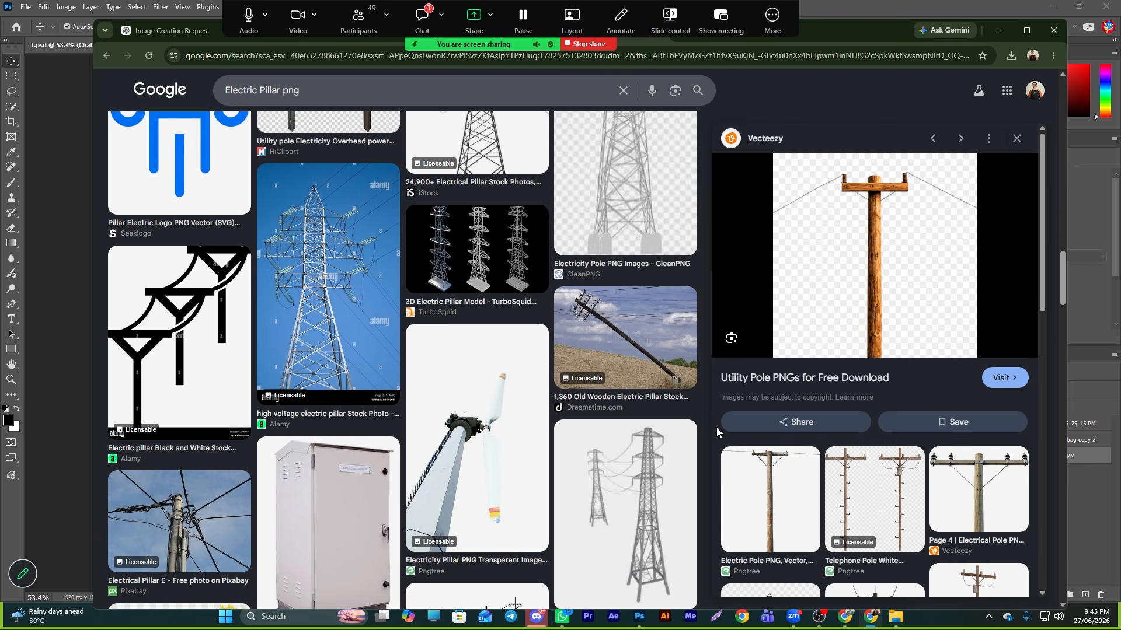
- Copy the wooden utility pole preview image to the clipboard
right_click(864, 251)
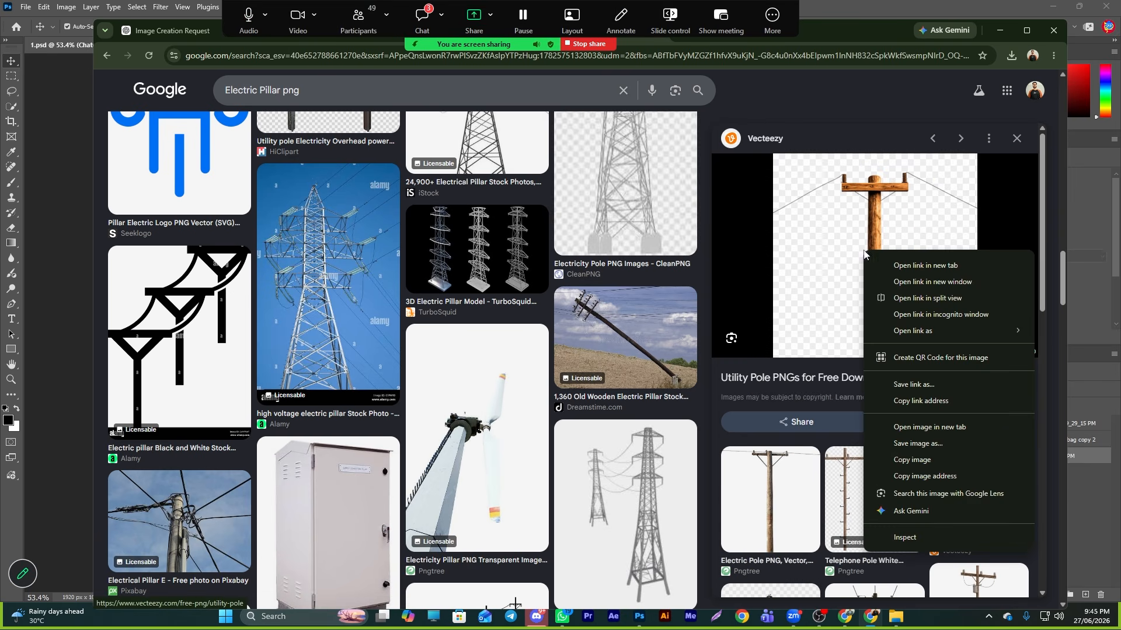
click(914, 459)
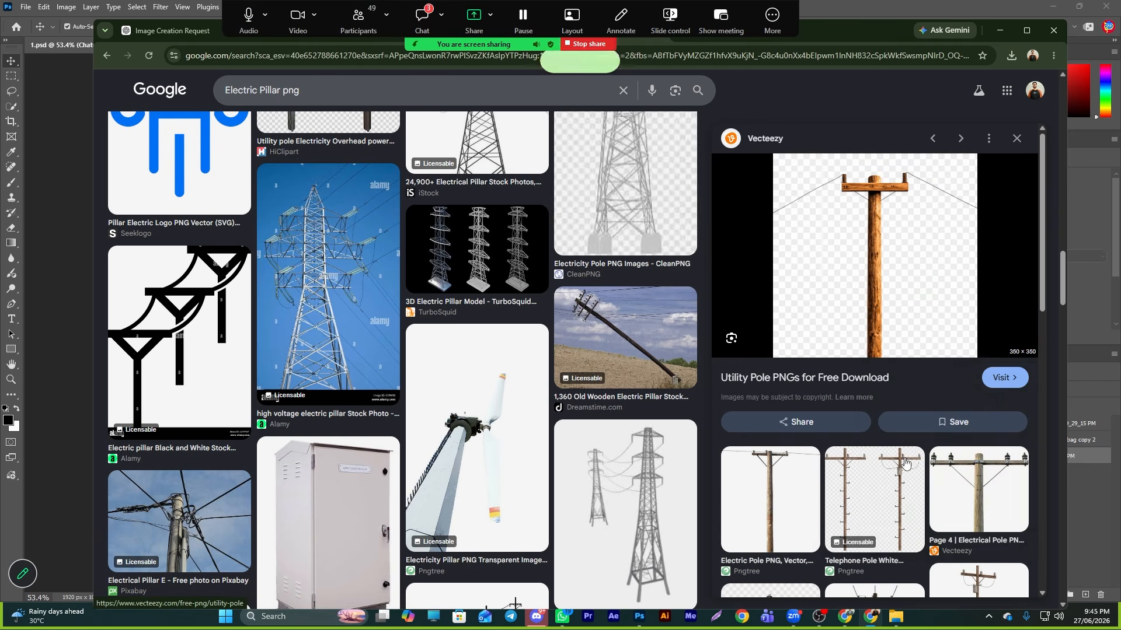
click(847, 621)
click(870, 618)
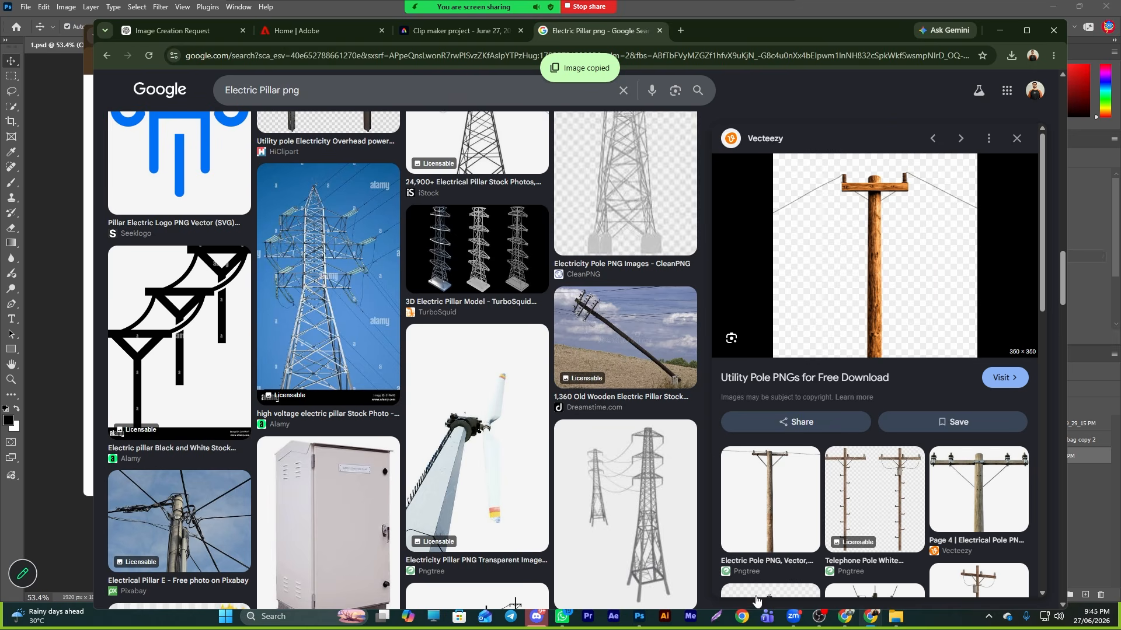
- Attach the copied pole image in the ChatGPT conversation and send the prompt 'eta re create kore daw but tar thakr drkr nai'
click(139, 35)
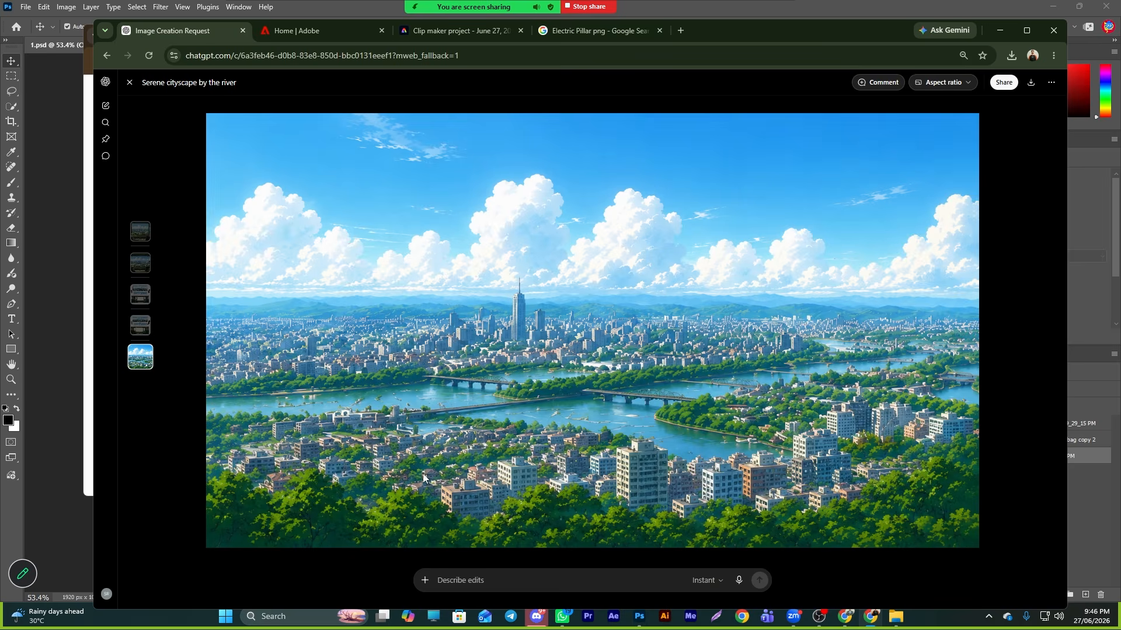
click(129, 83)
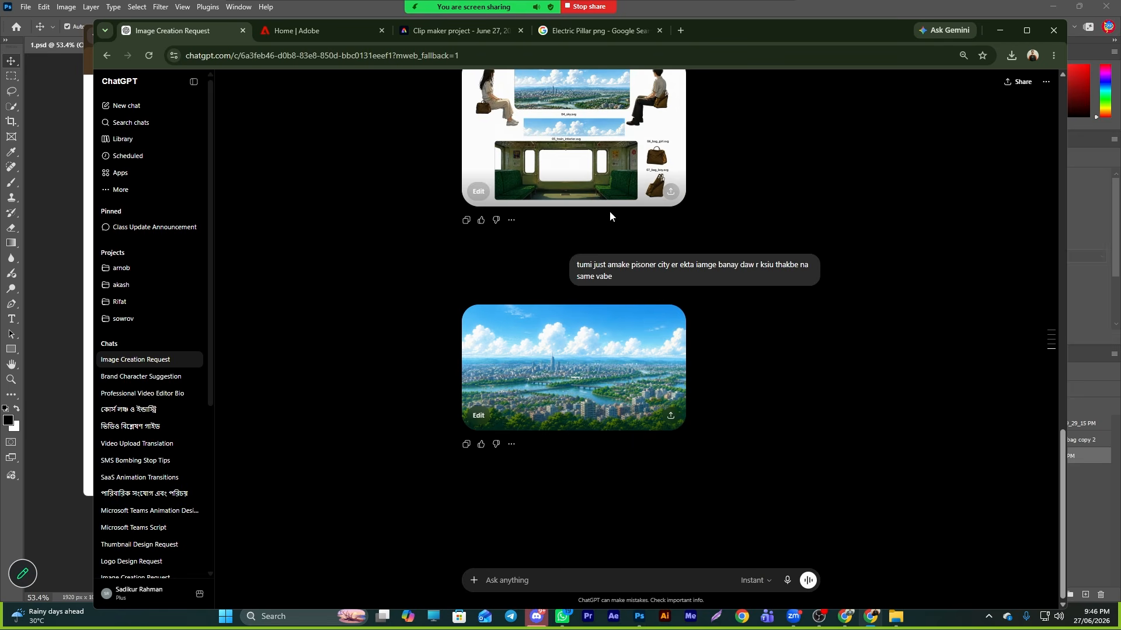
key(ctrl+v)
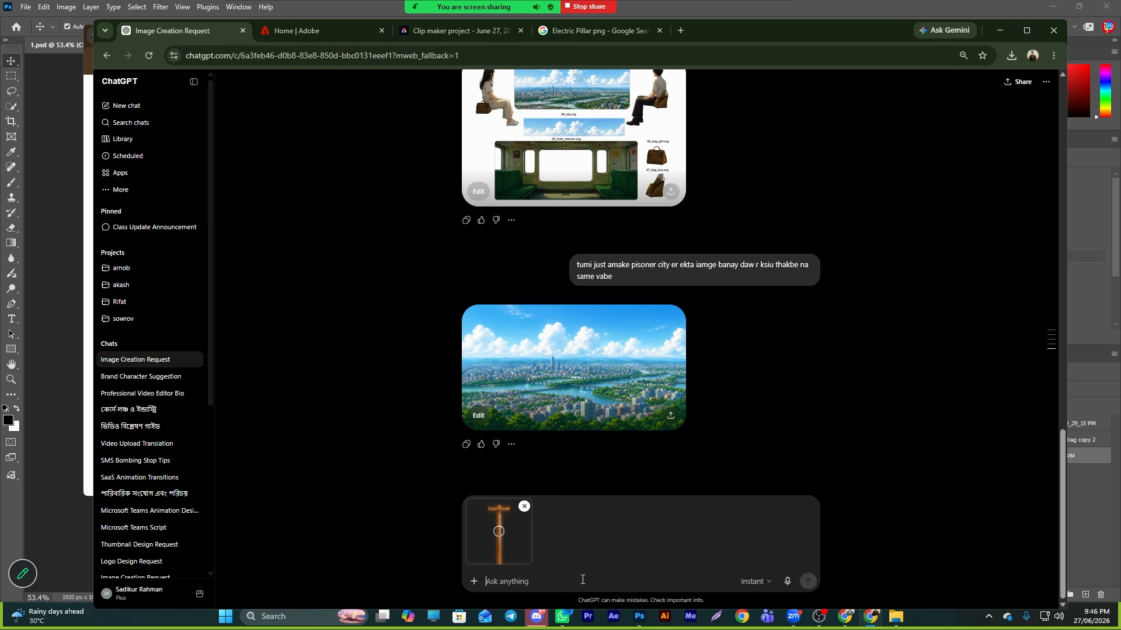
text(eta)
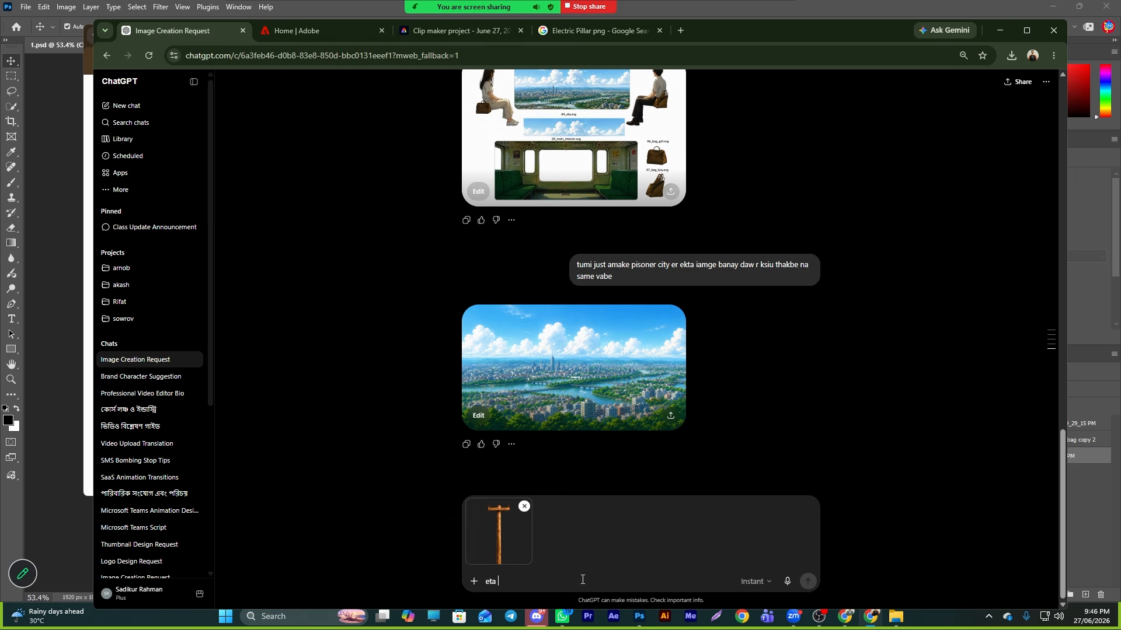
text( re)
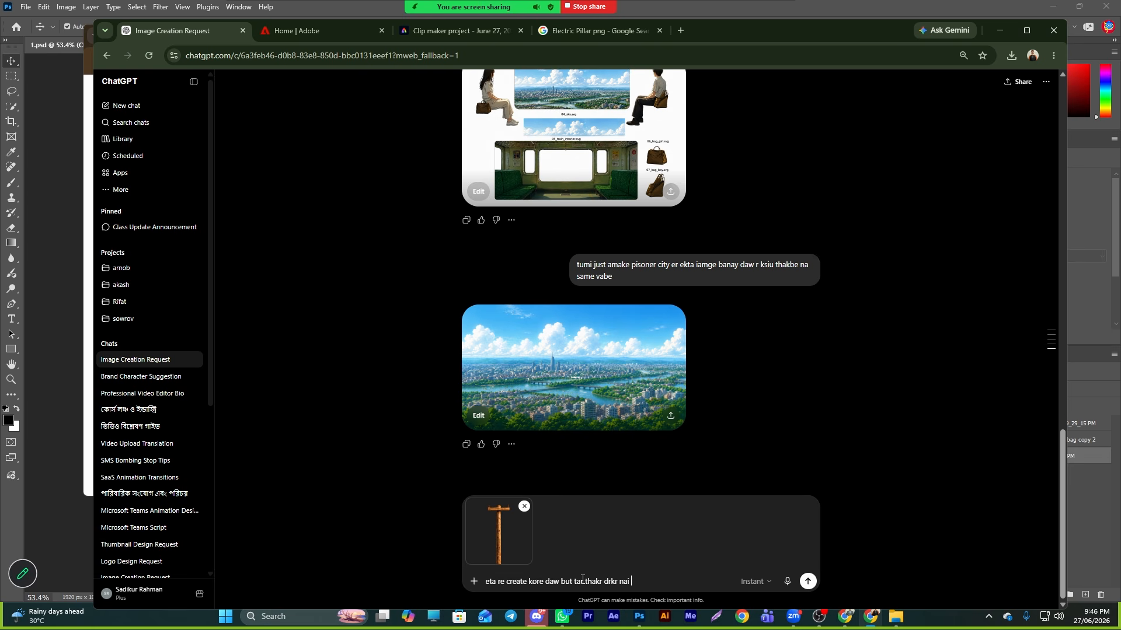
key(Return)
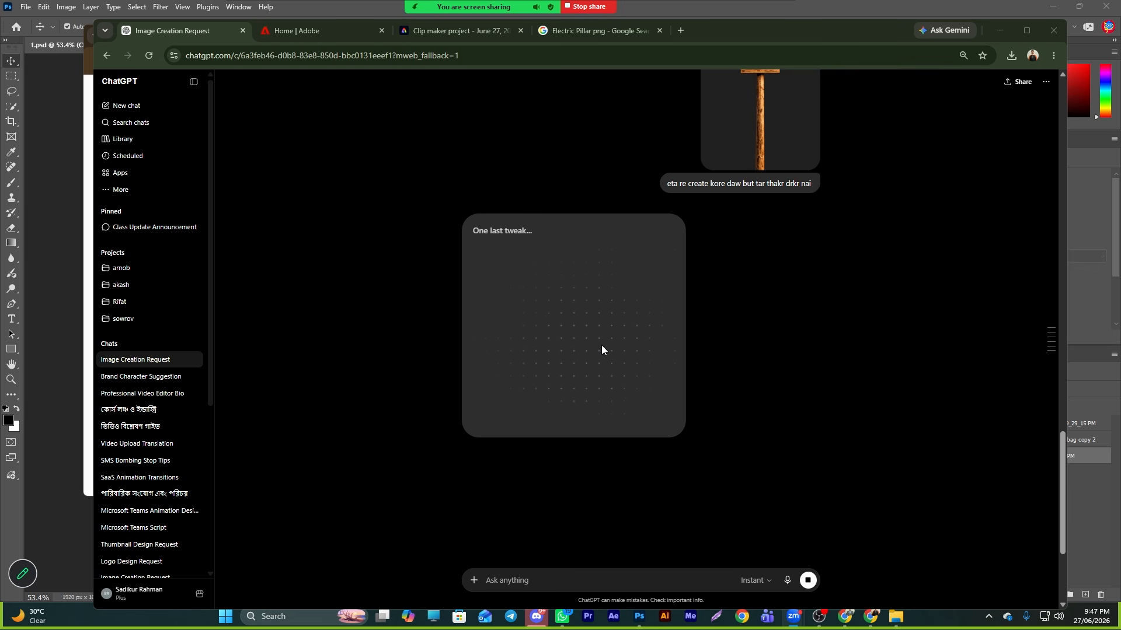
scroll(607, 295, up, 2)
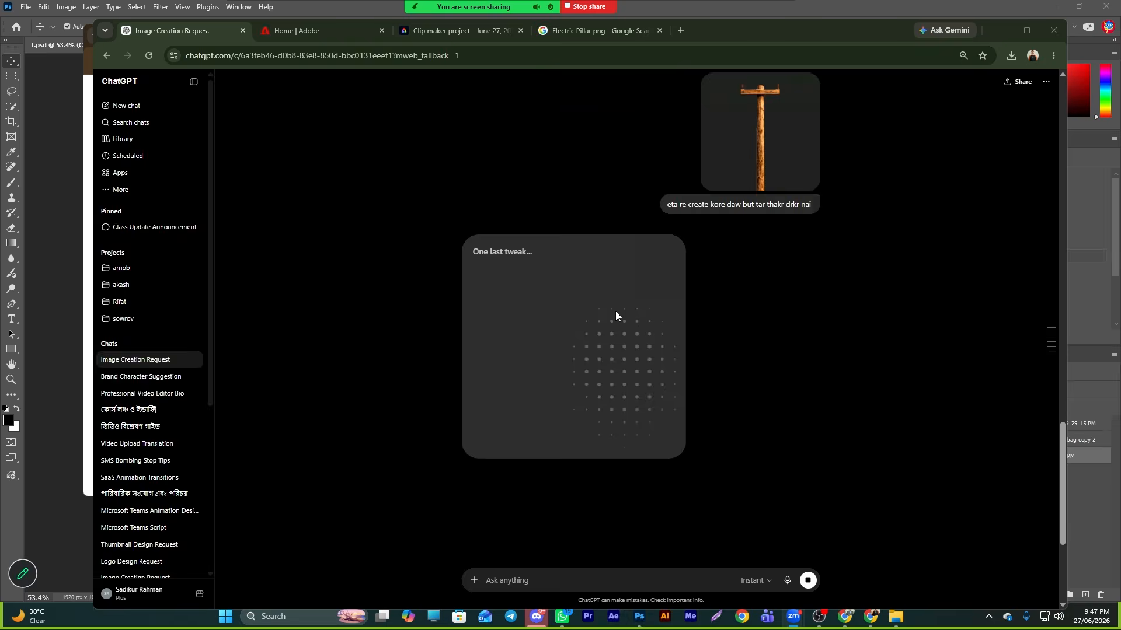
- Download the generated wooden utility pole image and place it into the Photoshop train scene
scroll(615, 316, down, 2)
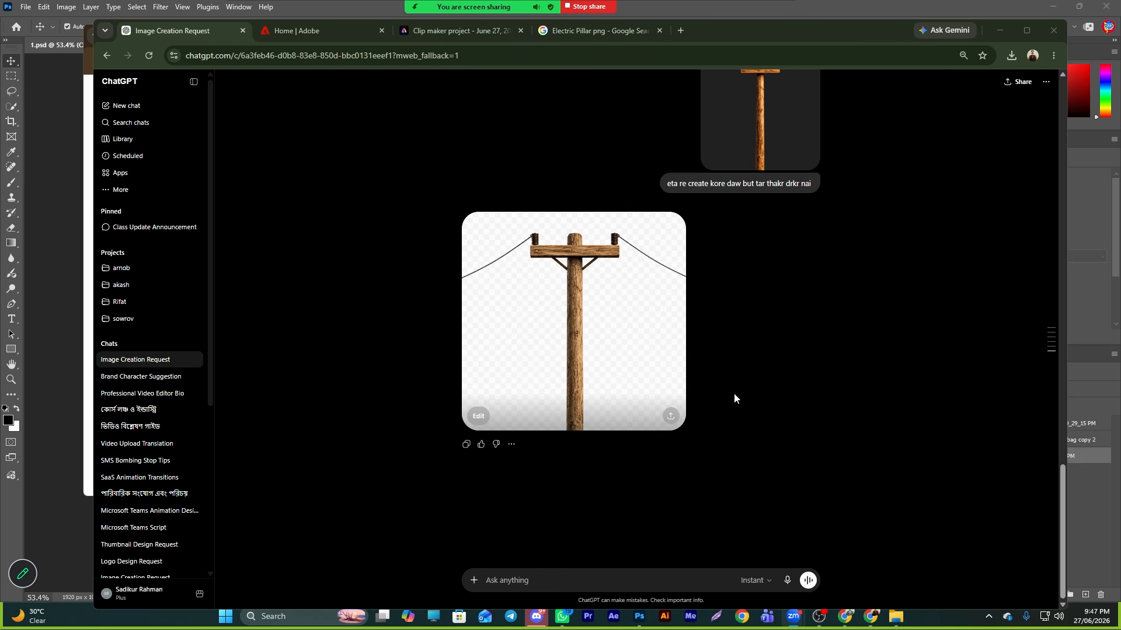
click(622, 369)
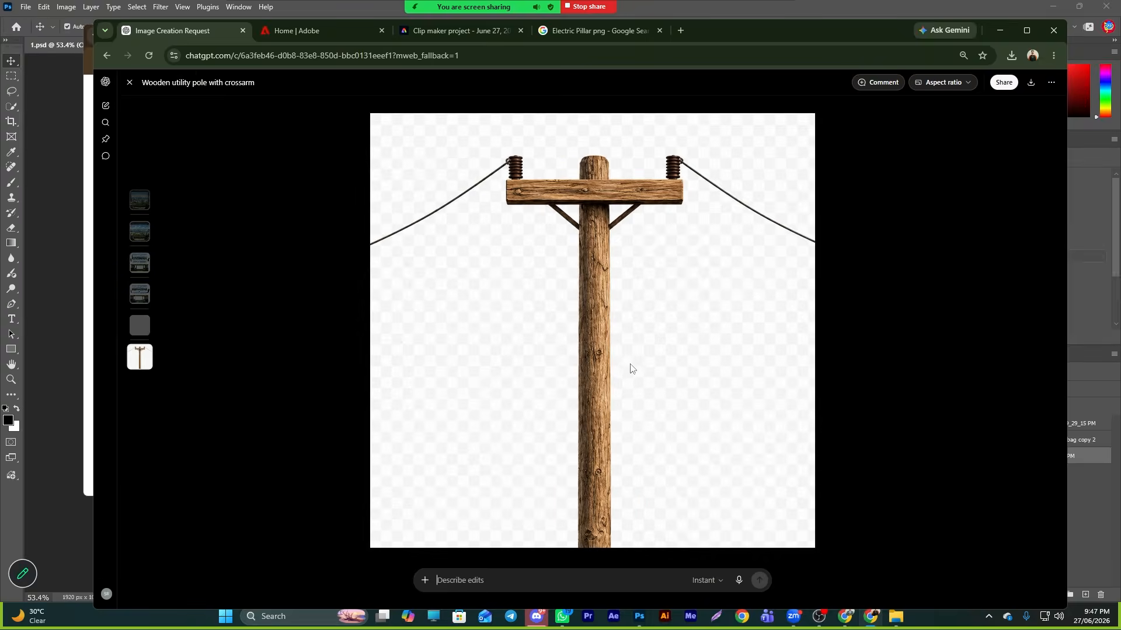
click(1031, 82)
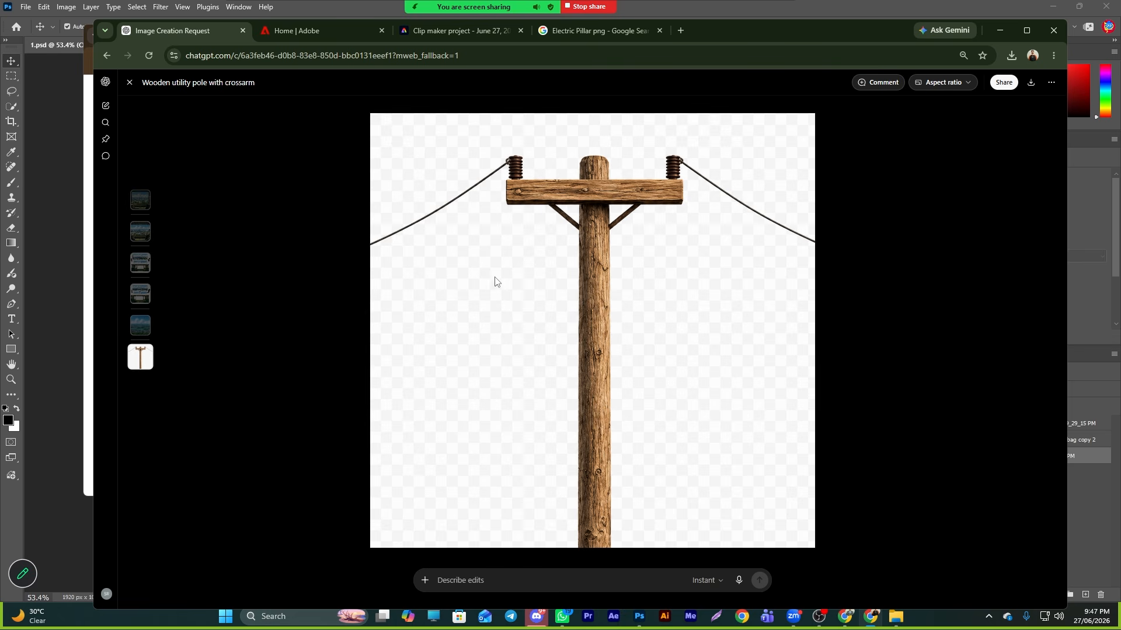
click(980, 84)
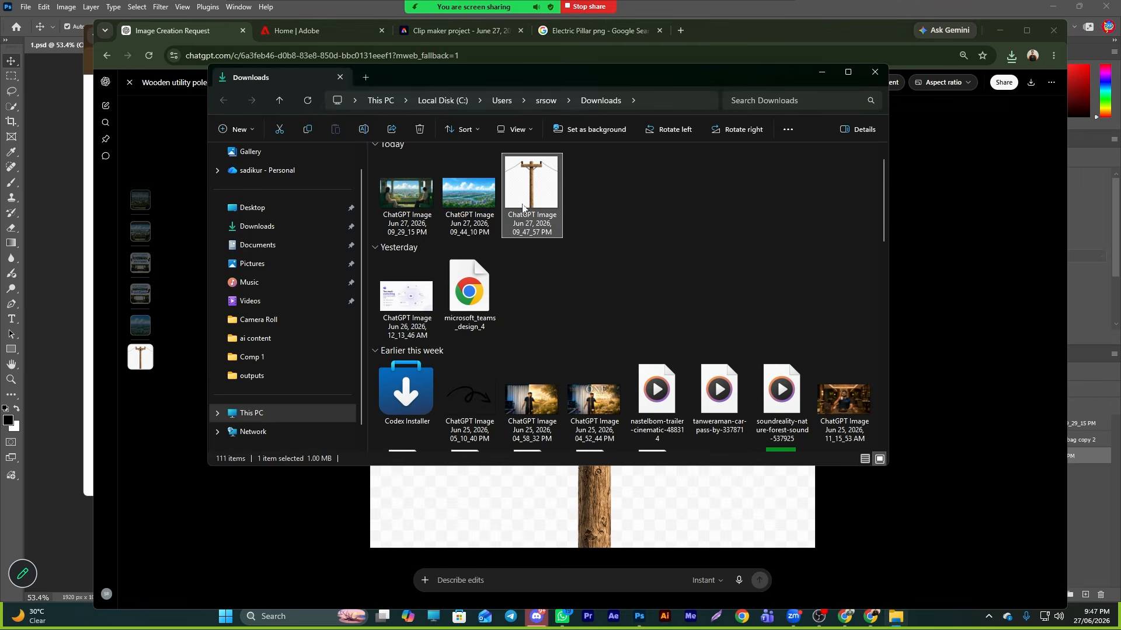
drag(531, 175, 455, 321)
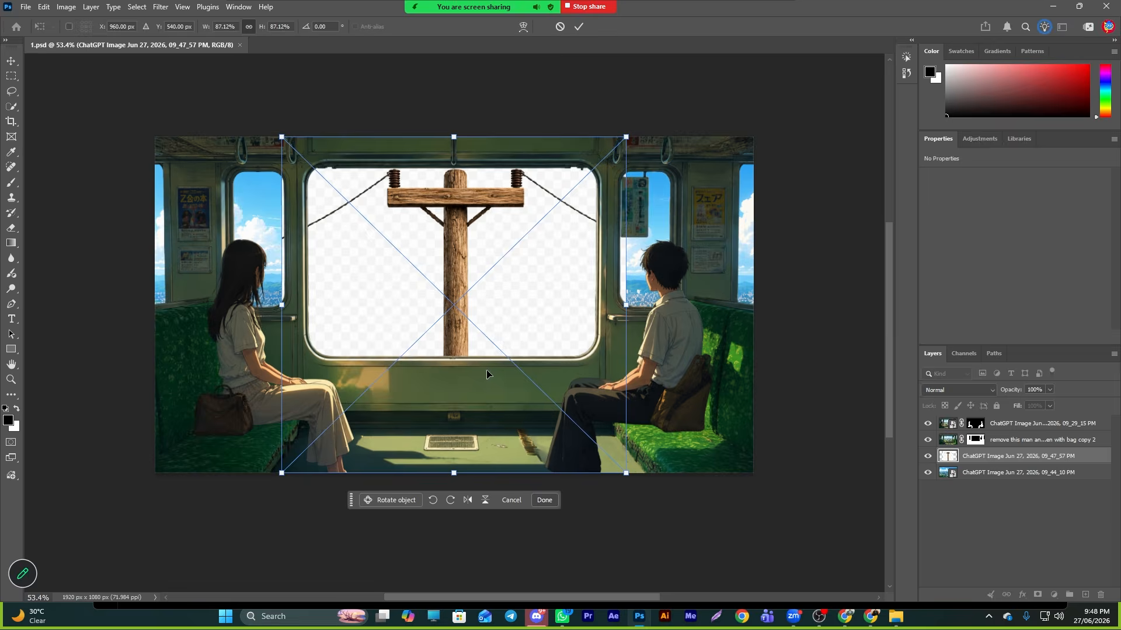
click(578, 26)
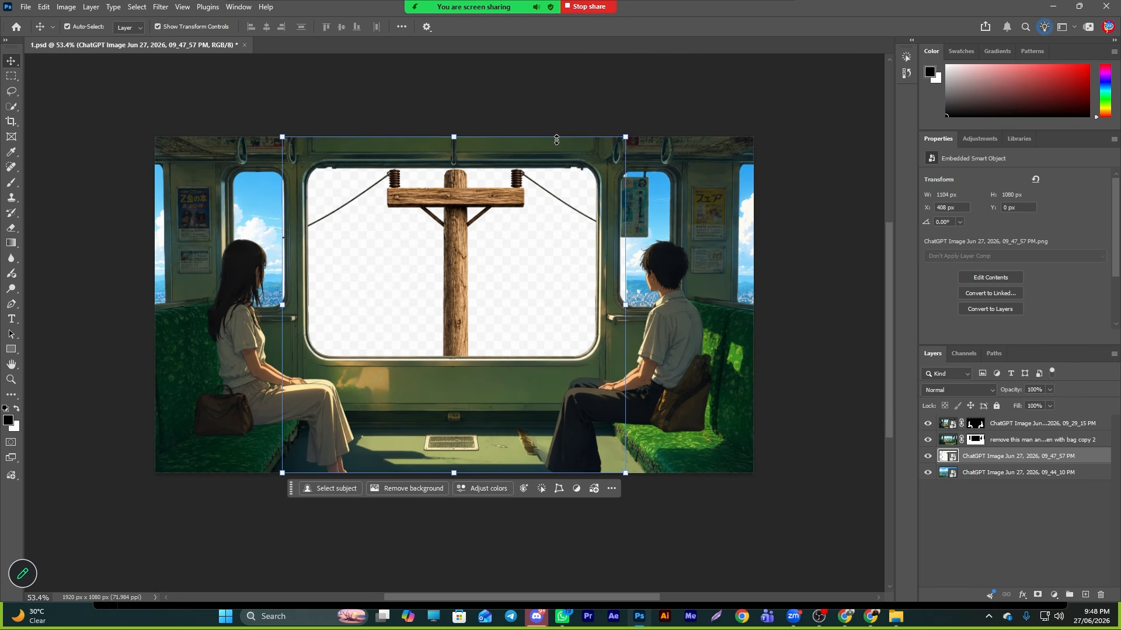
- Remove the background from the placed pole layer
click(542, 438)
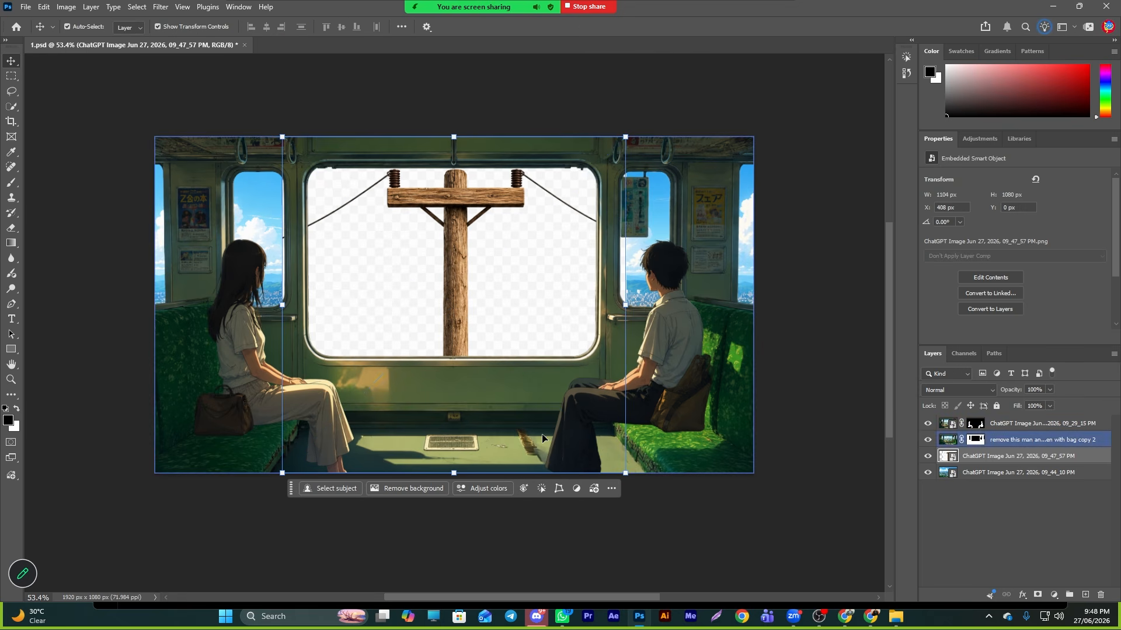
click(415, 492)
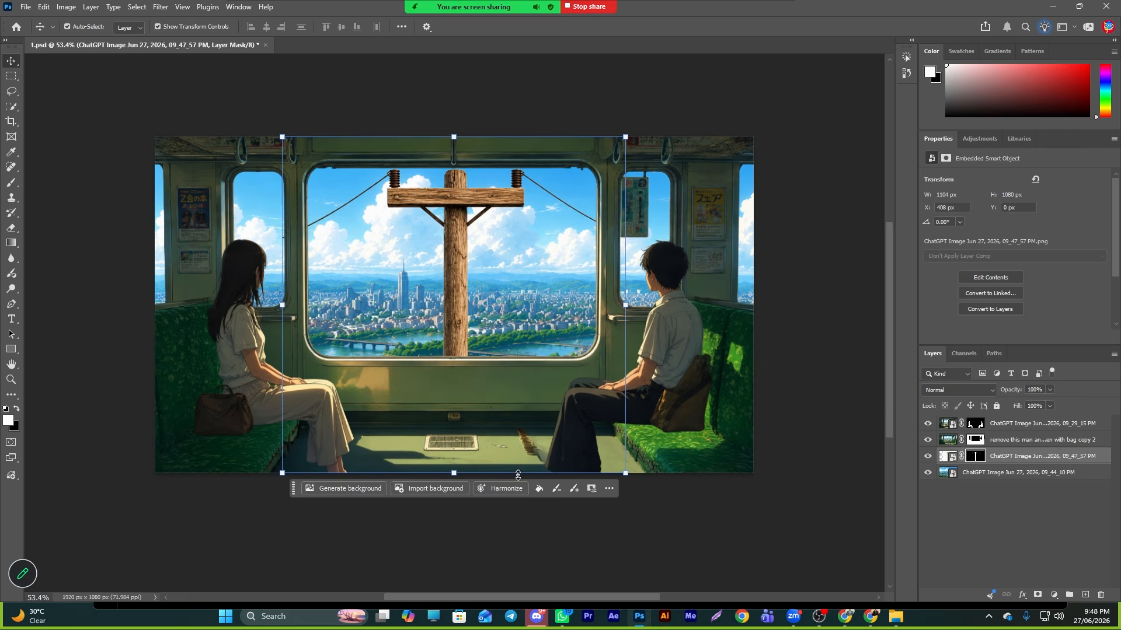
- Scale the pole down to about 572 × 483 px and position it in the middle of the train window
drag(472, 243, 471, 261)
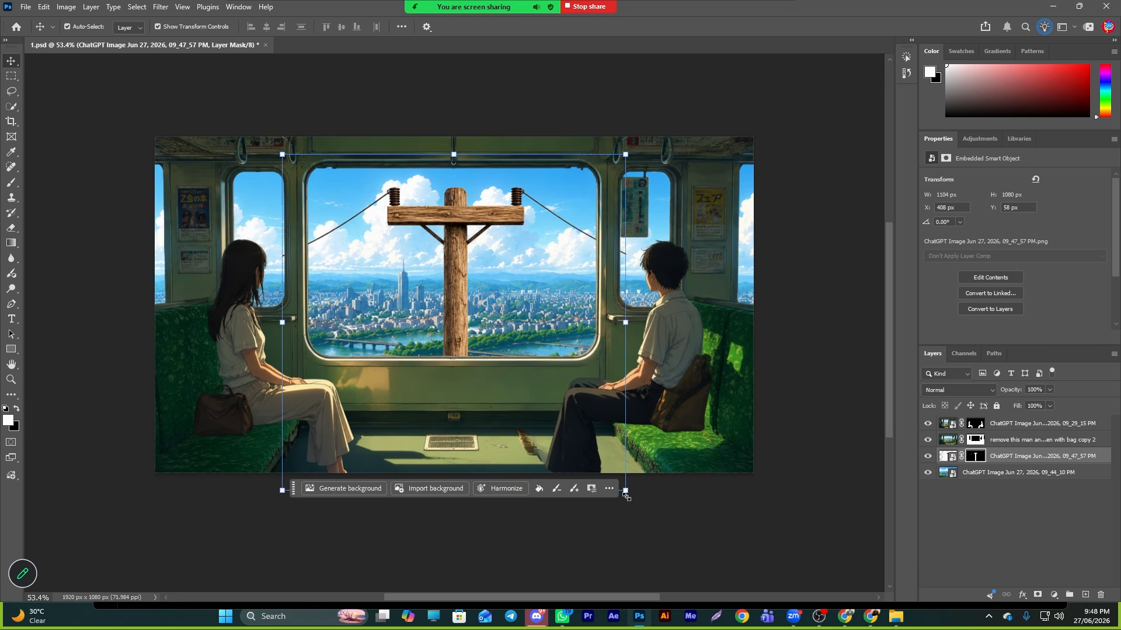
drag(625, 491, 433, 285)
drag(372, 269, 451, 325)
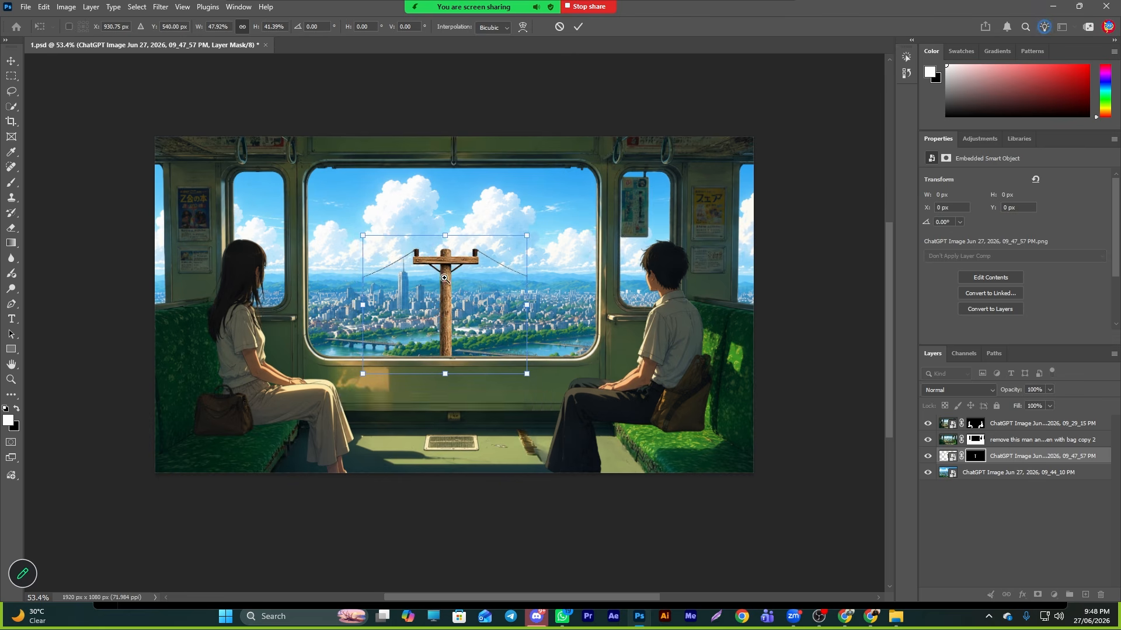
drag(443, 277, 466, 309)
drag(444, 421, 452, 479)
key(ctrl+z)
drag(573, 334, 458, 308)
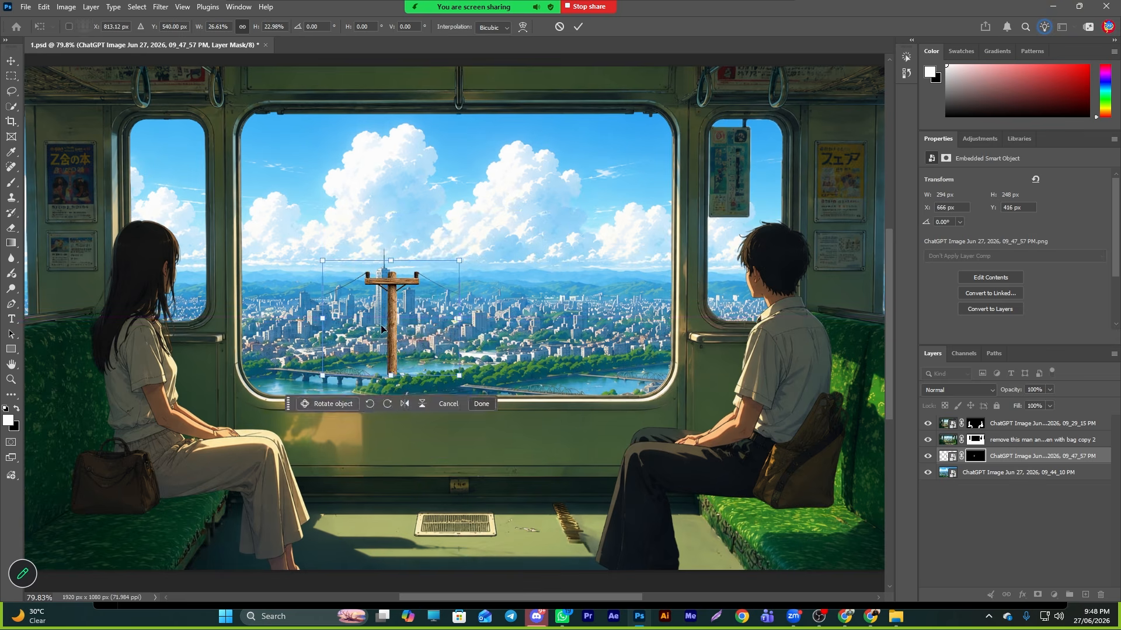
drag(381, 325, 483, 272)
drag(491, 319, 490, 270)
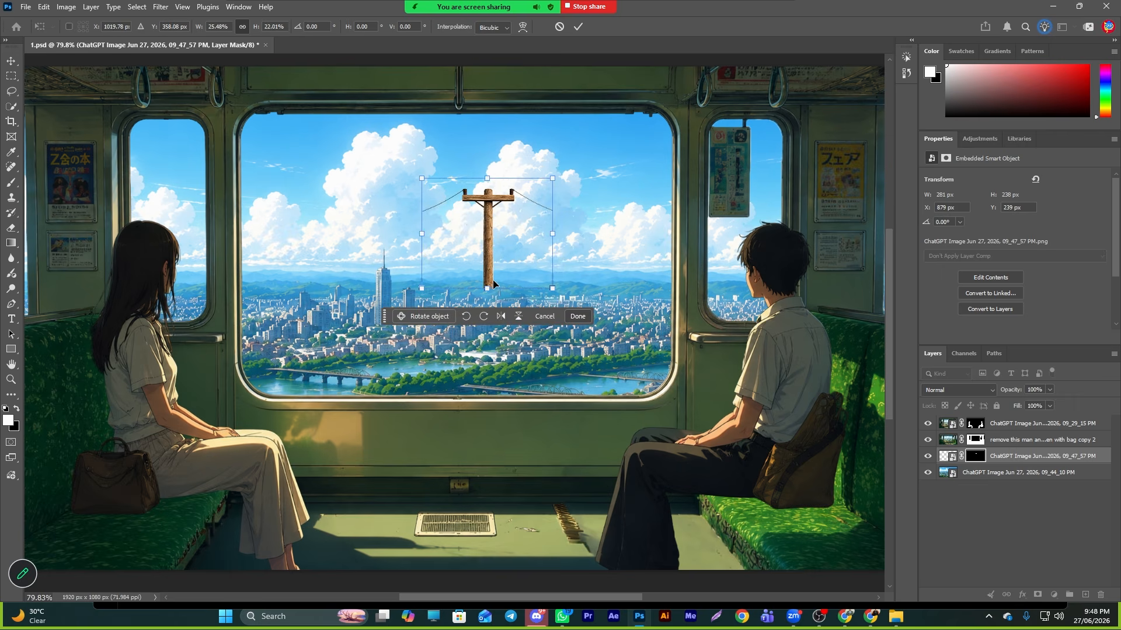
mouse_move(488, 198)
mouse_down()
mouse_move(485, 334)
mouse_move(483, 199)
mouse_up()
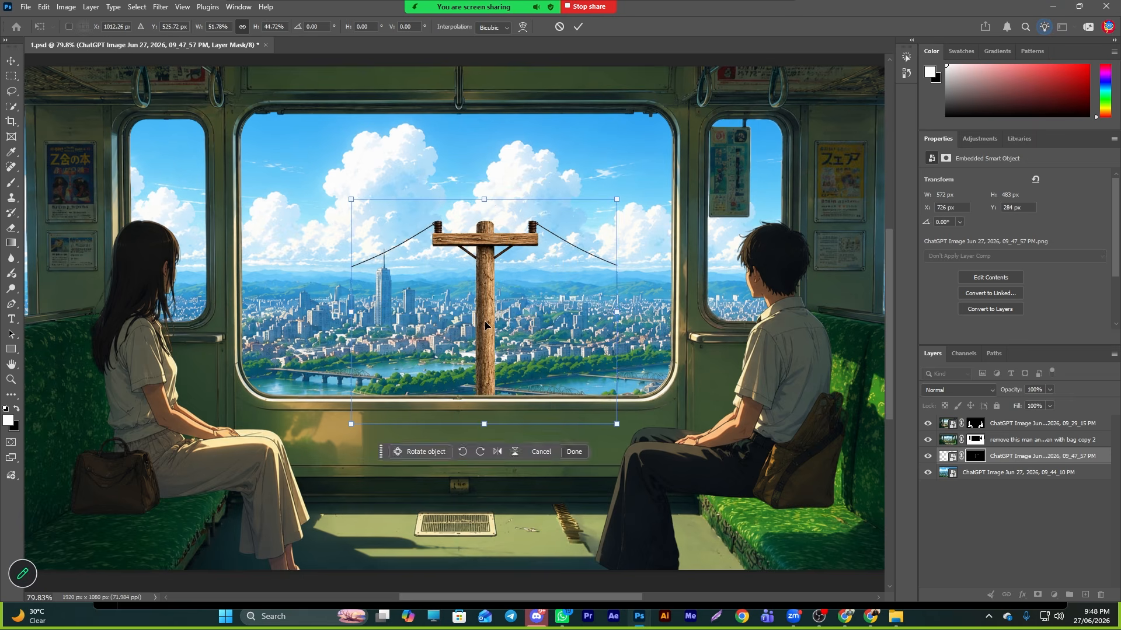
drag(485, 328, 479, 320)
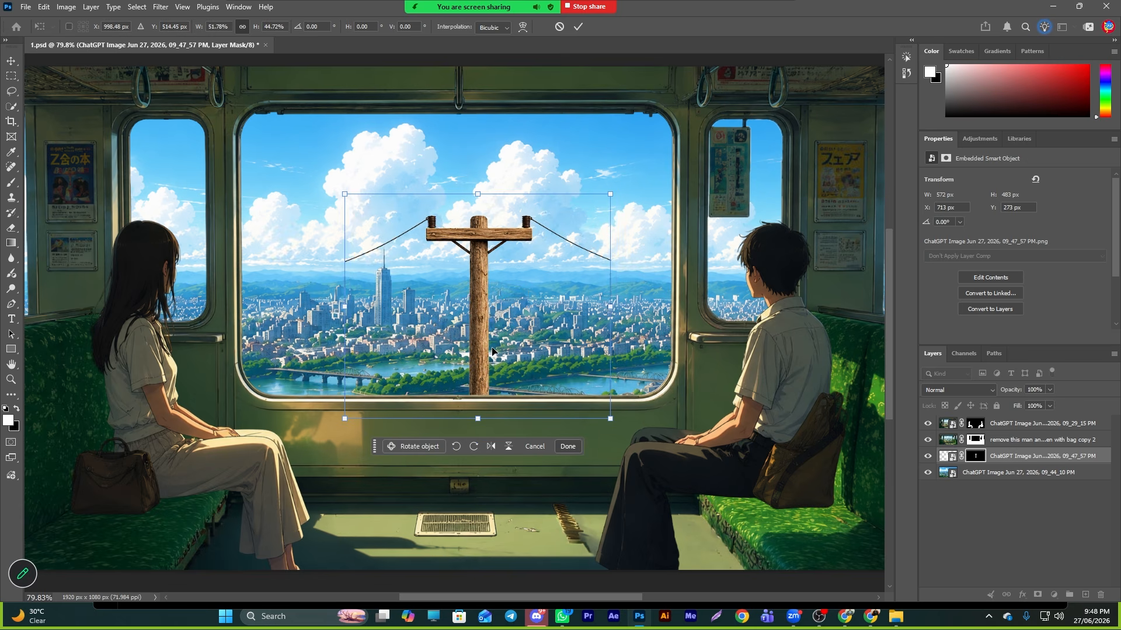
scroll(606, 376, down, 5)
mouse_move(622, 328)
mouse_down()
mouse_move(553, 335)
mouse_move(606, 342)
mouse_up()
drag(542, 313, 532, 319)
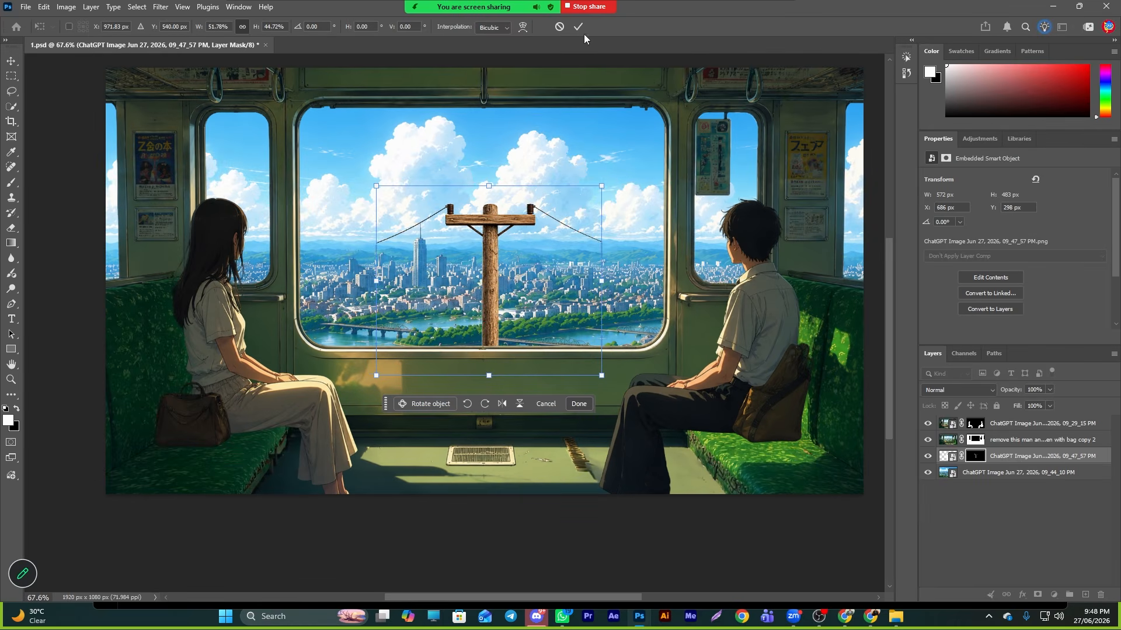
click(578, 26)
- Select the pole layer and delete it from the document
drag(506, 269, 507, 267)
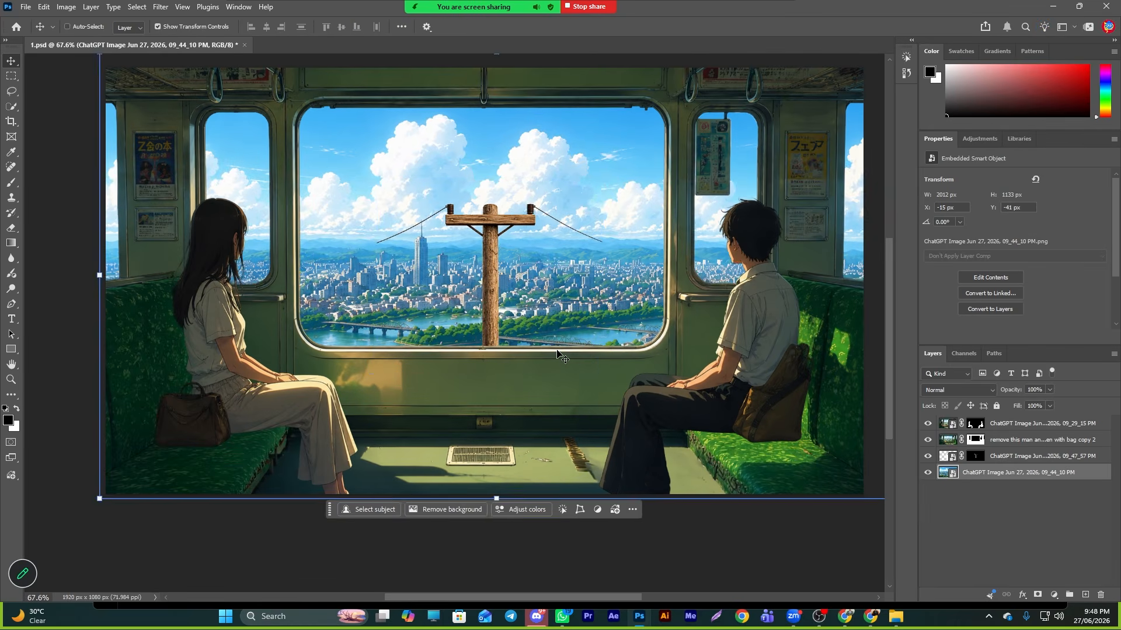
drag(558, 353, 556, 356)
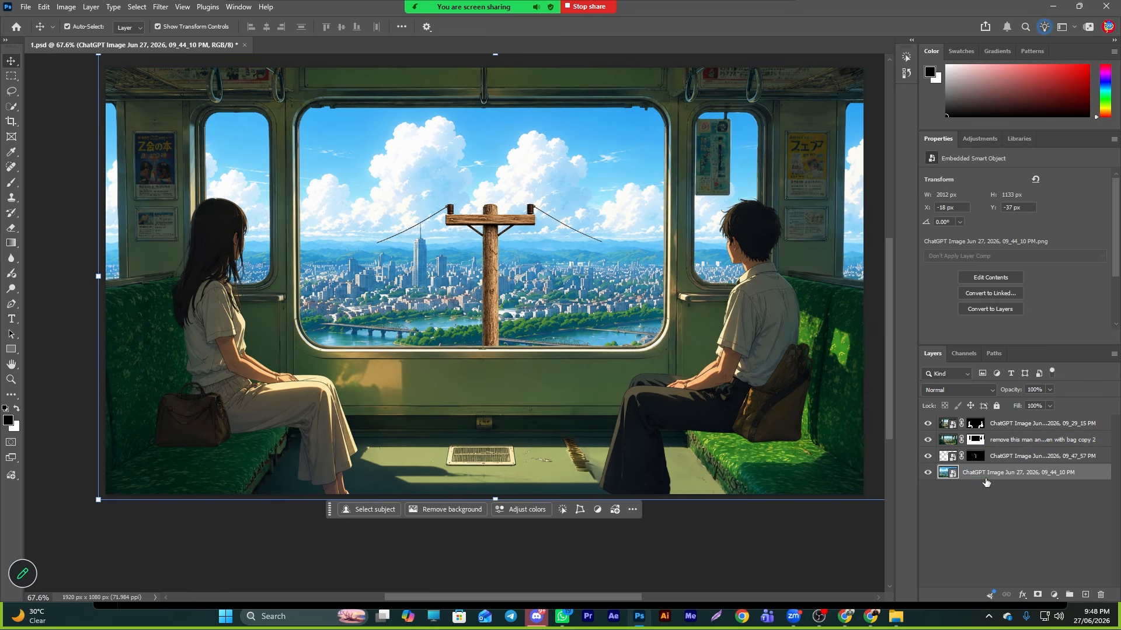
click(1003, 456)
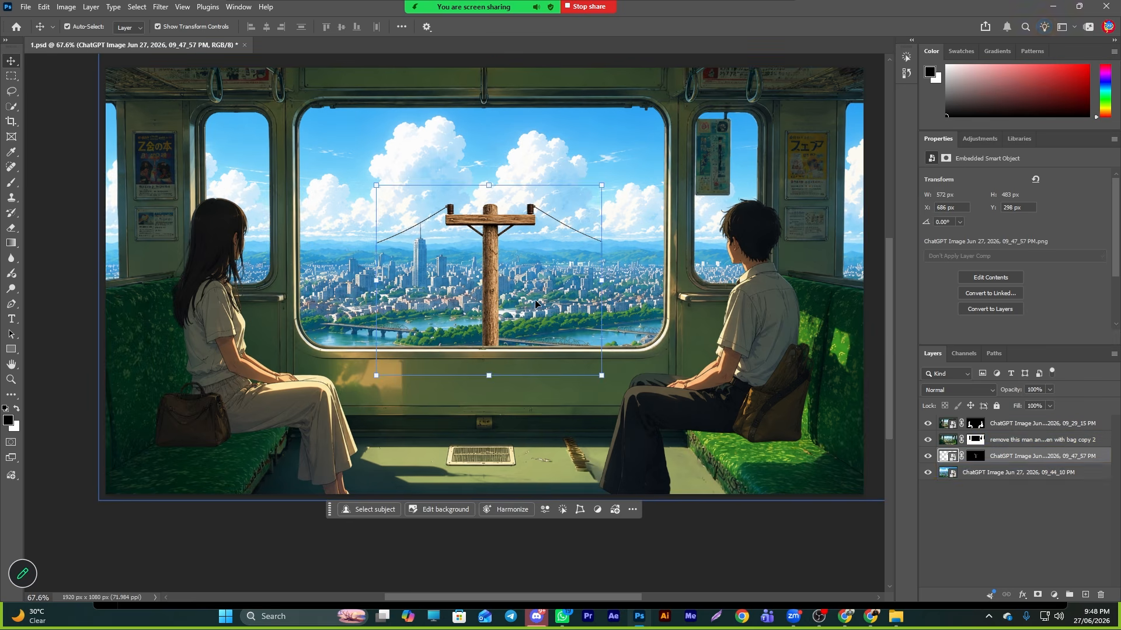
drag(486, 287, 493, 272)
key(ctrl+z)
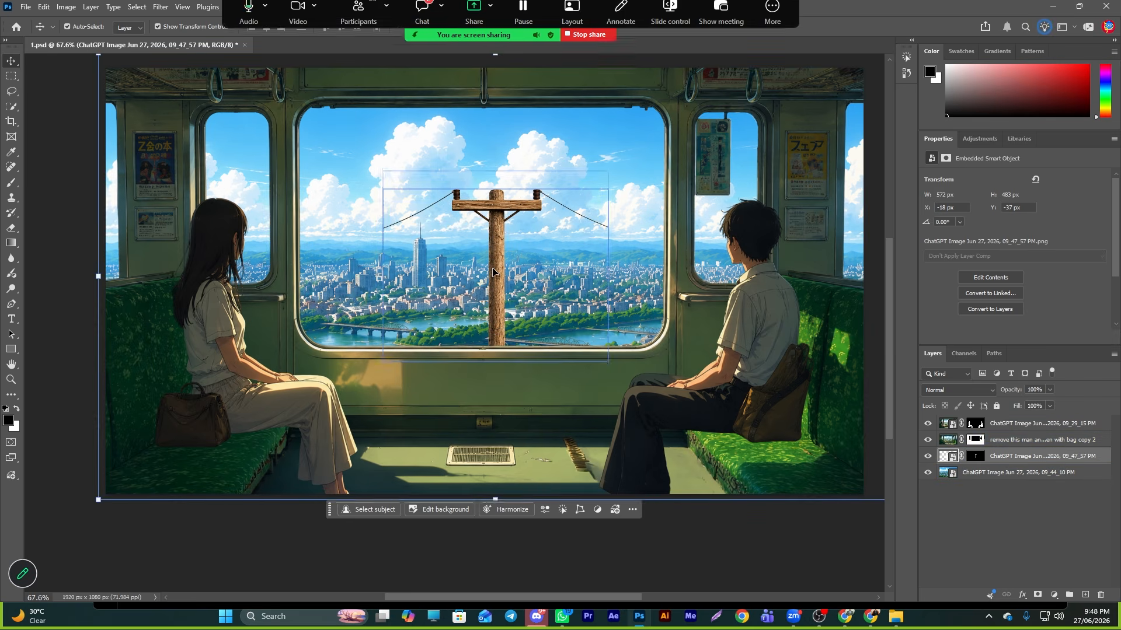
key(Delete)
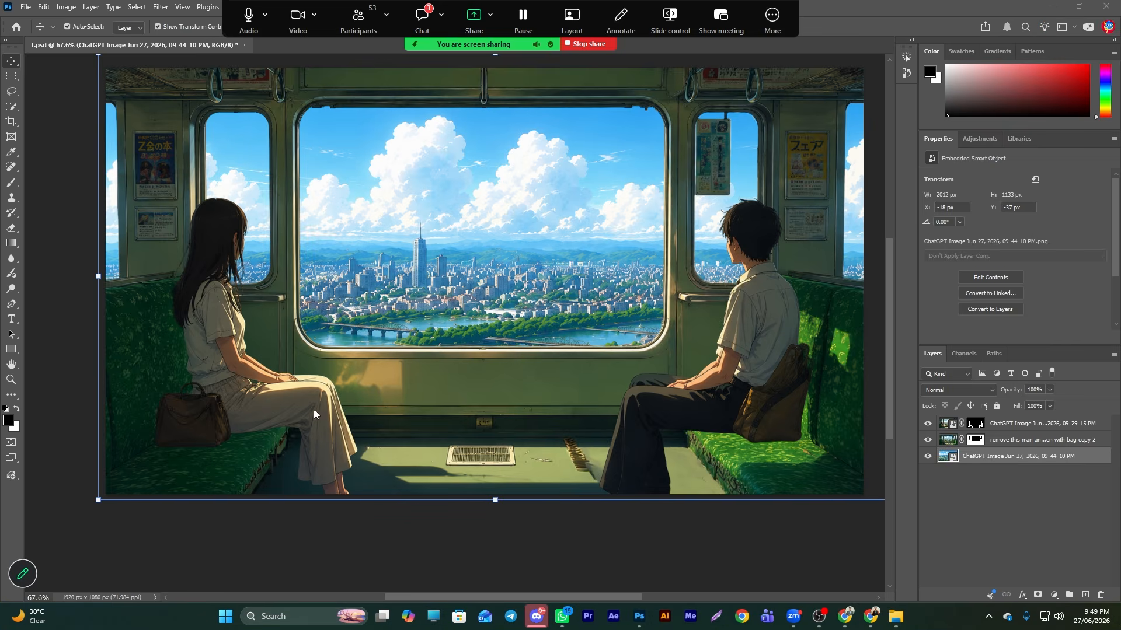
- Copy the earlier city-only image from the ChatGPT conversation to the clipboard
click(871, 617)
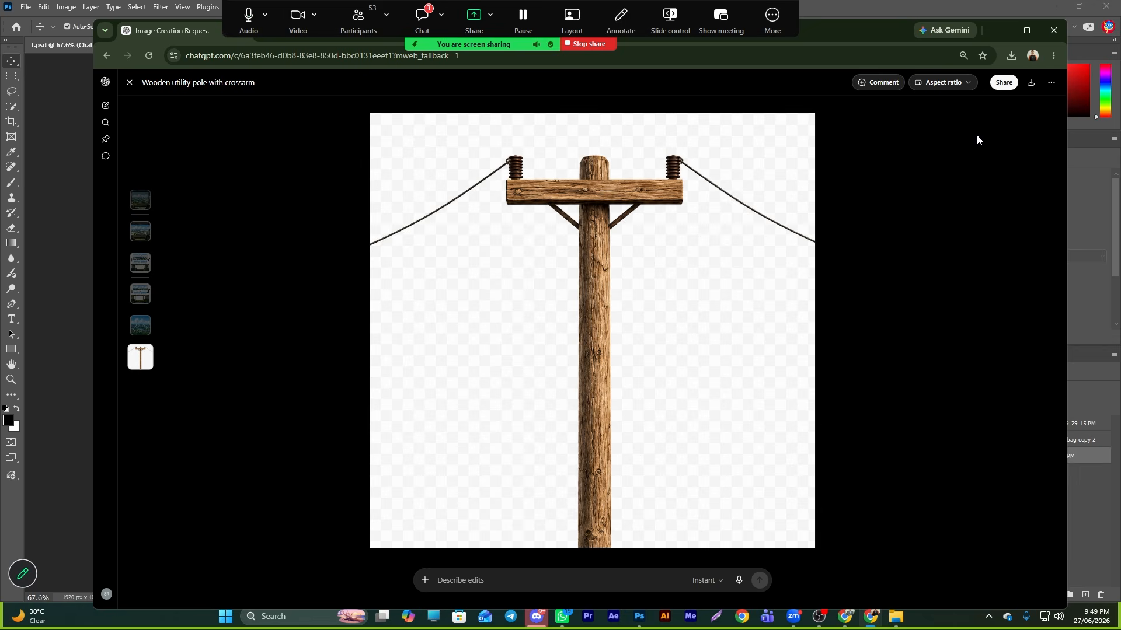
click(129, 82)
scroll(621, 415, up, 5)
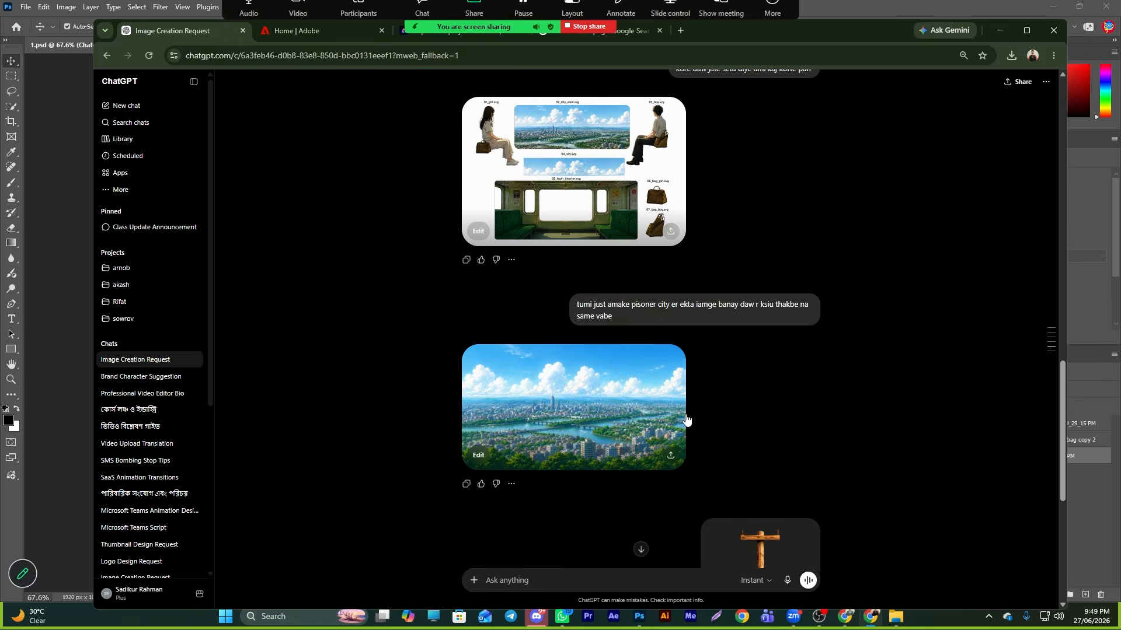
click(621, 415)
right_click(555, 258)
click(584, 303)
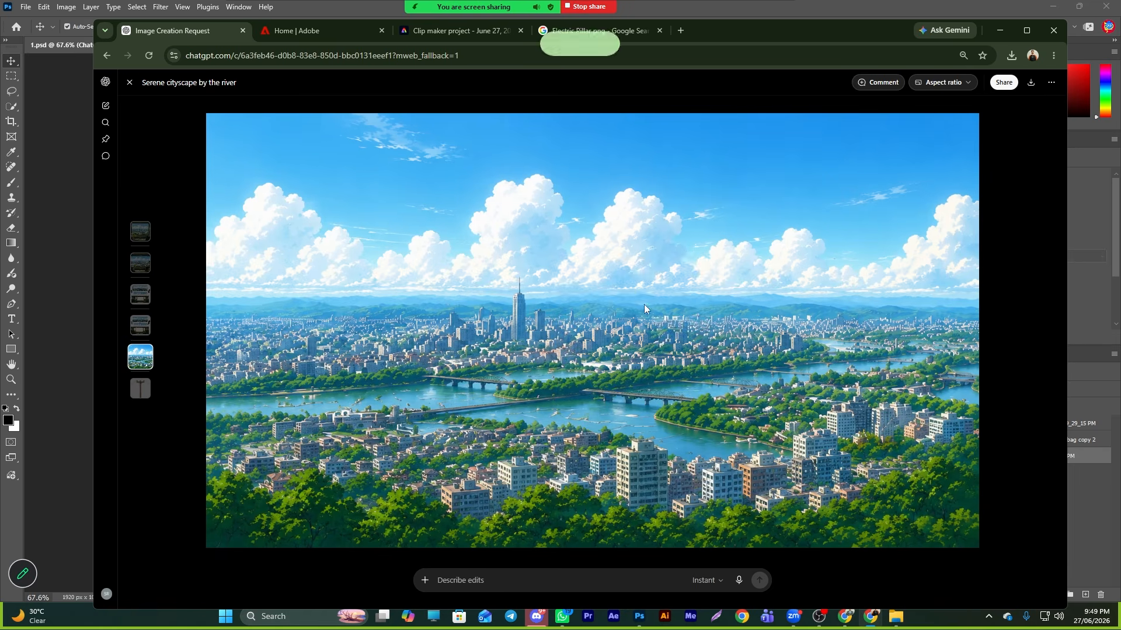
click(129, 82)
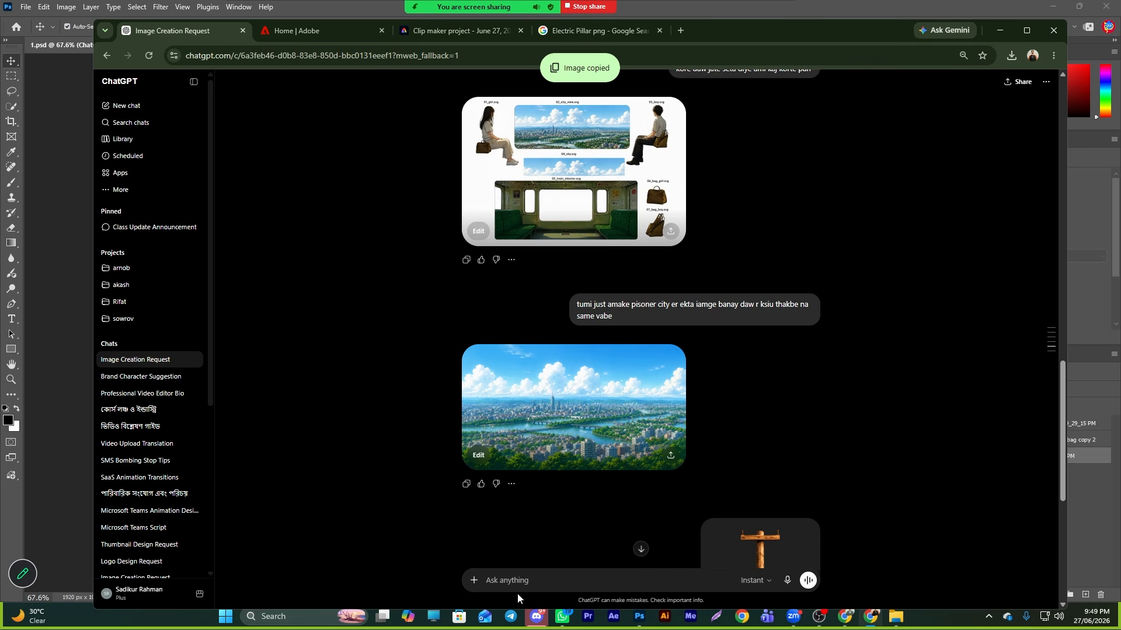
- Attach the city image and pole image and send the prompt 'ei piller ta tumi ei image a share share kore boshaw emon vabe boshaba jemon train theke dekhle mone hoy'
key(ctrl+v)
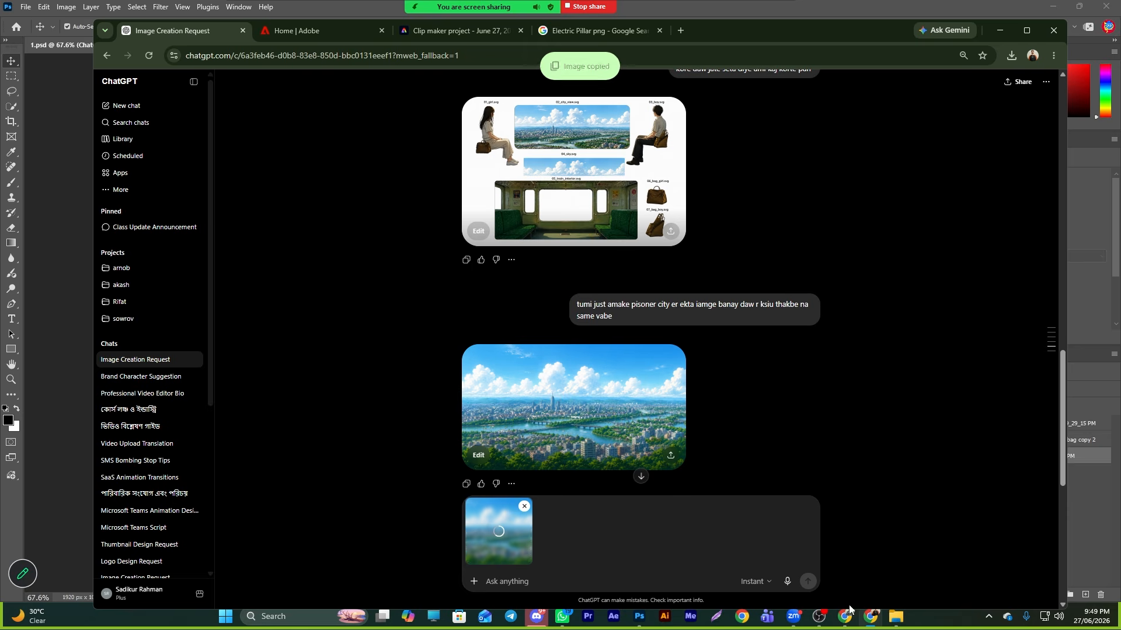
click(895, 617)
drag(531, 181, 562, 578)
text(ei)
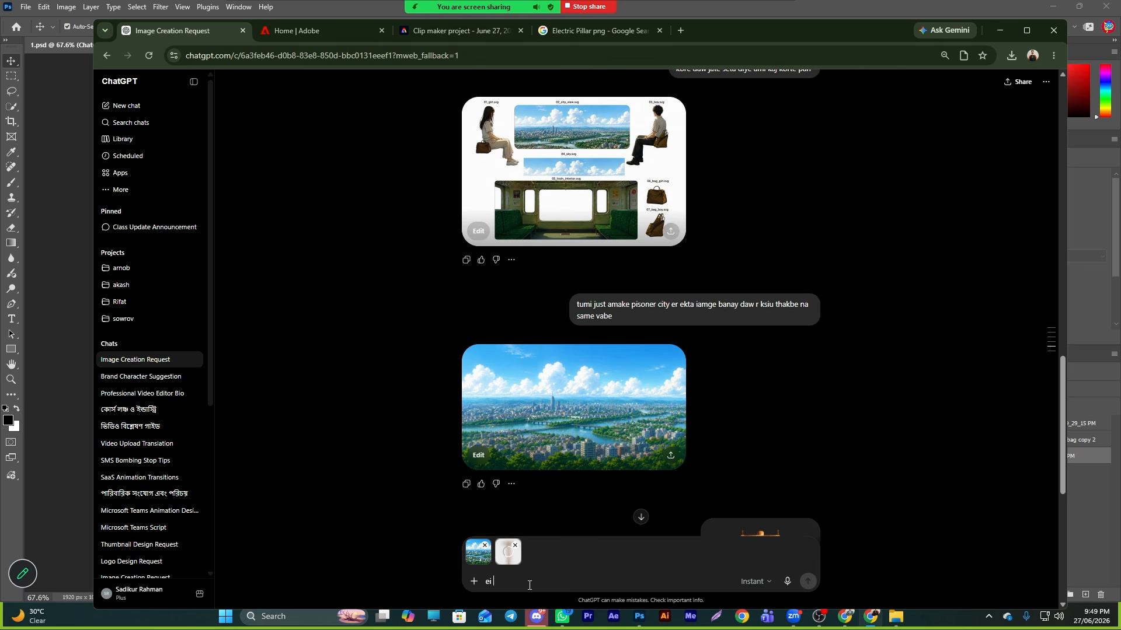
text( piller t)
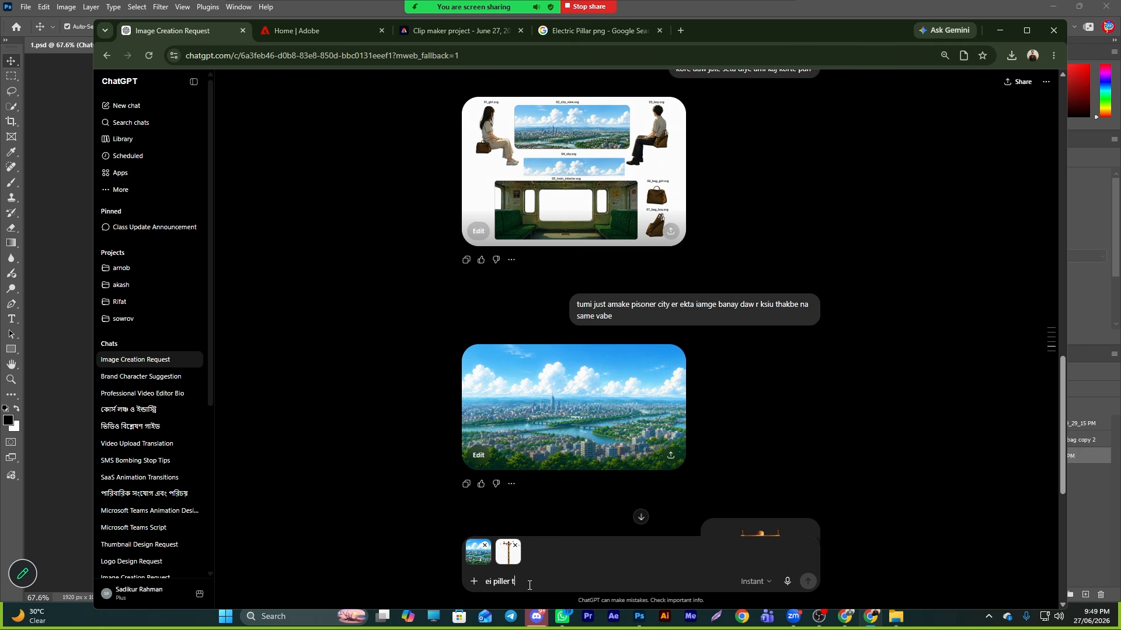
text(a t)
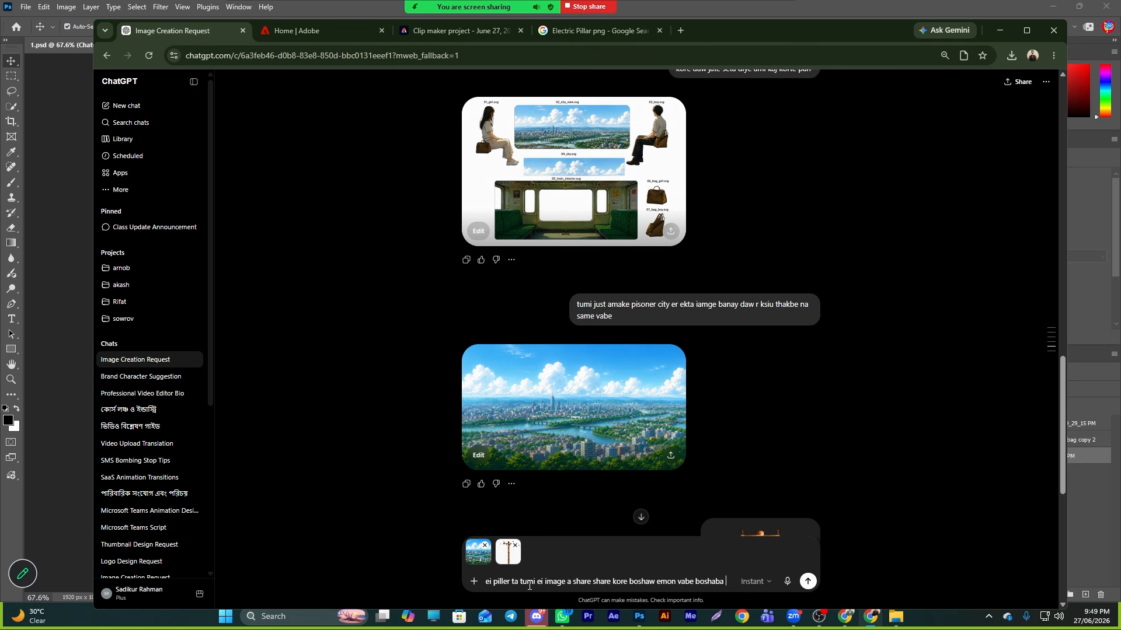
text(jad)
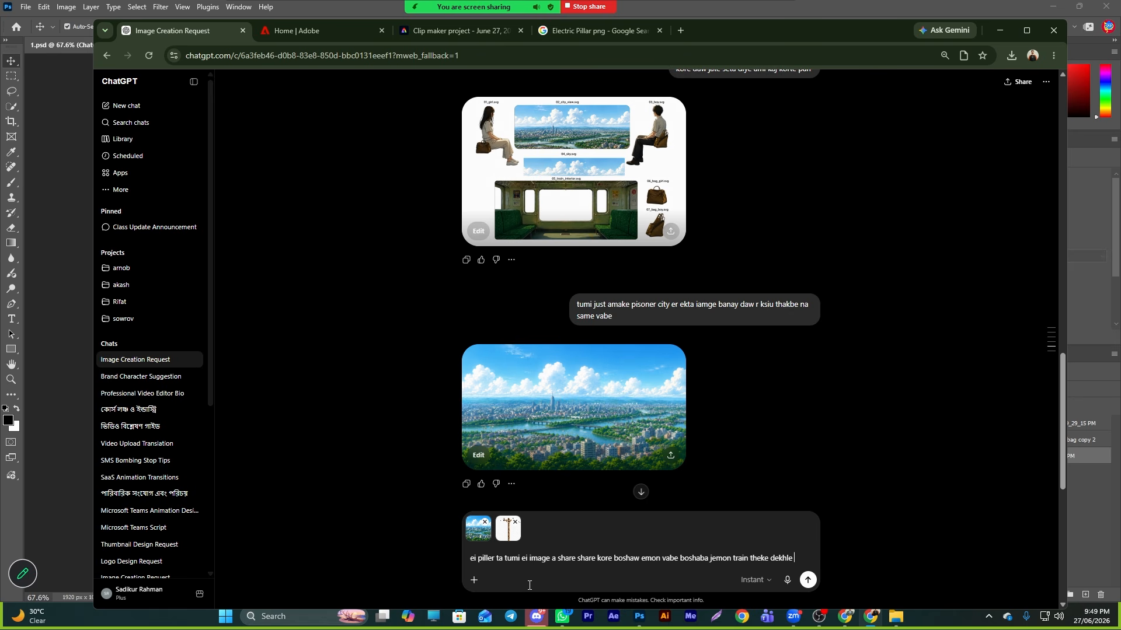
text(mone hoy)
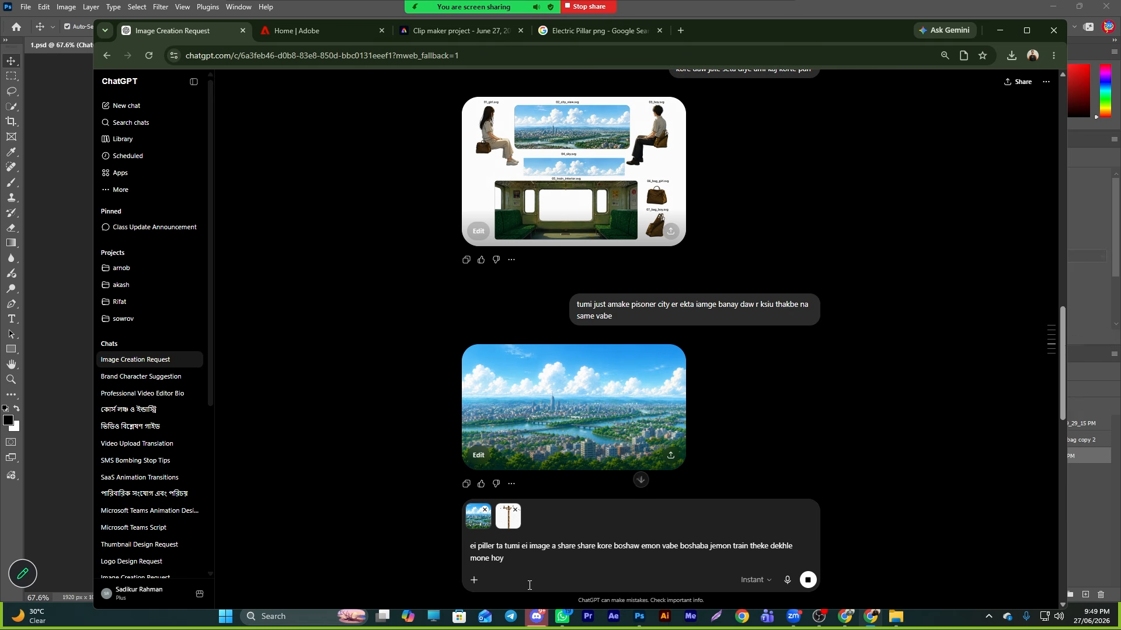
key(Return)
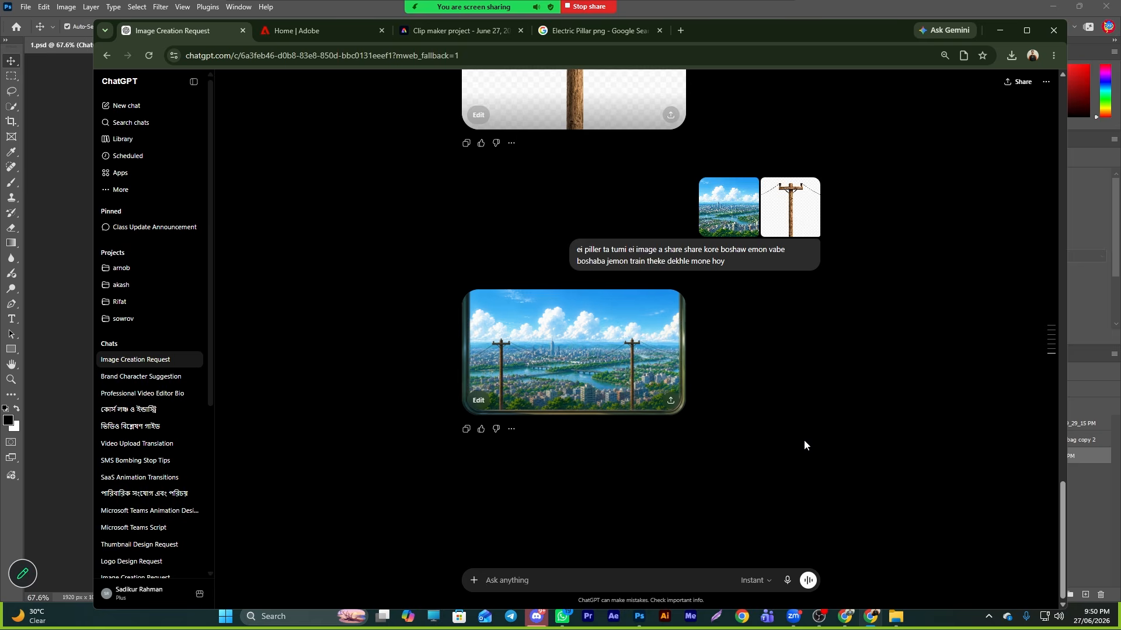
- Download the generated city view with poles, place it into the Photoshop scene, and hide the two top layers
click(629, 382)
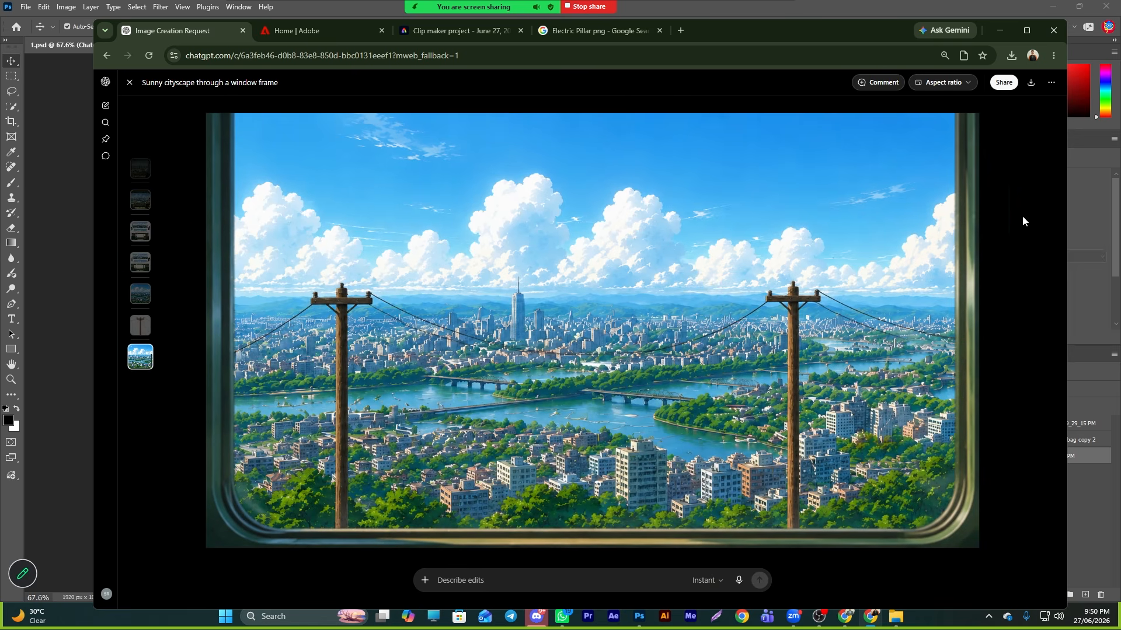
click(1031, 82)
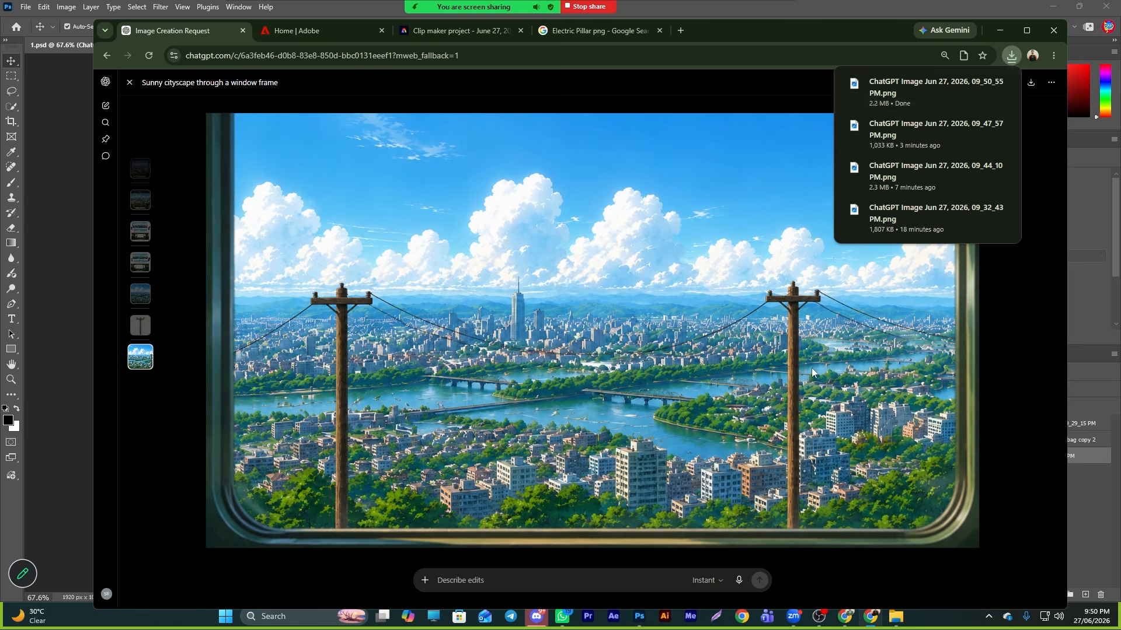
click(980, 83)
drag(593, 187, 529, 461)
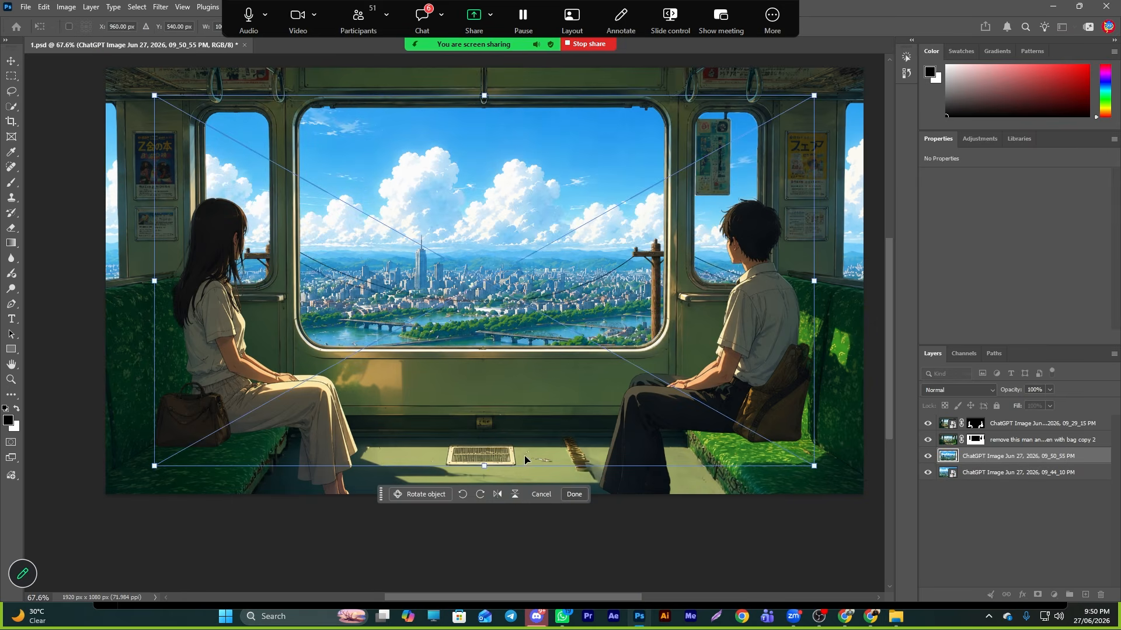
key(Return)
click(928, 423)
click(928, 439)
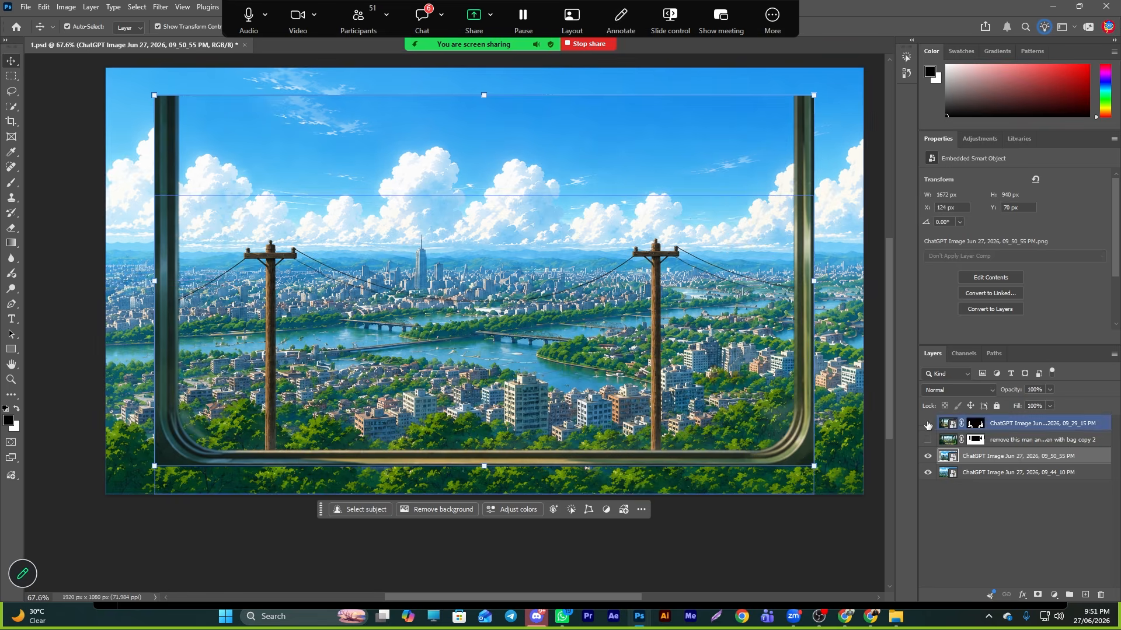
- Scale the city-with-poles layer up so it covers the whole canvas and commit the transform
mouse_move(759, 442)
mouse_down()
mouse_move(780, 465)
mouse_move(758, 442)
mouse_up()
click(836, 496)
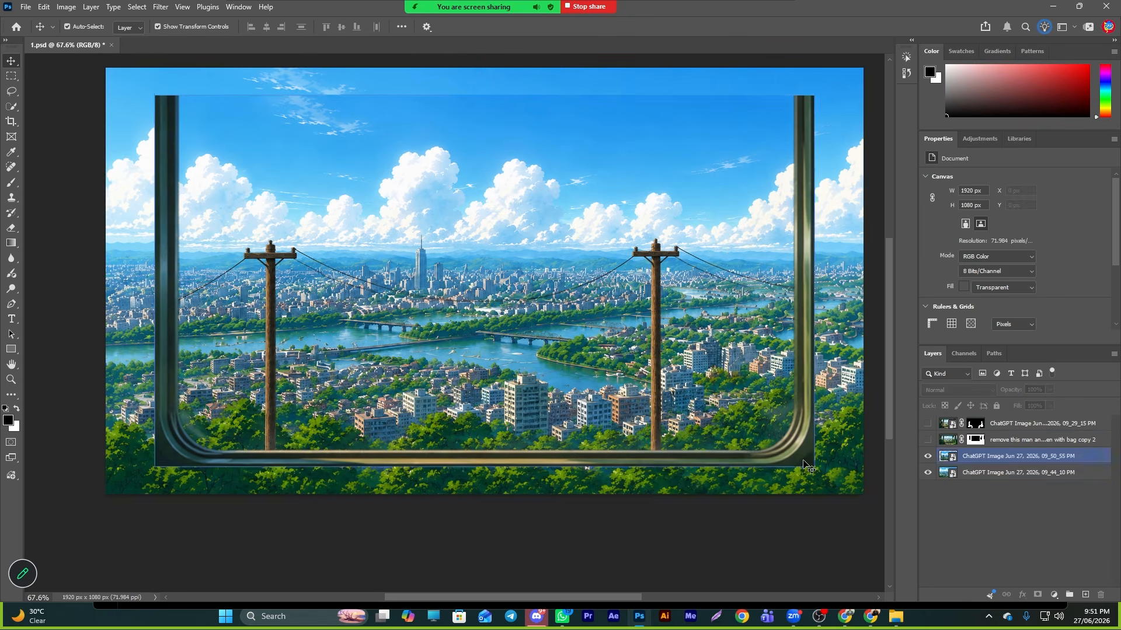
click(814, 468)
drag(813, 465, 866, 508)
drag(153, 98, 103, 75)
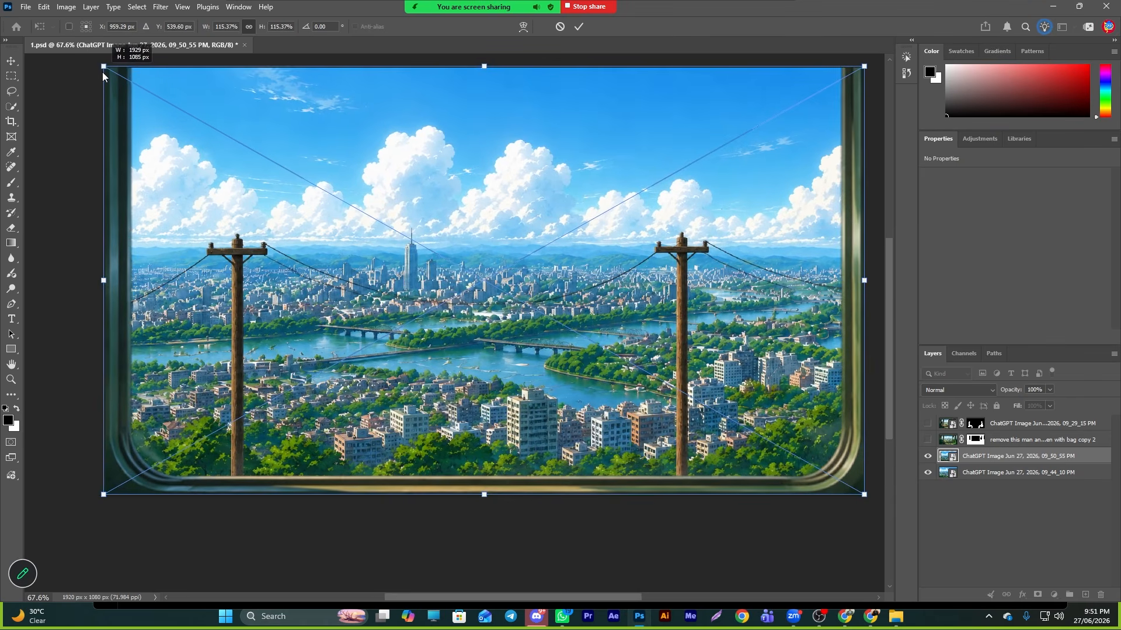
click(578, 27)
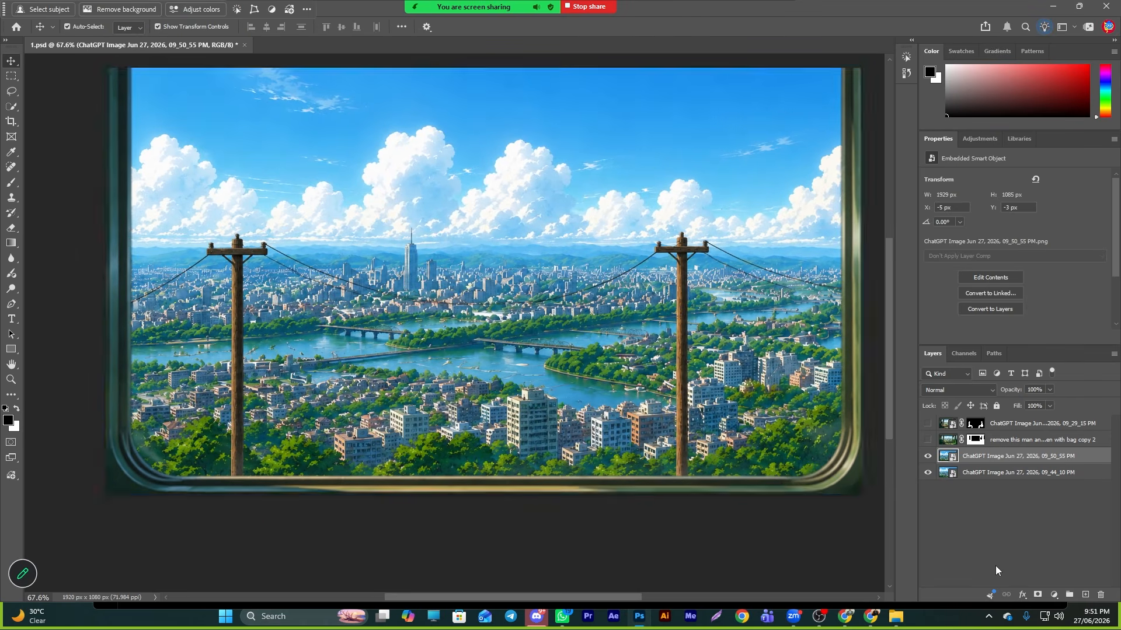
- Mask the city-with-poles layer and show the two hidden top layers again
click(844, 497)
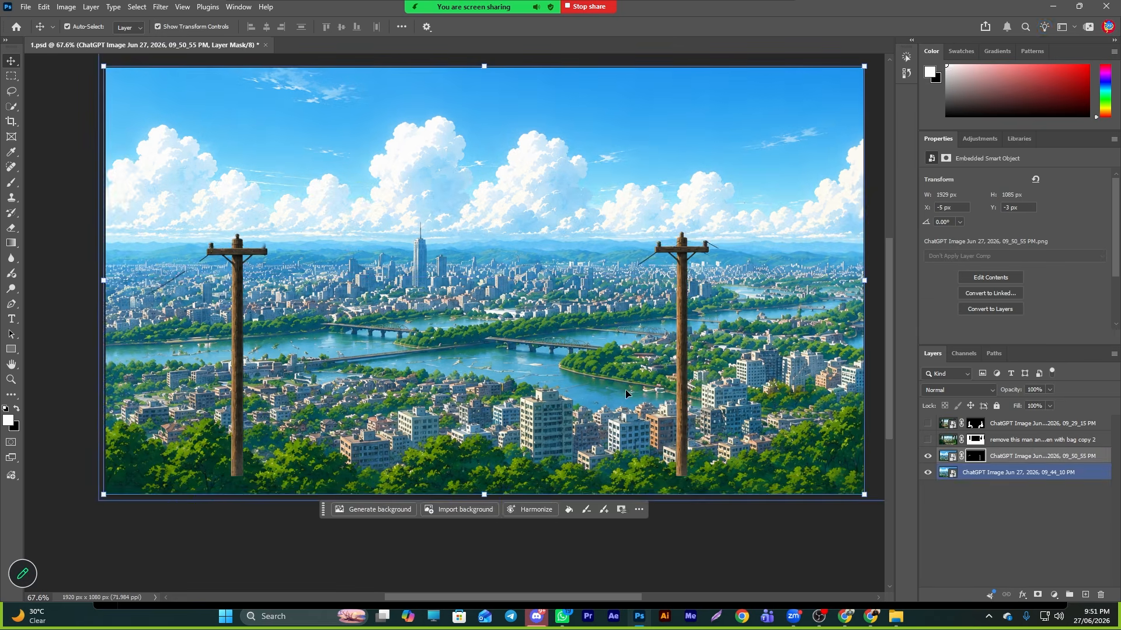
mouse_move(657, 425)
mouse_down()
mouse_move(652, 439)
mouse_move(656, 426)
mouse_up()
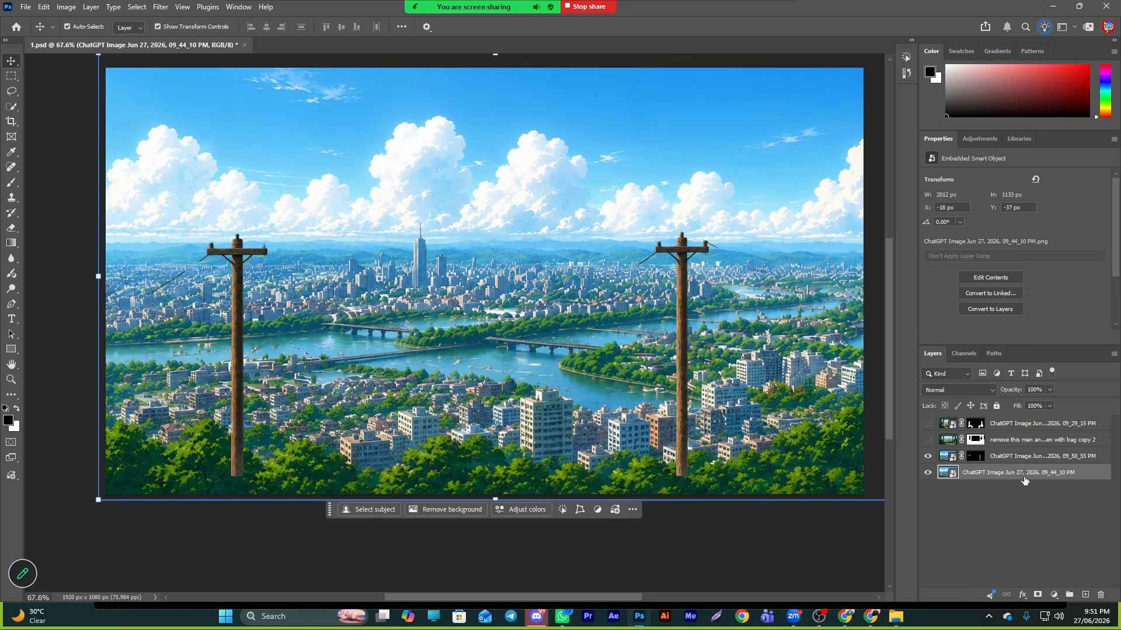
click(928, 439)
click(928, 429)
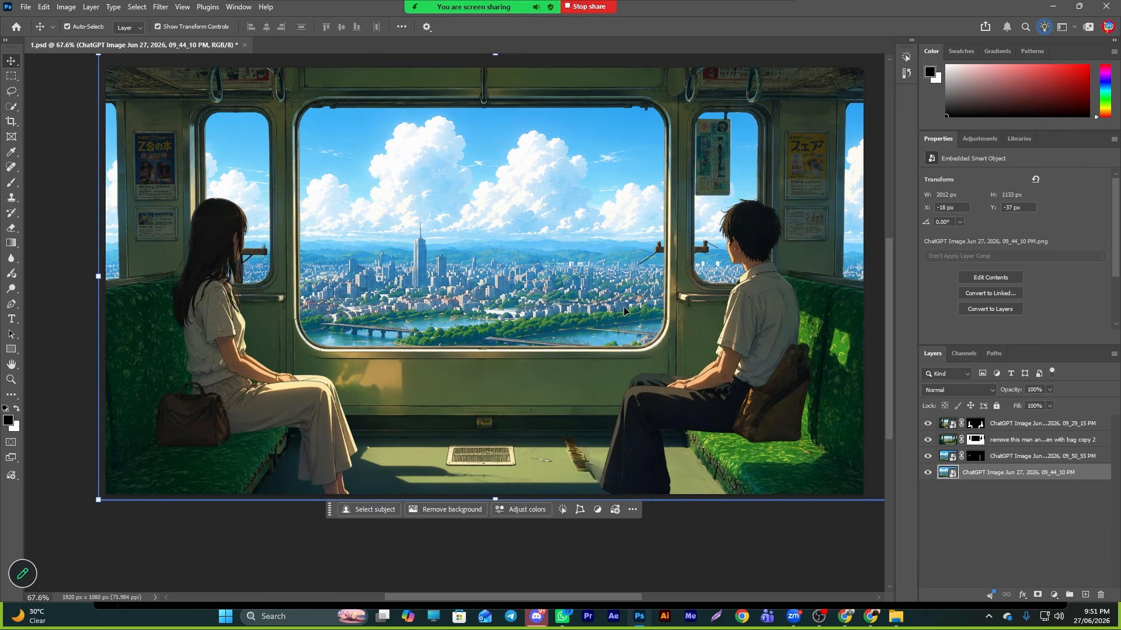
mouse_move(624, 308)
mouse_down()
mouse_move(596, 303)
mouse_move(618, 309)
mouse_up()
key(ctrl+z)
click(1003, 460)
key(ctrl+z)
click(992, 456)
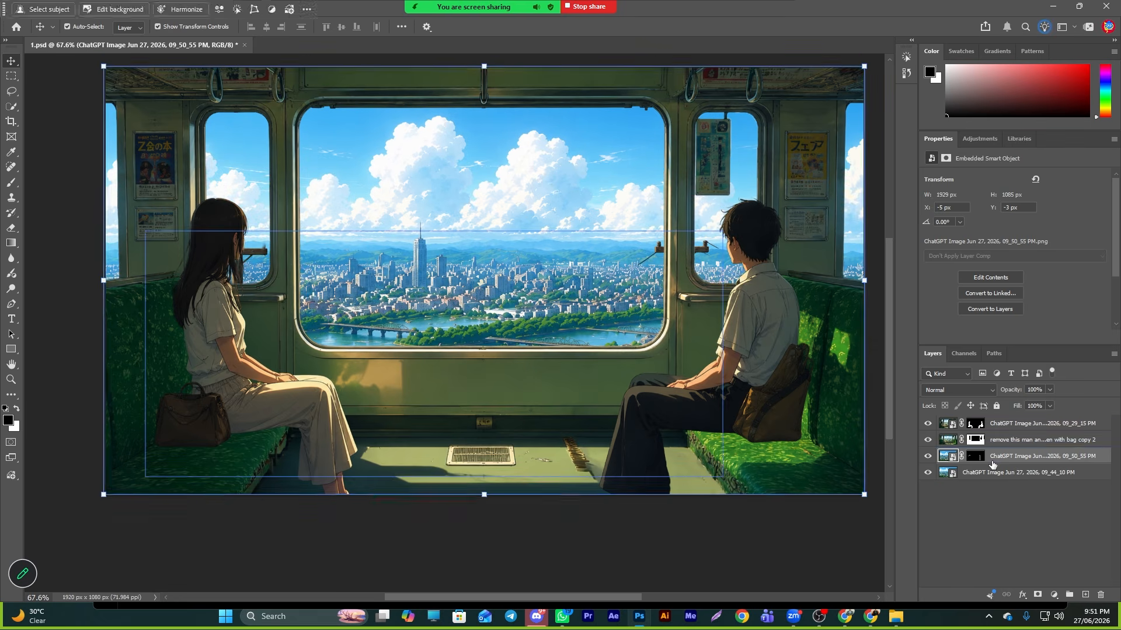
mouse_move(997, 461)
mouse_down()
mouse_move(988, 422)
mouse_move(995, 445)
mouse_up()
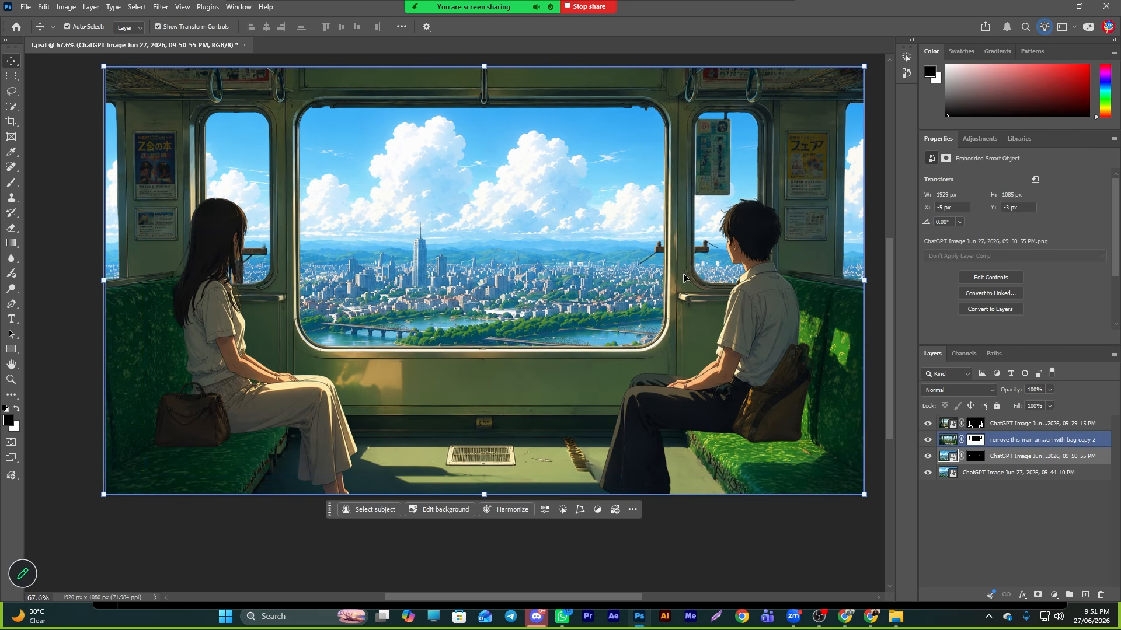
click(1014, 560)
key(ctrl)
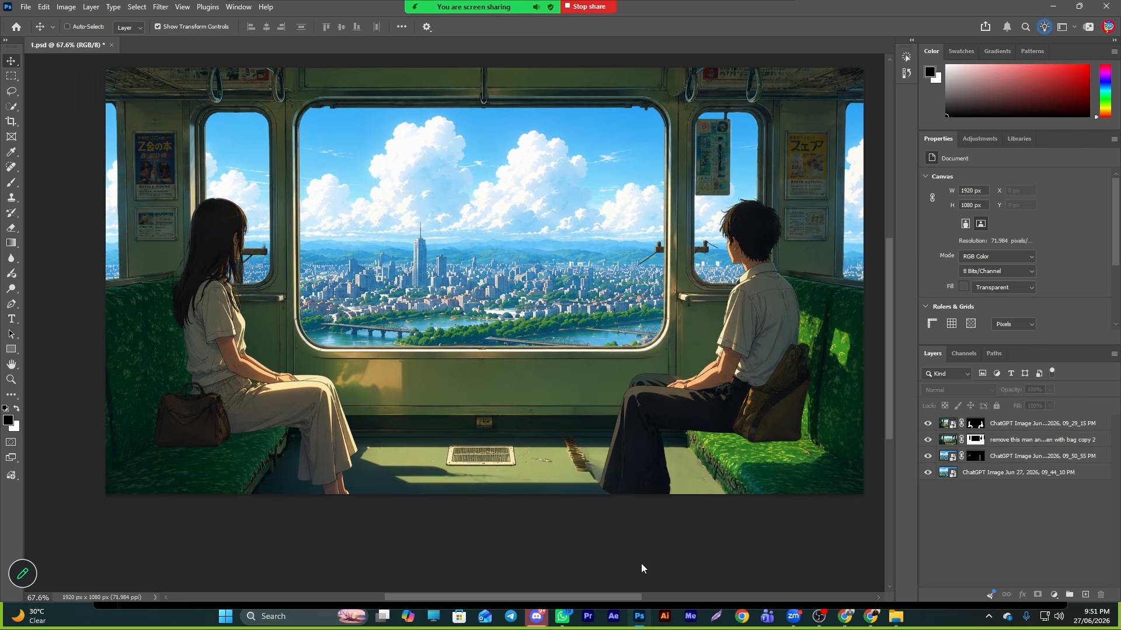
- Save the document over 1.psd with Maximize Compatibility kept on
key(ctrl+shift+s)
key(Return)
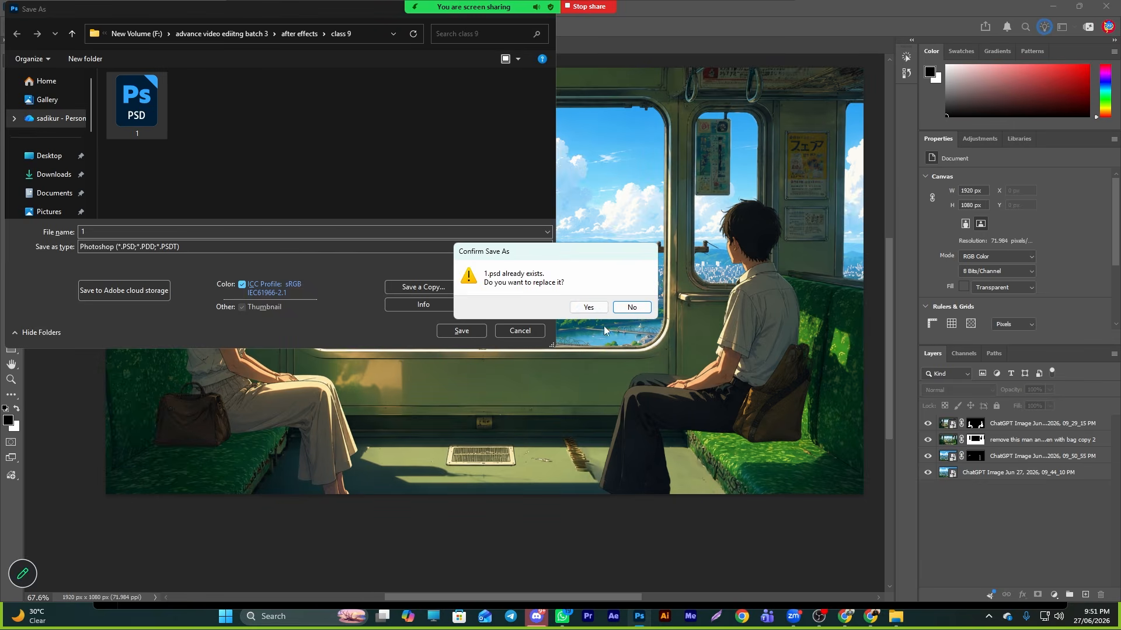
click(588, 307)
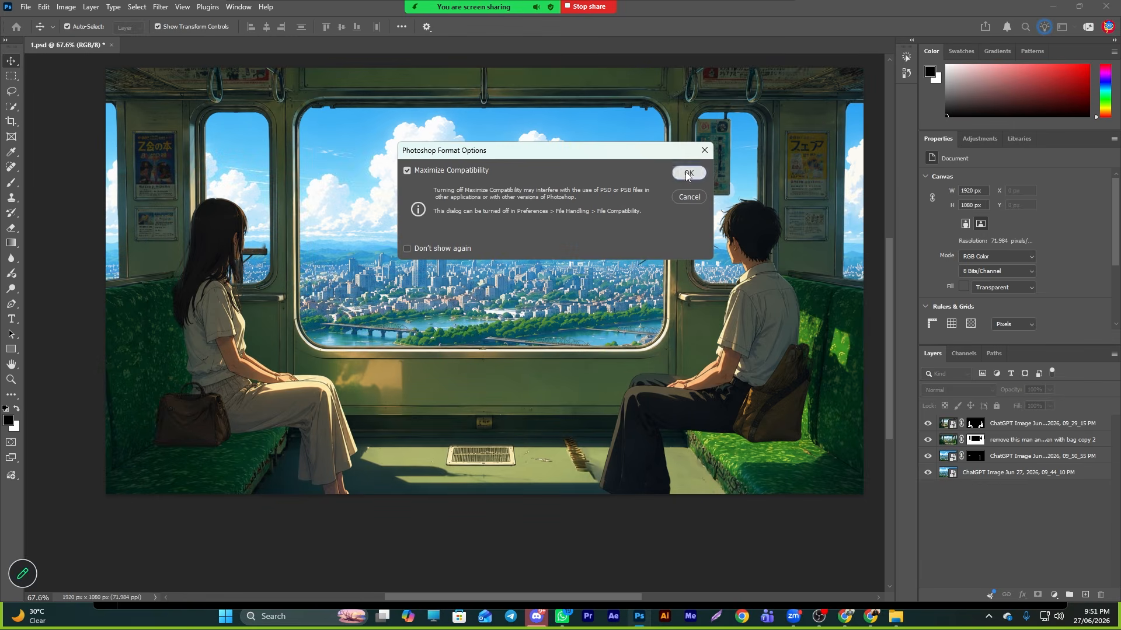
click(687, 173)
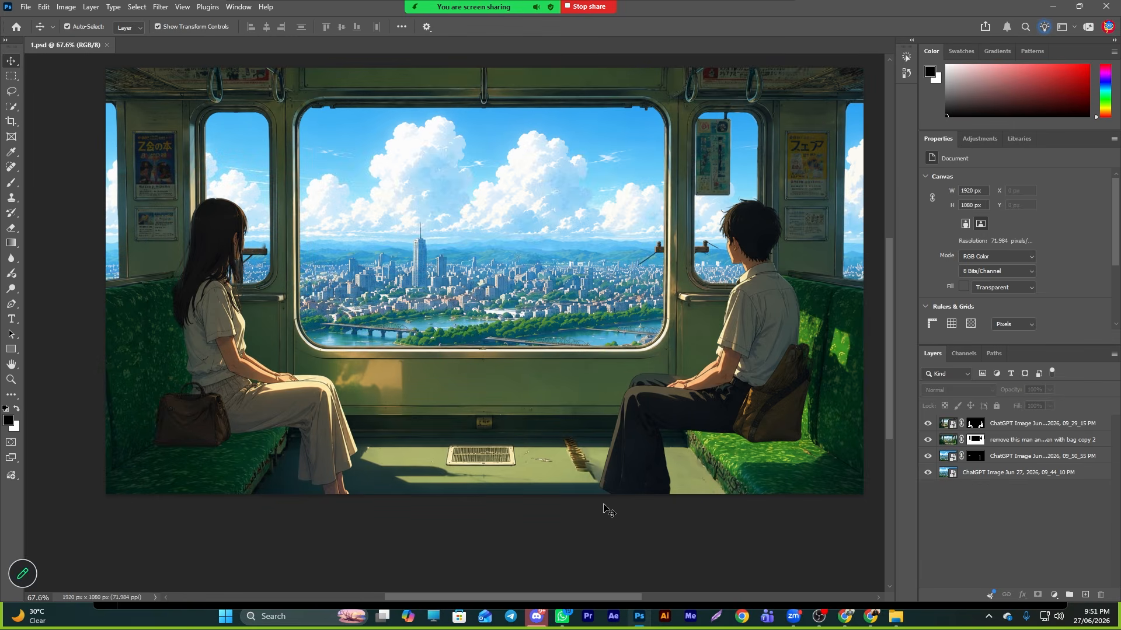
- Hide every layer except the bottom city-only image
click(927, 423)
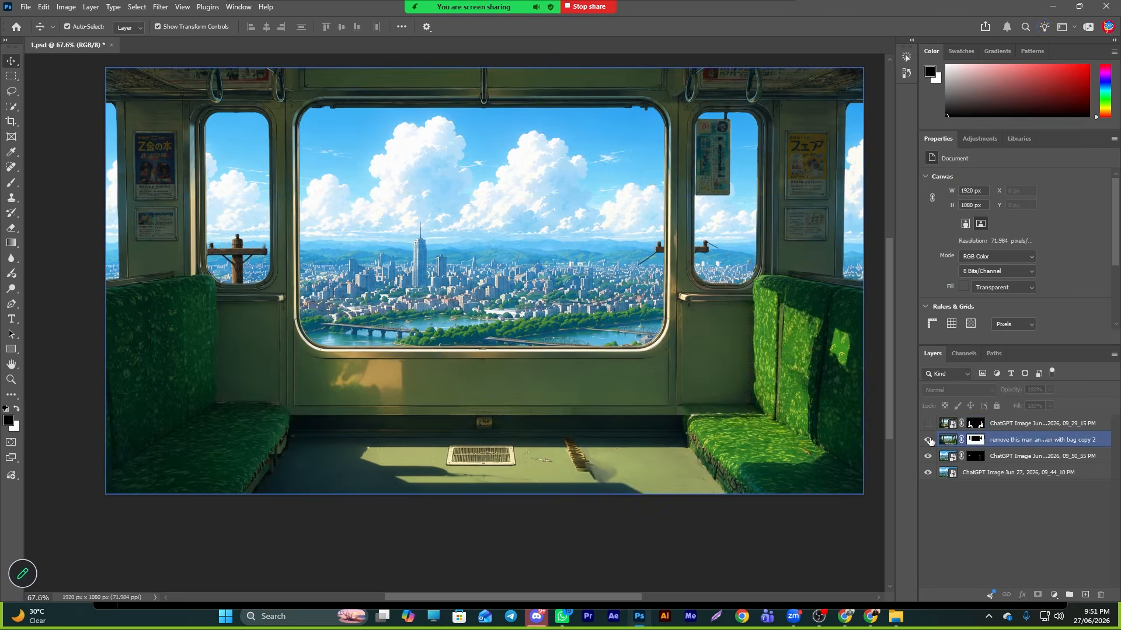
click(928, 440)
key(alt+[)
key(alt+[)
key(alt+[)
click(928, 457)
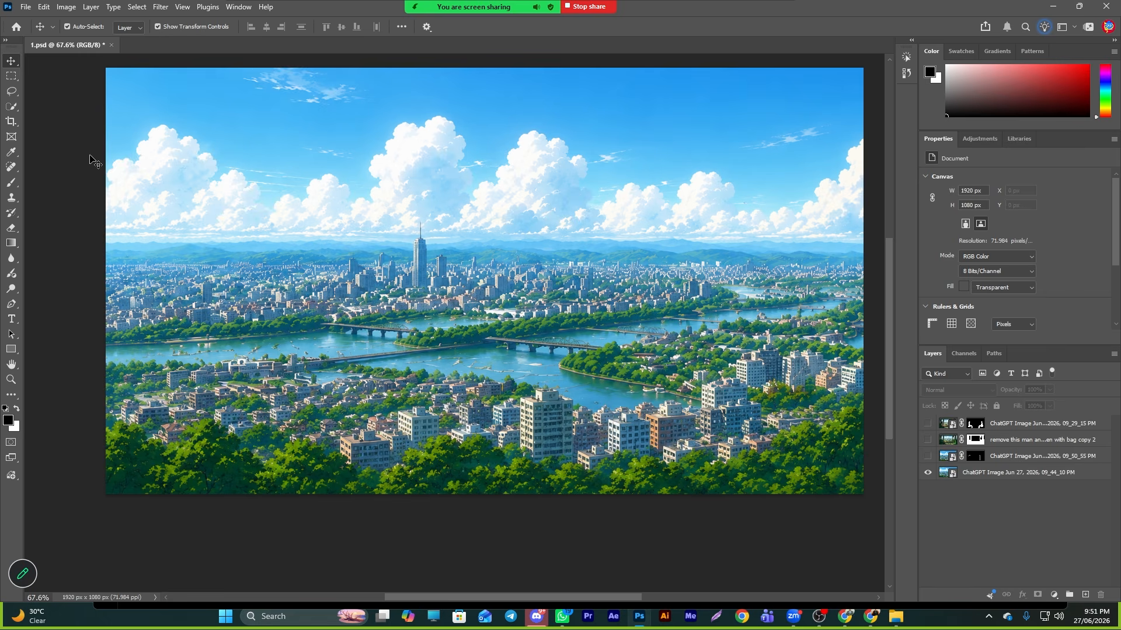
- Select the sky of the bottom city image with the Object Selection tool and copy it onto a new layer
click(11, 91)
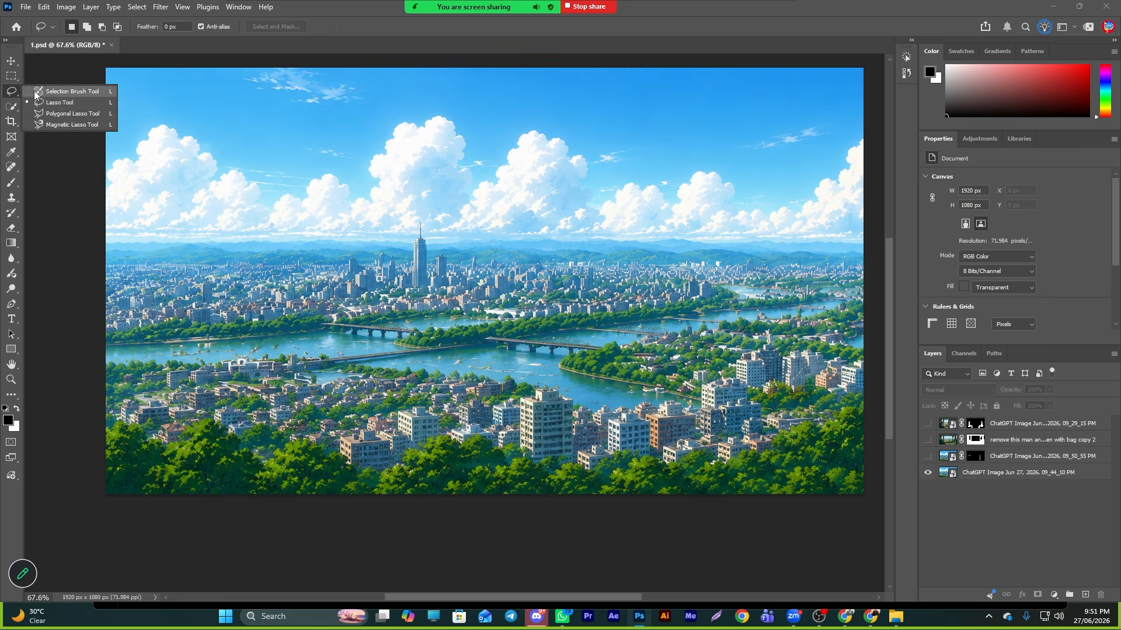
click(12, 107)
click(58, 107)
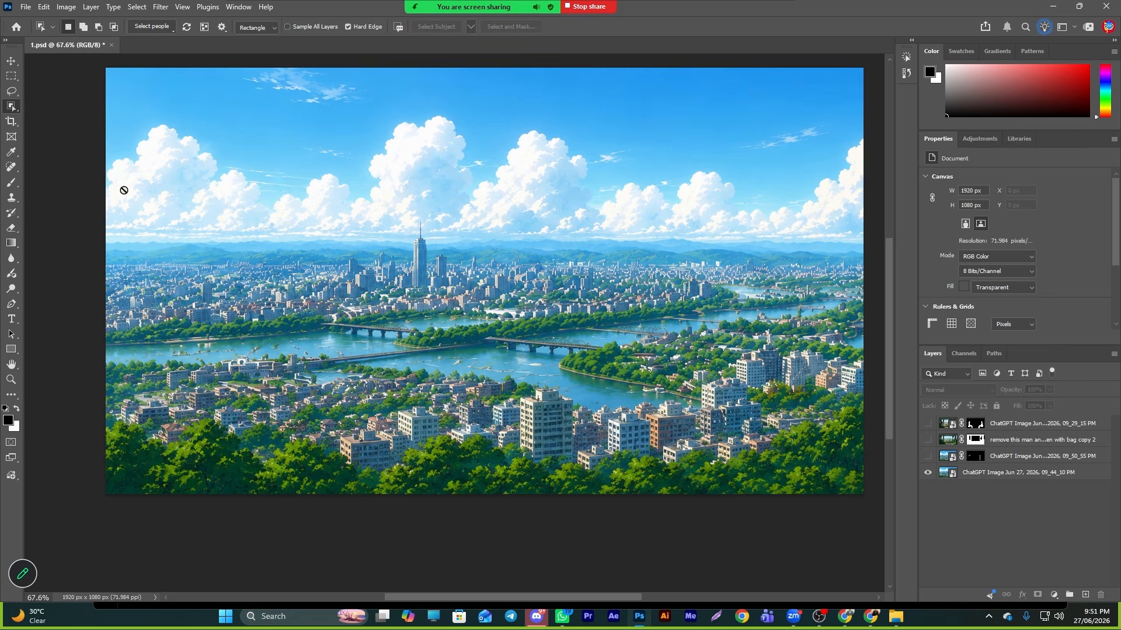
click(992, 472)
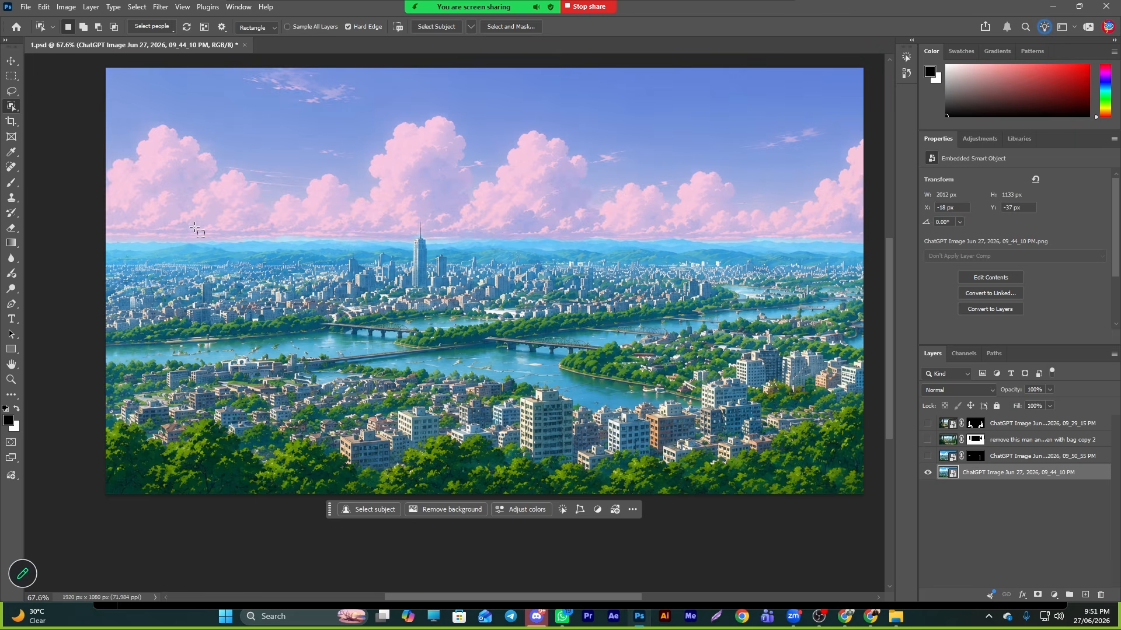
click(195, 226)
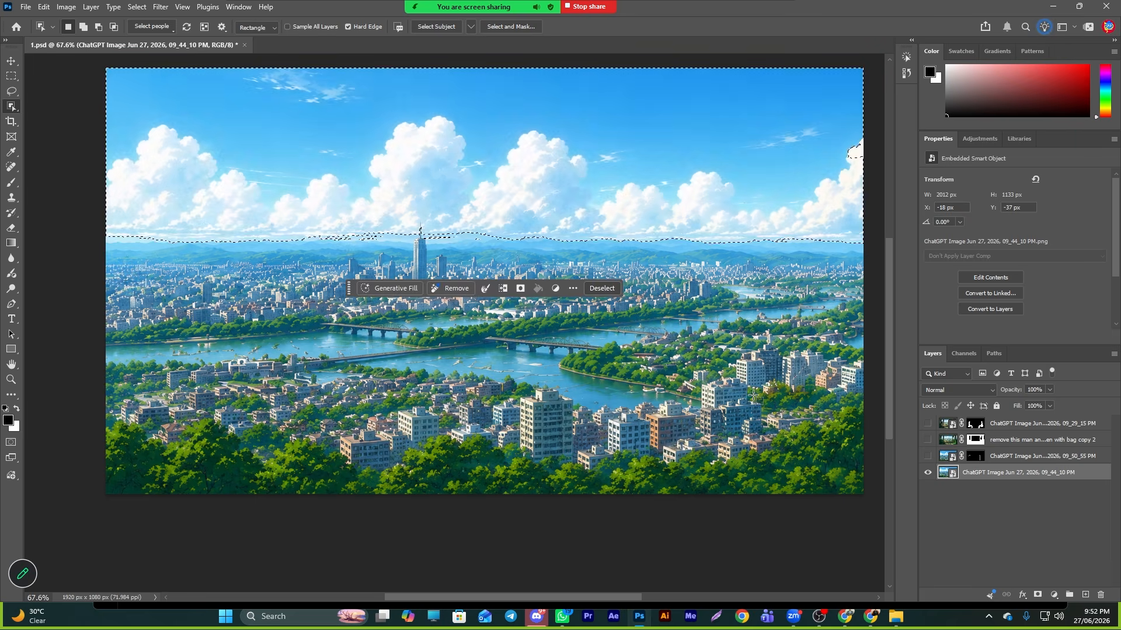
key(ctrl+j)
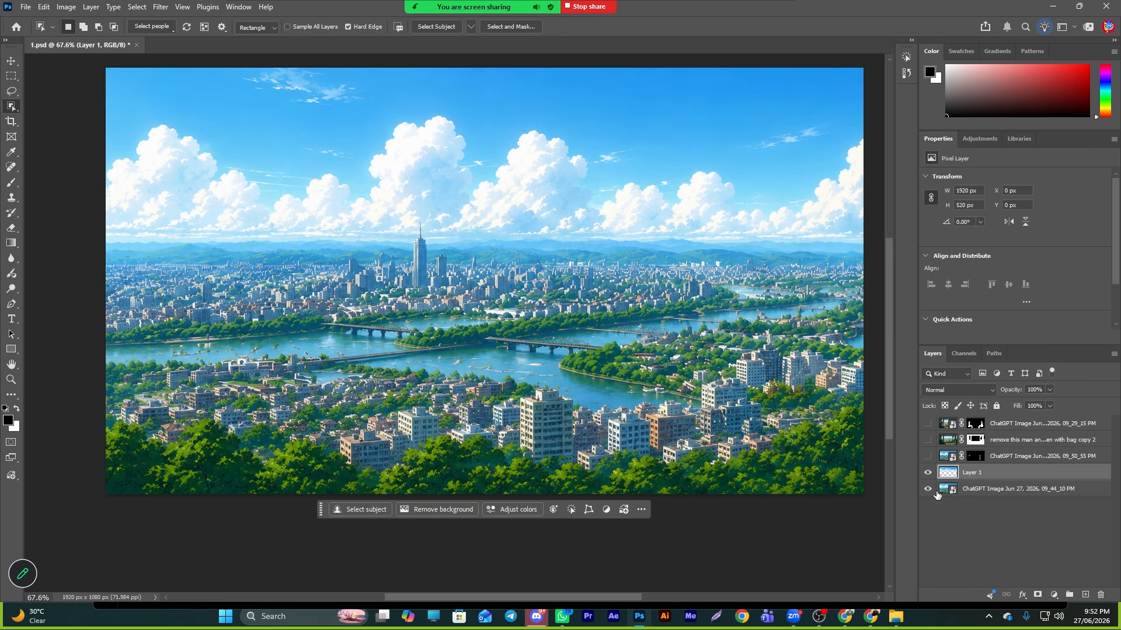
- Show all the hidden layers again over the new sky layer
click(928, 489)
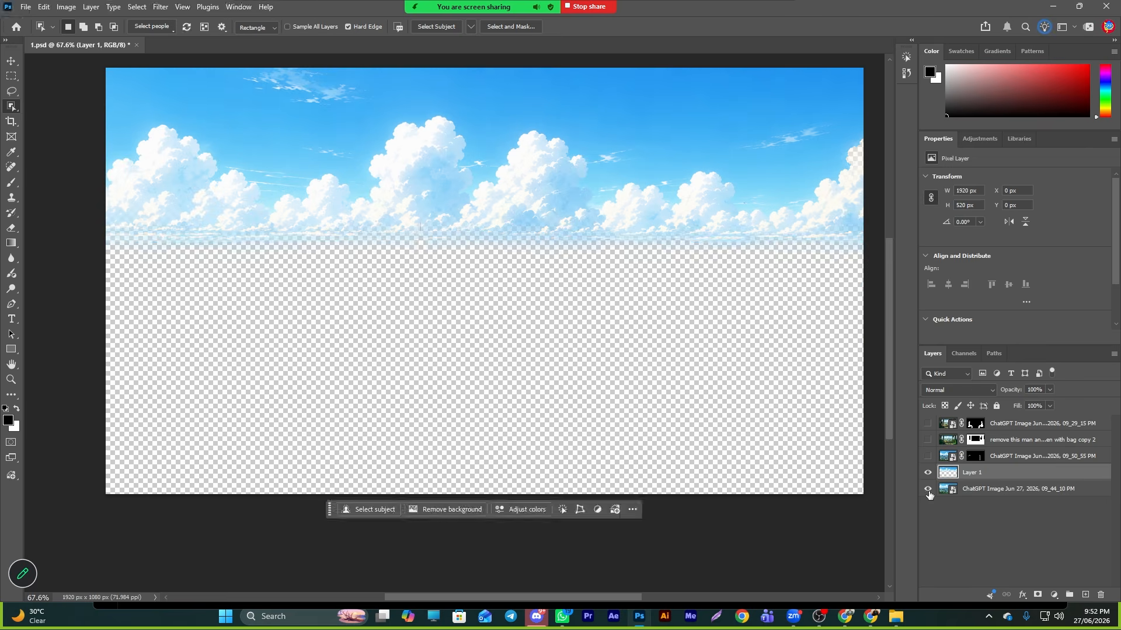
click(928, 490)
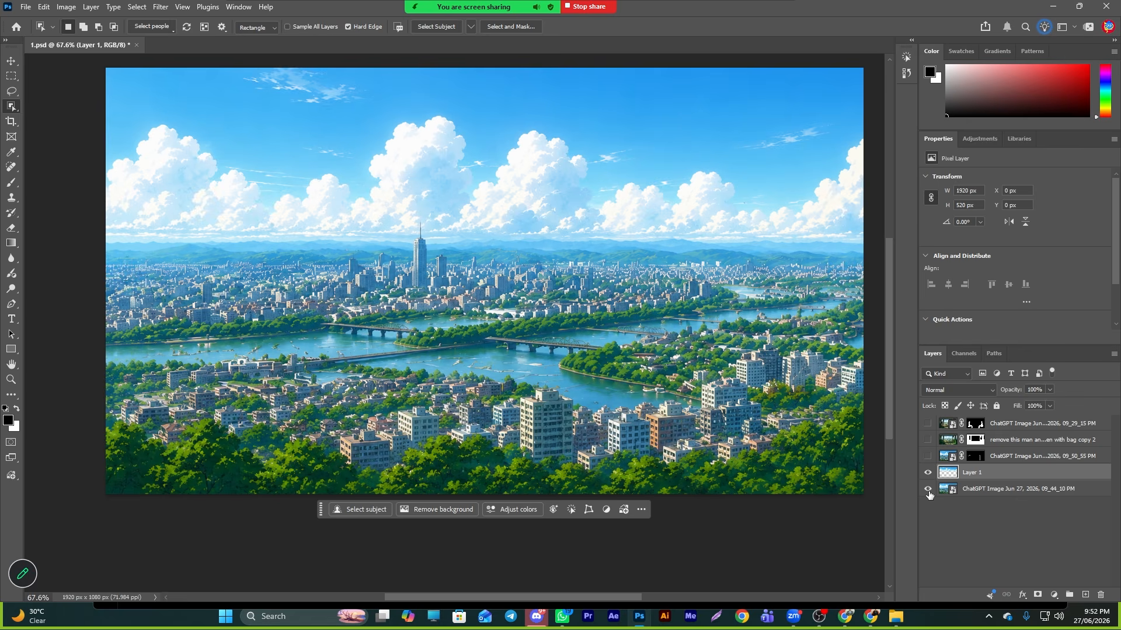
click(11, 61)
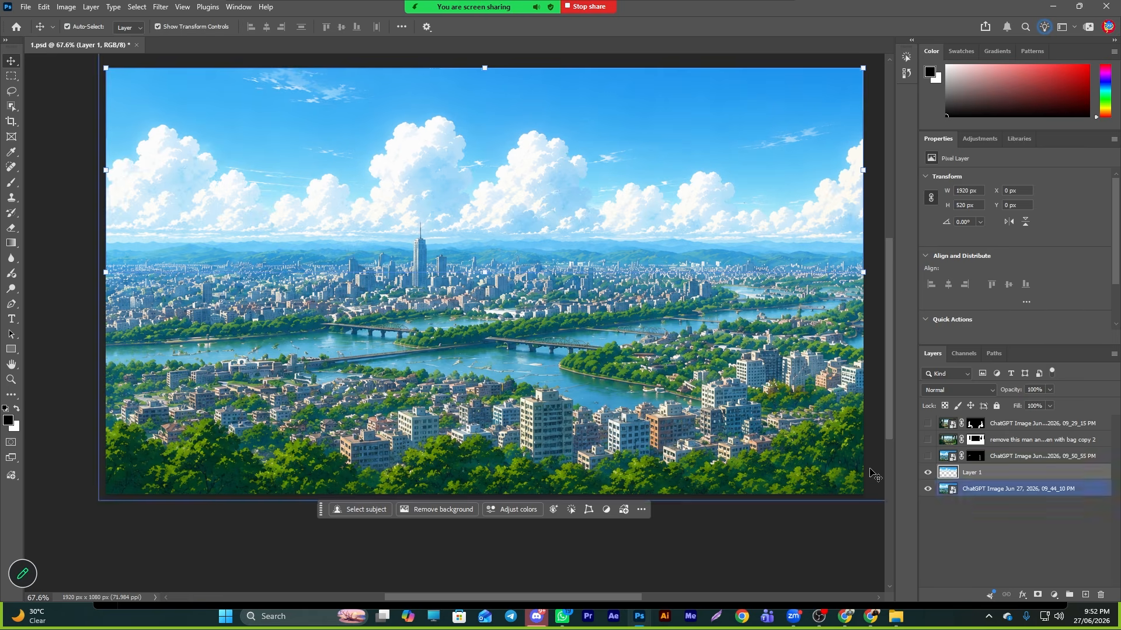
click(928, 456)
click(928, 424)
click(995, 519)
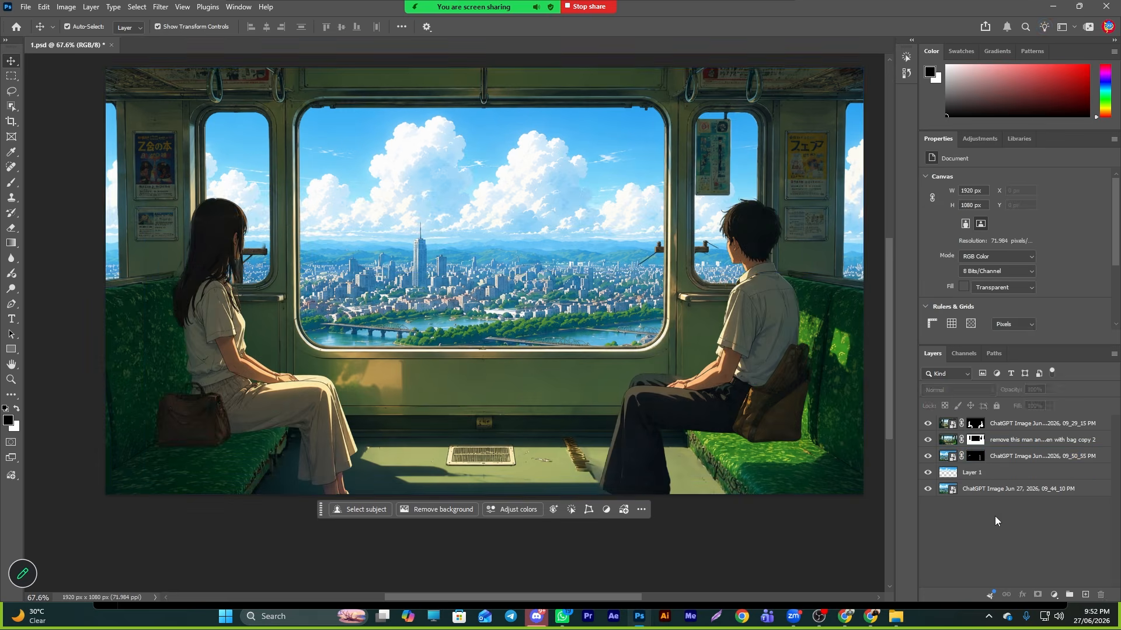
- Rename the top characters layer as 'man and women'
click(1002, 427)
click(928, 424)
click(928, 425)
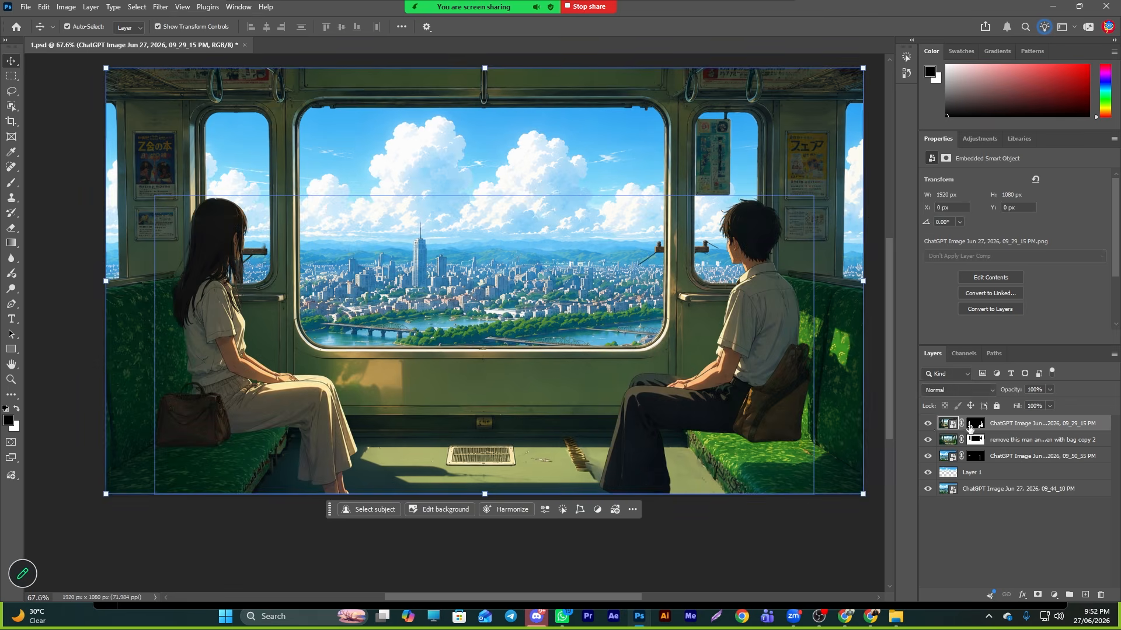
right_click(969, 430)
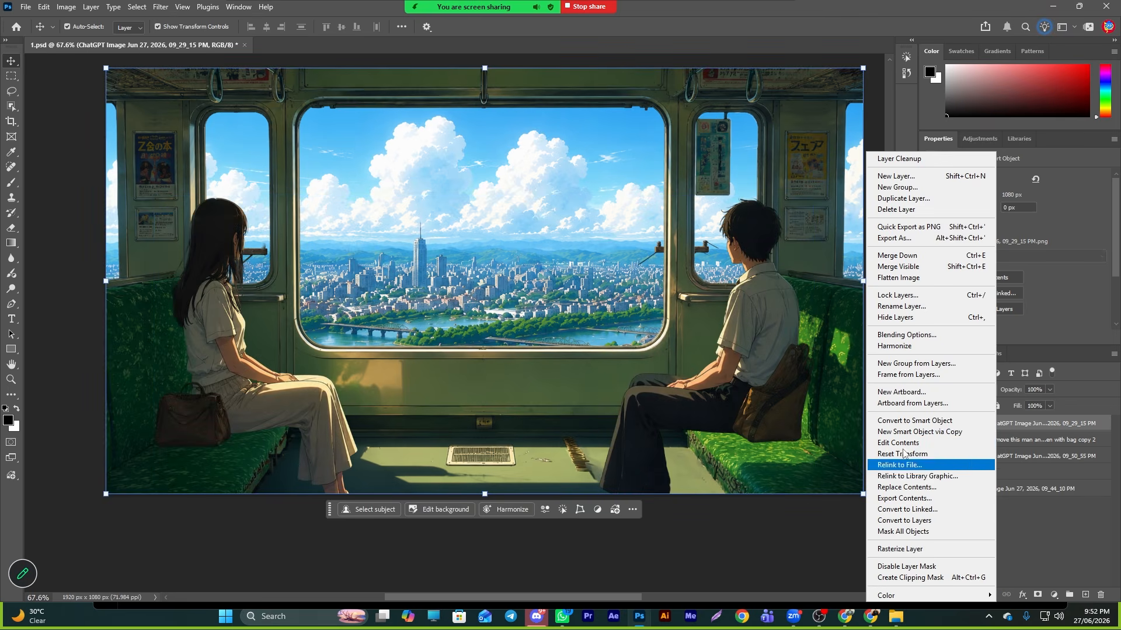
click(899, 306)
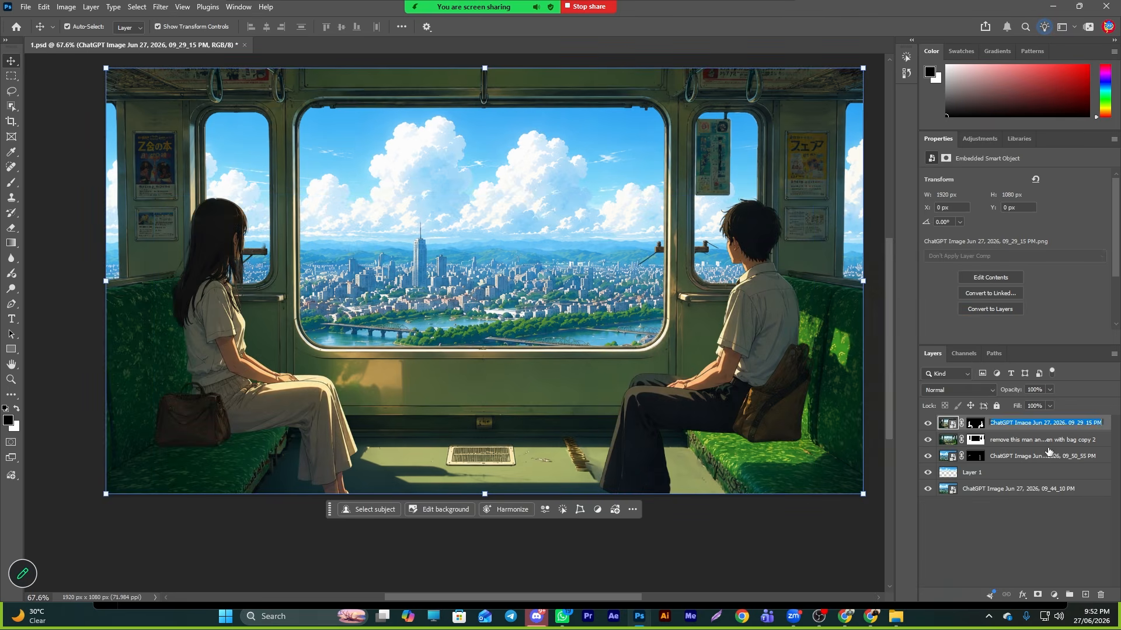
text(man and women)
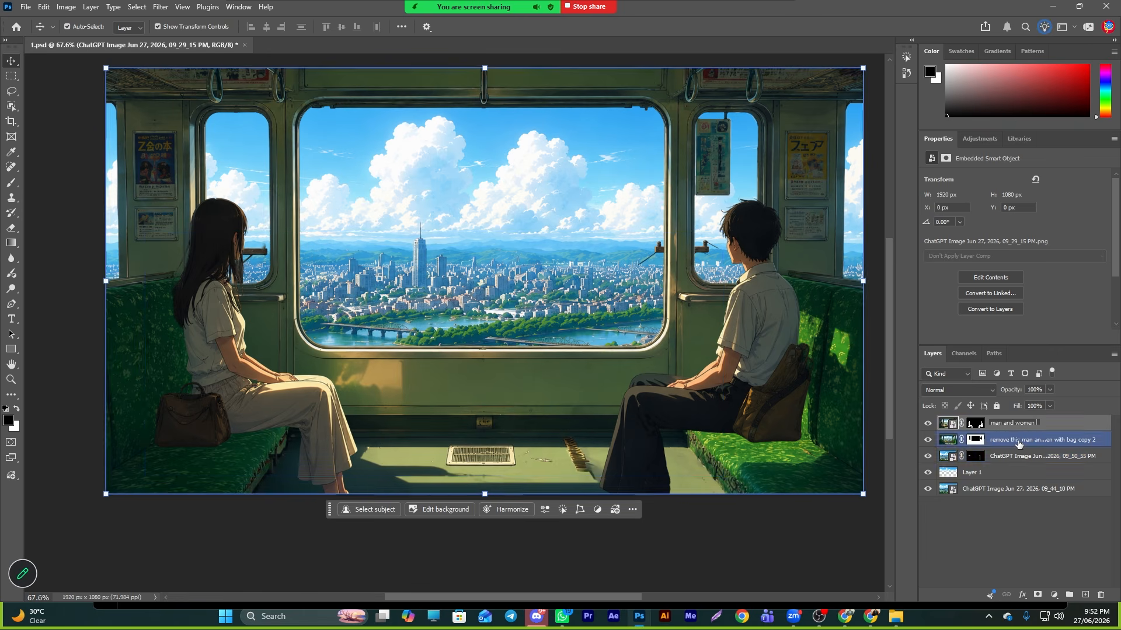
- Rename the second layer, the train interior, as 'trian bogy'
click(952, 445)
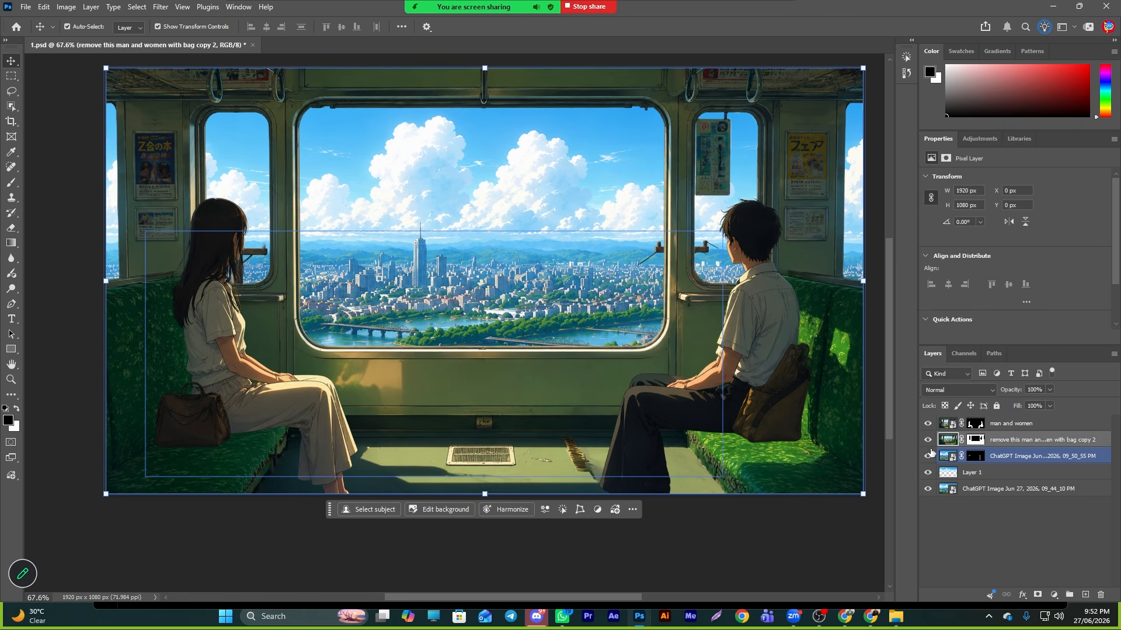
right_click(992, 441)
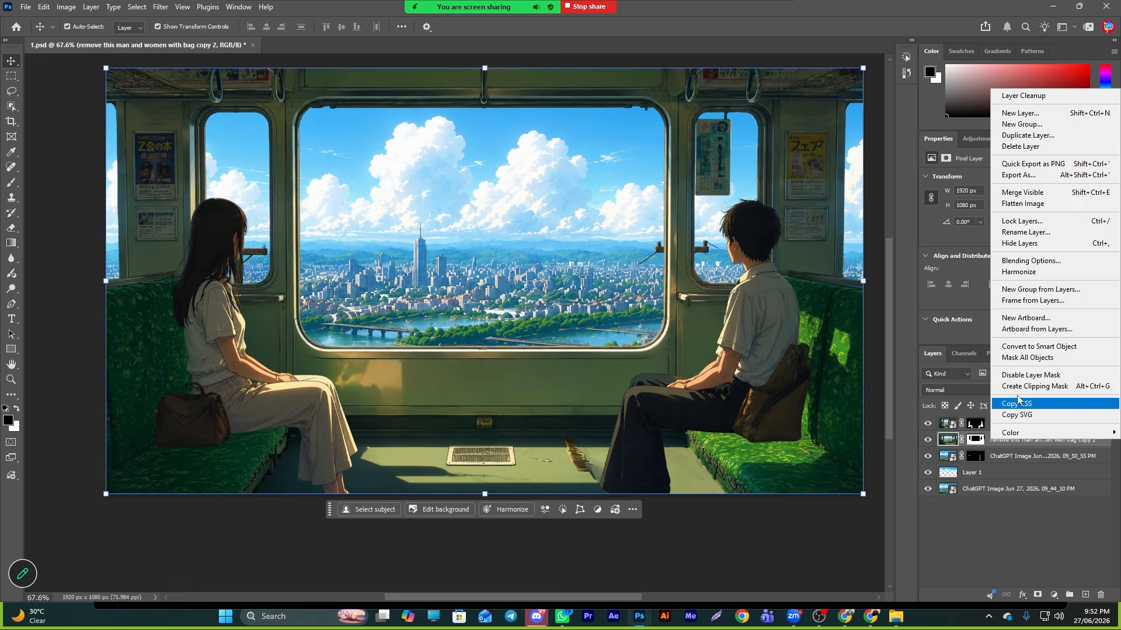
click(1005, 232)
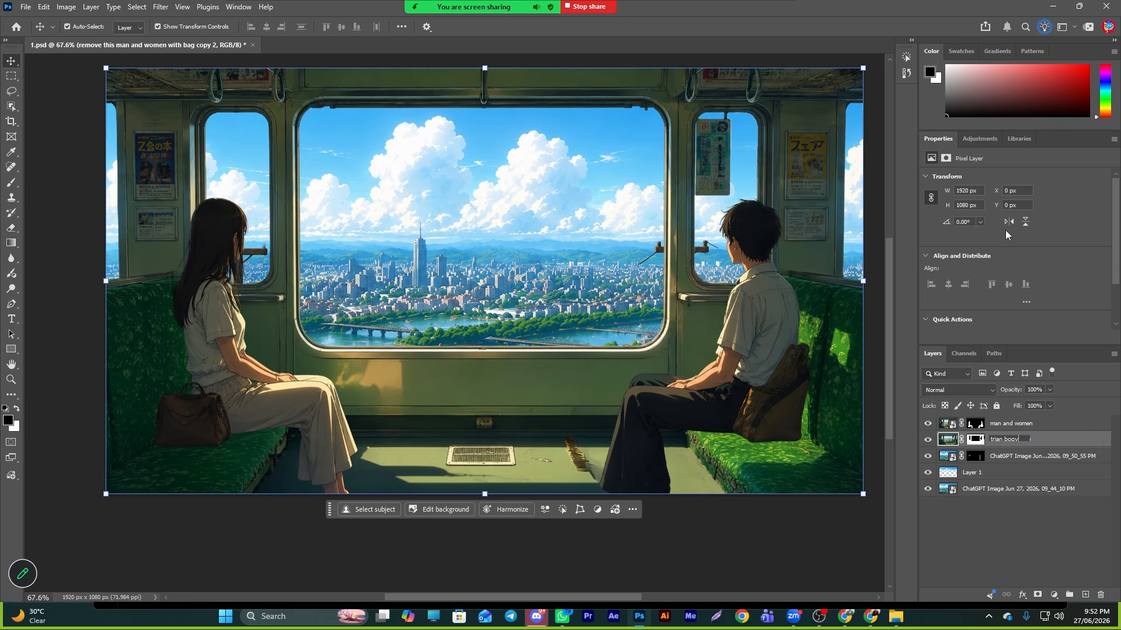
text(trian bogy)
click(949, 457)
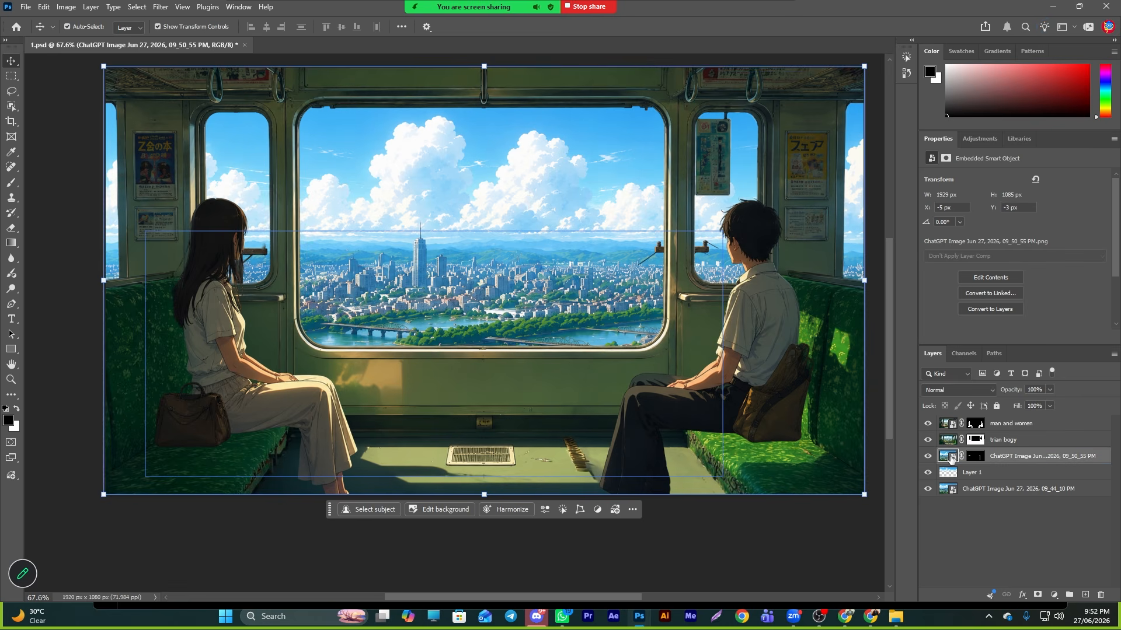
- Rename the third layer, the electric pillars, as 'piler'
click(927, 456)
click(927, 457)
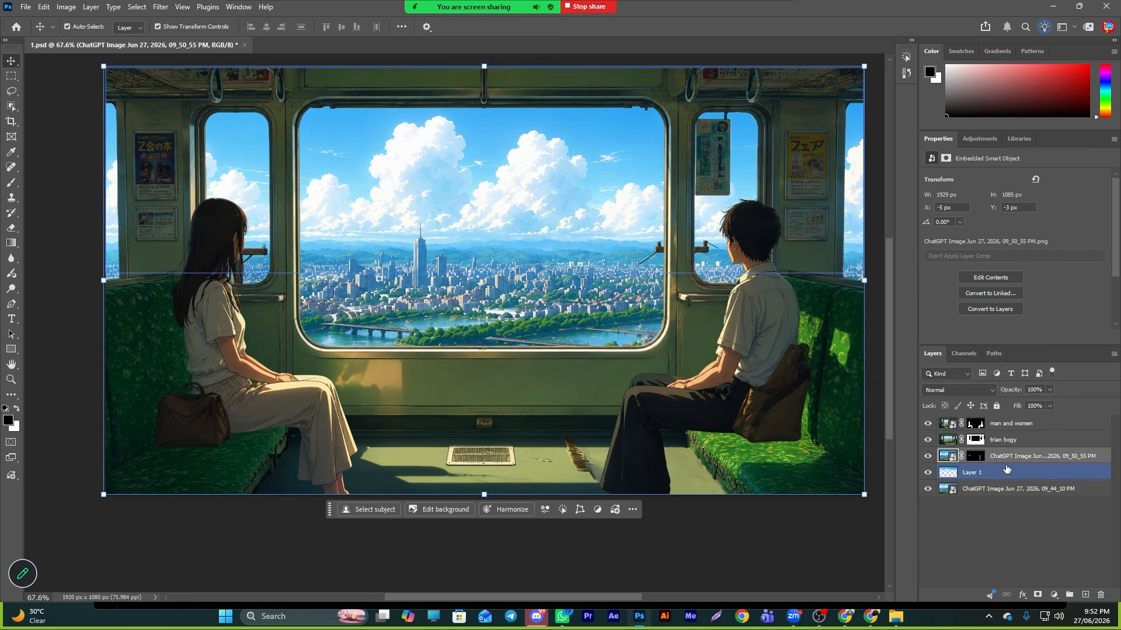
right_click(1008, 459)
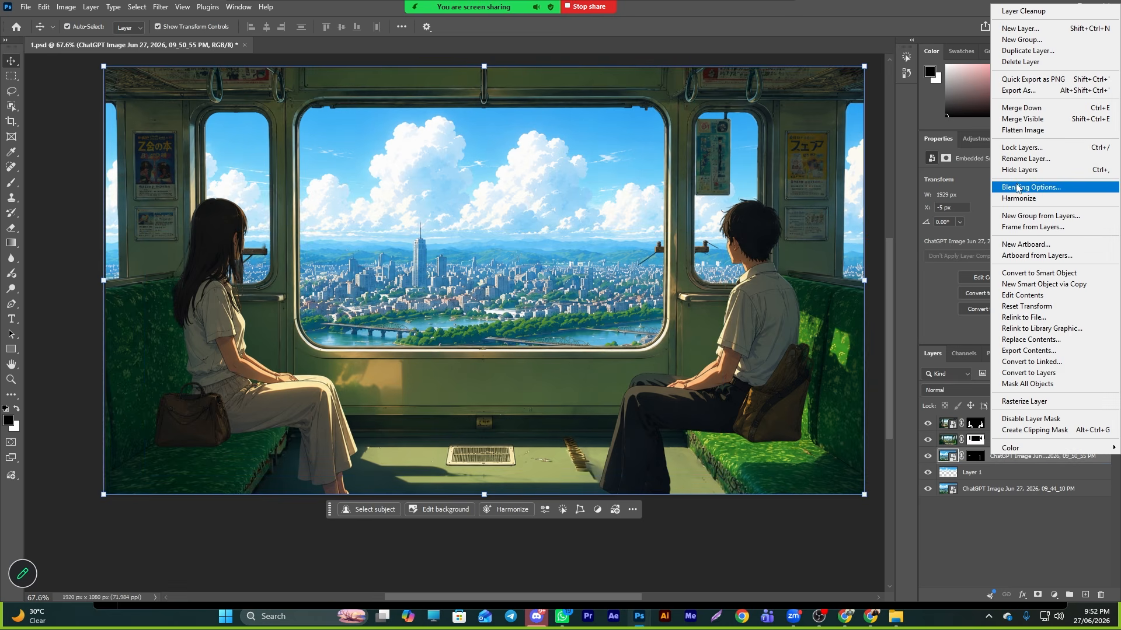
click(1015, 158)
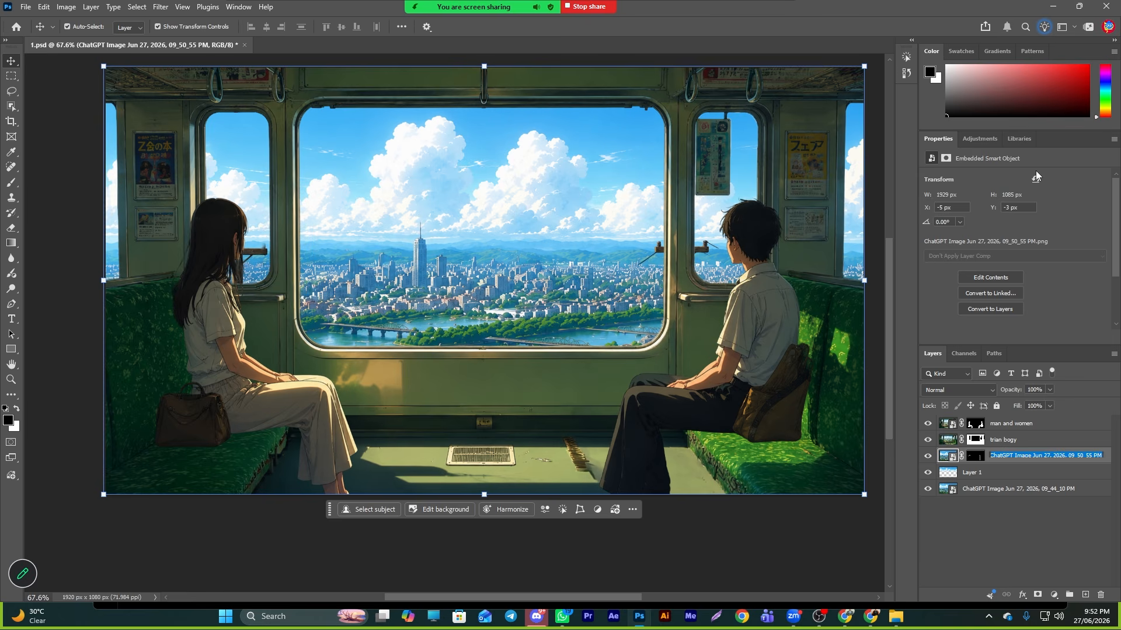
text(piler)
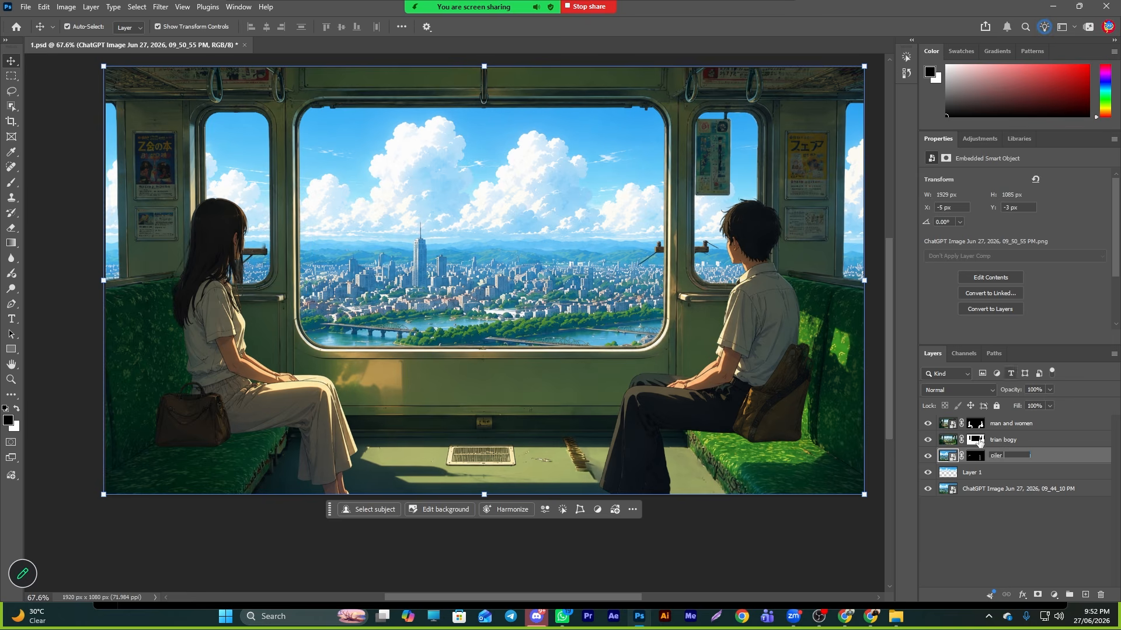
click(974, 475)
click(942, 554)
- Save the PSD file with Maximize Compatibility enabled
key(ctrl+s)
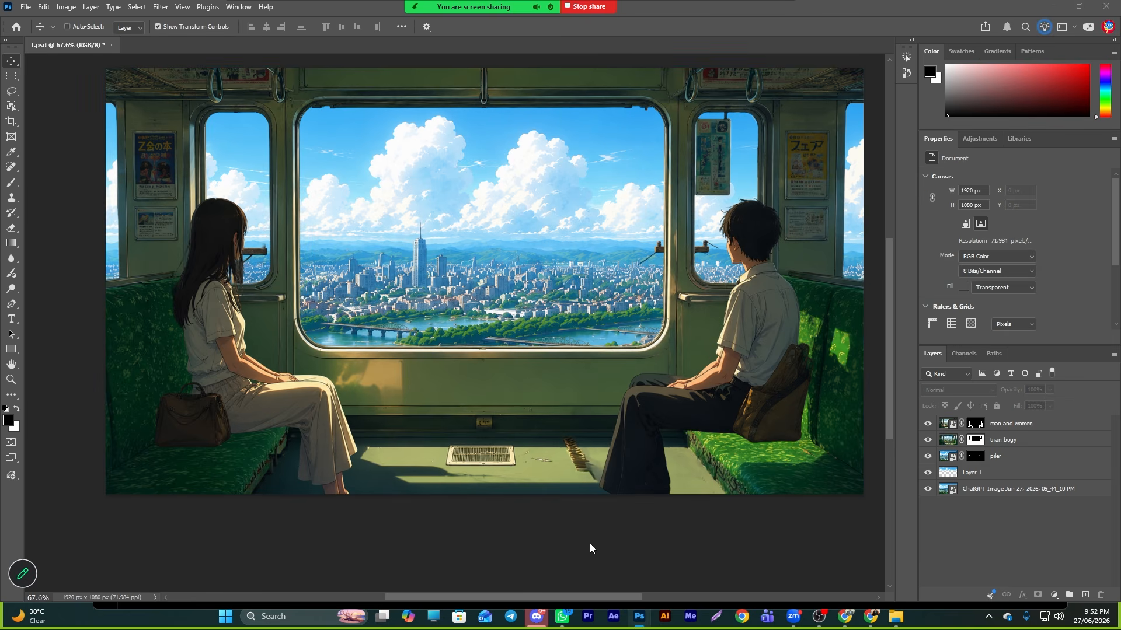
double_click(140, 124)
click(586, 309)
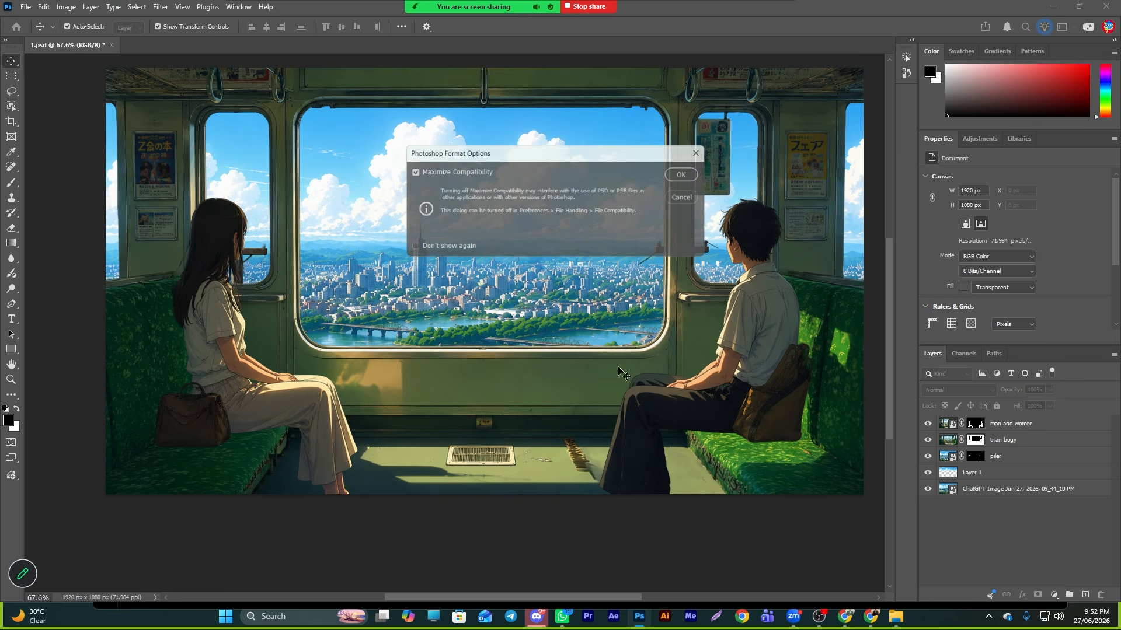
click(680, 174)
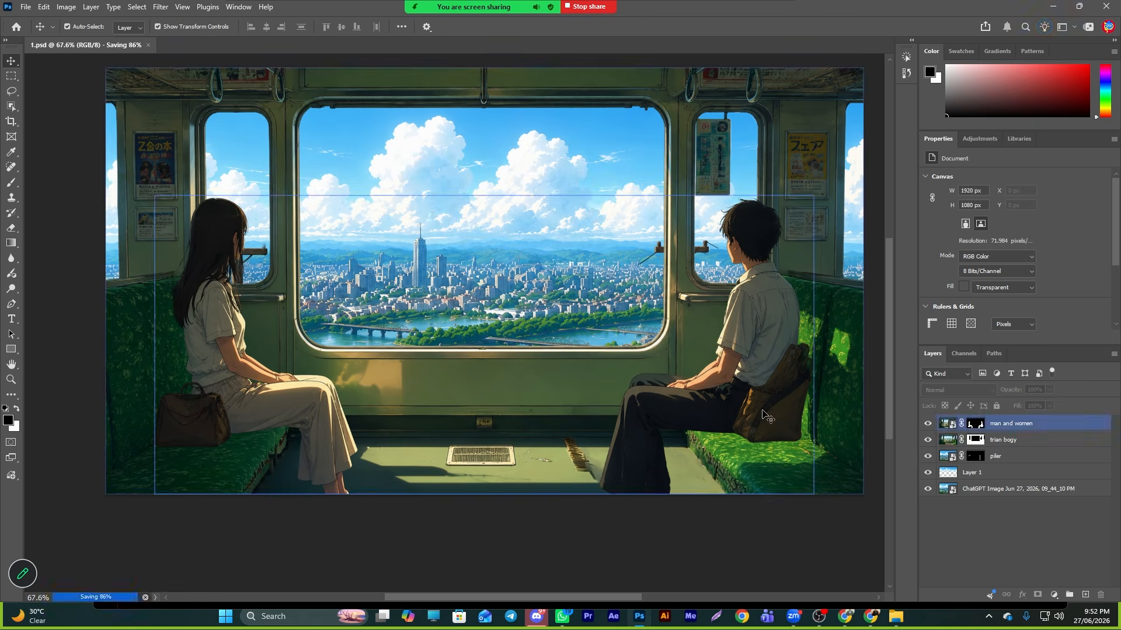
- Switch to After Effects and create a new HD 1920x1080, 24 fps composition
click(624, 615)
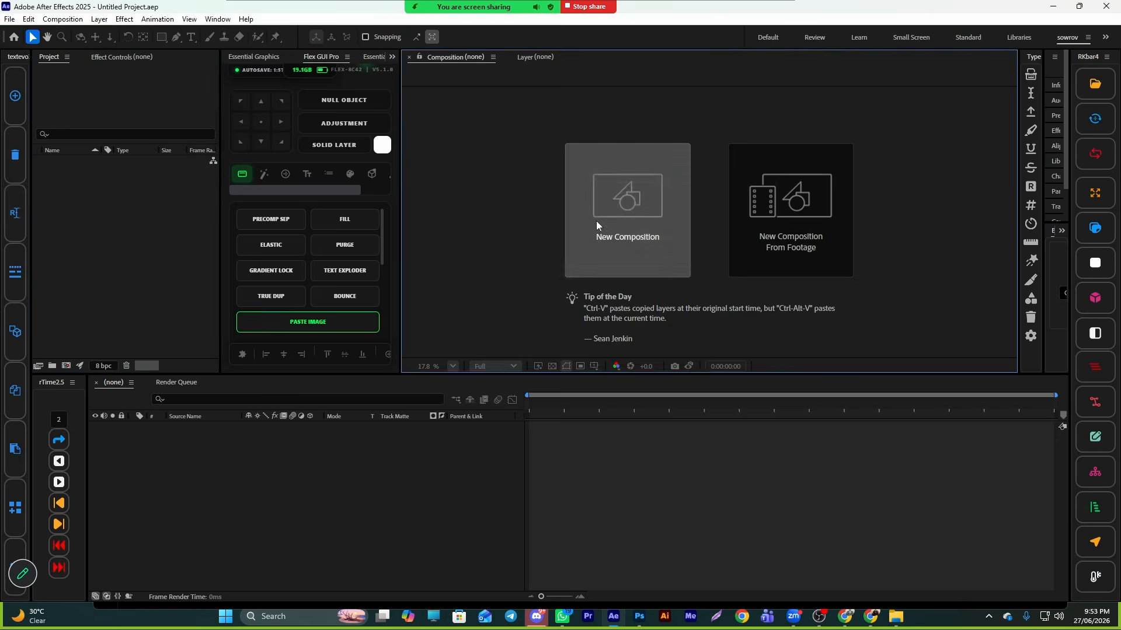
click(597, 222)
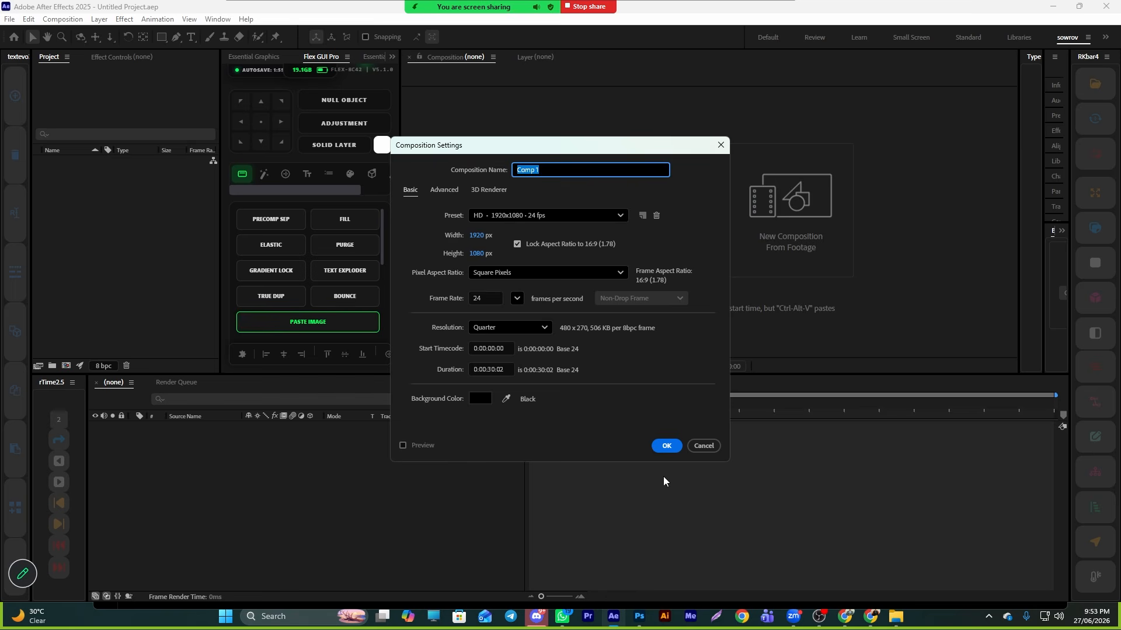
click(666, 448)
key(ctrl+z)
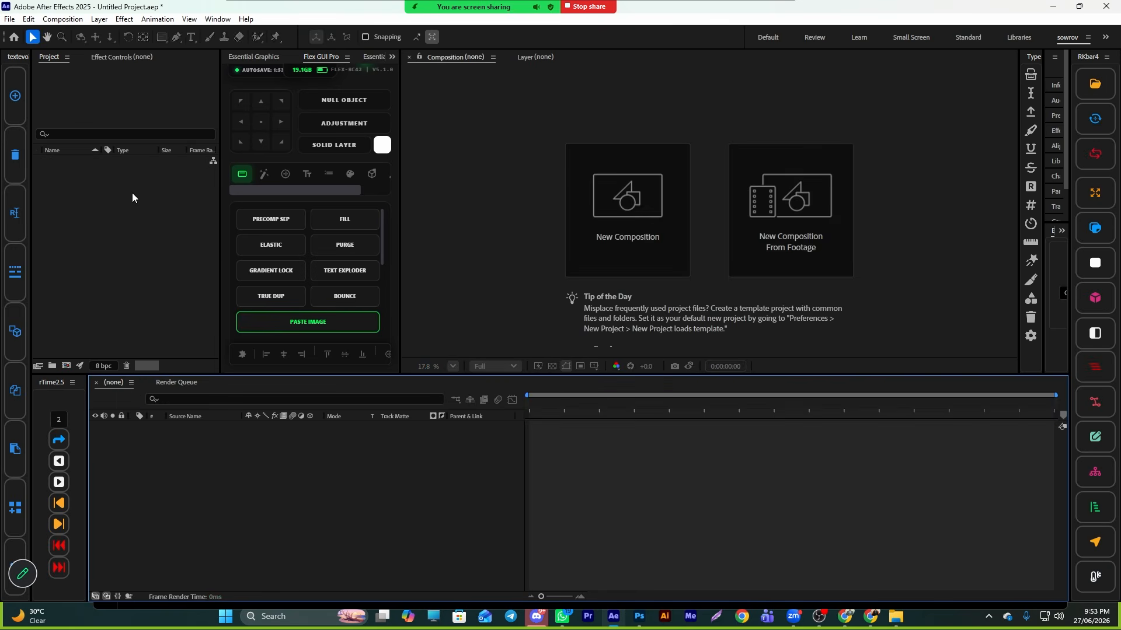
right_click(127, 192)
click(163, 200)
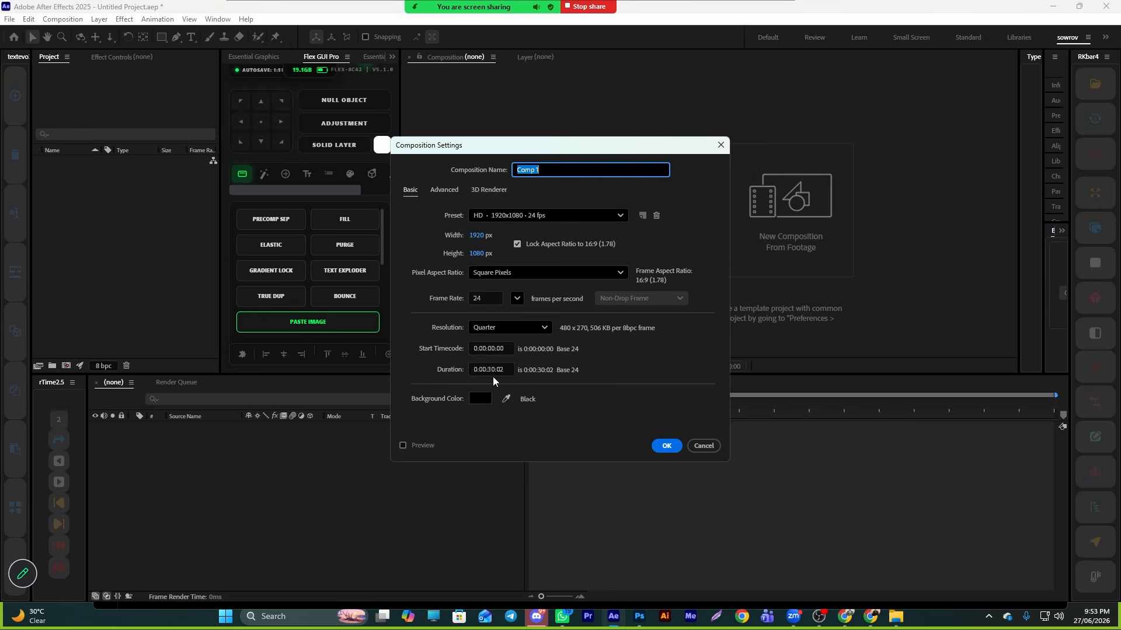
click(667, 447)
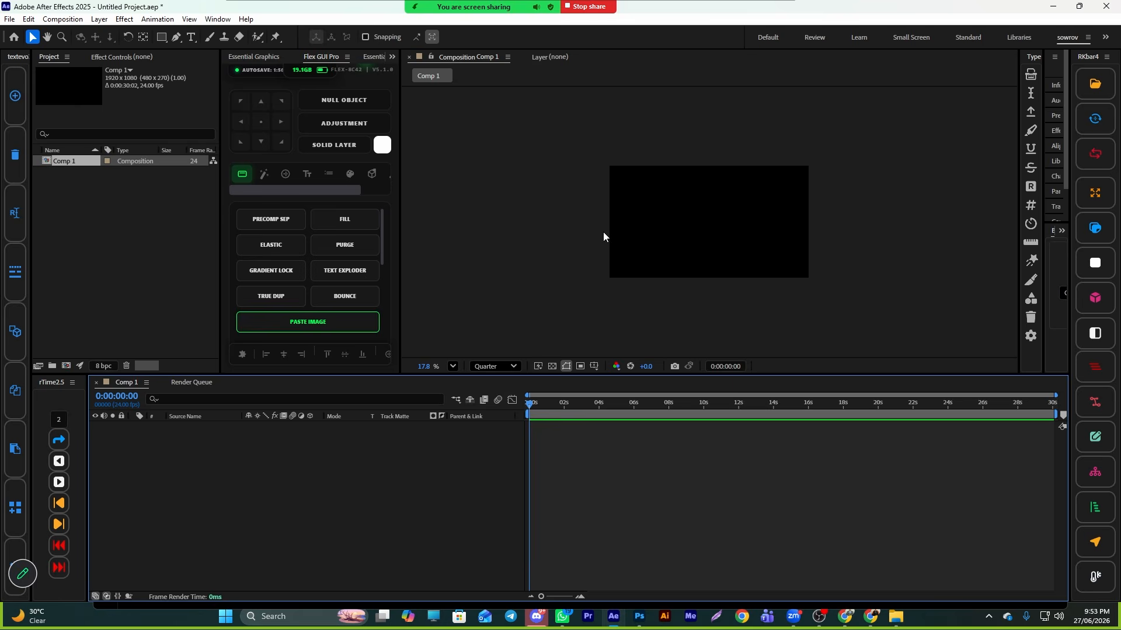
- Import 1.psd from the class 9 folder as a composition with editable layer styles
click(897, 616)
click(277, 413)
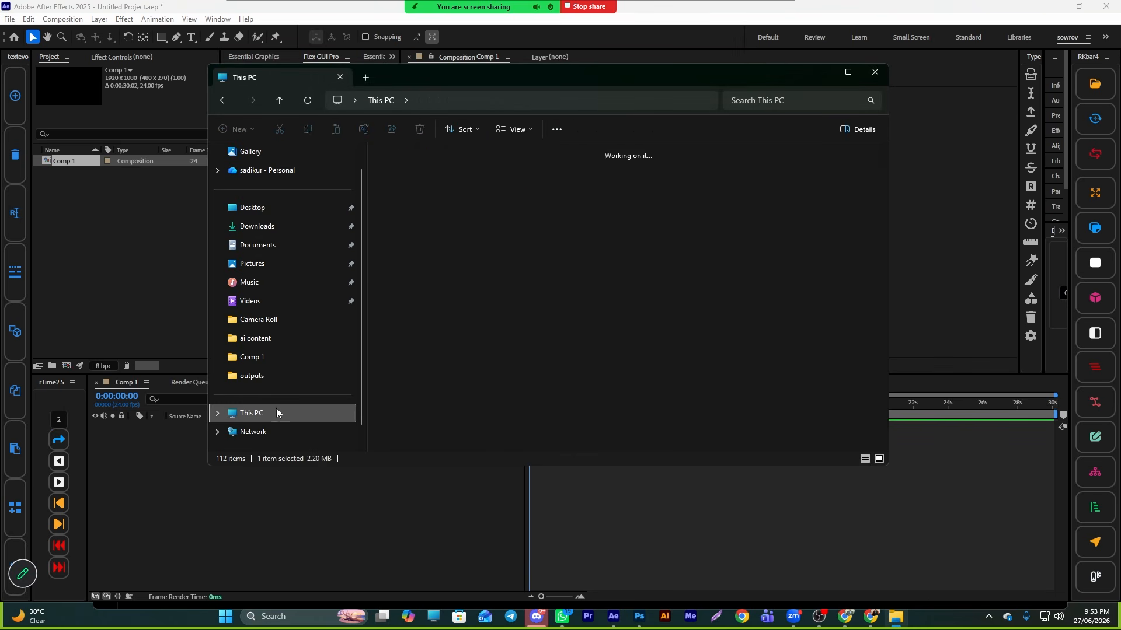
double_click(447, 218)
double_click(418, 185)
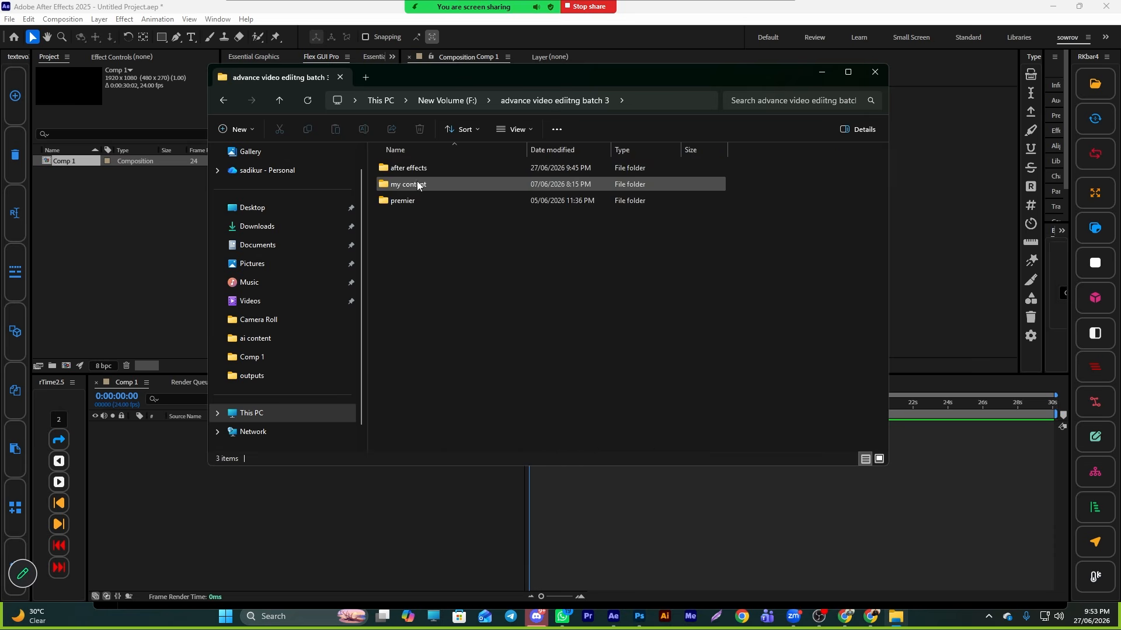
double_click(408, 168)
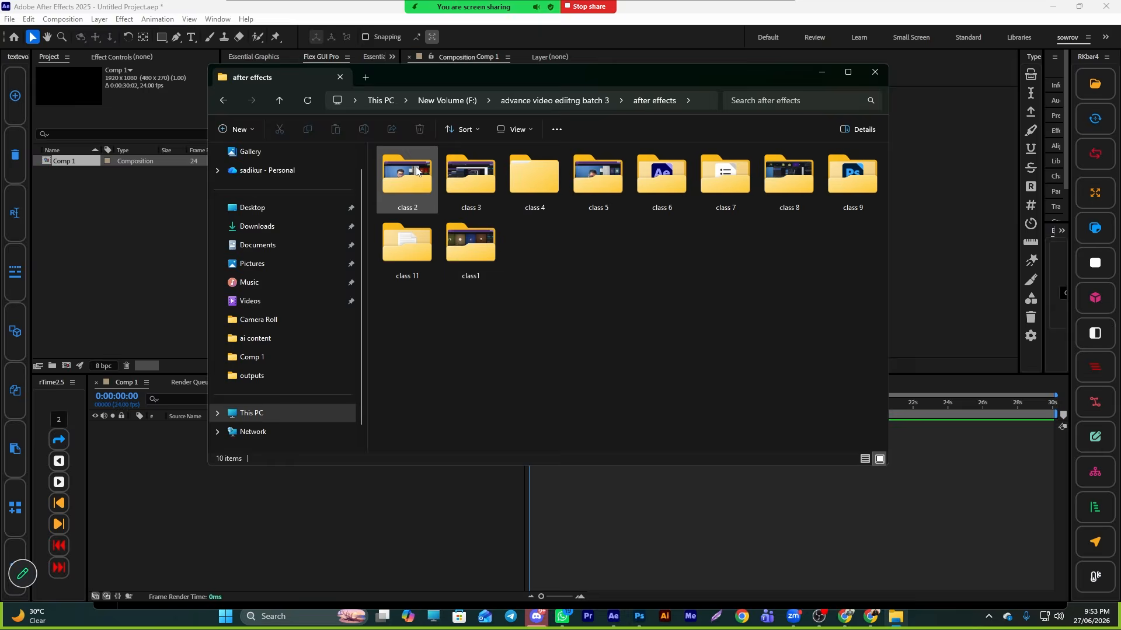
double_click(845, 189)
drag(428, 179, 75, 226)
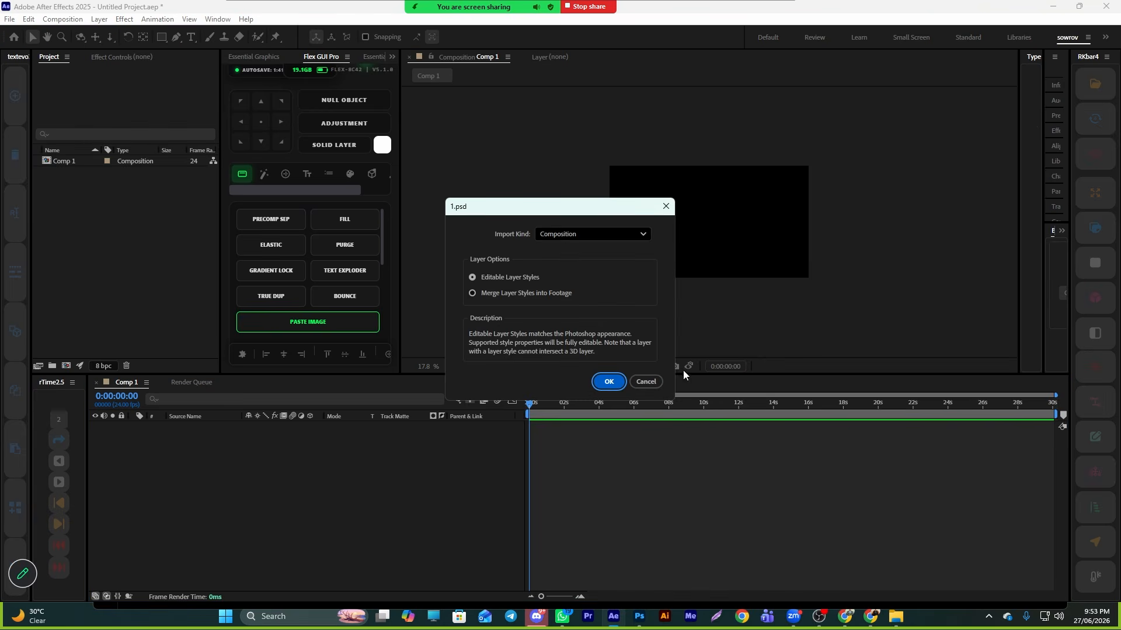
click(608, 381)
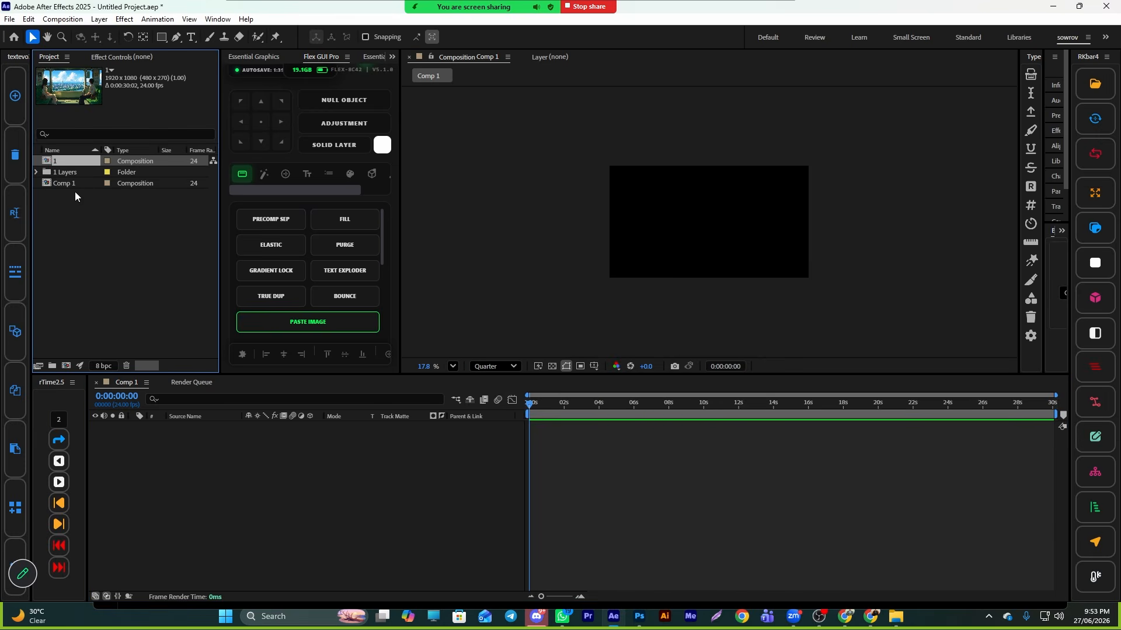
- Place the imported '1' composition into Comp 1 and un-precompose it into separate layers
click(62, 184)
click(64, 164)
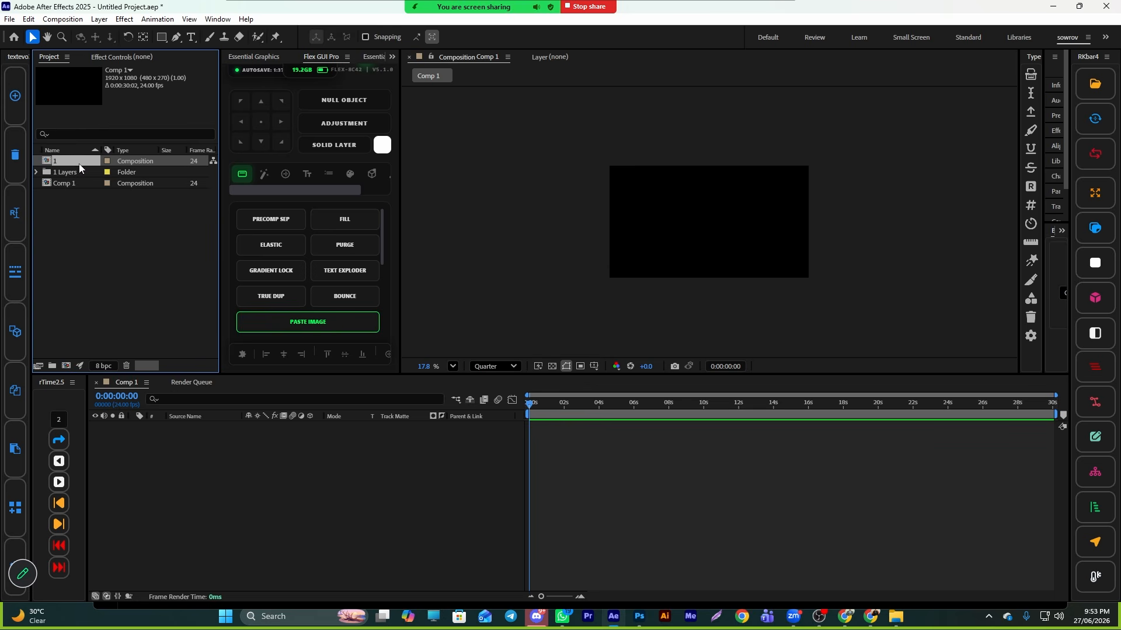
drag(195, 482, 195, 480)
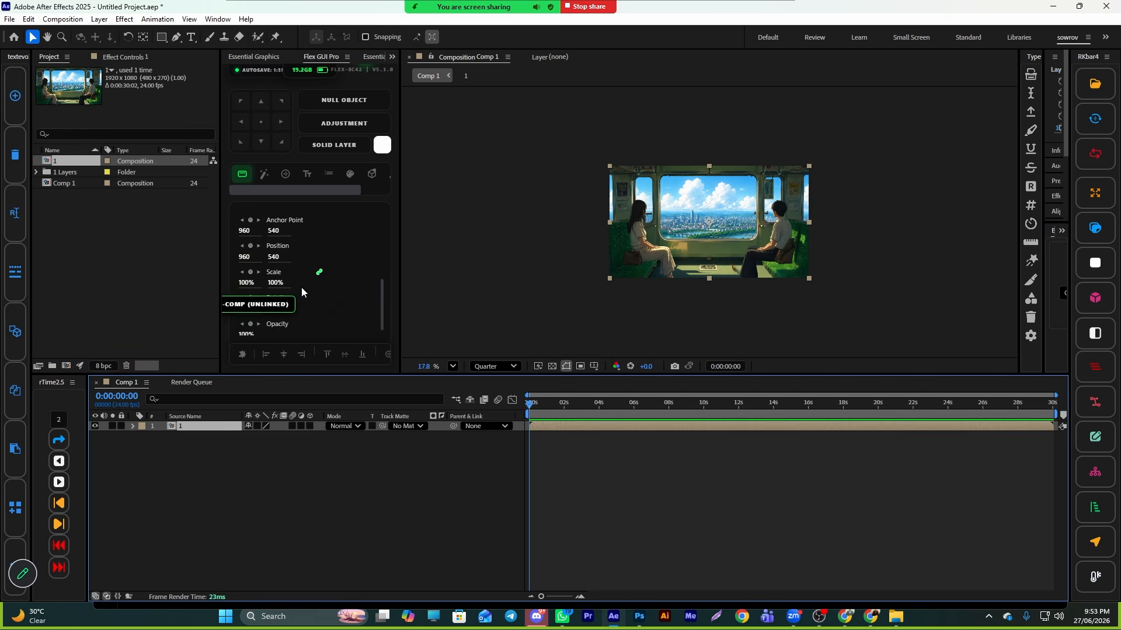
click(332, 314)
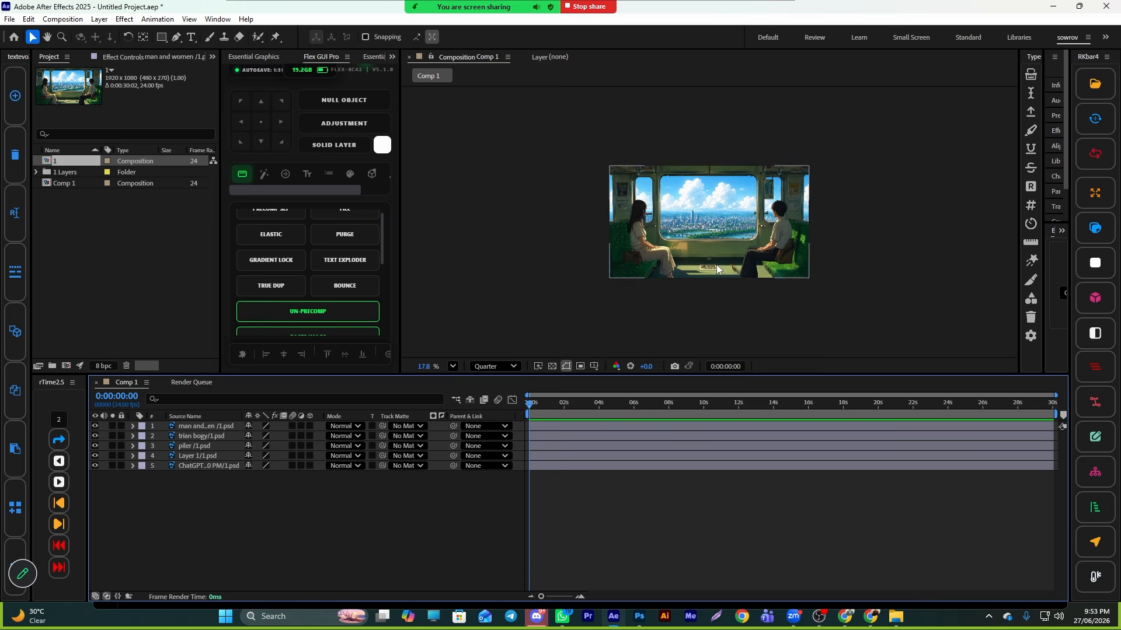
- Set the composition preview resolution to Full
scroll(712, 264, up, 4)
key(h)
drag(727, 216, 717, 251)
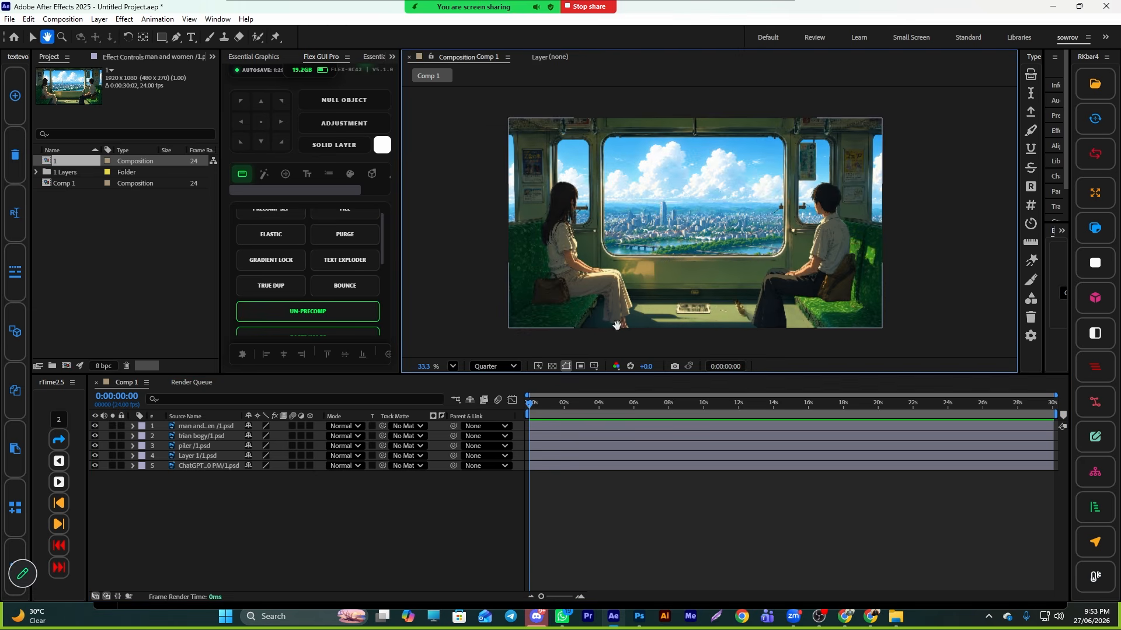
key(v)
click(491, 366)
click(491, 402)
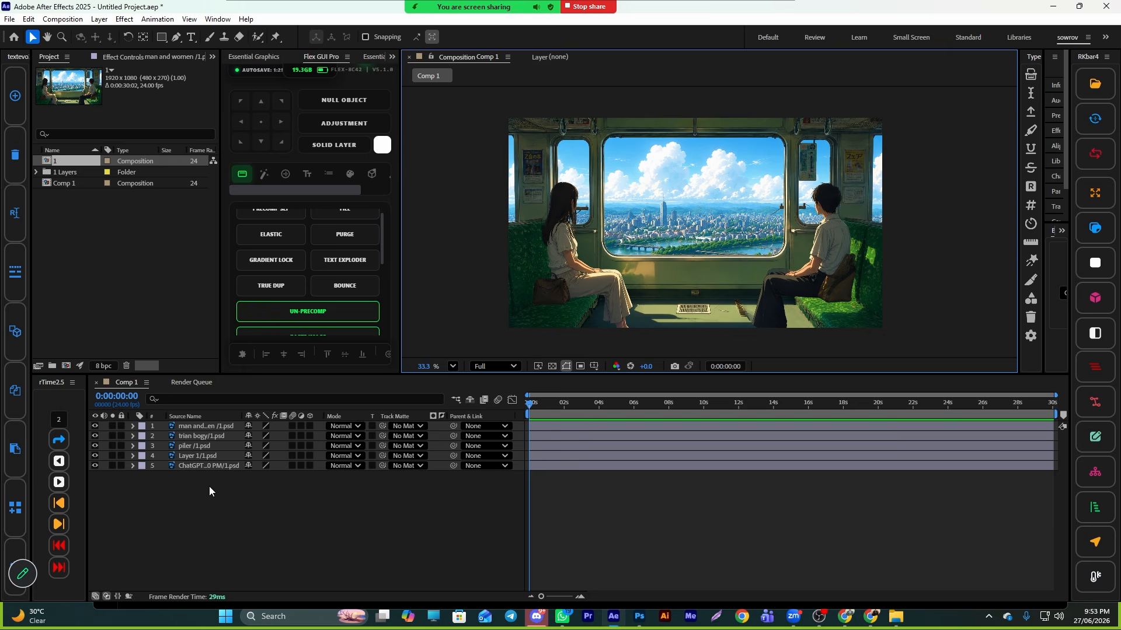
- Try moving the bottom background layer in the viewer
click(206, 465)
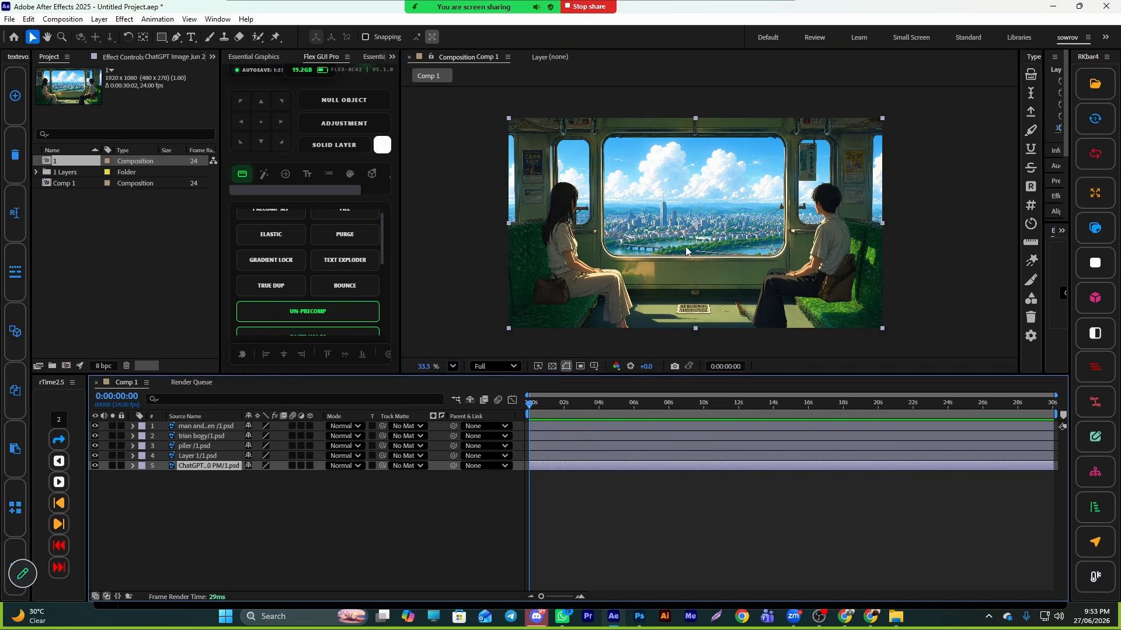
drag(688, 252, 686, 288)
key(ctrl+z)
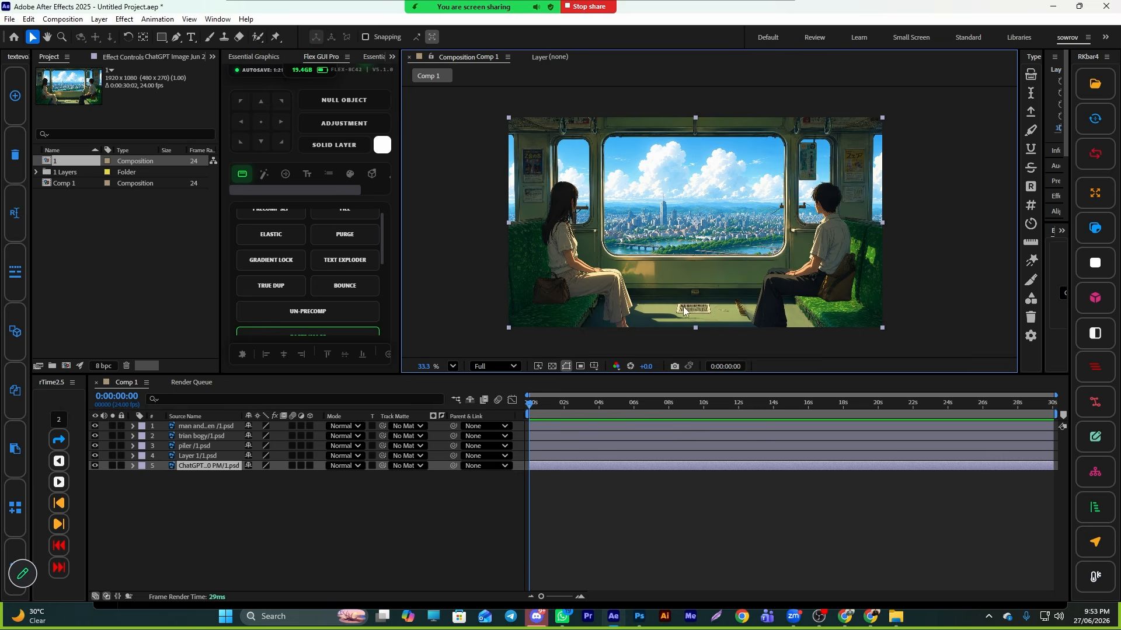
- Rename the bottom layer as 'backround'
right_click(235, 473)
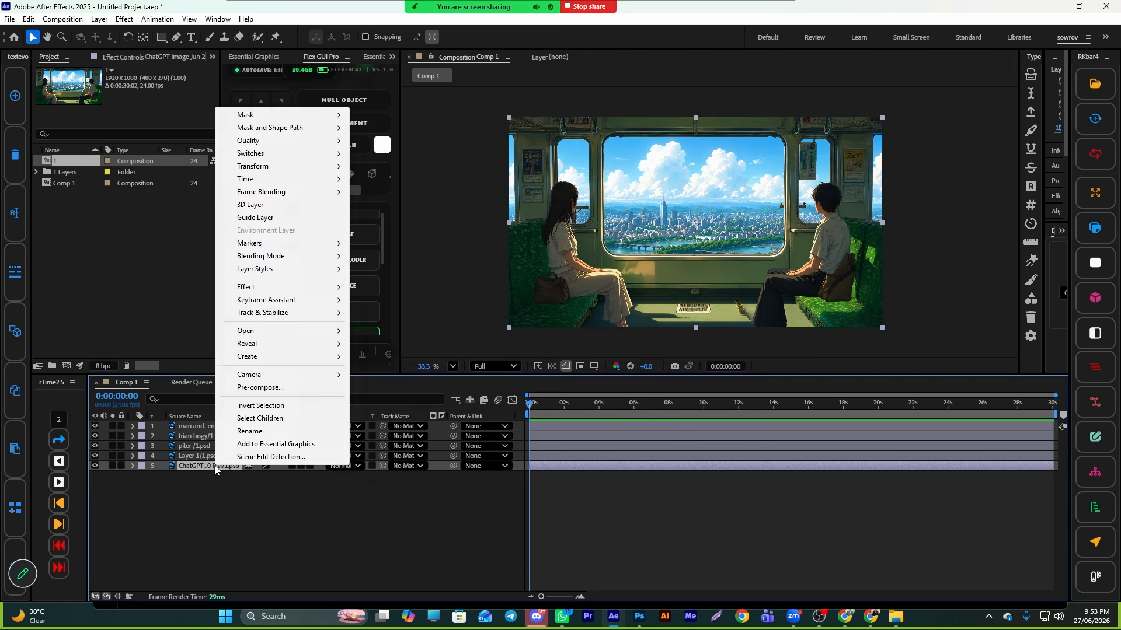
click(249, 430)
text(backround)
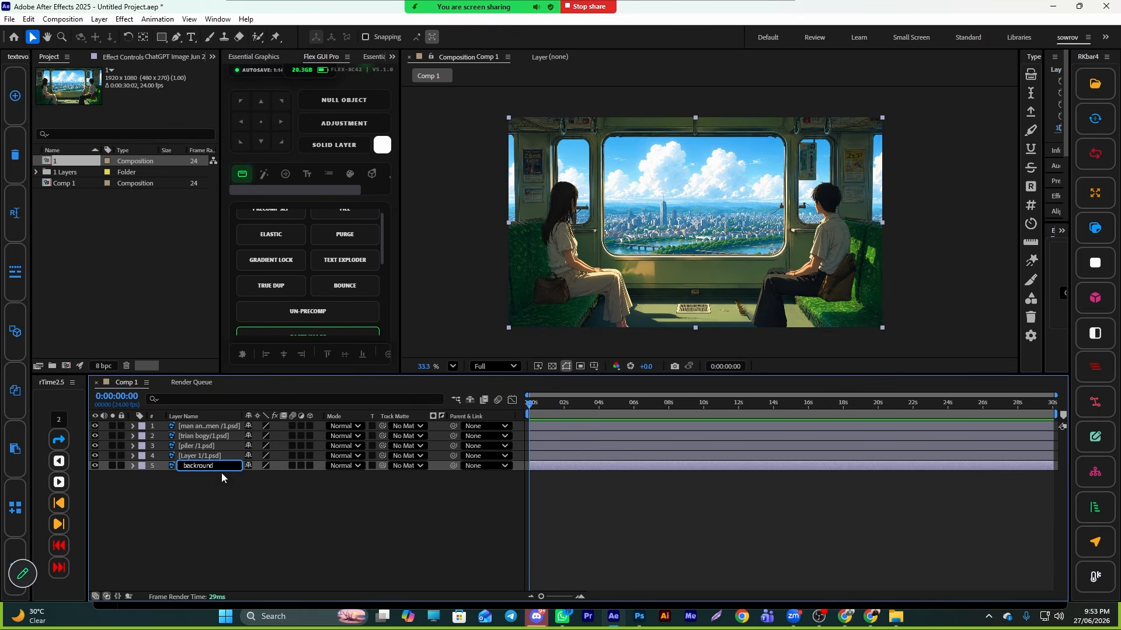
click(195, 502)
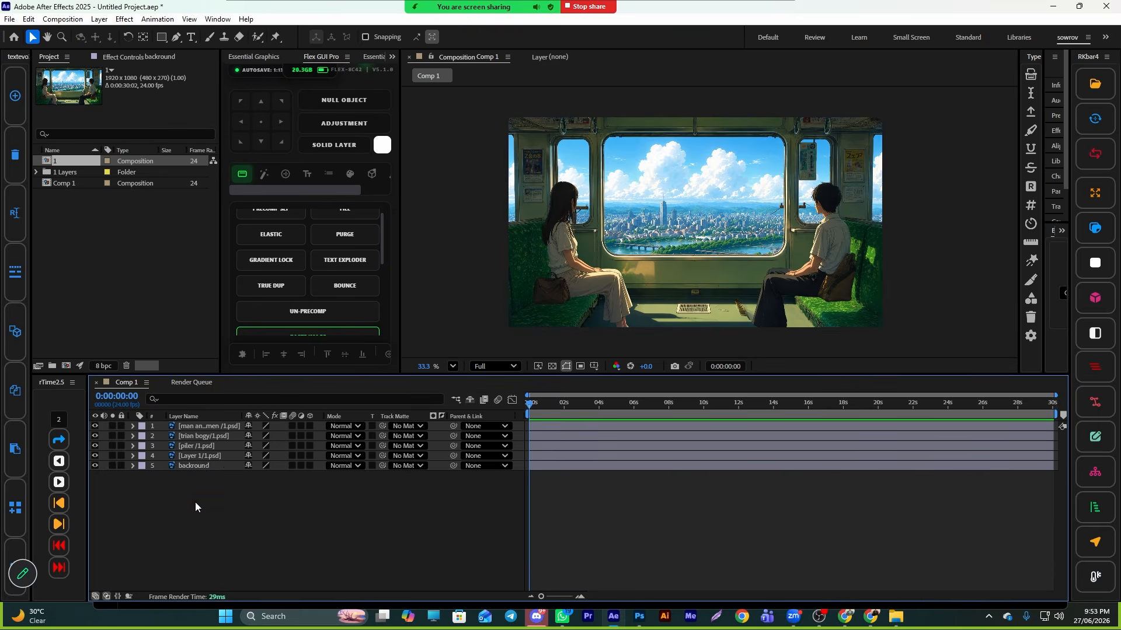
- Try moving the 'Layer 1' sky layer in the viewer
click(204, 458)
right_click(209, 458)
click(393, 526)
click(541, 458)
drag(748, 181, 727, 218)
key(ctrl+z)
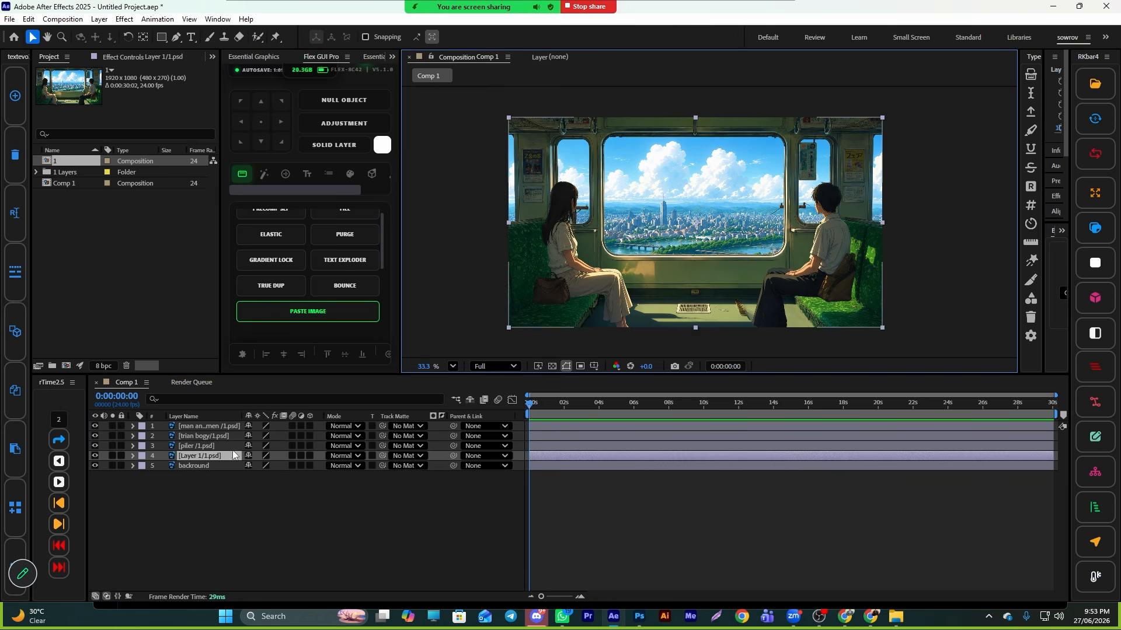
- Rename the 'Layer 1' layer as 'sky'
right_click(196, 461)
click(230, 425)
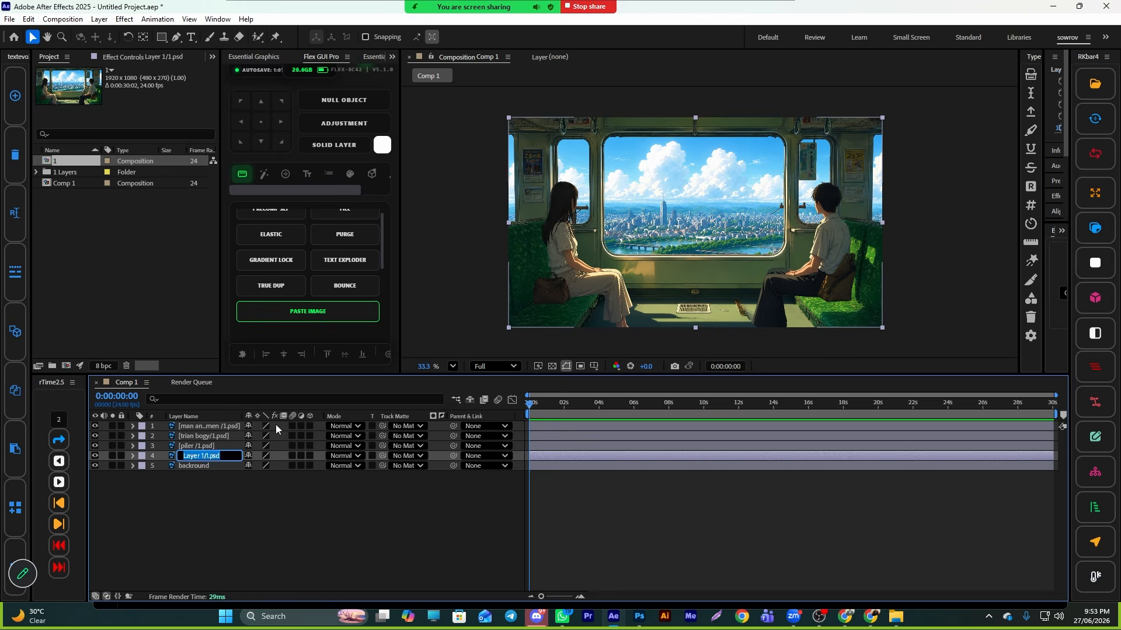
text(sky)
click(244, 488)
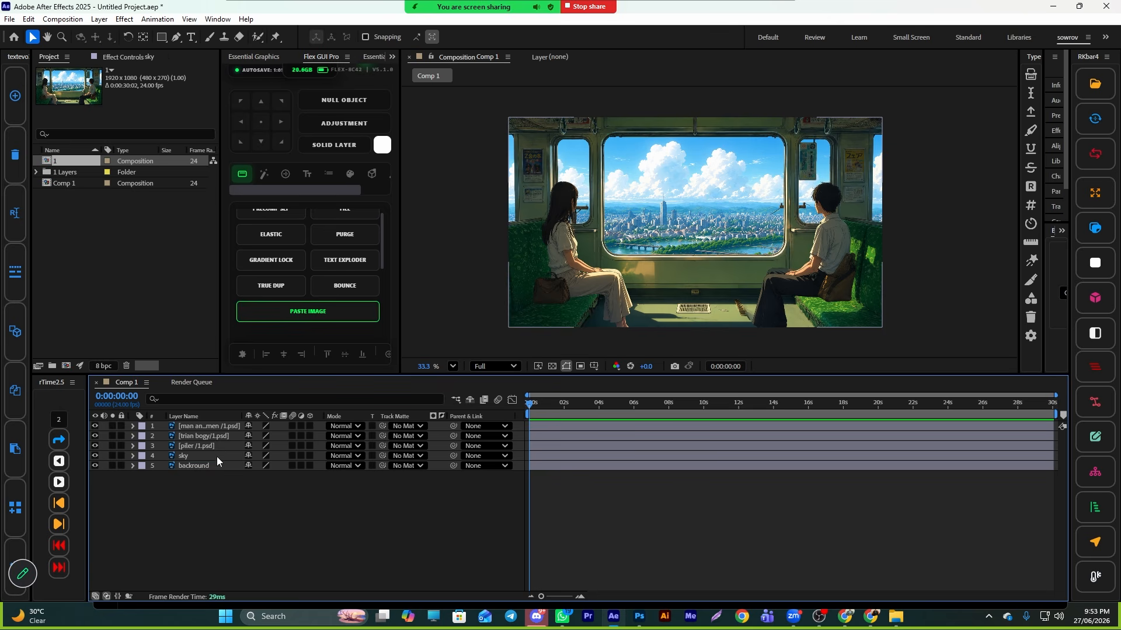
- Duplicate the 'man and women' layer and try moving the copy in the viewer
click(210, 445)
click(207, 437)
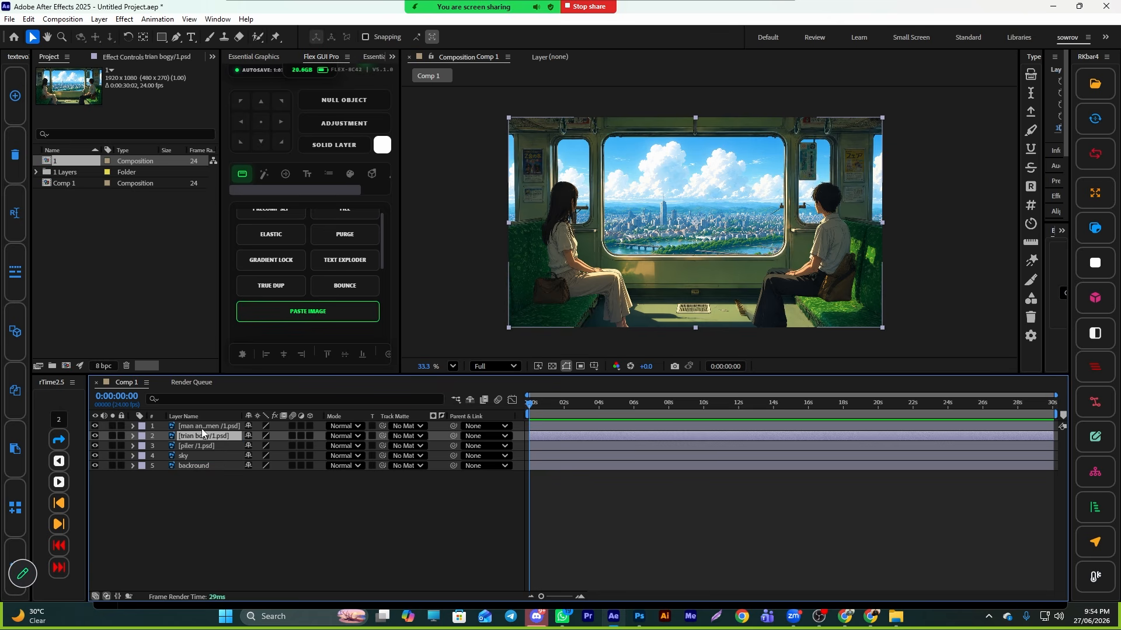
click(207, 428)
click(640, 484)
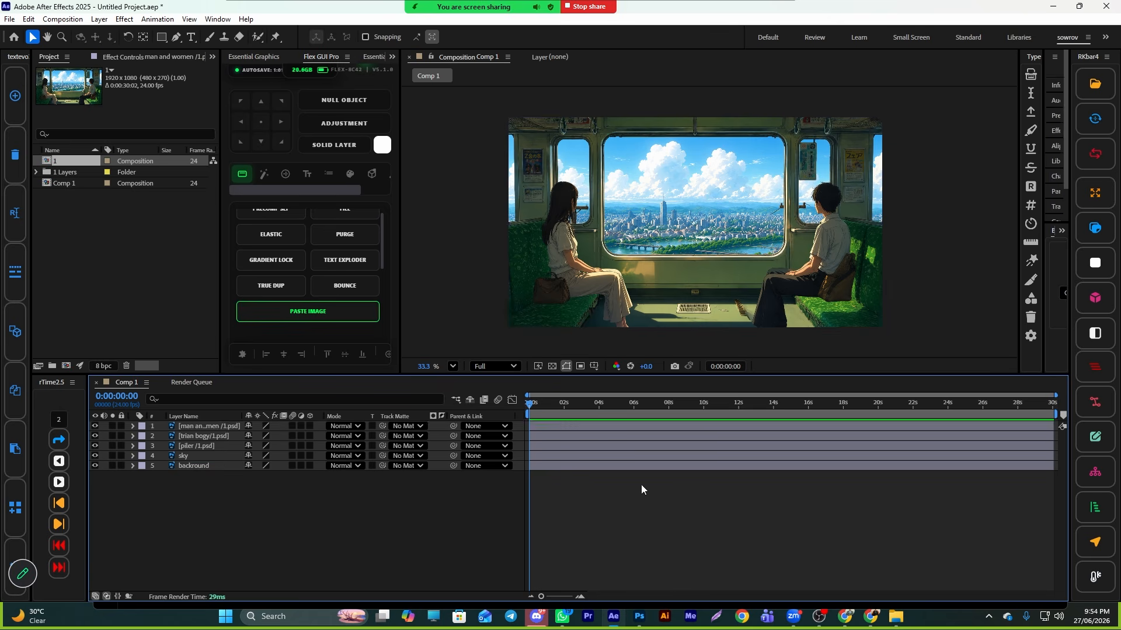
click(586, 421)
key(ctrl+d)
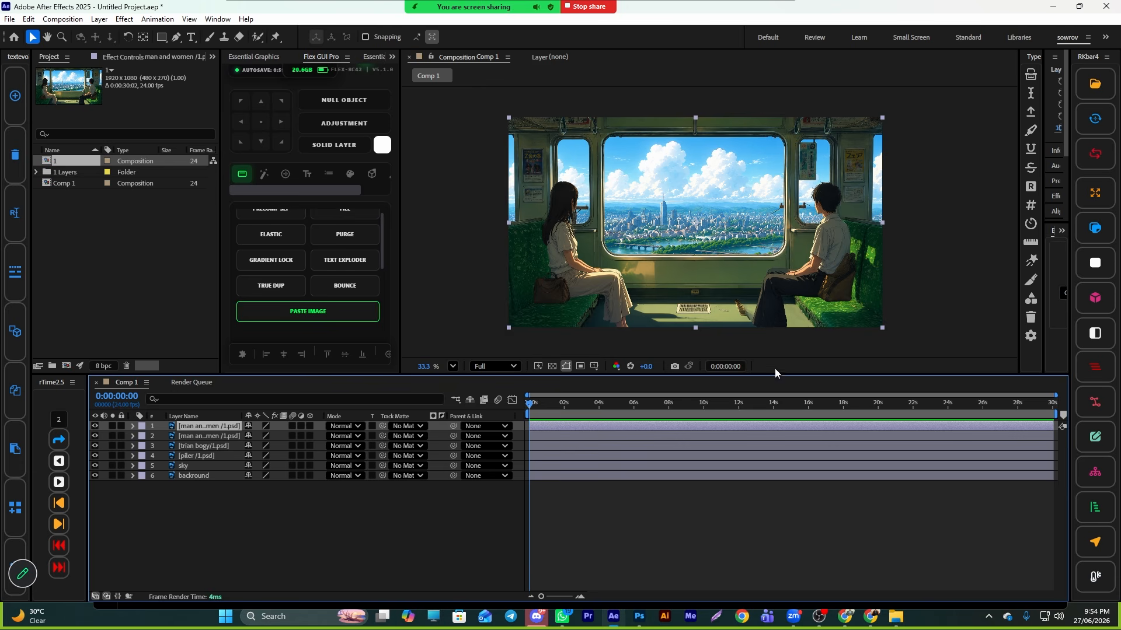
drag(674, 269, 682, 290)
key(ctrl+z)
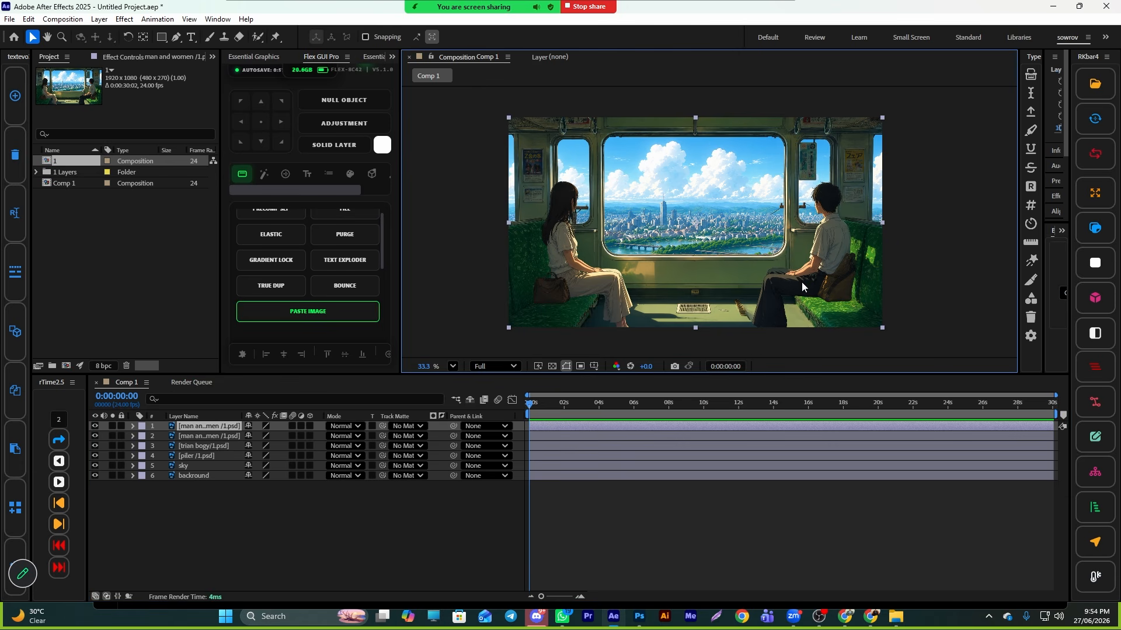
- Draw a Pen-tool mask around the seated man on the top duplicated figures layer
click(175, 36)
scroll(778, 220, up, 3)
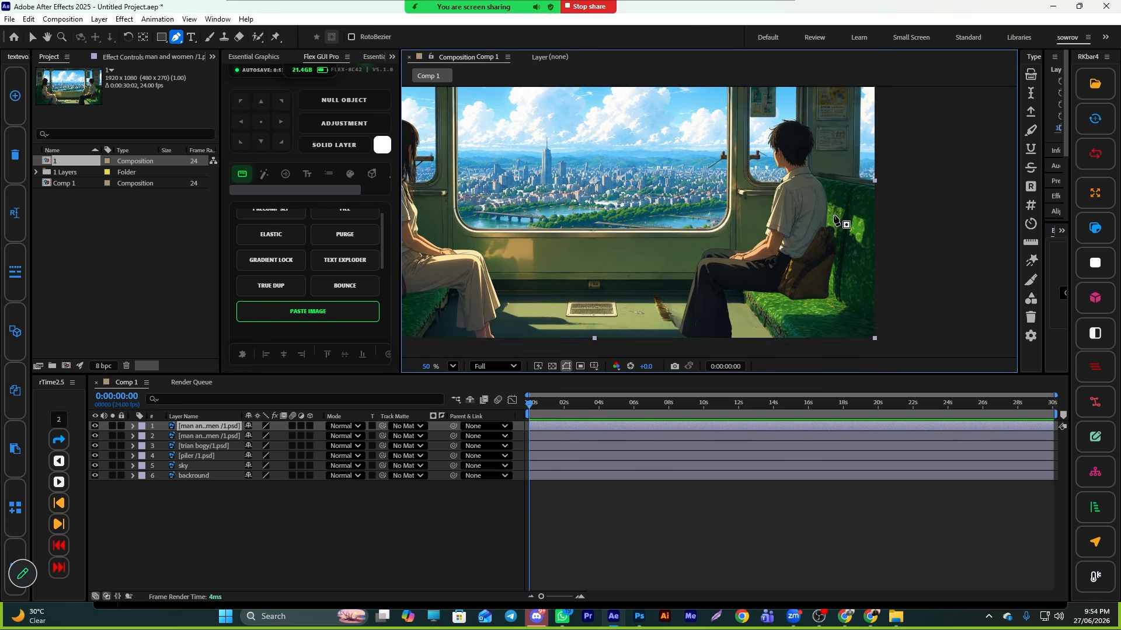
click(819, 145)
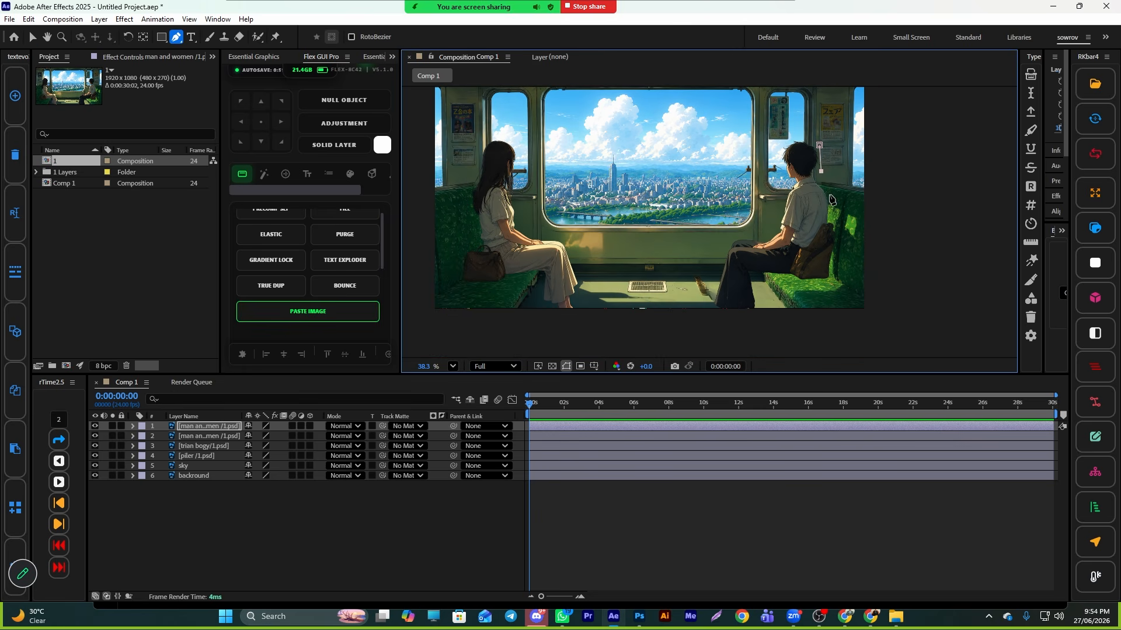
click(837, 248)
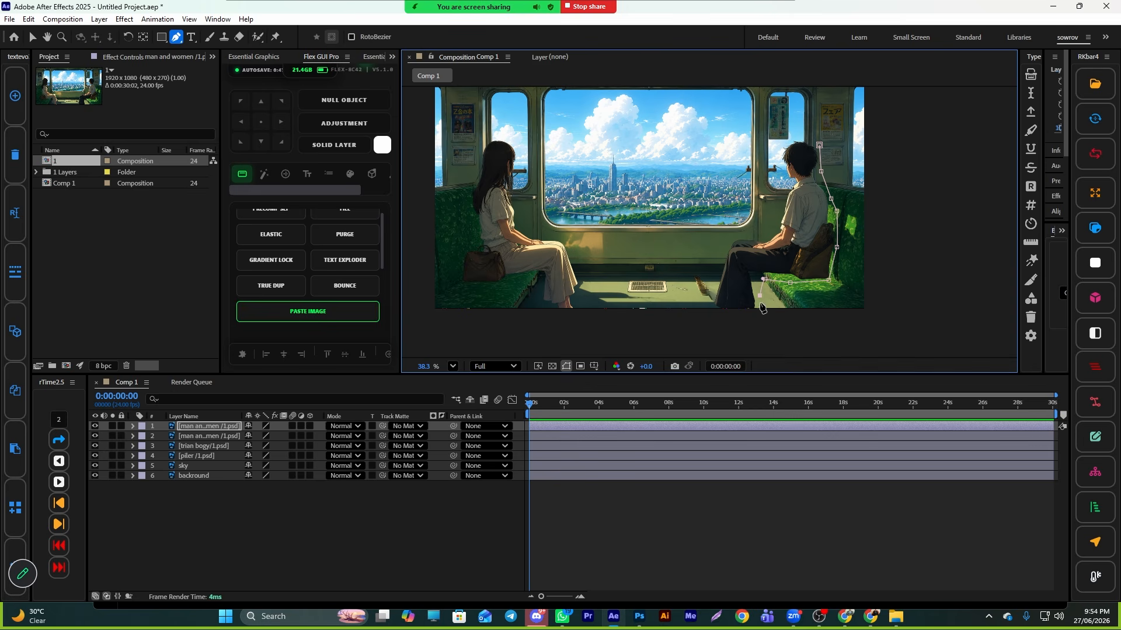
click(716, 315)
click(712, 269)
click(769, 225)
click(781, 199)
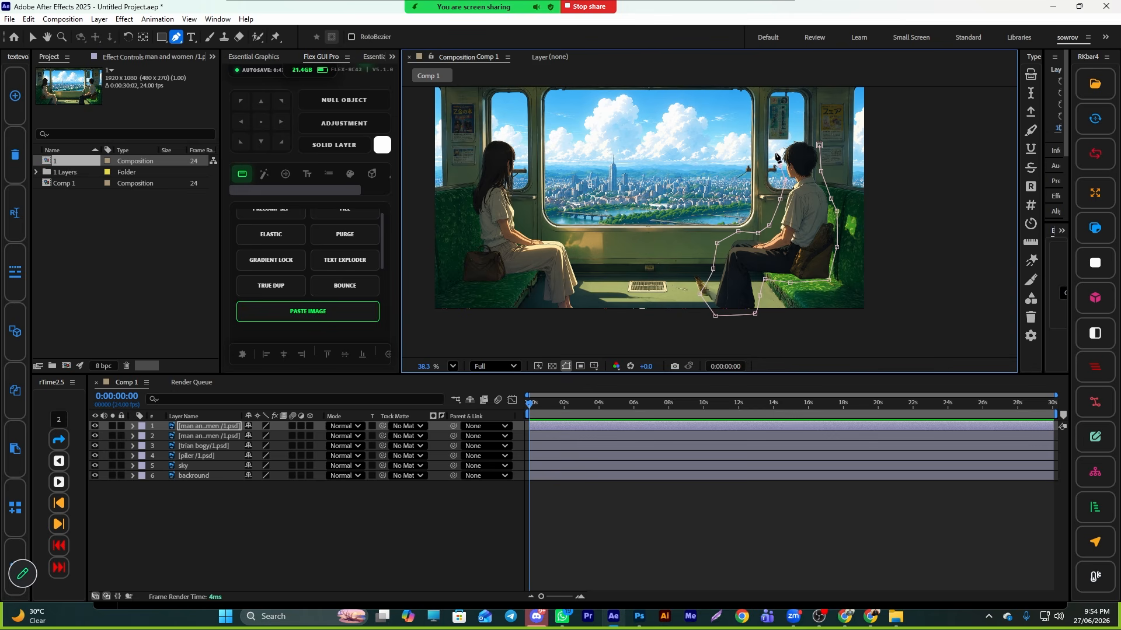
click(780, 138)
click(806, 137)
click(819, 145)
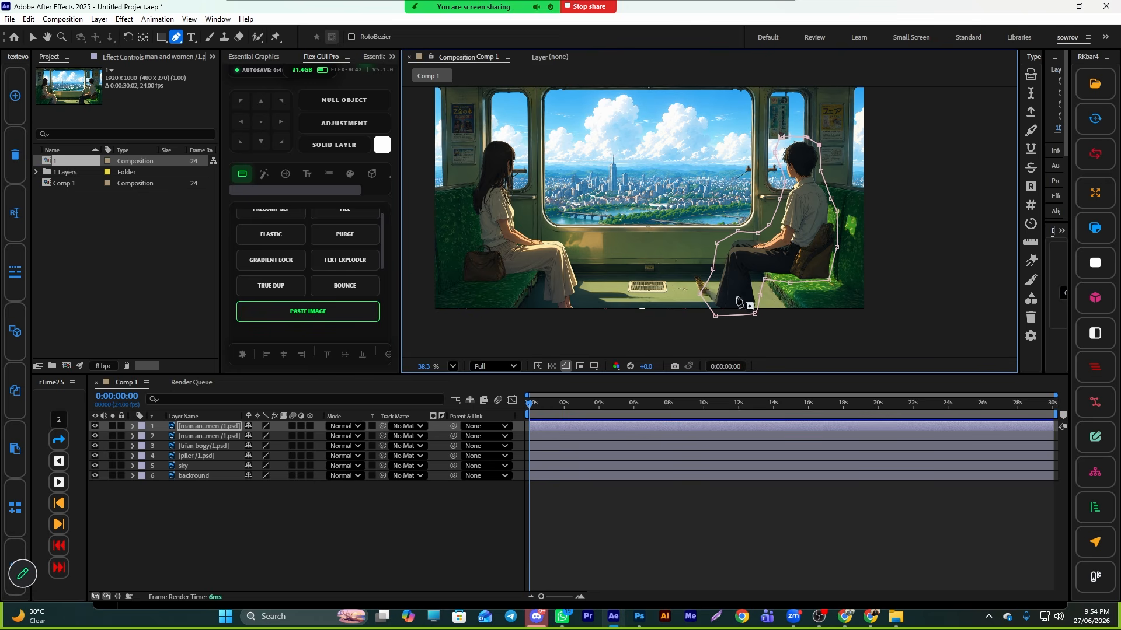
key(v)
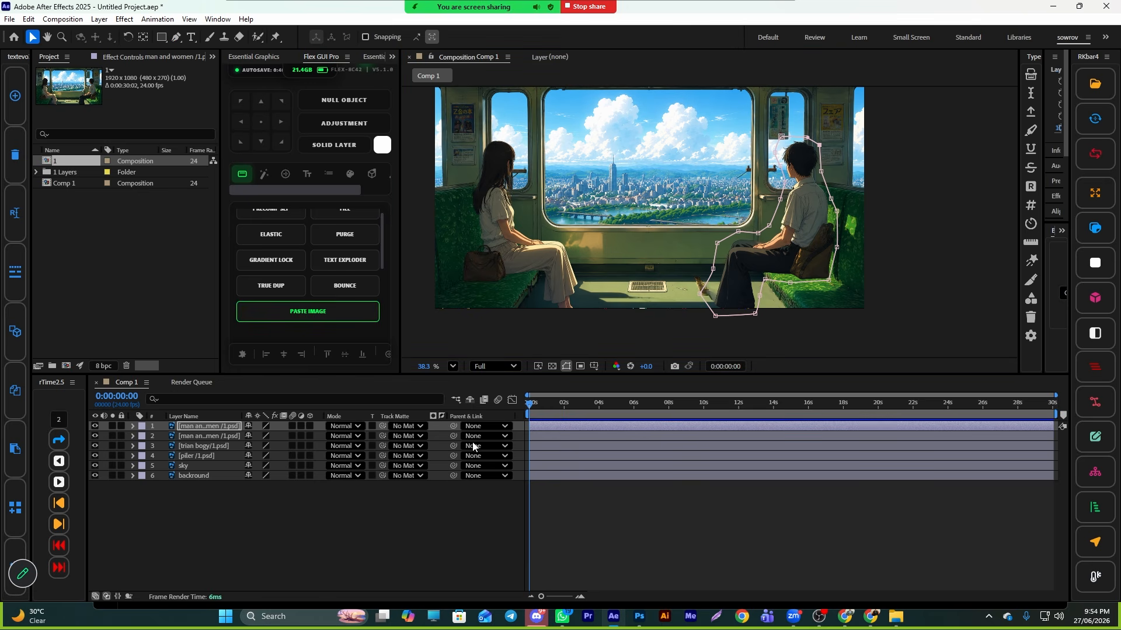
- Select the second figures layer and draw a Pen-tool mask around the seated woman
click(556, 437)
click(176, 37)
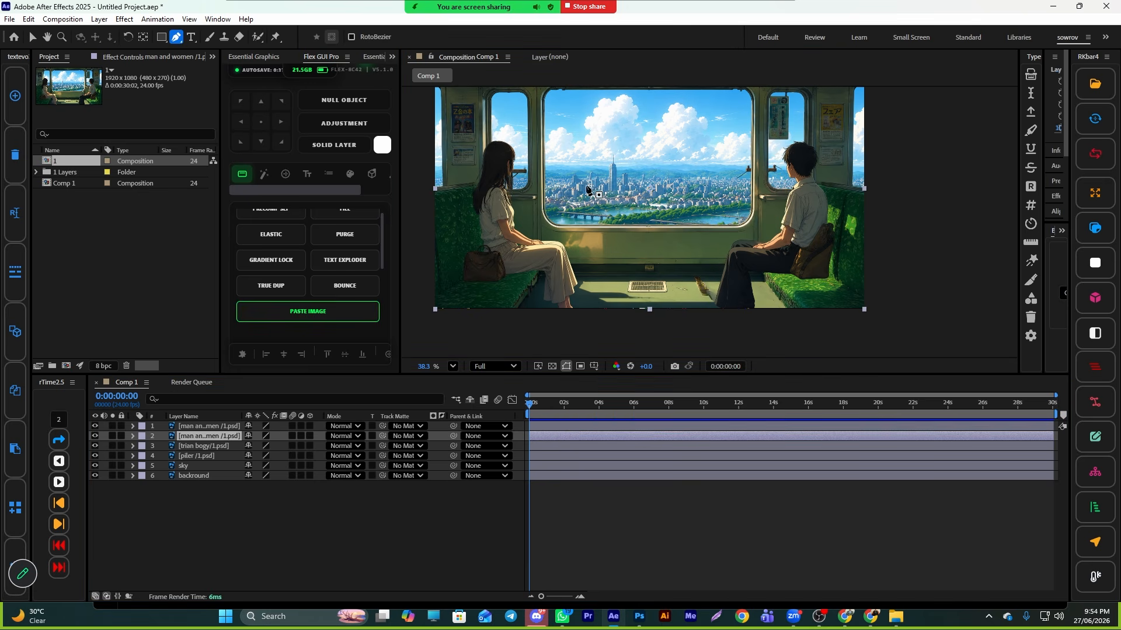
click(515, 147)
click(517, 172)
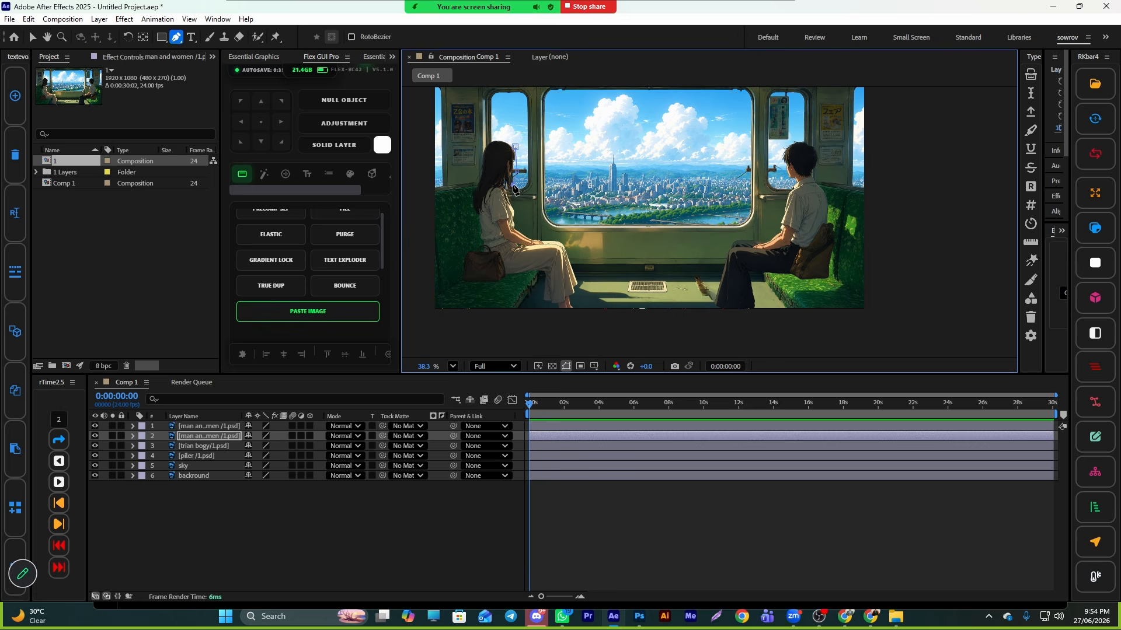
click(529, 226)
click(553, 234)
click(561, 238)
click(576, 255)
click(582, 283)
click(534, 275)
click(508, 278)
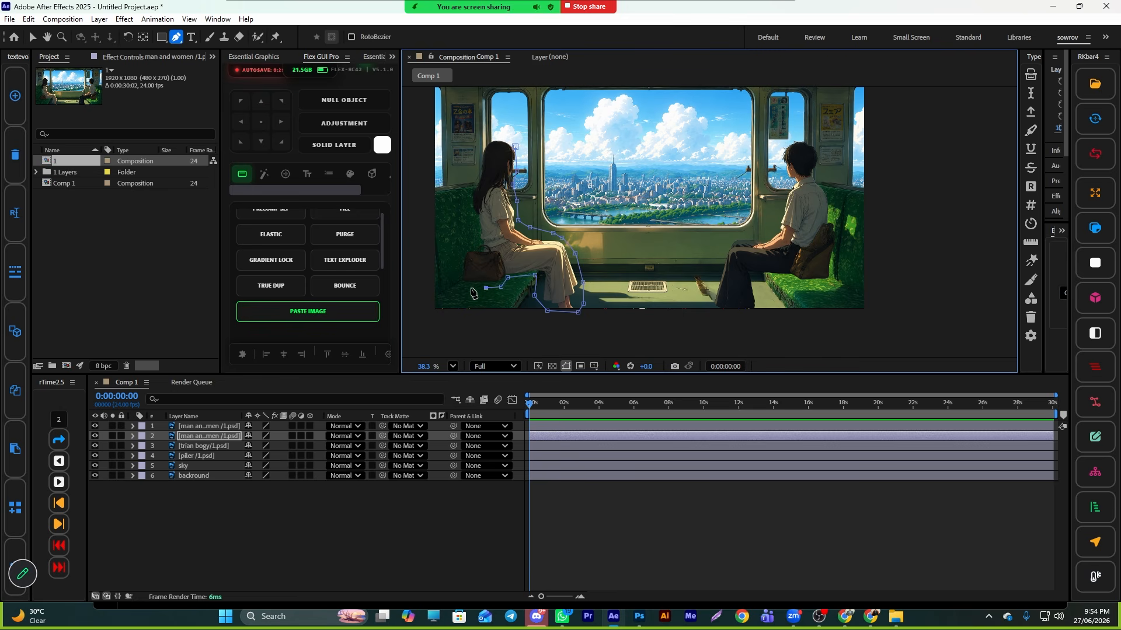
click(462, 243)
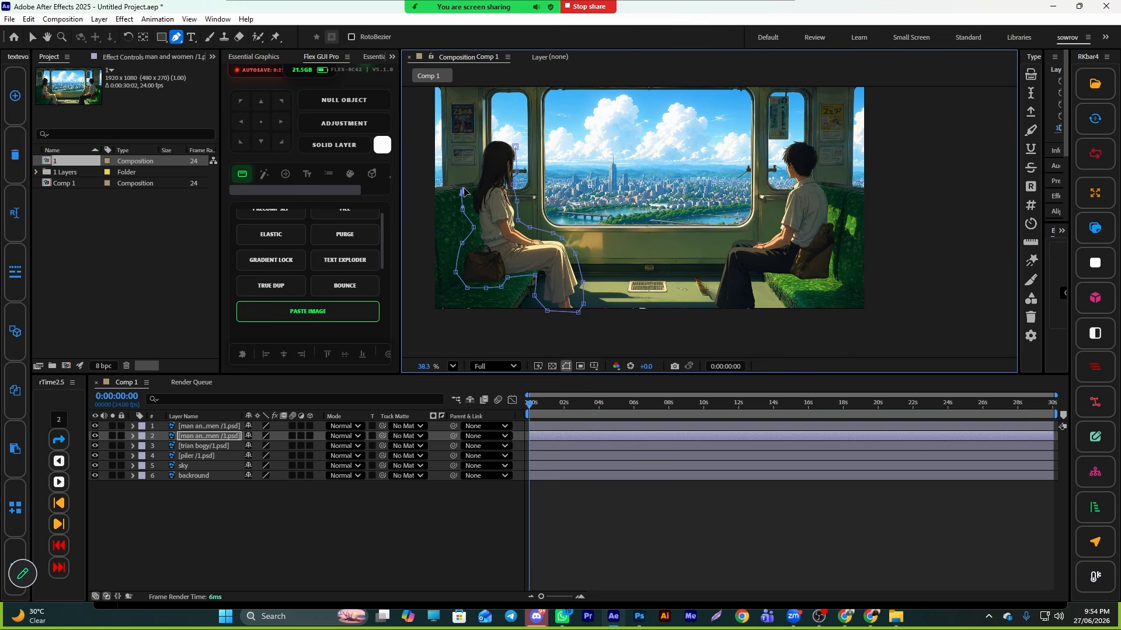
click(471, 170)
click(473, 142)
click(489, 133)
click(505, 137)
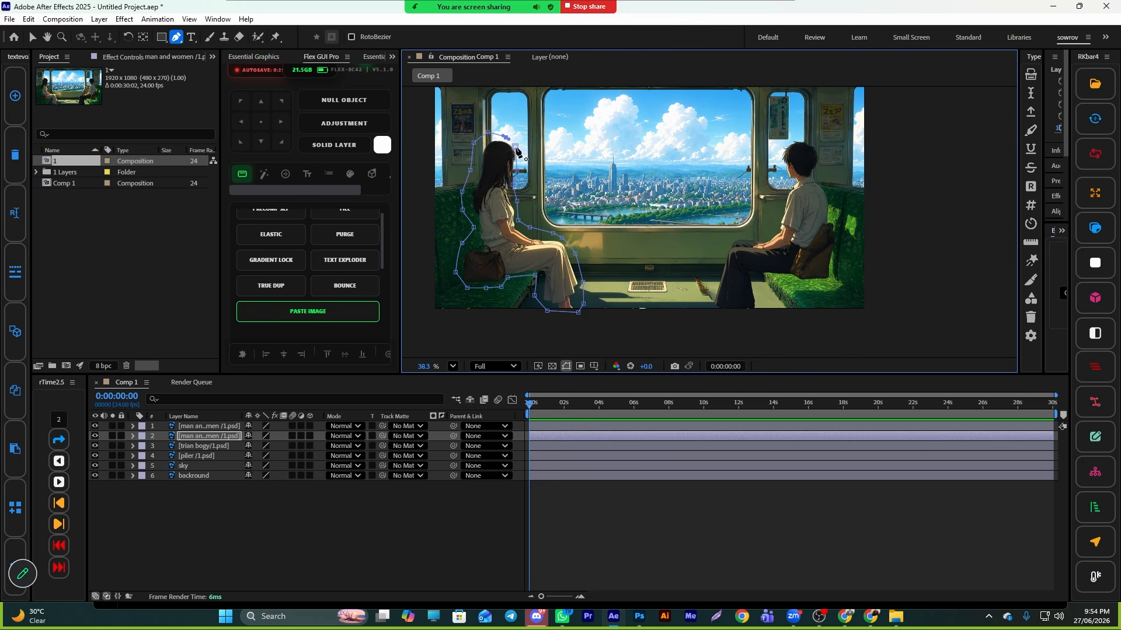
click(516, 147)
click(31, 37)
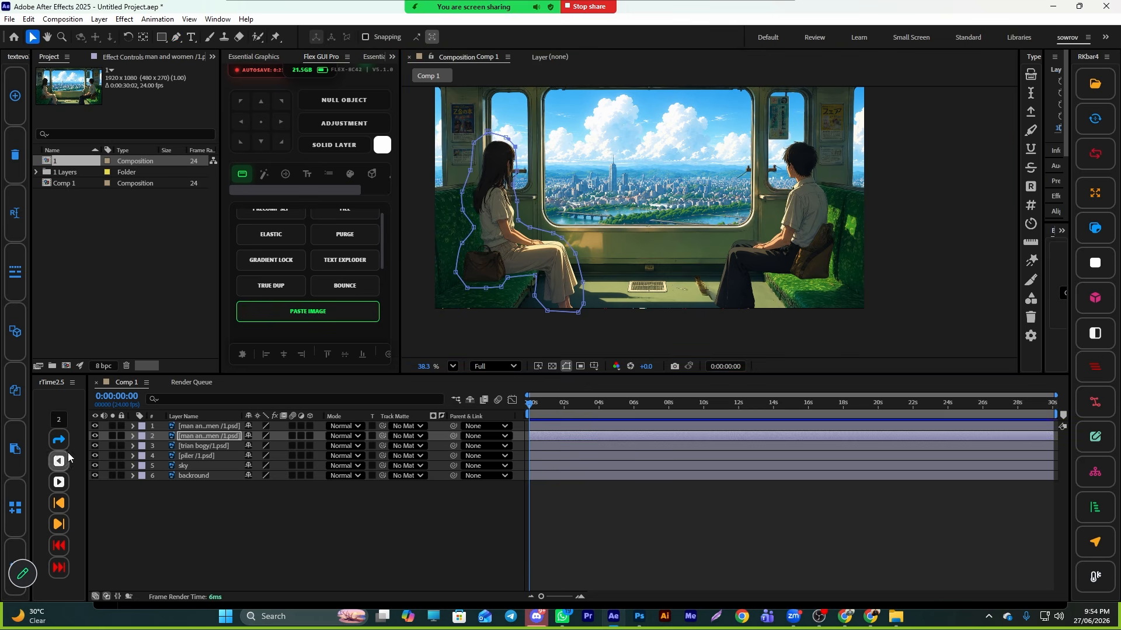
- Hide the lower layers to check the masked figures, then show all layers again
drag(95, 446, 94, 476)
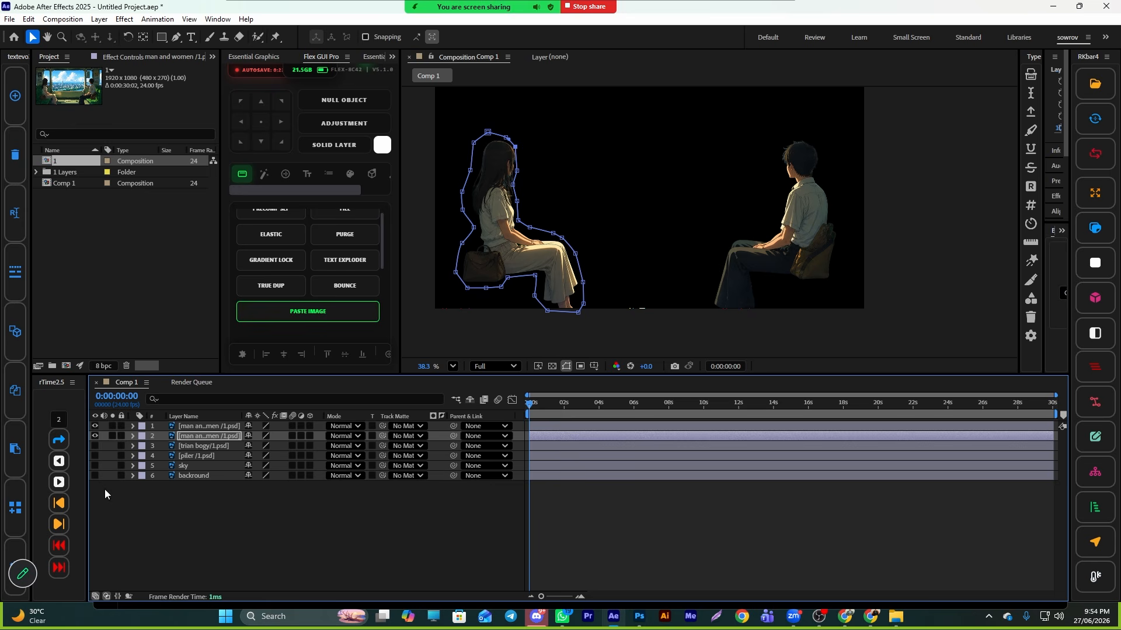
click(374, 570)
click(95, 436)
click(95, 436)
click(95, 446)
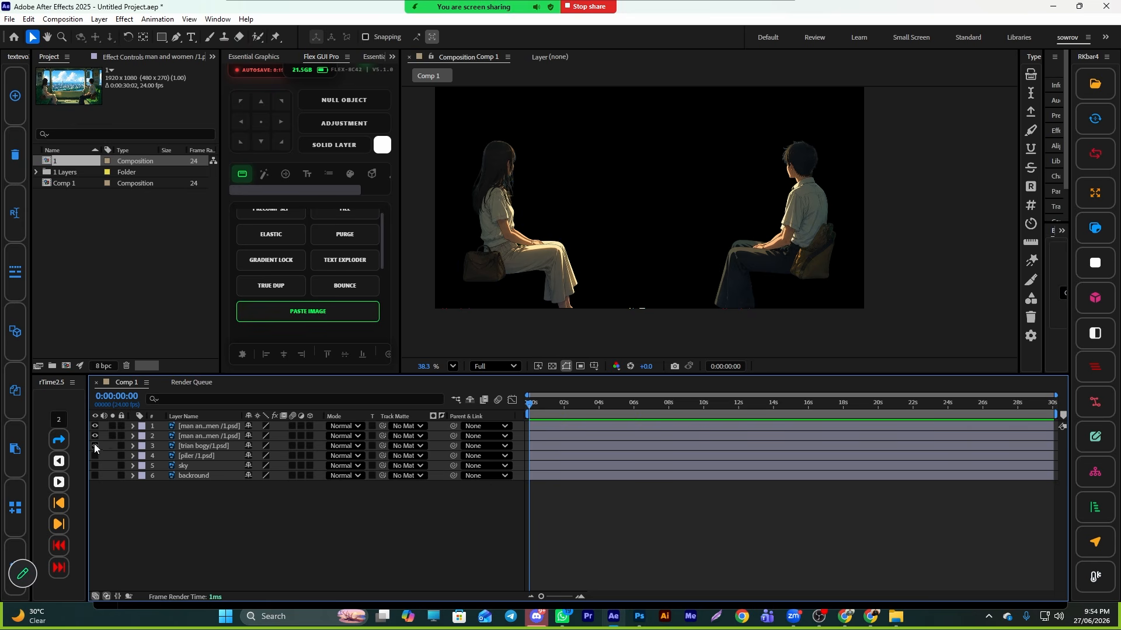
drag(93, 445, 93, 495)
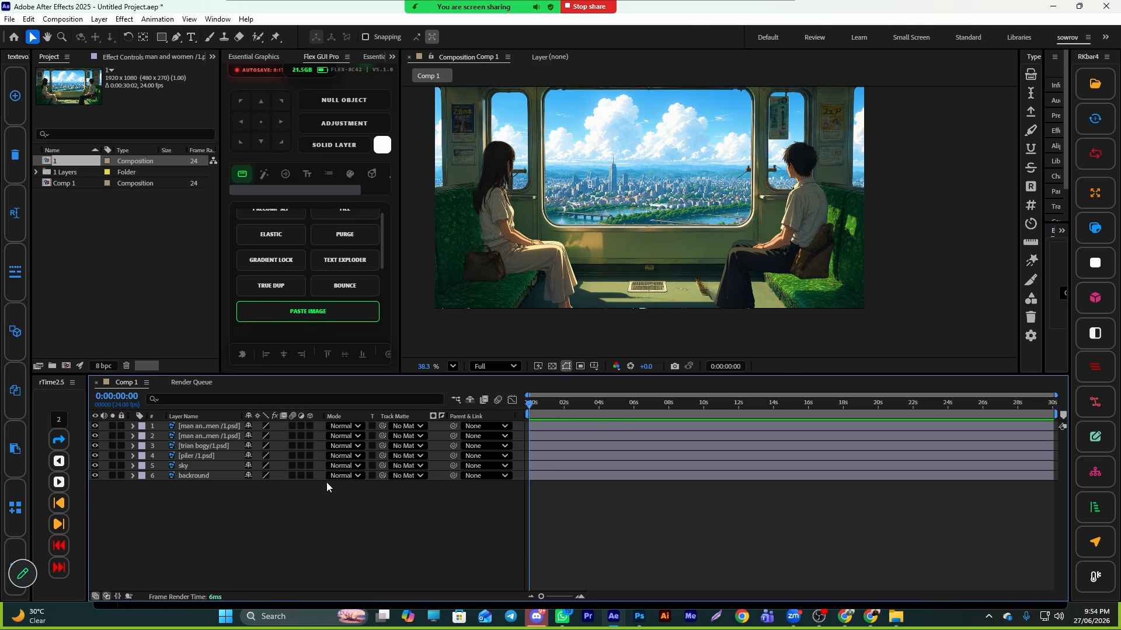
- Enable 3D on all layers and add a new camera using the 35mm preset
drag(311, 428, 309, 484)
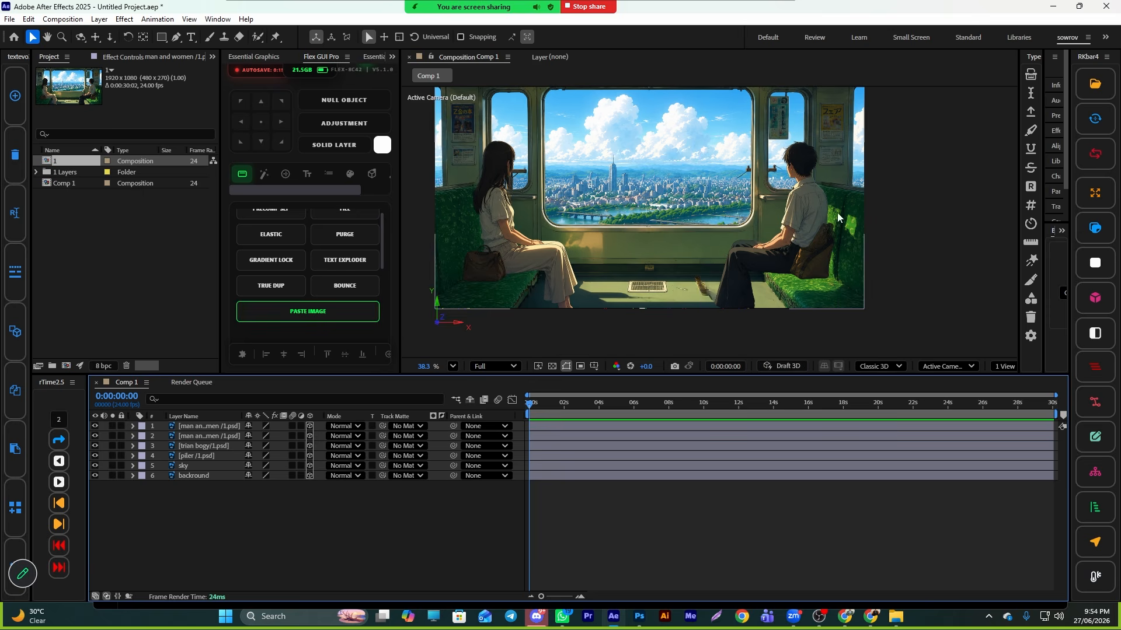
right_click(429, 492)
mouse_move(480, 351)
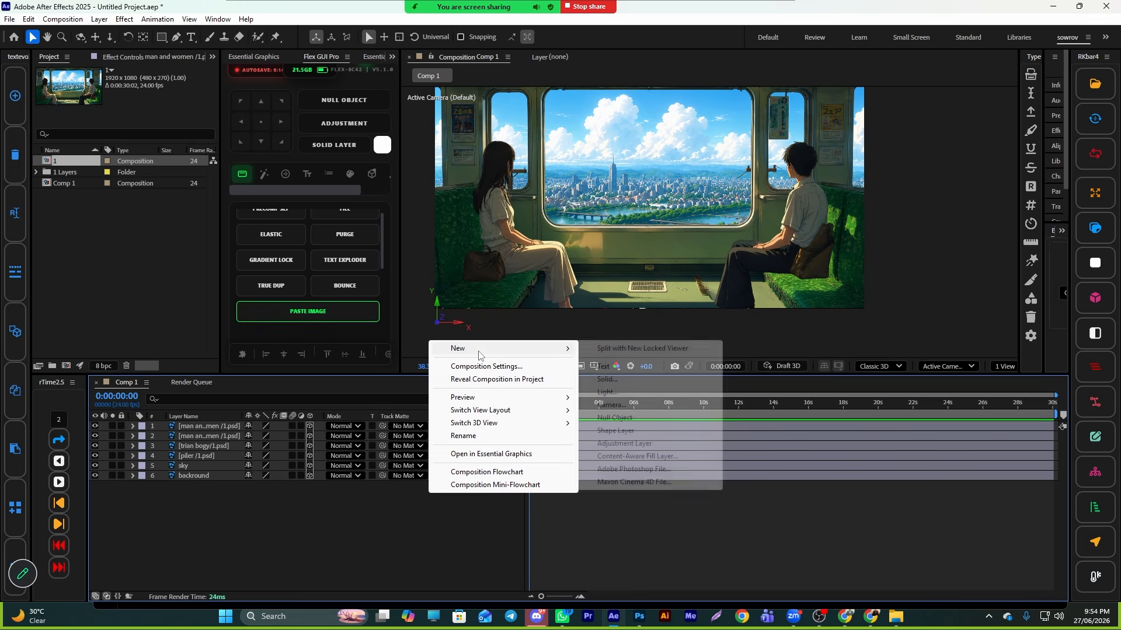
click(664, 404)
click(633, 216)
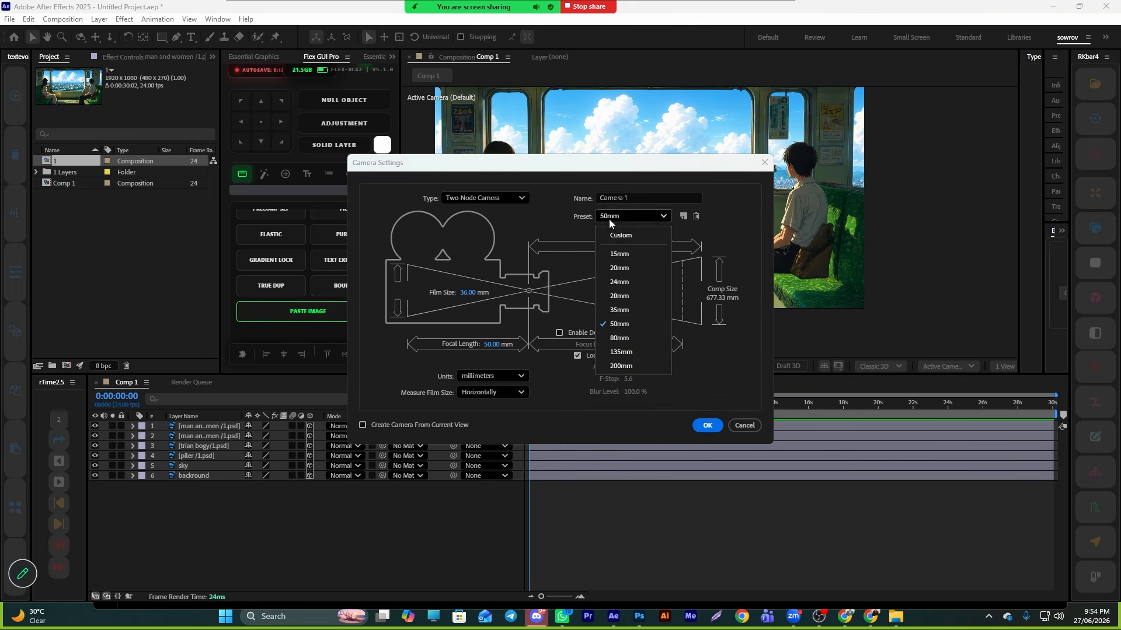
click(618, 309)
click(704, 427)
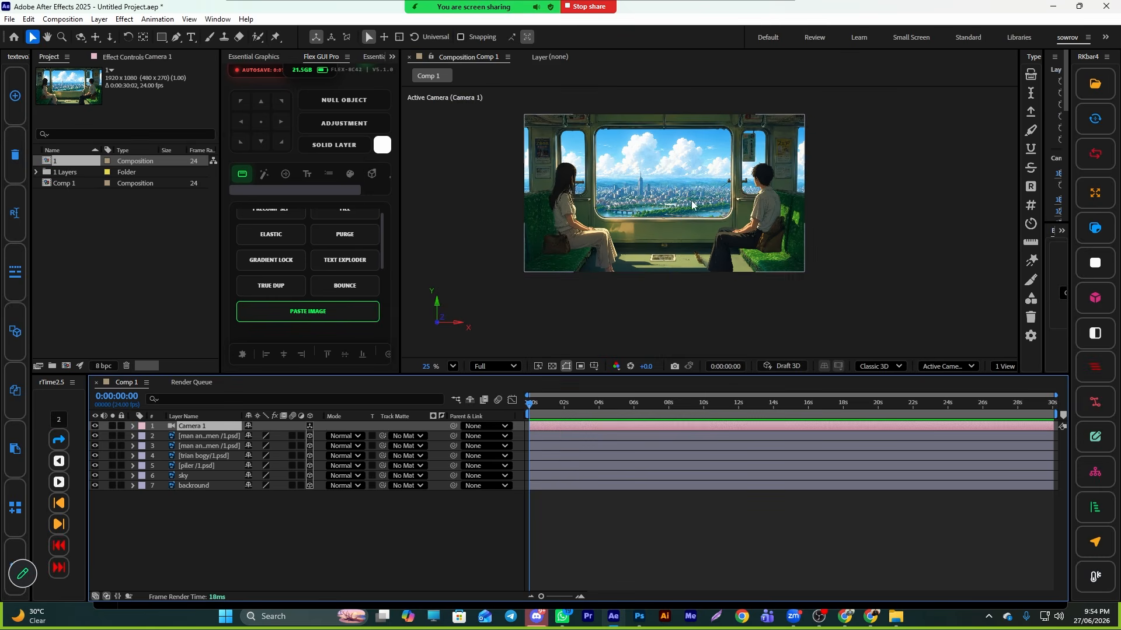
right_click(432, 540)
mouse_move(461, 395)
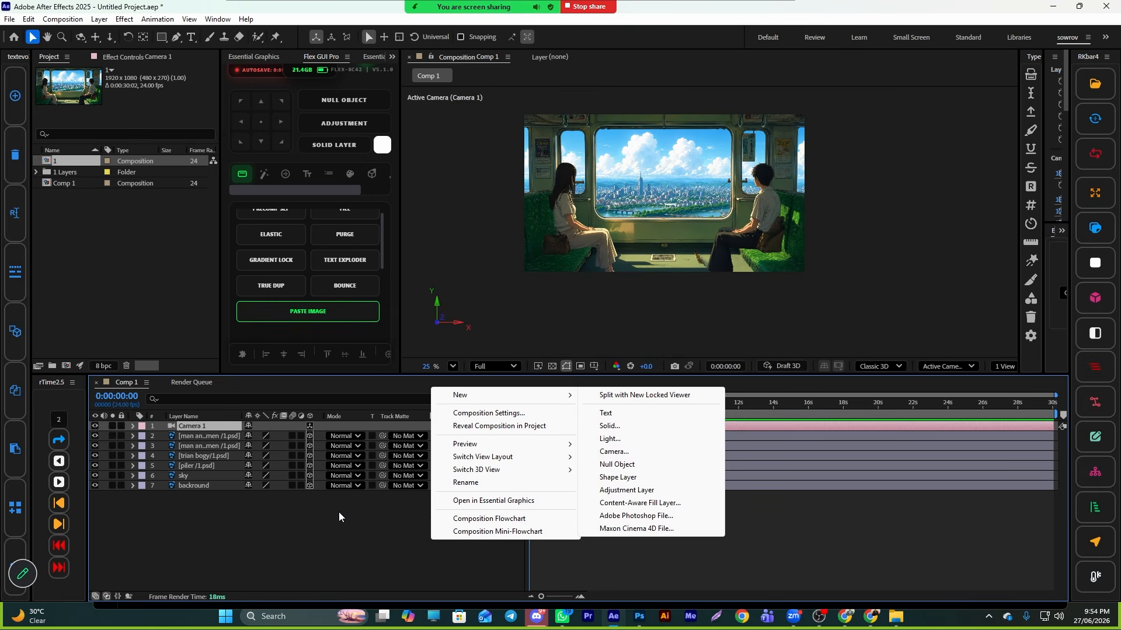
click(347, 548)
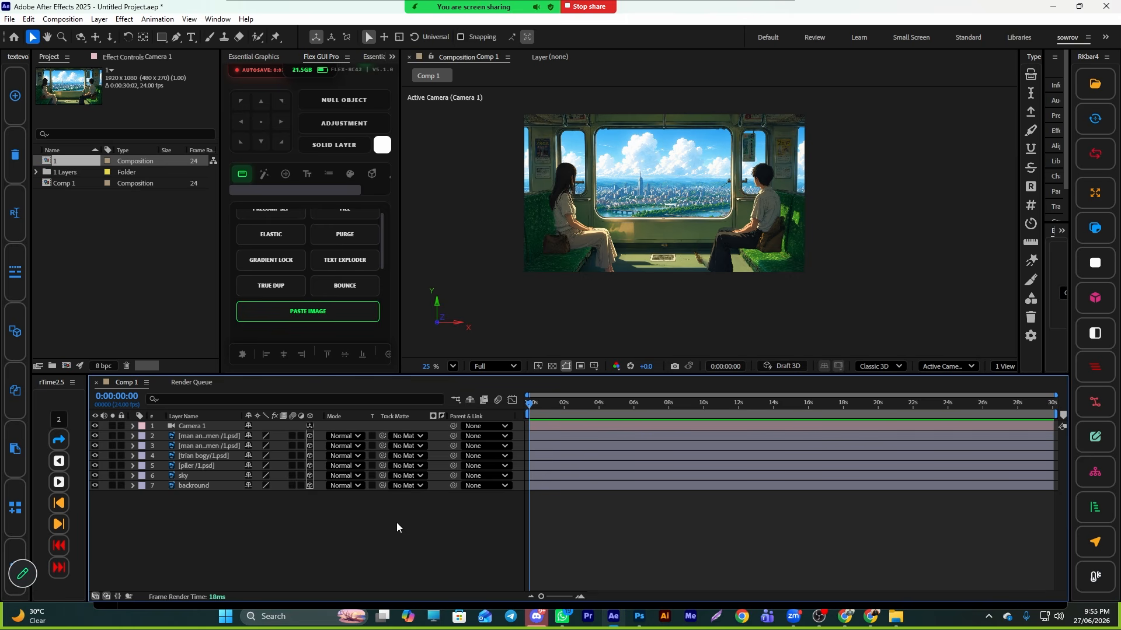
- Add a new null object and parent Camera 1 to Null 1
right_click(450, 529)
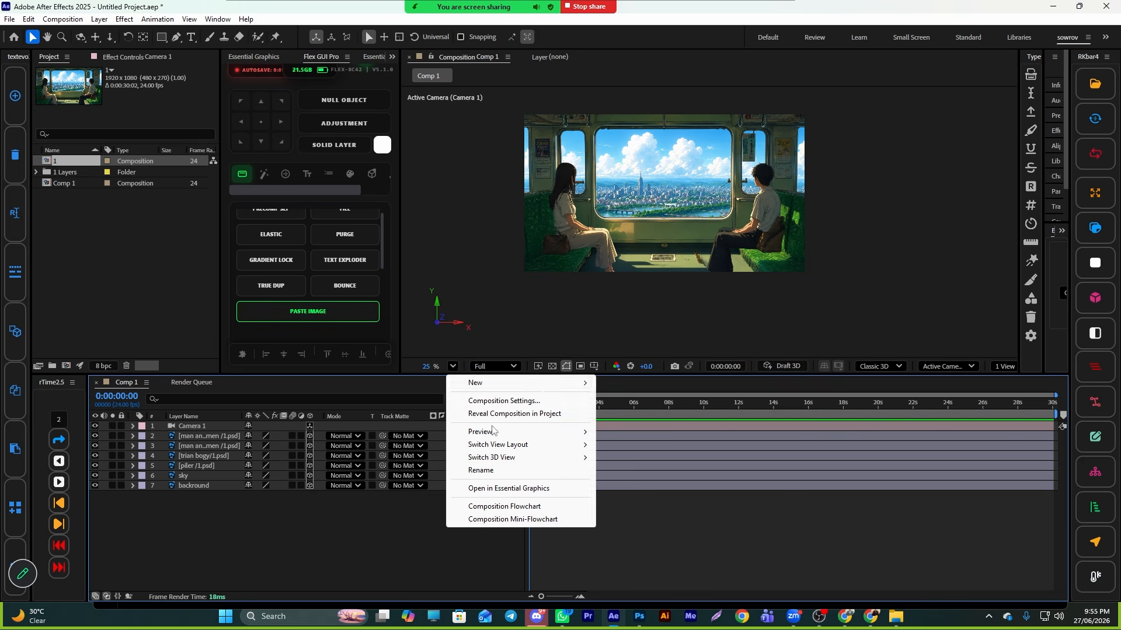
mouse_move(487, 383)
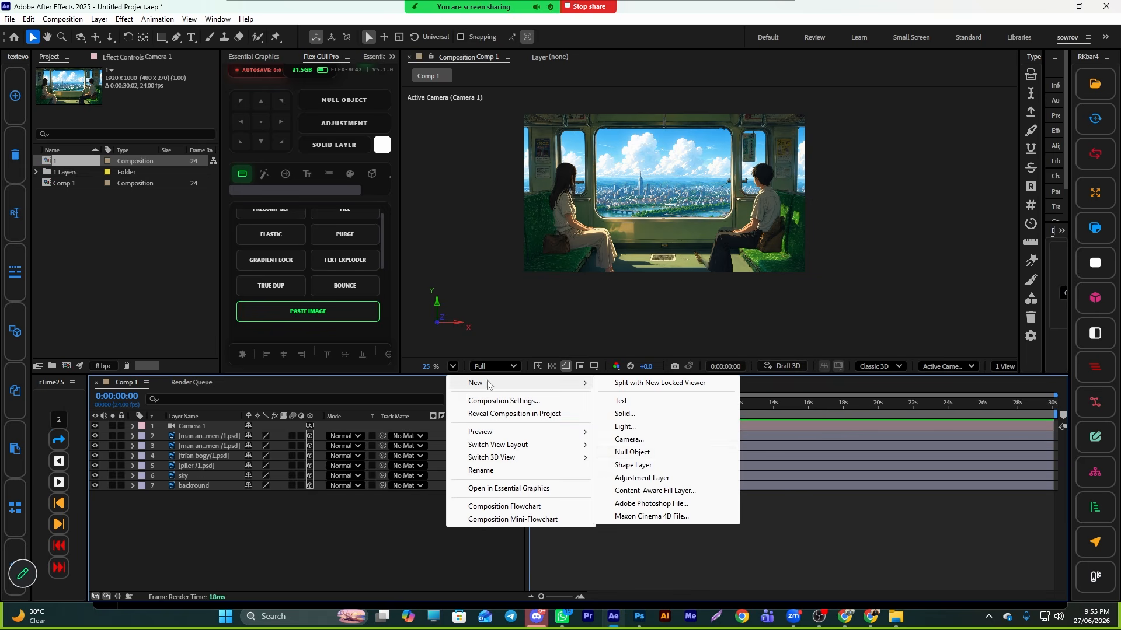
click(636, 452)
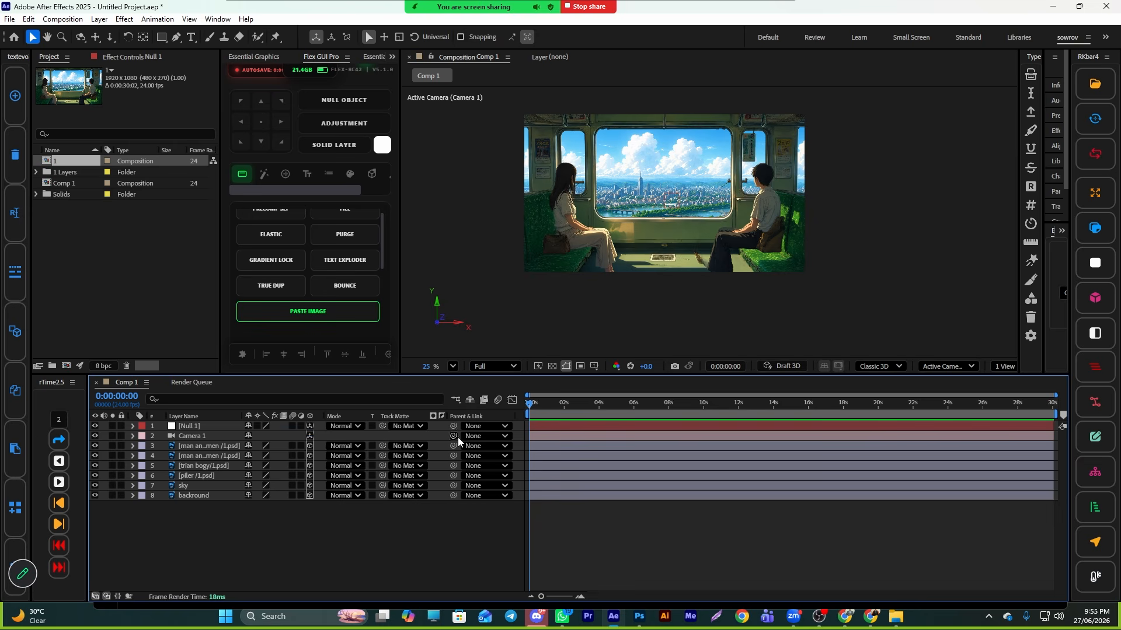
drag(453, 436, 192, 425)
scroll(626, 206, down, 5)
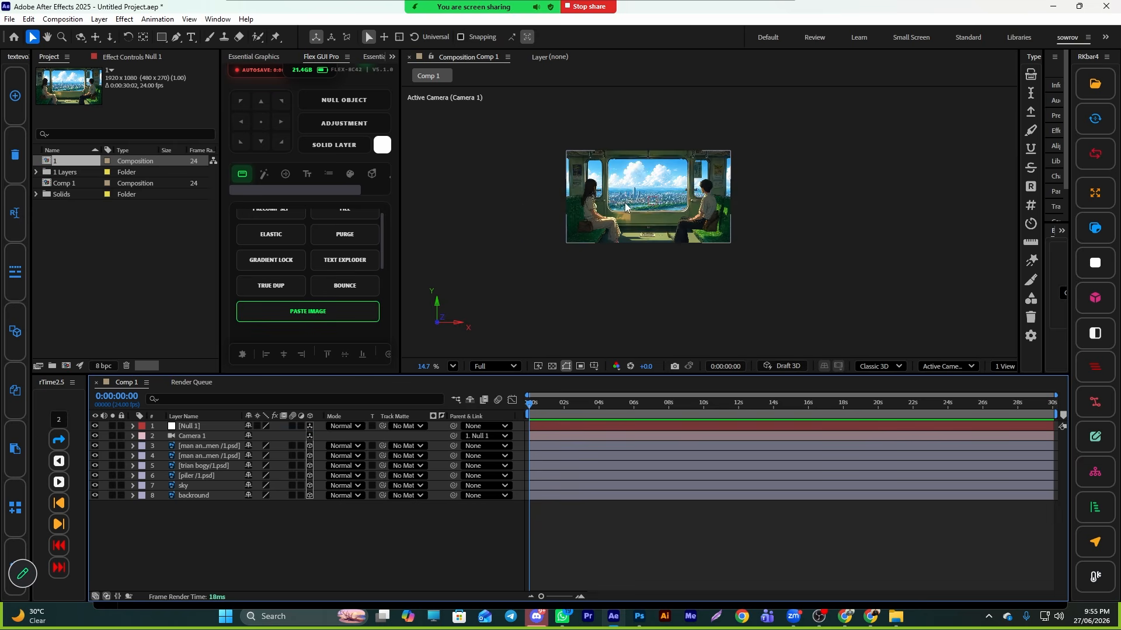
scroll(625, 206, up, 6)
- Switch the composition viewer to a two-view layout
click(1010, 370)
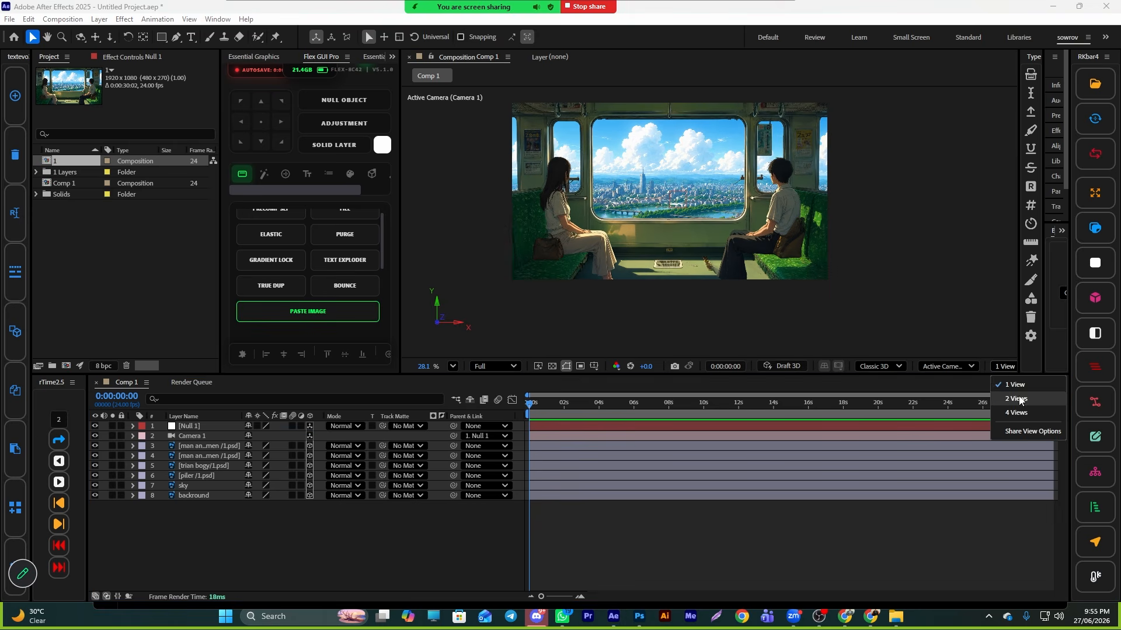
click(1023, 399)
scroll(845, 255, down, 3)
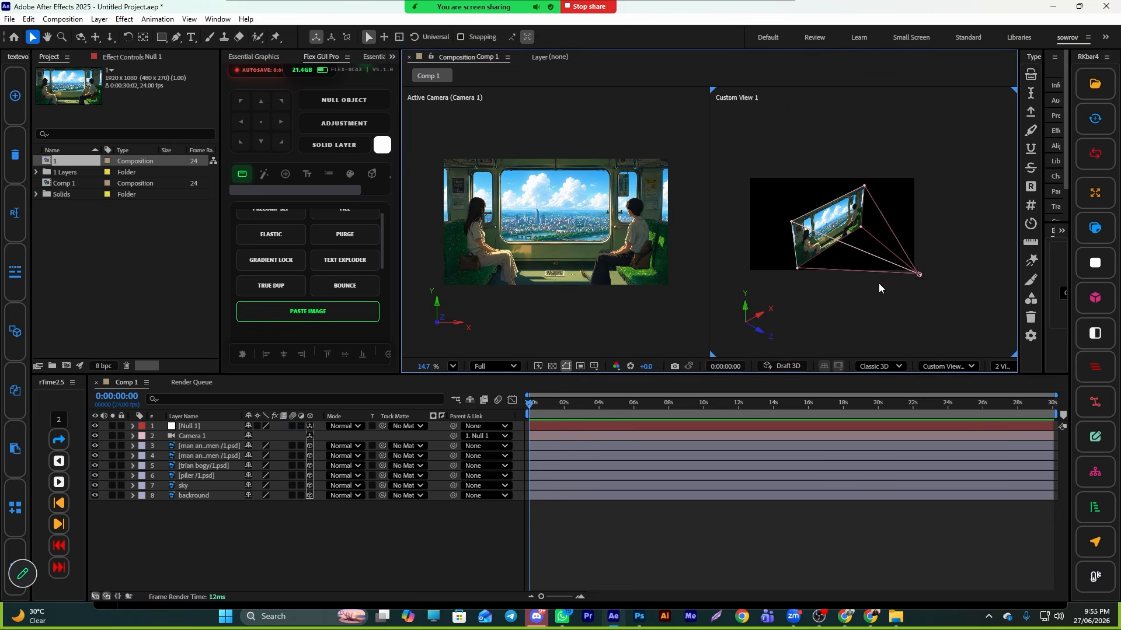
- Select Camera 1 and try repositioning it in the custom view, undoing the move
click(942, 366)
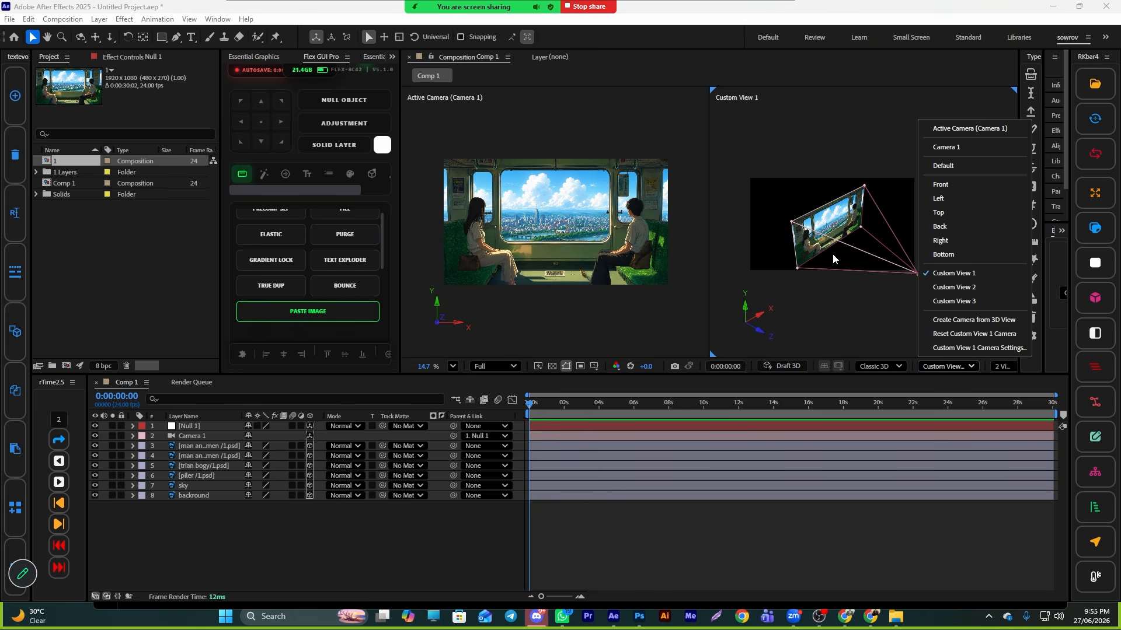
scroll(832, 254, down, 1)
click(642, 429)
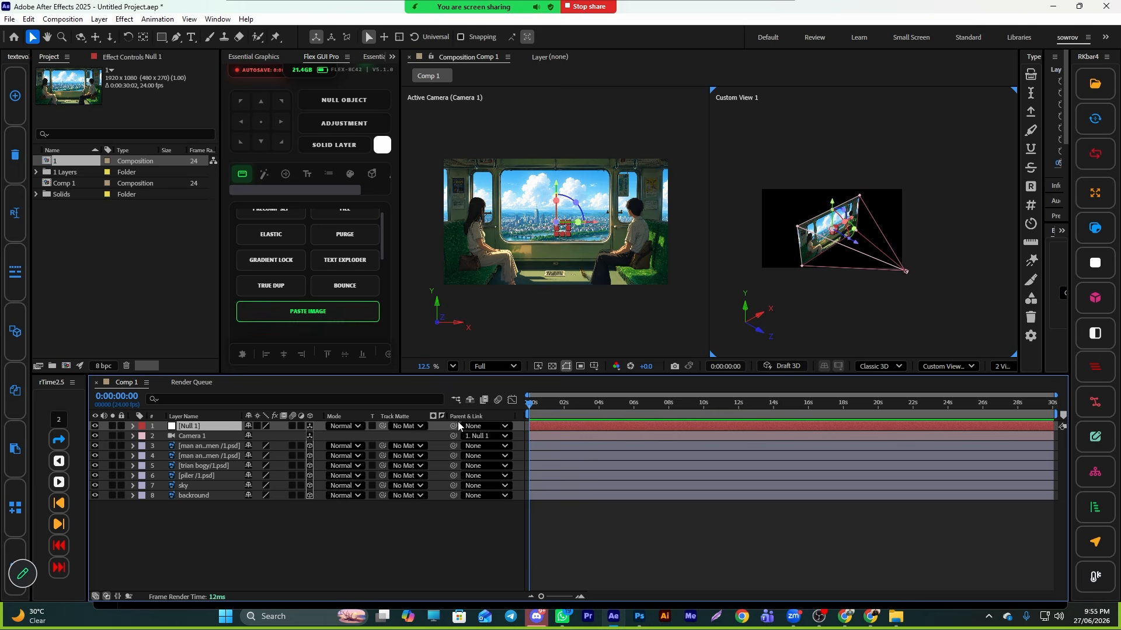
click(205, 437)
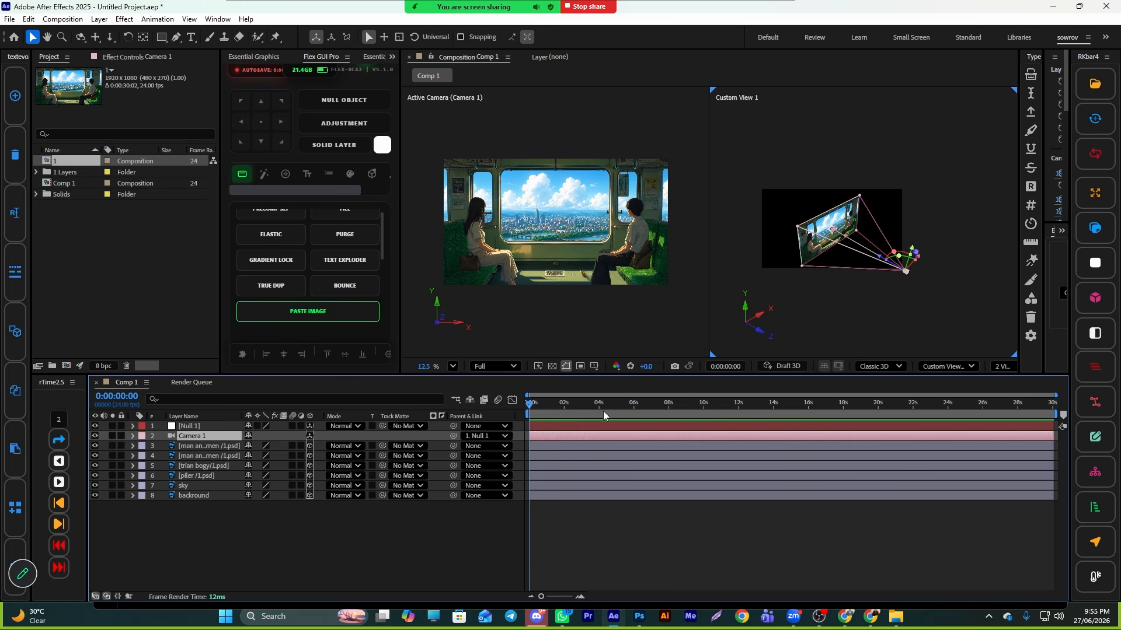
click(81, 37)
mouse_move(908, 274)
mouse_down()
mouse_move(891, 260)
mouse_move(917, 269)
mouse_up()
key(v)
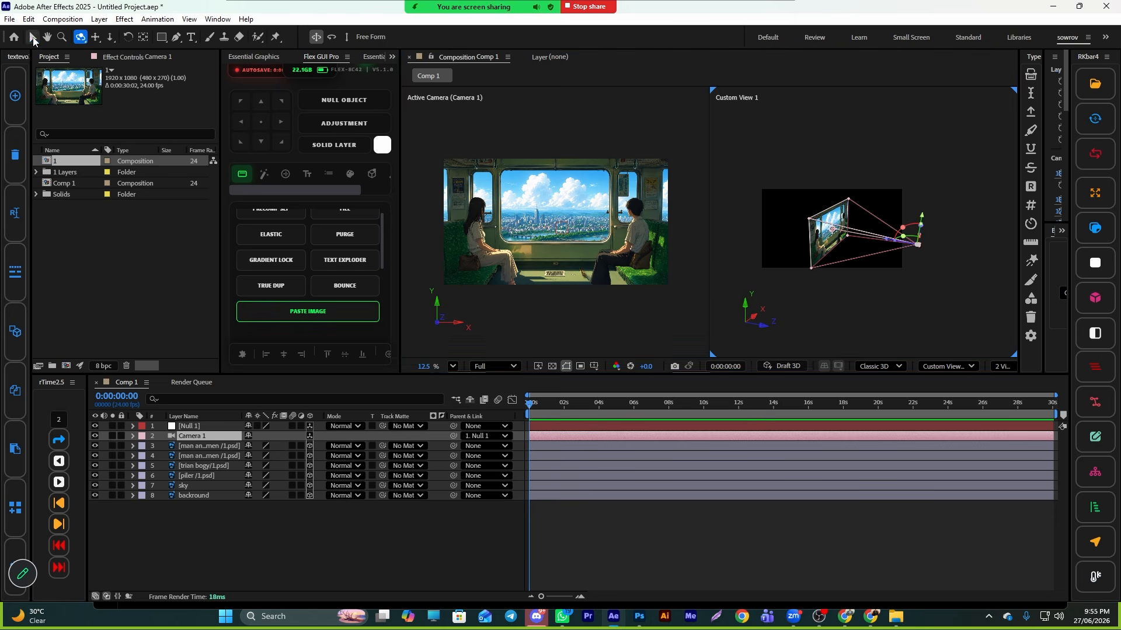
drag(918, 243, 961, 263)
key(ctrl+z)
- Set the second view to Top and move Camera 1 back from the scene
click(947, 366)
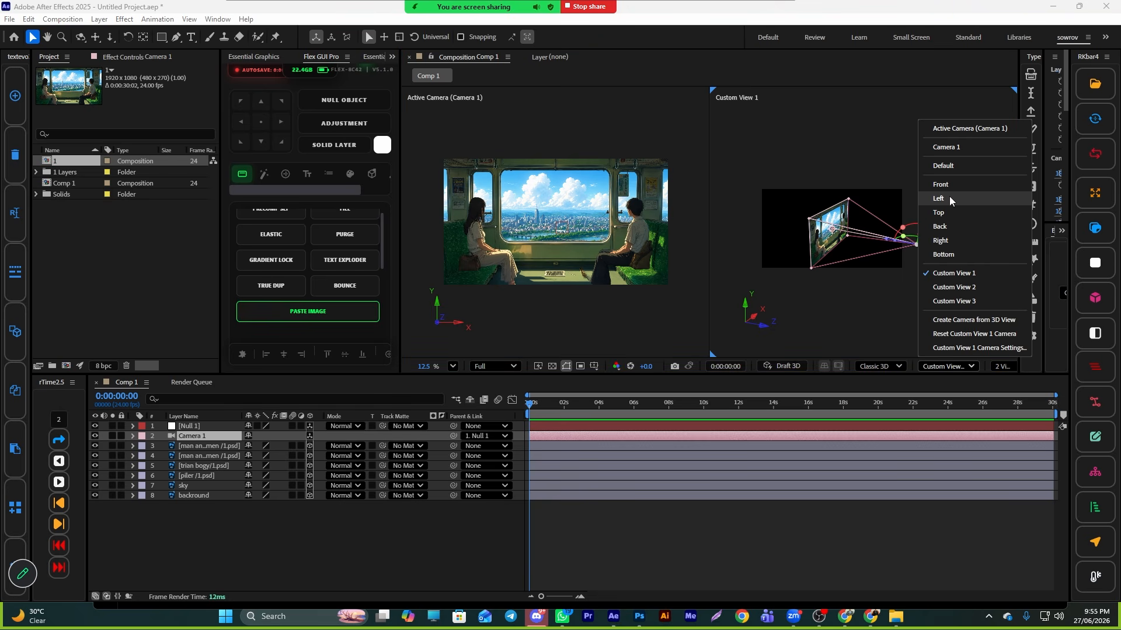
click(940, 212)
scroll(816, 272, down, 3)
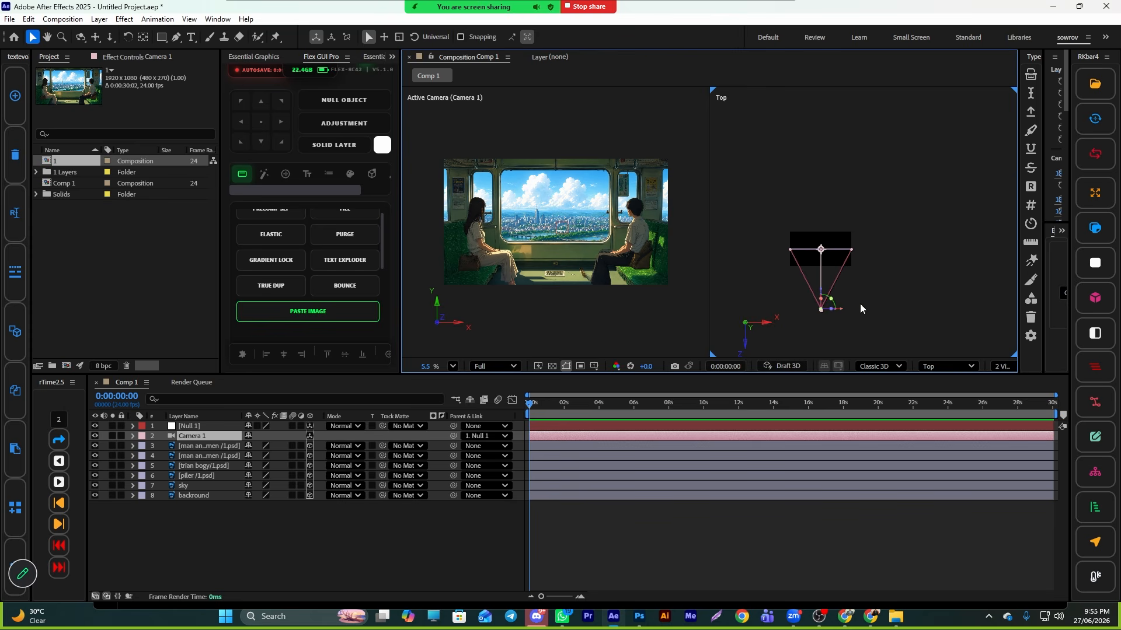
drag(886, 303, 776, 326)
drag(821, 296, 828, 346)
scroll(547, 258, up, 2)
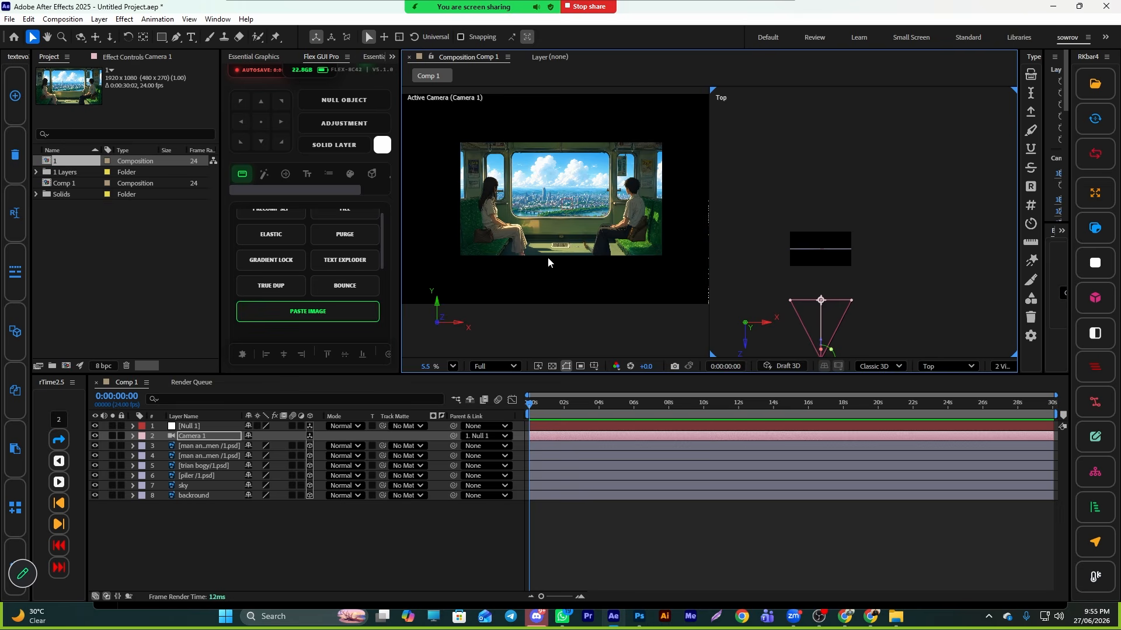
- Try moving the trian bogy layer down in the camera view, undoing the move
click(593, 495)
shift+click(591, 485)
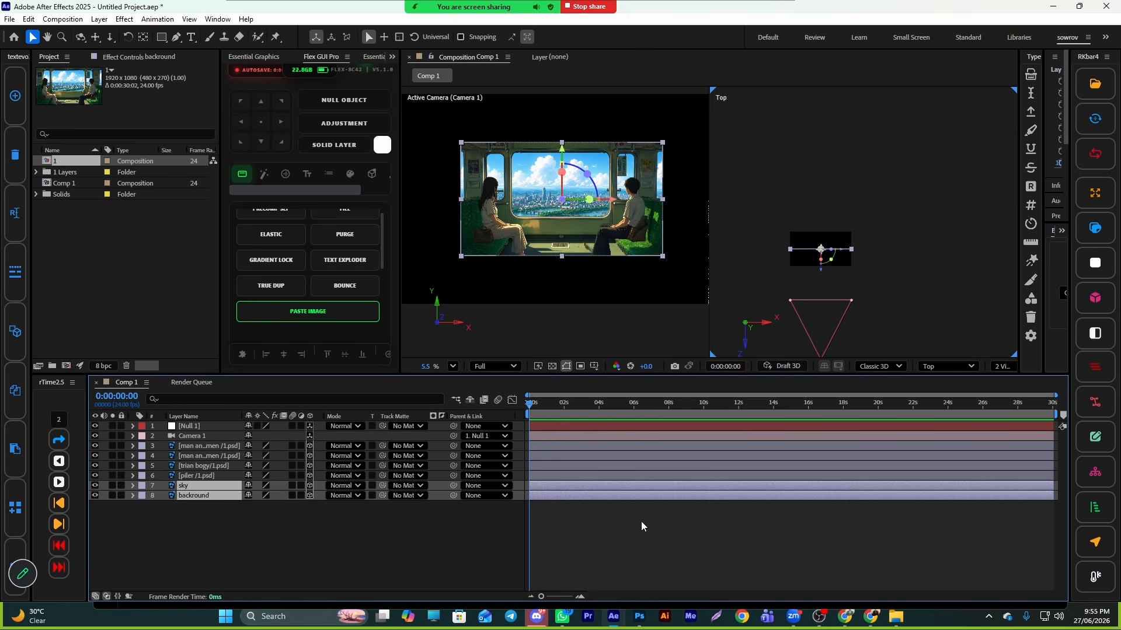
click(567, 475)
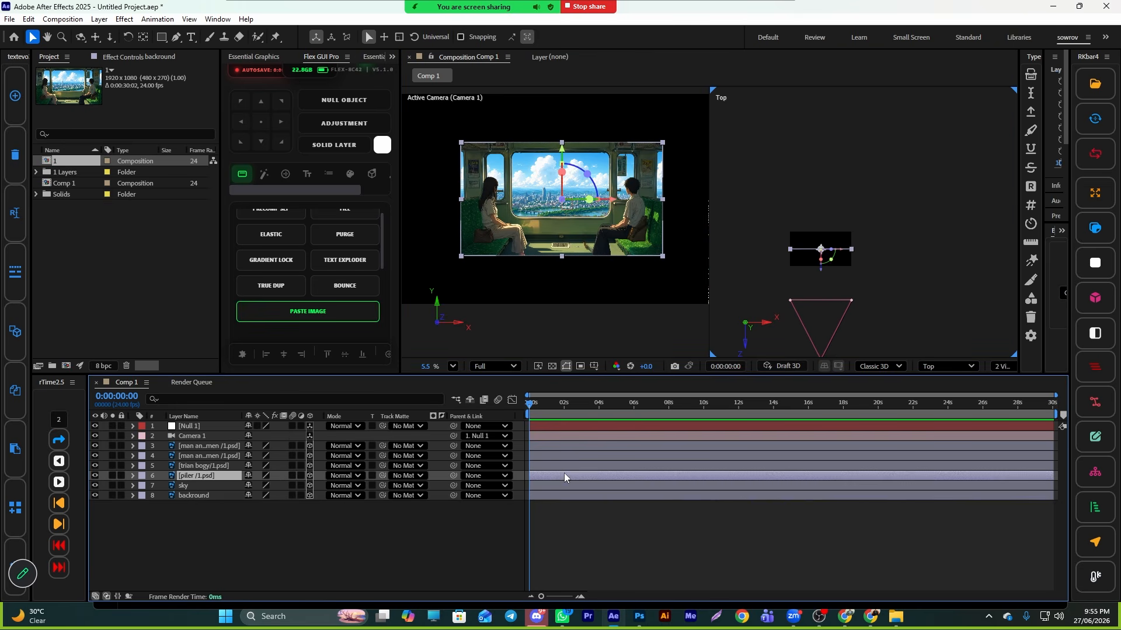
click(212, 465)
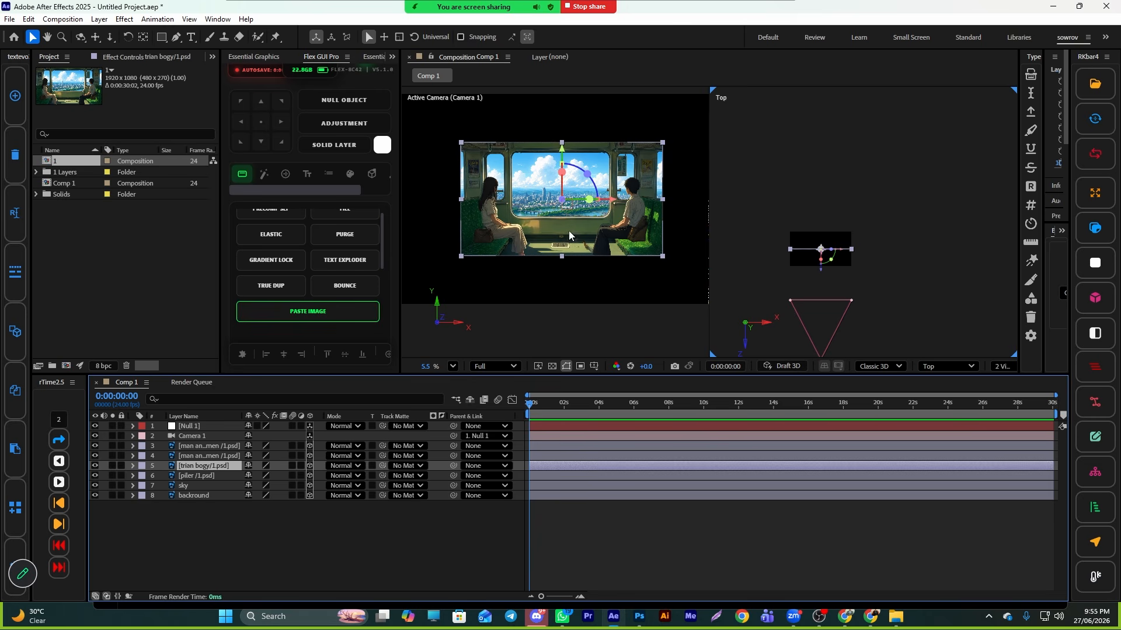
drag(568, 230, 554, 258)
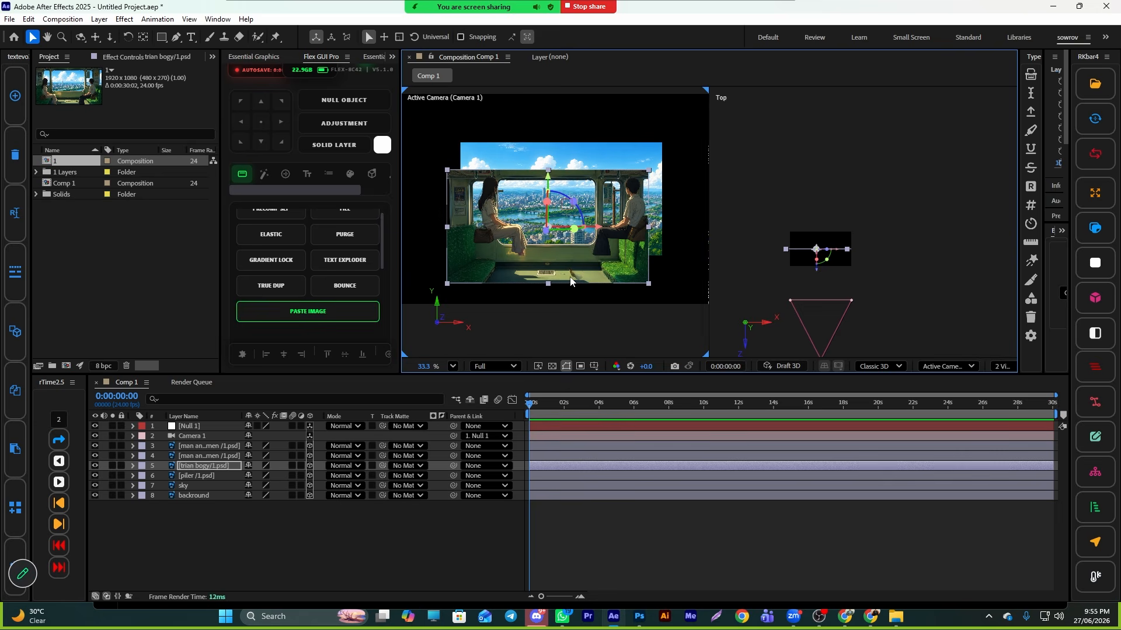
key(ctrl+z)
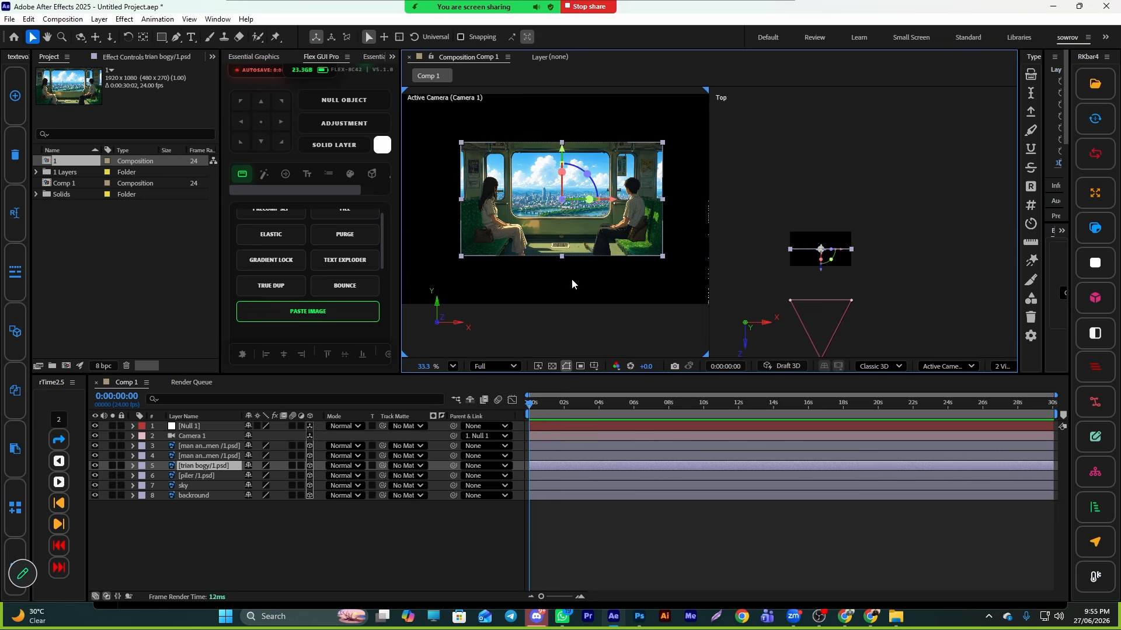
- Select the piler, sky and backround layers and push them farther back from the camera in the Top view
click(185, 457)
click(201, 446)
click(195, 466)
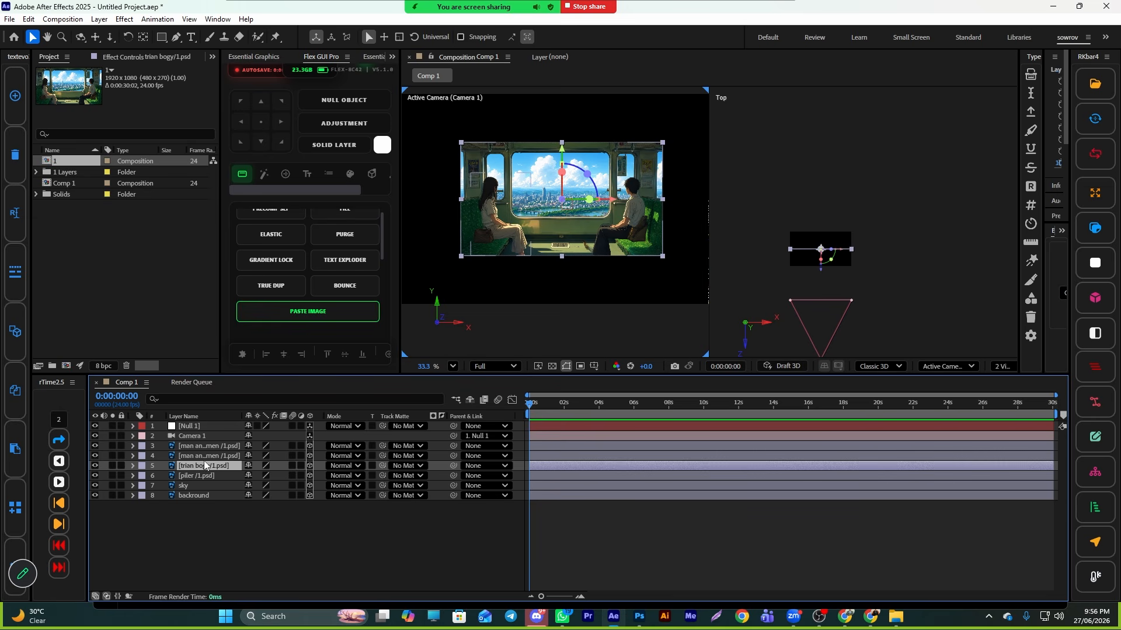
click(198, 474)
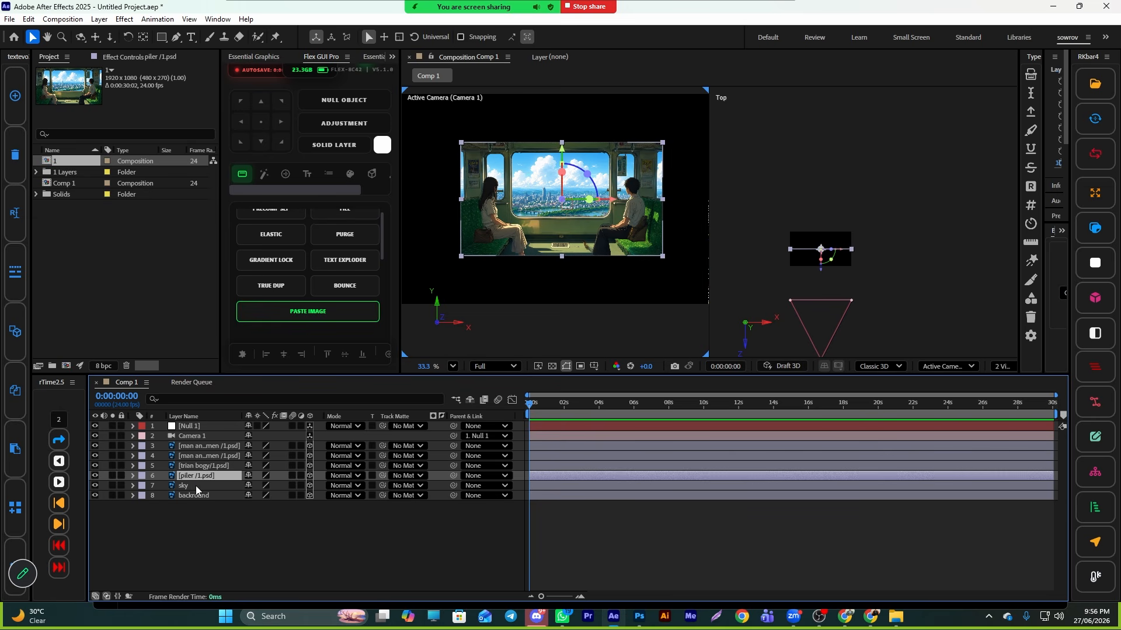
shift+click(195, 486)
shift+click(195, 495)
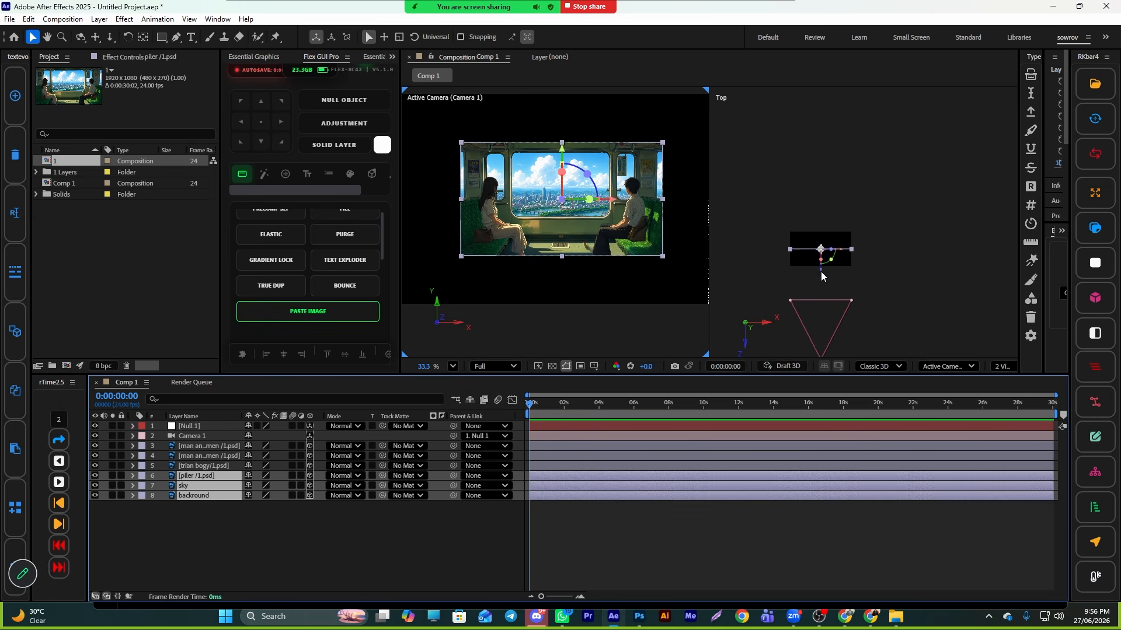
drag(821, 272, 822, 188)
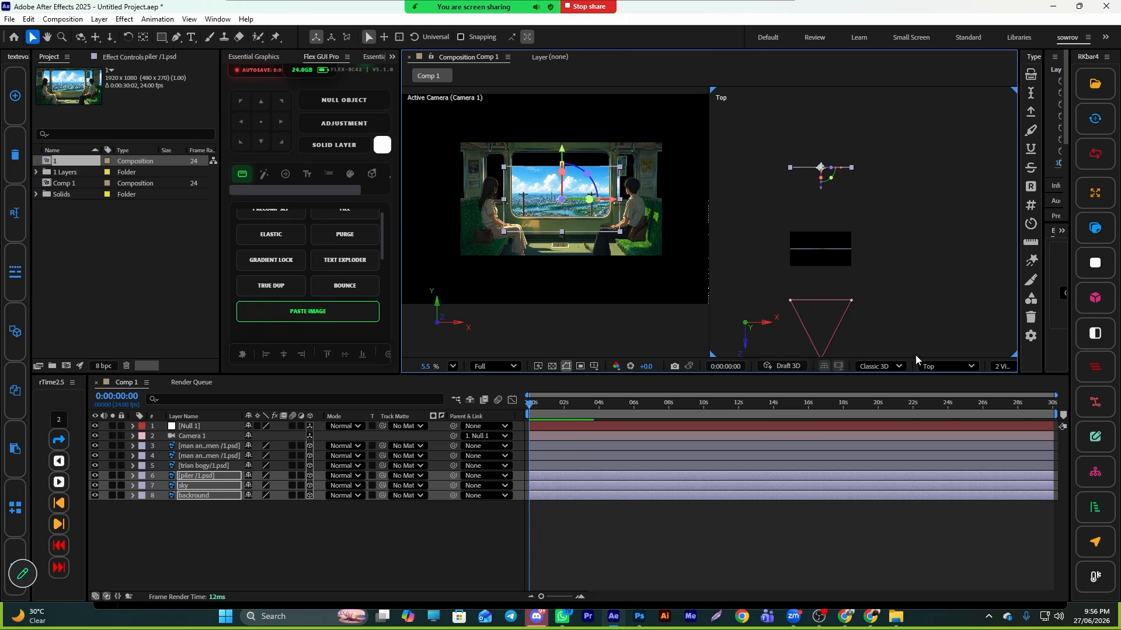
scroll(799, 296, down, 3)
scroll(815, 306, up, 5)
drag(864, 298, 906, 270)
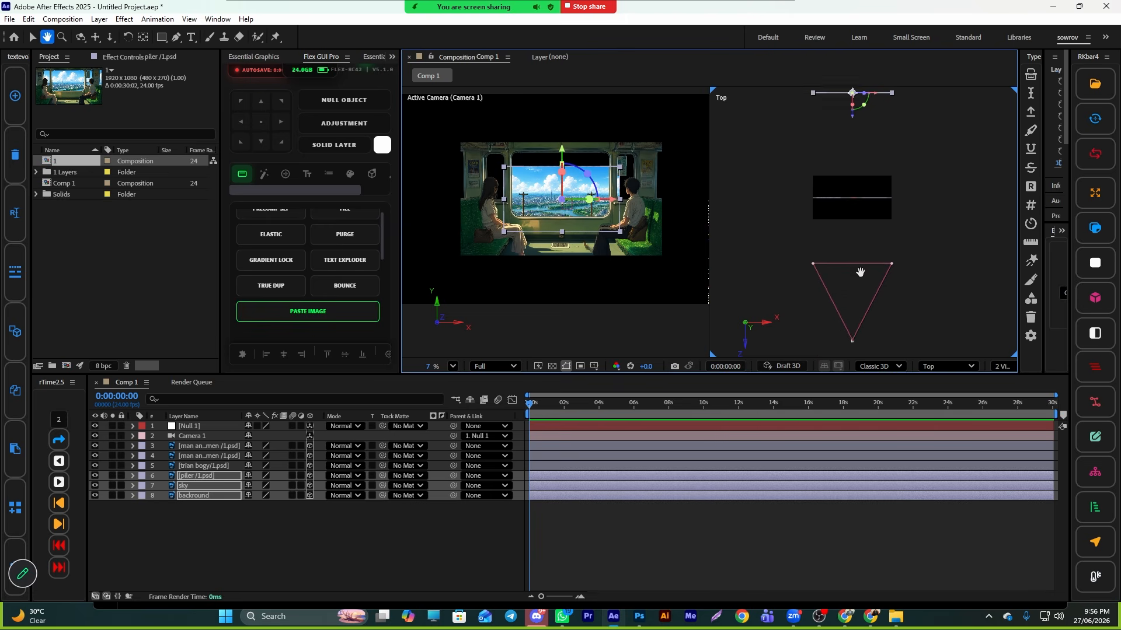
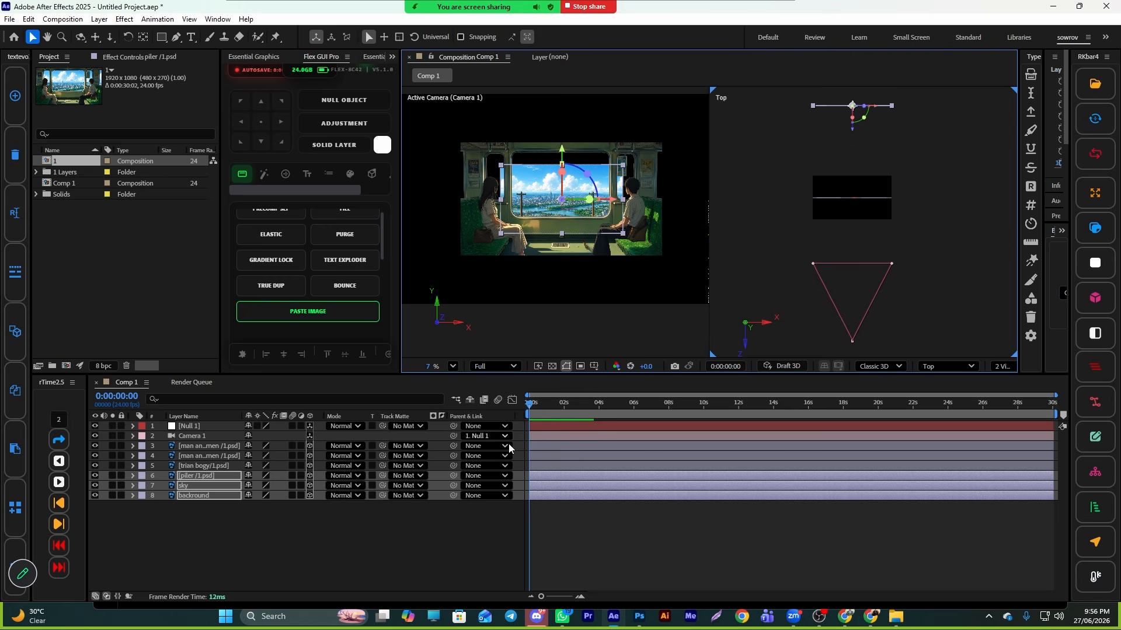
- Select the two figure layers and the trian bogy layer and move them closer to the camera in the Top view
click(555, 465)
shift+click(547, 446)
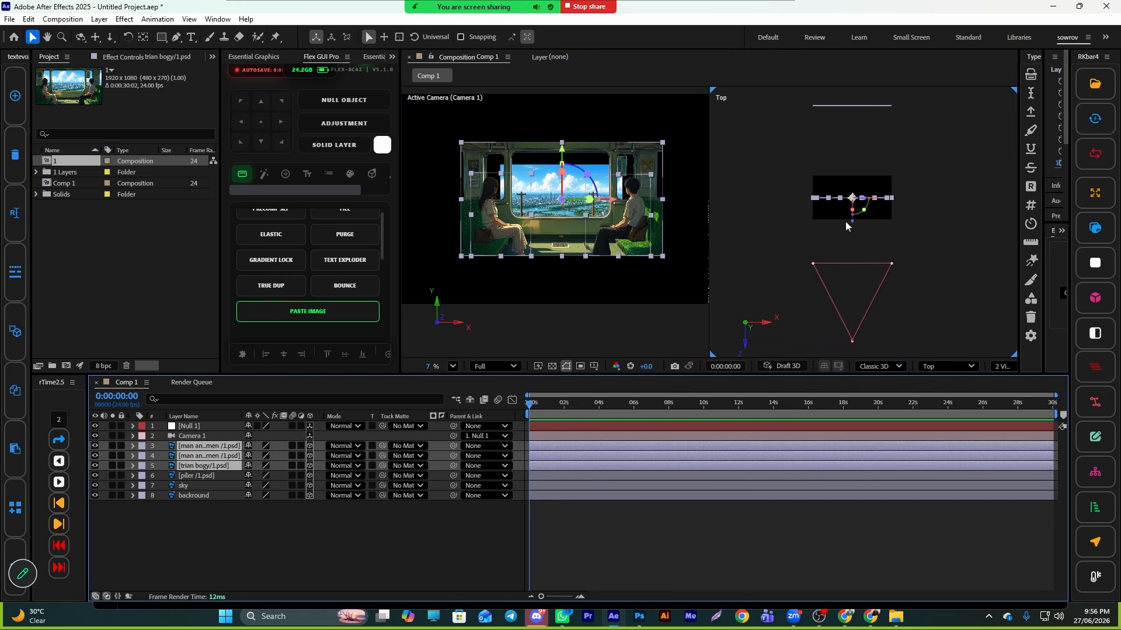
drag(852, 222, 866, 259)
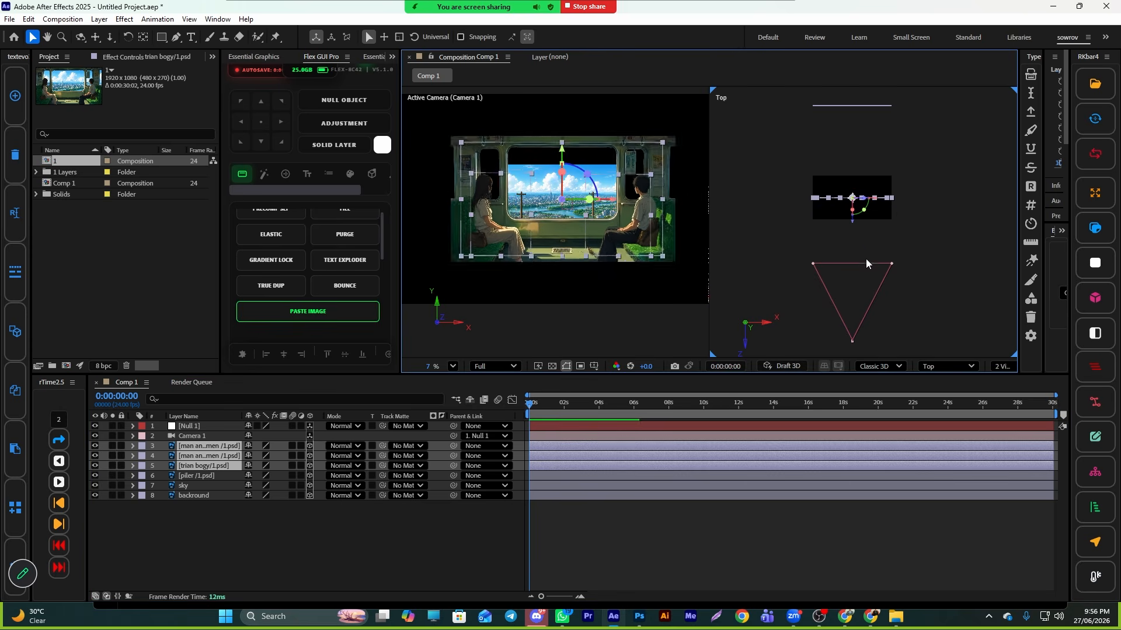
drag(852, 223, 853, 231)
- Try moving Camera 1 toward the scene in the Top view, undoing the move
scroll(858, 245, down, 1)
click(852, 333)
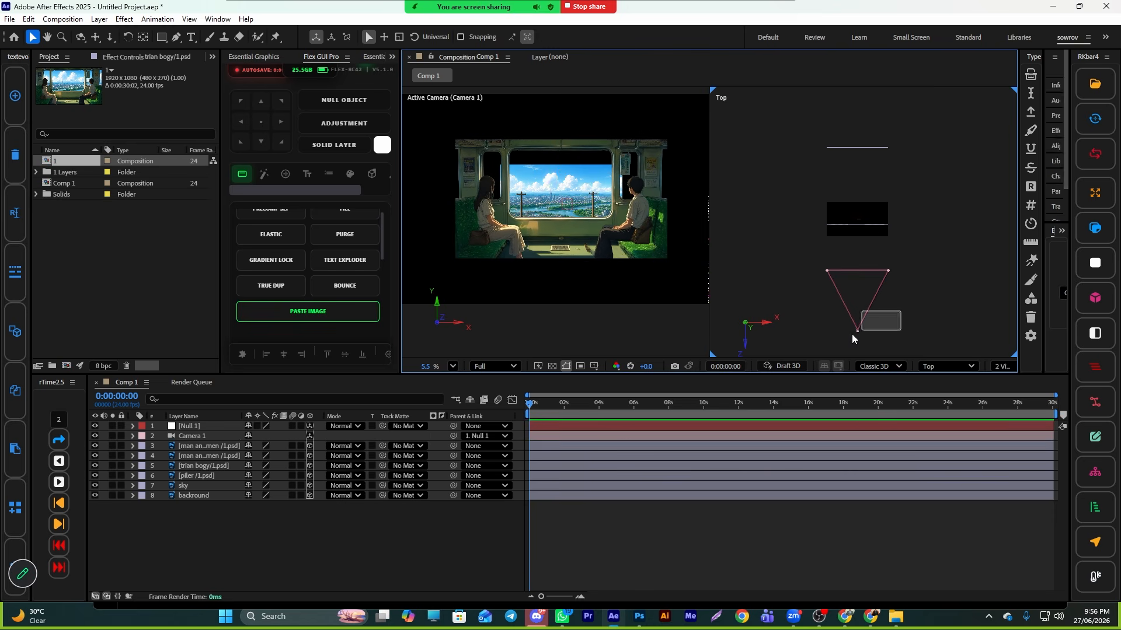
drag(858, 312, 852, 235)
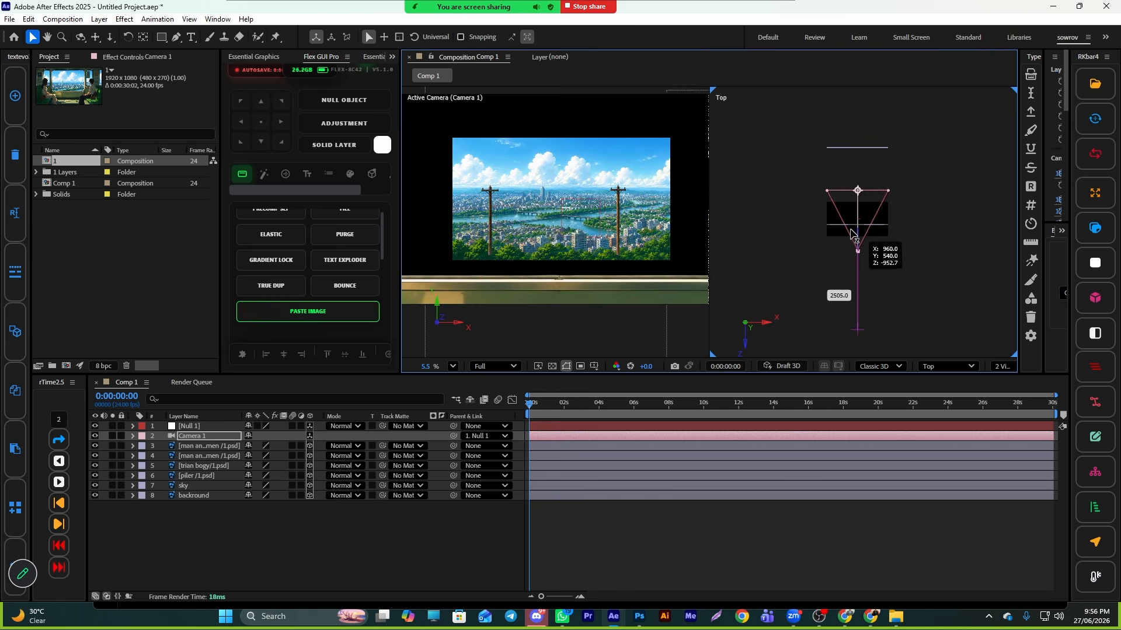
key(ctrl+z)
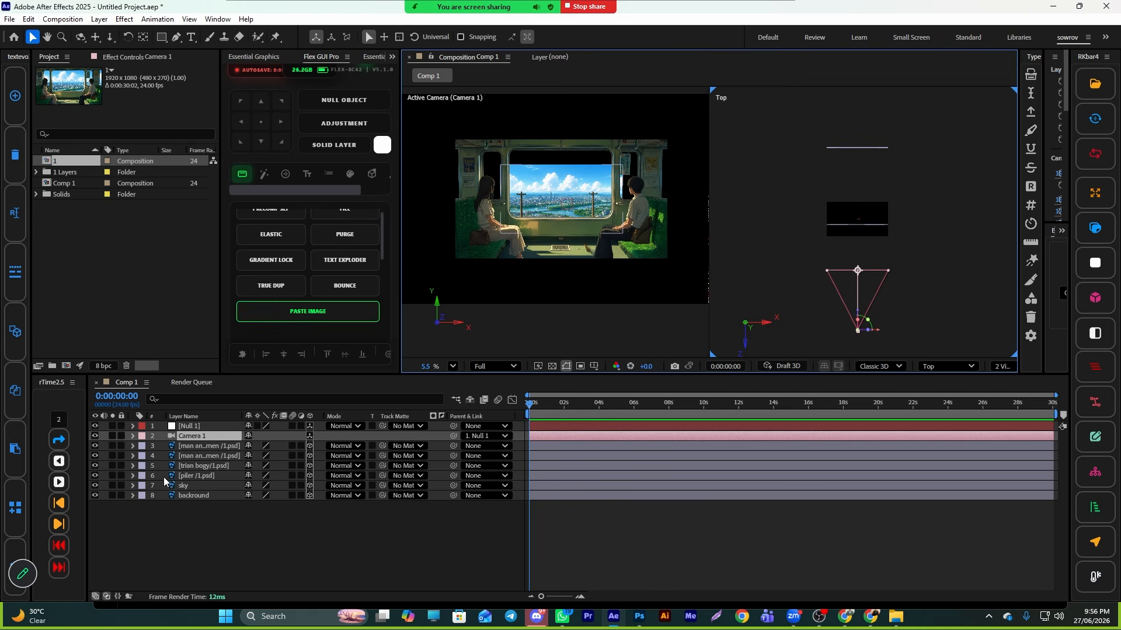
- Select the piler layer and move it slightly toward the camera in the Top view
click(197, 475)
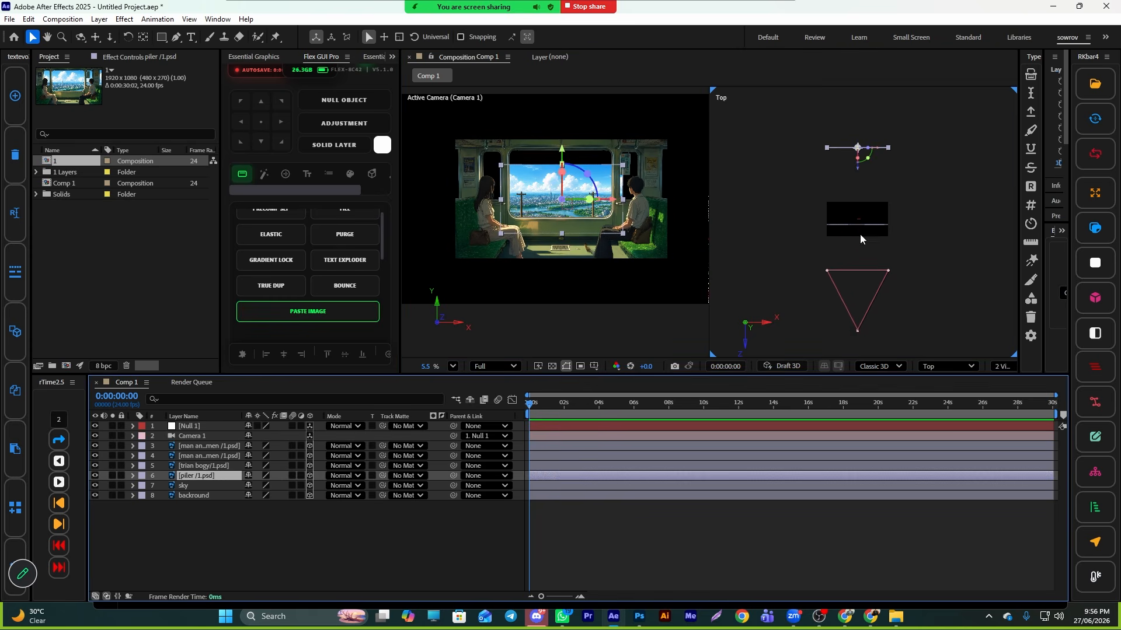
drag(858, 175, 857, 204)
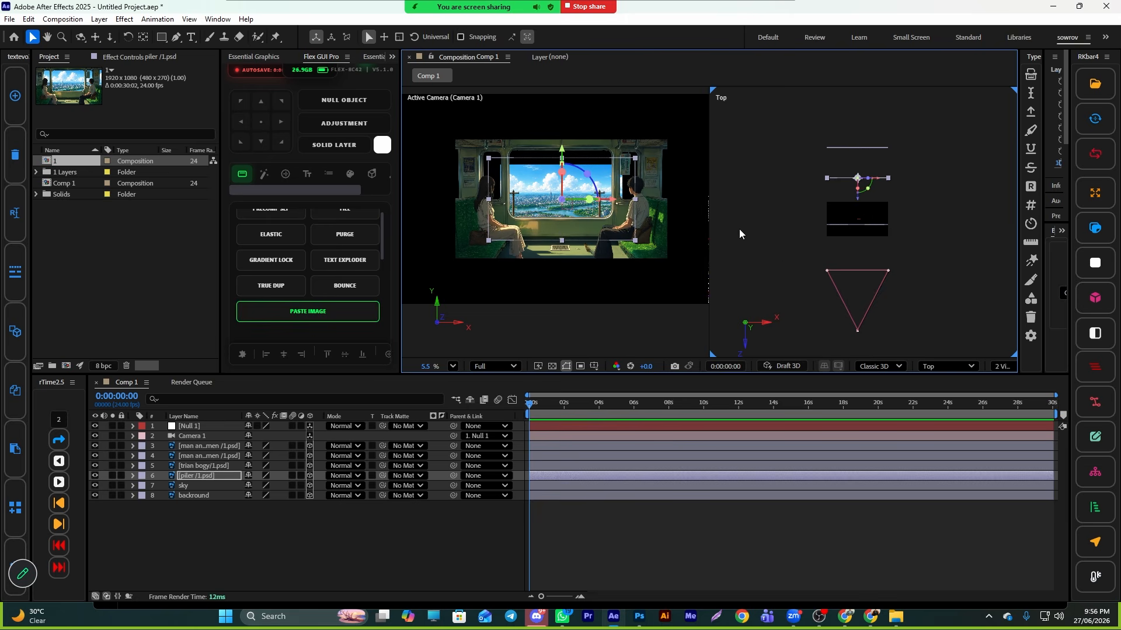
click(645, 524)
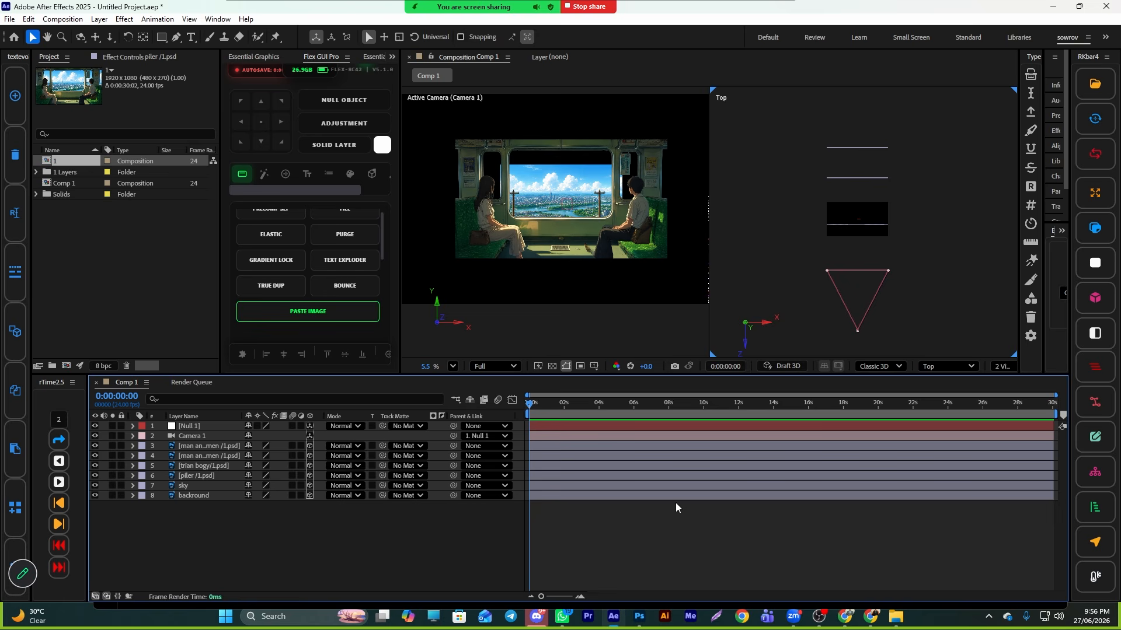
- Switch the second view to Custom View 1 and move Camera 1 closer to the scene, undoing a second larger move
click(1002, 366)
click(948, 366)
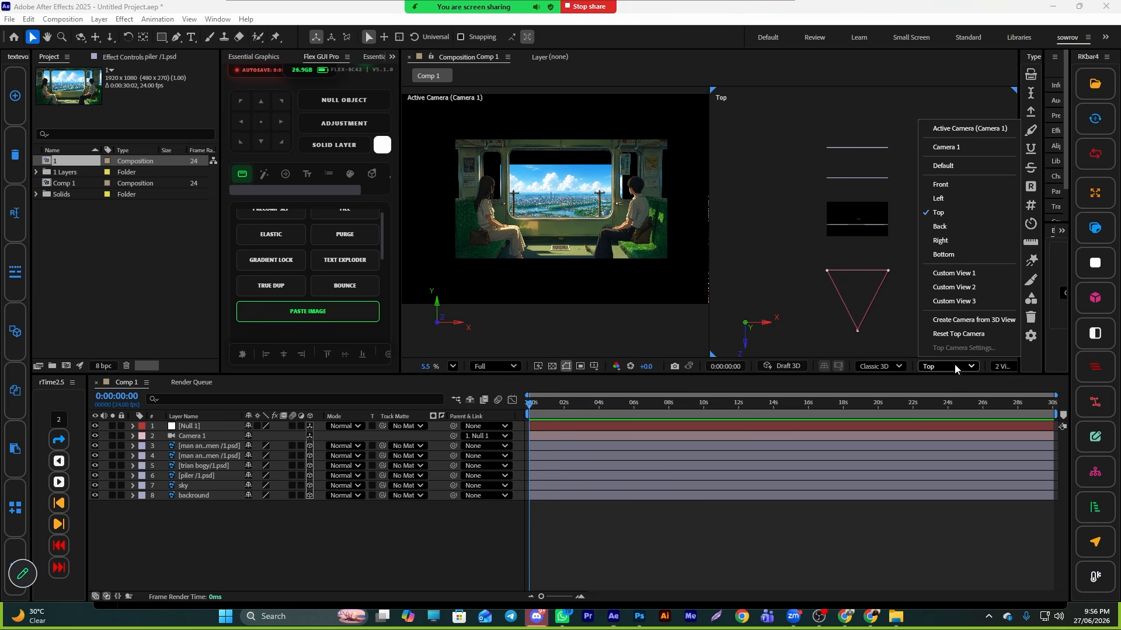
click(950, 273)
scroll(880, 275, up, 4)
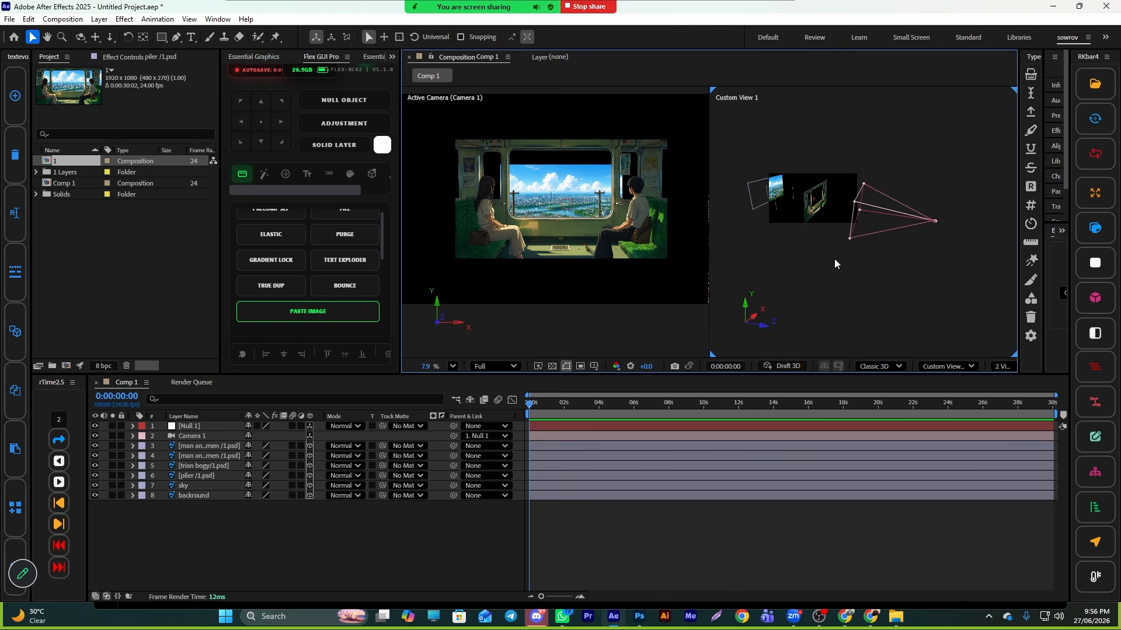
scroll(835, 264, up, 2)
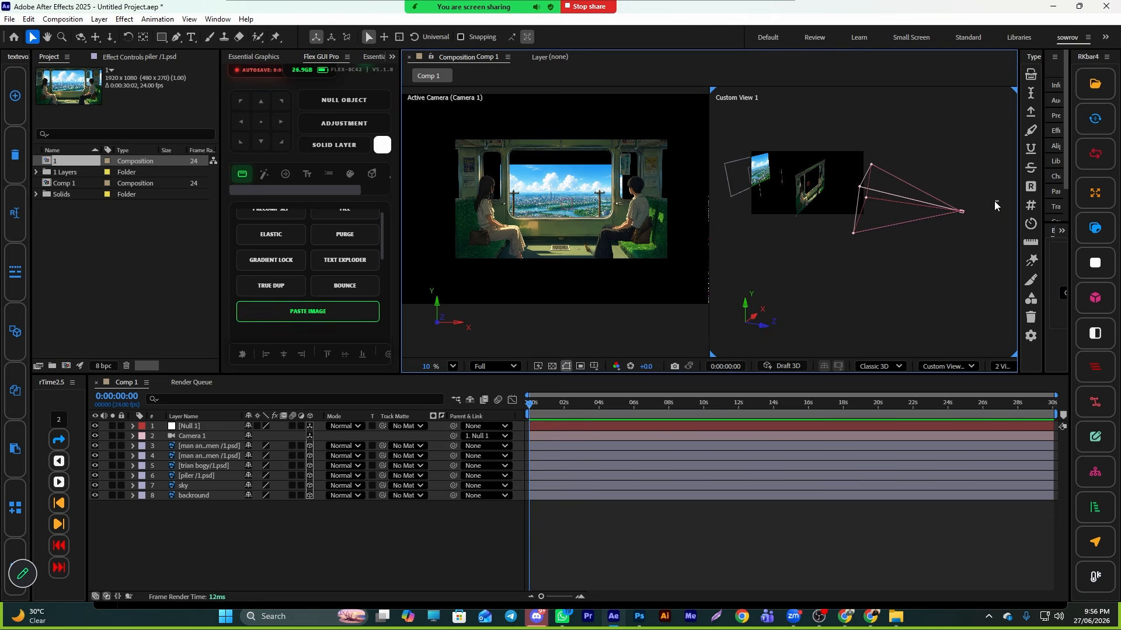
click(960, 211)
drag(928, 213, 869, 220)
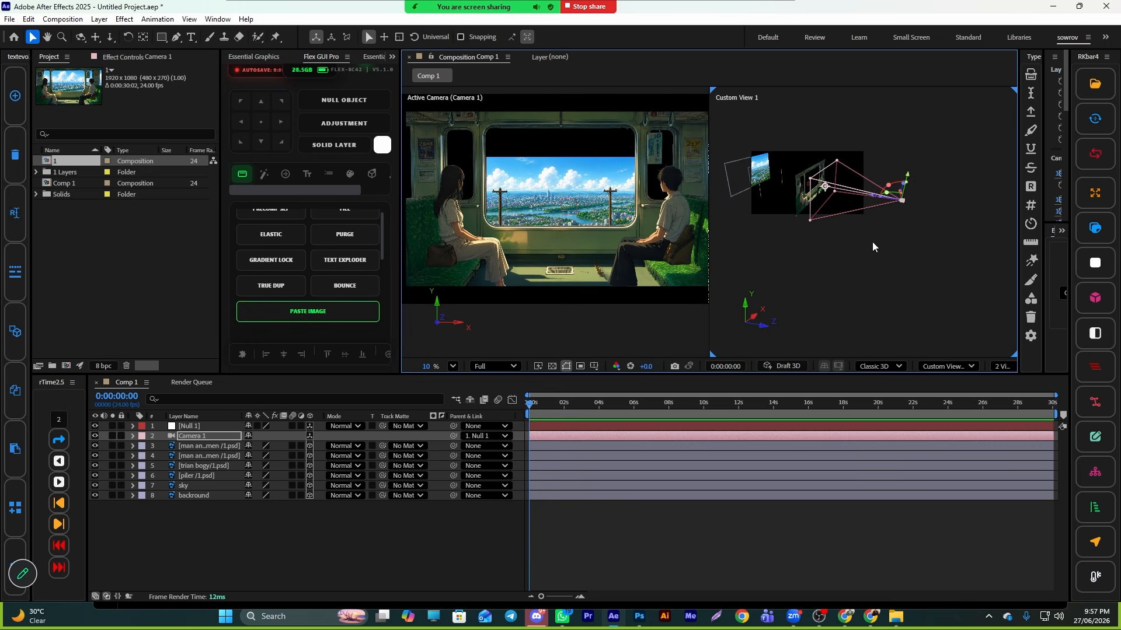
drag(939, 186, 751, 261)
key(ctrl+z)
- Return the second view to Top and nudge the sky layer slightly toward the camera
click(946, 367)
click(946, 213)
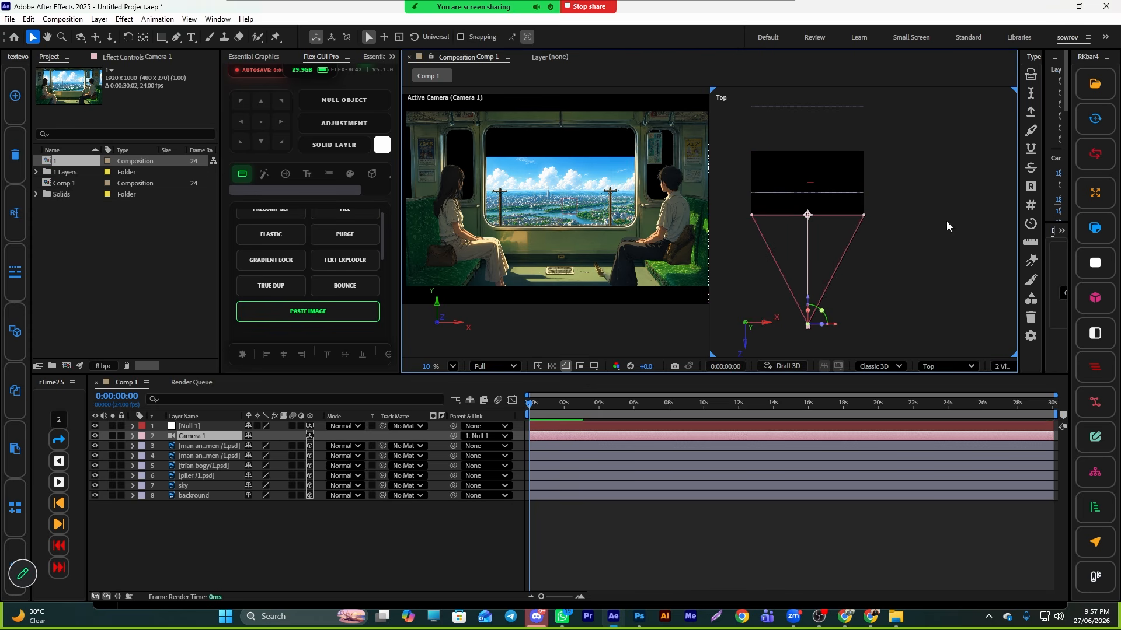
click(572, 496)
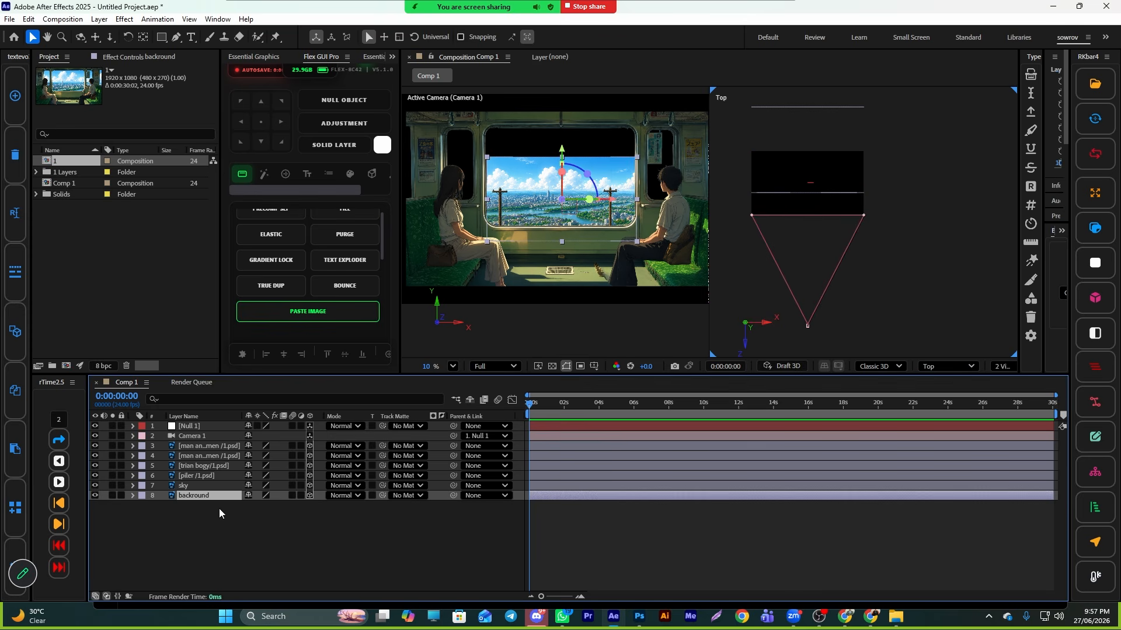
click(226, 486)
scroll(811, 188, down, 2)
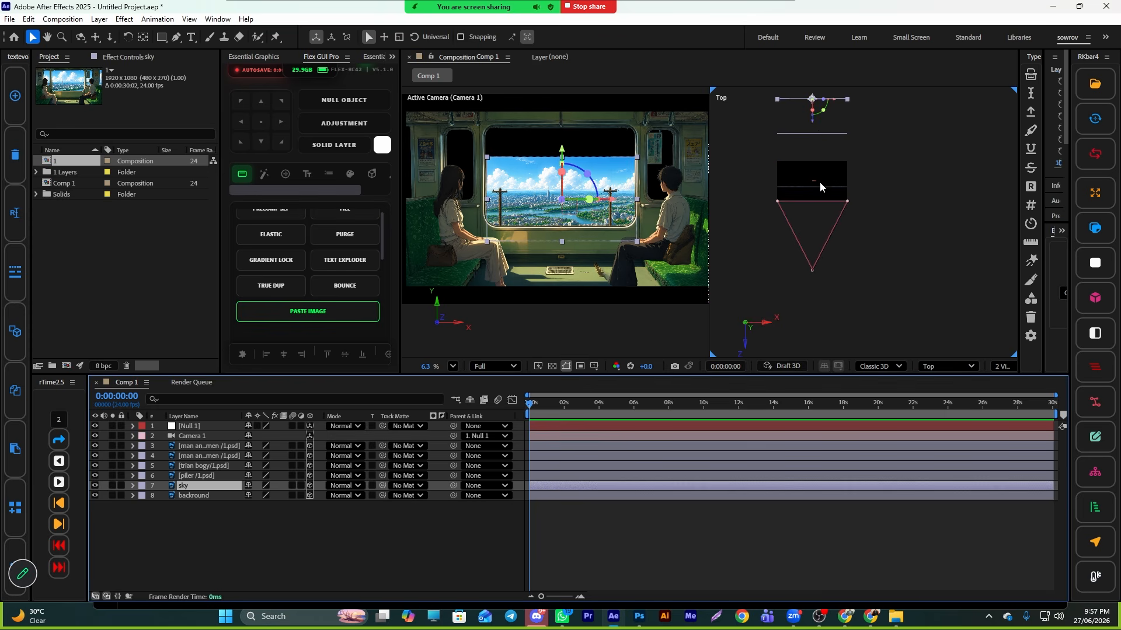
drag(811, 127, 813, 135)
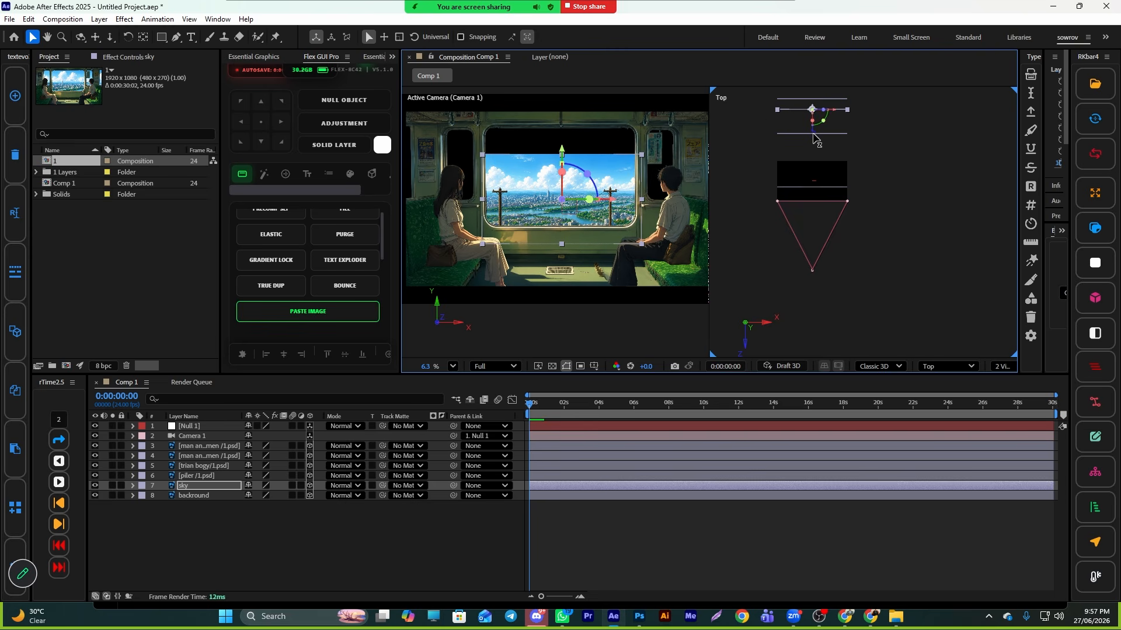
- Select the sky and backround layers and create a null object parented to both
ctrl+click(562, 497)
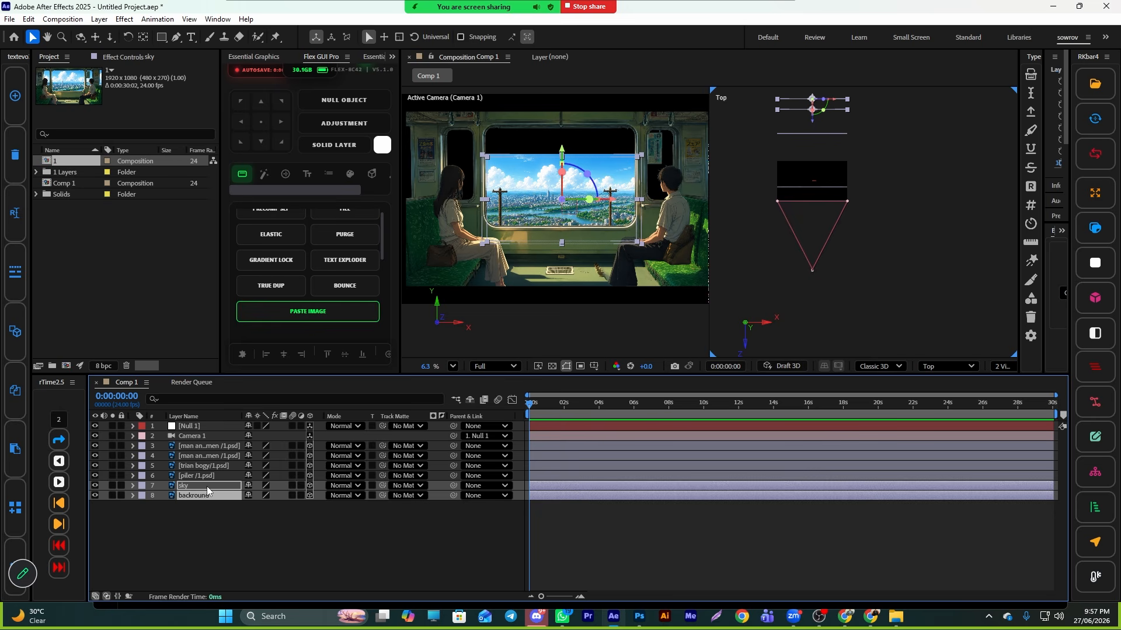
right_click(275, 528)
mouse_move(350, 383)
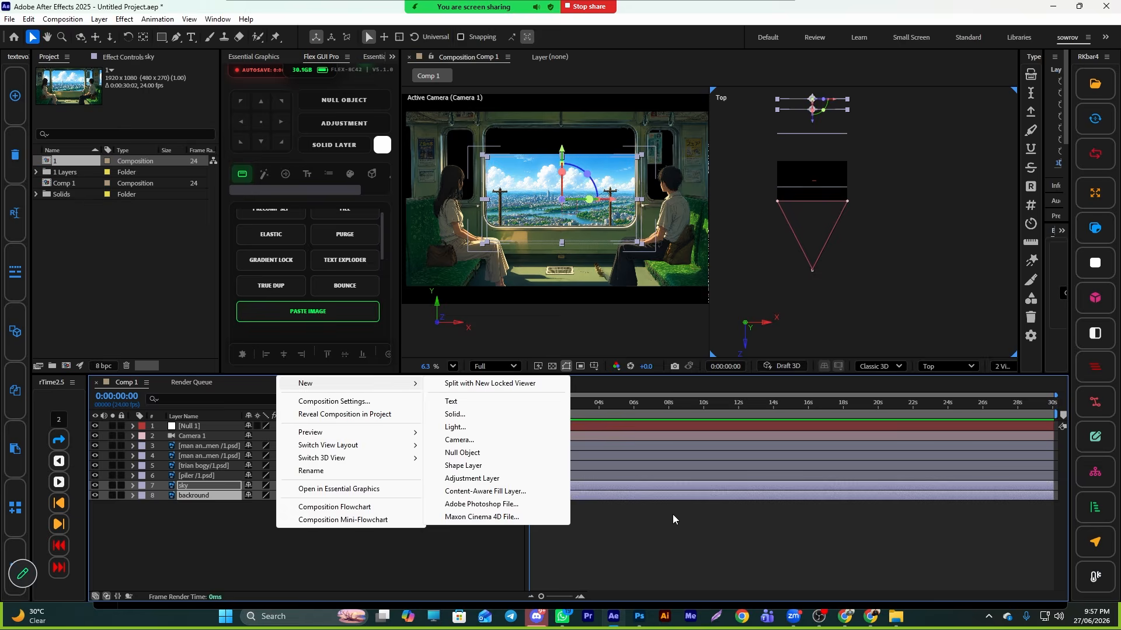
click(673, 515)
click(655, 497)
ctrl+click(671, 486)
click(1086, 254)
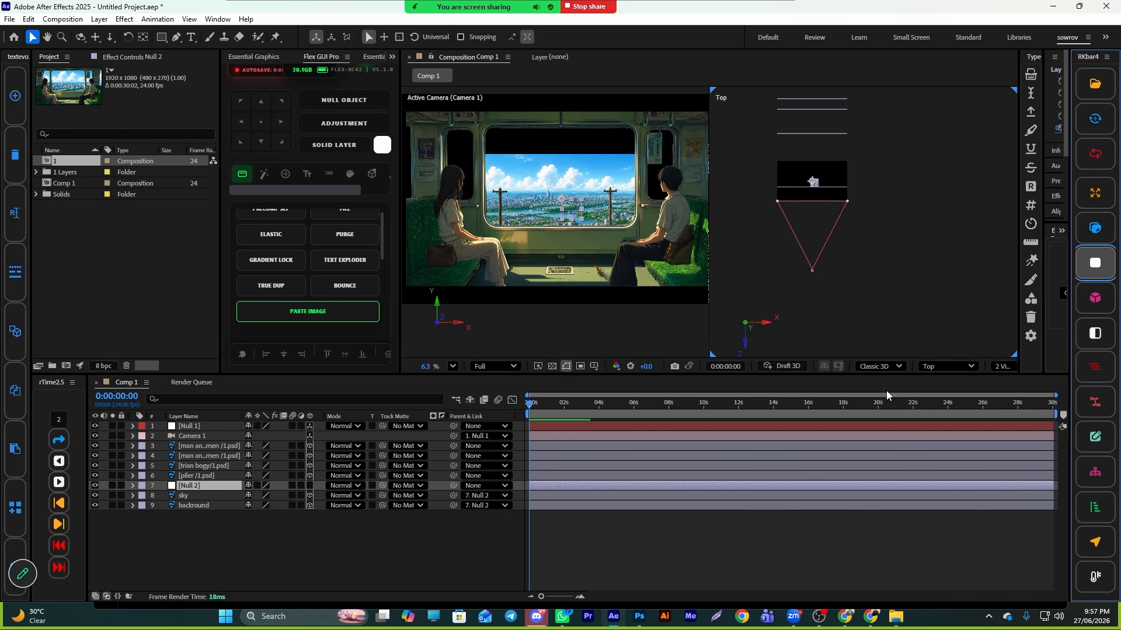
- Make the new null a 3D layer
click(141, 486)
click(175, 288)
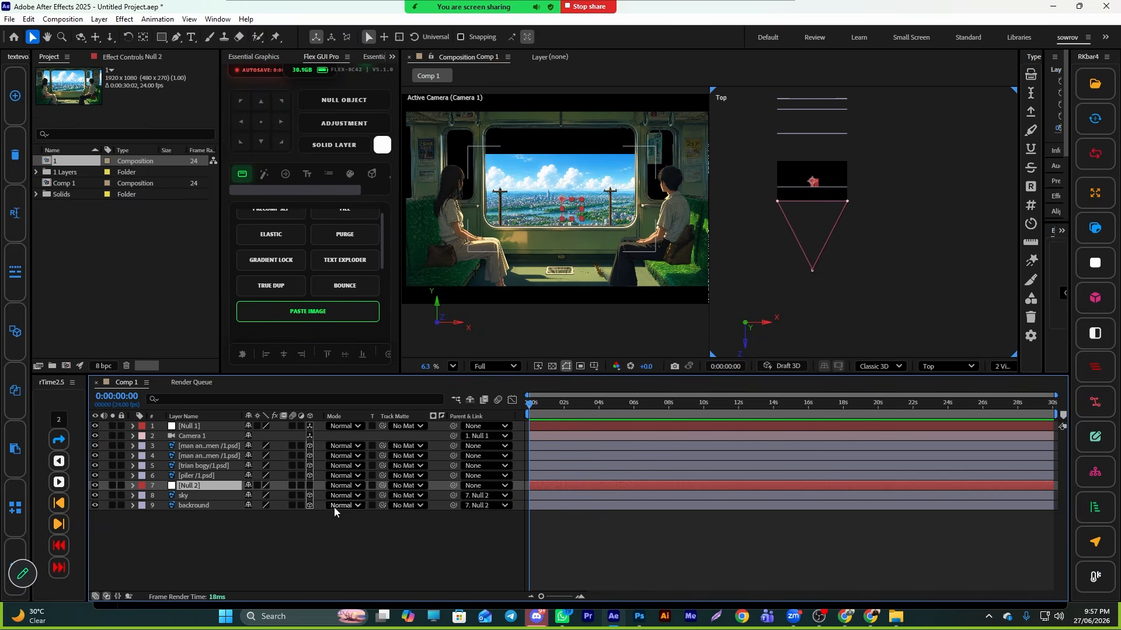
click(310, 485)
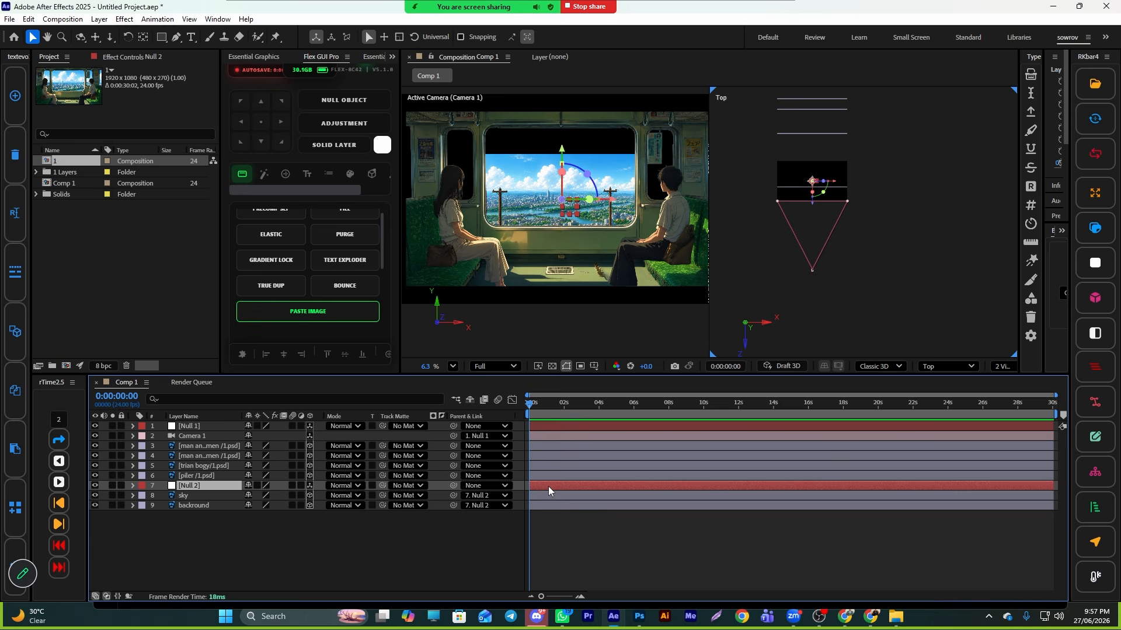
- Scale the new null up to 4043% to enlarge the sky and background behind the window
key(s)
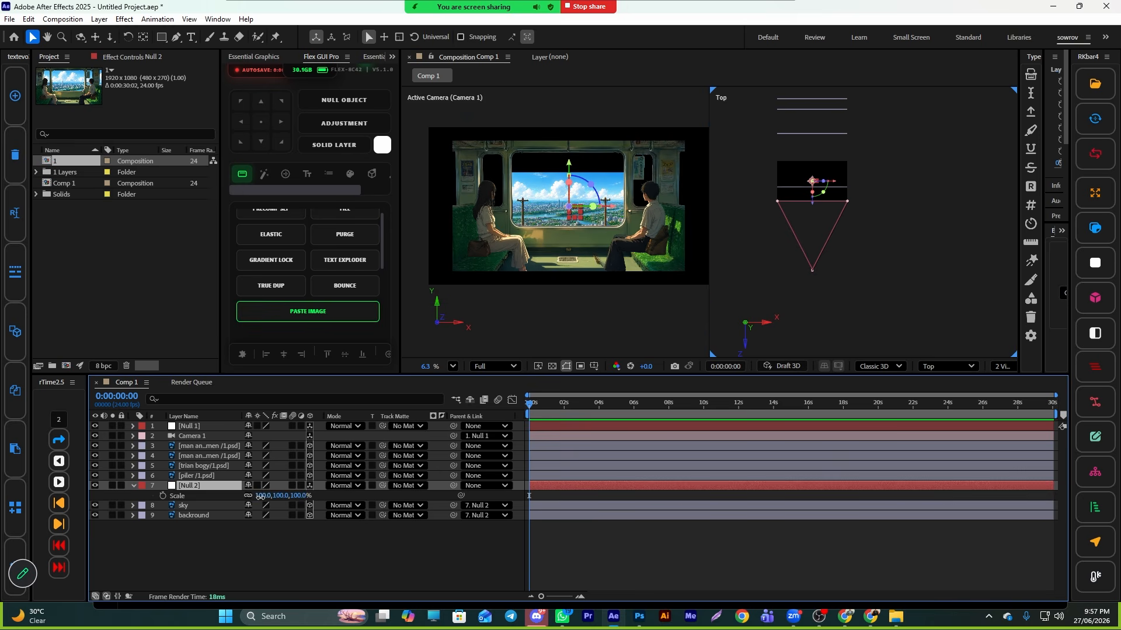
drag(259, 495, 887, 488)
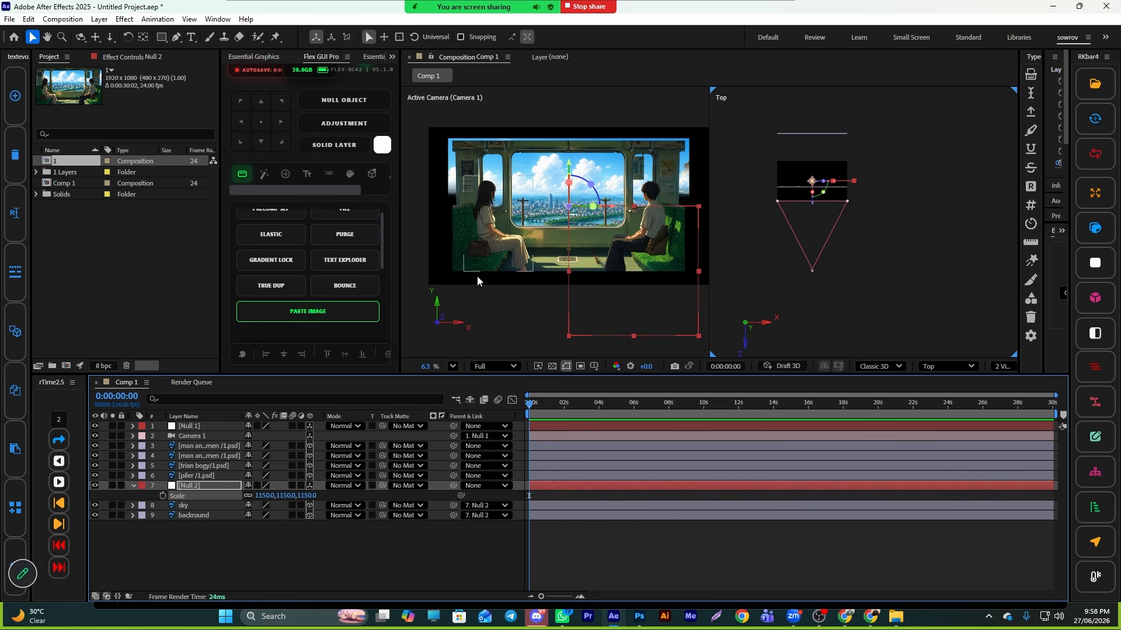
drag(265, 495, 957, 480)
scroll(549, 251, up, 1)
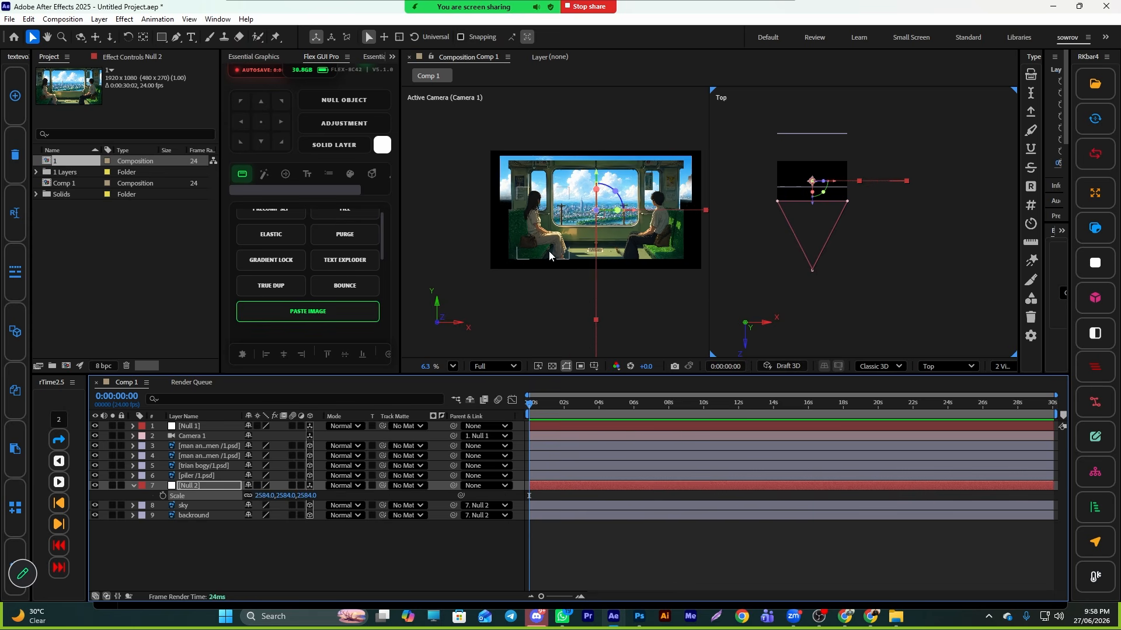
drag(264, 495, 525, 496)
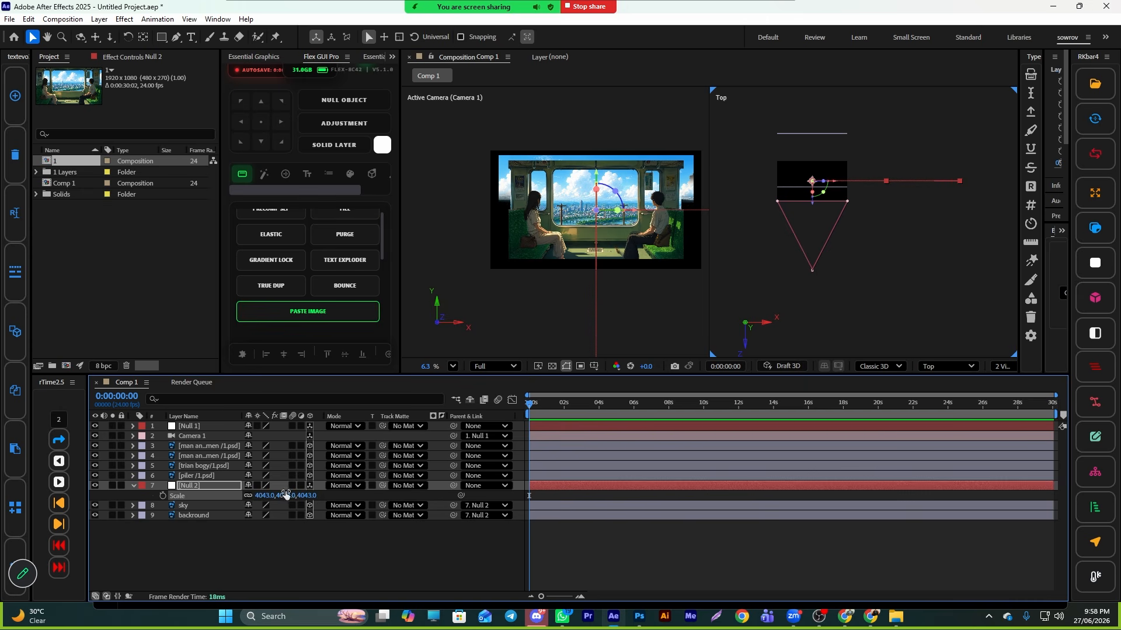
- Try moving Camera 1 forward in the Top view, undoing the move
click(813, 268)
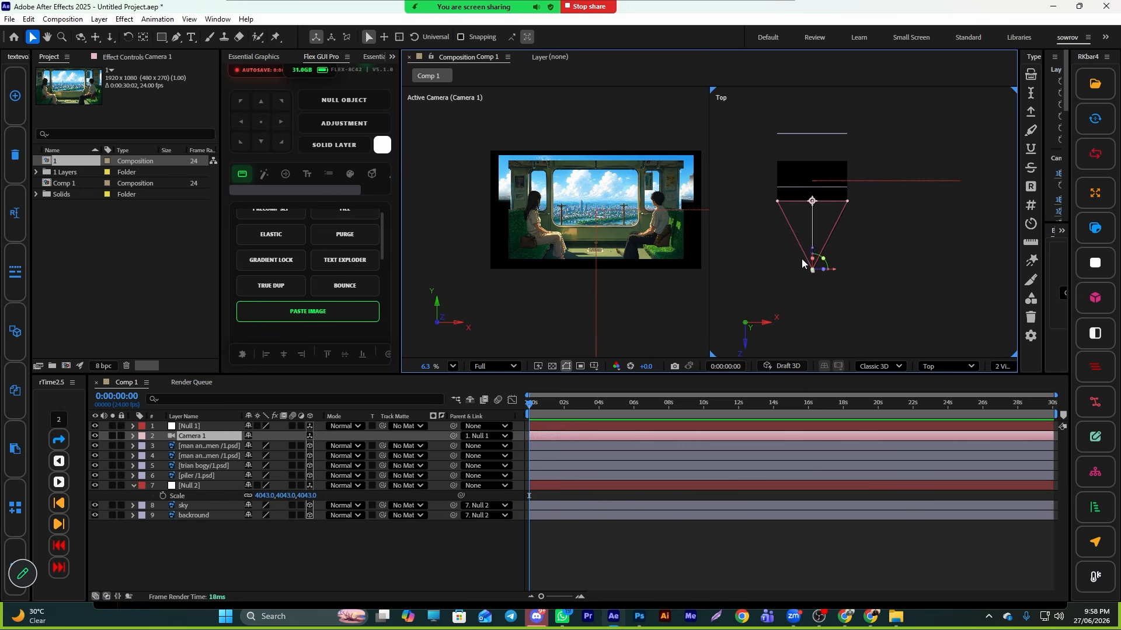
drag(811, 247, 812, 231)
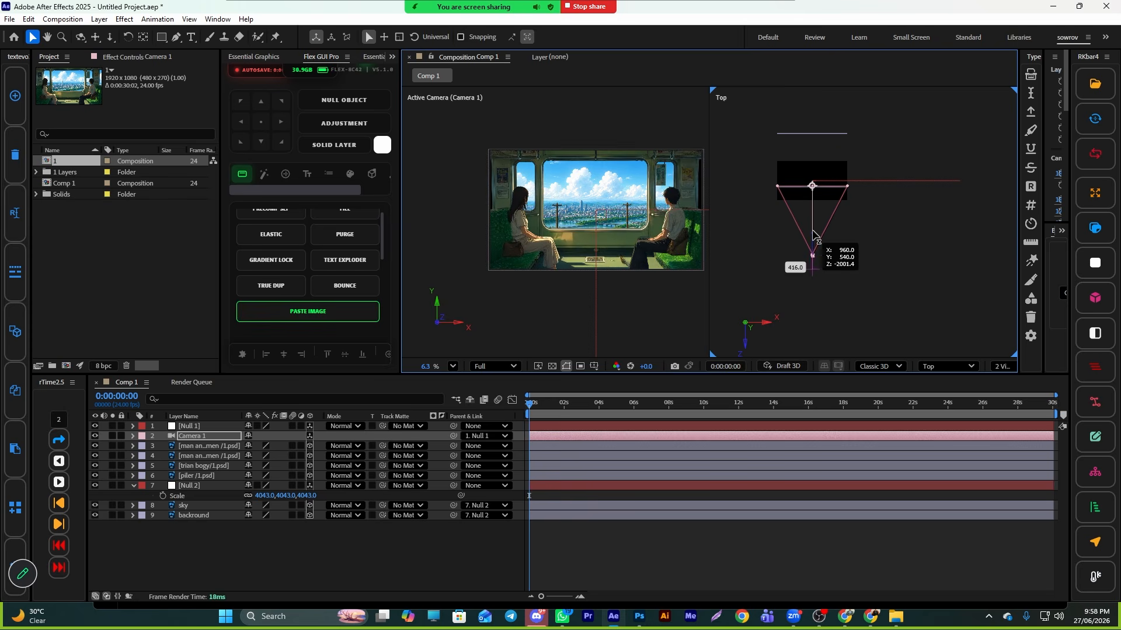
key(ctrl+z)
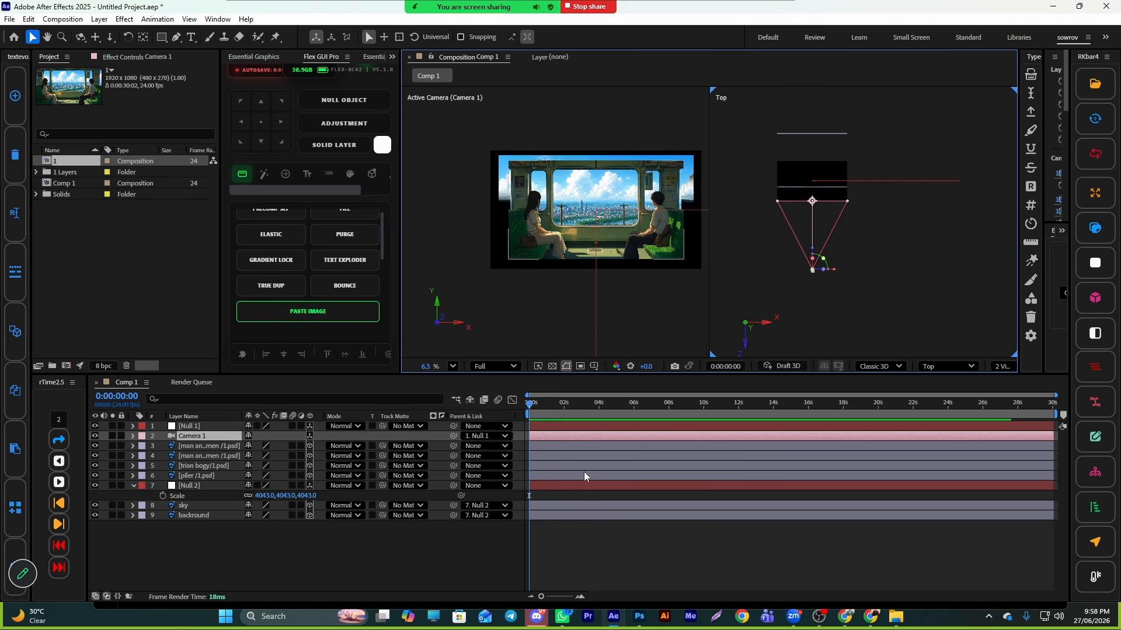
- Try parenting the new null to Null 1 and moving Camera 1 in the Top view, undoing both
click(545, 484)
drag(466, 535, 206, 426)
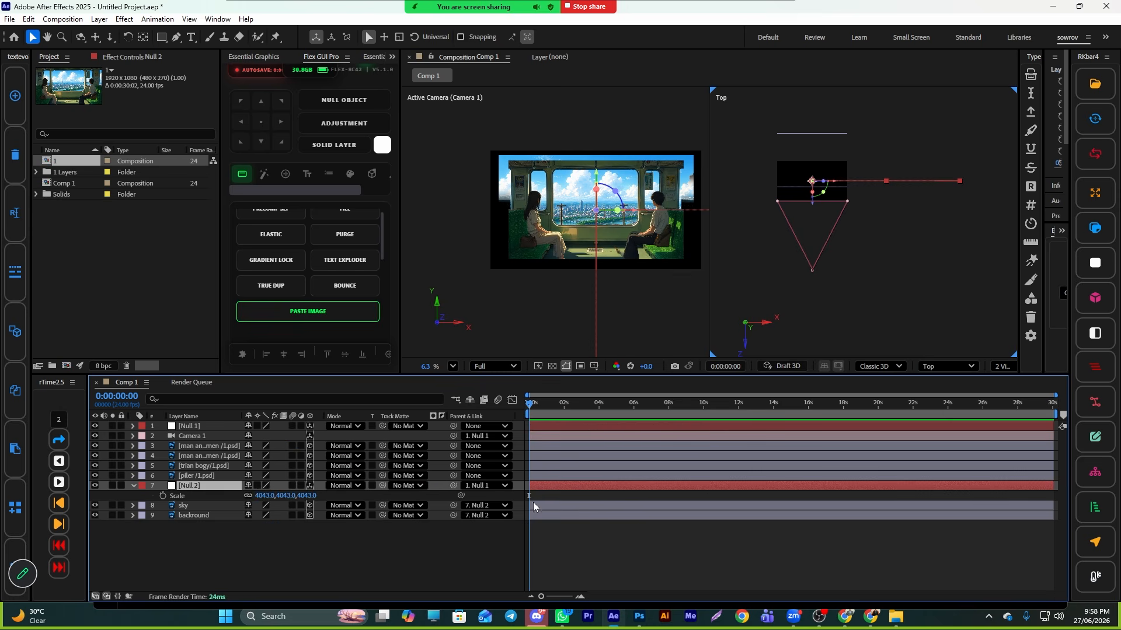
click(542, 517)
click(547, 488)
click(543, 427)
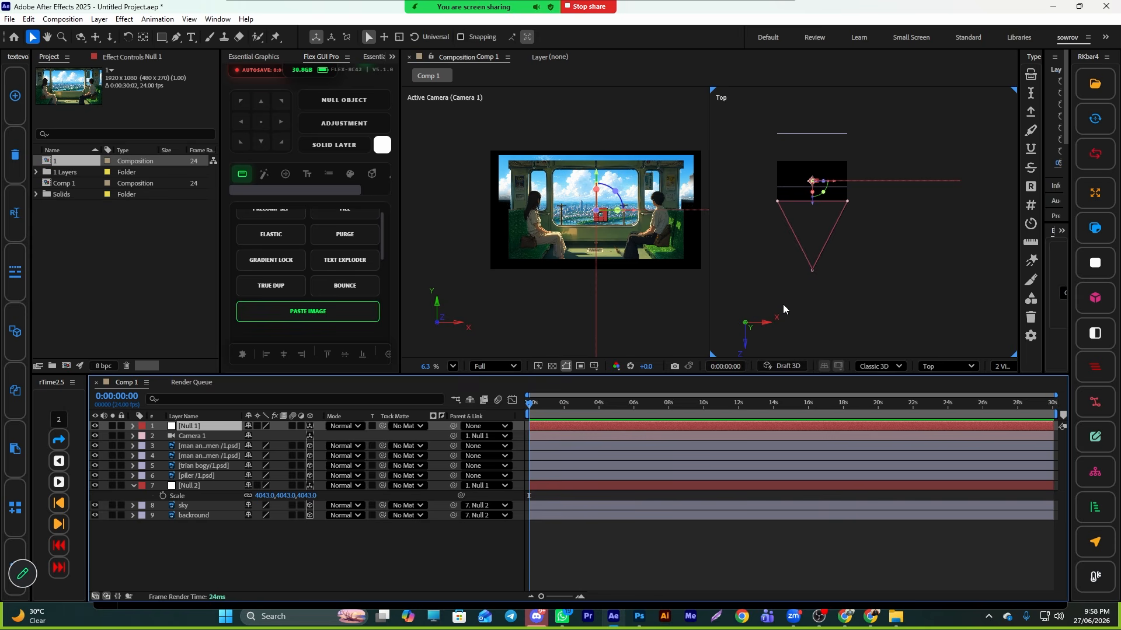
click(812, 271)
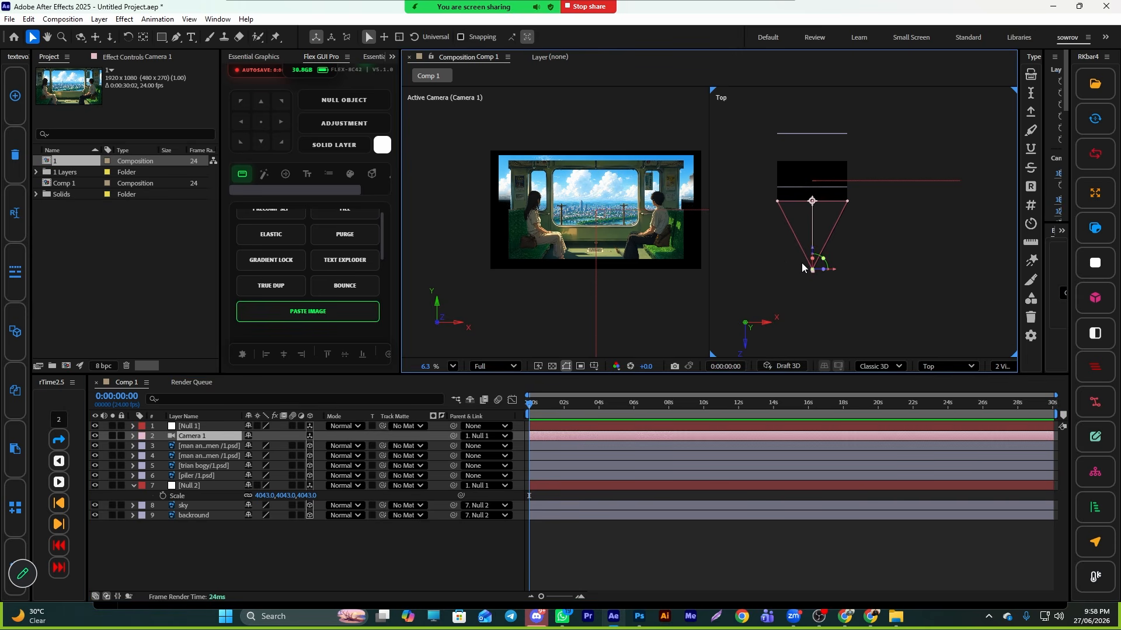
drag(812, 270, 812, 257)
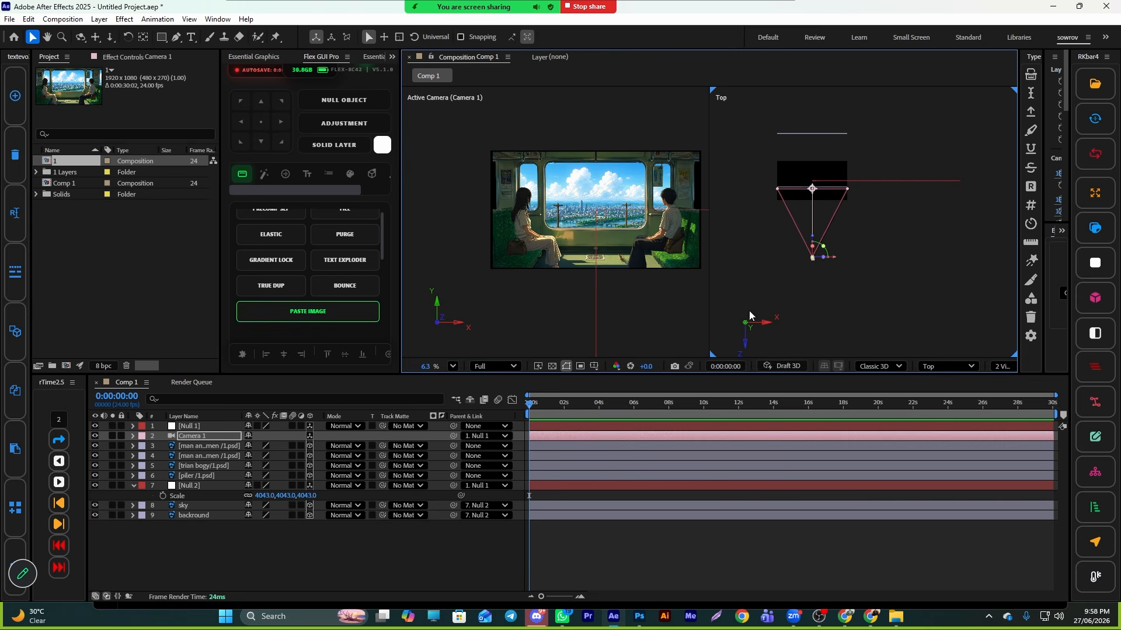
key(ctrl+z)
key(ctrl+z)
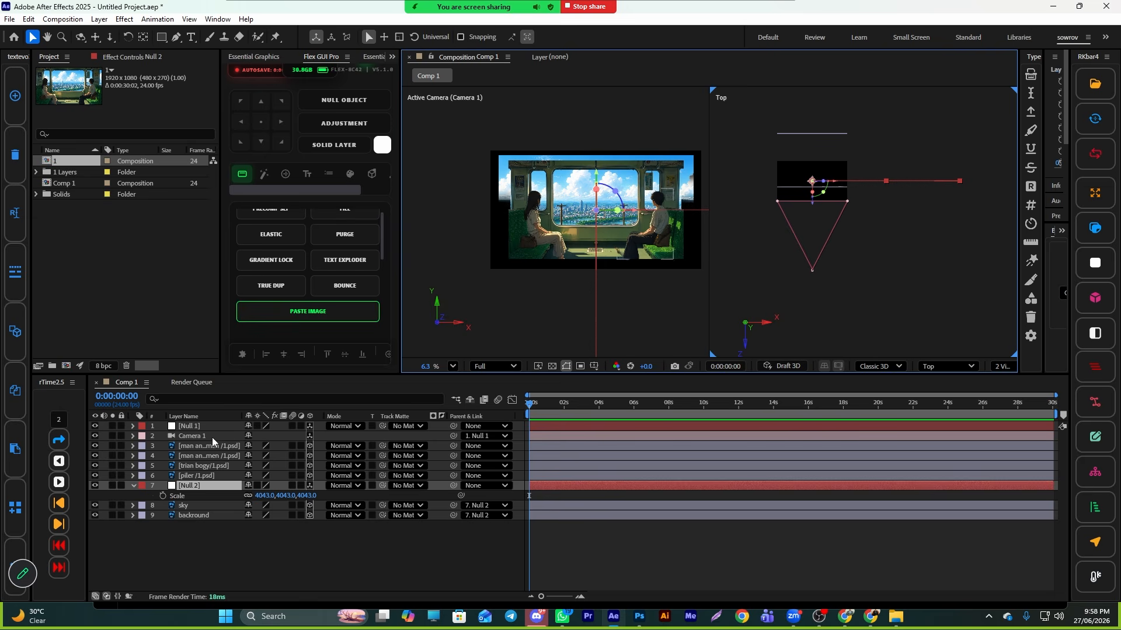
- Try parenting the new null to Camera 1 and moving the camera, undoing both changes
drag(453, 486, 202, 439)
drag(833, 251, 816, 231)
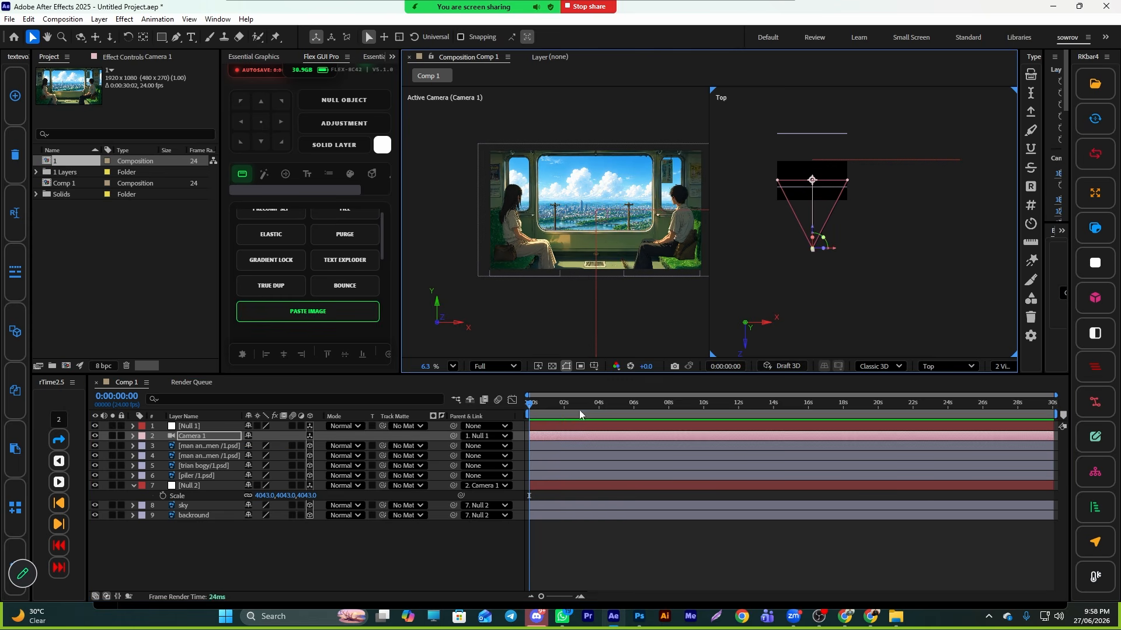
key(ctrl+z)
key(ctrl+z)
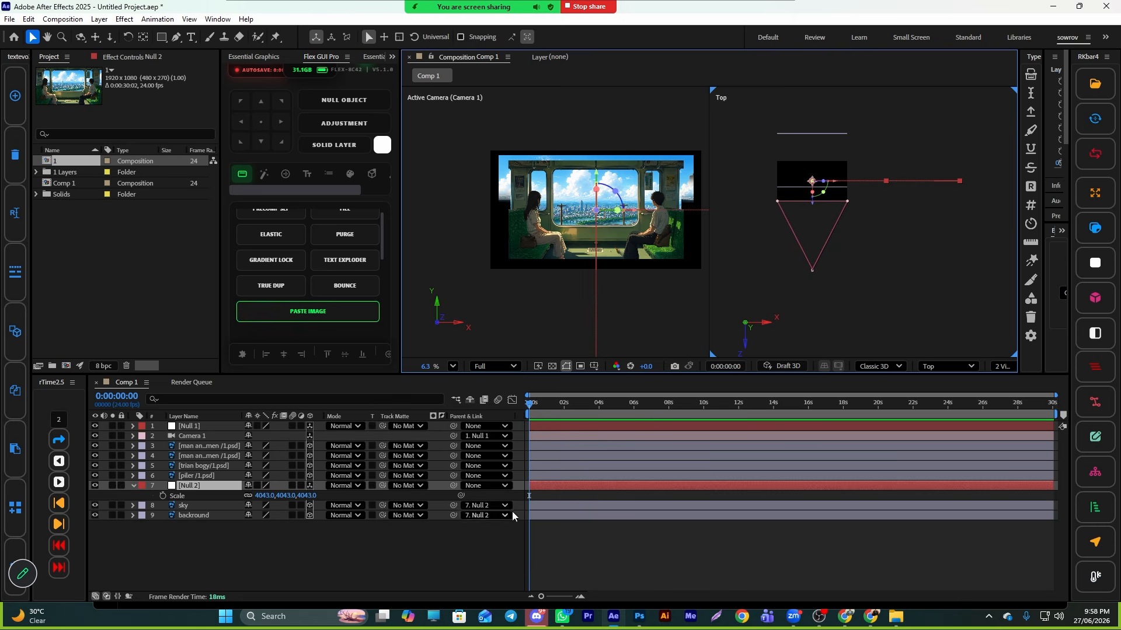
click(548, 489)
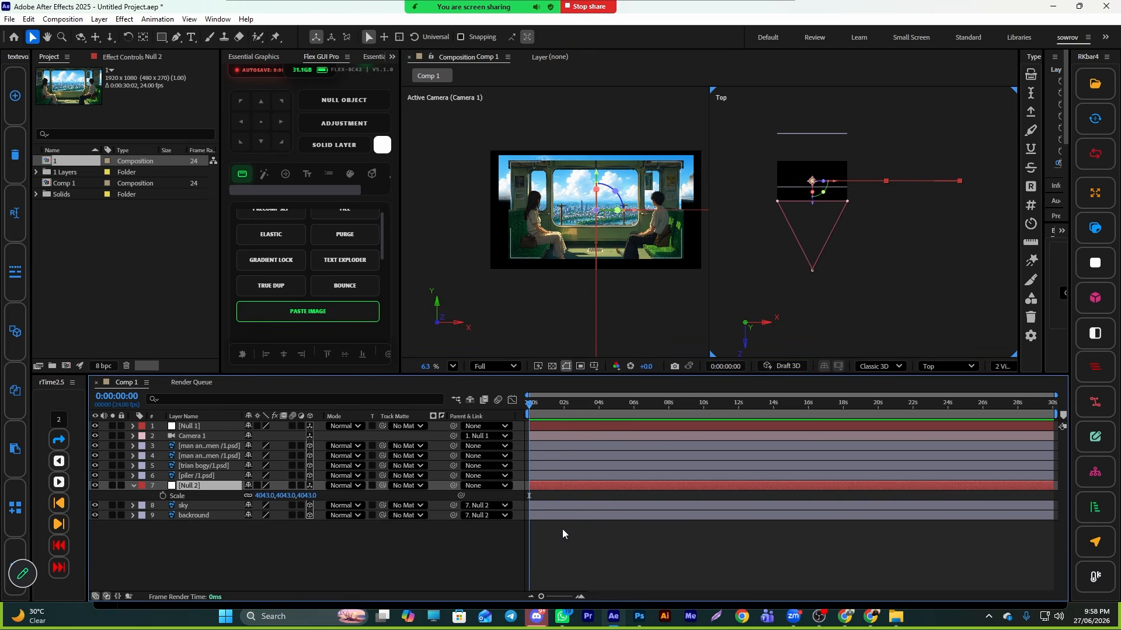
- Undo the background null's scaling and creation, leaving the sky and background unparented
key(ctrl+z)
key(ctrl+z)
key(ctrl+z)
key(ctrl+z)
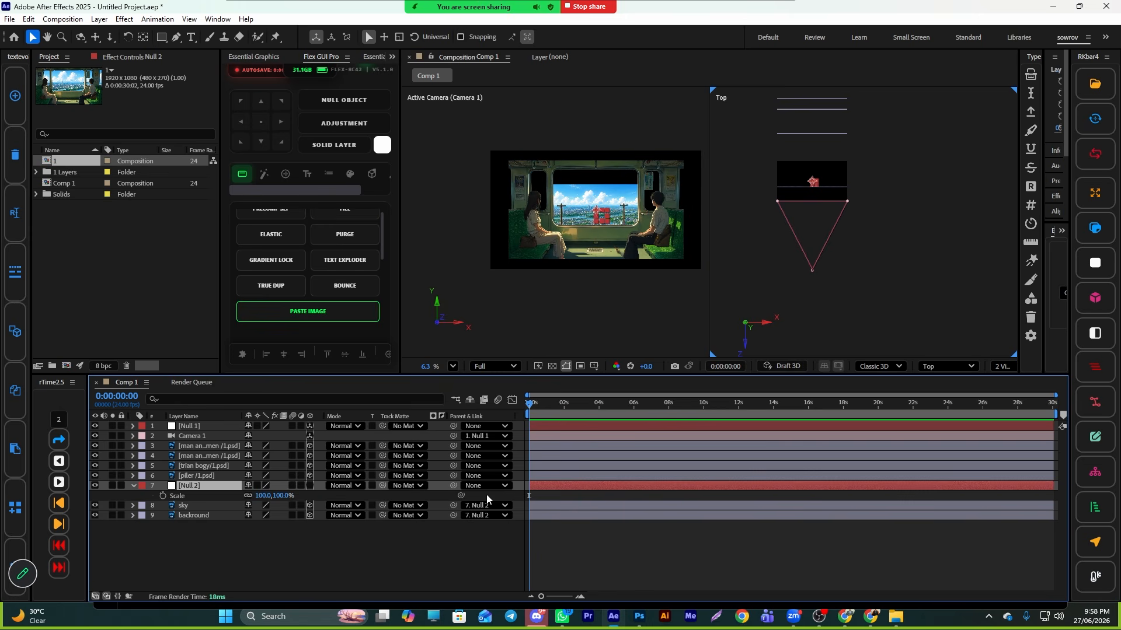
key(ctrl+z)
key(ctrl+z)
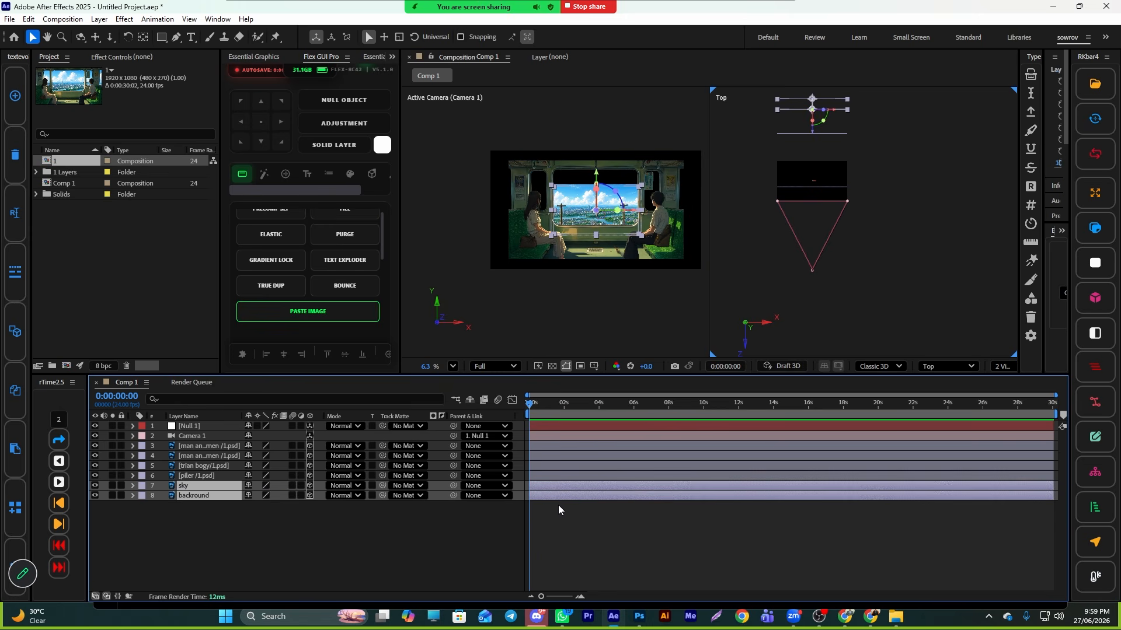
click(570, 535)
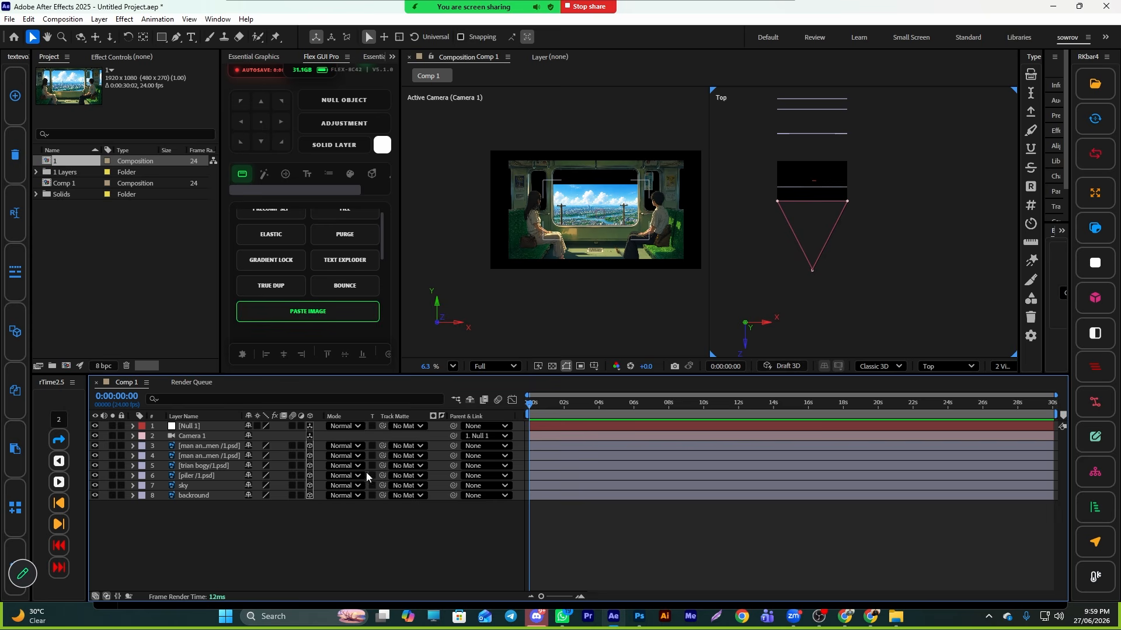
- Select the sky and background layers and push them farther back in depth behind the window
click(556, 426)
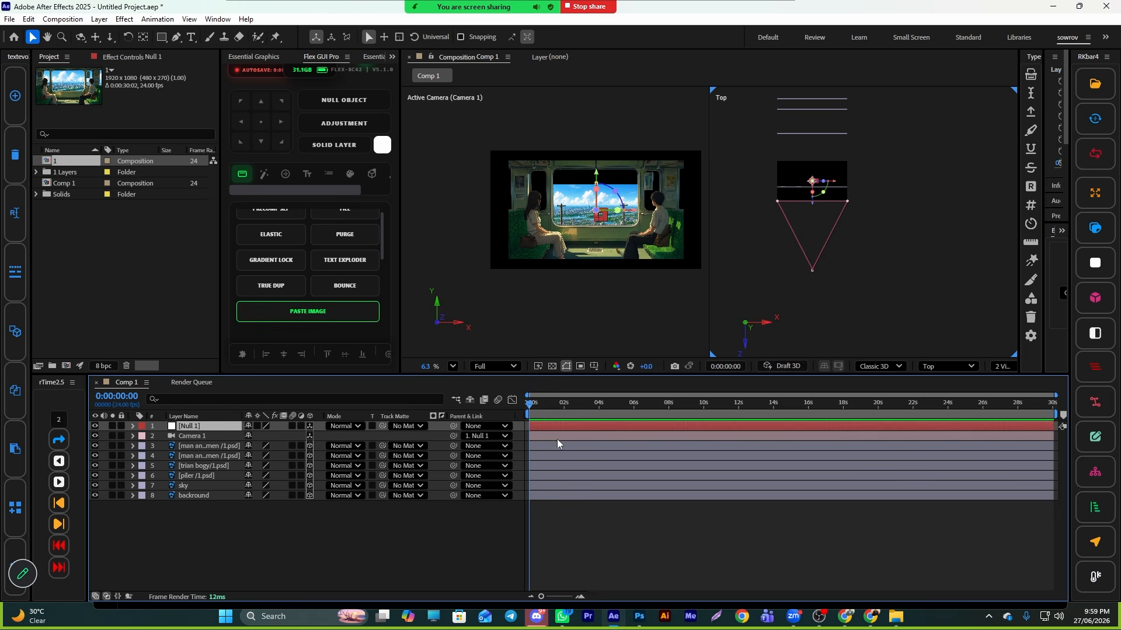
click(540, 435)
click(567, 506)
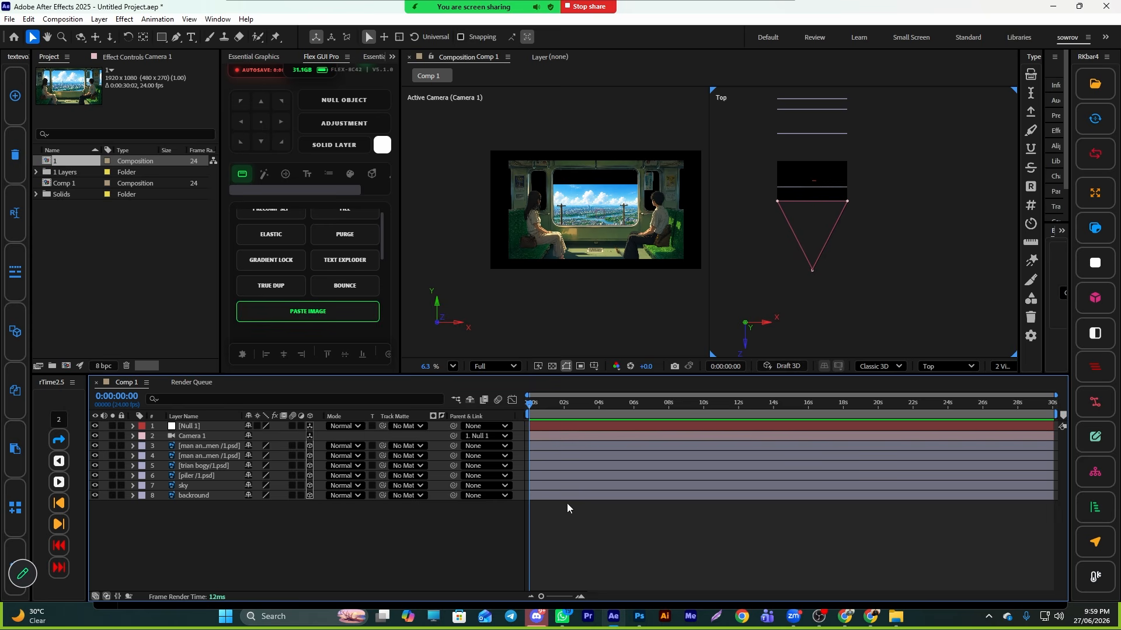
drag(548, 451, 557, 495)
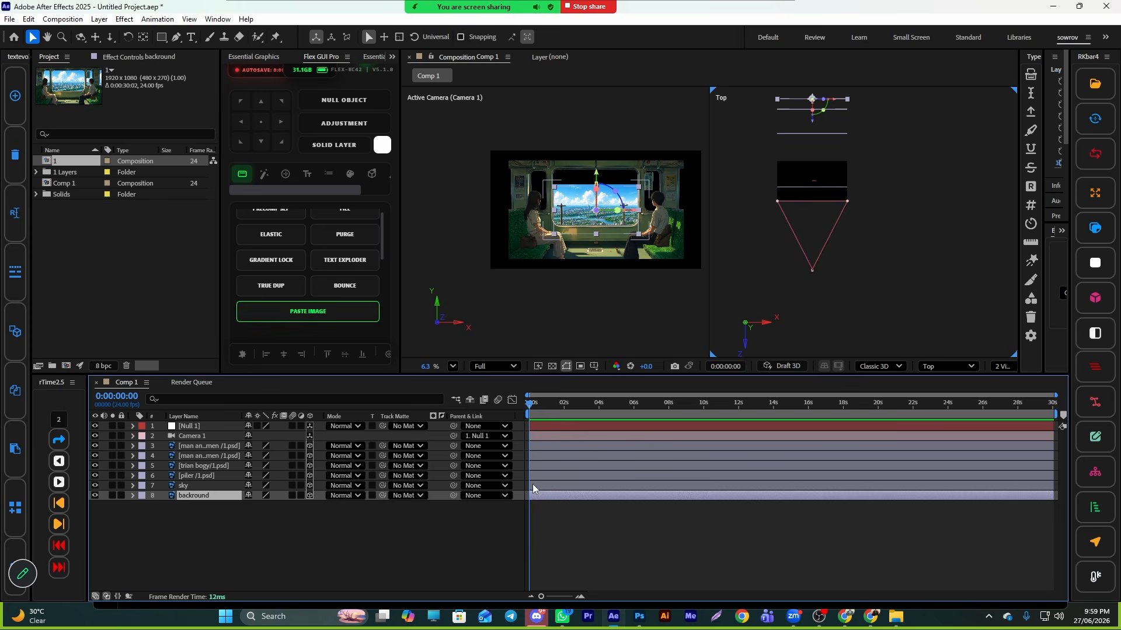
shift+click(556, 486)
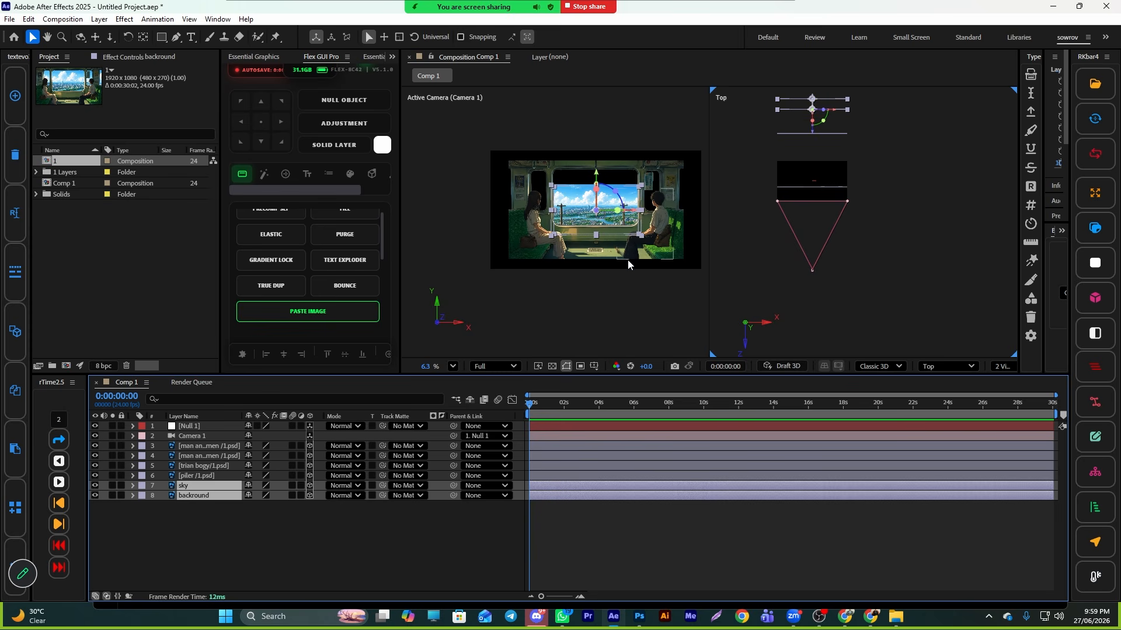
click(641, 239)
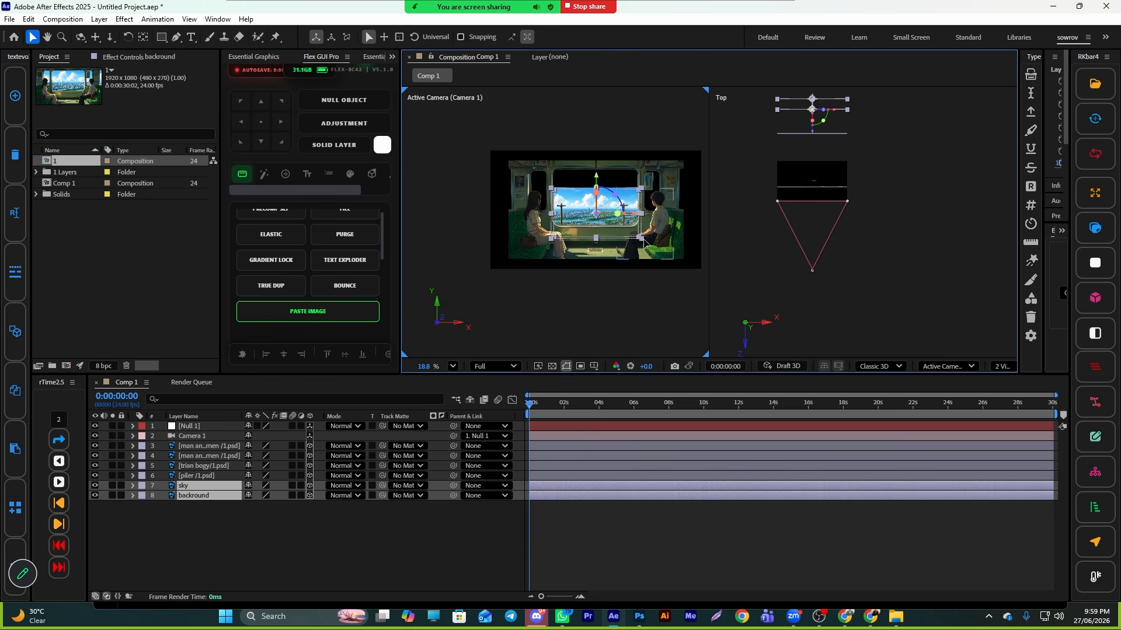
drag(644, 239, 695, 270)
click(846, 266)
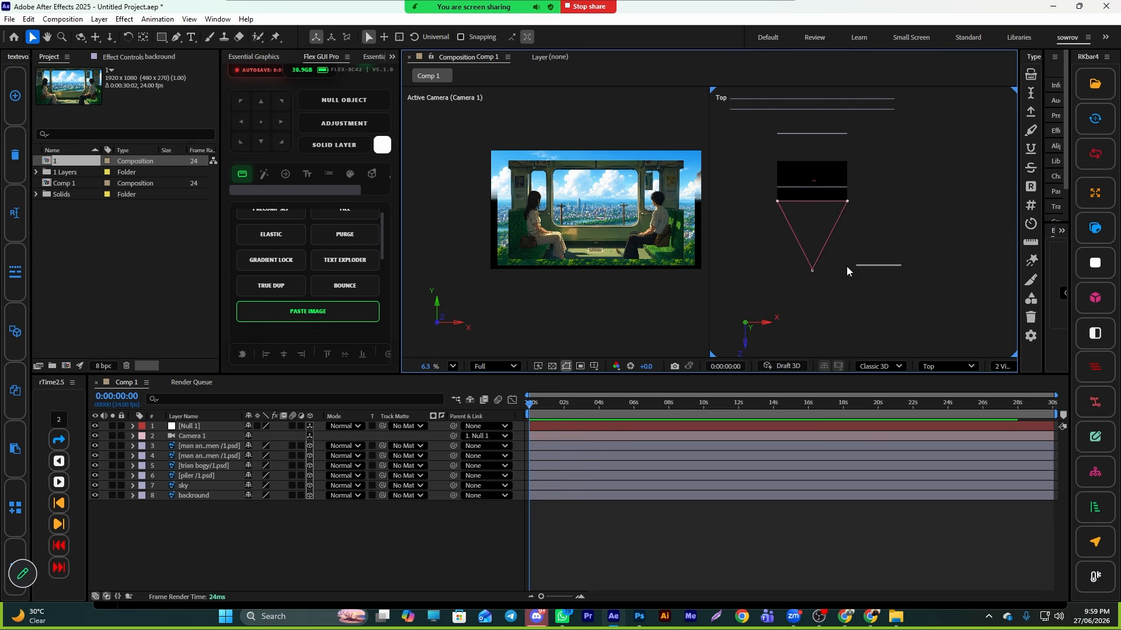
- Move Camera 1 closer to the scene in the Top view
click(812, 269)
mouse_move(814, 251)
mouse_down()
mouse_move(791, 194)
mouse_move(777, 207)
mouse_move(776, 244)
mouse_move(814, 242)
mouse_move(814, 229)
mouse_up()
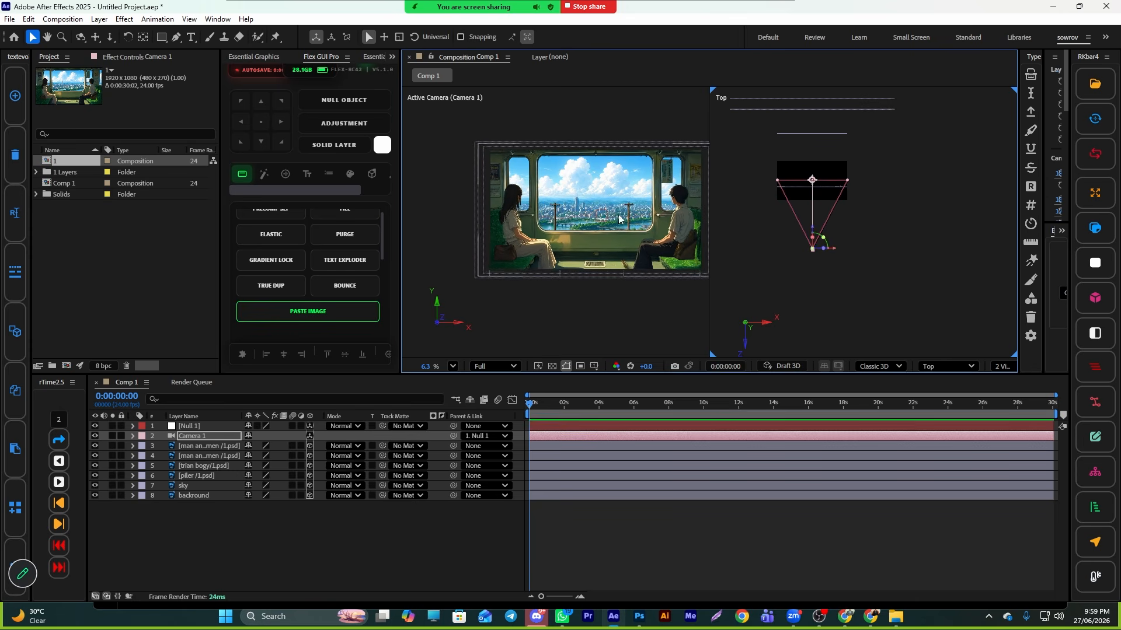
click(595, 533)
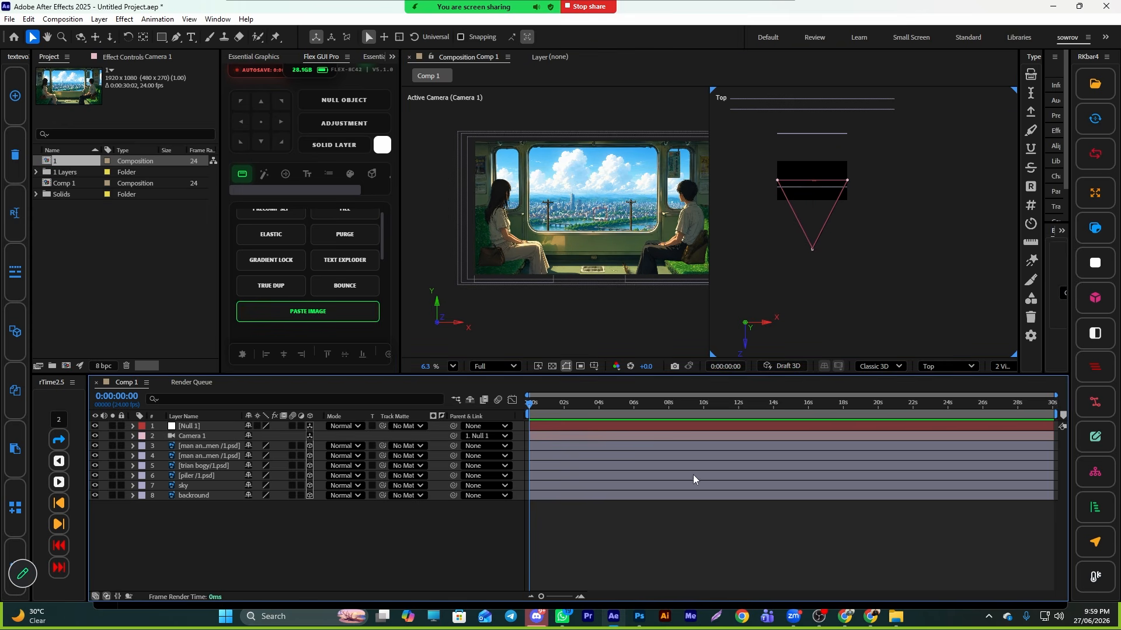
- Move the piler layer slightly toward the camera in the Top view
click(587, 426)
click(190, 477)
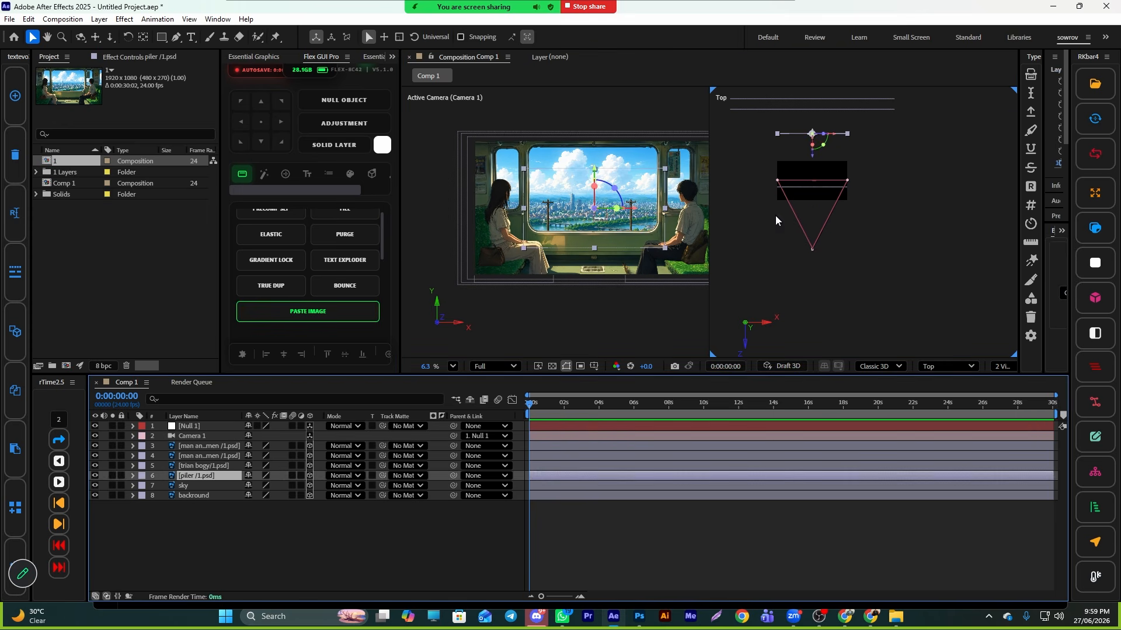
drag(814, 161, 813, 181)
click(654, 223)
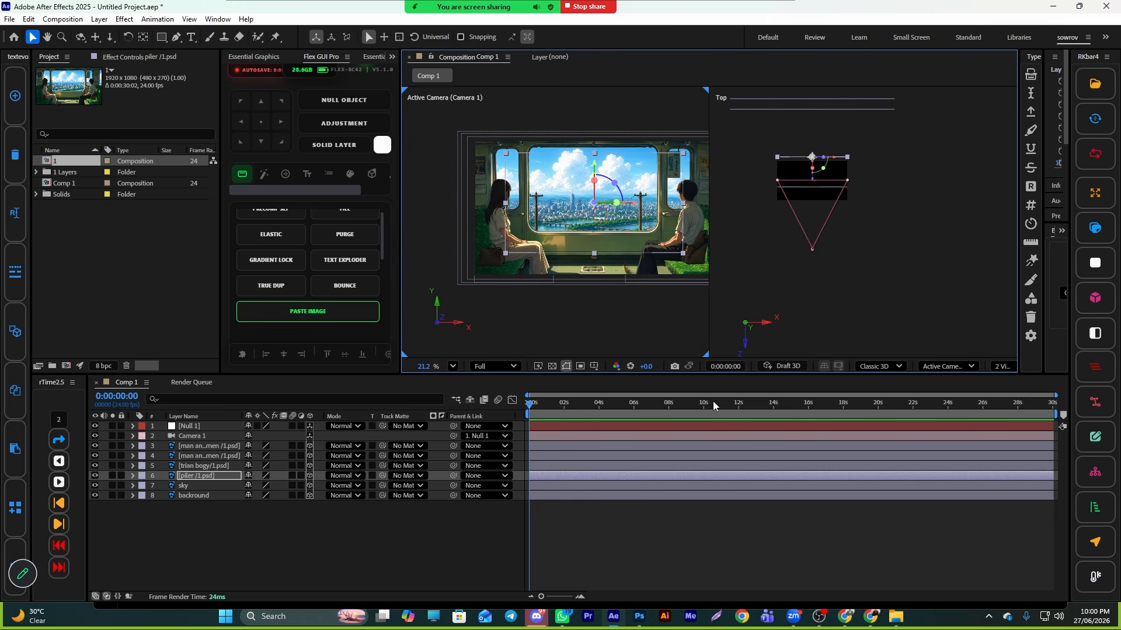
click(571, 548)
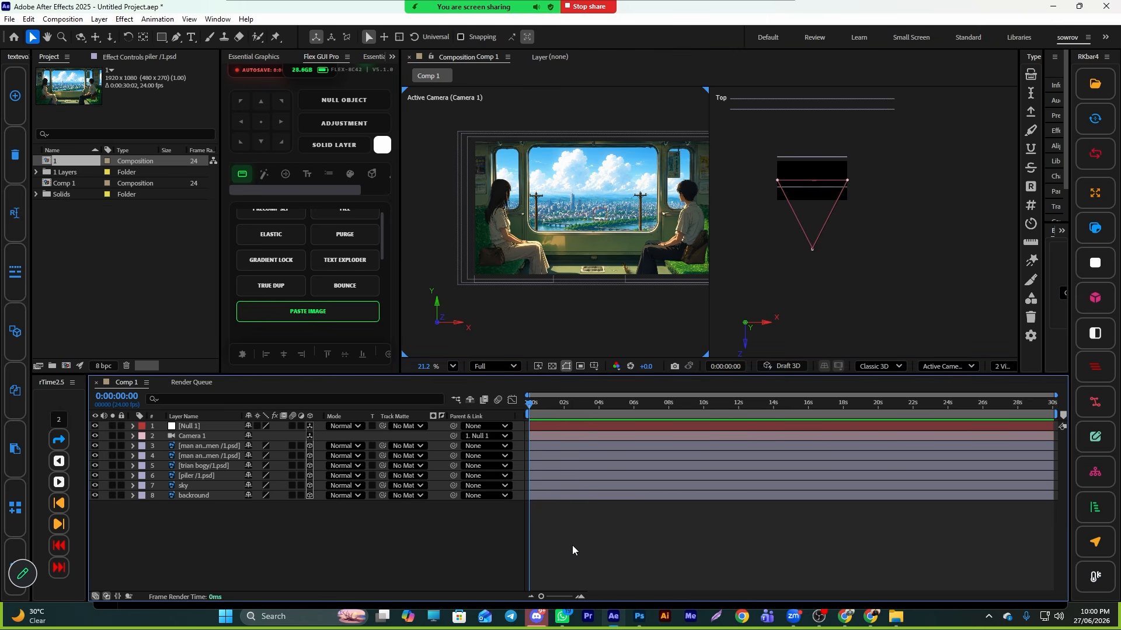
- Select the sky and background layers together and scale them up to fill the window
click(536, 475)
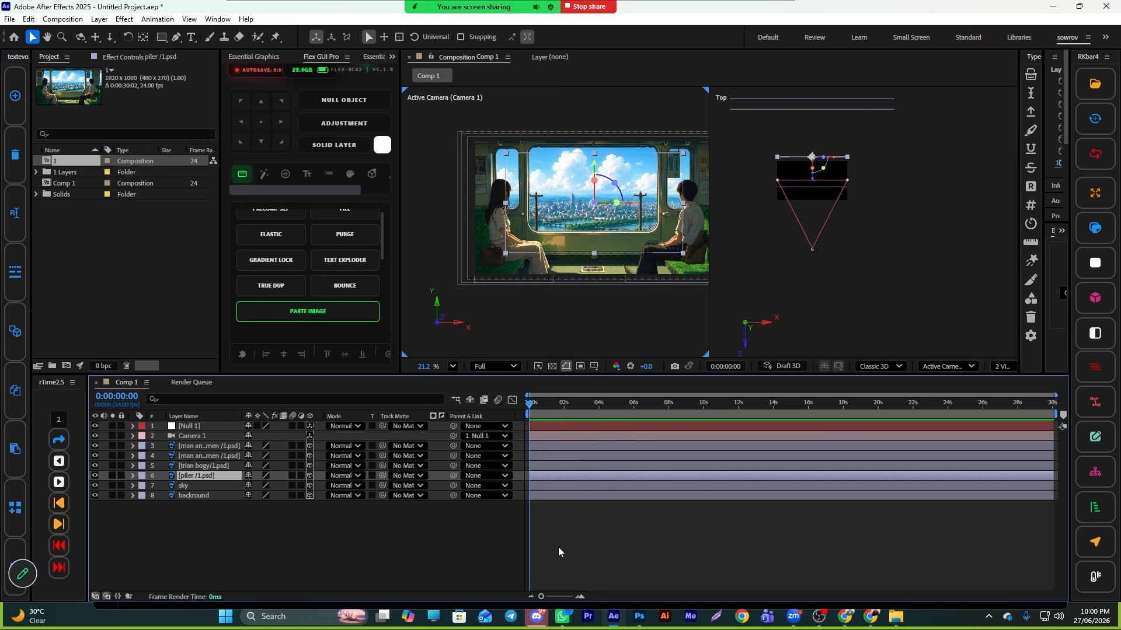
click(548, 495)
shift+click(549, 488)
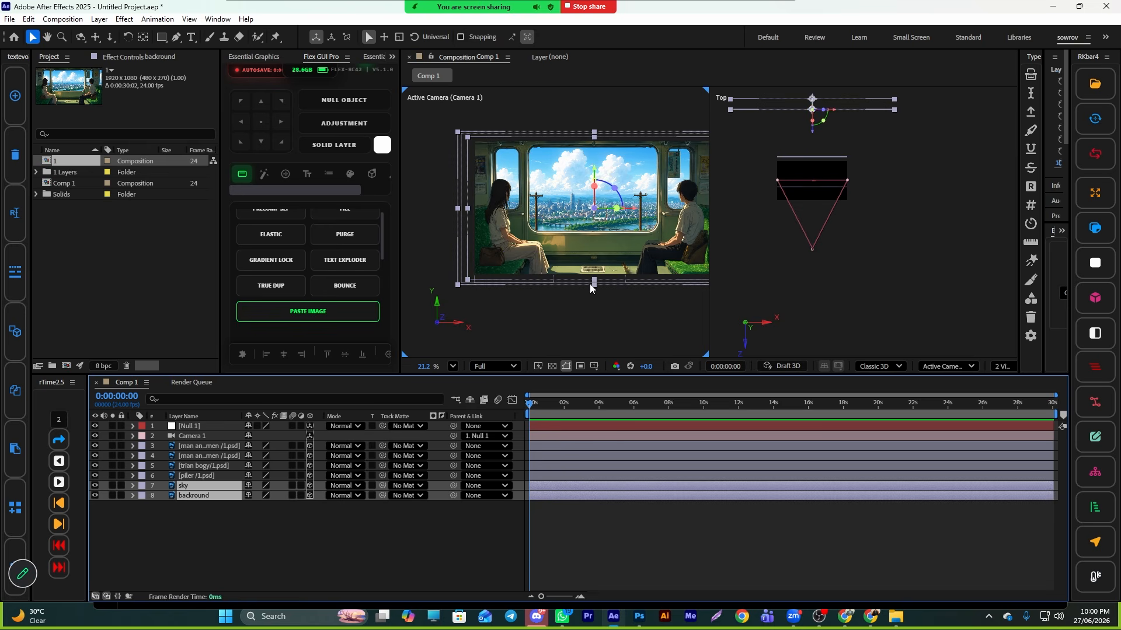
drag(592, 281, 594, 306)
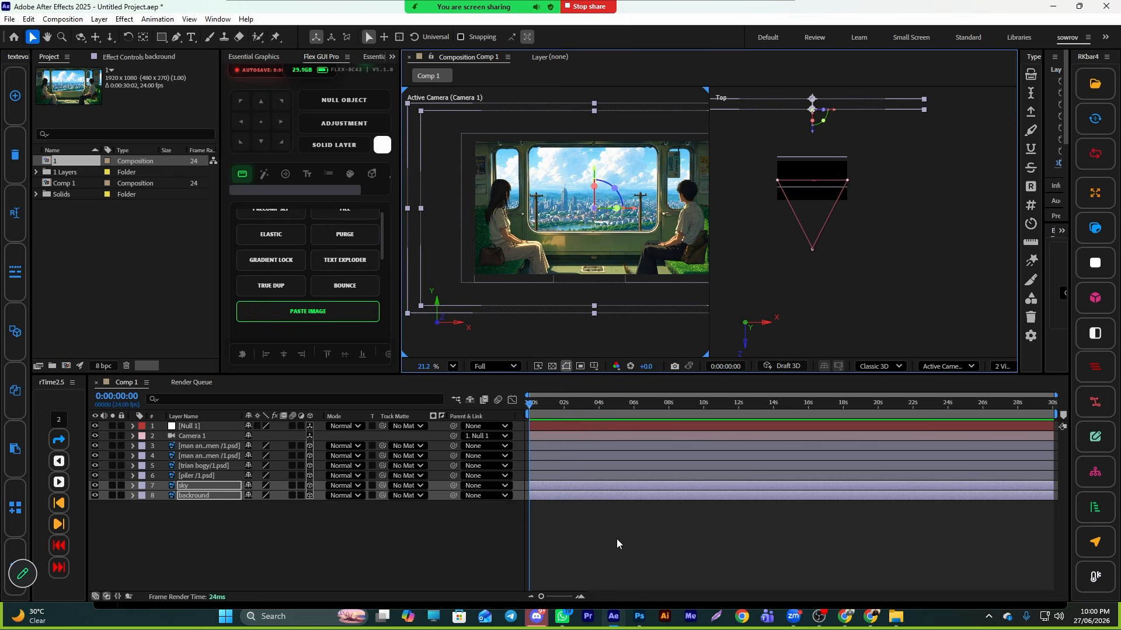
- Keyframe the sky and background positions at the start, and at 0:00:28:06 slide them left to x 527.8
key(p)
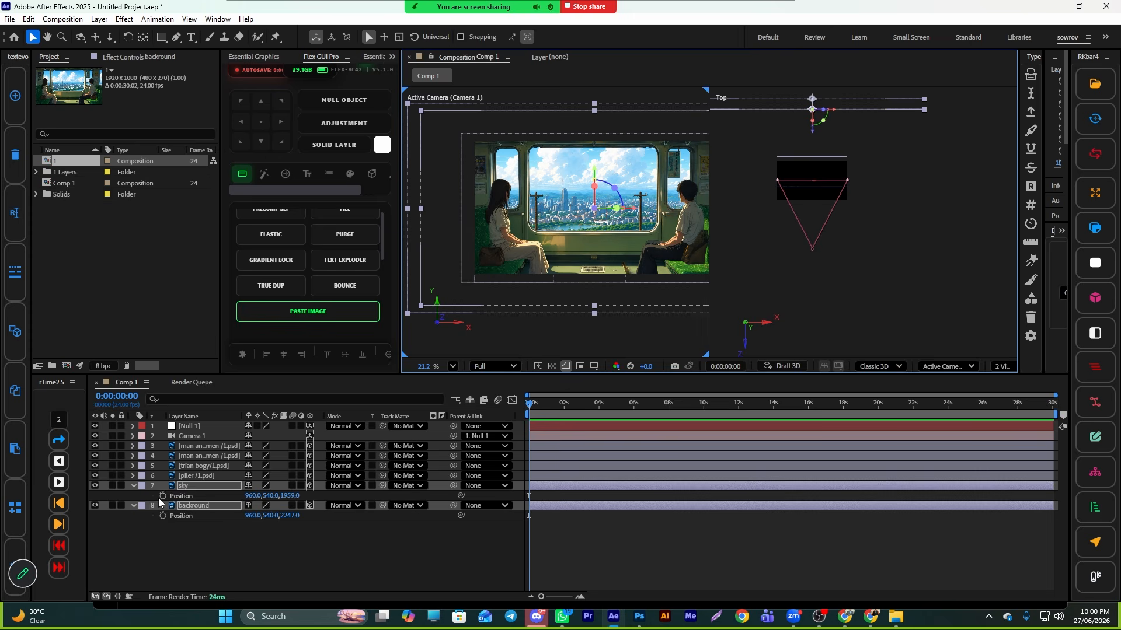
key(alt+shift+p)
drag(540, 404, 1021, 498)
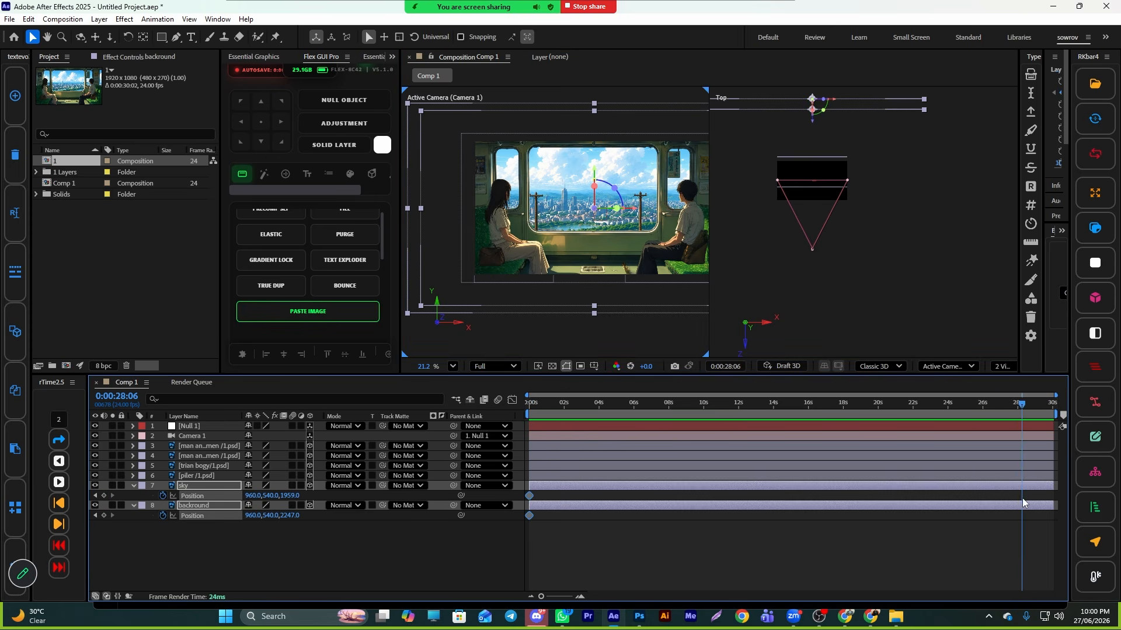
drag(636, 272, 609, 275)
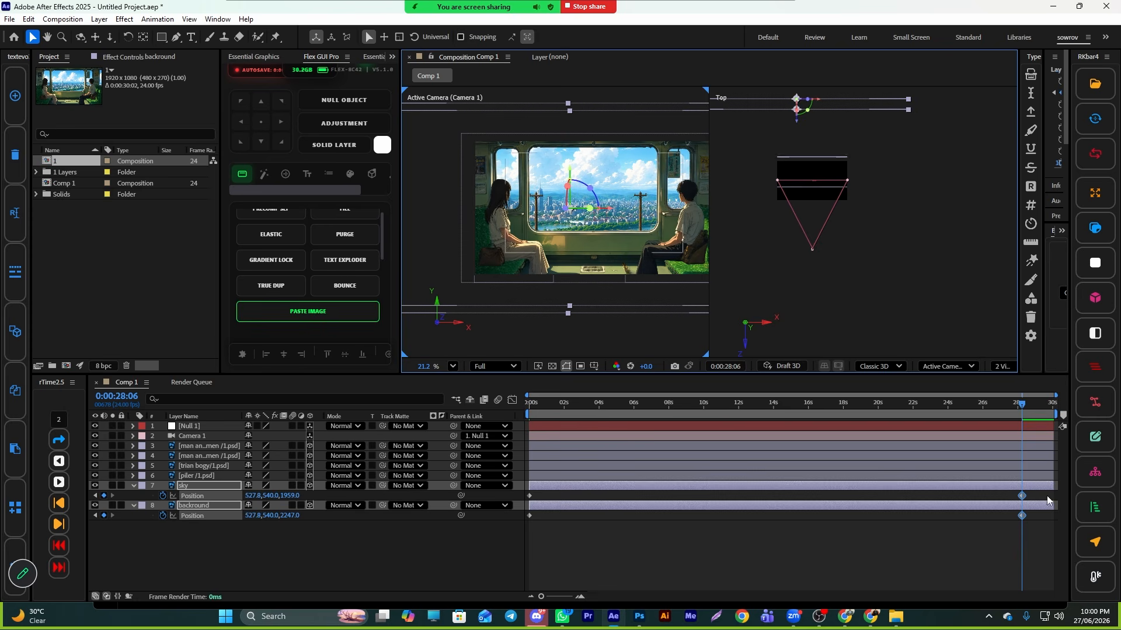
- Preview the sliding background animation from the start
drag(1022, 405, 363, 470)
key(space)
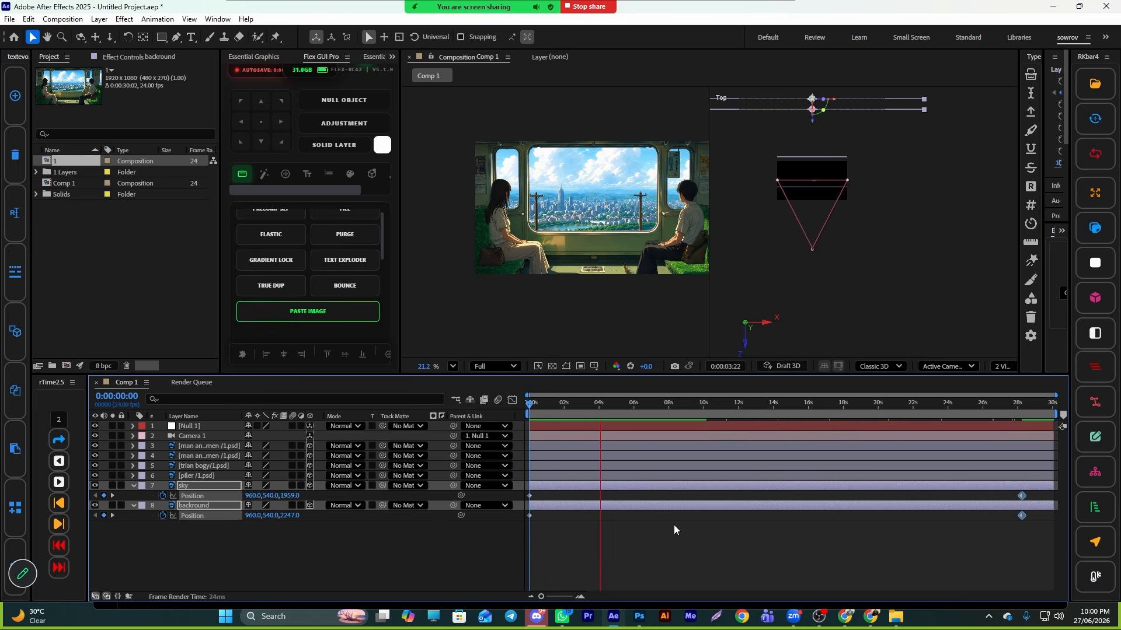
key(space)
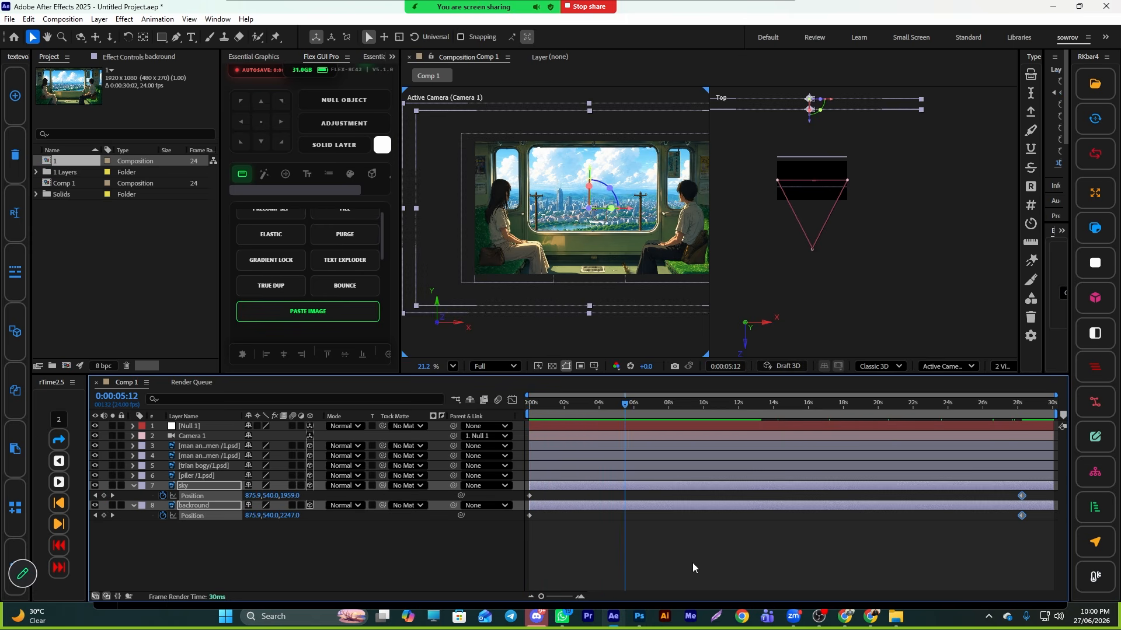
- Apply the CC RepeTile effect to the piler layer
click(704, 569)
click(548, 477)
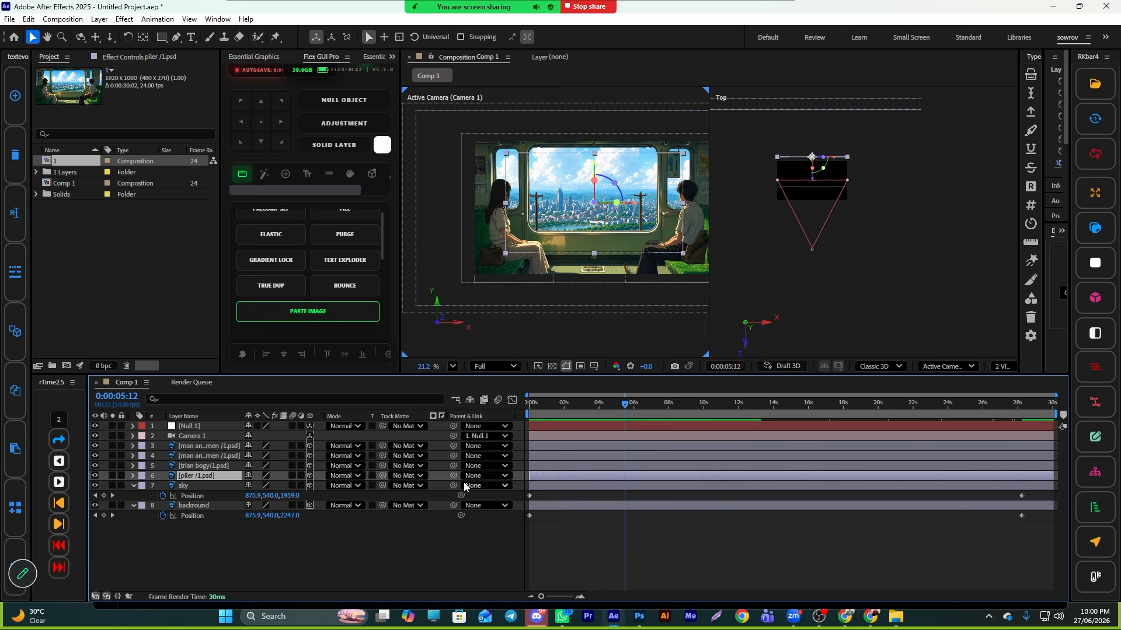
scroll(626, 234, up, 2)
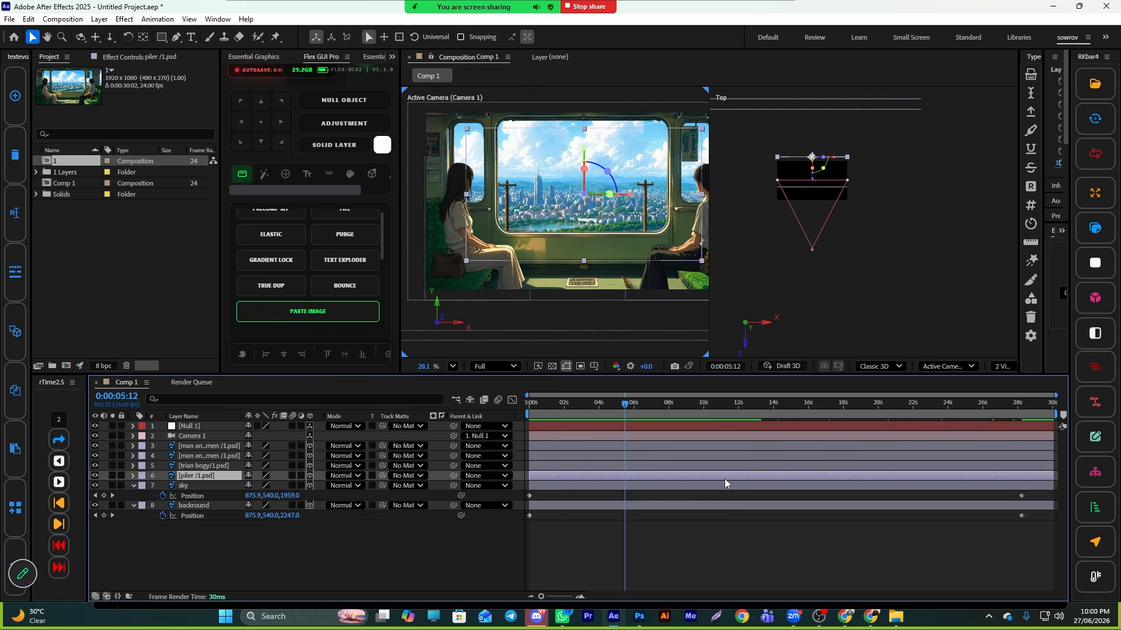
key(ctrl+space)
text(re)
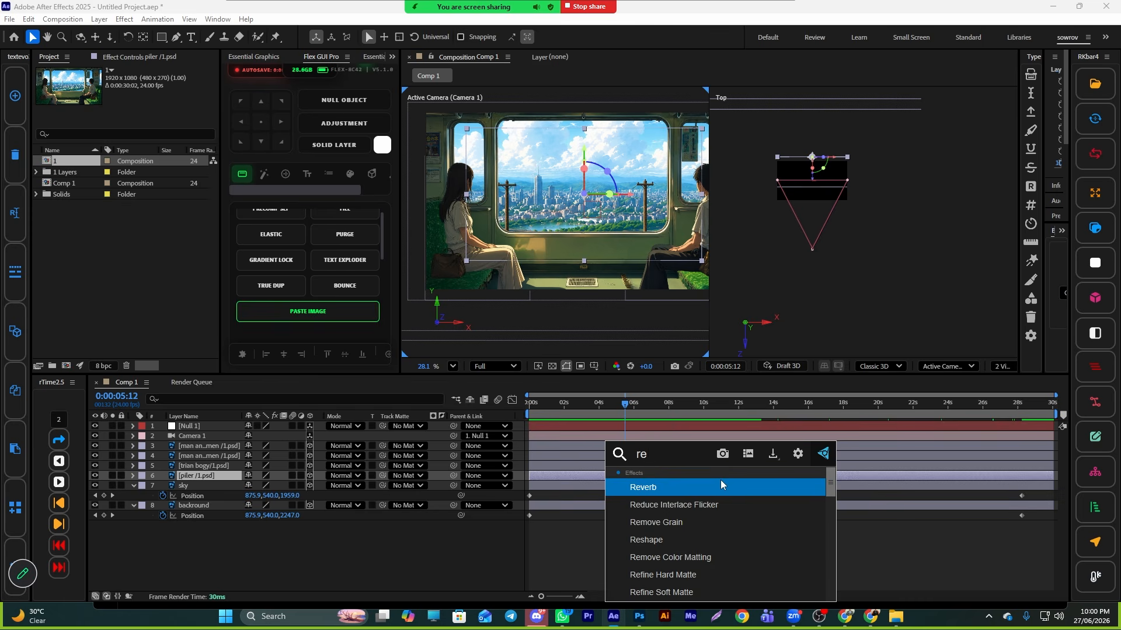
text(p)
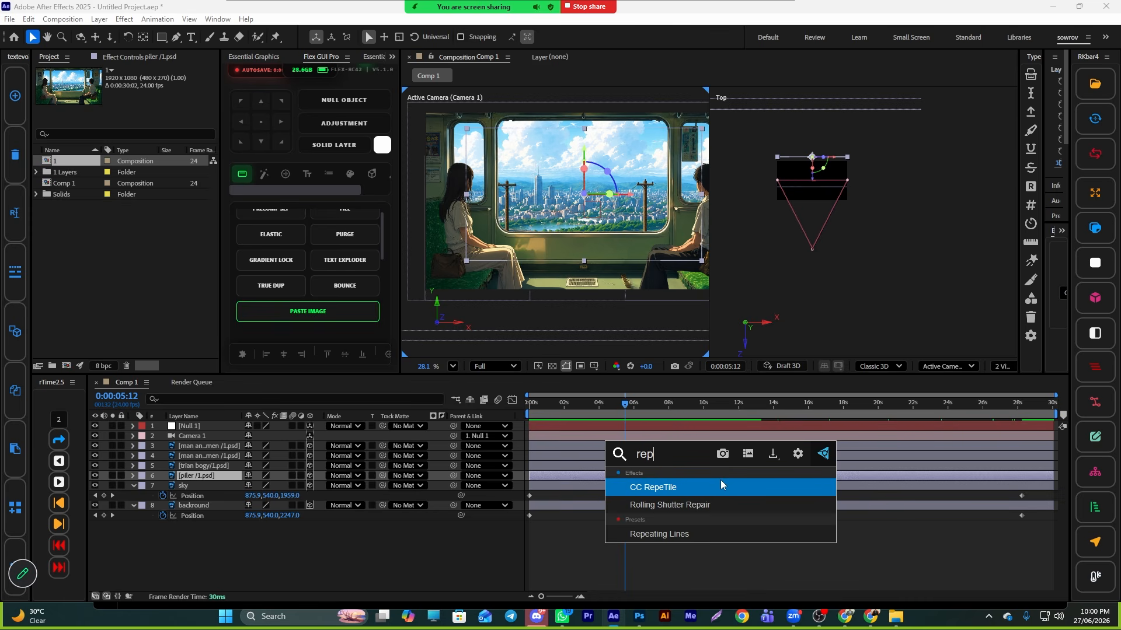
click(667, 488)
scroll(597, 306, down, 2)
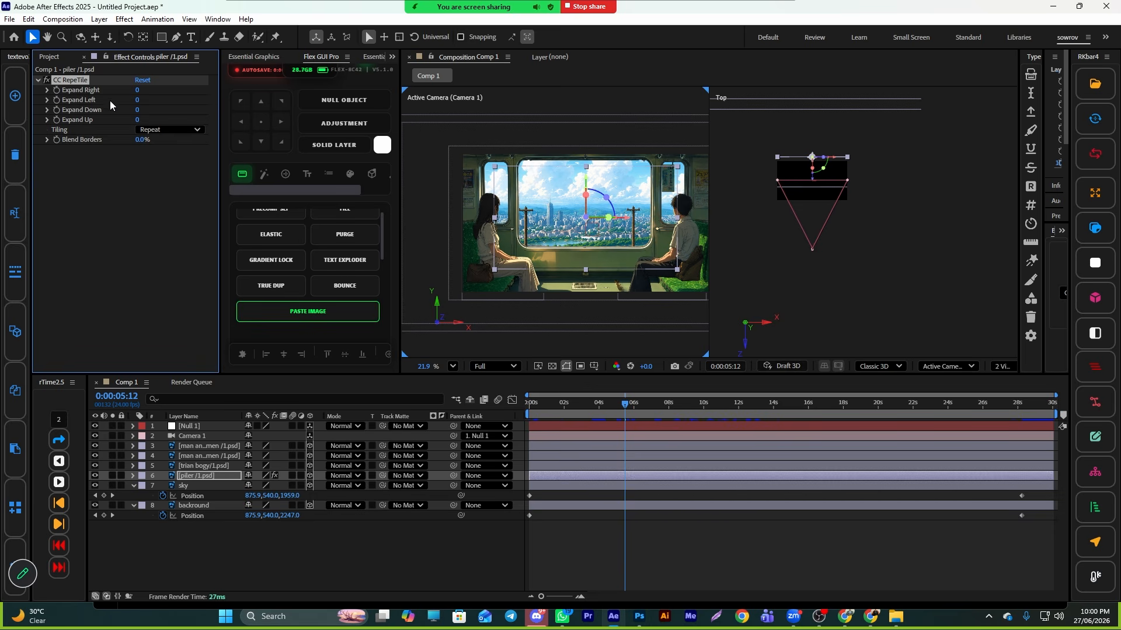
- Shift the piler layer sideways in the Top view, undoing and redoing the move
click(135, 93)
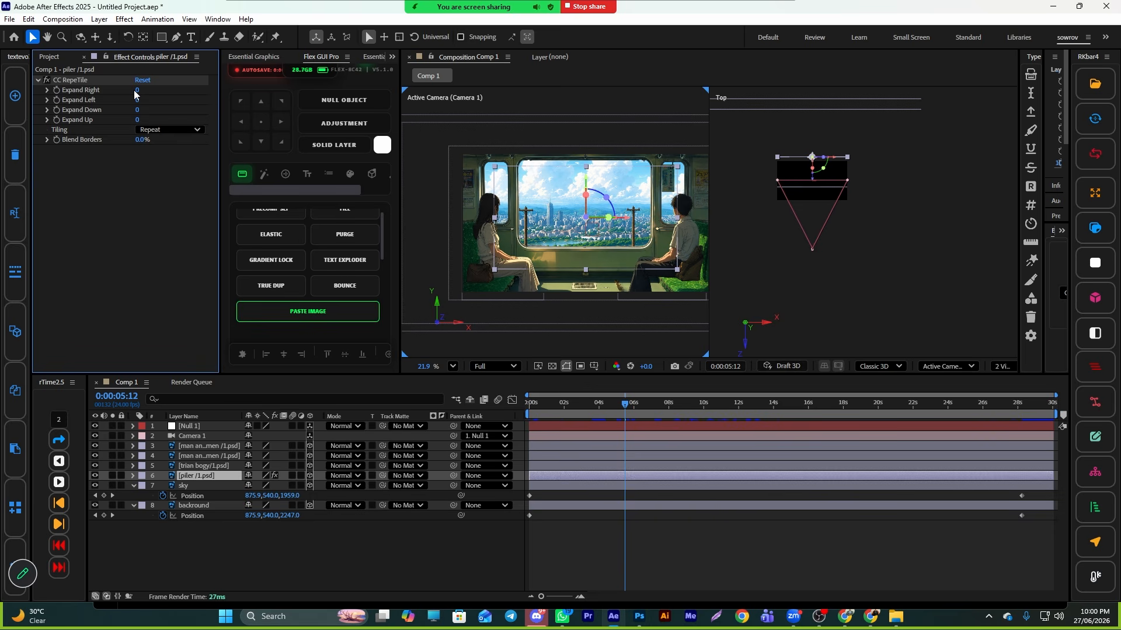
click(915, 106)
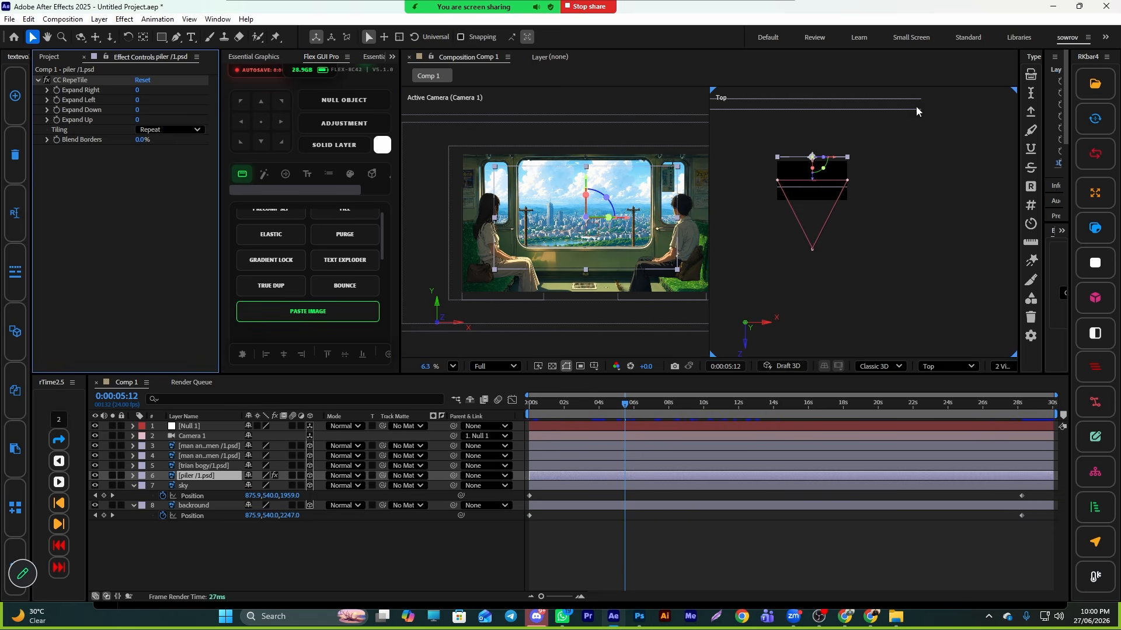
click(641, 248)
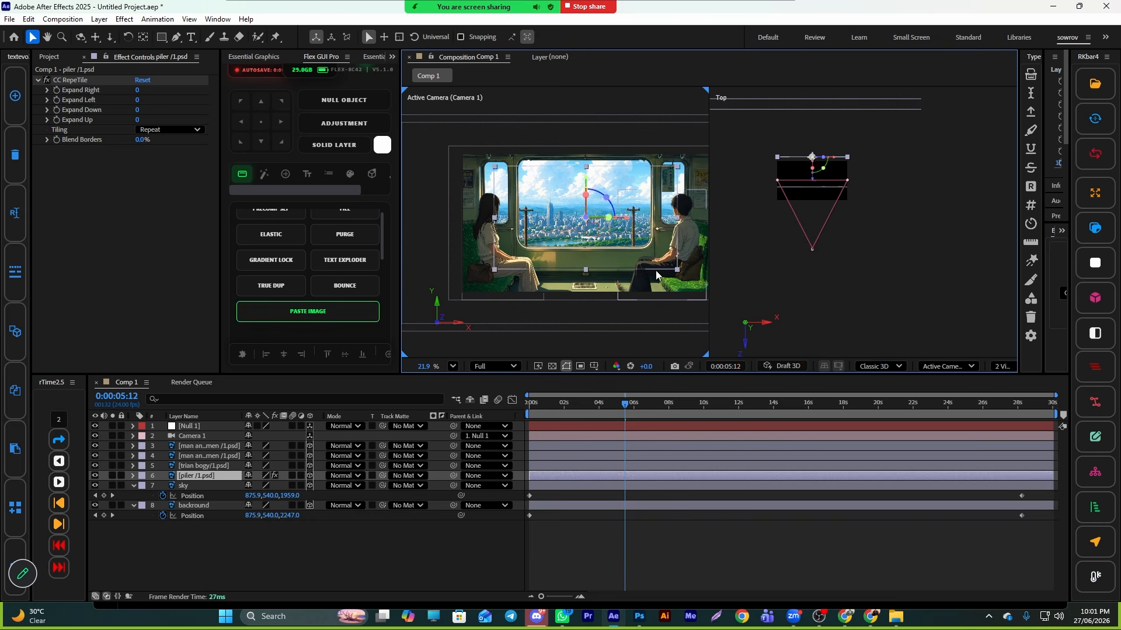
drag(832, 158, 726, 159)
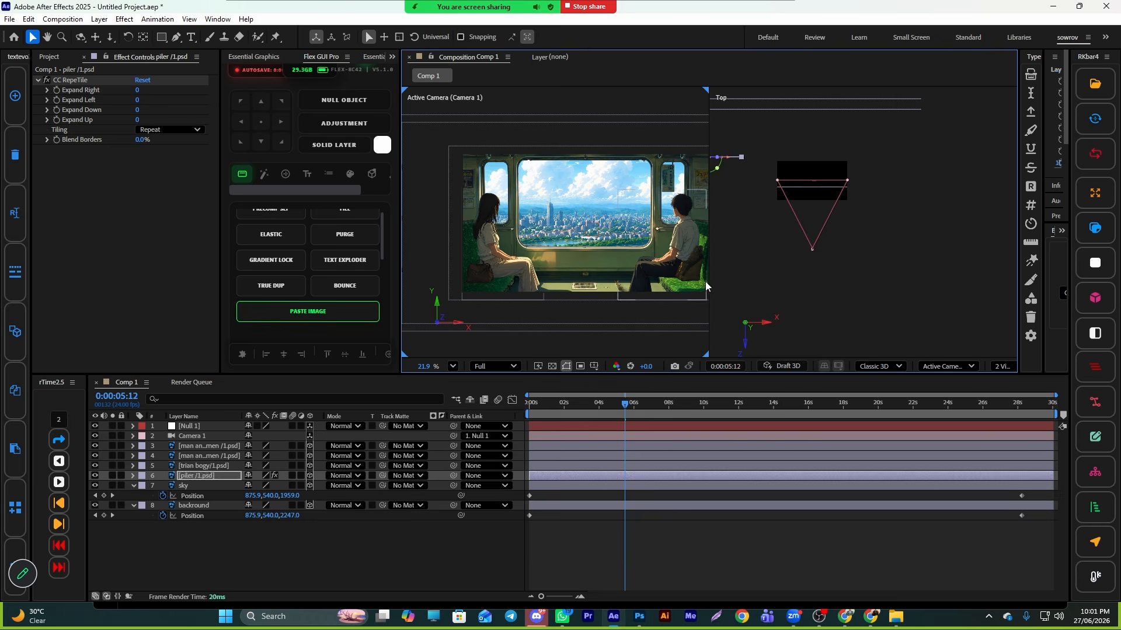
key(ctrl+z)
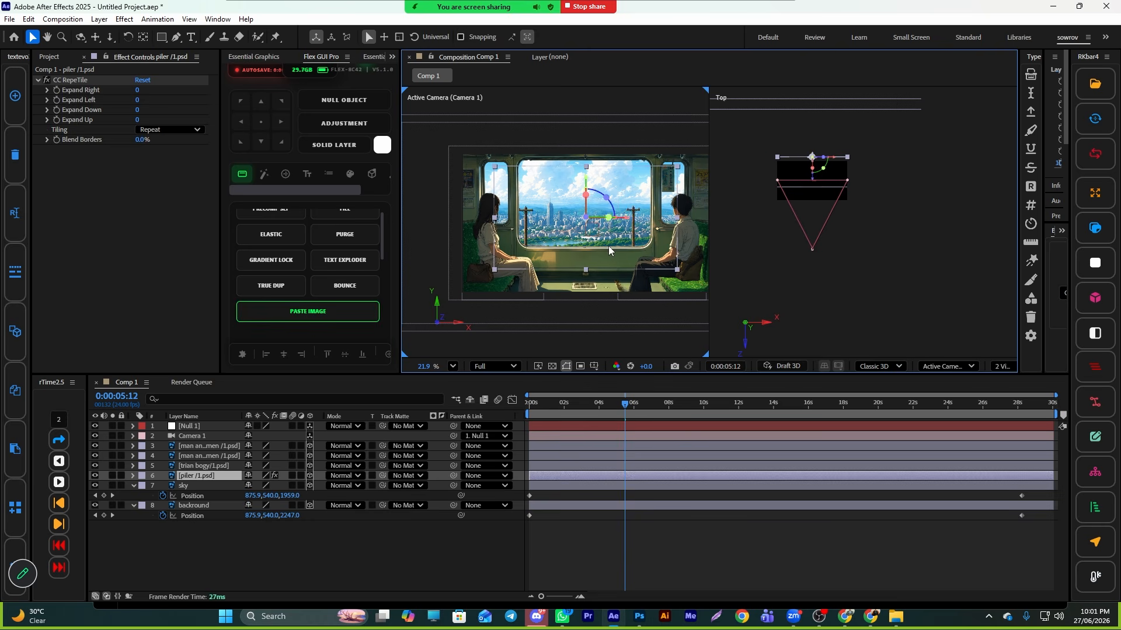
key(ctrl+shift+z)
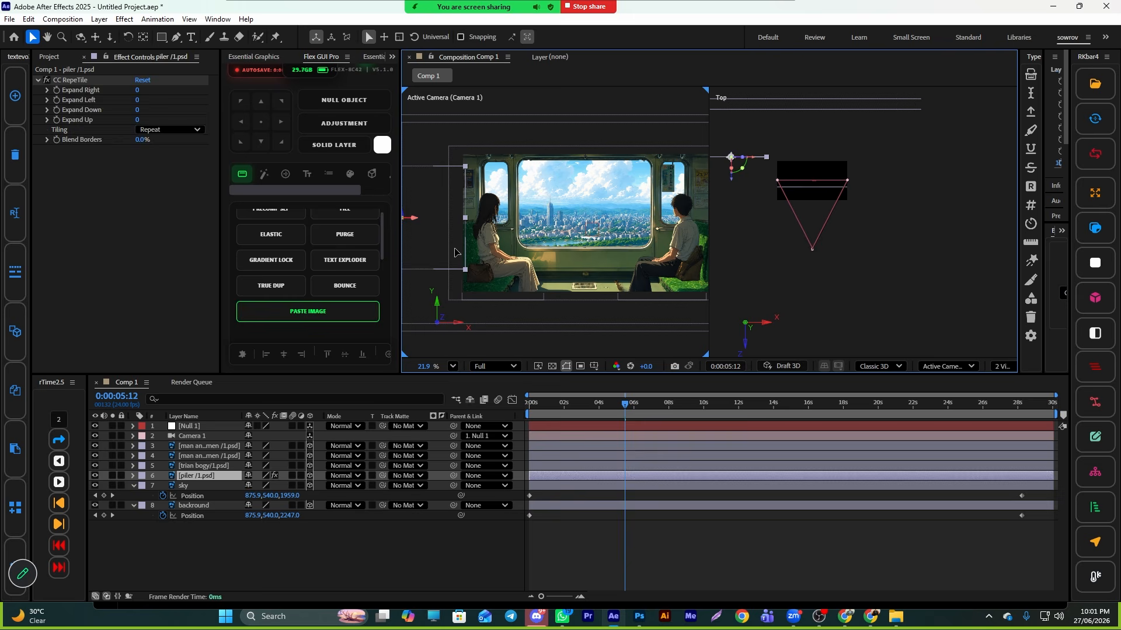
- Select the piler layer and reveal its Position property
click(636, 246)
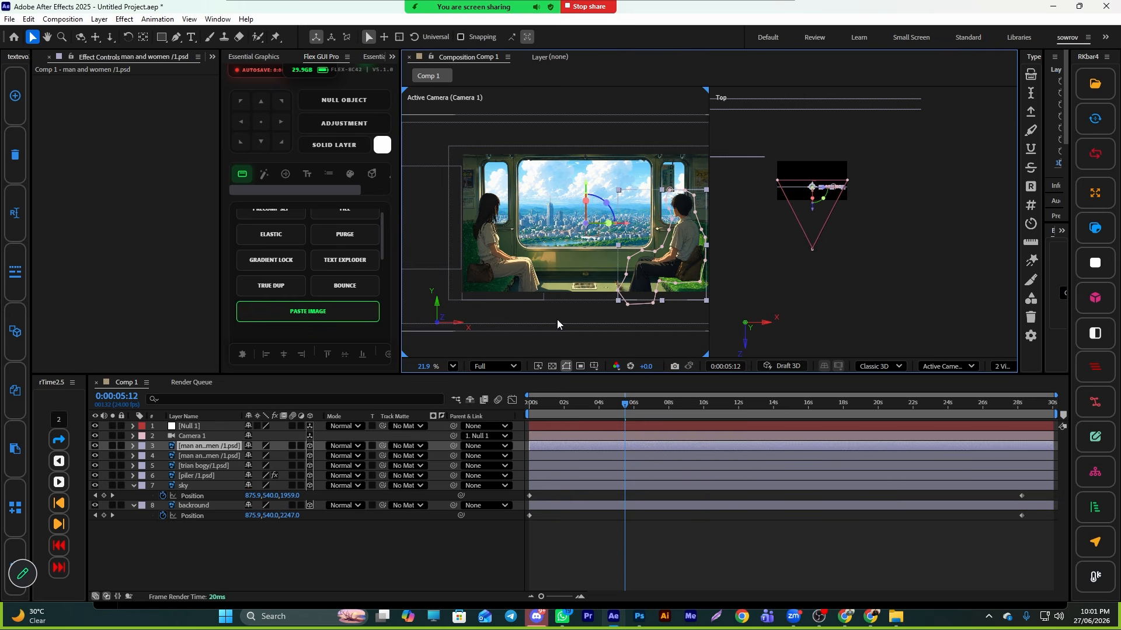
click(195, 476)
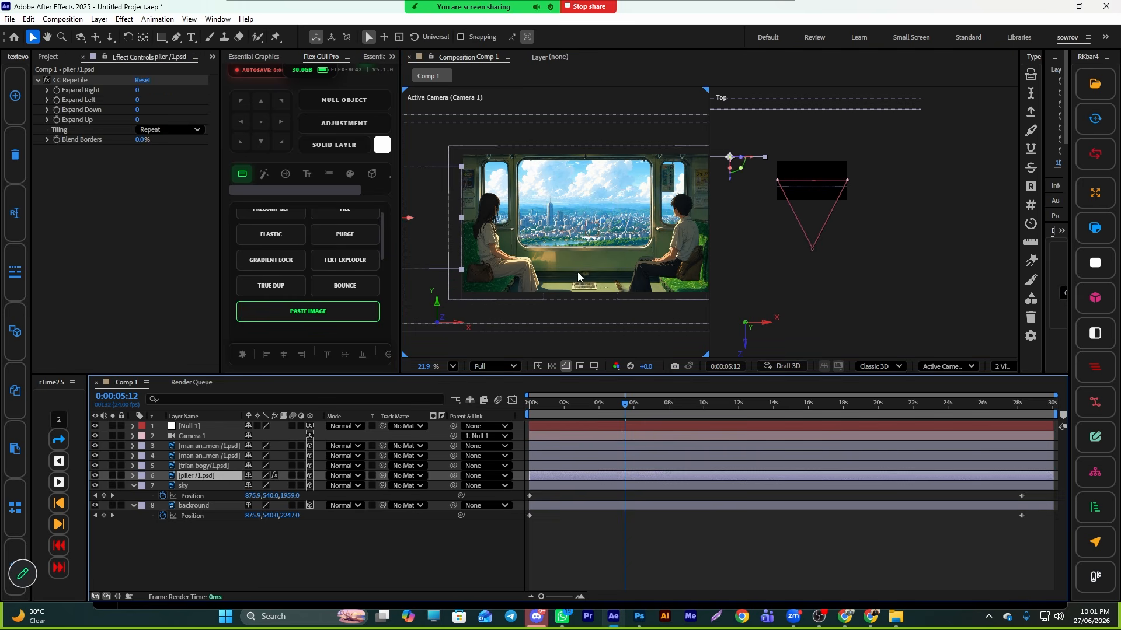
key(p)
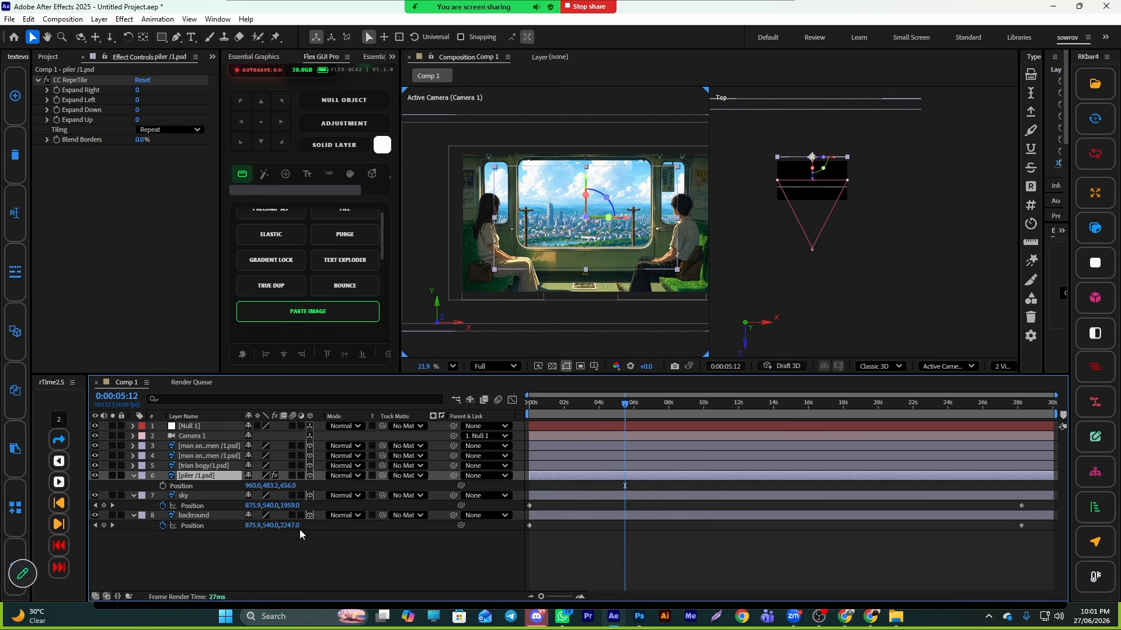
- Shift the piler layer sideways to X 2186 and extend its CC RepeTile Expand Left to 937
drag(250, 485, 356, 485)
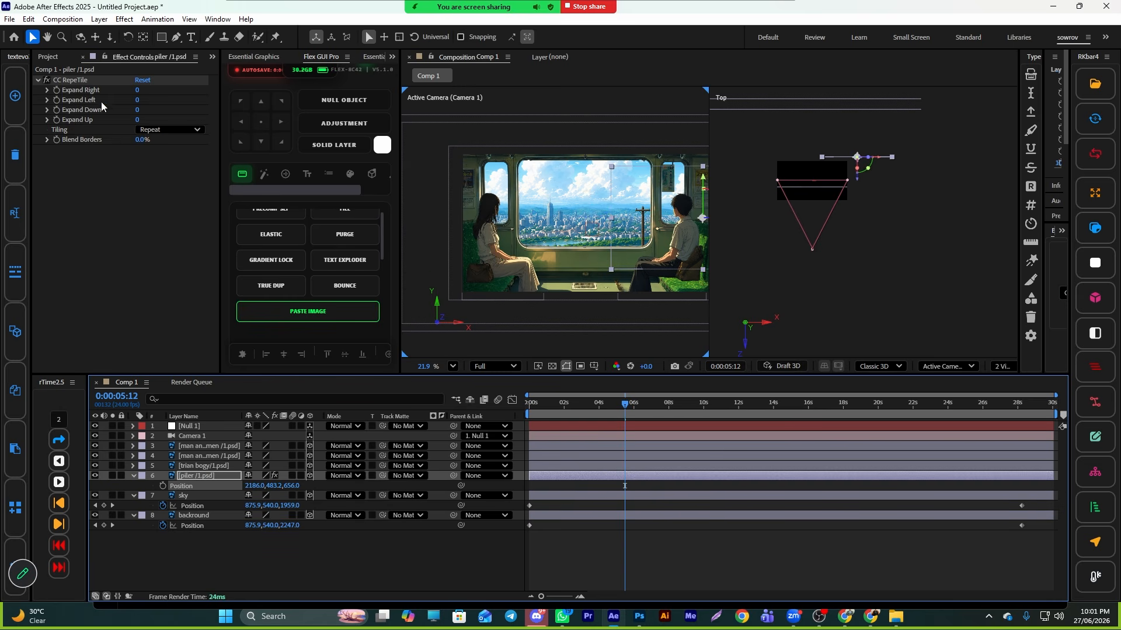
drag(136, 89, 276, 92)
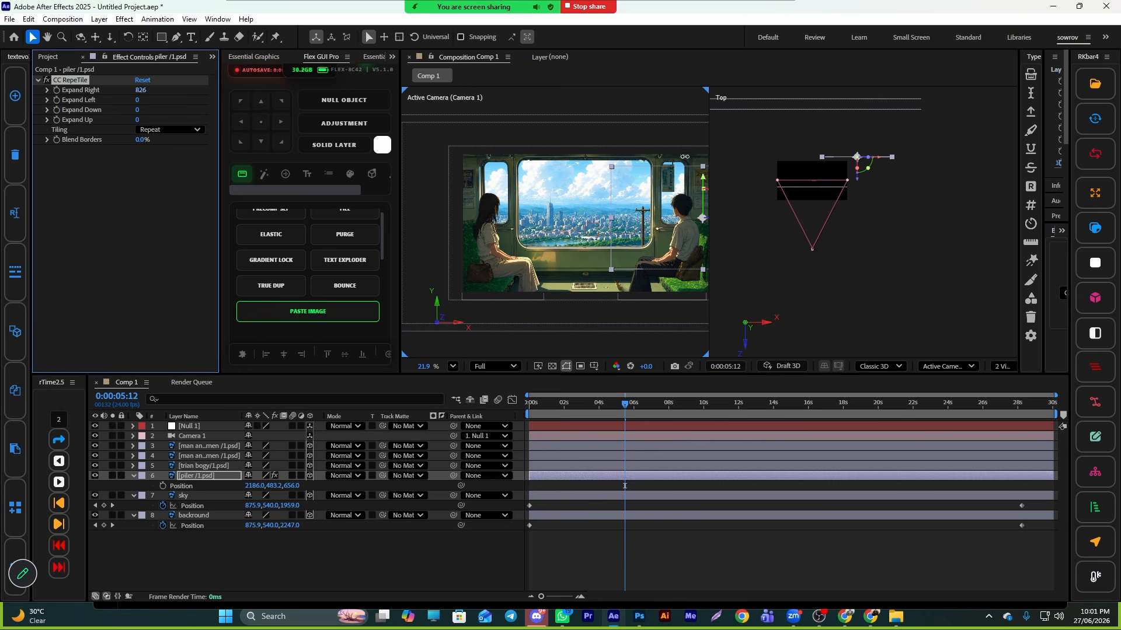
drag(685, 157, 686, 157)
key(ctrl+z)
drag(138, 100, 781, 196)
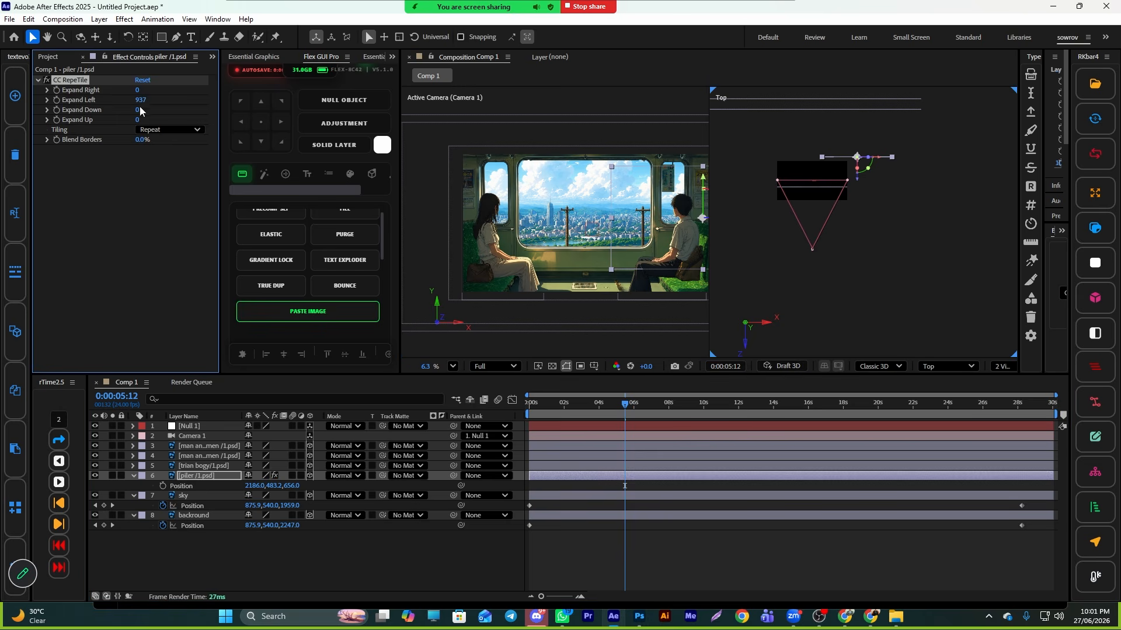
- Alternately raise CC RepeTile's Expand Left to 6314 and push the piler layer's X position out to 6791
drag(141, 100, 871, 240)
drag(257, 486, 956, 492)
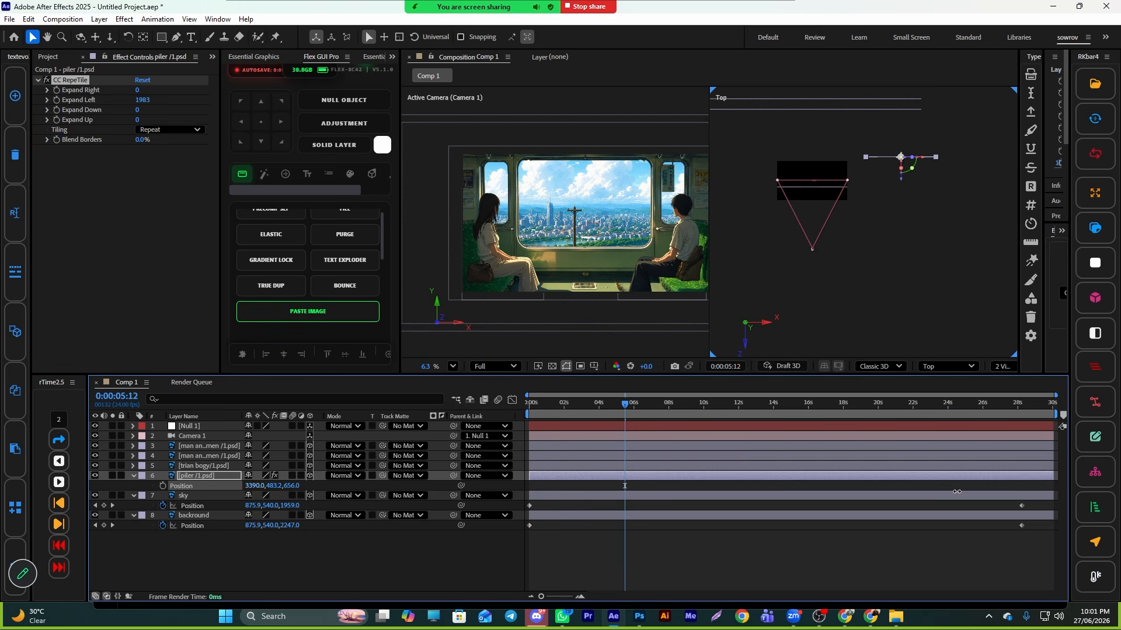
drag(142, 99, 501, 215)
drag(257, 486, 653, 489)
drag(143, 100, 1108, 265)
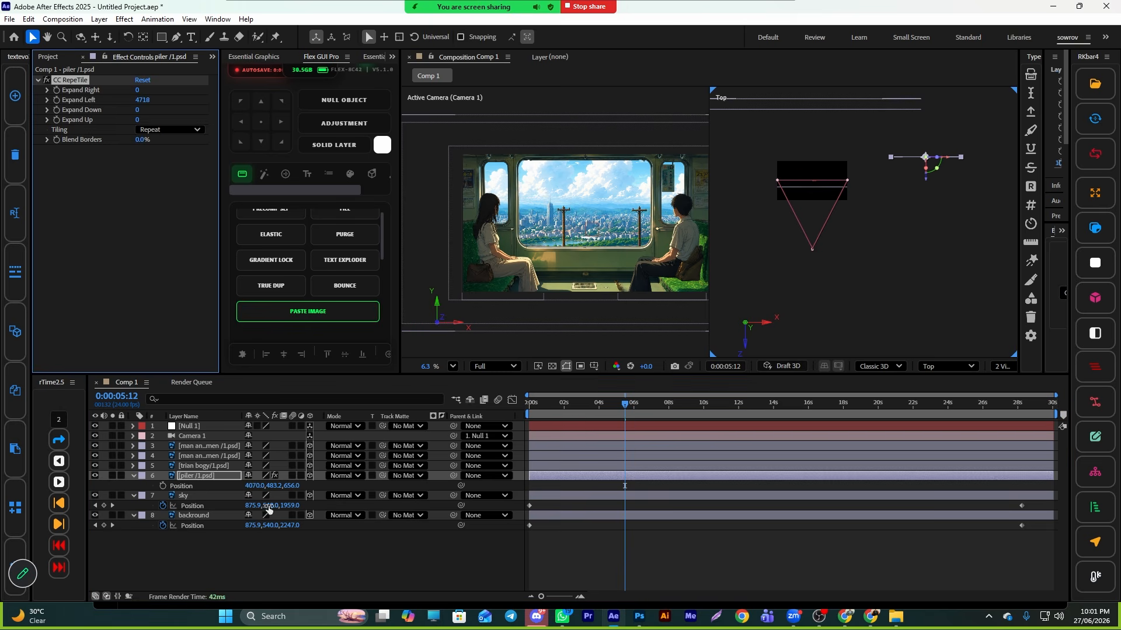
drag(256, 485, 1019, 514)
drag(142, 100, 732, 212)
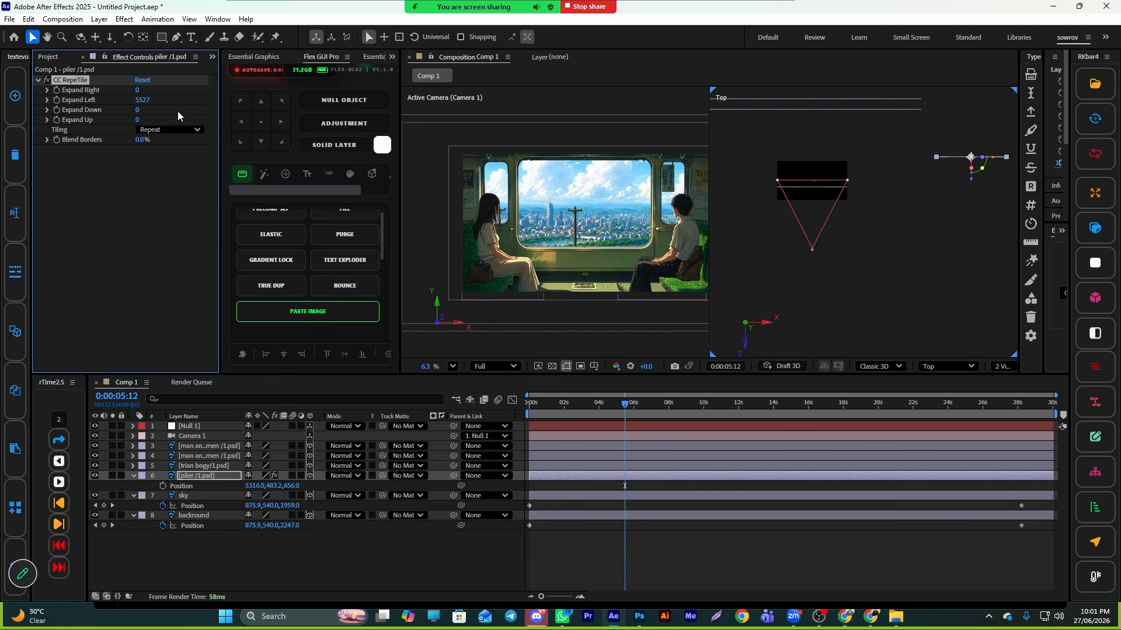
drag(142, 100, 601, 150)
drag(257, 485, 334, 520)
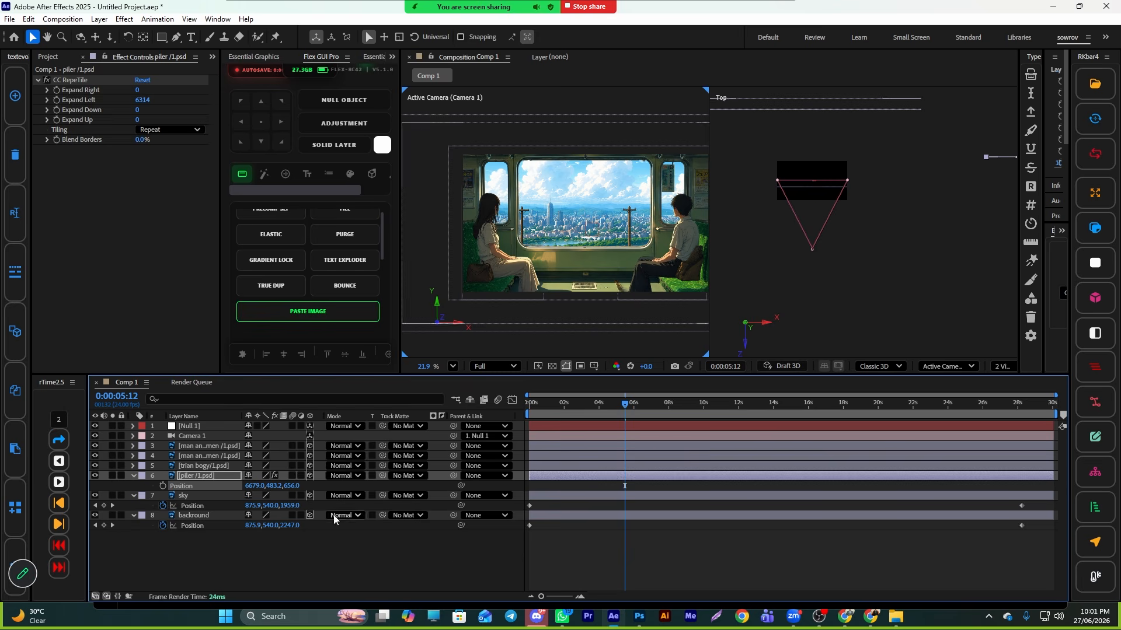
drag(248, 485, 319, 495)
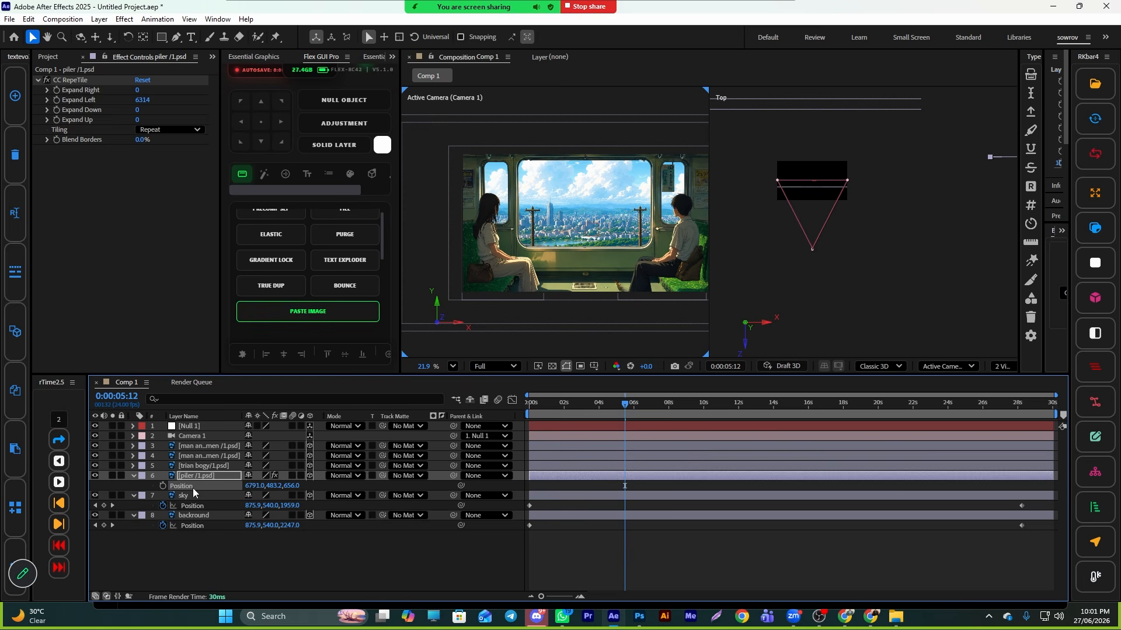
- Keyframe the piler layer's Position, sliding its X to 4060 near the end of the timeline
drag(625, 486, 532, 492)
drag(638, 408, 1023, 492)
drag(254, 485, 18, 621)
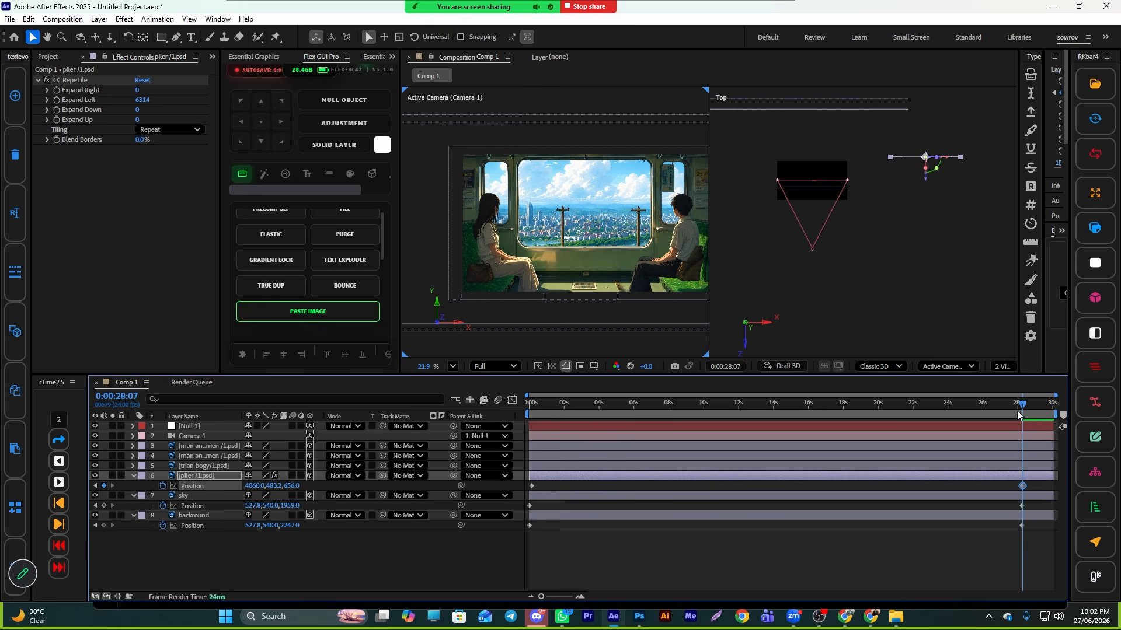
- Preview the parallax slide from the beginning of the composition
key(Home)
key(space)
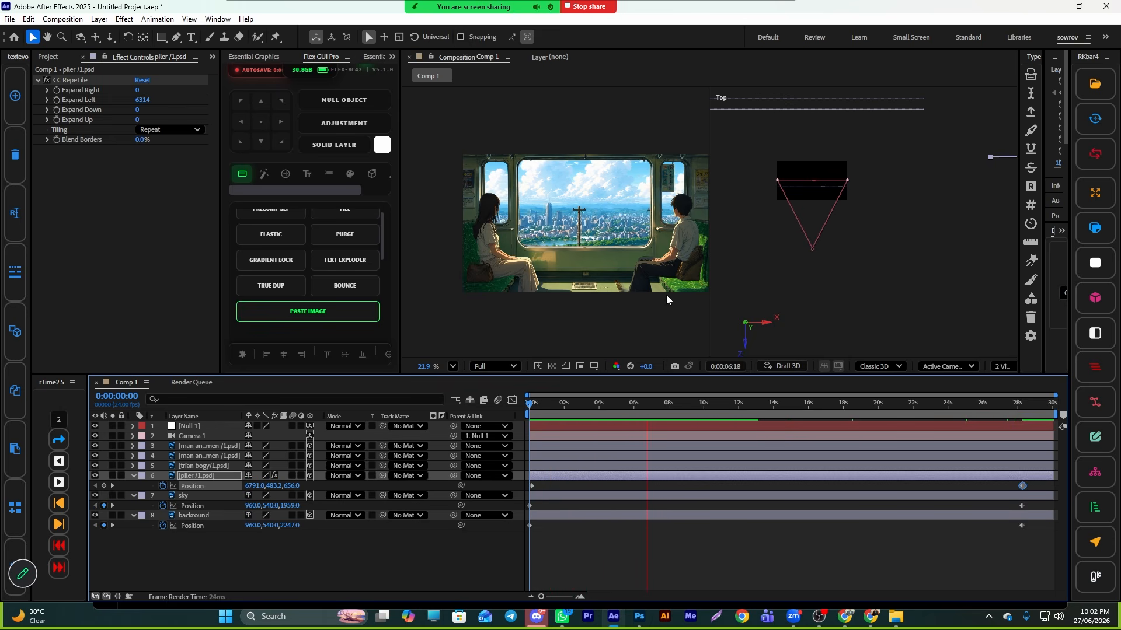
key(space)
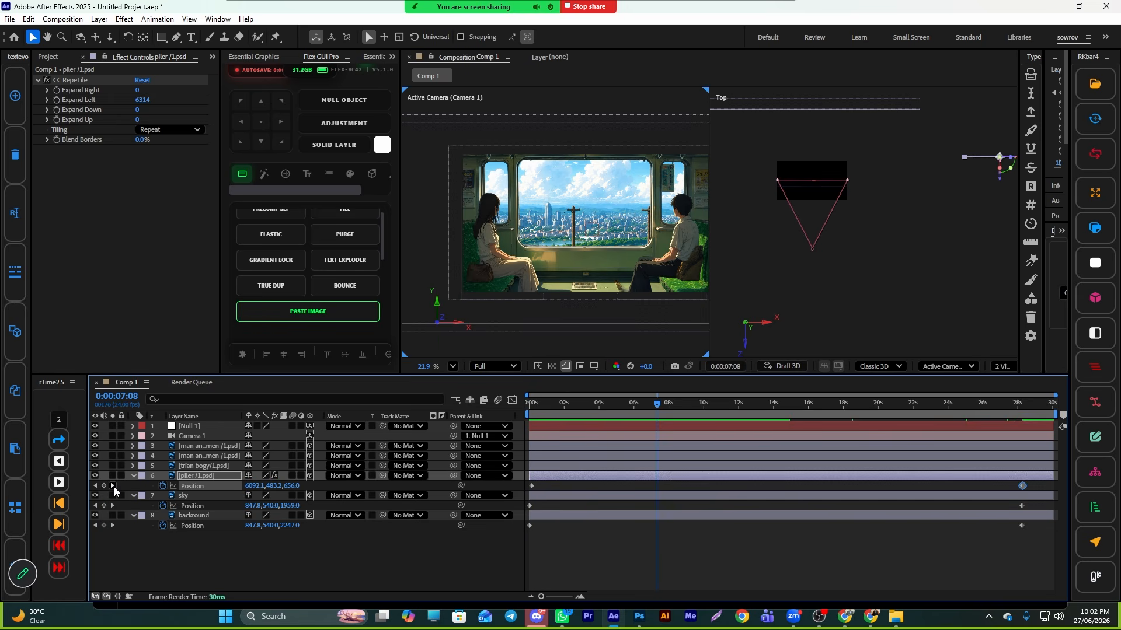
- Jump to the piler layer's end keyframe and set its X position to 2848
click(113, 486)
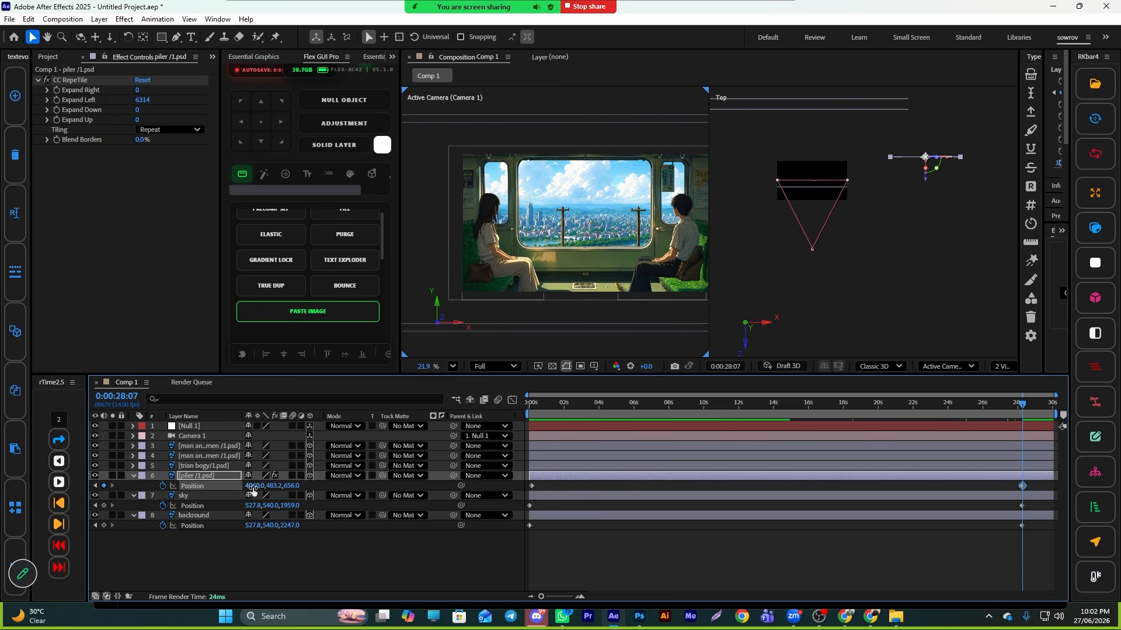
drag(254, 486, 1, 534)
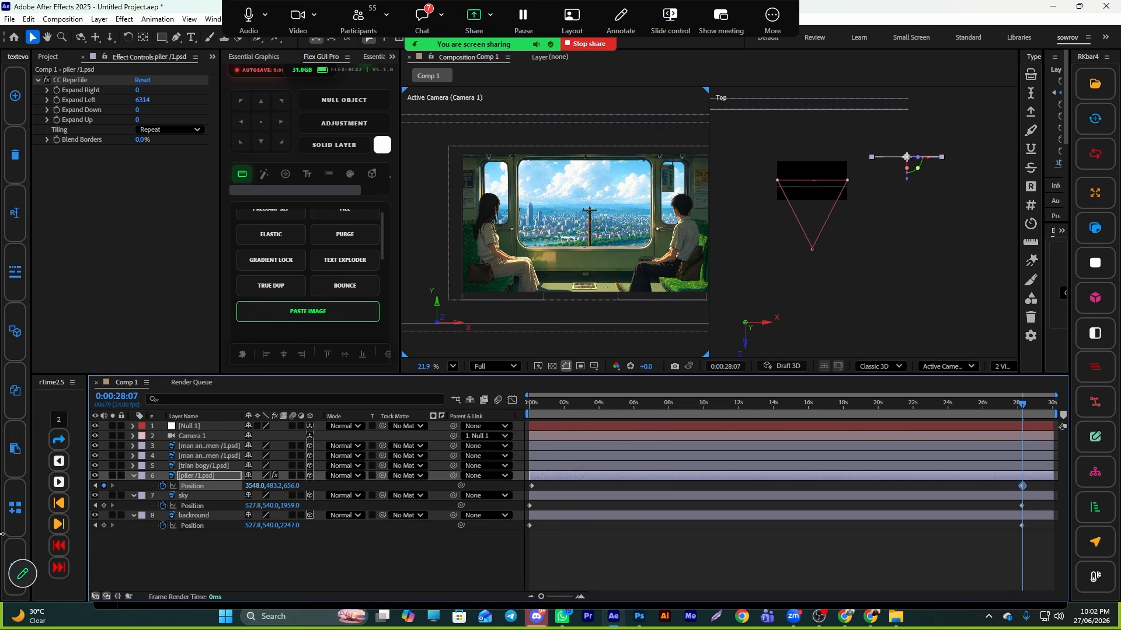
drag(253, 486, 2, 544)
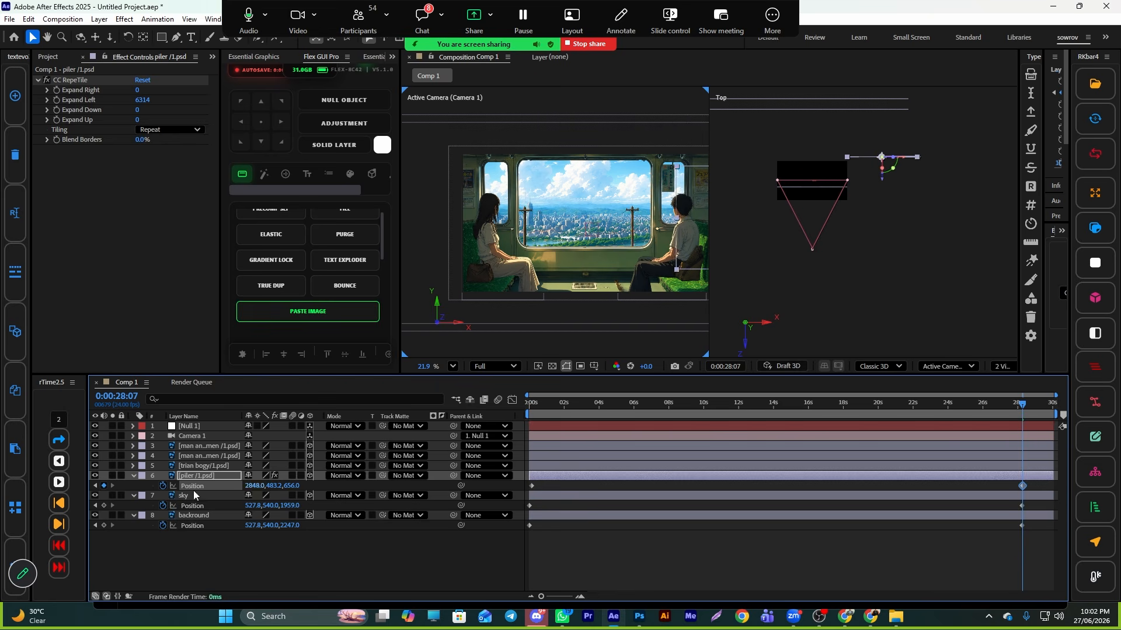
- Play the animation from the start to check the piler motion
drag(999, 411, 341, 479)
key(space)
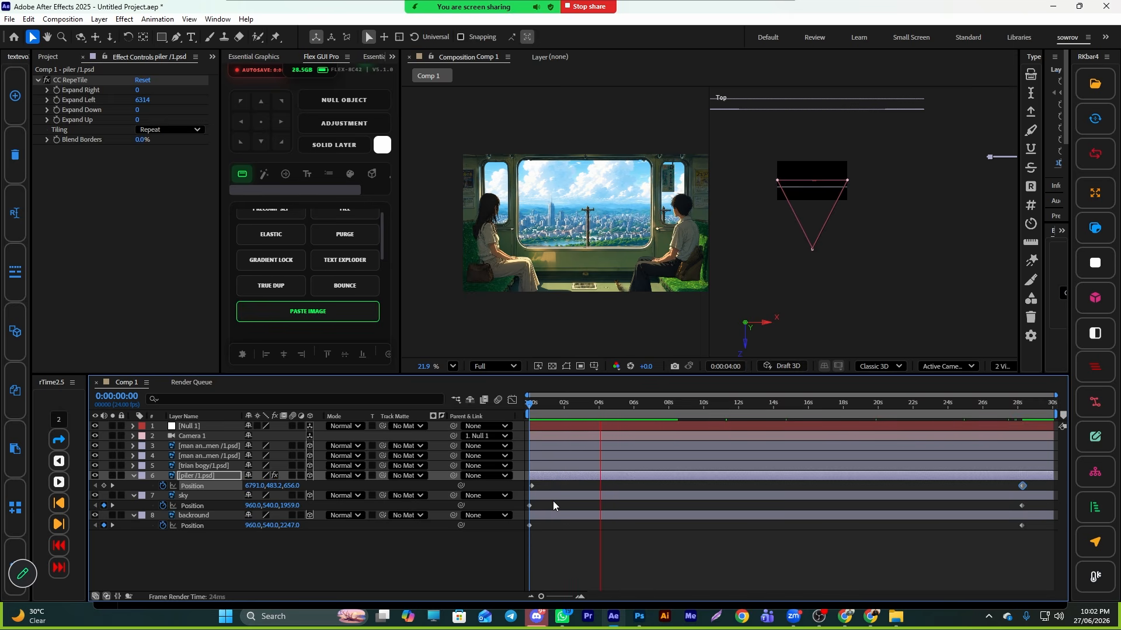
key(space)
- Move the end Position keyframes of the piler, sky and backround layers to the composition's last frame
drag(1032, 478, 1006, 535)
click(1006, 534)
key(ctrl+z)
drag(1042, 489, 1017, 530)
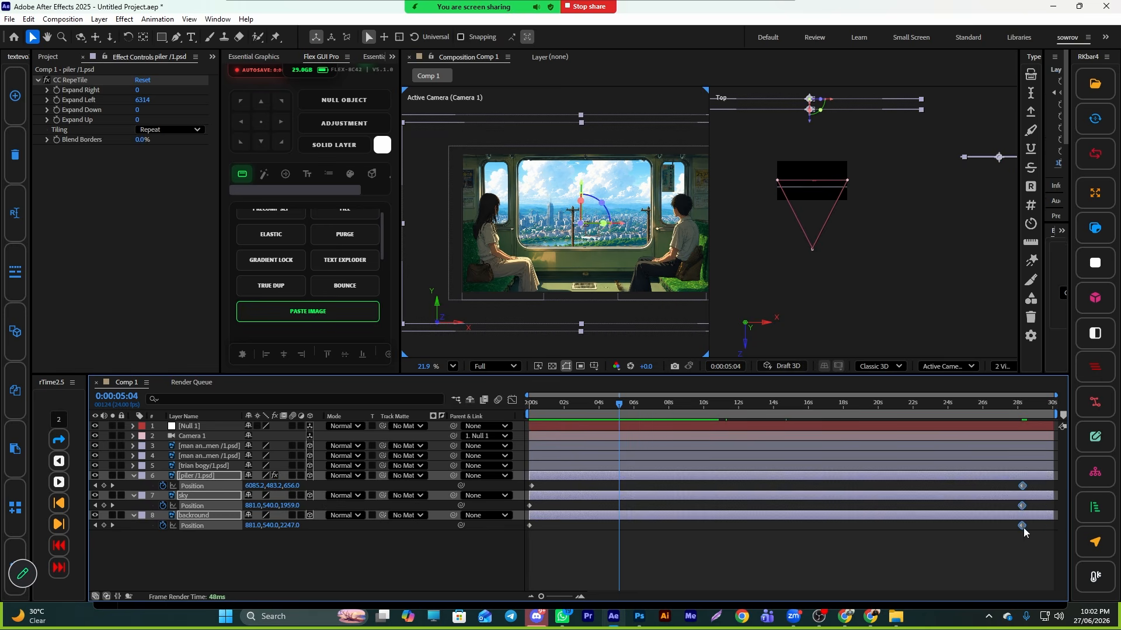
drag(1023, 486, 1049, 490)
click(659, 507)
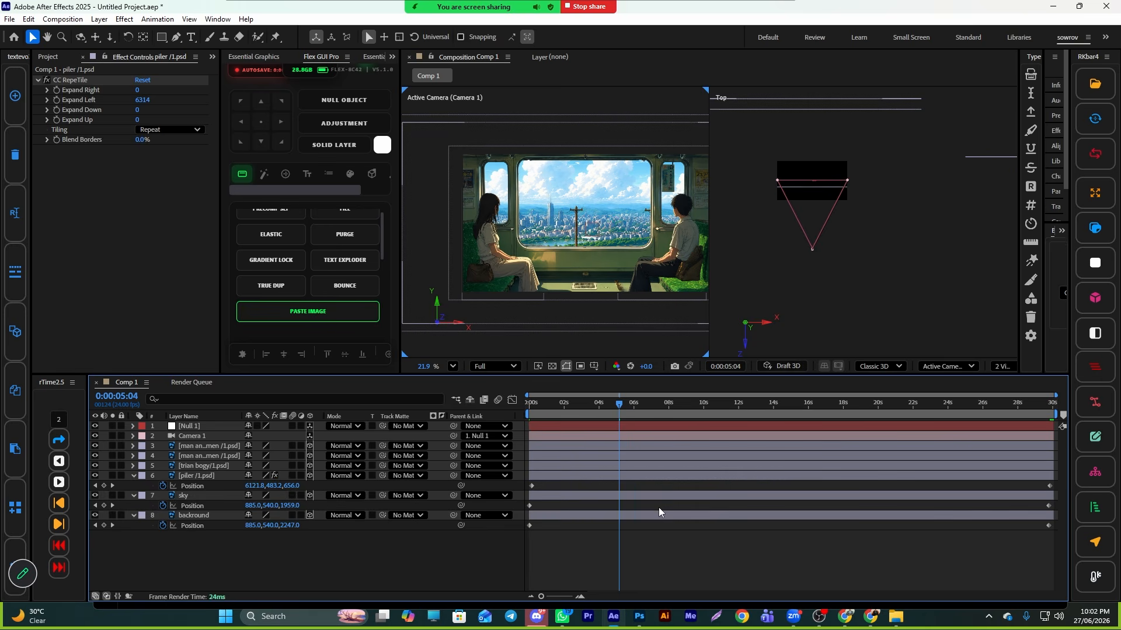
- Keyframe Null 1's Position, starting at 960, 474, 1067 and reaching a second keyframe near 10 seconds
drag(627, 404, 522, 416)
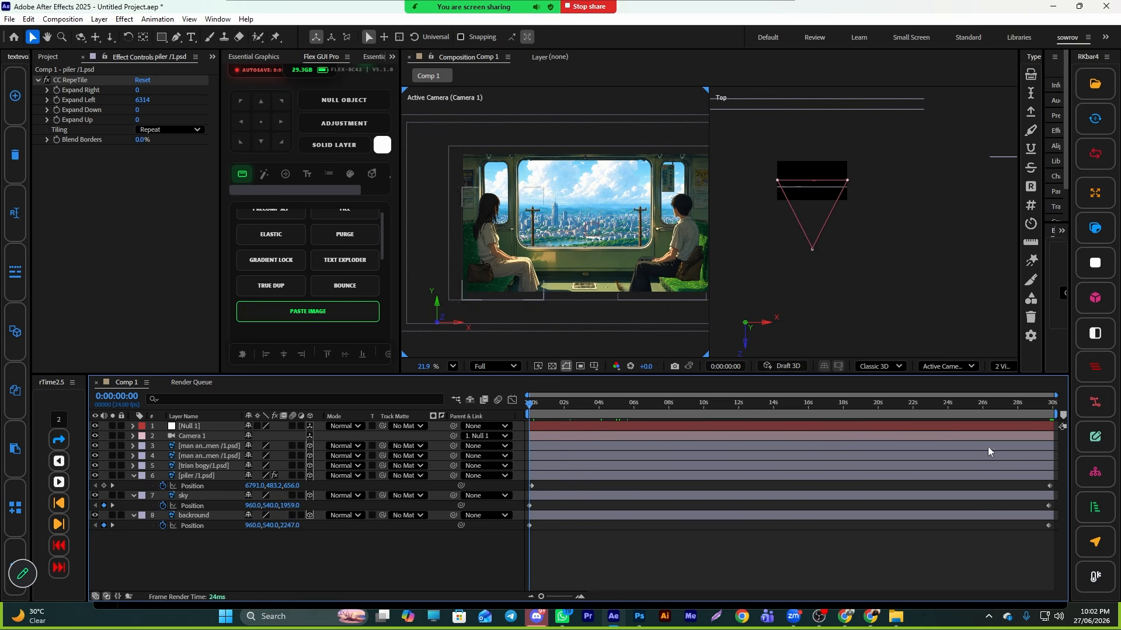
scroll(822, 245, down, 2)
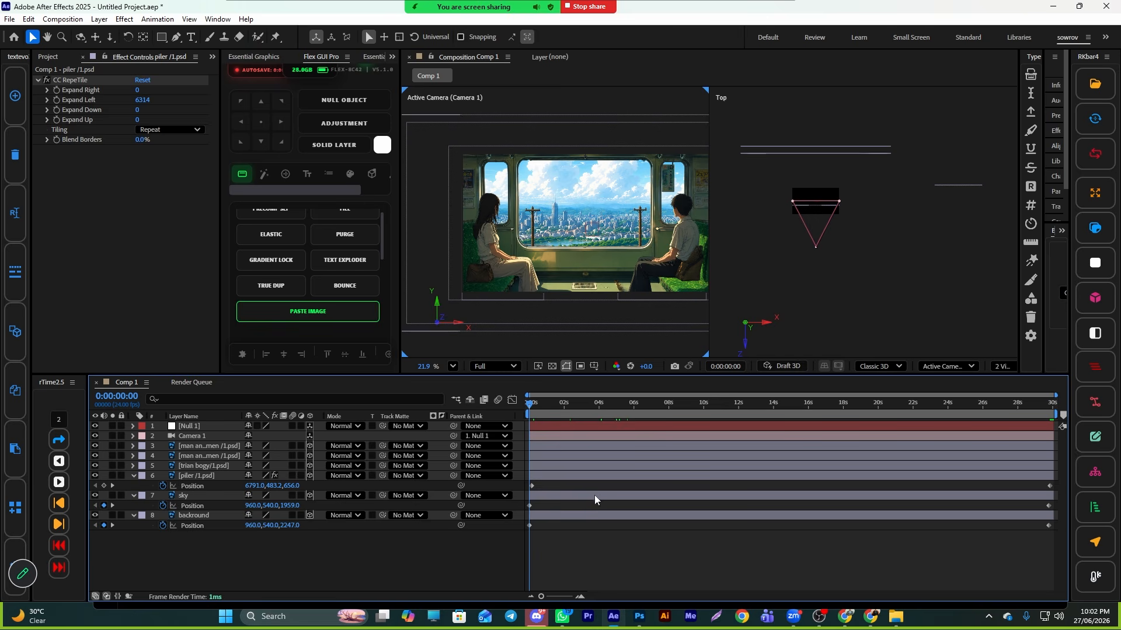
click(544, 427)
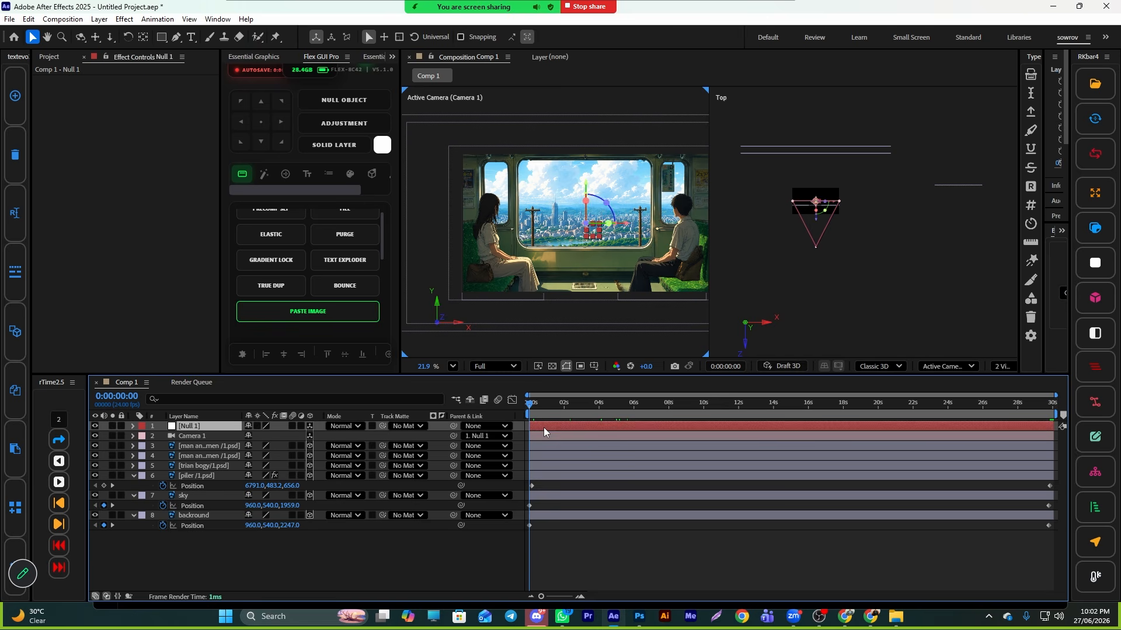
key(p)
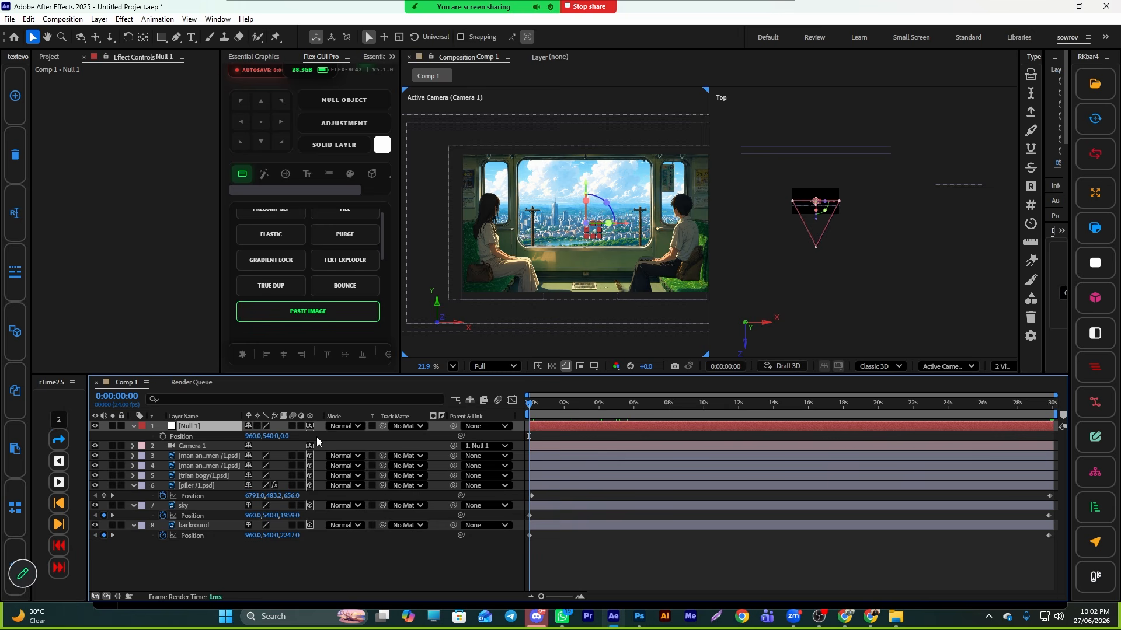
click(163, 436)
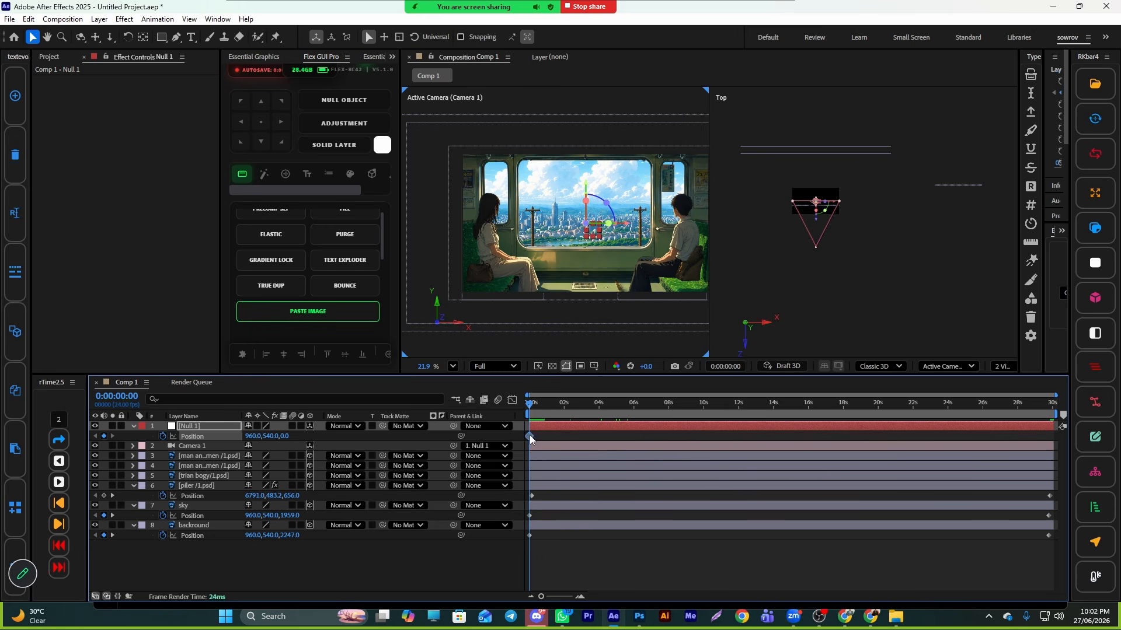
drag(615, 436, 711, 444)
drag(283, 436, 871, 490)
scroll(618, 256, down, 1)
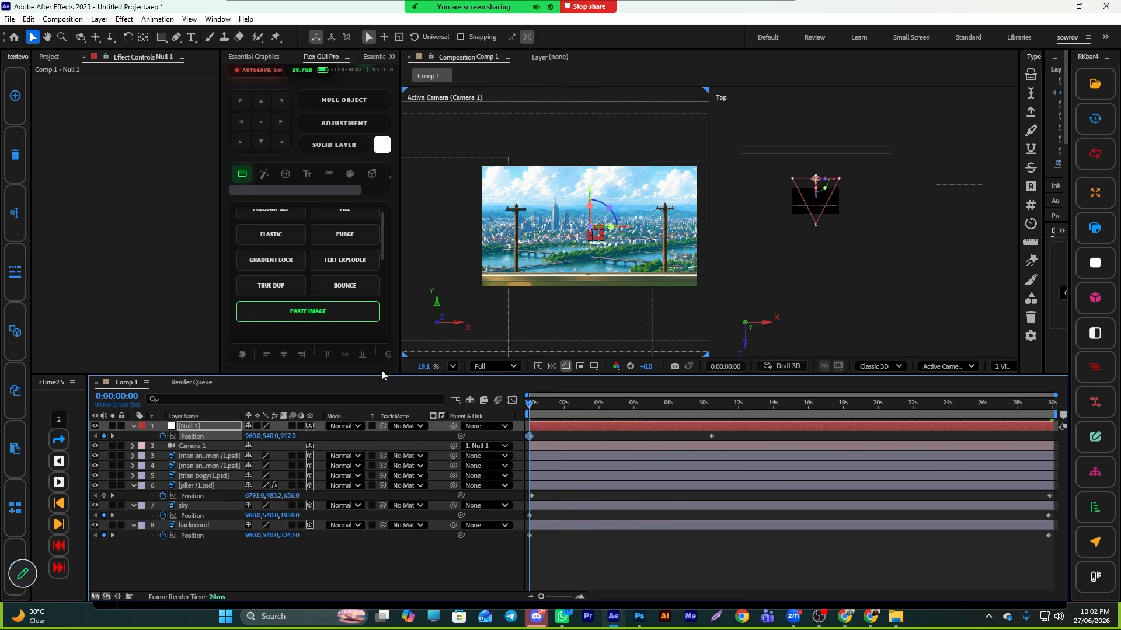
drag(280, 436, 217, 451)
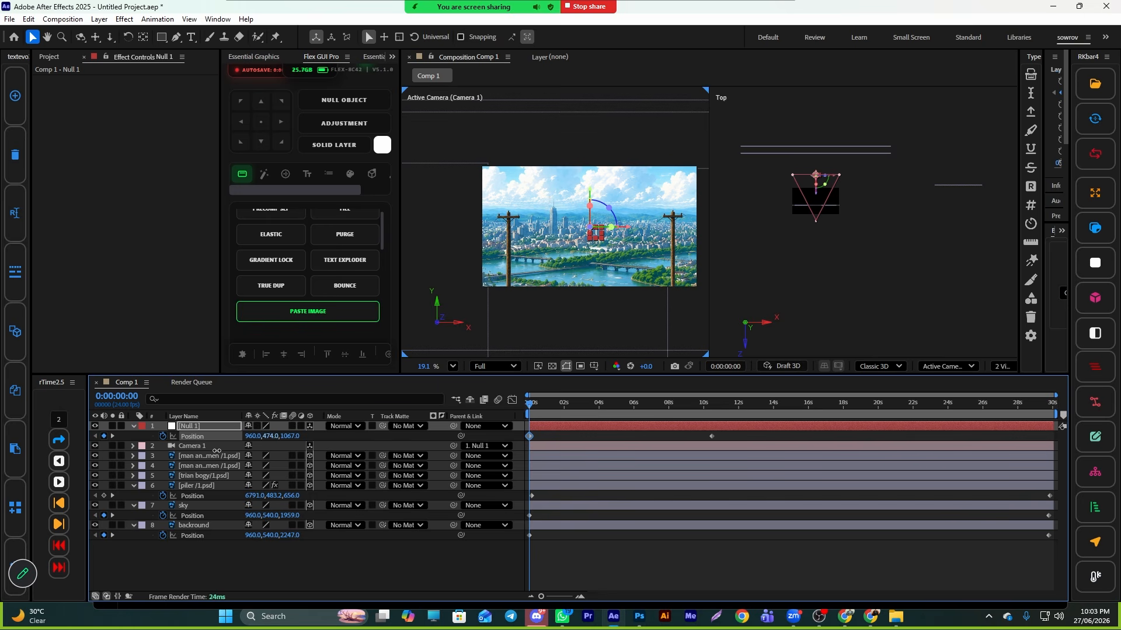
- Open Null 1's speed graph and lengthen the ease influence handle on its second position keyframe
click(711, 436)
click(513, 400)
drag(681, 562, 620, 562)
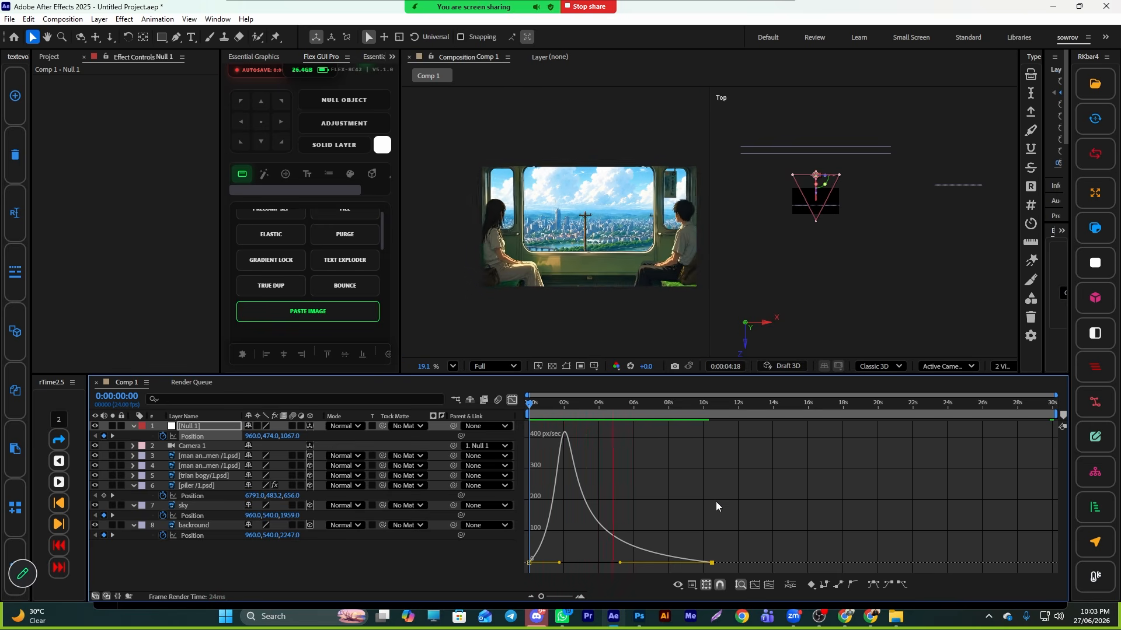
- Move Null 1's second position keyframe earlier, to about 7 seconds
key(space)
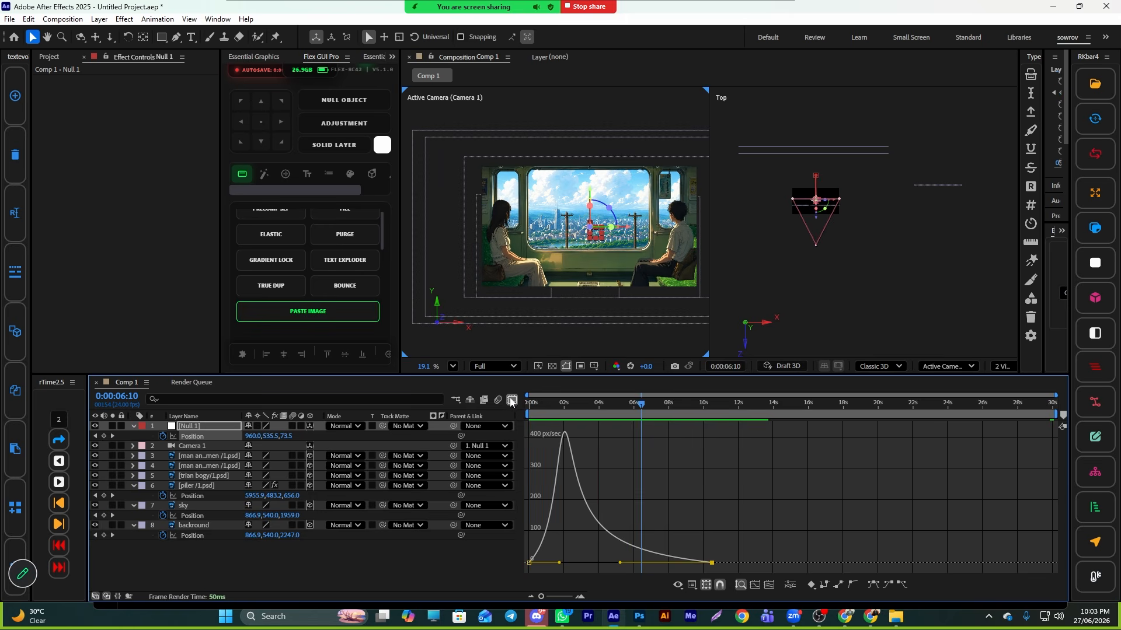
click(512, 401)
drag(716, 438, 649, 444)
- Preview the camera push-in from the start
key(space)
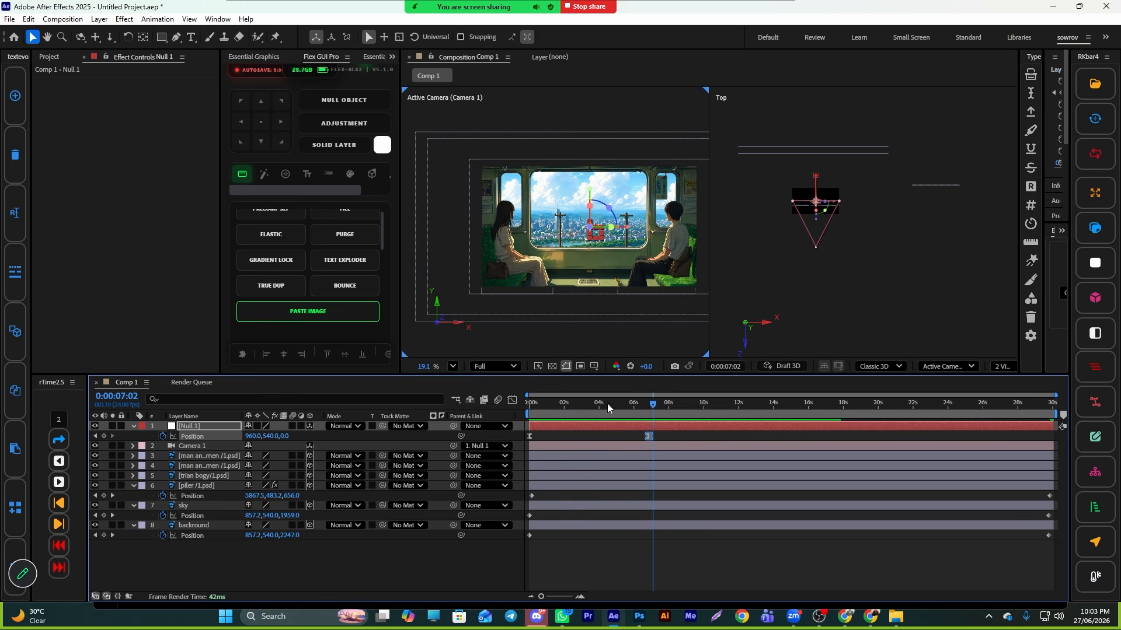
key(space)
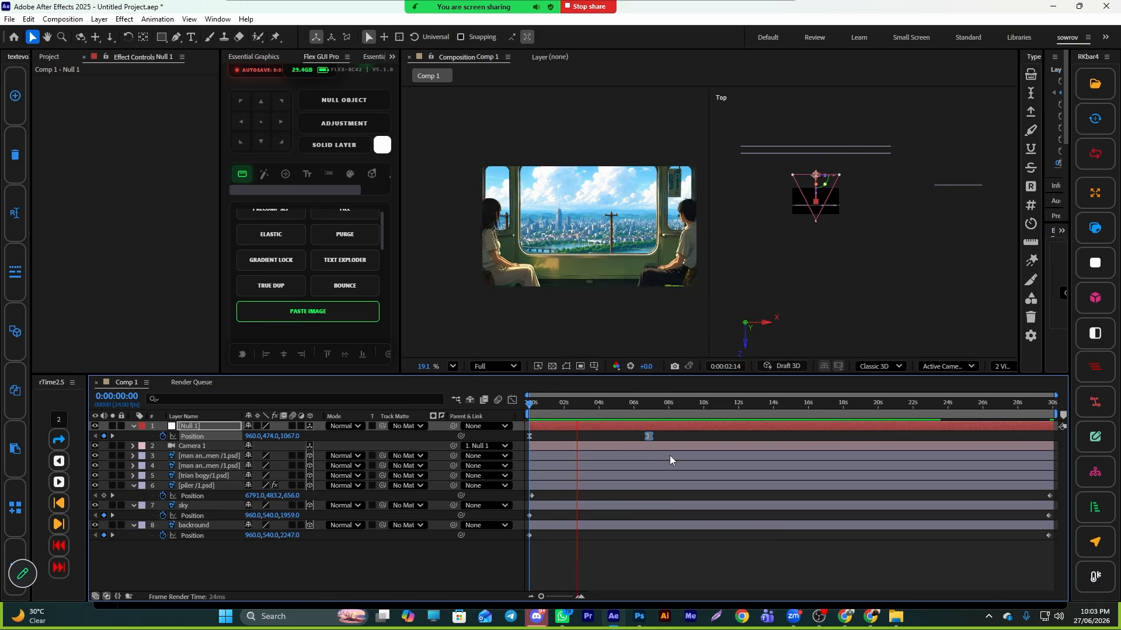
key(space)
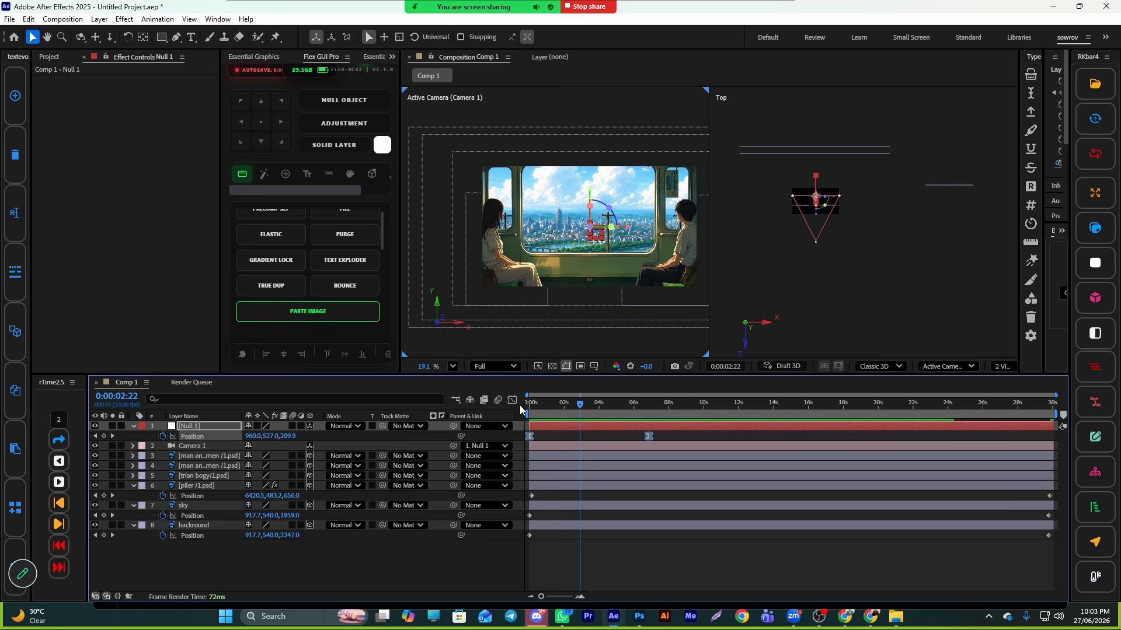
- Reshape Null 1's speed curve into a smooth symmetric ease between its keyframes and preview it
click(512, 402)
drag(680, 529, 614, 563)
drag(580, 404, 528, 419)
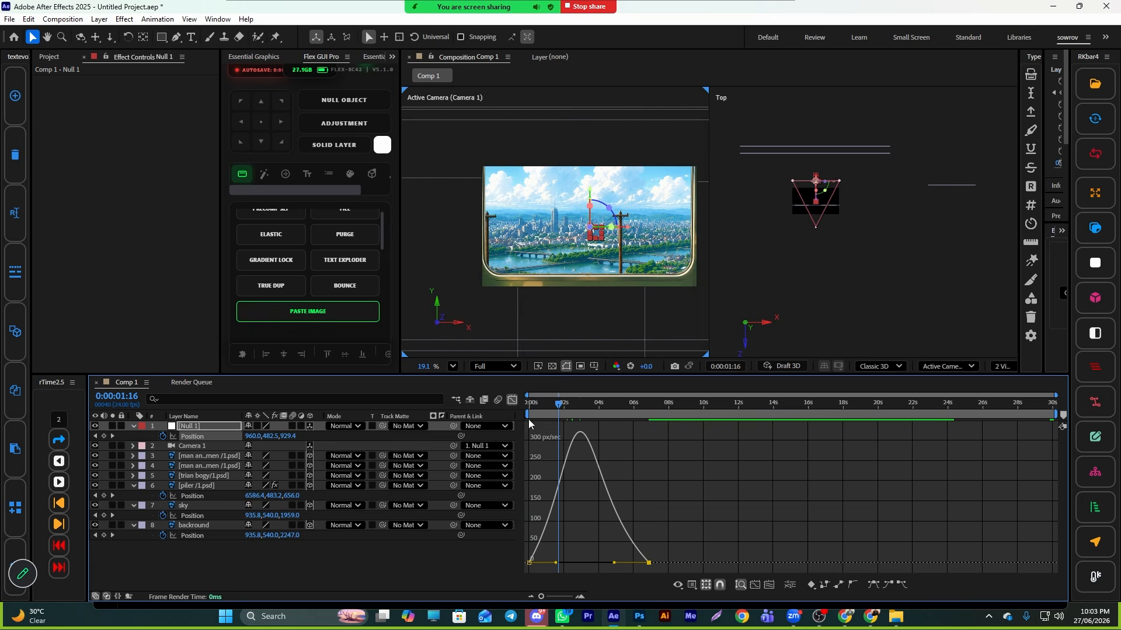
key(space)
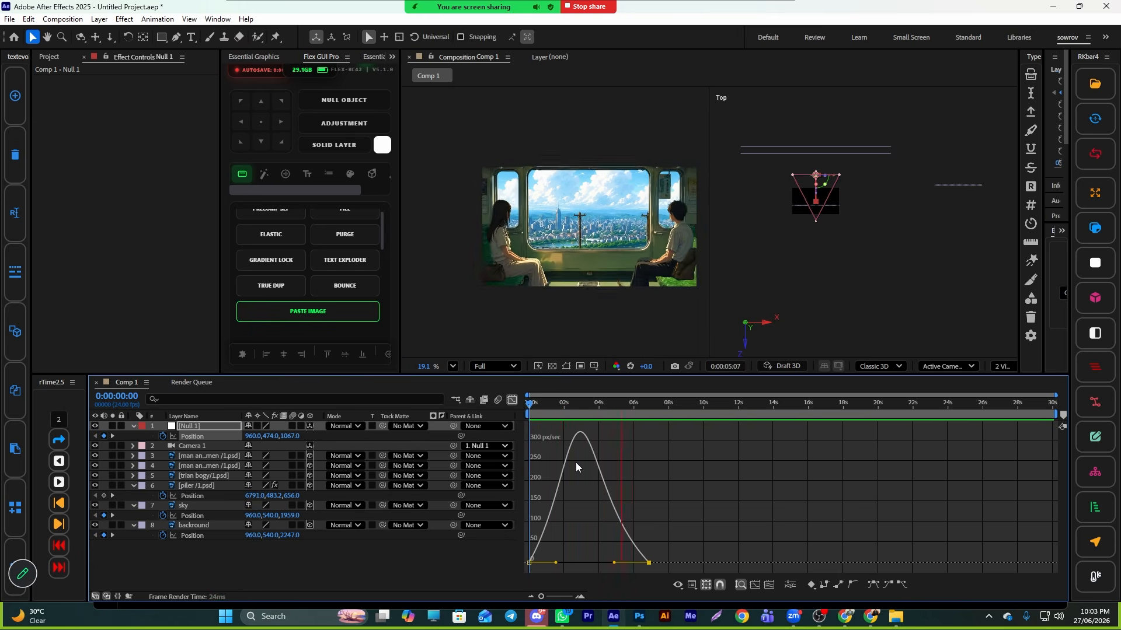
key(space)
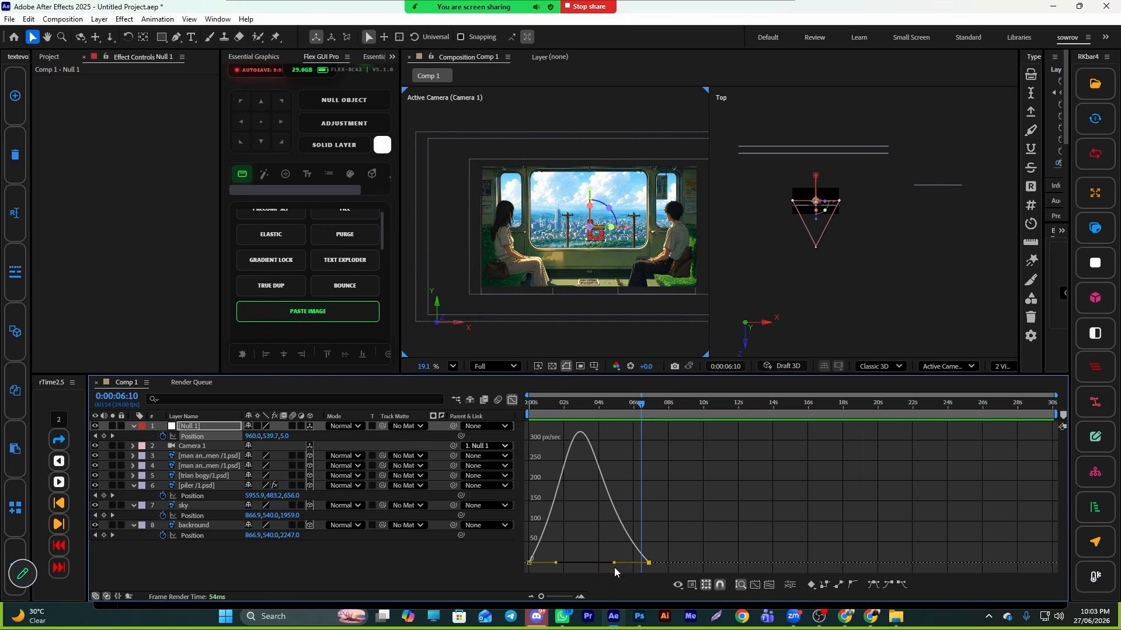
- Stretch the first keyframe's ease handle on Null 1's speed graph and replay the move
drag(613, 564, 516, 574)
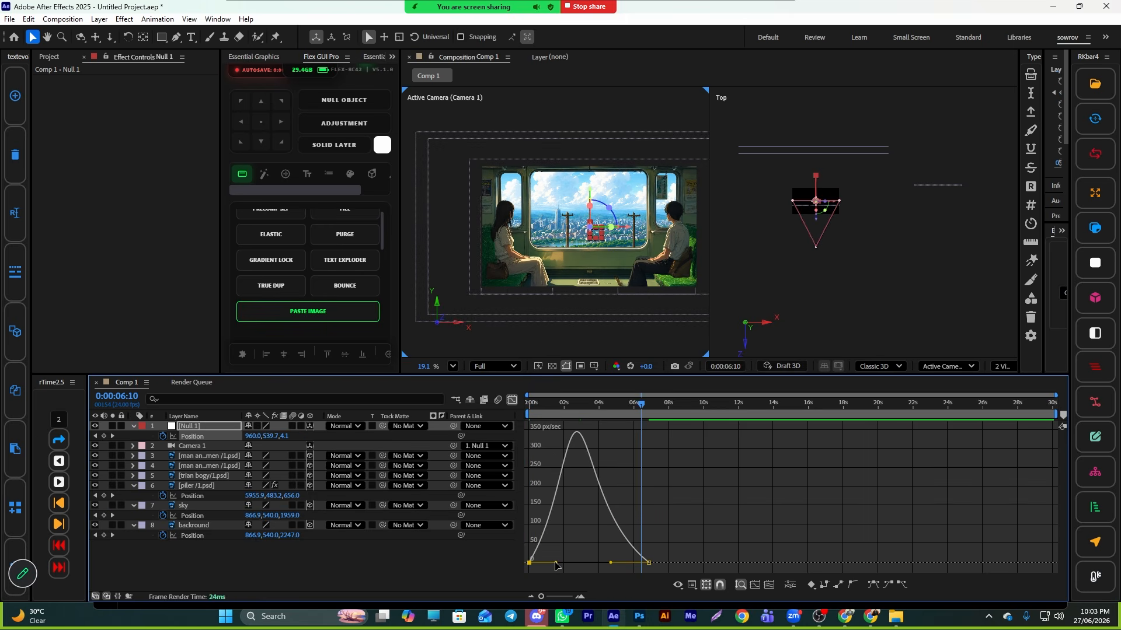
click(511, 399)
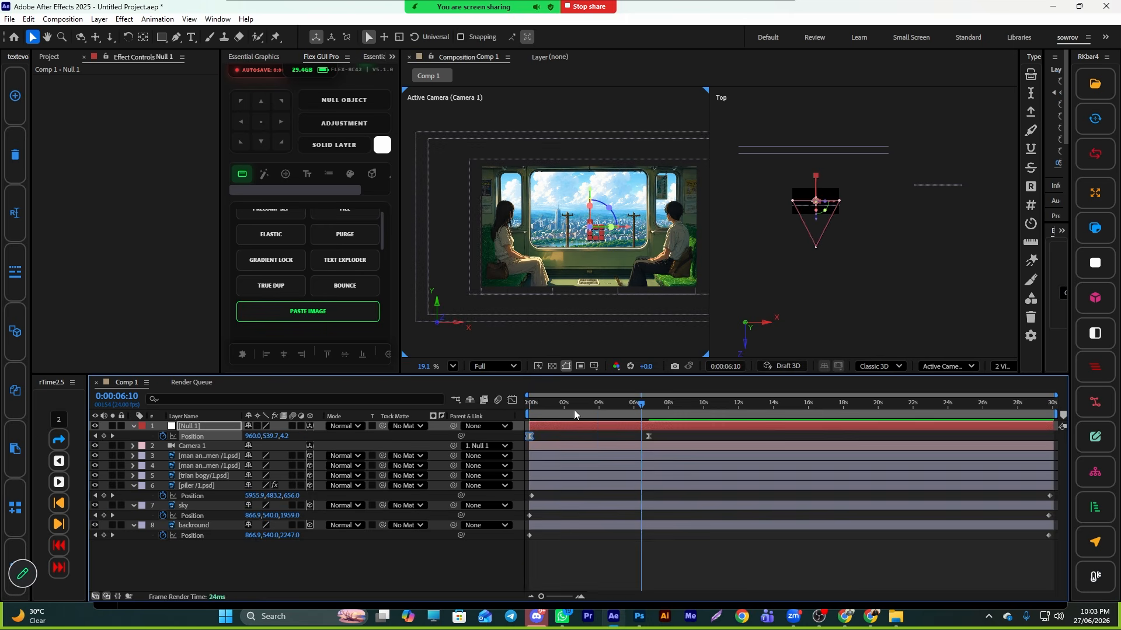
key(space)
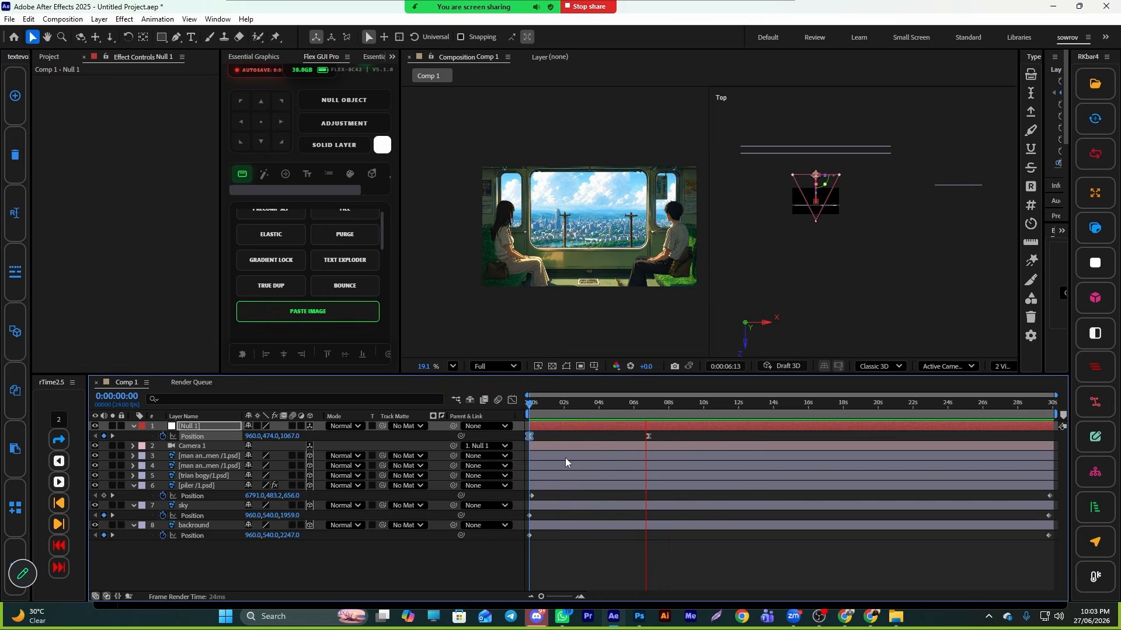
- Split Null 1 at about 7 seconds 18 frames and delete the trailing segment
key(space)
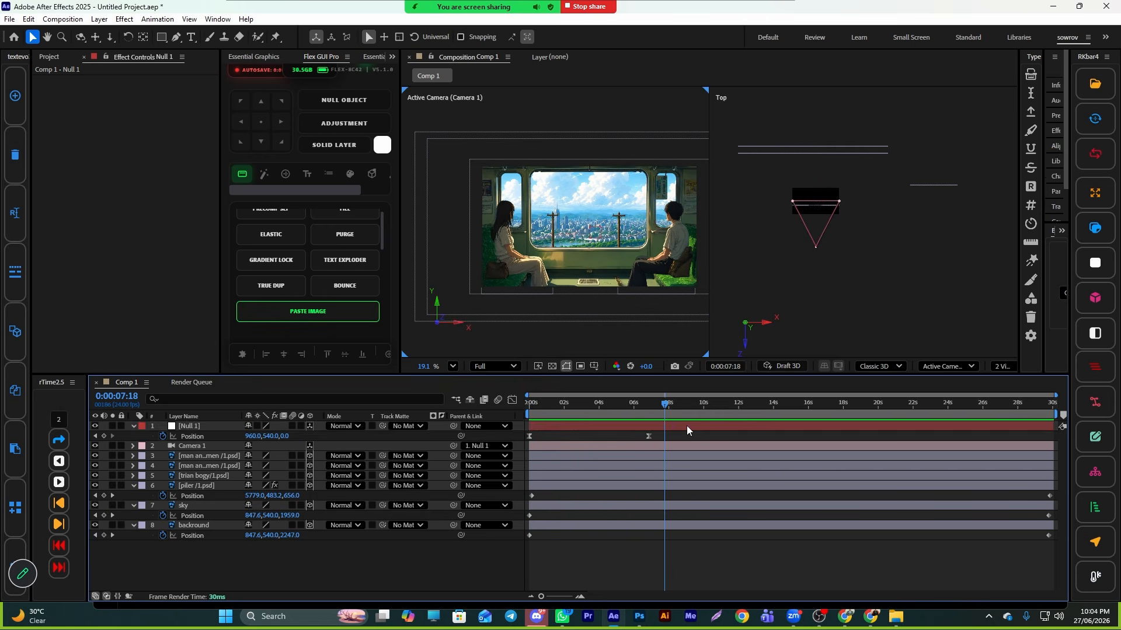
key(ctrl+shift+d)
key(Delete)
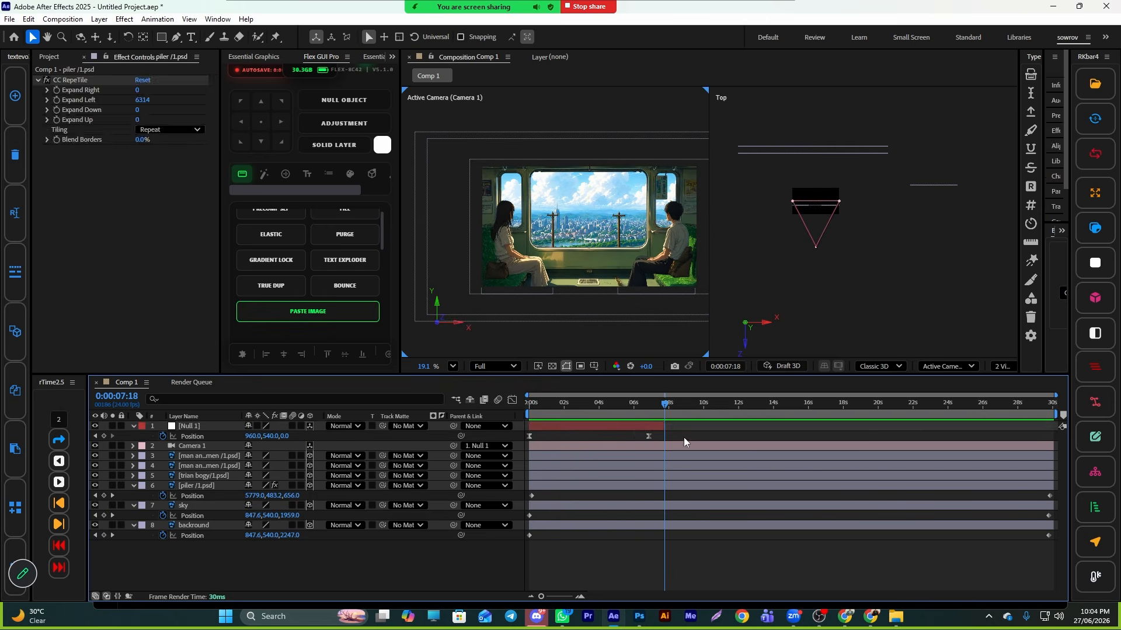
- Add a new null layer, parent Null 1 to it, and reveal the new null's Position
click(628, 426)
click(1095, 263)
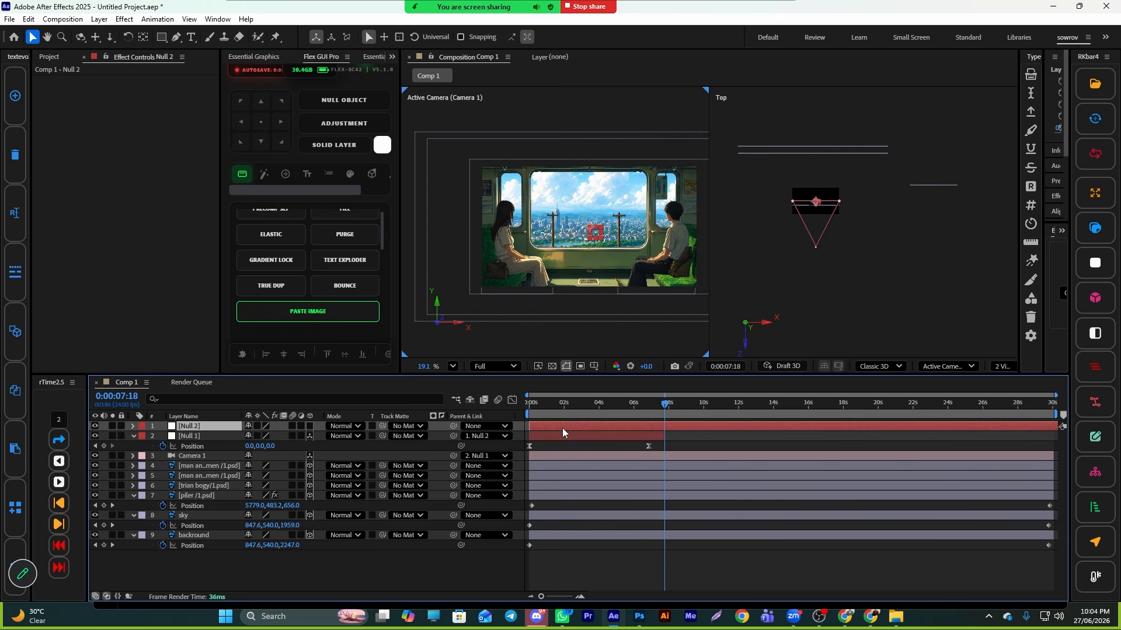
key(p)
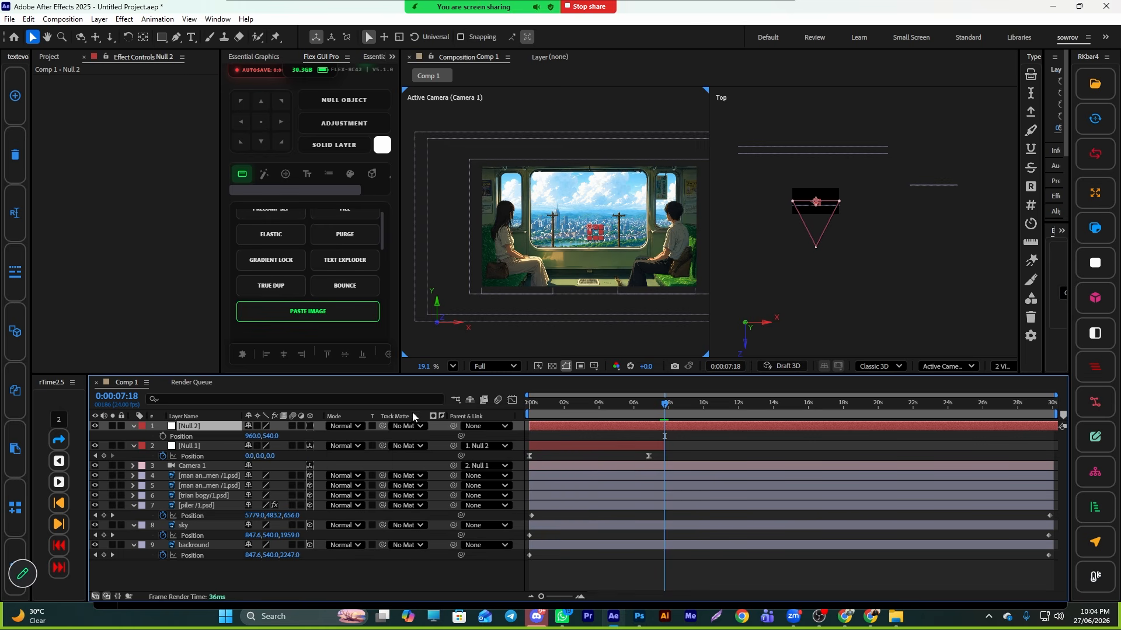
- Add a wiggle(5,10) expression to the new null's Position
alt+click(163, 437)
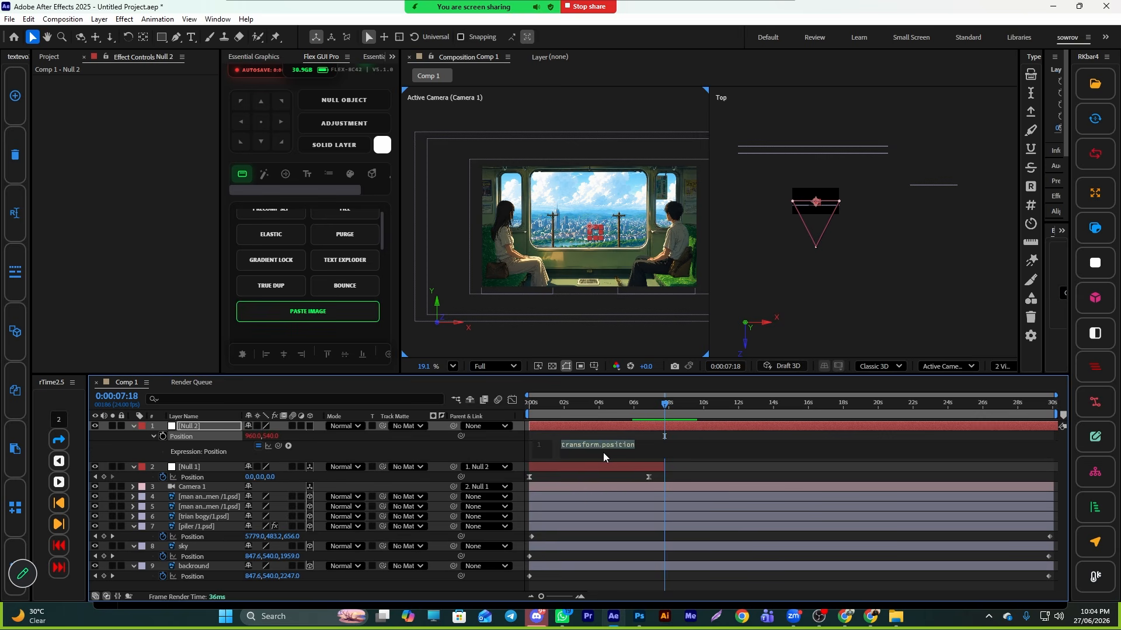
key(BackSpace)
text(wig)
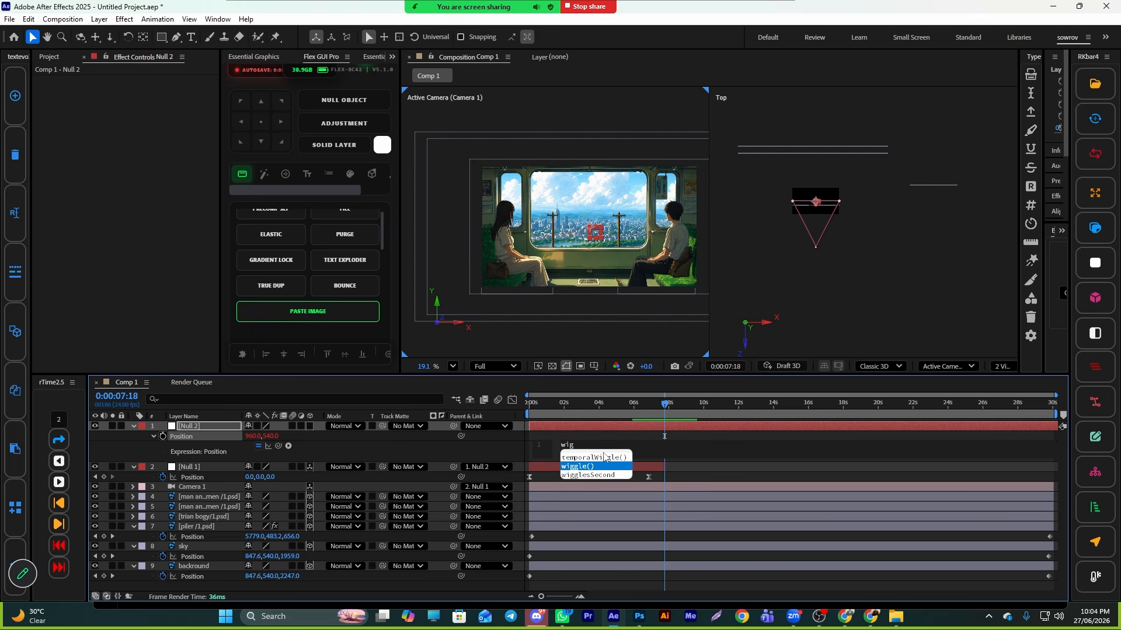
key(Return)
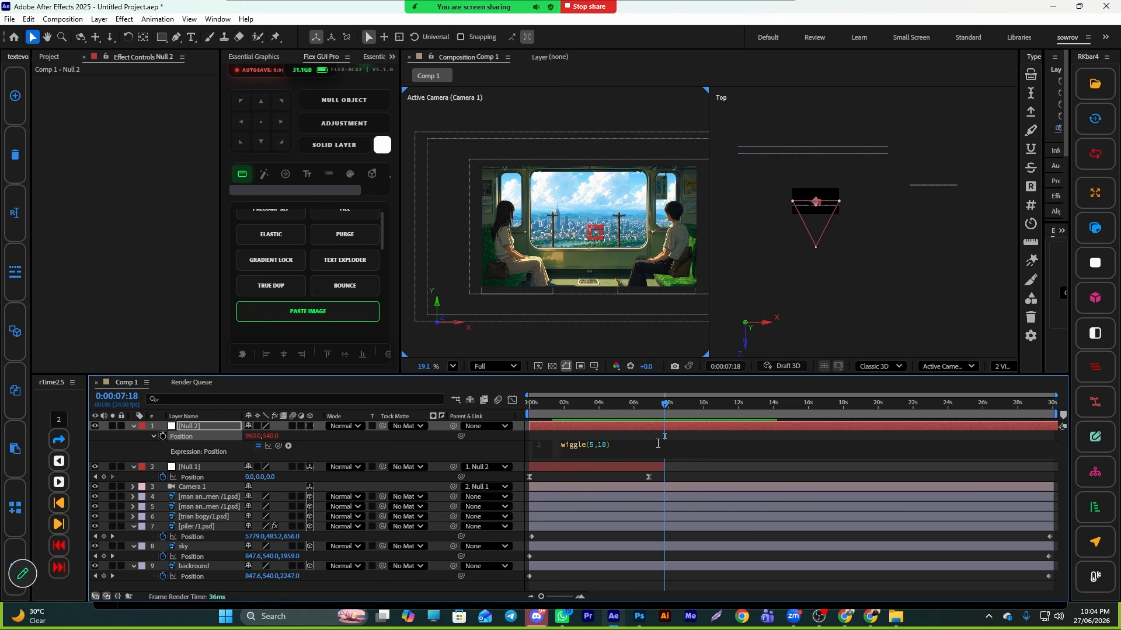
- Preview the wiggling camera from the start and scrub through it
click(649, 427)
key(Home)
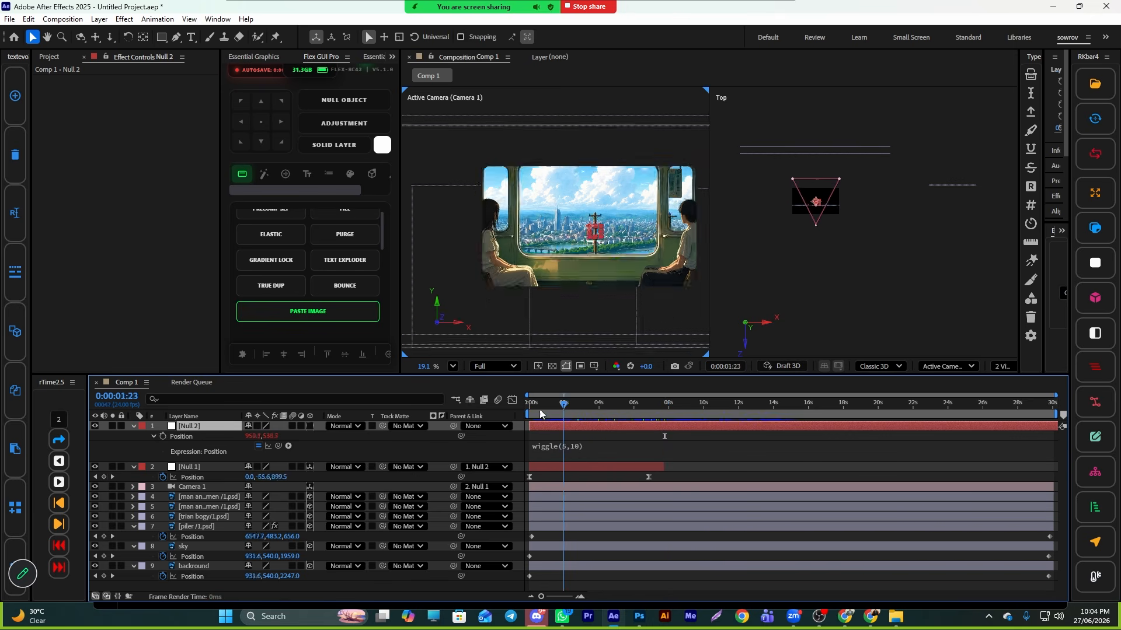
key(space)
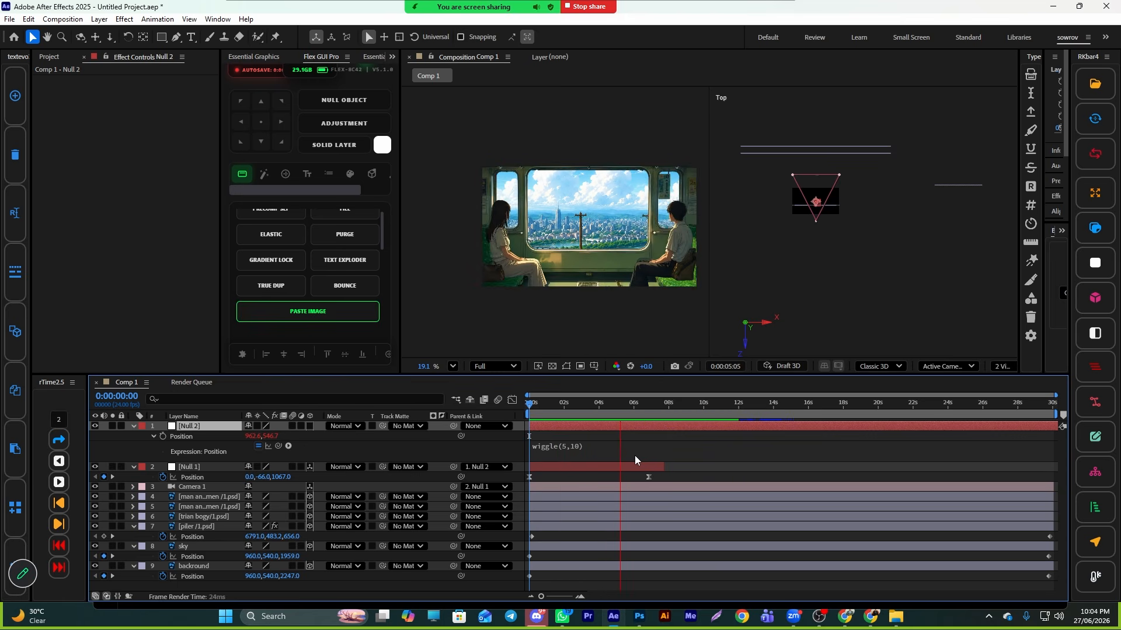
key(space)
drag(626, 406, 571, 404)
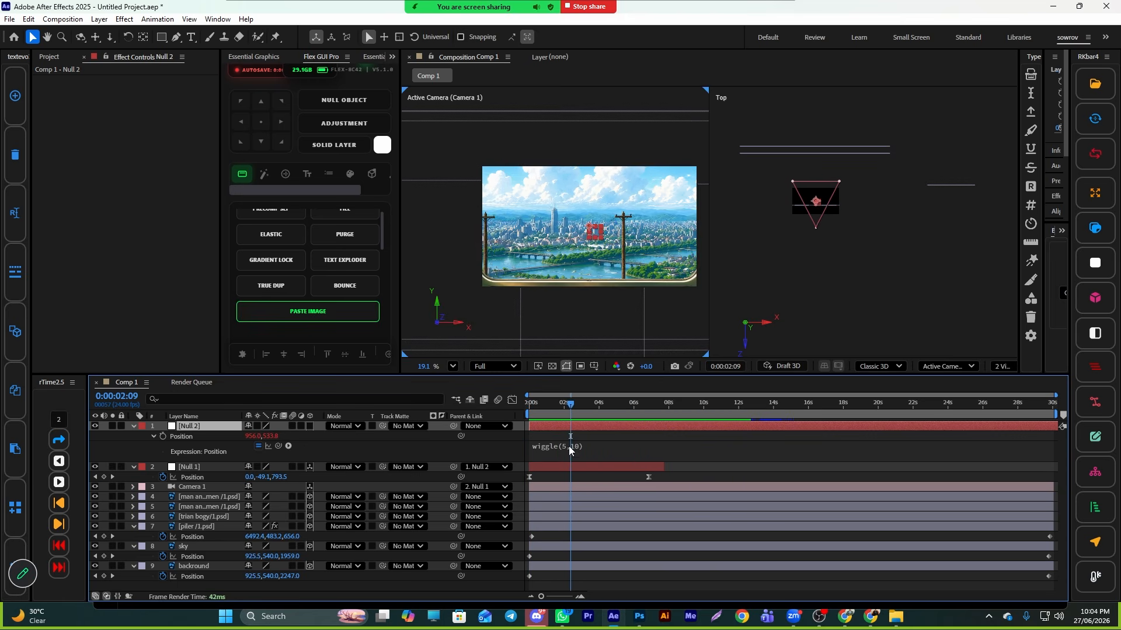
- Change the expression to wiggle(5,5) and replay the motion
click(565, 446)
click(564, 404)
click(567, 446)
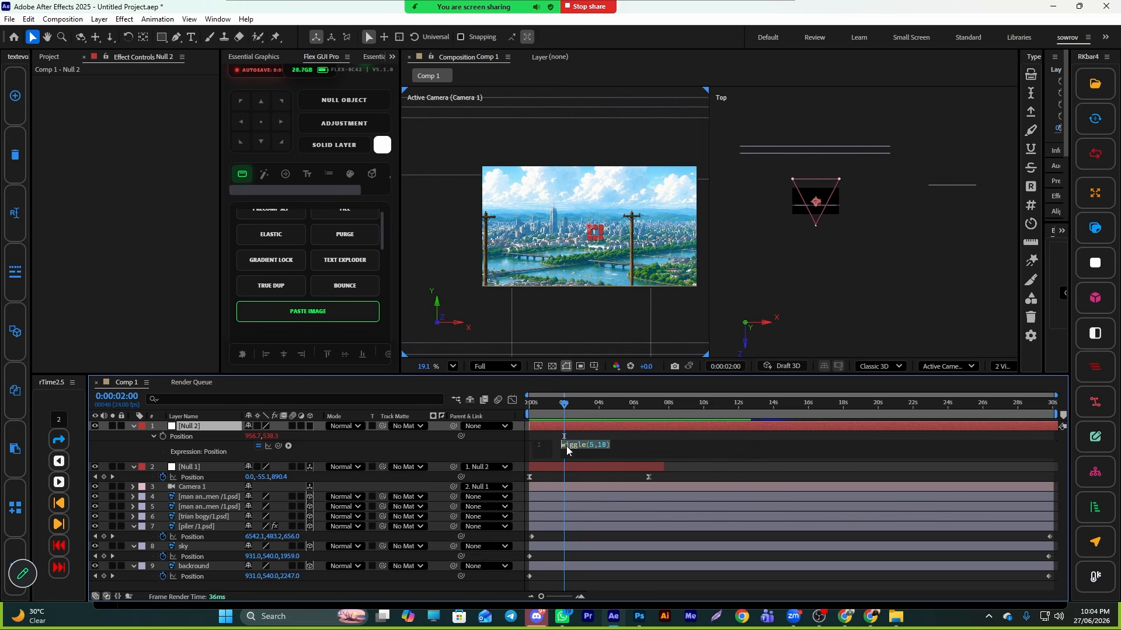
click(594, 445)
click(618, 427)
click(562, 405)
key(space)
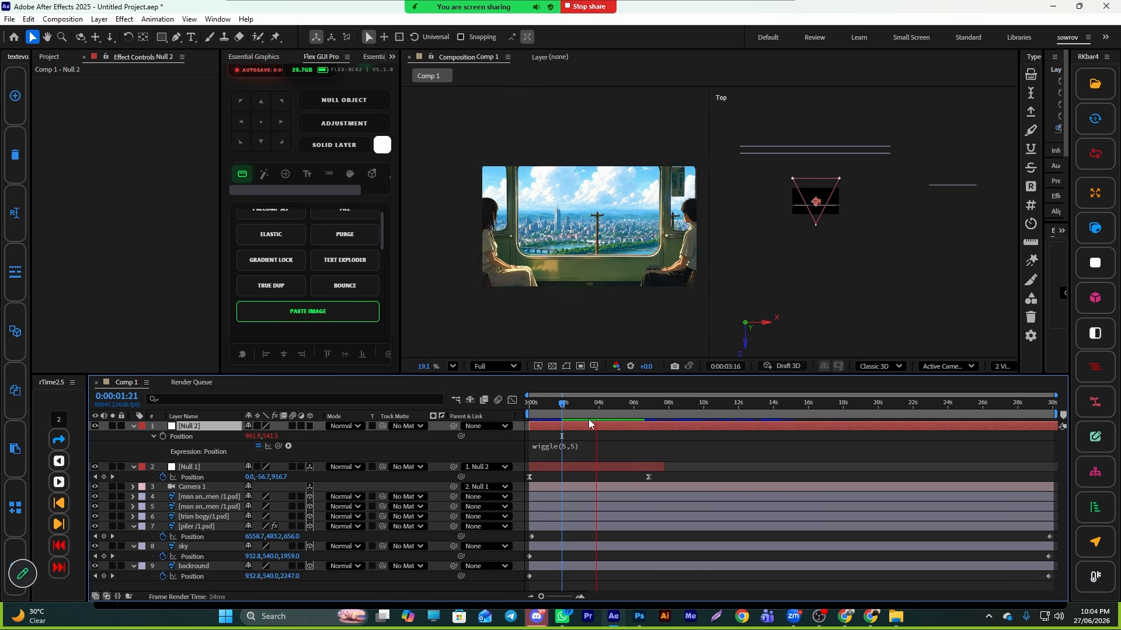
- Change the expression to wiggle(2,5) and preview from the start
click(569, 447)
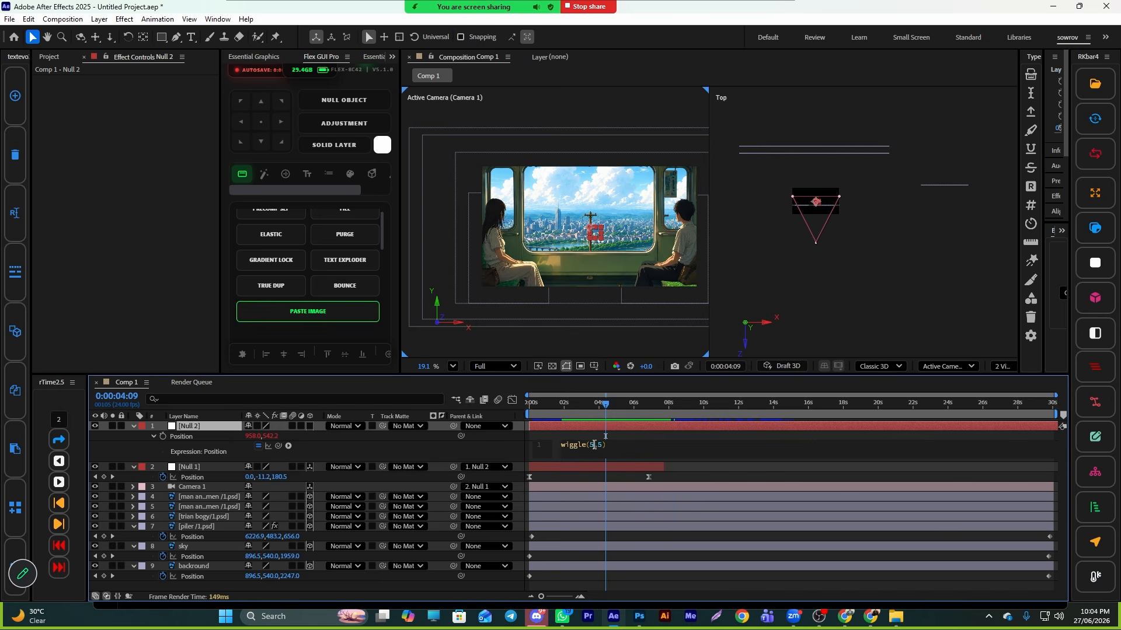
text(2)
click(608, 428)
drag(604, 404, 528, 409)
key(space)
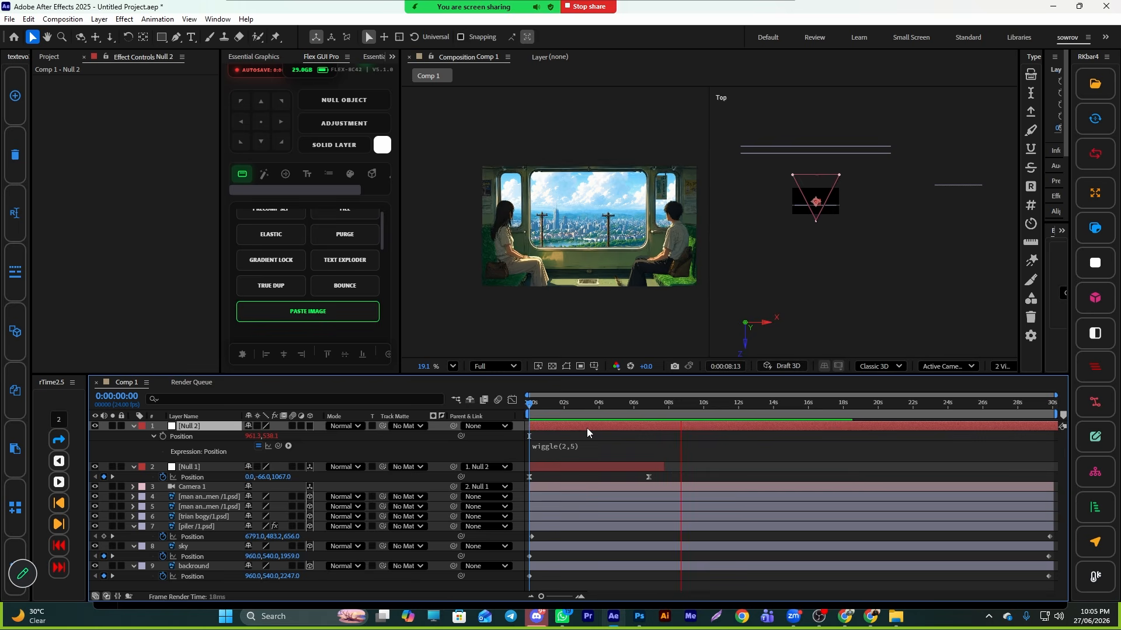
- Change the expression to wiggle(2,2) and preview from the start
key(space)
click(578, 452)
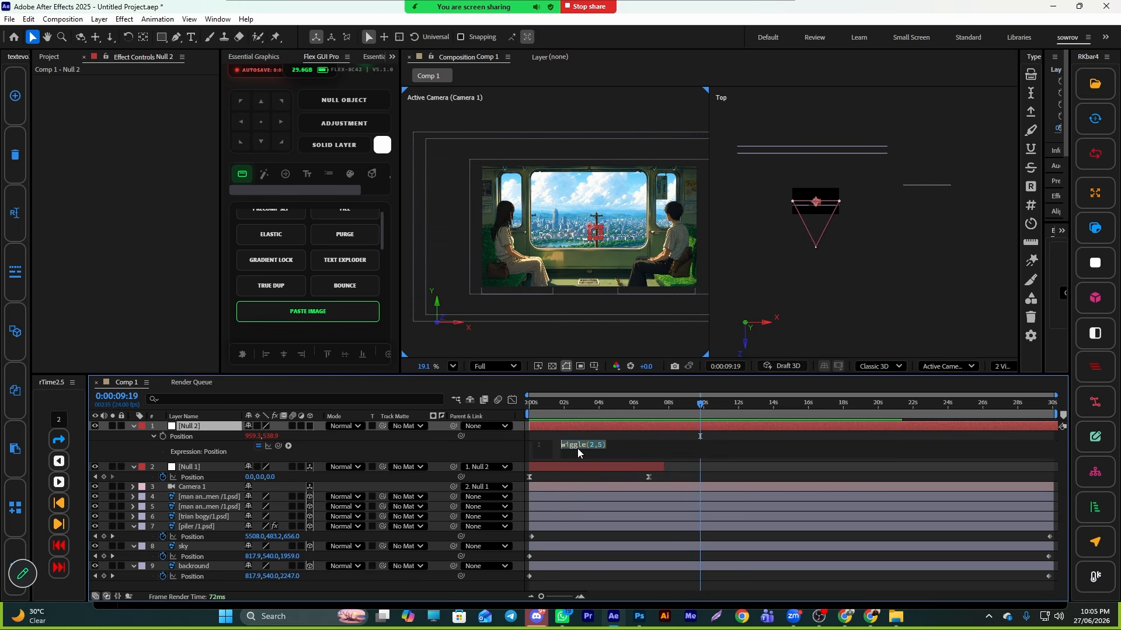
click(601, 447)
key(BackSpace)
drag(659, 405, 539, 408)
key(space)
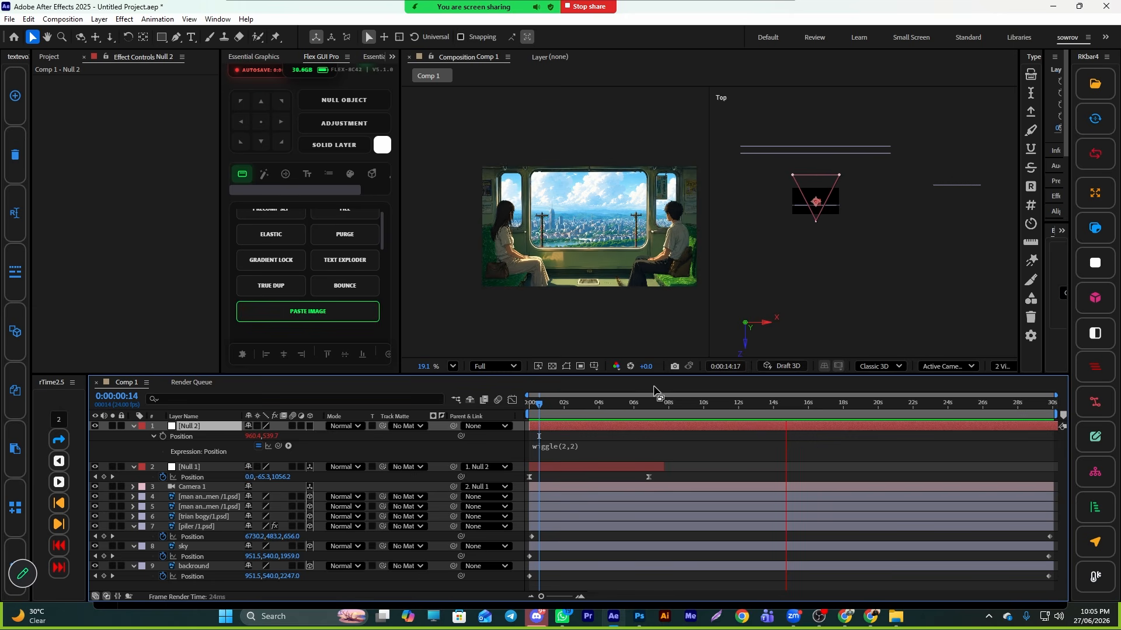
- Change the expression to wiggle(2,3) and preview from the start
click(574, 444)
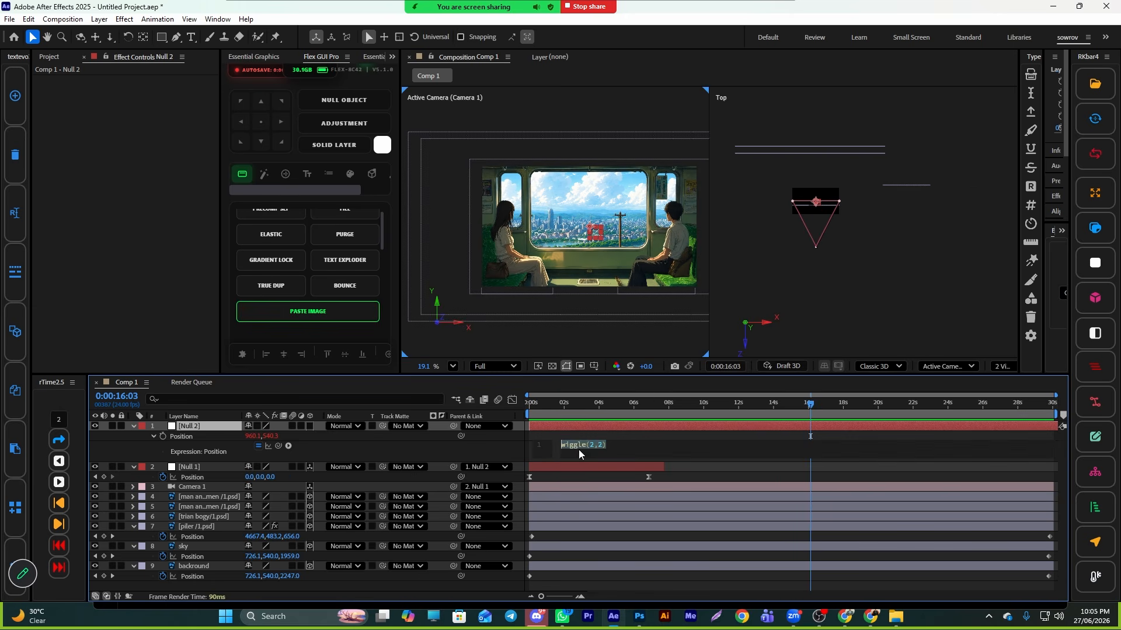
click(602, 446)
click(683, 425)
drag(665, 404, 508, 420)
key(space)
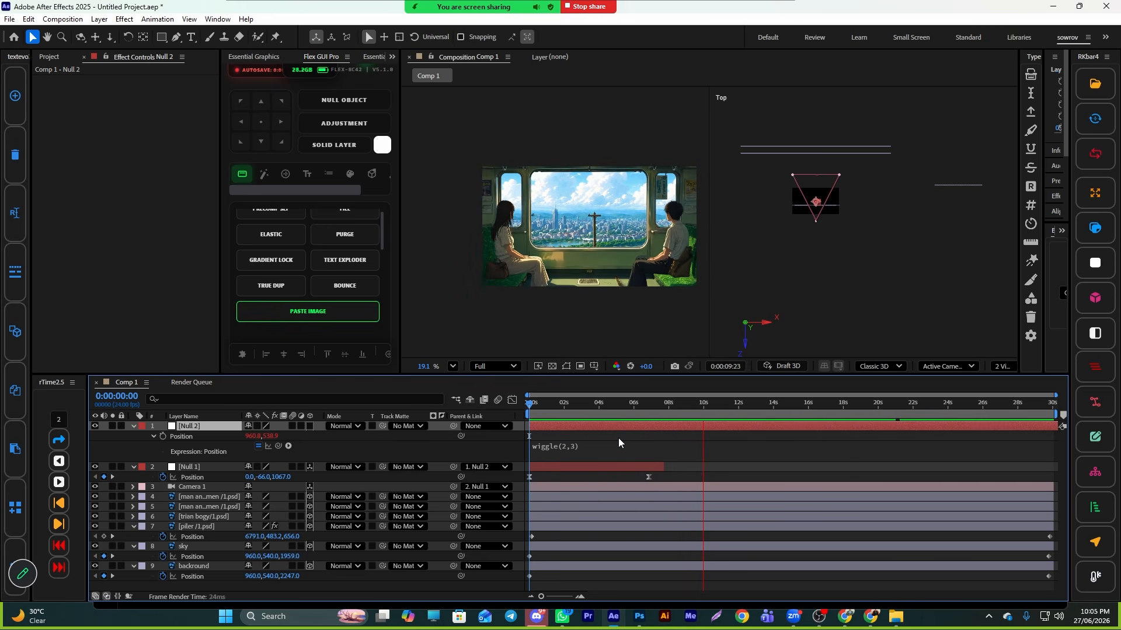
- Switch the viewer to a single-view layout showing only the active camera
key(space)
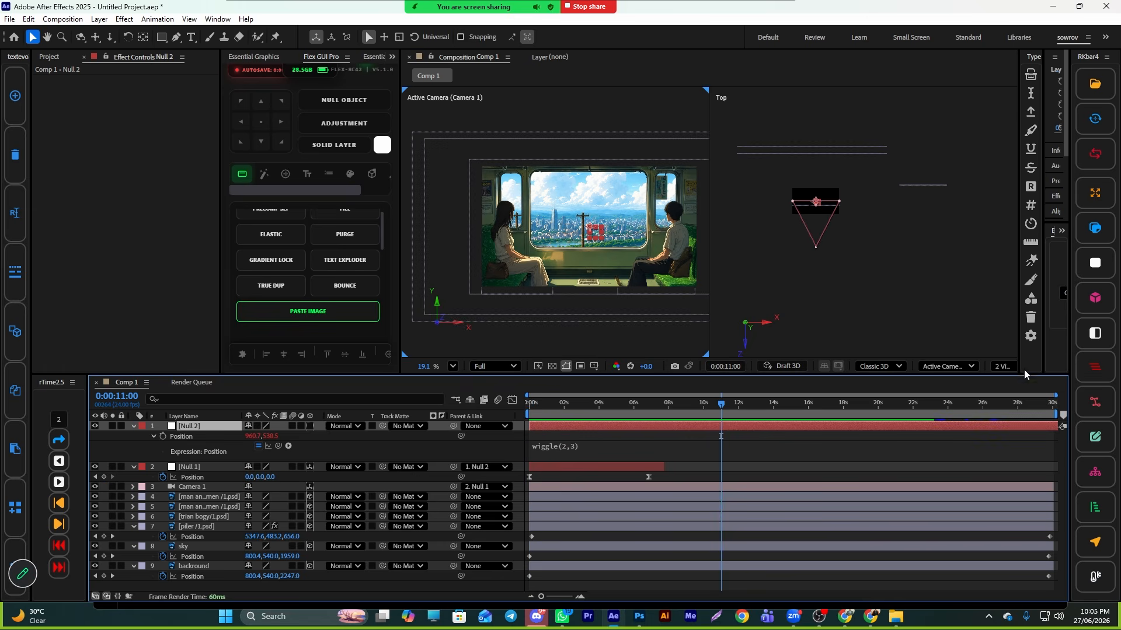
click(1012, 366)
click(1015, 385)
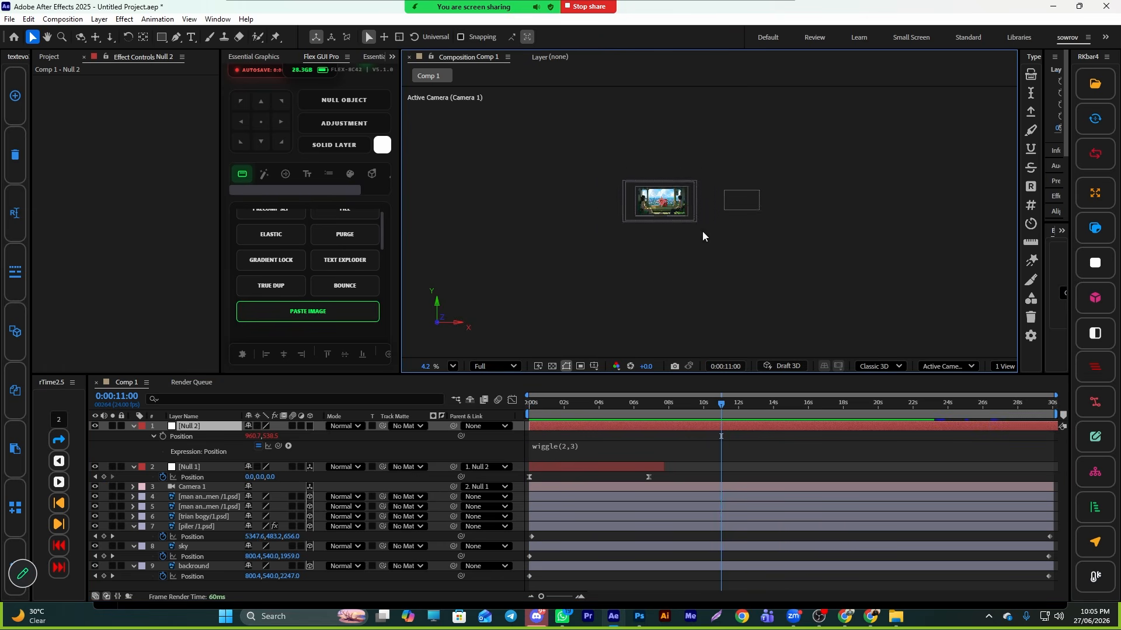
scroll(702, 236, up, 8)
drag(723, 404, 488, 426)
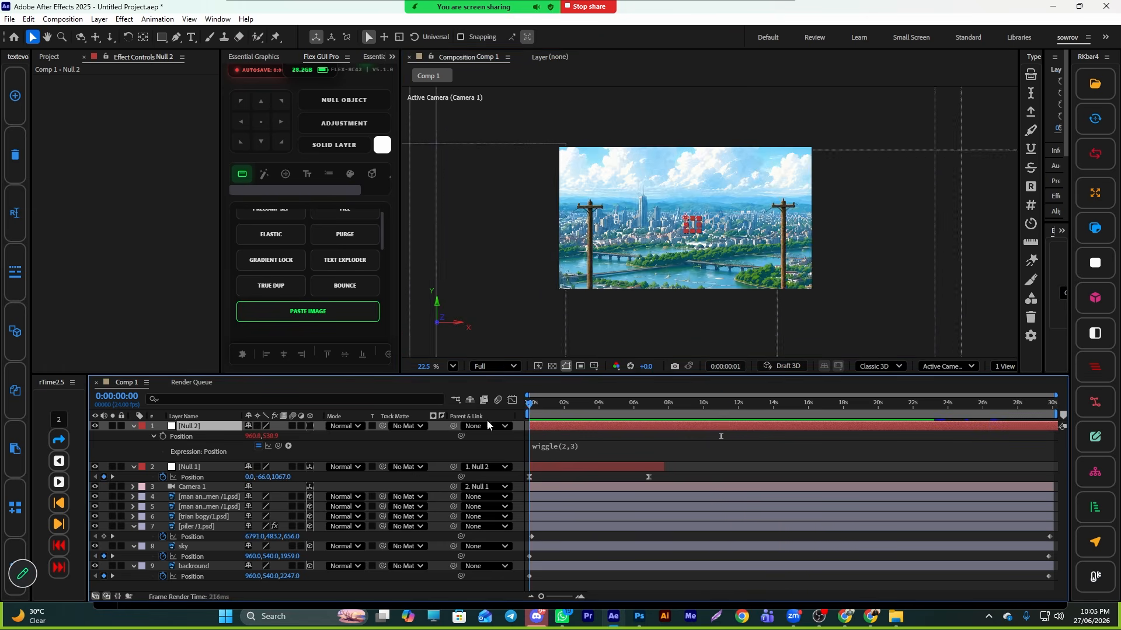
- Preview and scrub the wiggling camera move in the enlarged view
key(space)
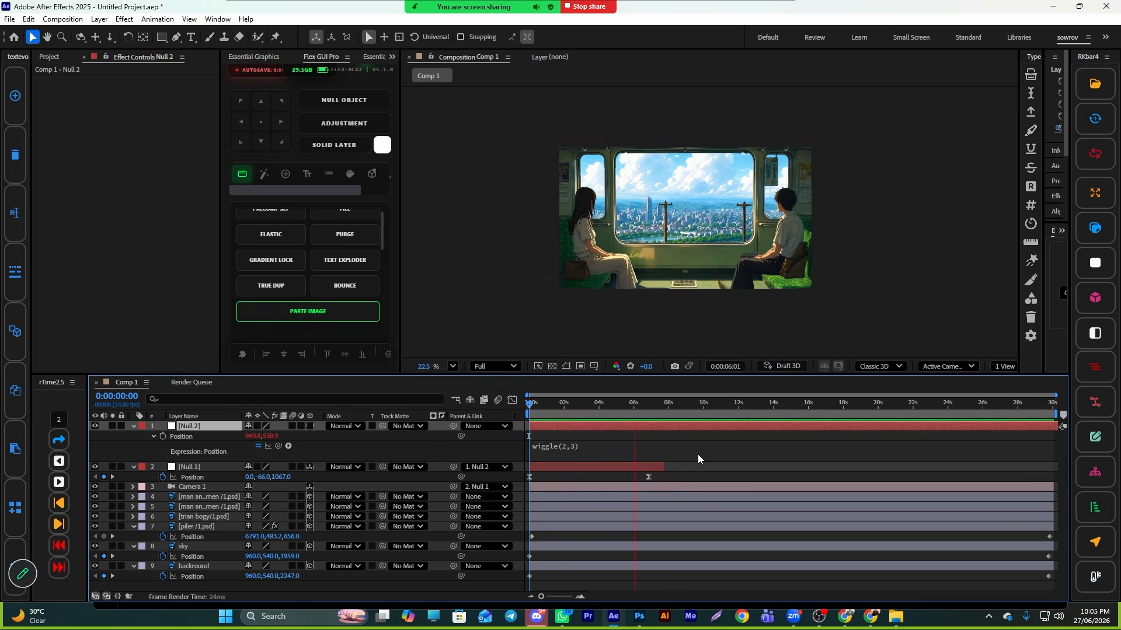
key(space)
click(535, 412)
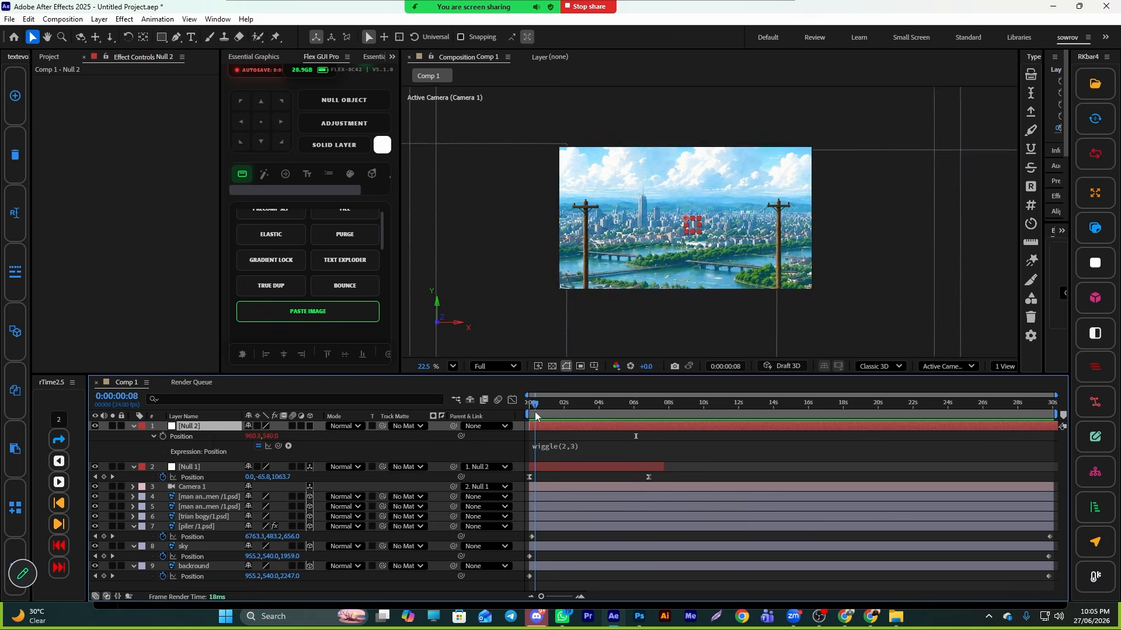
drag(534, 411, 718, 412)
scroll(562, 186, up, 2)
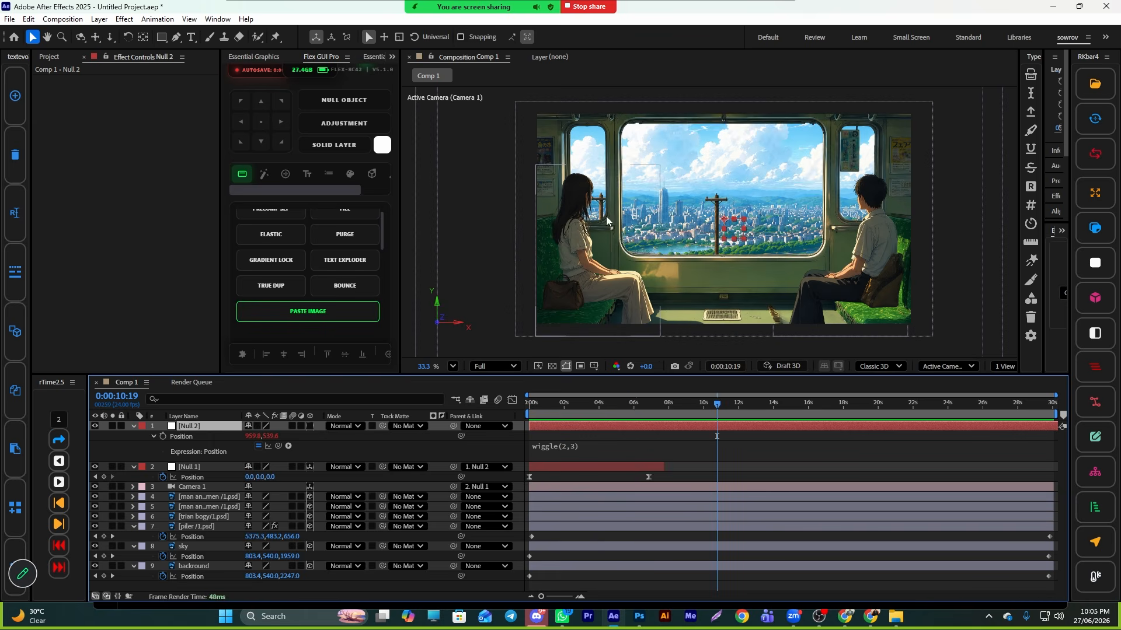
- Pre-compose the man and women layer, leaving all attributes in Comp 1
click(191, 497)
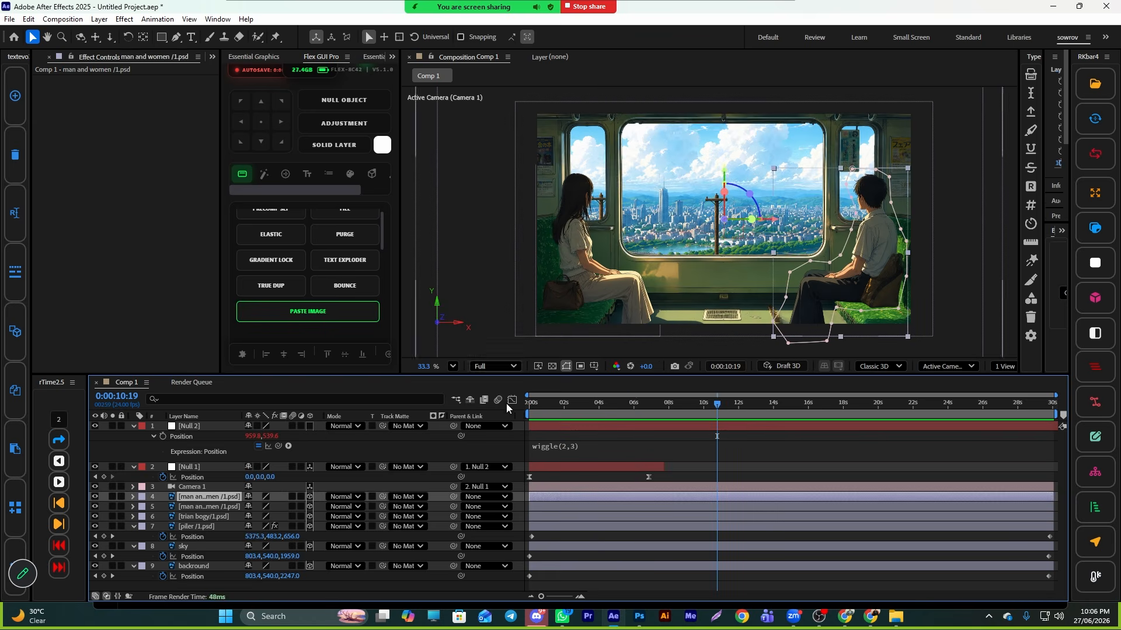
right_click(621, 499)
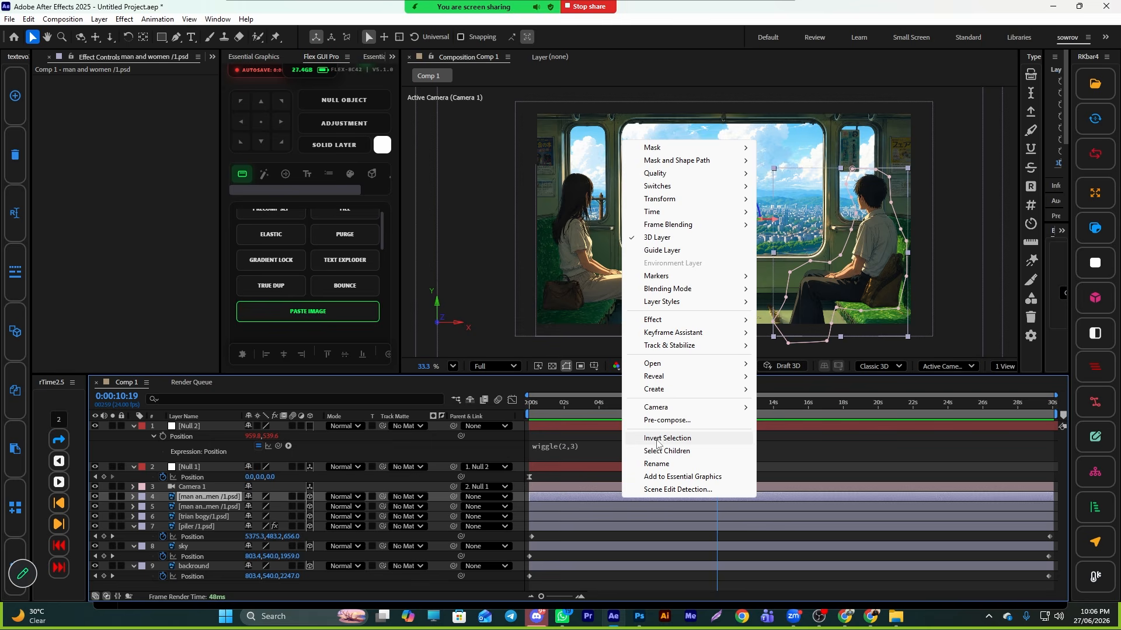
click(658, 421)
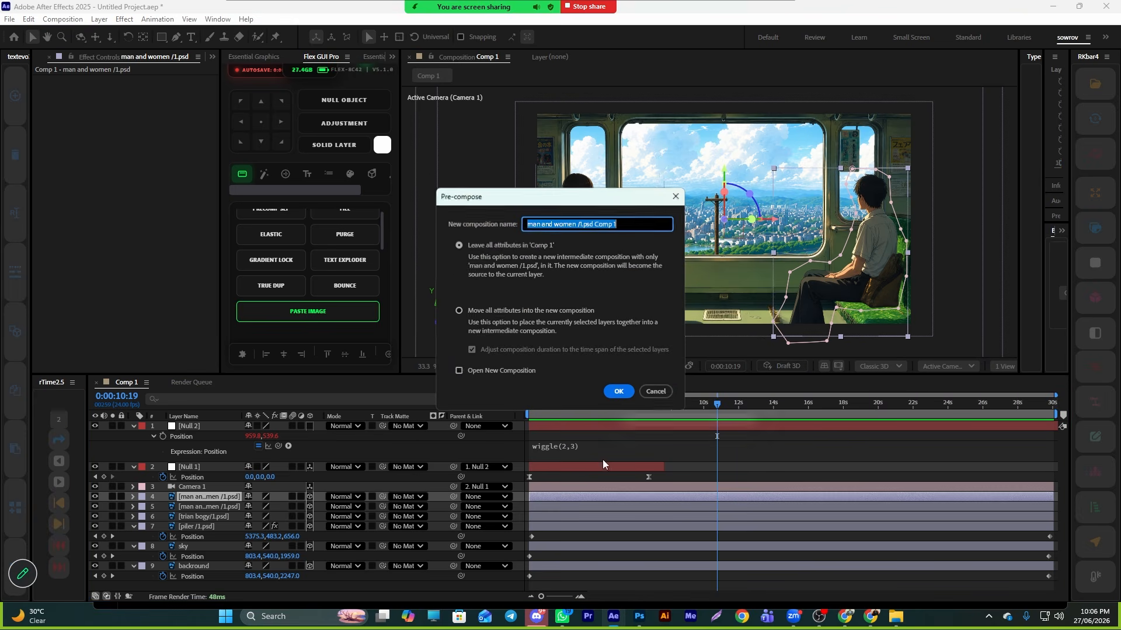
click(618, 392)
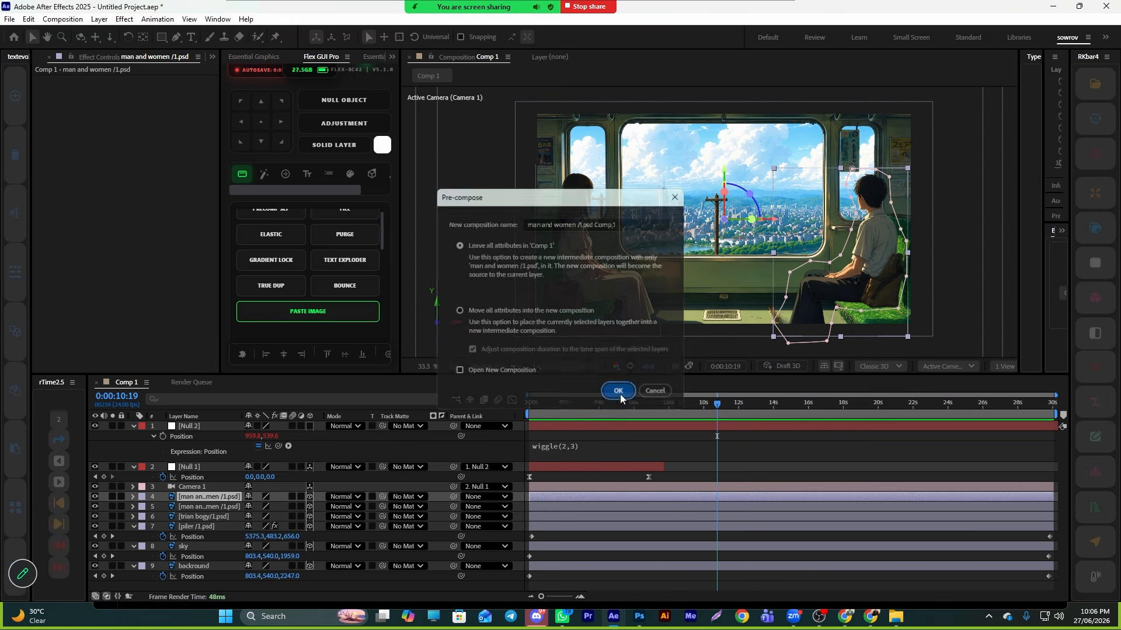
- Open the new man and women pre-composition and select its layer
double_click(663, 497)
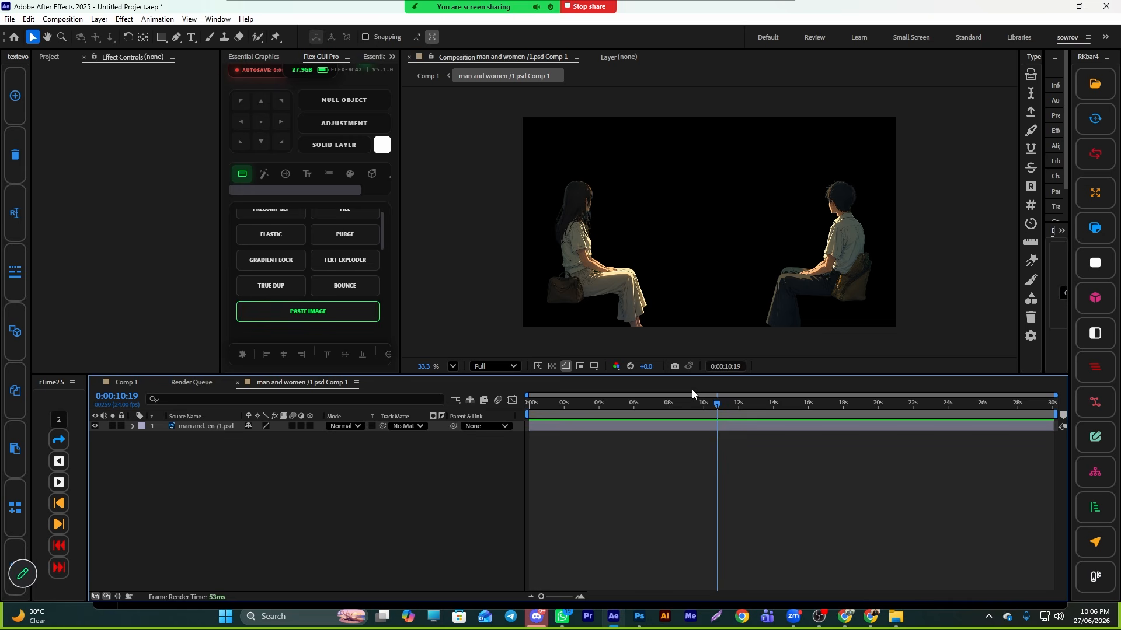
drag(688, 403, 537, 422)
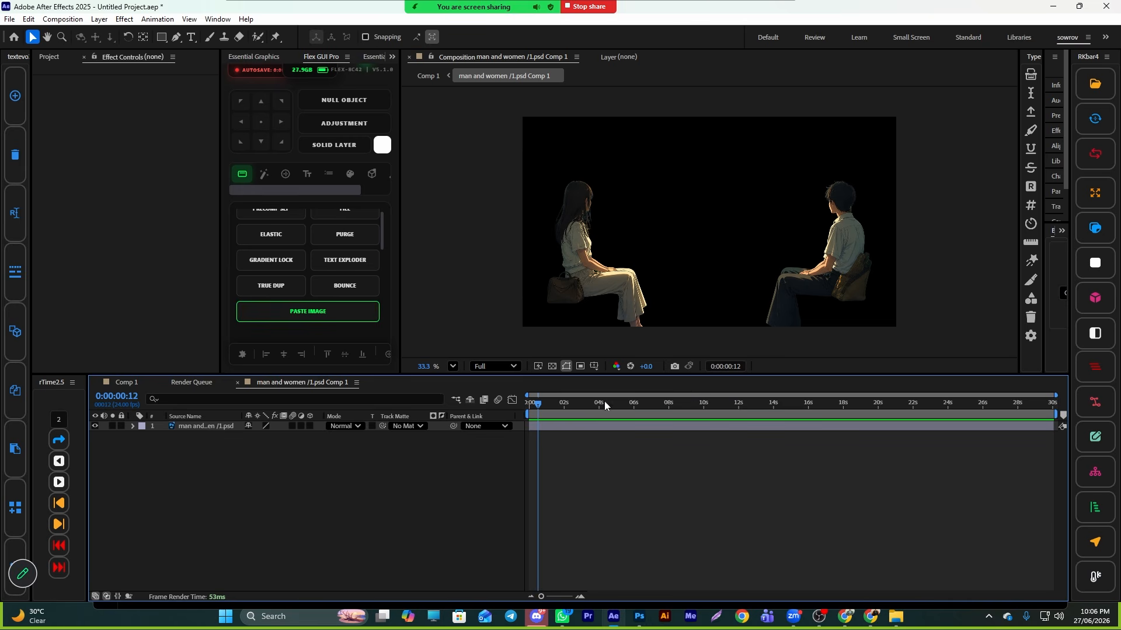
click(573, 426)
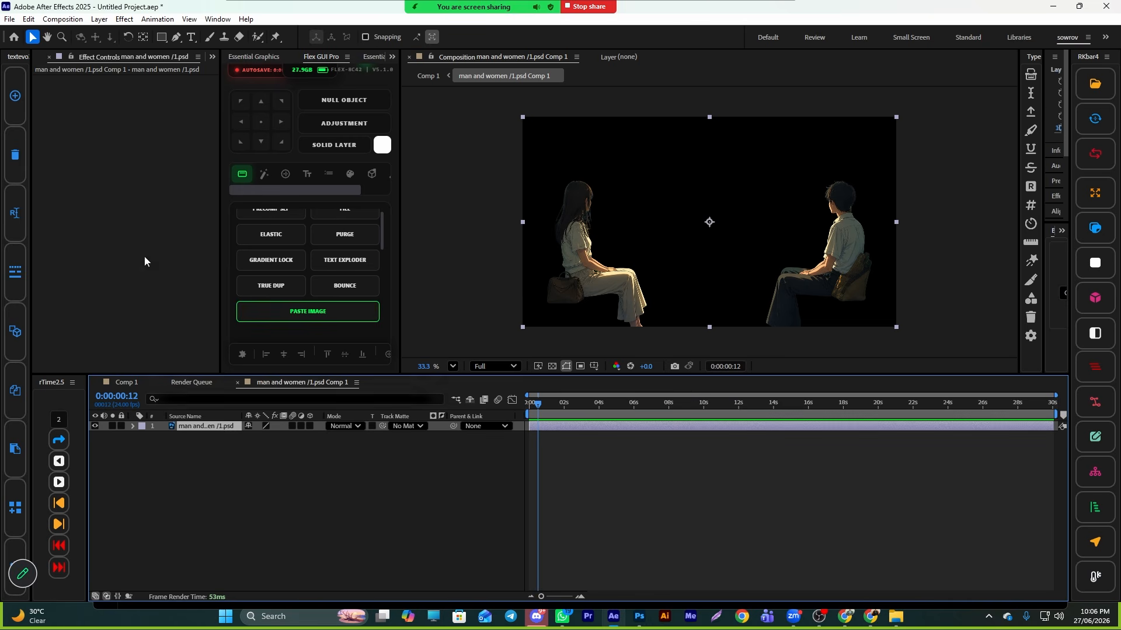
- Draw a closed Pen mask around the man sitting on the right
click(175, 37)
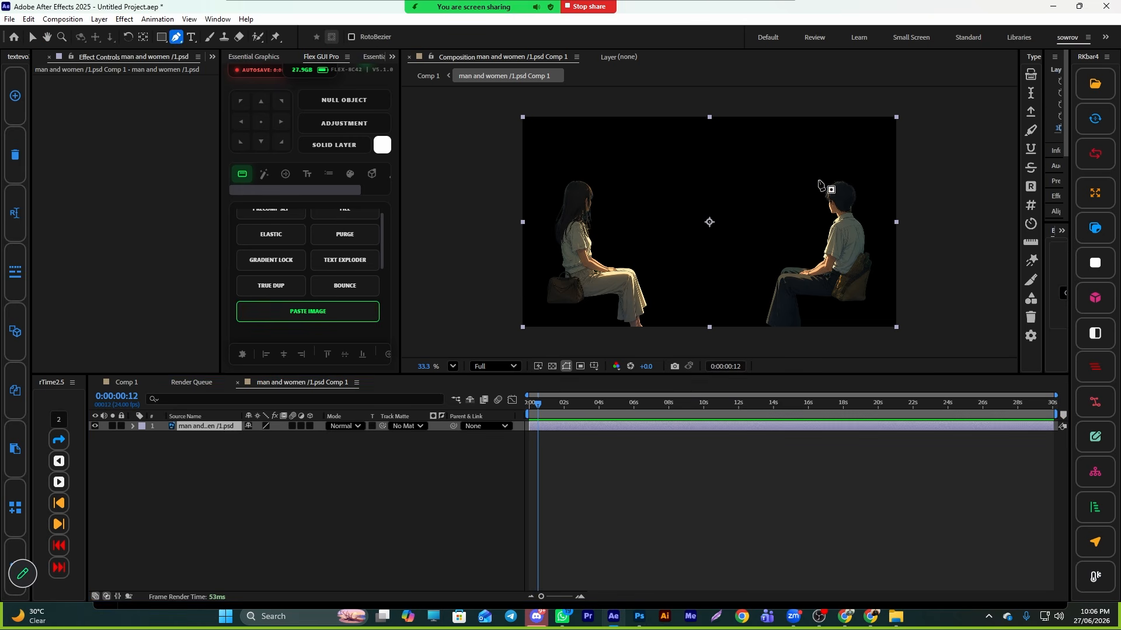
drag(817, 180, 813, 235)
drag(762, 290, 757, 303)
click(754, 327)
click(854, 349)
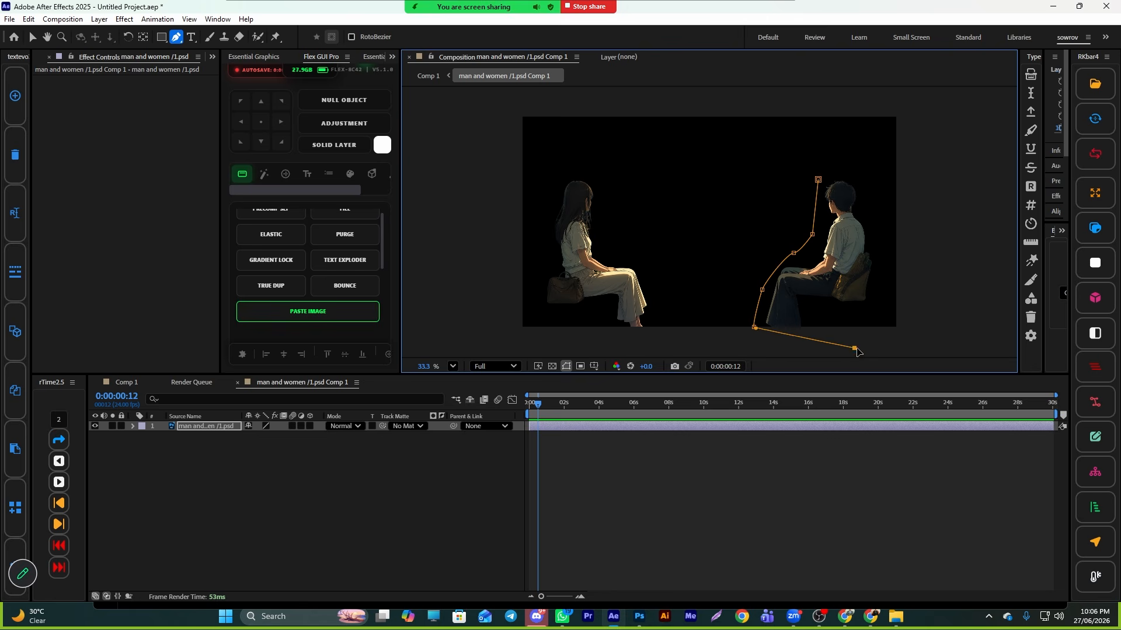
click(899, 327)
drag(884, 272, 886, 204)
drag(859, 161, 843, 154)
click(817, 180)
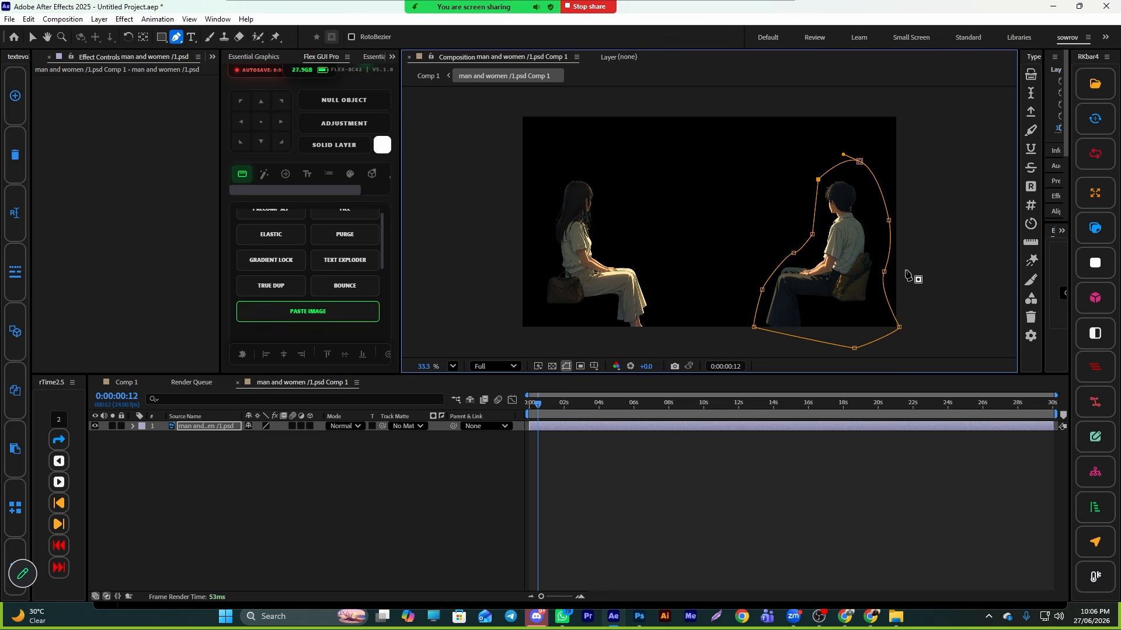
key(v)
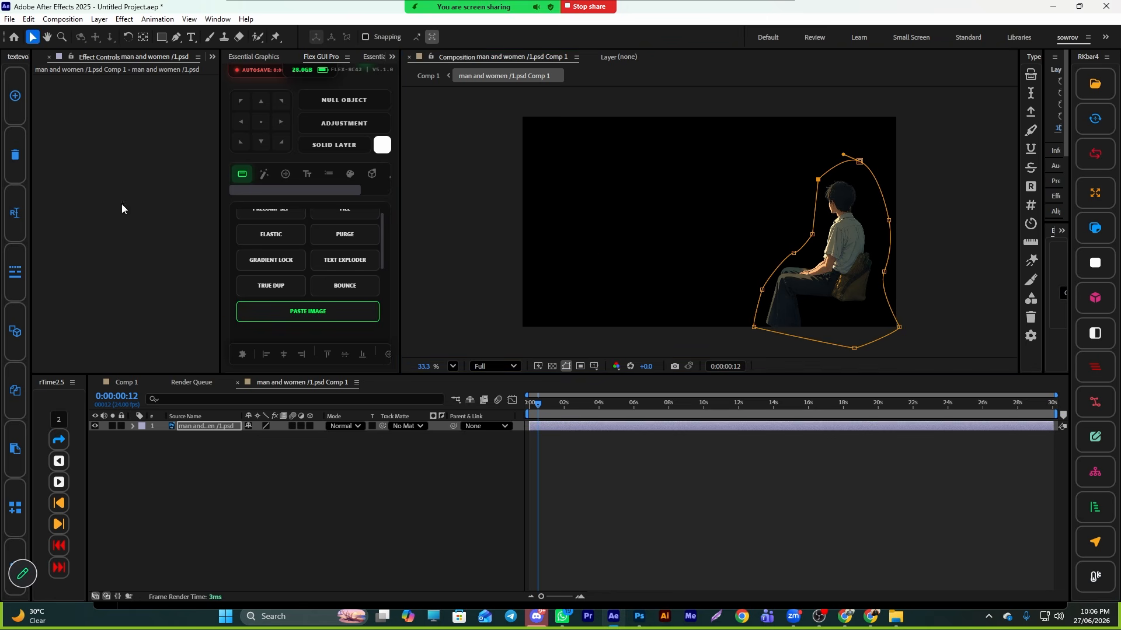
- Inspect the masked man and women layers in Comp 1, then return to the man and women pre-composition
click(126, 382)
drag(537, 402, 650, 415)
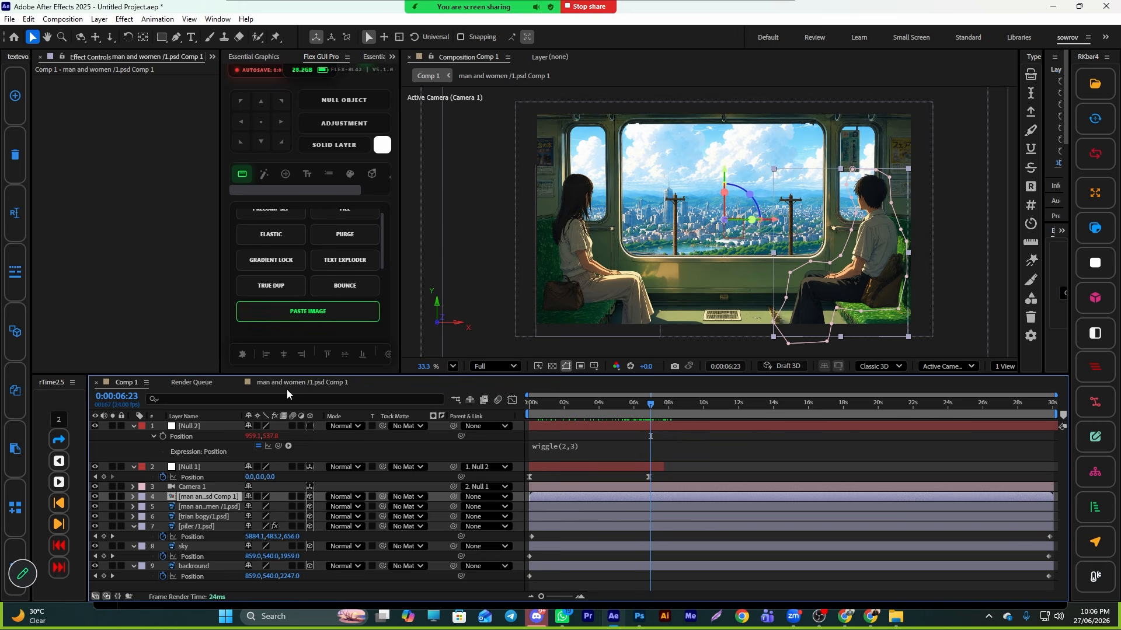
click(201, 506)
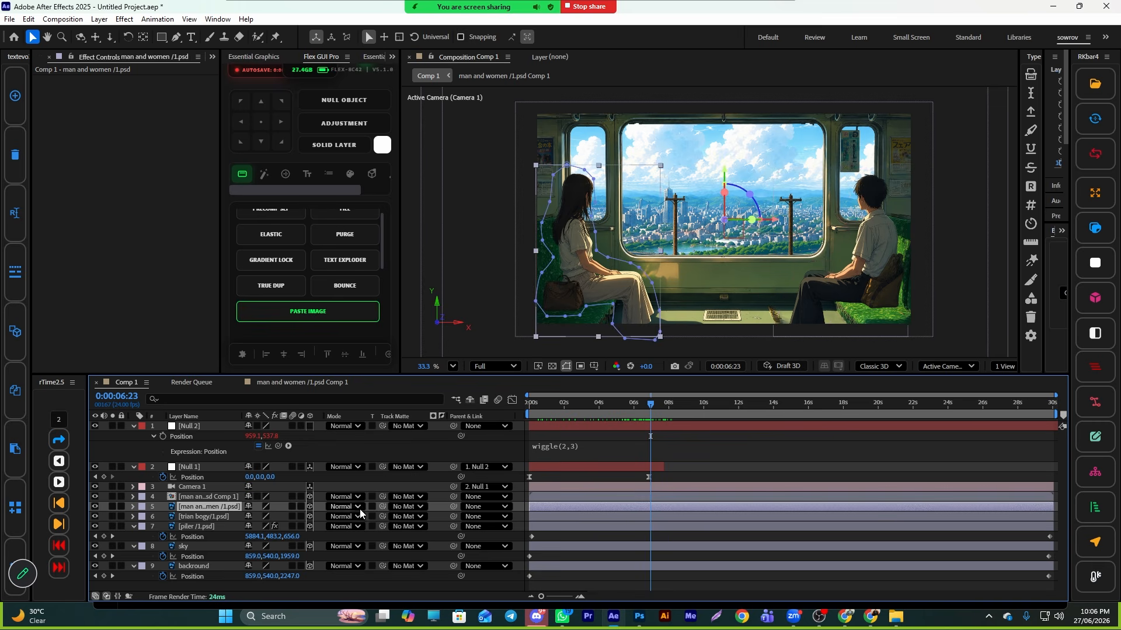
click(215, 496)
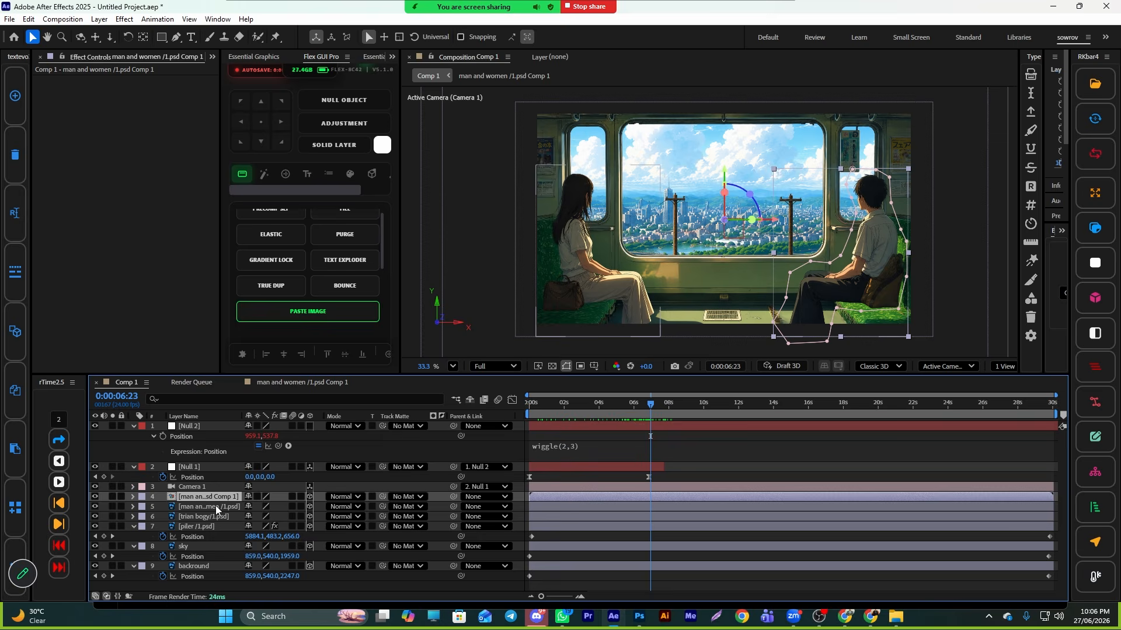
click(268, 382)
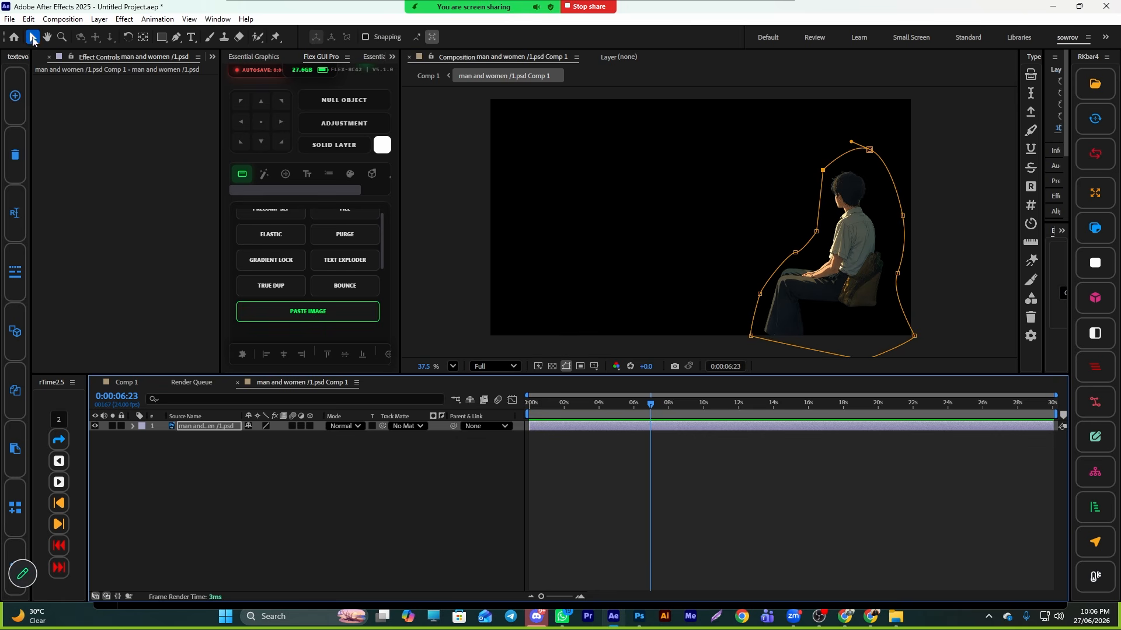
- Apply the Puppet tool to the man layer, placing pins on his head, shoulders, arm and lower back
click(33, 40)
click(611, 468)
click(605, 426)
click(856, 519)
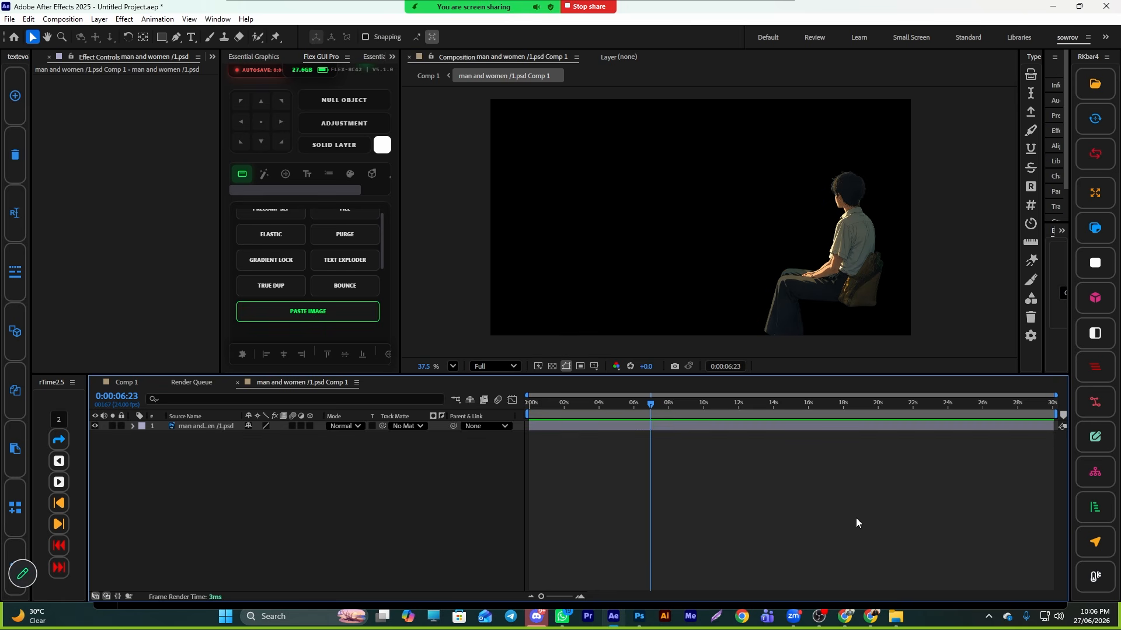
click(660, 426)
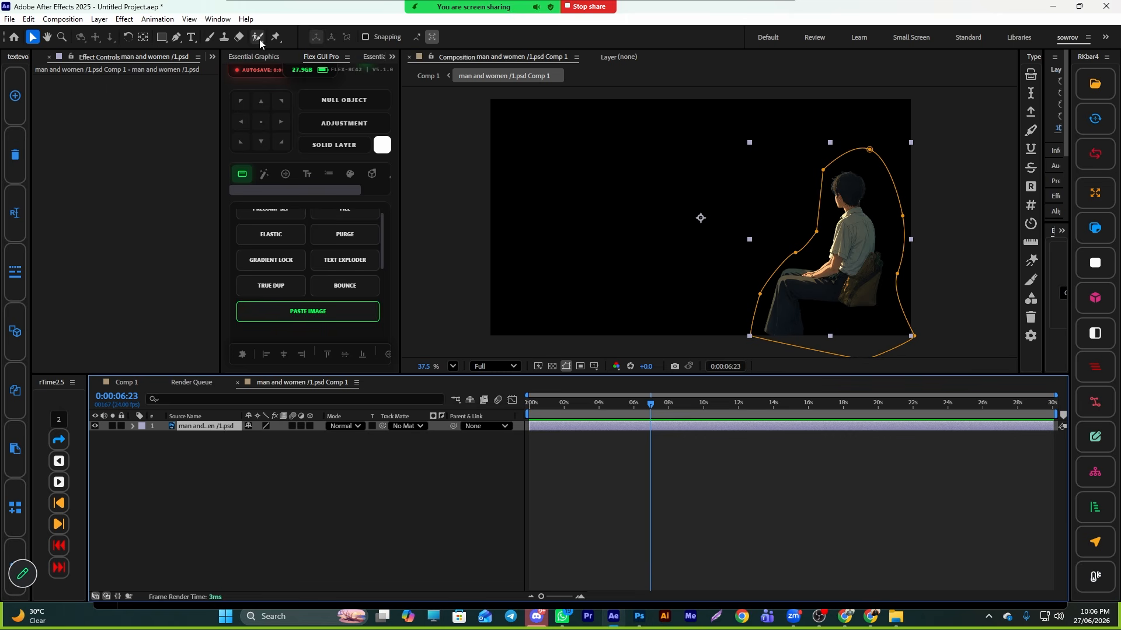
click(276, 37)
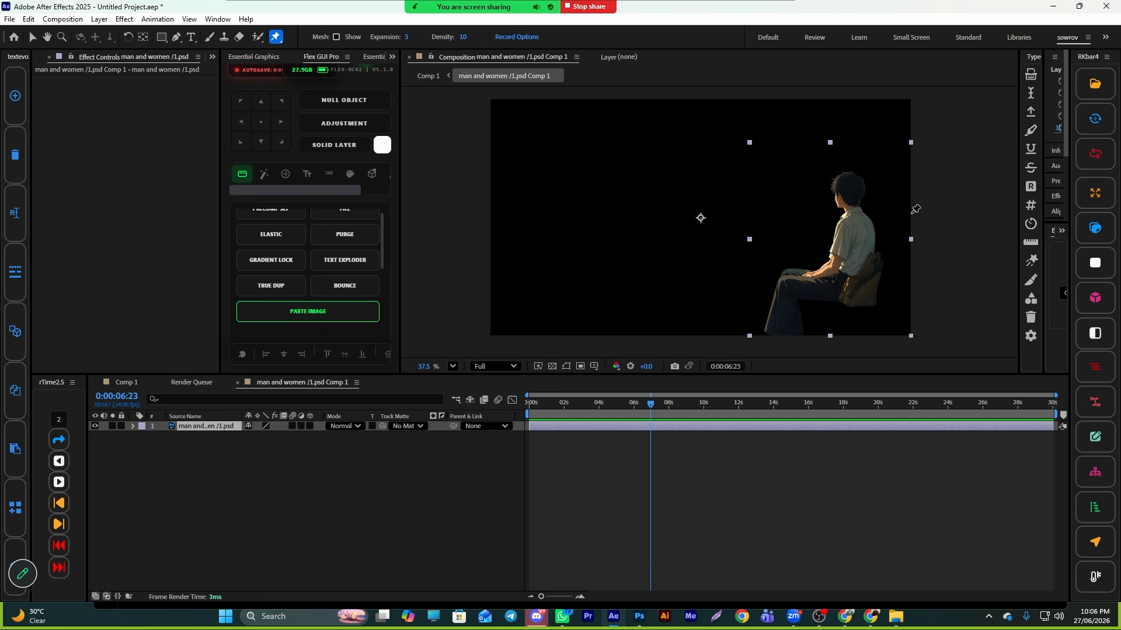
scroll(833, 186, up, 3)
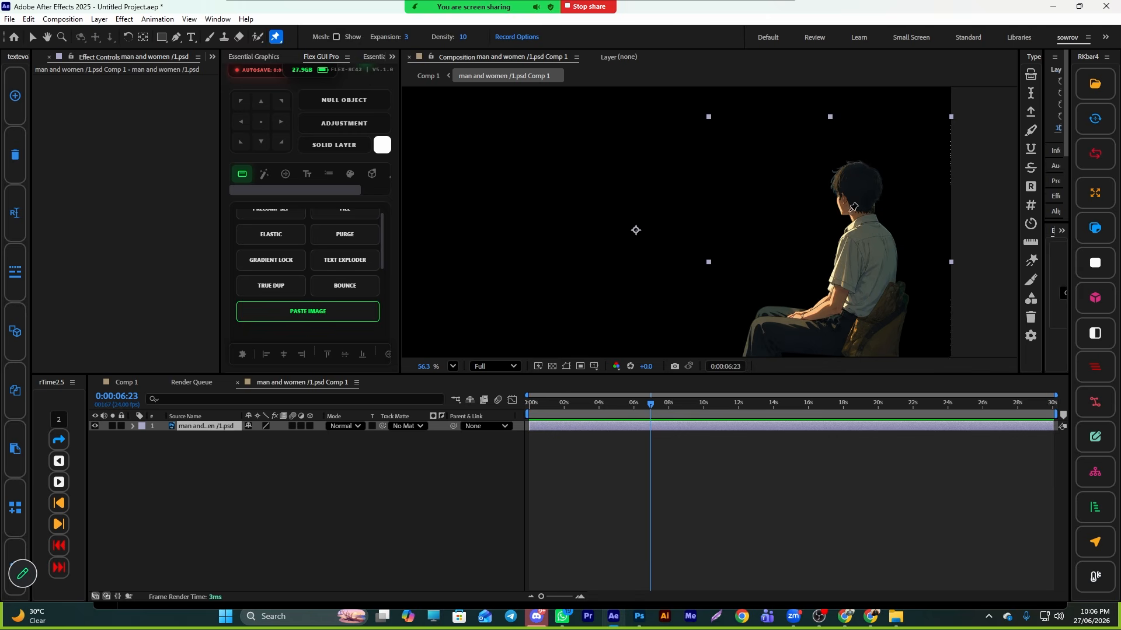
key(space)
key(space)
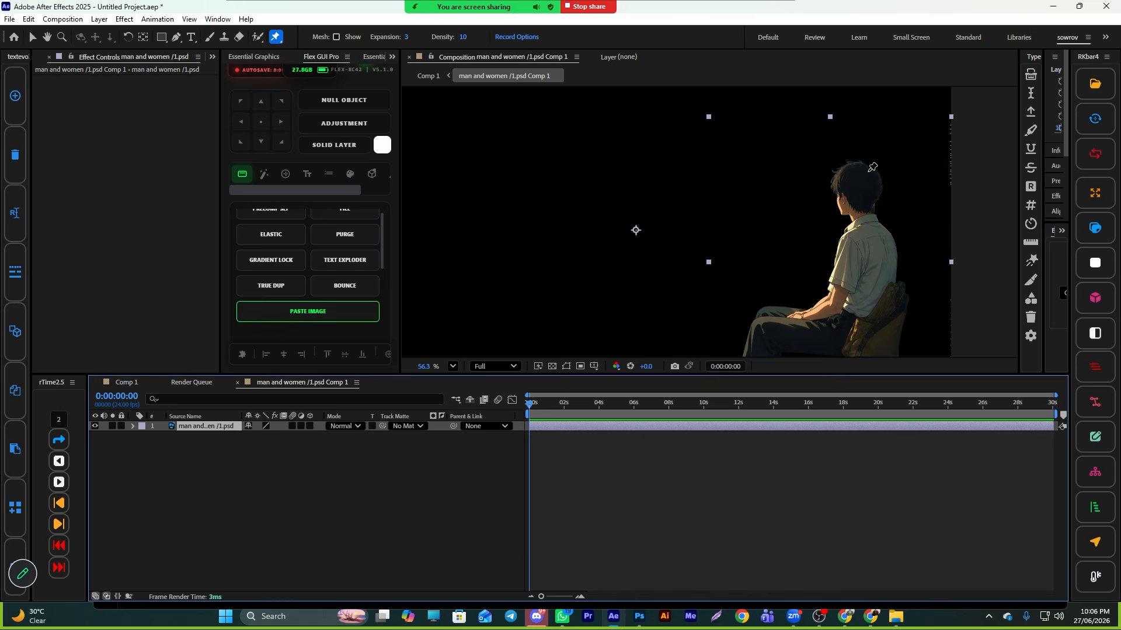
click(857, 168)
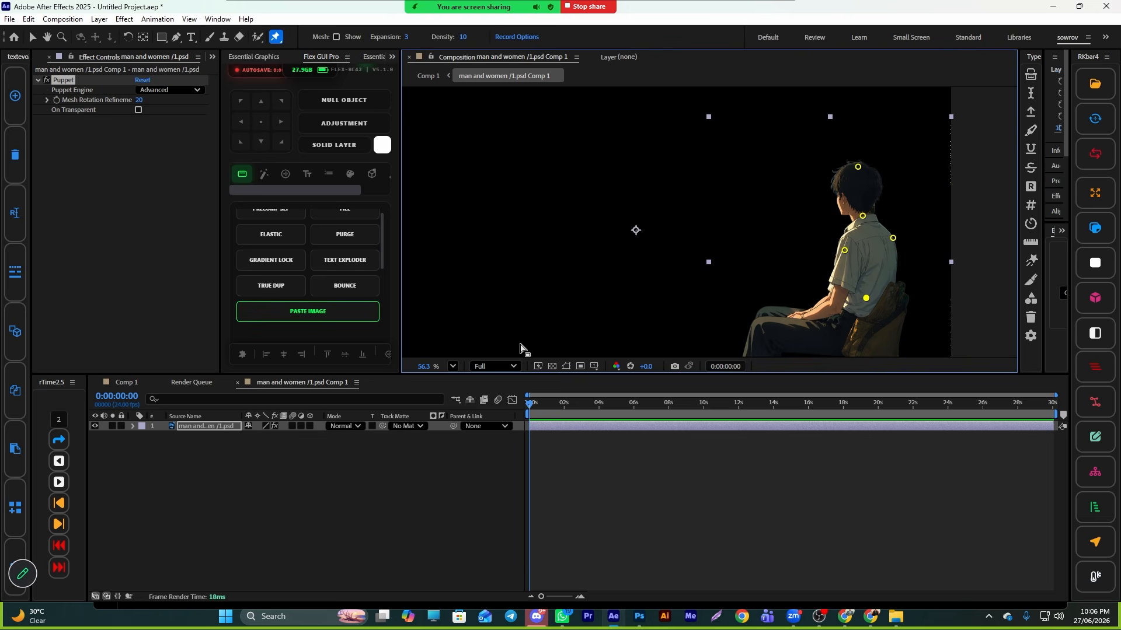
- Animate the head puppet pin with slight moves at about 3:16 and 12:12
key(u)
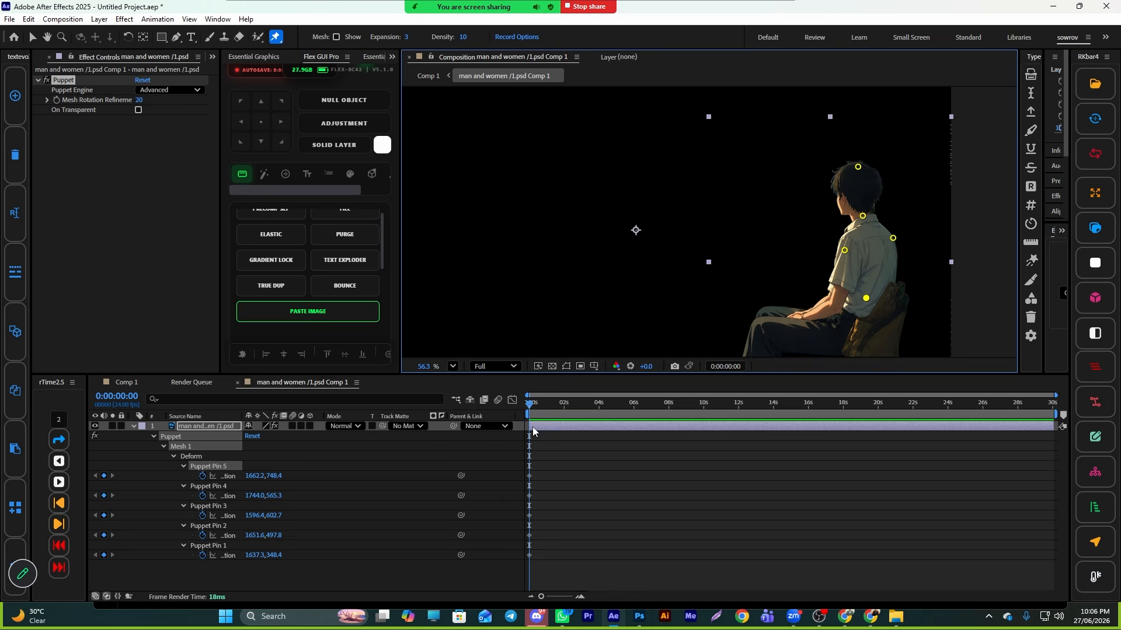
drag(529, 403, 593, 402)
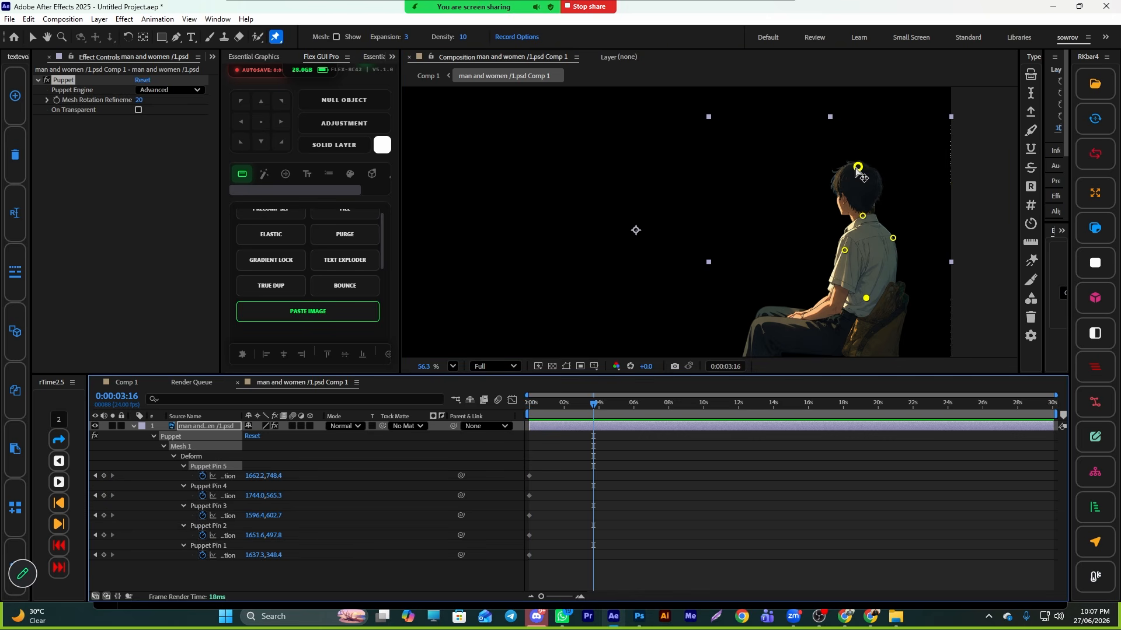
drag(857, 168, 852, 170)
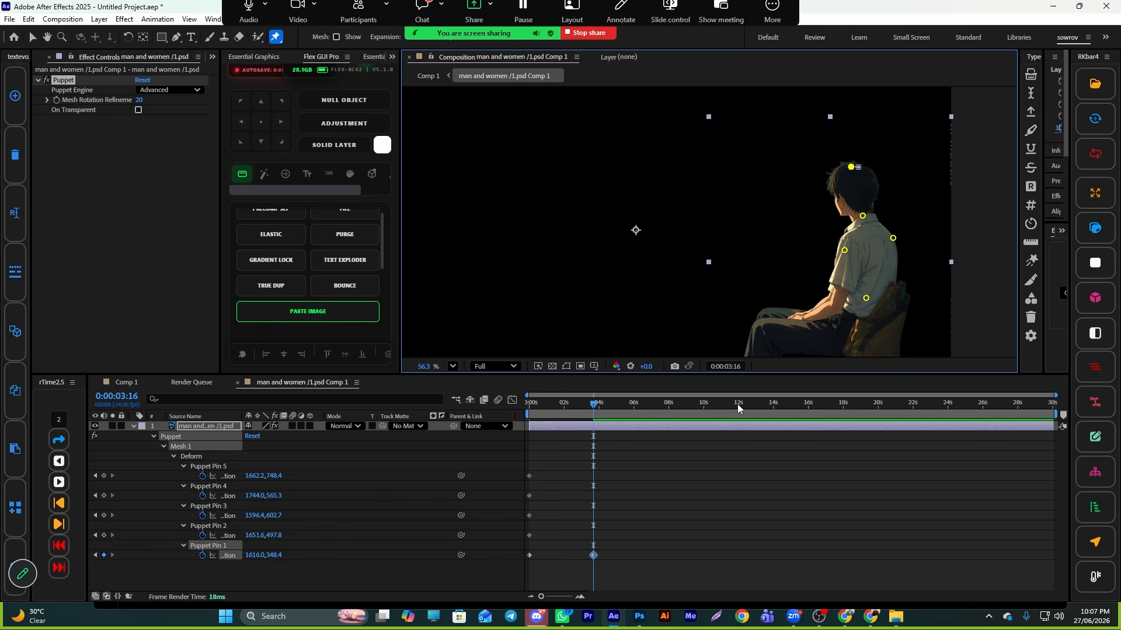
drag(594, 404, 746, 407)
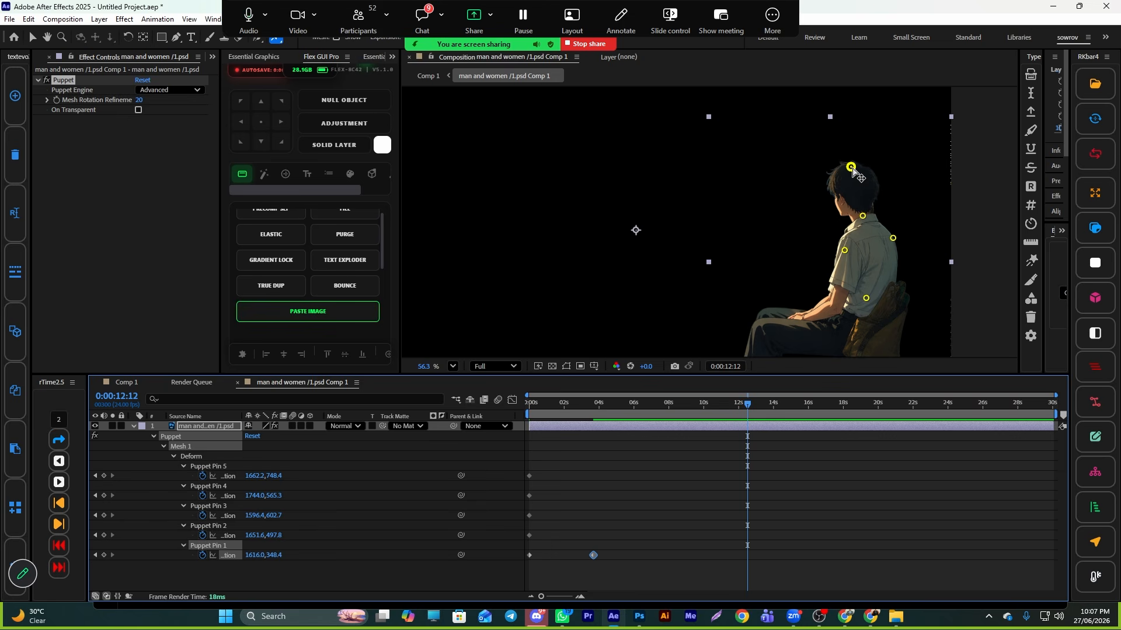
drag(851, 170, 855, 169)
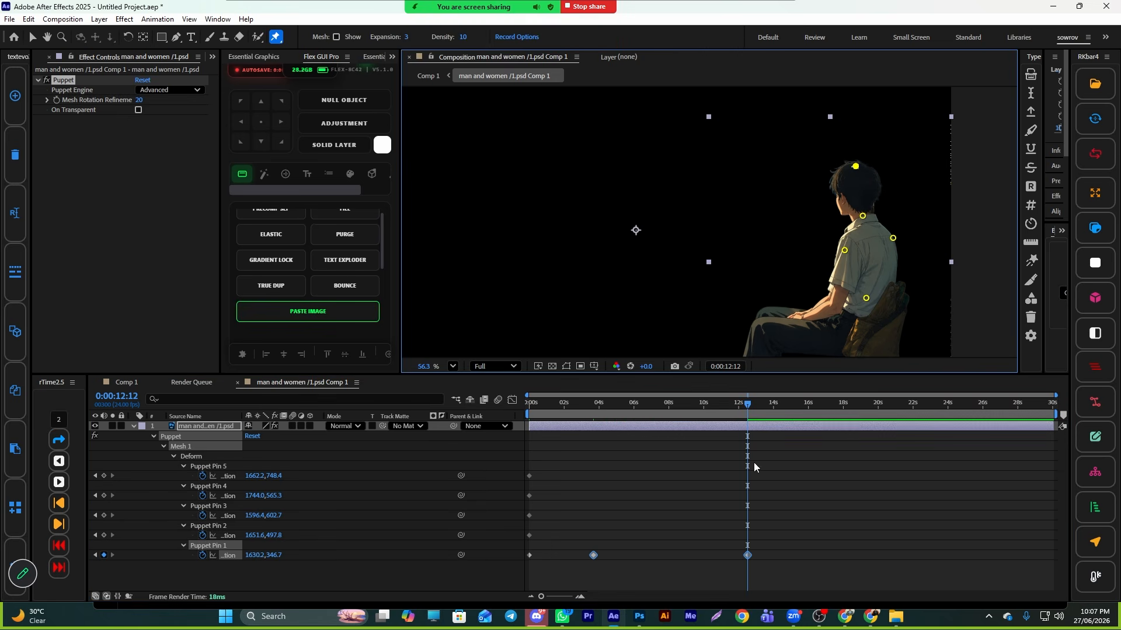
- Retime the third head-pin keyframe to about 6 s and delete the other pins' keyframes
drag(747, 555, 689, 555)
drag(742, 433, 531, 467)
key(space)
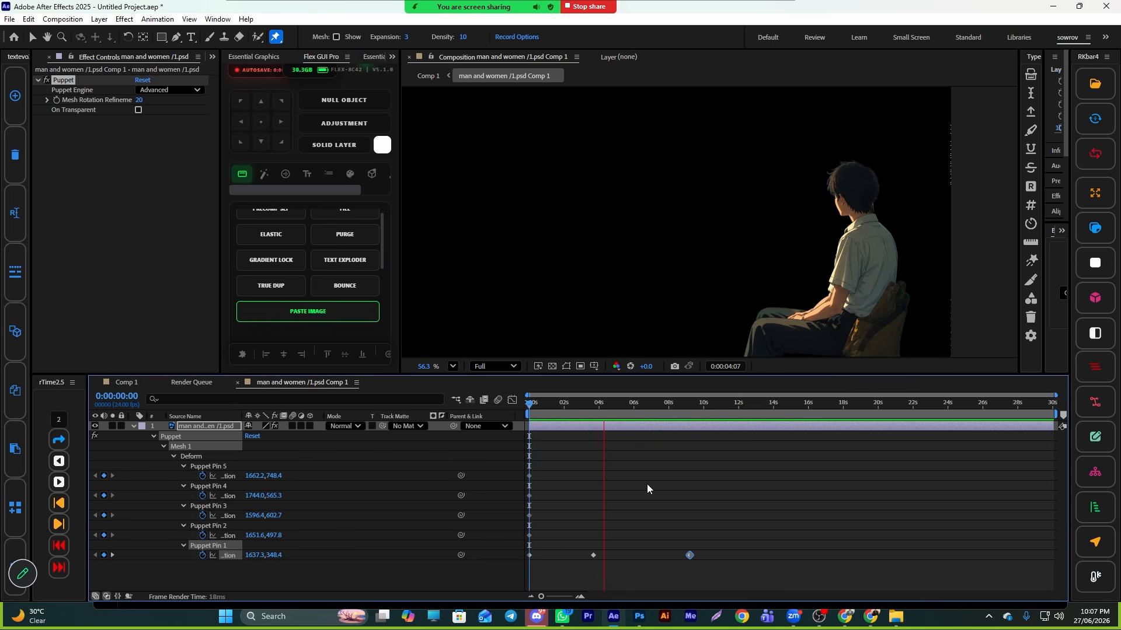
key(space)
drag(704, 551, 663, 559)
drag(562, 468, 528, 544)
key(Delete)
- Copy the three head-pin keyframes and paste them twice to repeat the head motion along the timeline
drag(700, 521, 525, 573)
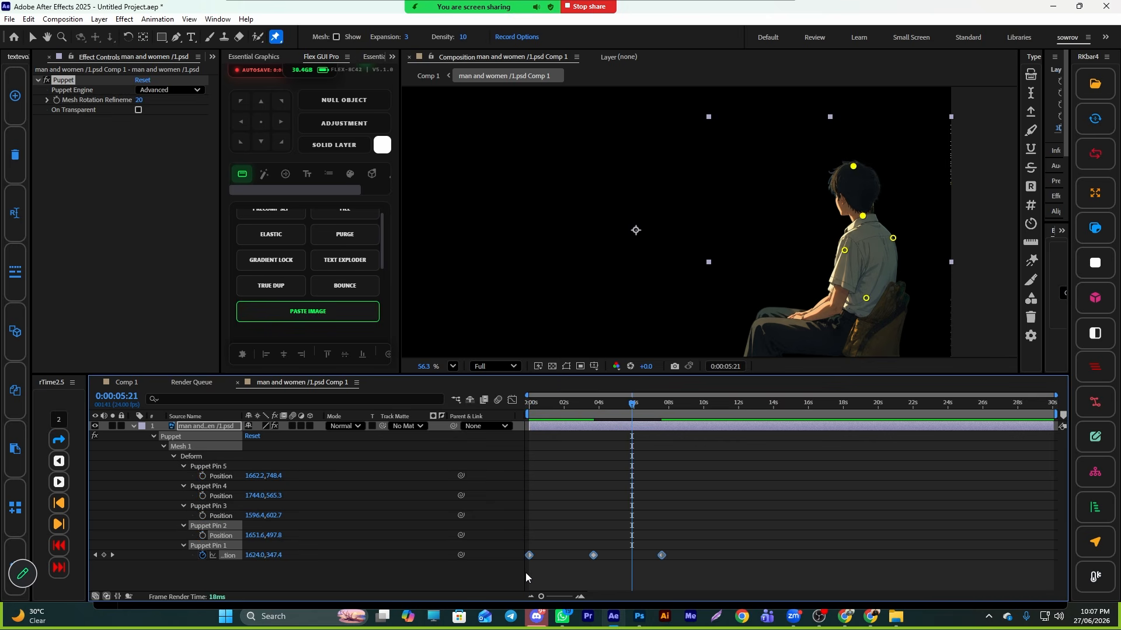
drag(636, 404, 902, 435)
key(ctrl+c)
key(ctrl+v)
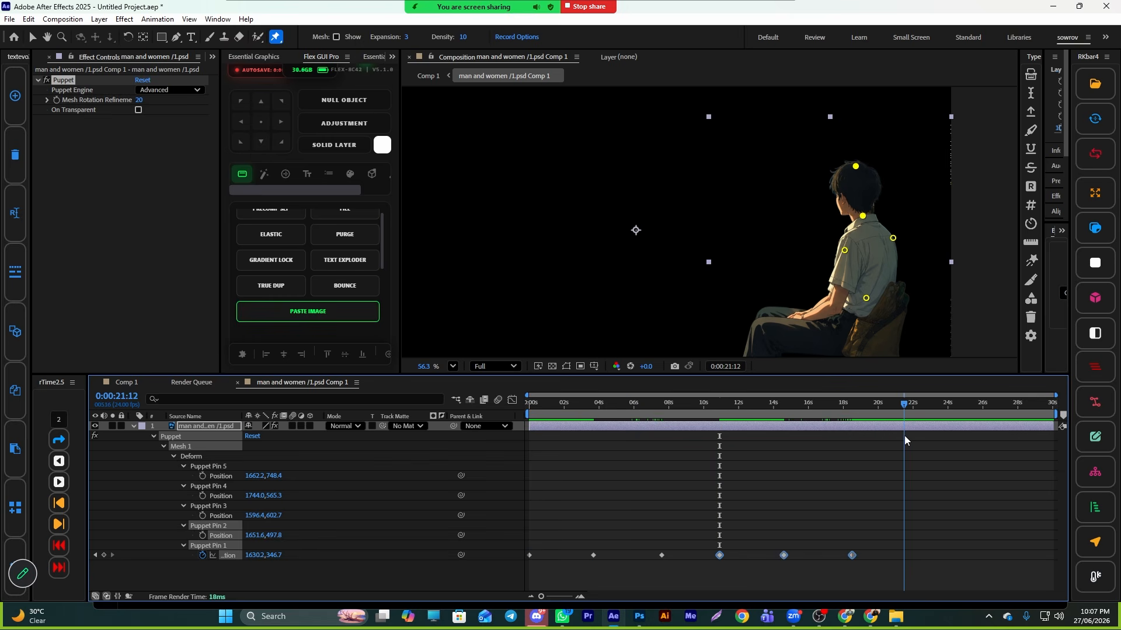
key(ctrl+v)
- Preview the head animation in the pre-composition and in Comp 1
key(Home)
key(space)
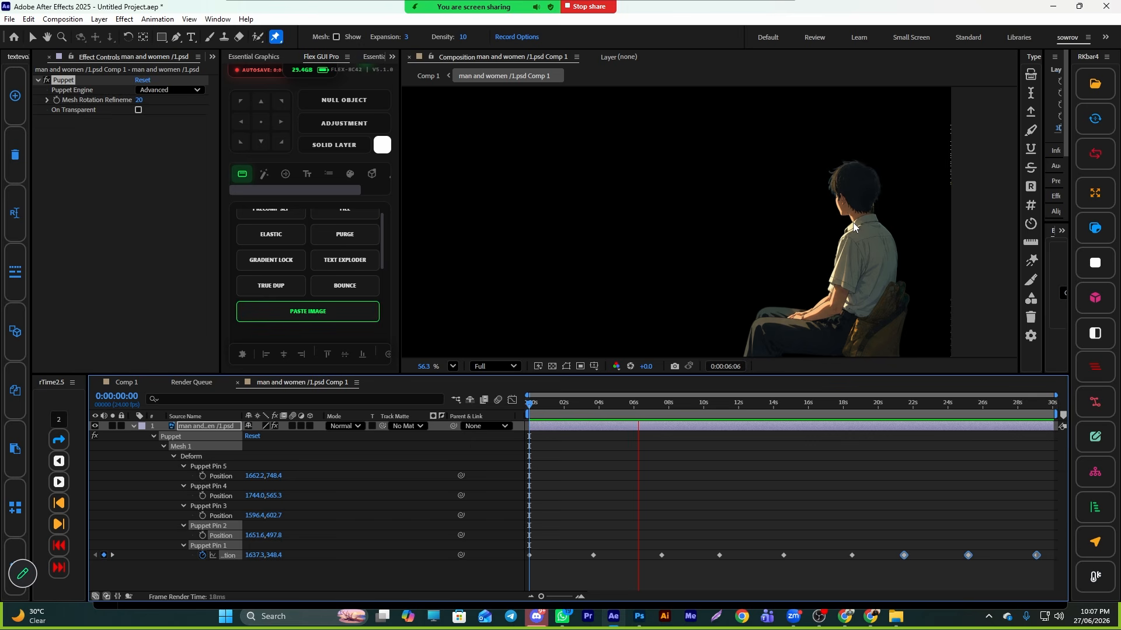
key(space)
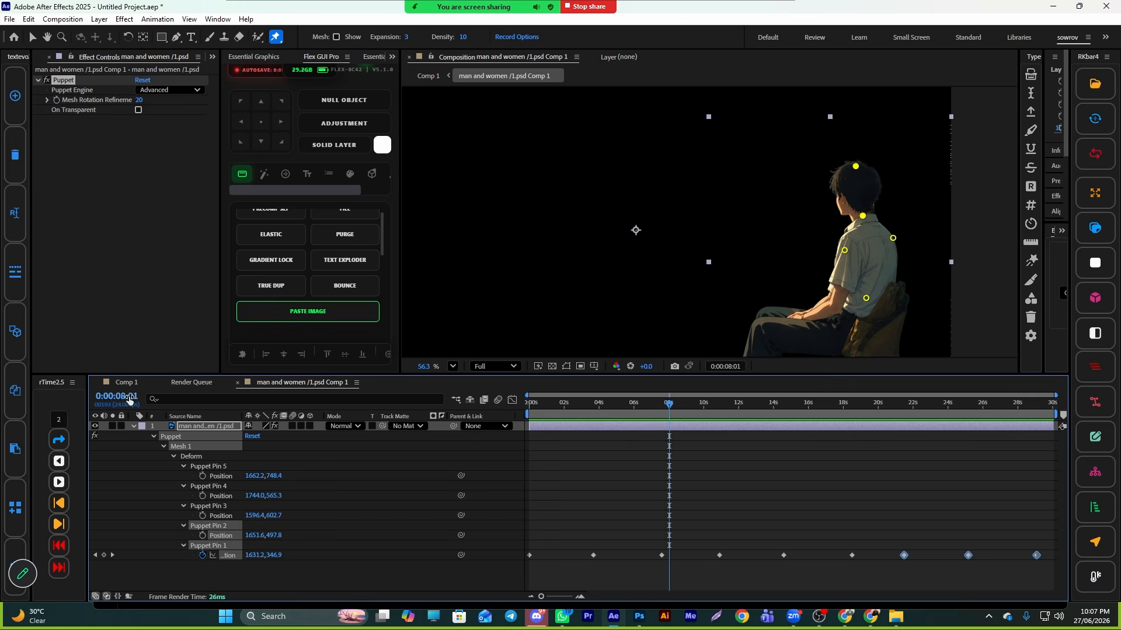
click(127, 382)
drag(698, 416, 600, 418)
click(596, 418)
key(space)
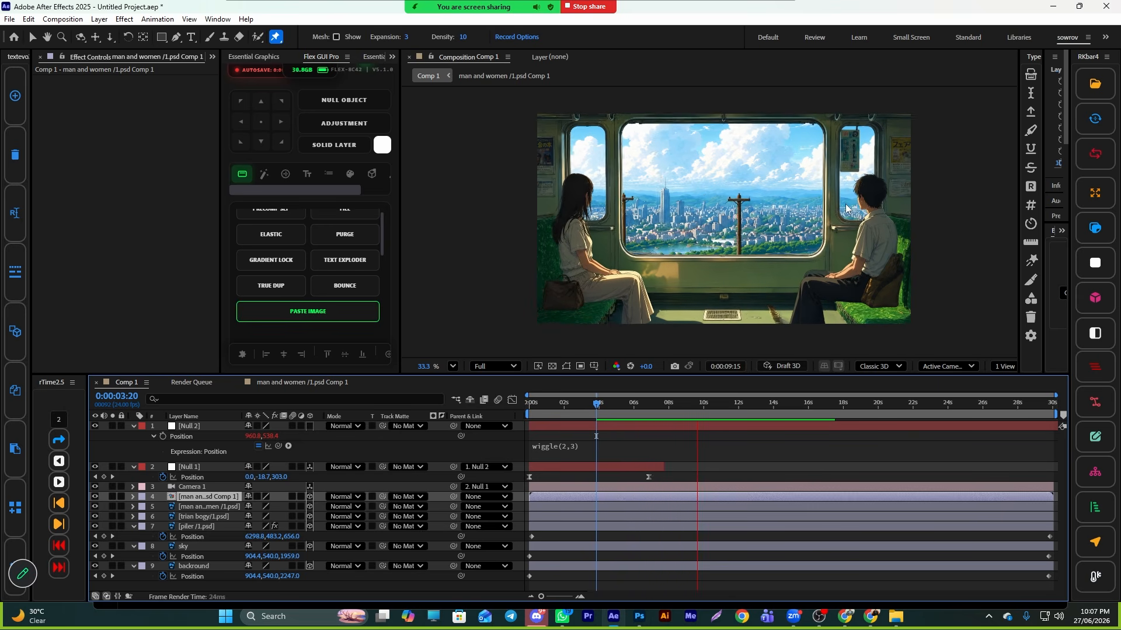
key(space)
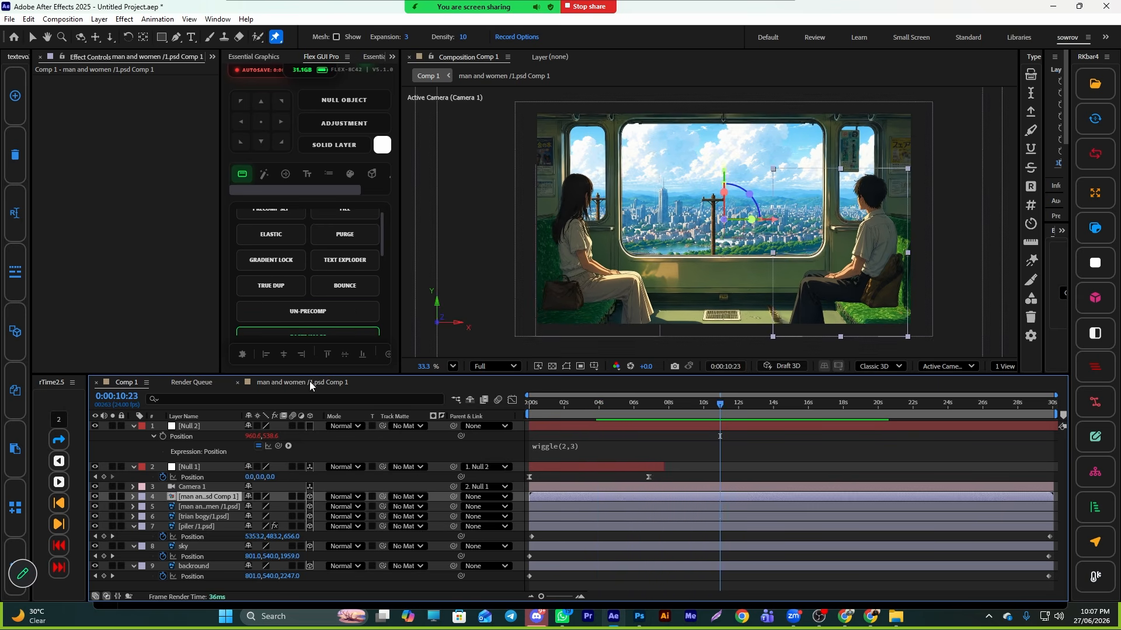
- Scale all head-pin keyframes so the last one sits around 23 s, and preview
click(313, 384)
drag(1027, 526, 513, 567)
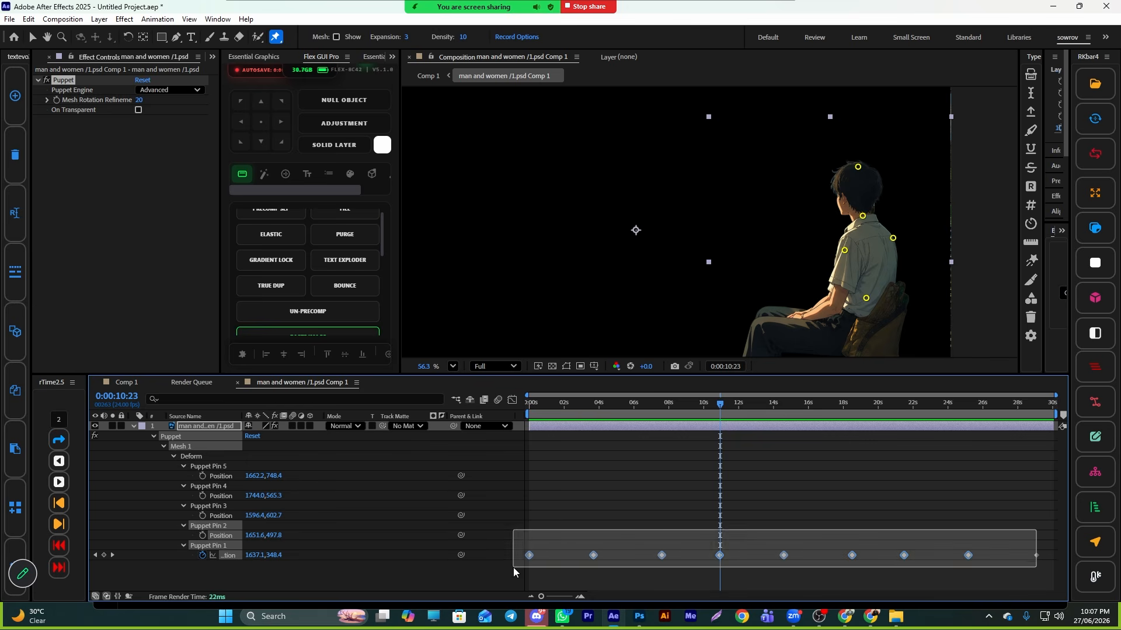
drag(1051, 558, 609, 574)
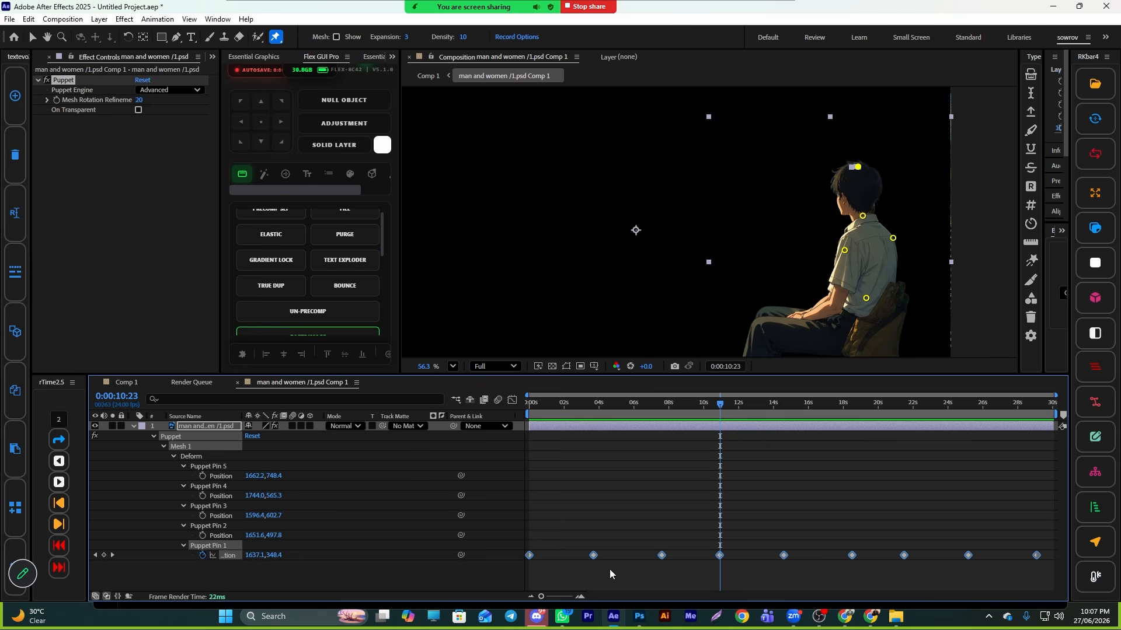
drag(1035, 556, 936, 556)
key(space)
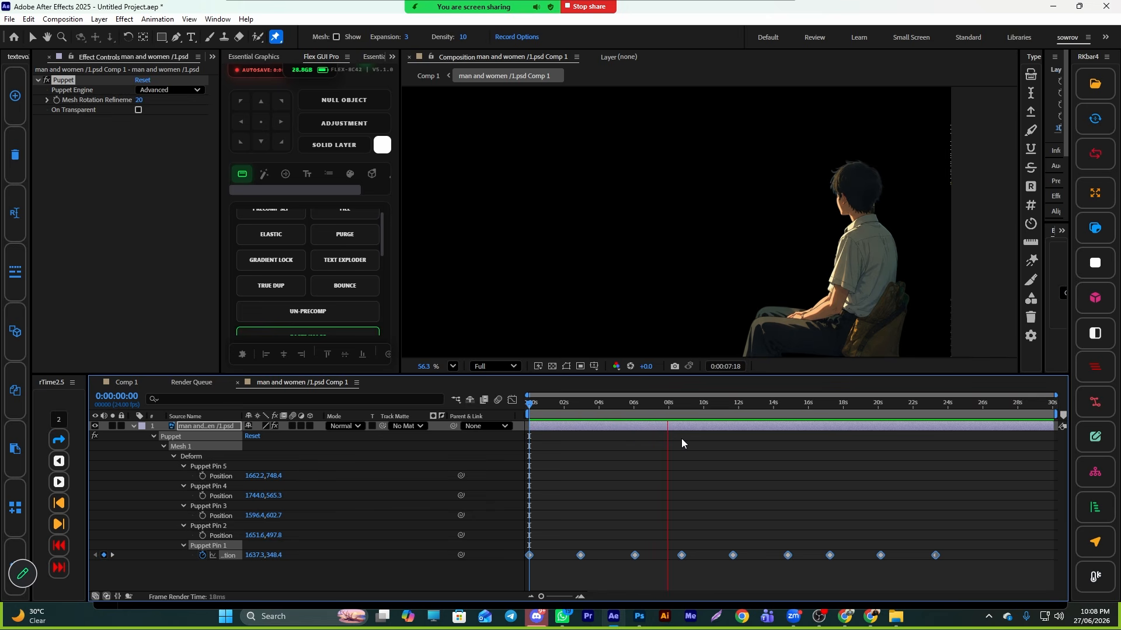
key(space)
- Paste the head-pin keyframes again at 0:00:23:22 to fill the end of the timeline
drag(936, 559, 775, 571)
drag(687, 412, 947, 458)
key(ctrl+v)
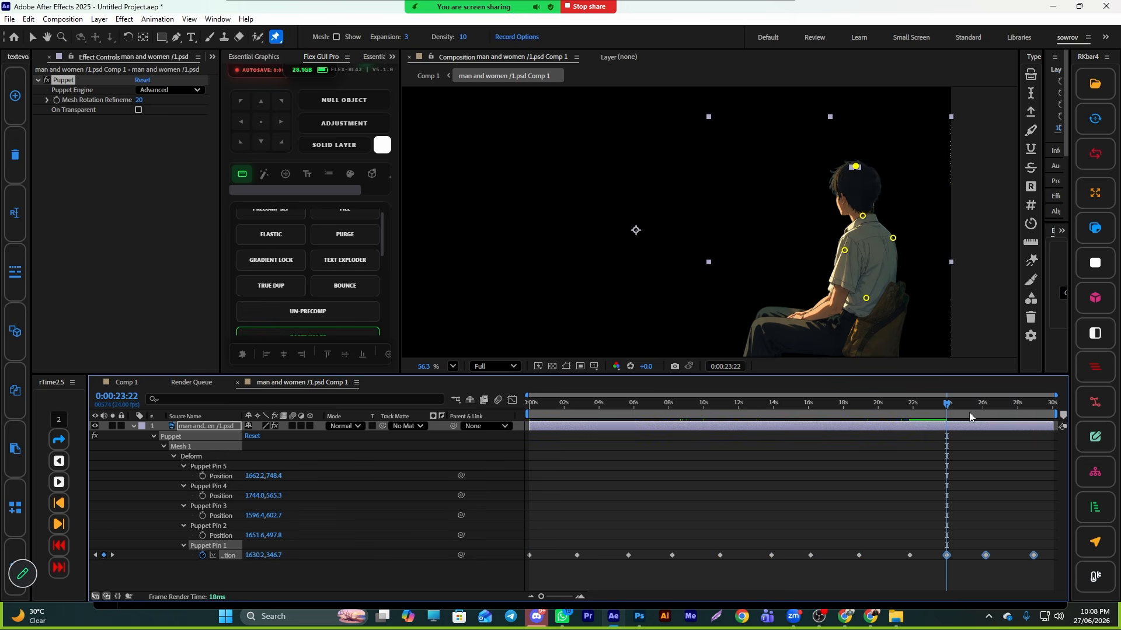
- Preview the animated man in Comp 1
click(126, 382)
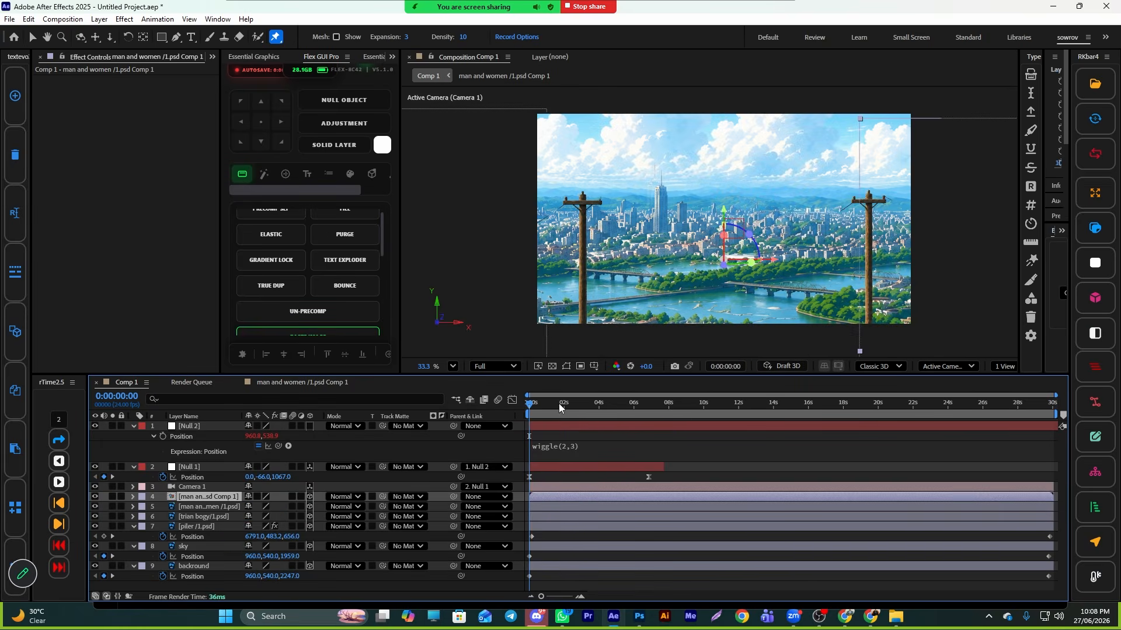
key(space)
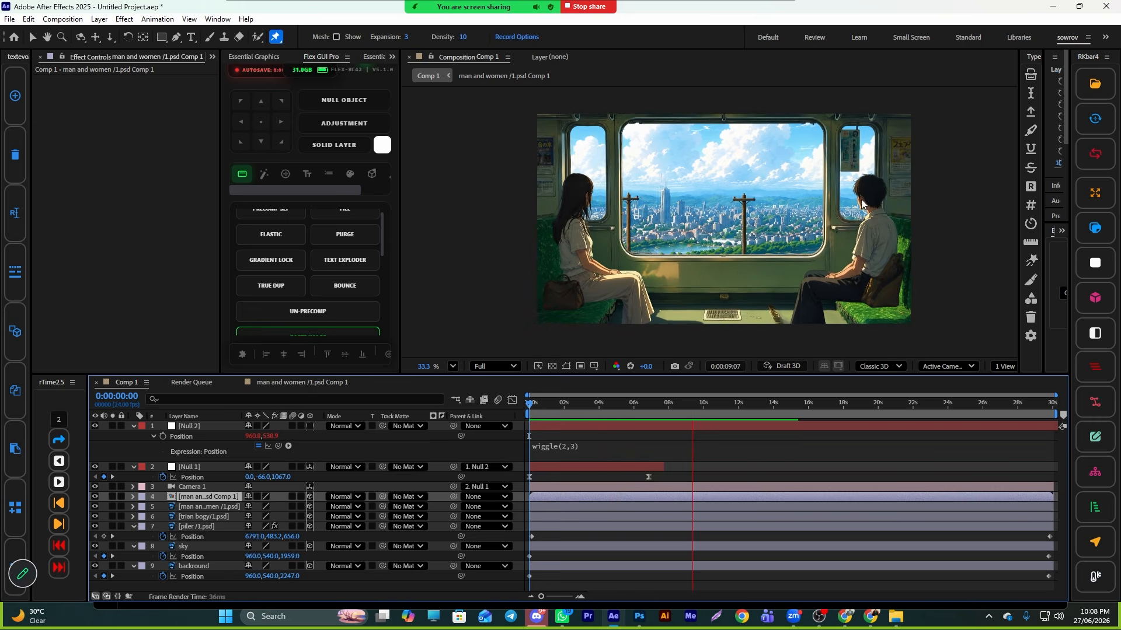
drag(712, 404, 647, 420)
- Pre-compose the other man and women layer as man and women /1.psd Comp 2, leaving attributes in Comp 1, and open it
click(240, 382)
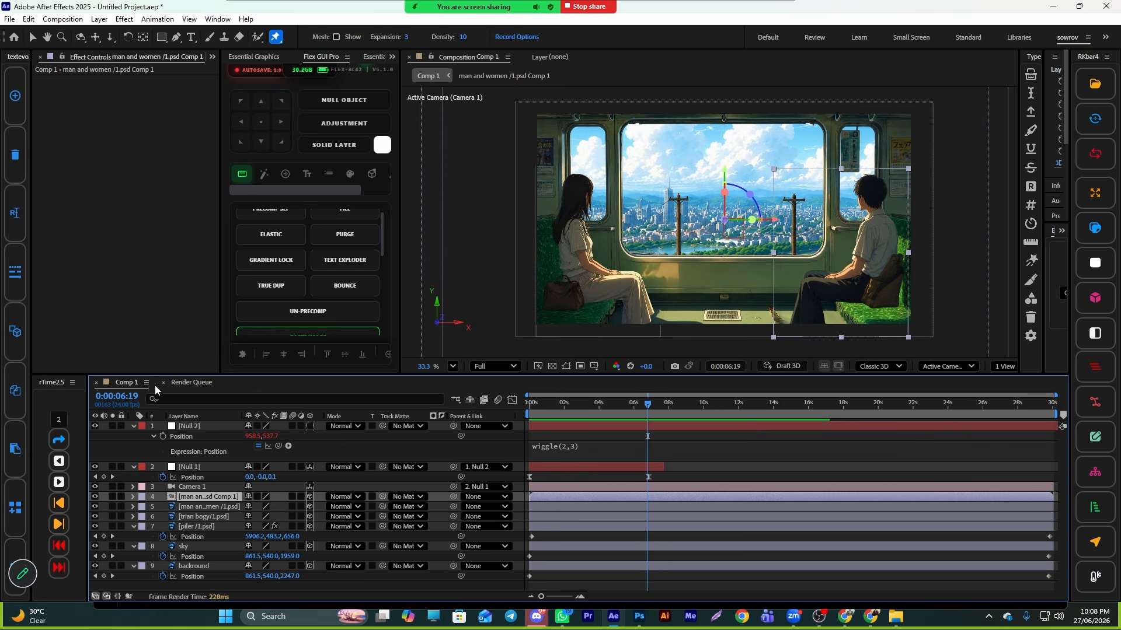
click(163, 385)
click(207, 507)
right_click(205, 507)
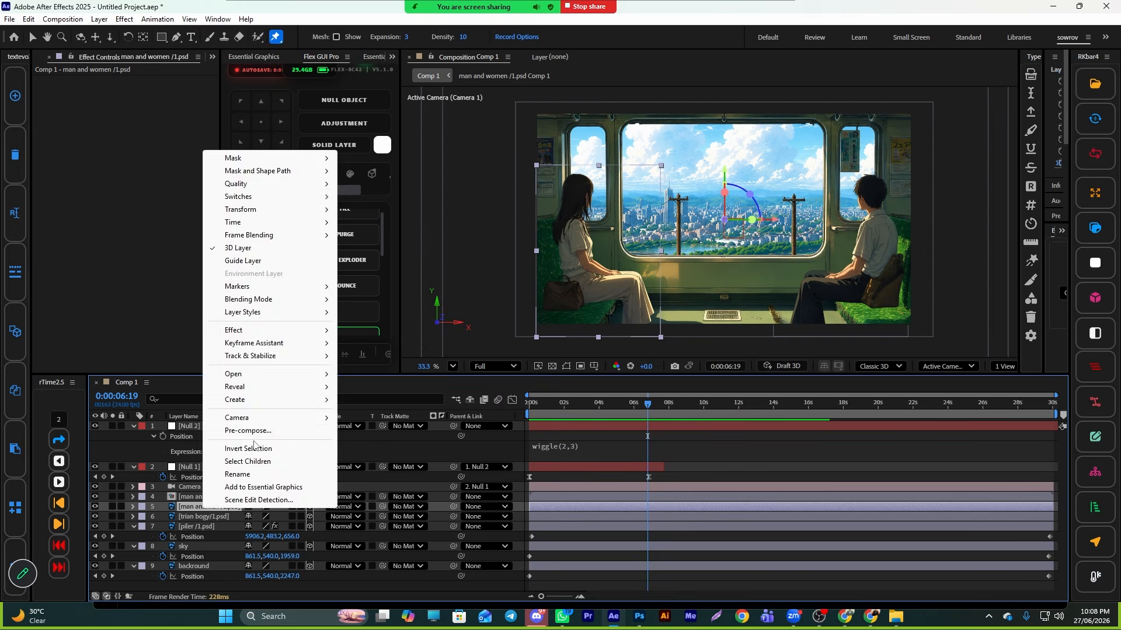
click(280, 431)
click(615, 385)
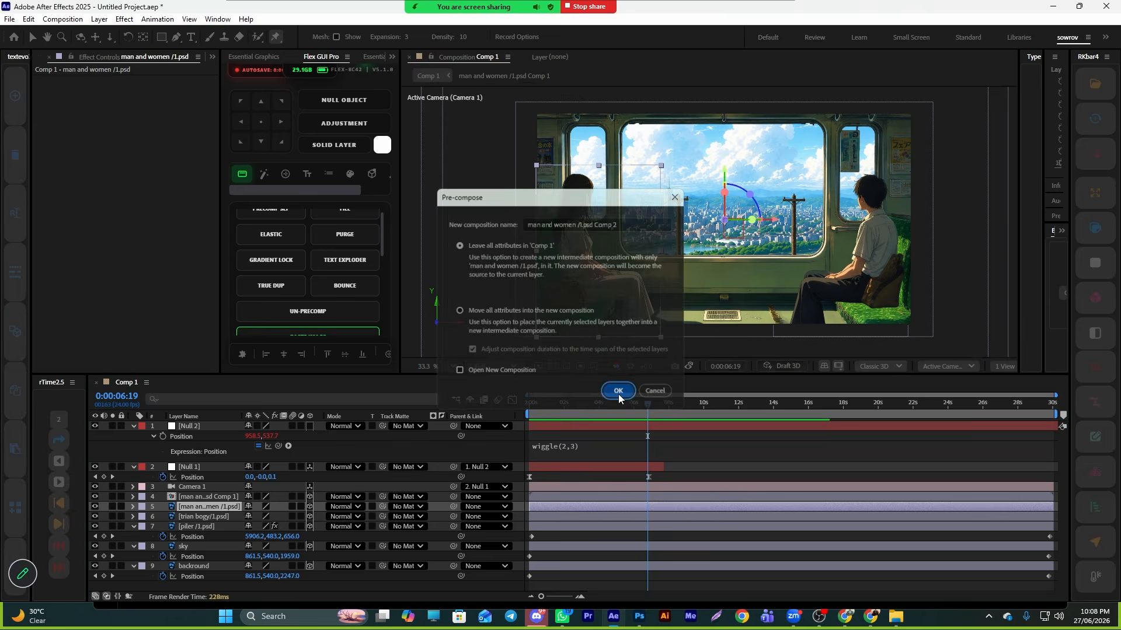
double_click(581, 506)
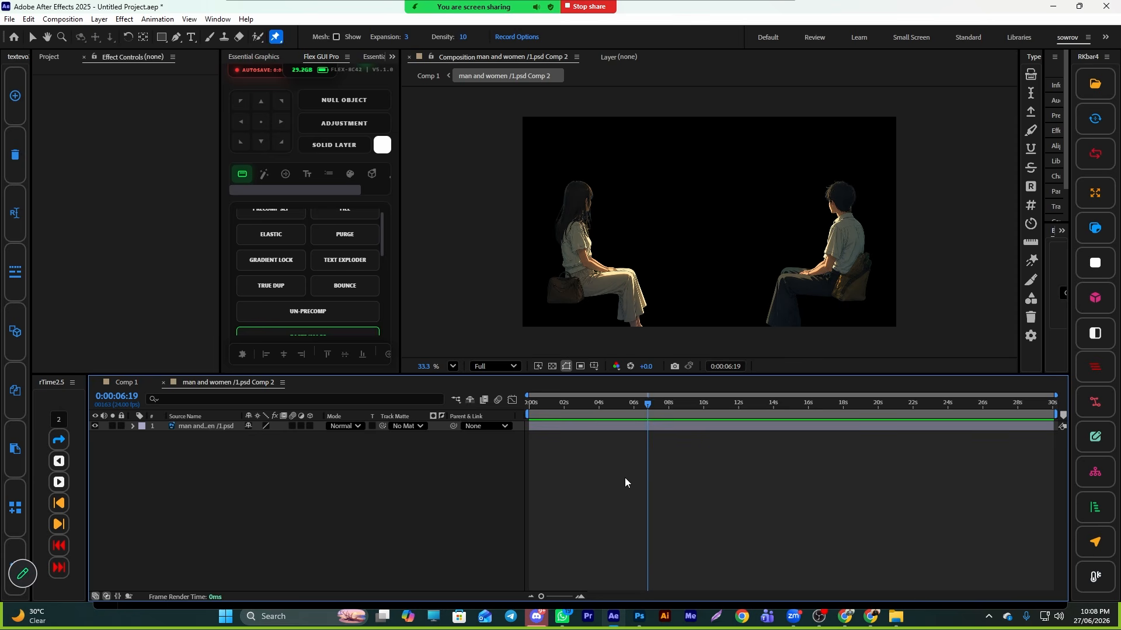
click(175, 37)
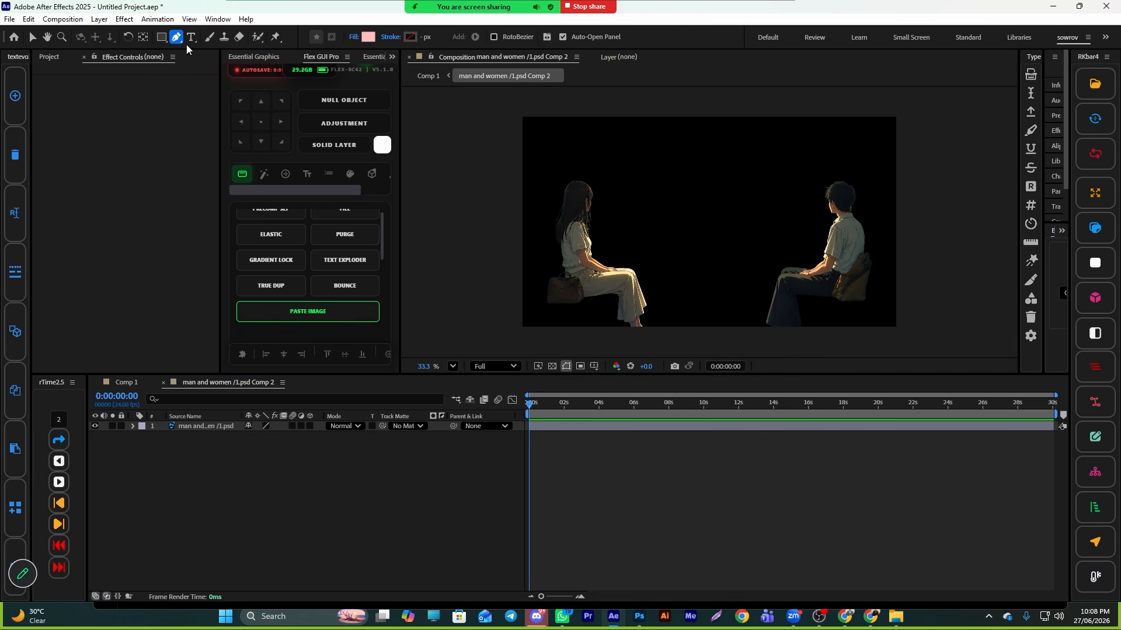
scroll(620, 235, up, 1)
click(597, 178)
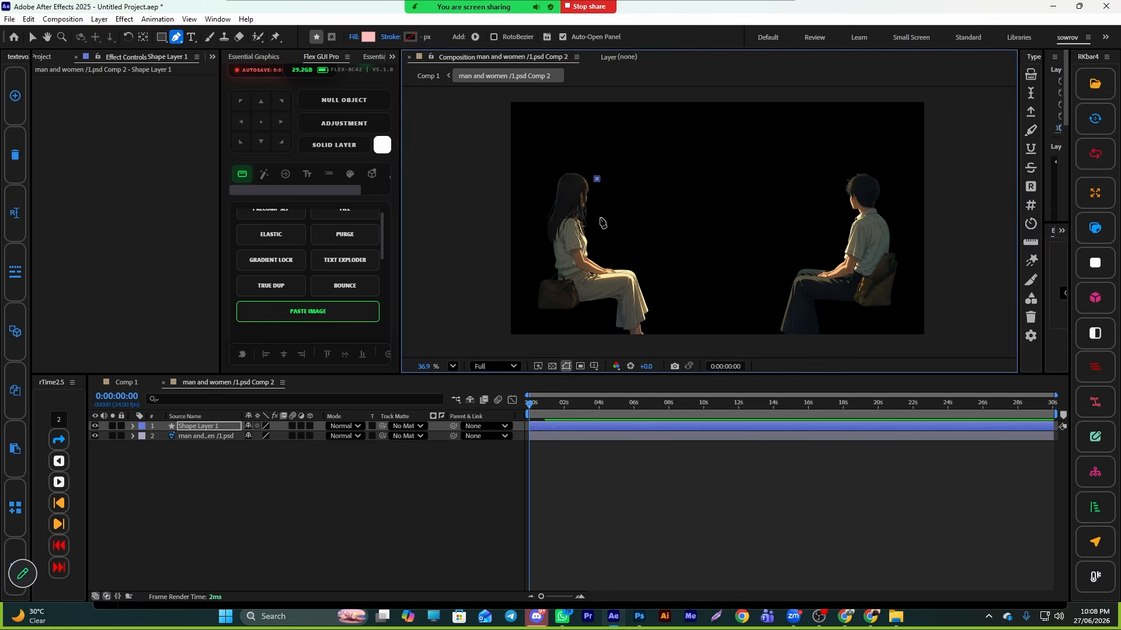
click(603, 255)
click(638, 259)
click(662, 299)
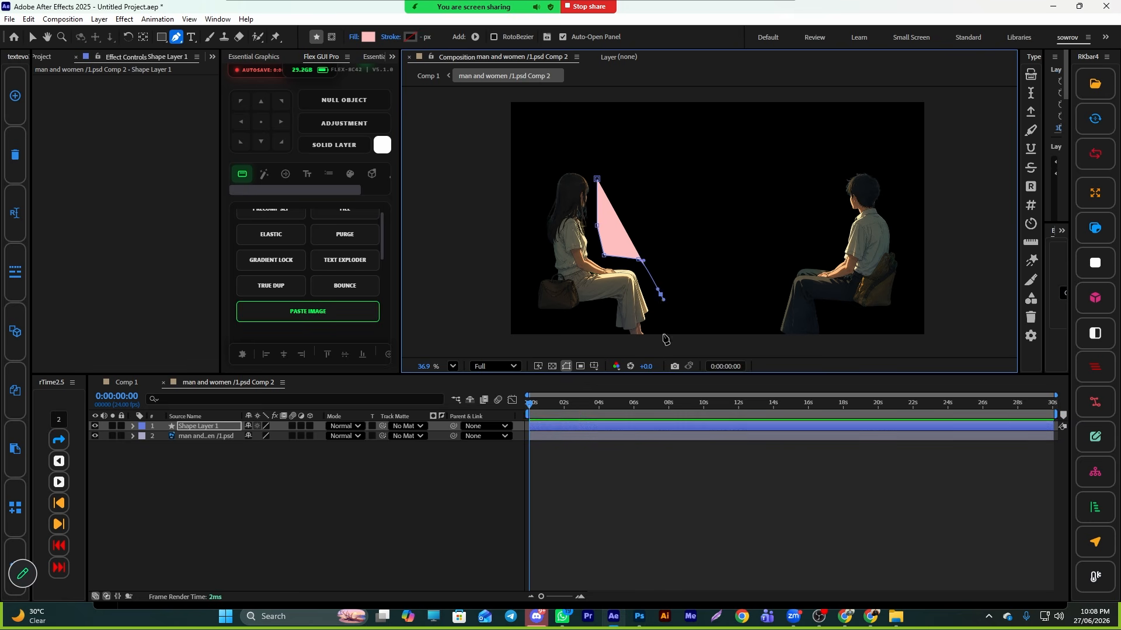
click(662, 333)
key(ctrl+z)
key(ctrl+z)
key(ctrl+z)
key(ctrl+z)
key(ctrl+z)
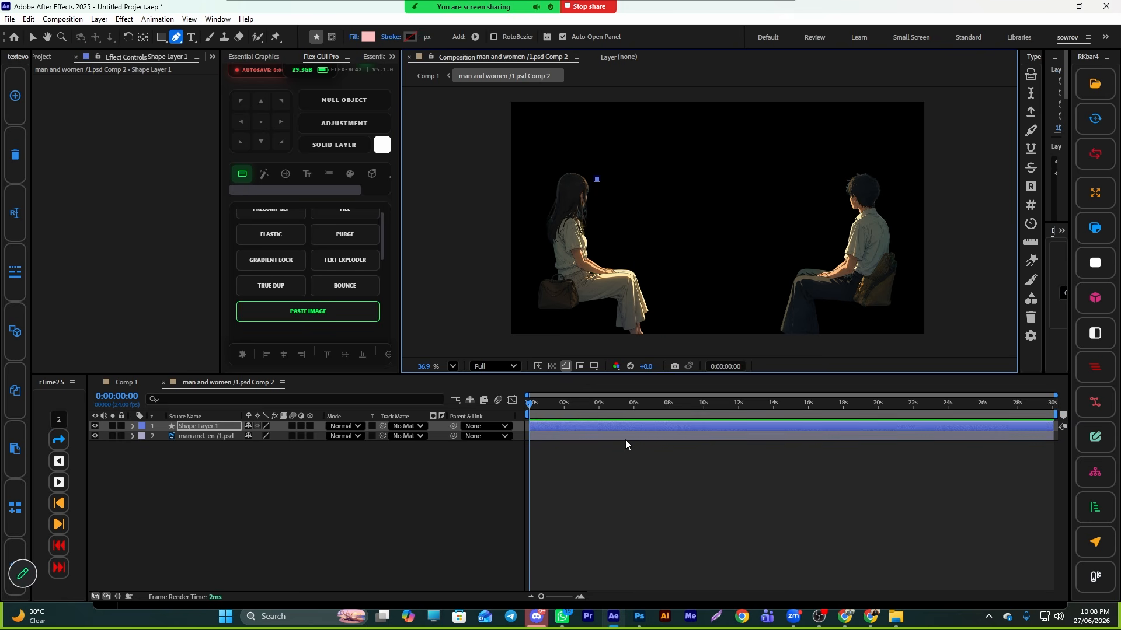
- Draw a closed pen mask around the seated woman on the man and women layer, cutting out the man
click(594, 426)
click(597, 180)
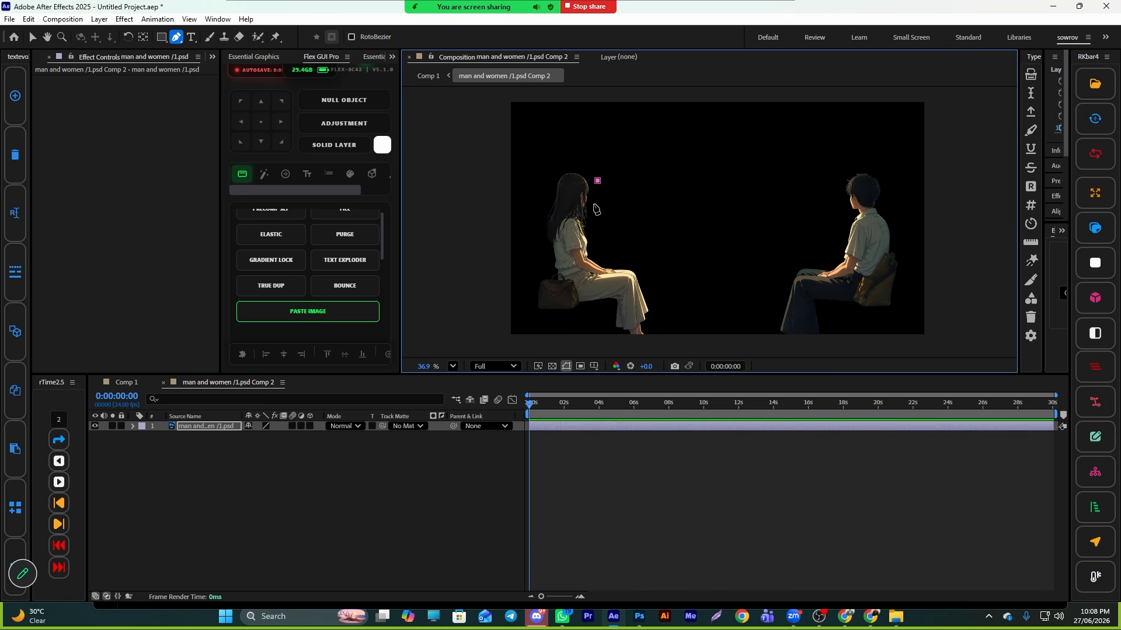
click(668, 328)
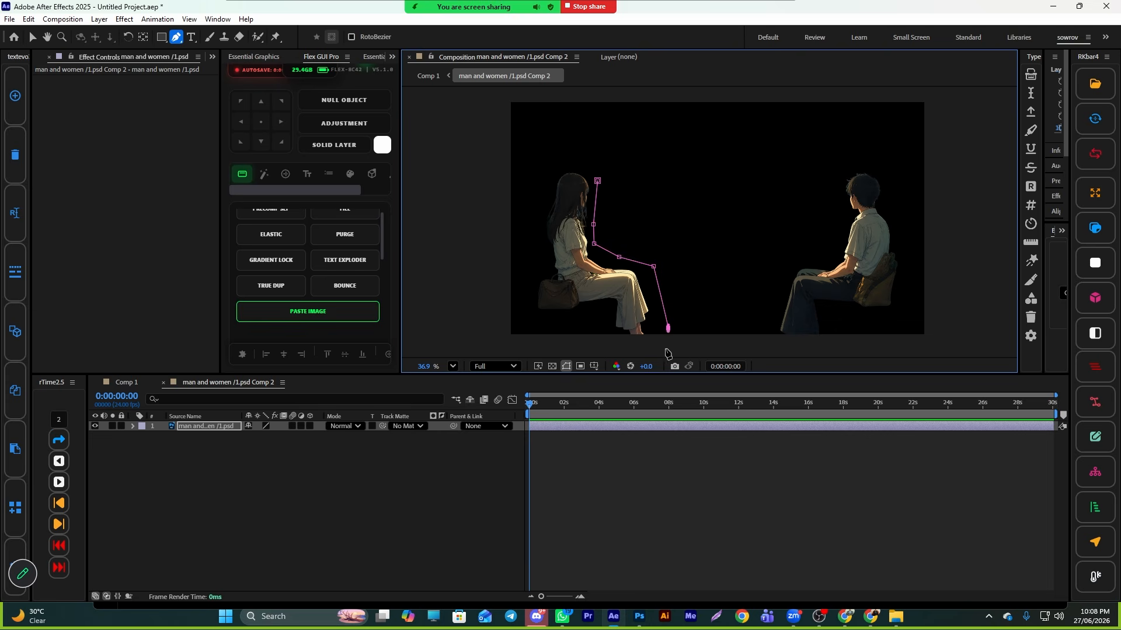
click(604, 316)
click(585, 313)
click(559, 318)
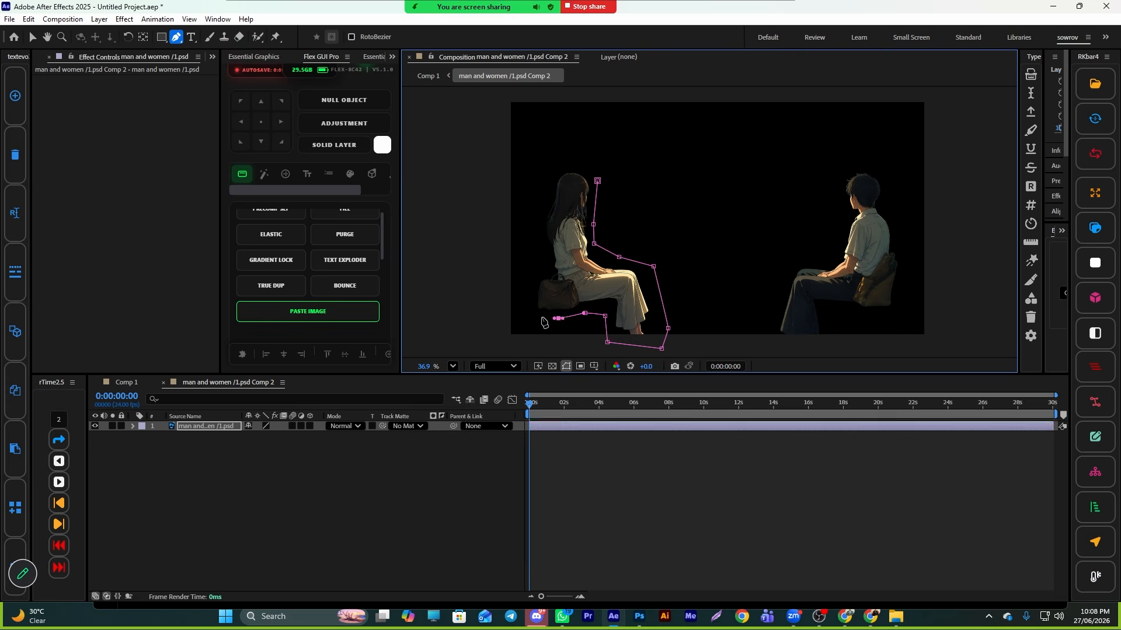
click(530, 315)
click(529, 286)
click(544, 261)
click(537, 231)
click(540, 202)
click(553, 173)
click(580, 166)
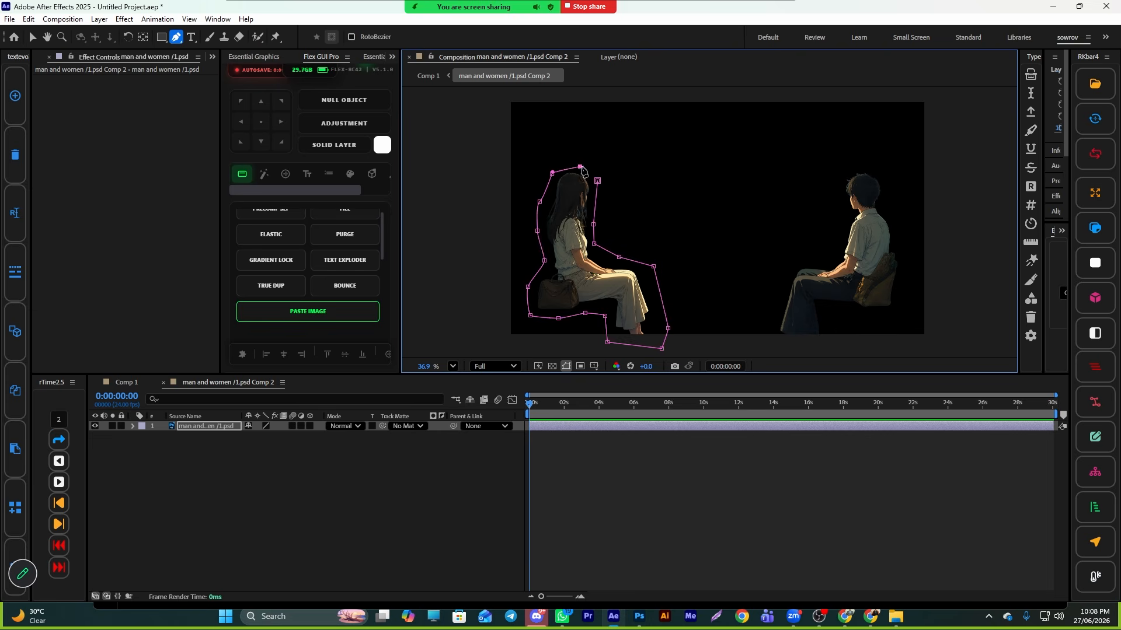
click(598, 181)
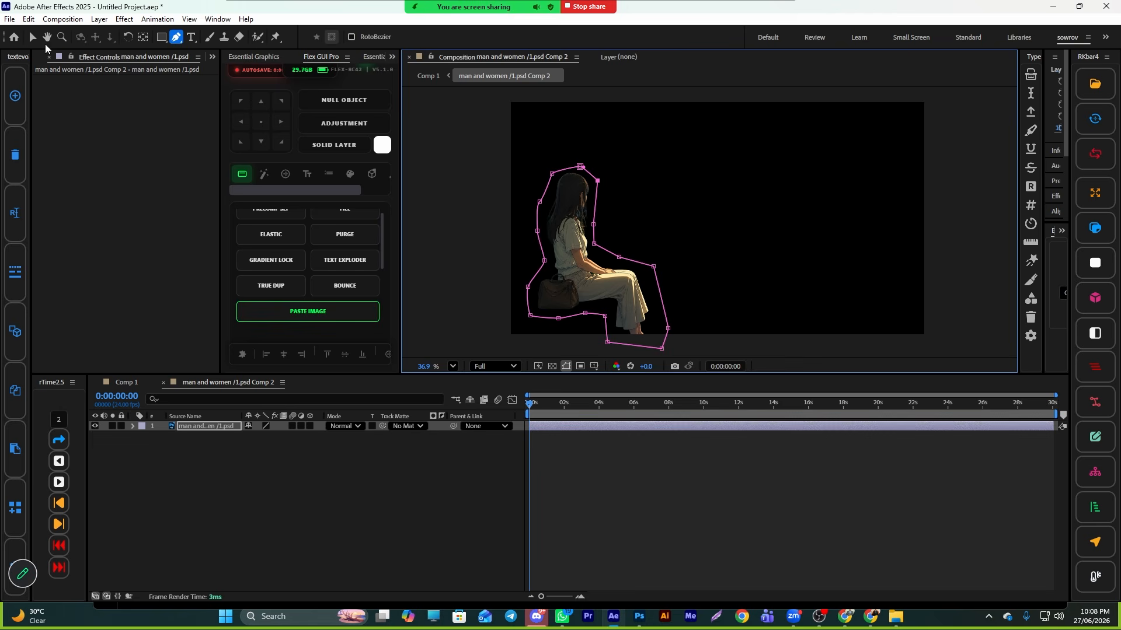
- Place six Puppet pins on the woman's head, shoulder, arm, elbow and lap, and reveal the pin keyframes
click(32, 37)
click(276, 37)
scroll(639, 221, up, 1)
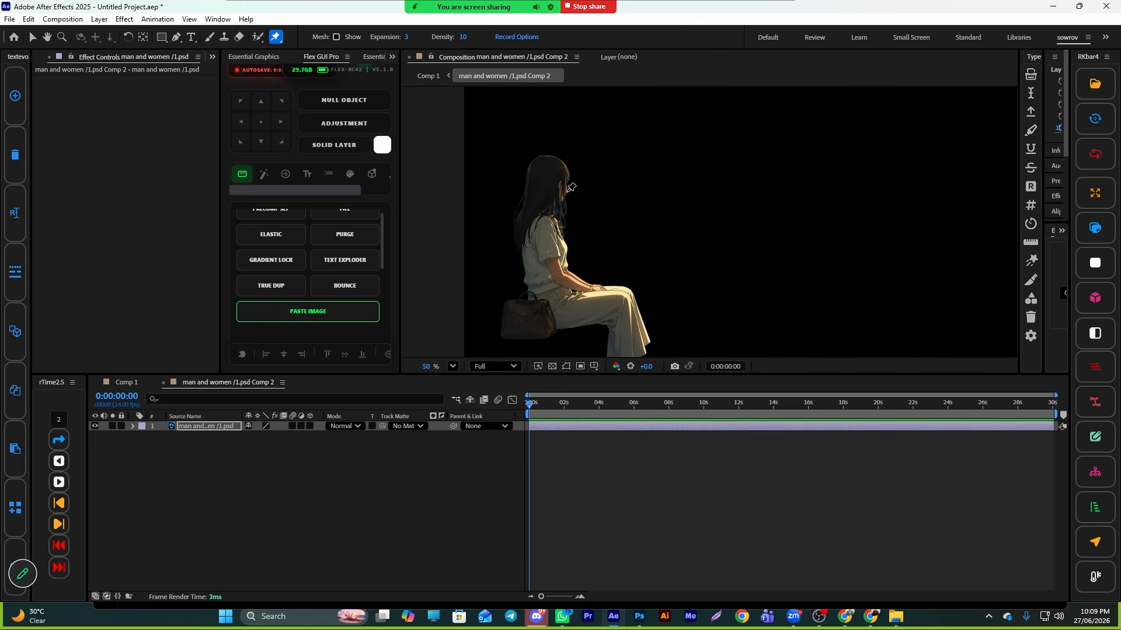
click(546, 156)
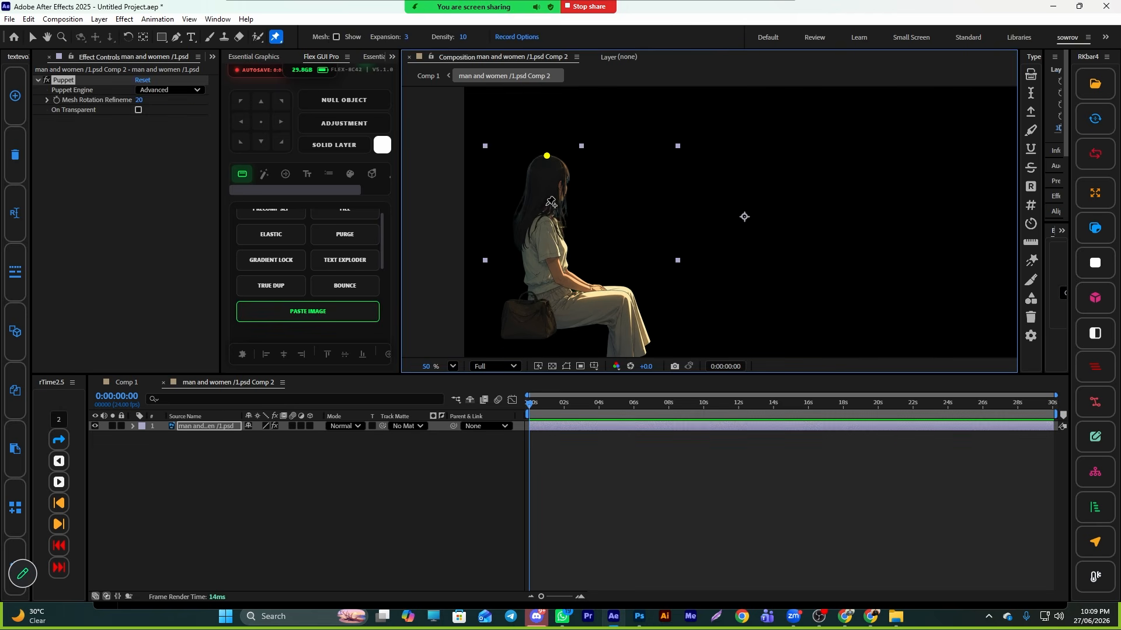
click(541, 208)
click(525, 248)
click(564, 250)
click(549, 265)
click(558, 304)
key(v)
key(u)
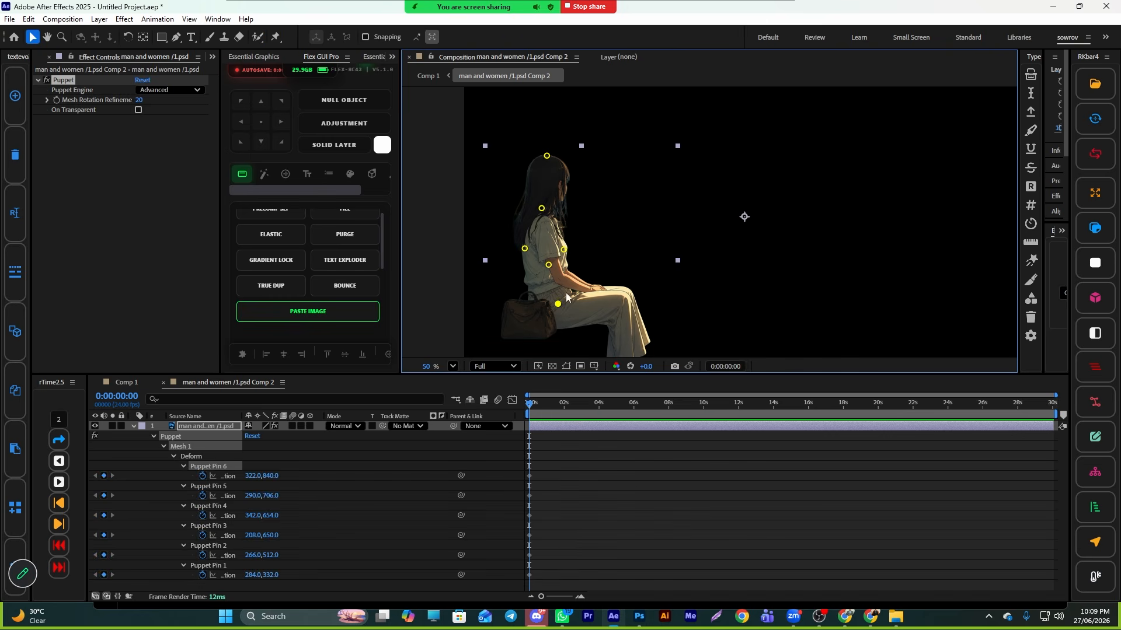
- Animate the head pin with slight nudges at about 0:00:03:11 and 0:00:08:08, then preview from the start
drag(546, 156, 546, 156)
drag(529, 403, 589, 403)
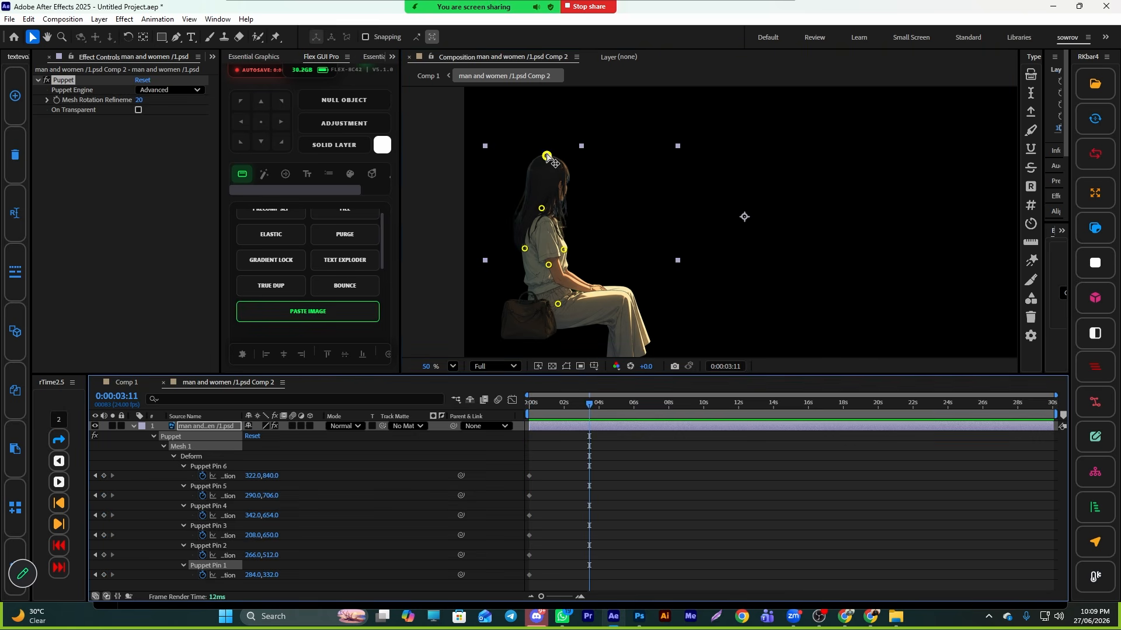
drag(547, 158, 550, 155)
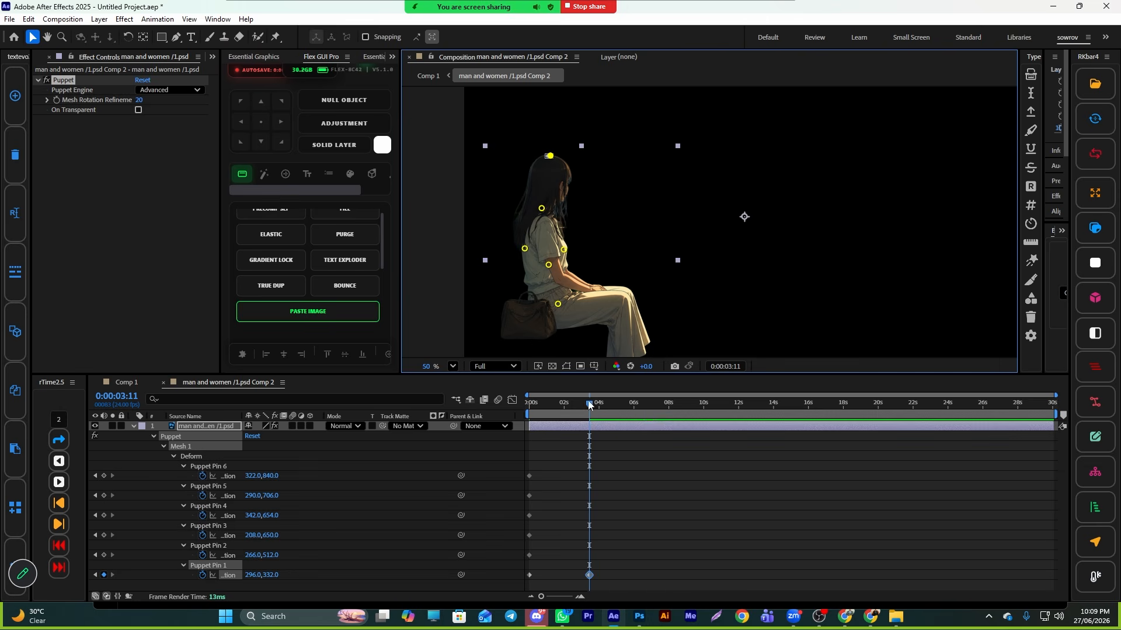
drag(589, 405, 675, 423)
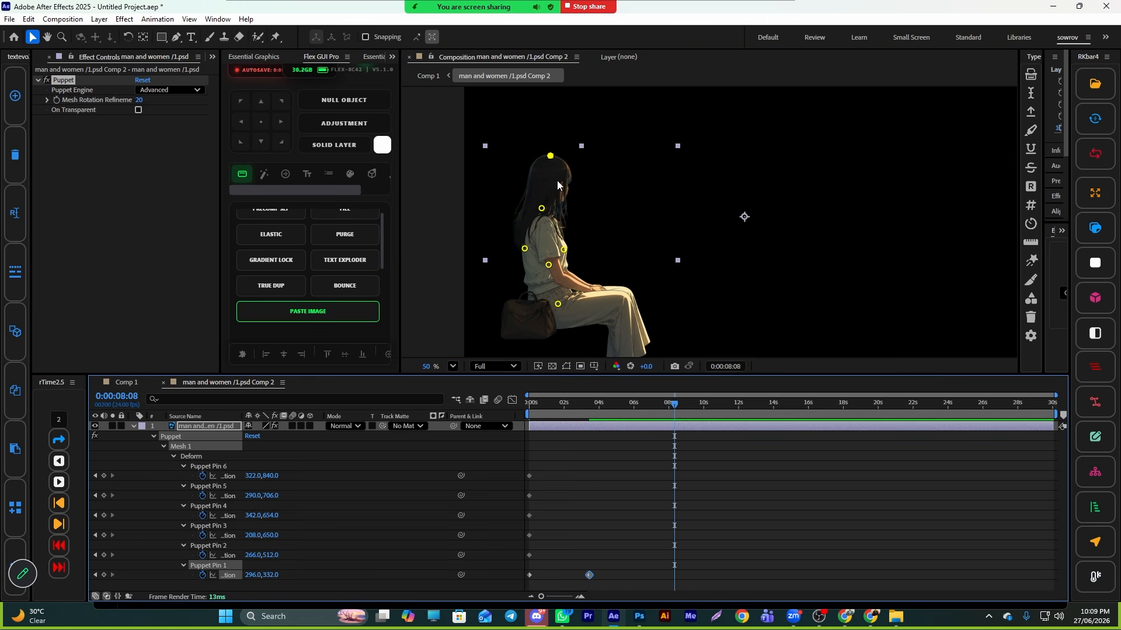
drag(549, 159, 544, 159)
drag(655, 407, 530, 433)
key(space)
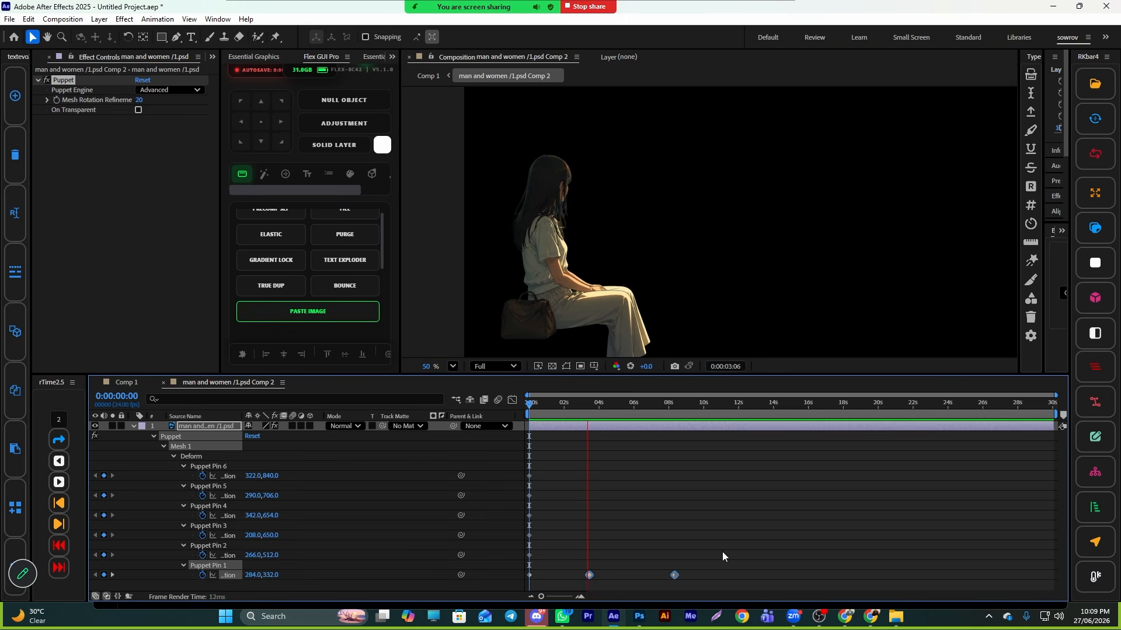
key(space)
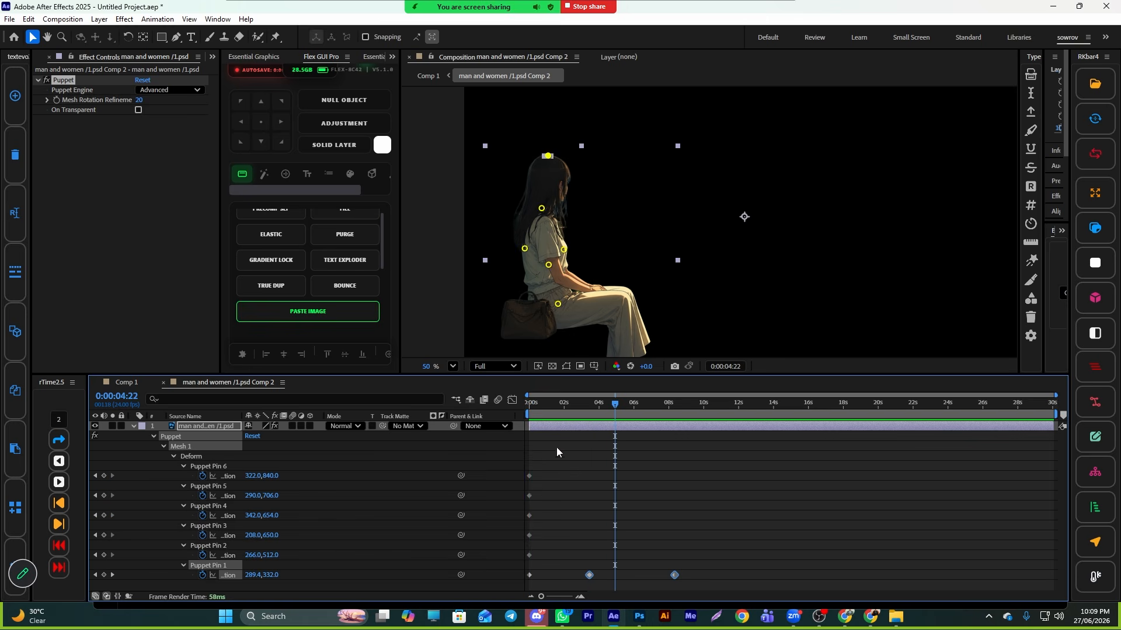
- Delete the other pins' starting keyframes and bunch the head-pin keyframes closer together
drag(556, 447, 526, 566)
key(Delete)
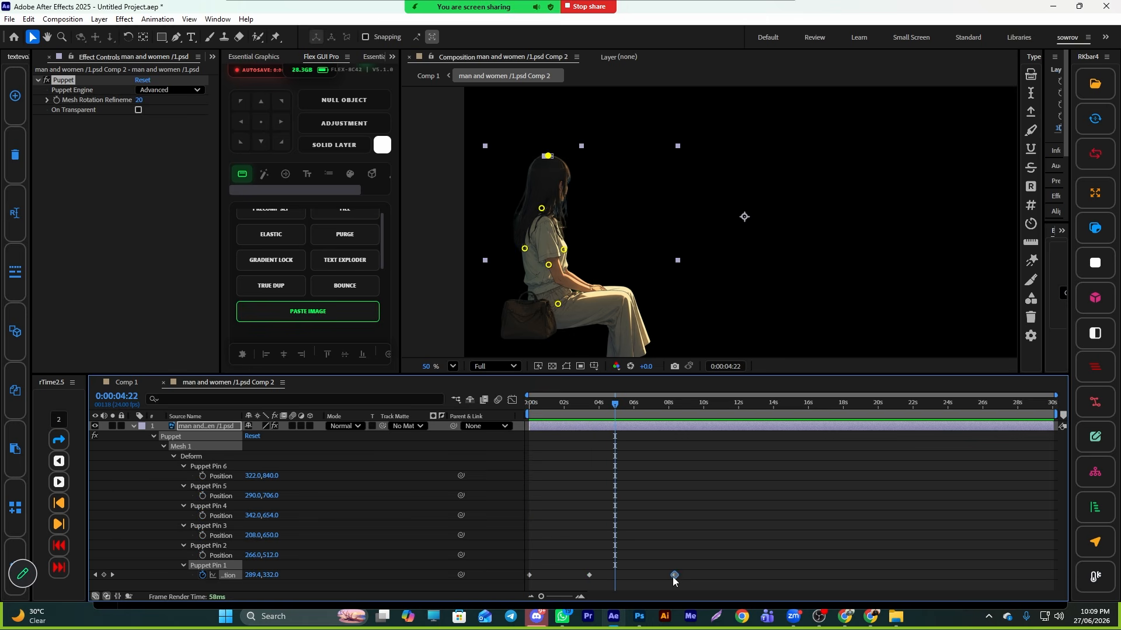
drag(673, 576, 649, 576)
drag(509, 561, 618, 575)
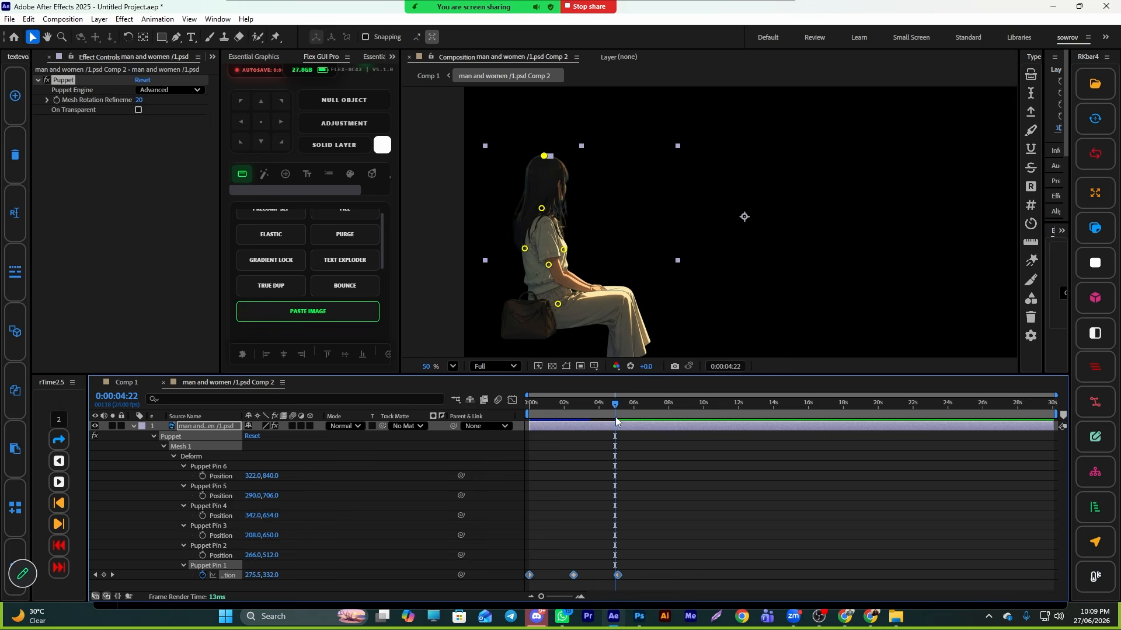
- Move the last head-pin keyframe to about 0:00:04:00 and preview the animation from the start
drag(614, 456, 531, 454)
key(space)
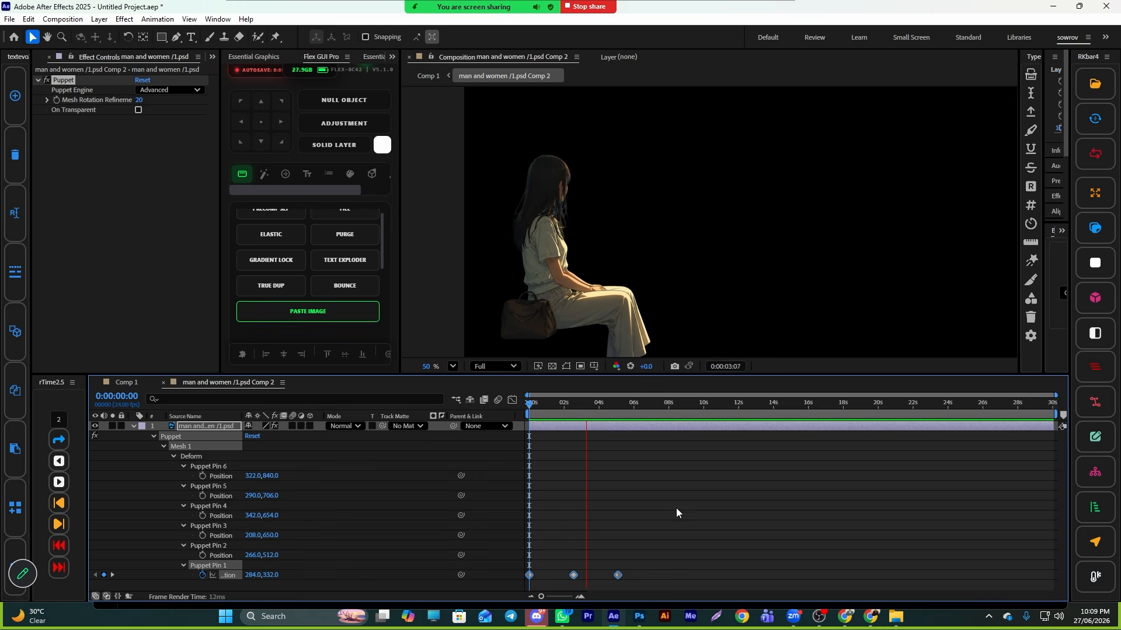
key(space)
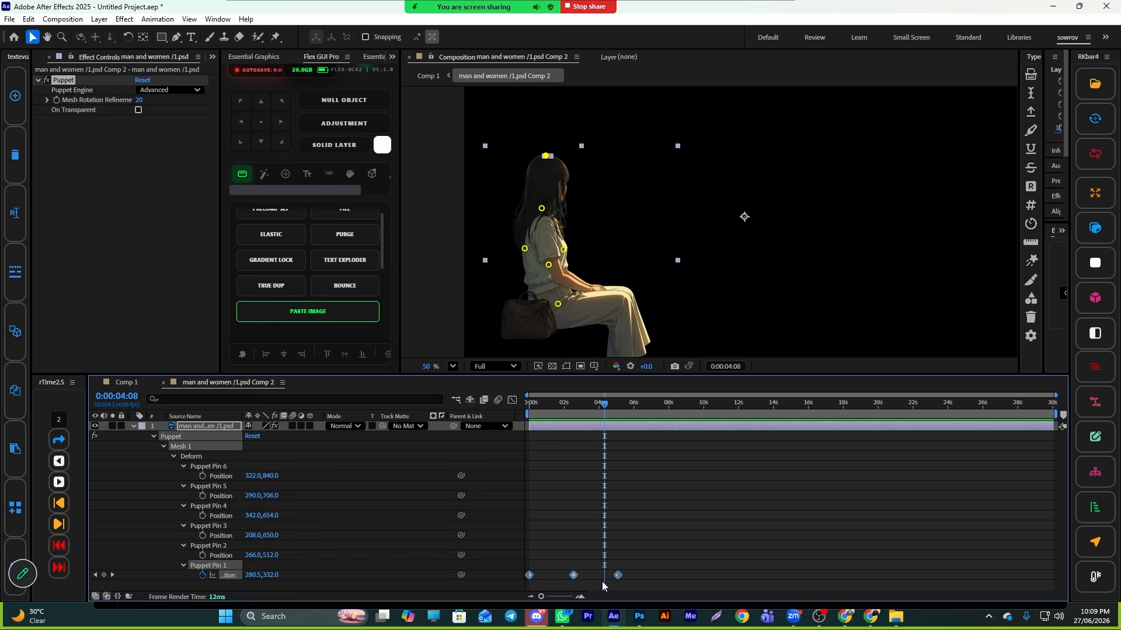
key(ctrl+z)
drag(617, 576, 601, 577)
key(Home)
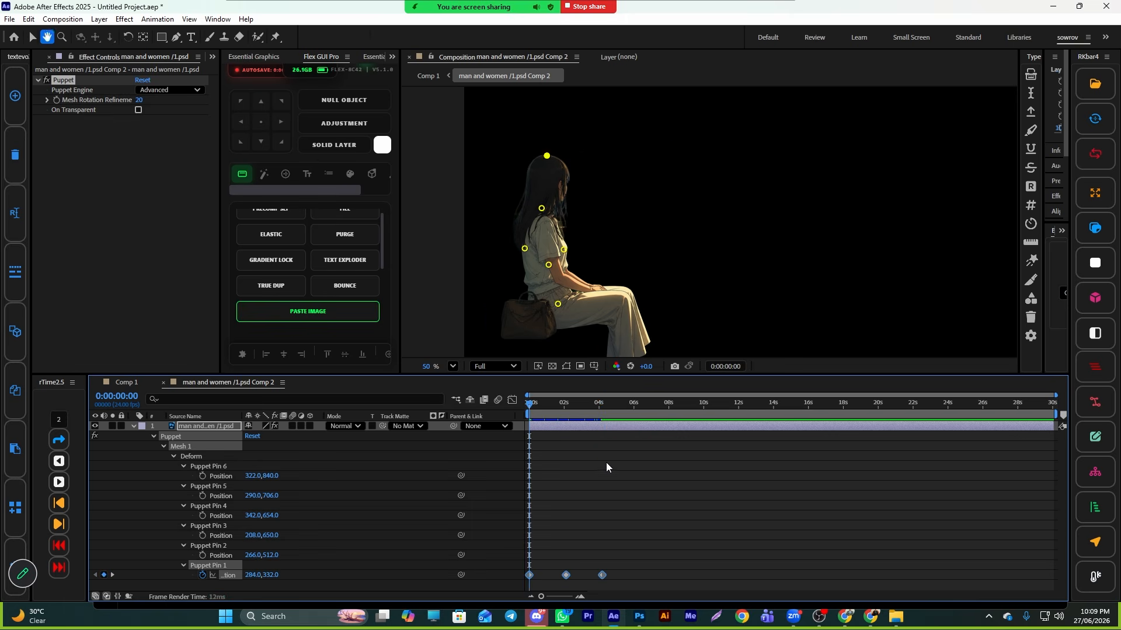
key(space)
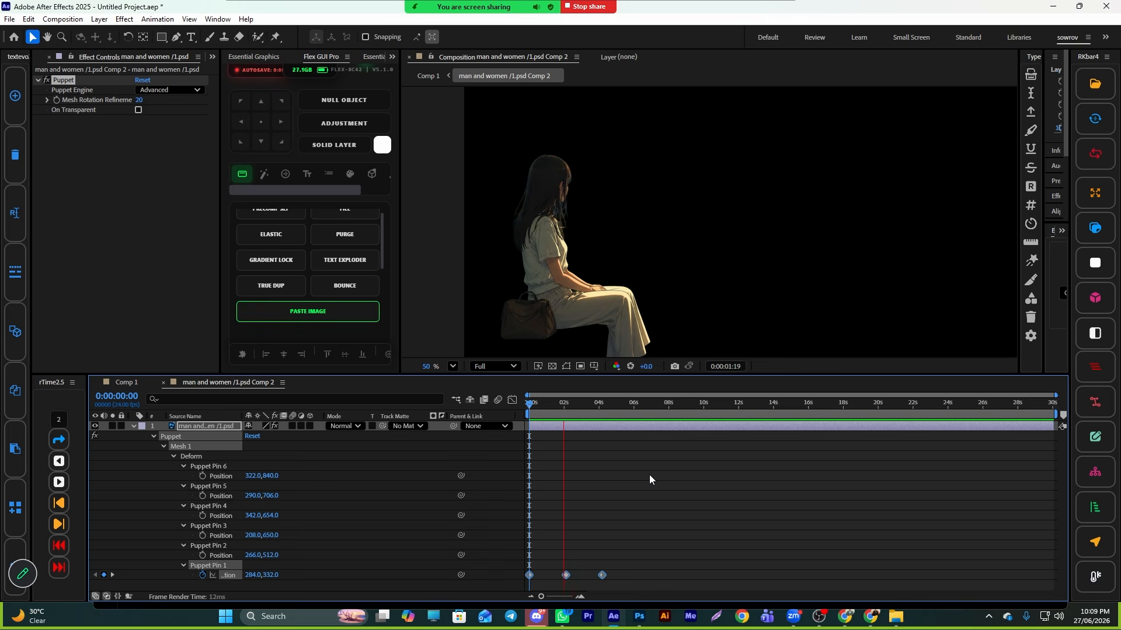
- Try to repeat the head-pin keyframes further along the timeline, undoing the attempts
key(h)
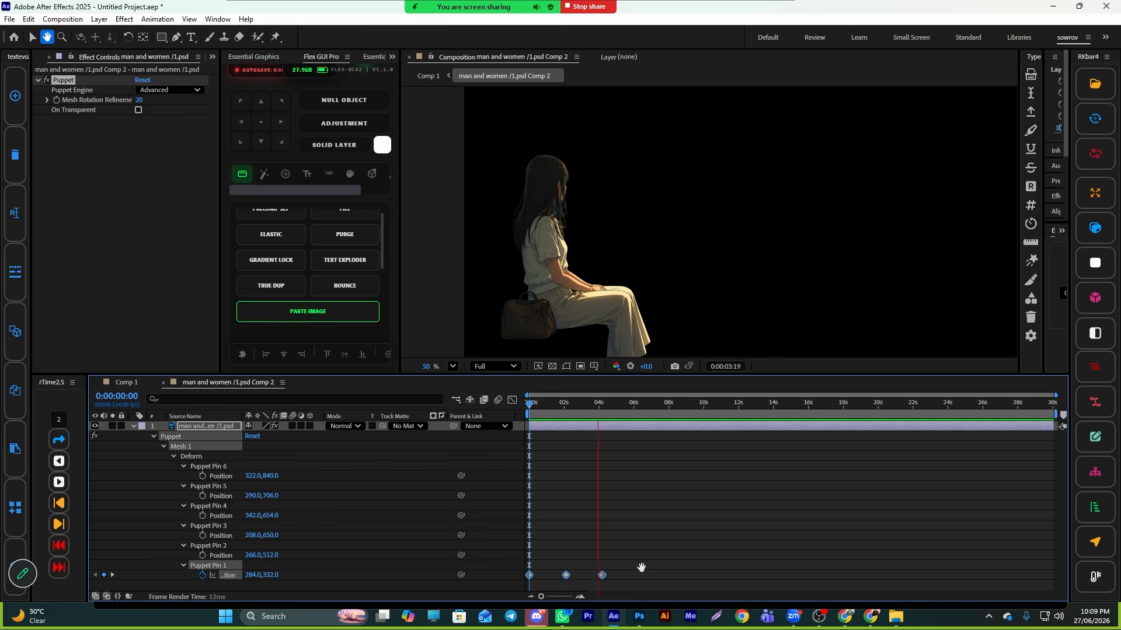
key(v)
drag(654, 538, 545, 584)
drag(624, 412, 638, 412)
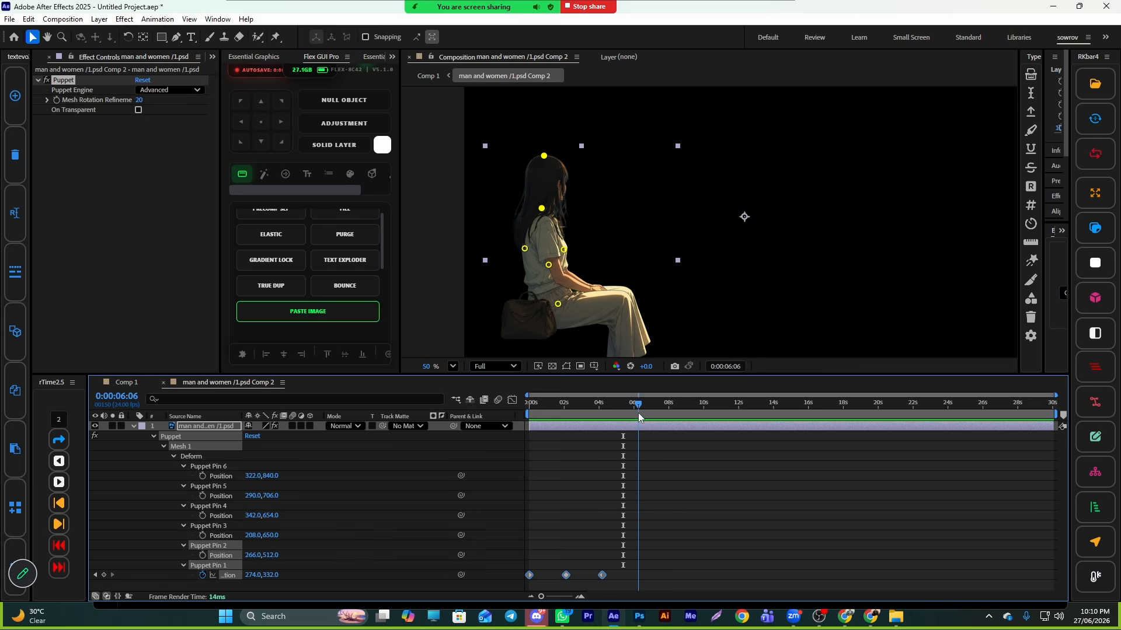
click(674, 520)
scroll(682, 533, down, 1)
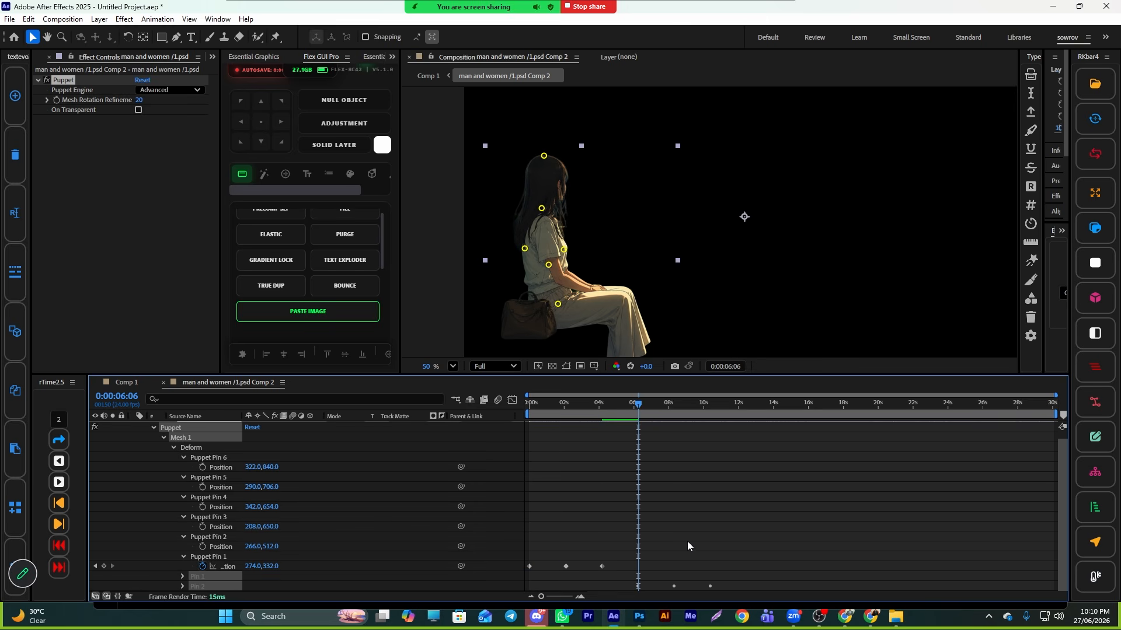
drag(639, 404, 880, 463)
key(u)
key(u)
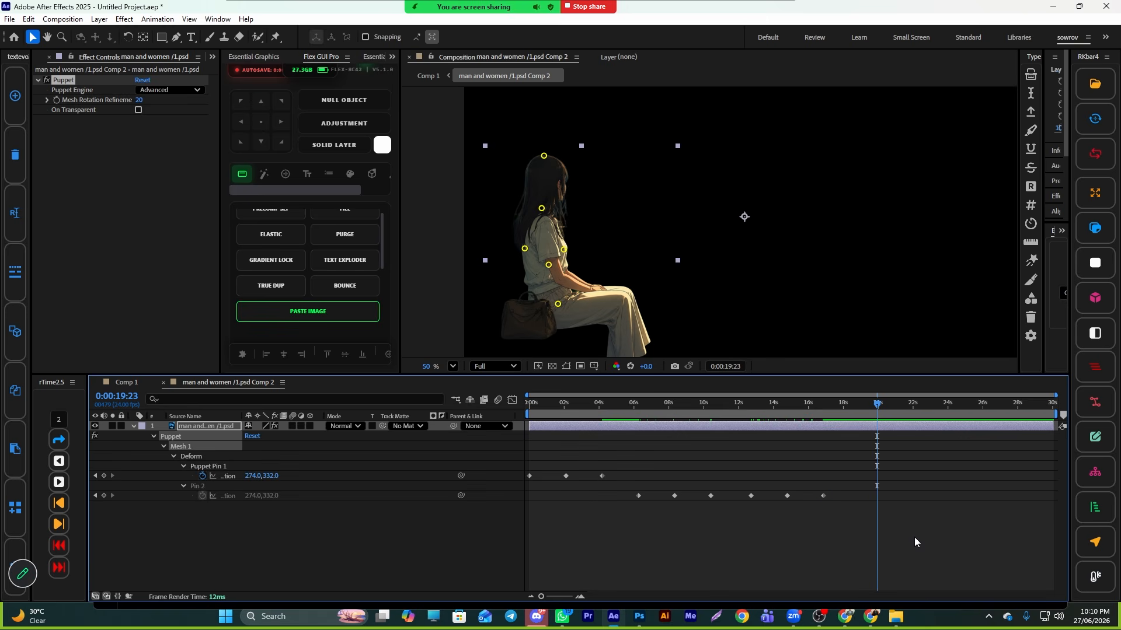
drag(883, 407, 502, 426)
click(616, 409)
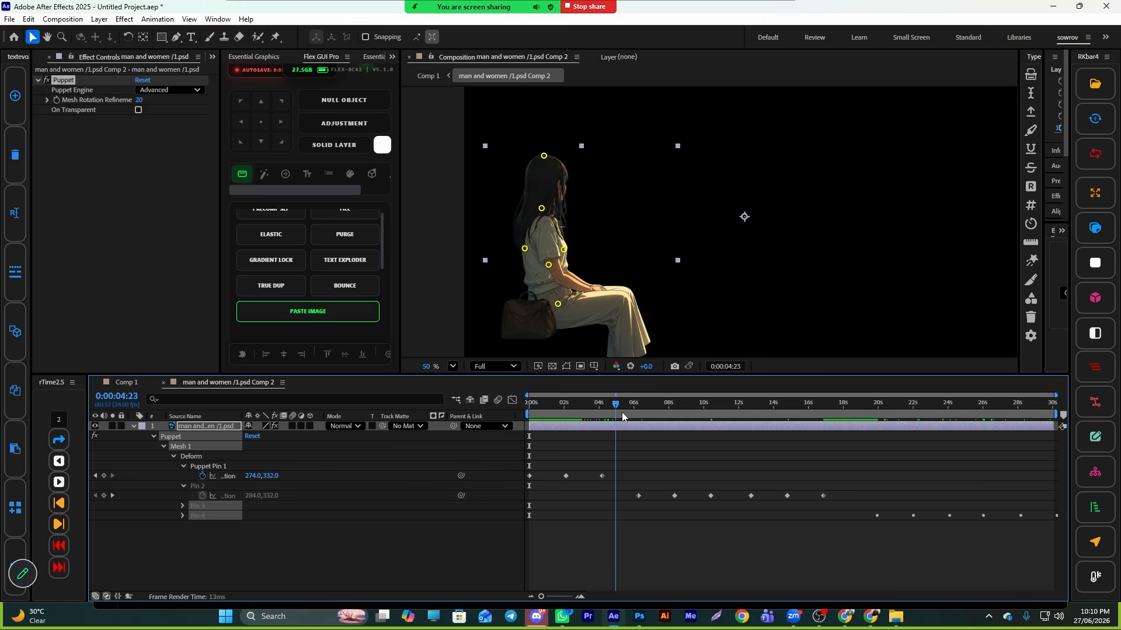
drag(621, 412, 652, 419)
key(space)
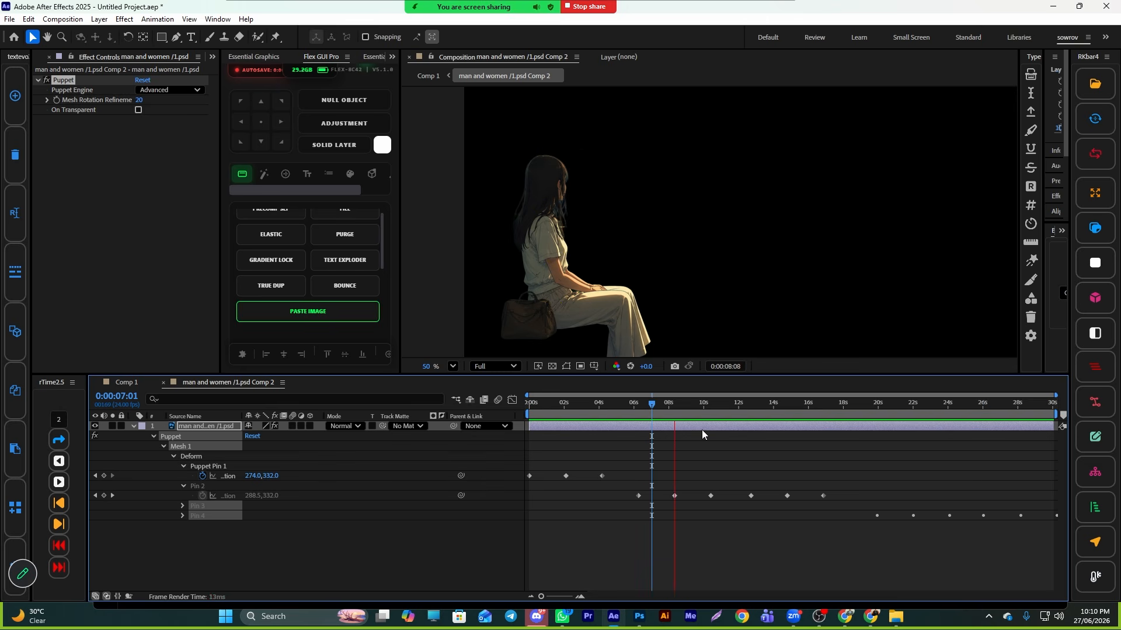
key(space)
key(ctrl+z)
key(ctrl+z)
key(ctrl+z)
key(ctrl+z)
key(ctrl+z)
key(ctrl+z)
key(ctrl+z)
key(ctrl+z)
key(ctrl+z)
key(ctrl+z)
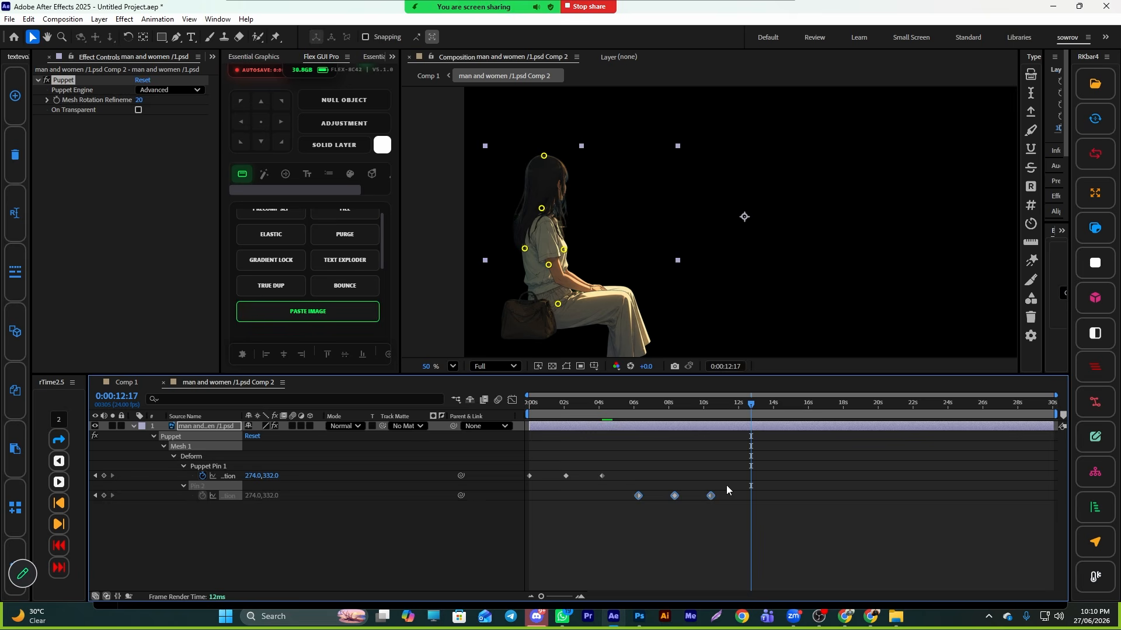
click(529, 463)
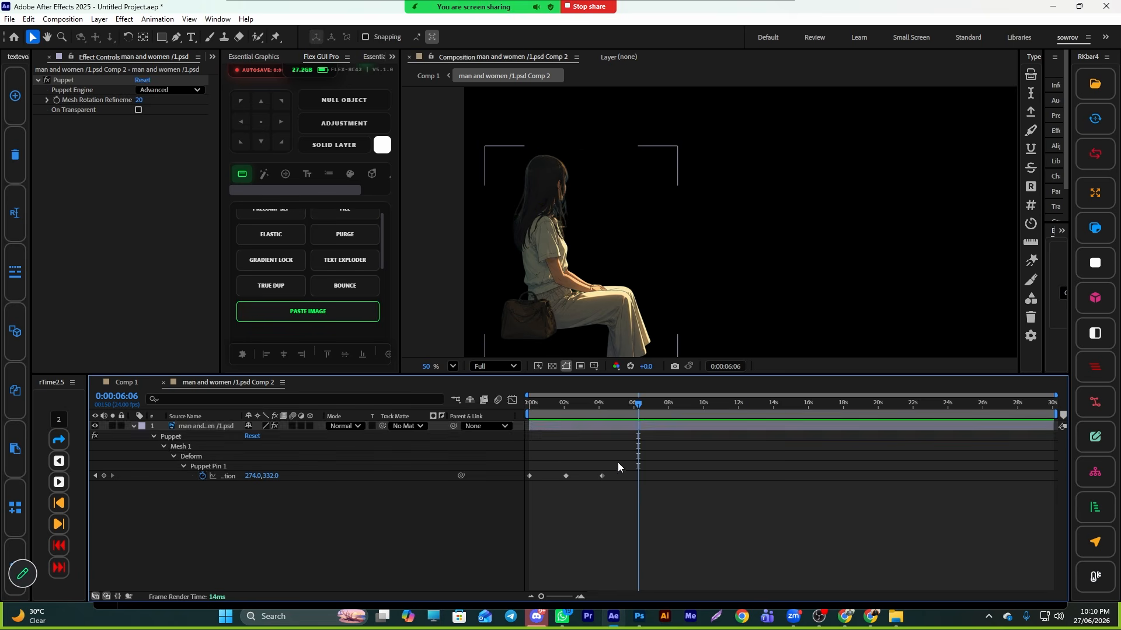
- Copy the three head-pin keyframes and paste them at 0:00:06:06 to repeat the head motion
drag(646, 453, 543, 499)
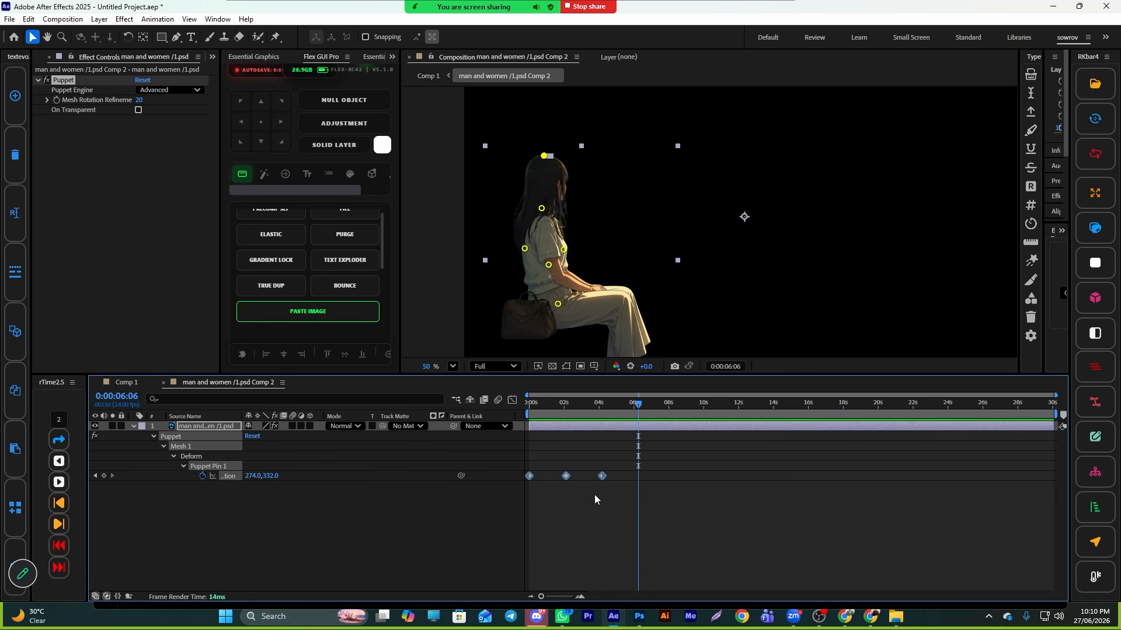
key(ctrl+c)
key(ctrl+v)
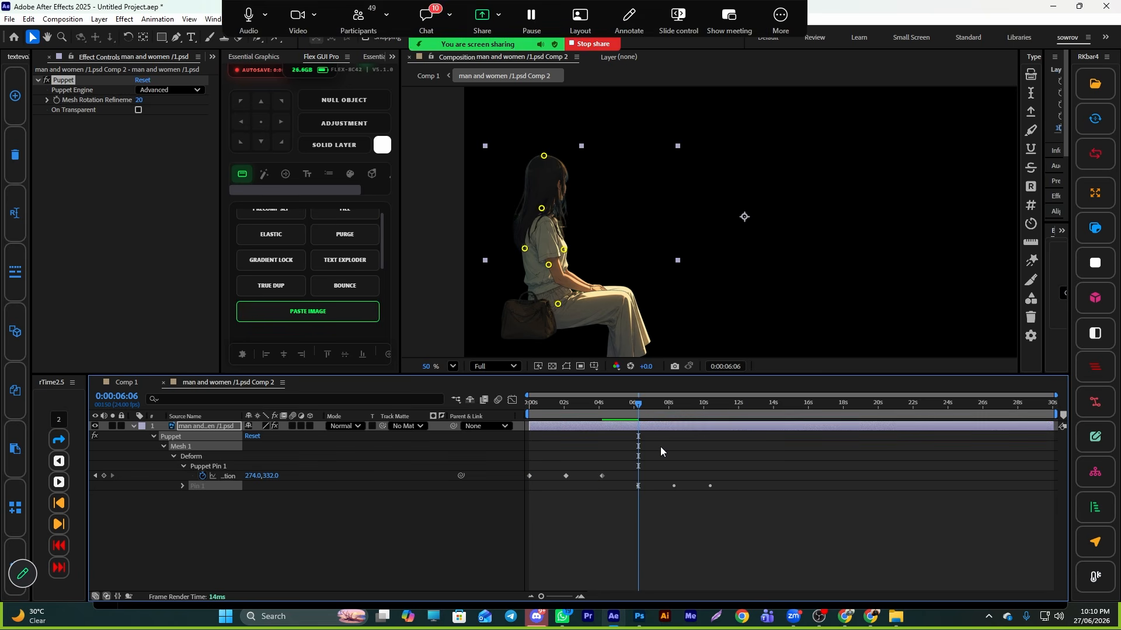
key(ctrl+z)
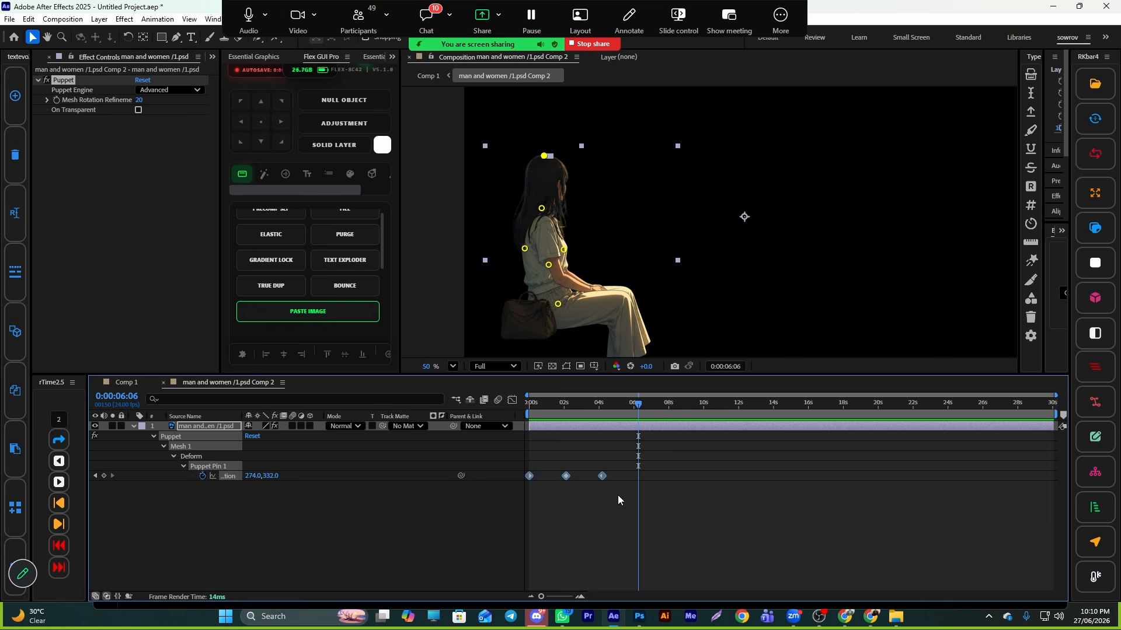
key(ctrl+v)
drag(642, 410, 737, 429)
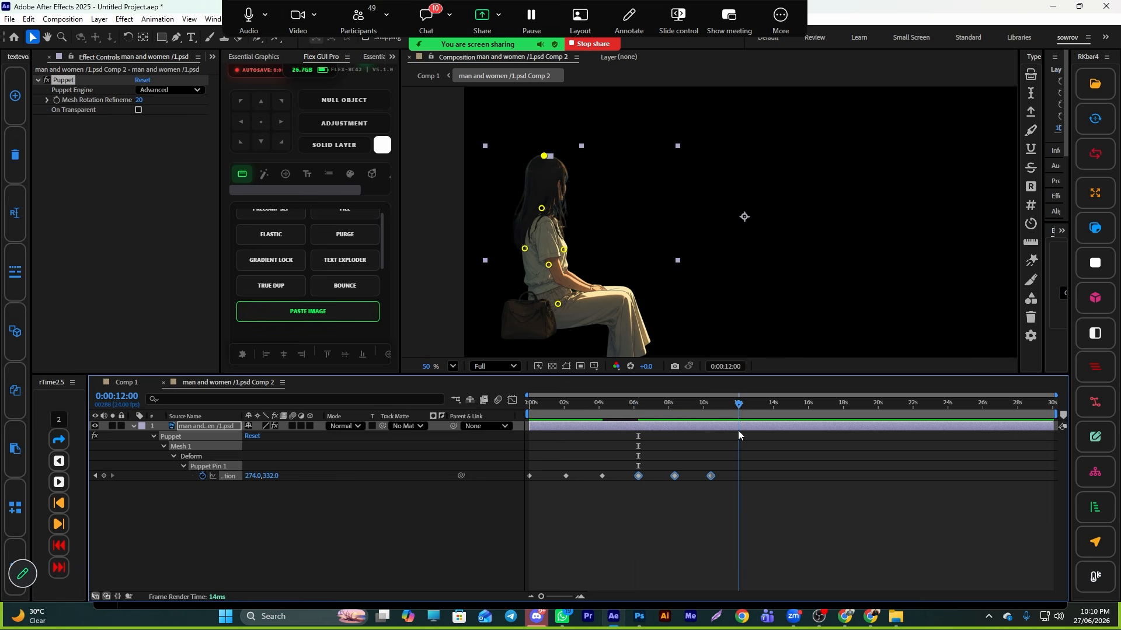
- Select all the head-pin keyframes and paste them twice more to repeat the head motion along the timeline
drag(797, 459, 493, 499)
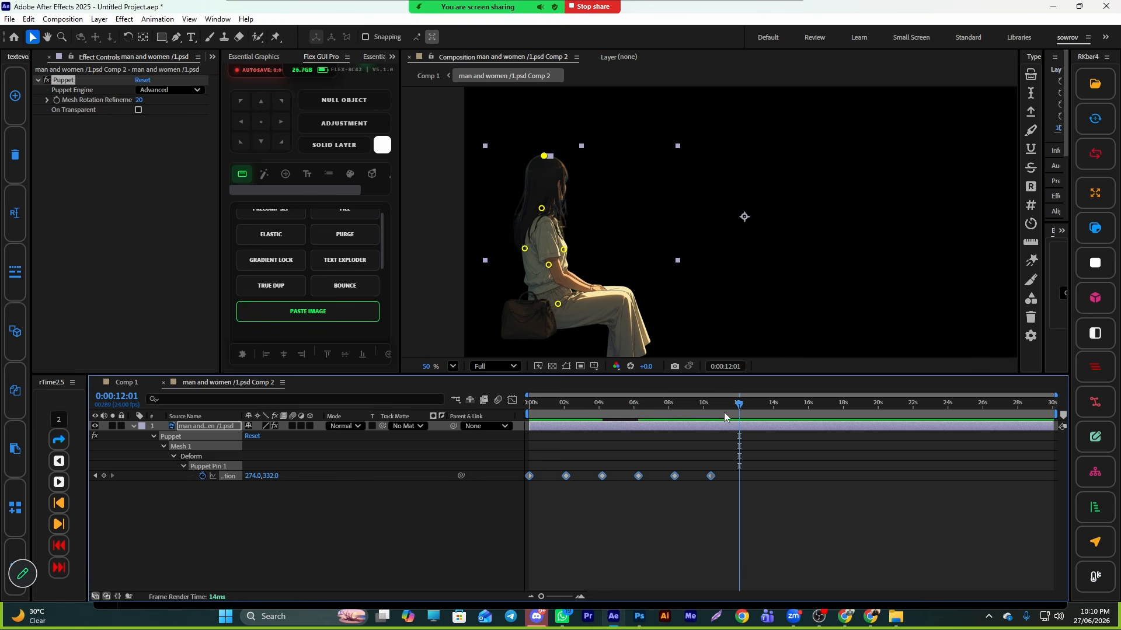
drag(741, 405, 576, 443)
key(ctrl+v)
key(ctrl+v)
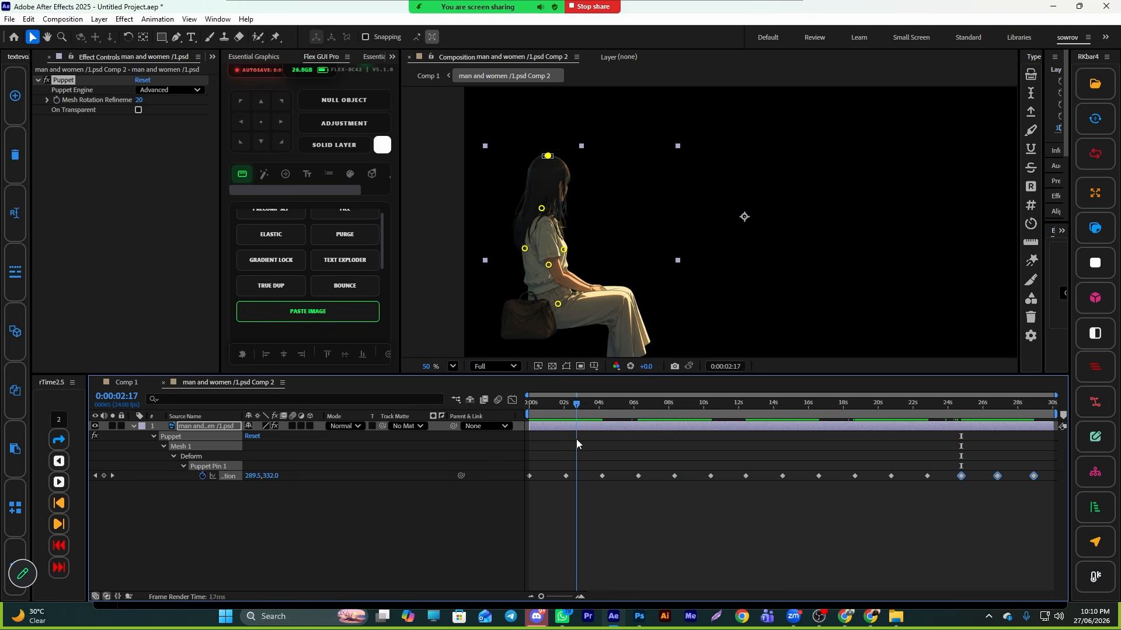
- Preview the puppet animation, then switch to the main composition and preview it from the start
key(space)
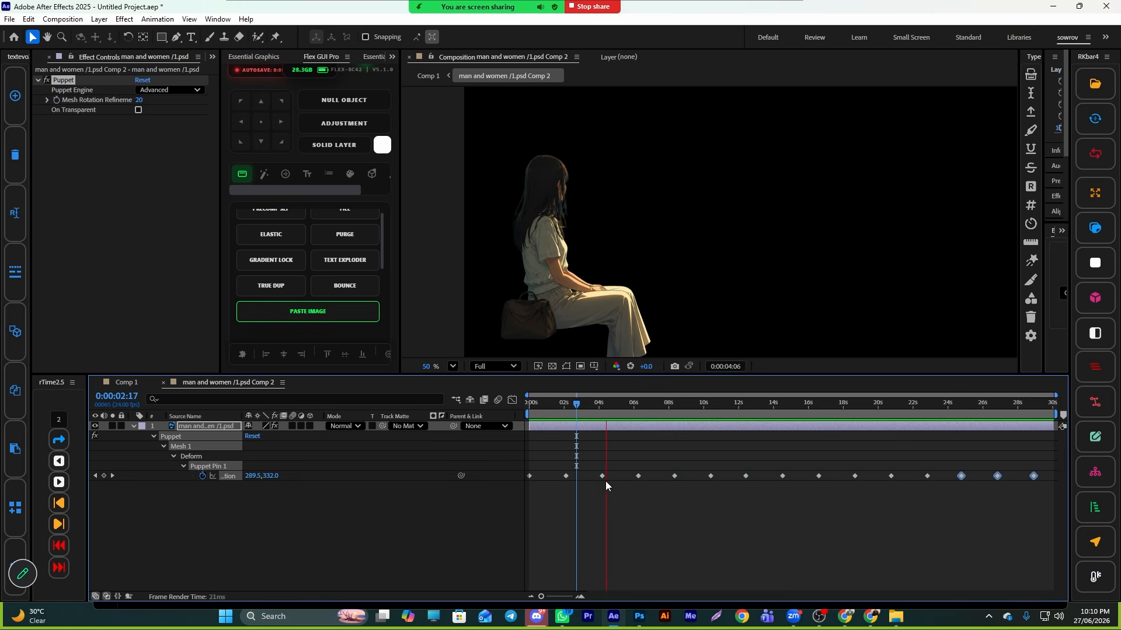
key(space)
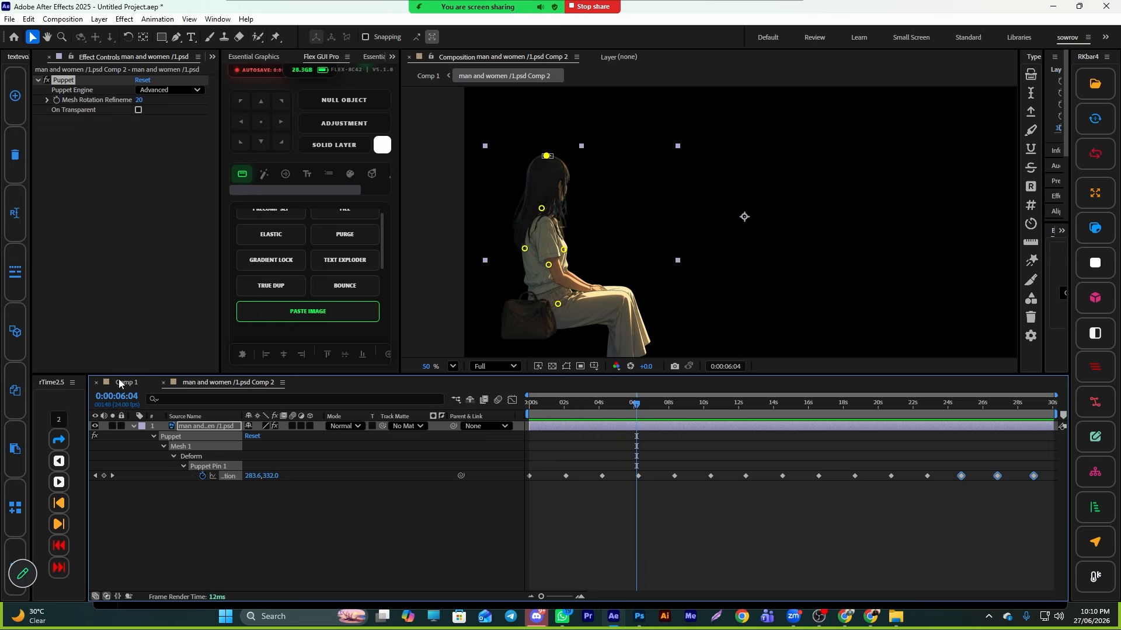
click(119, 383)
key(Home)
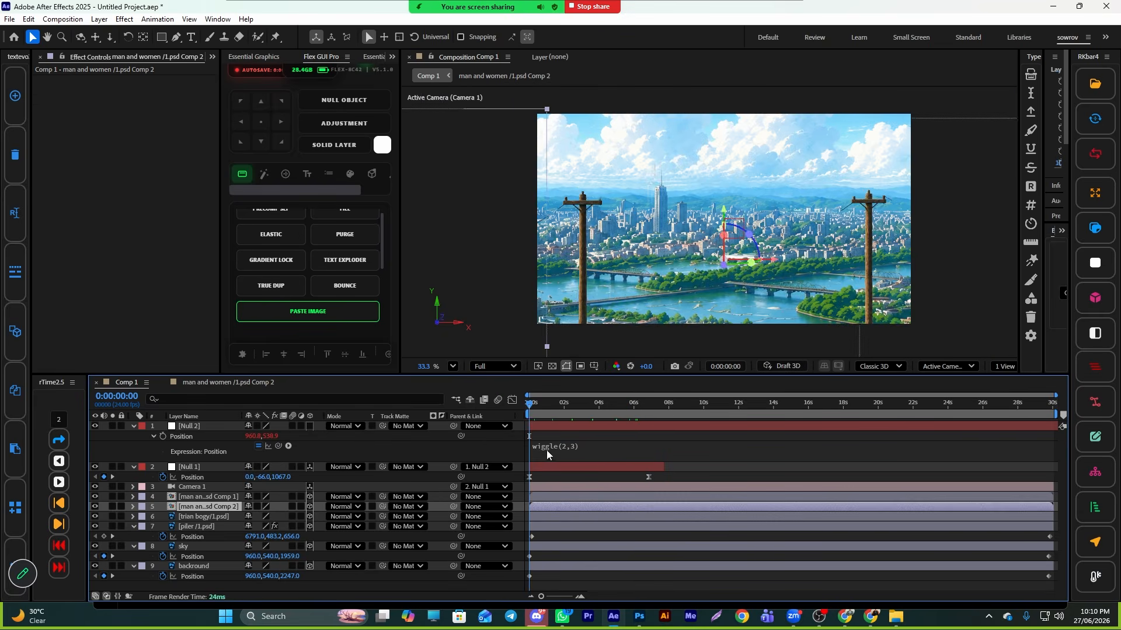
key(space)
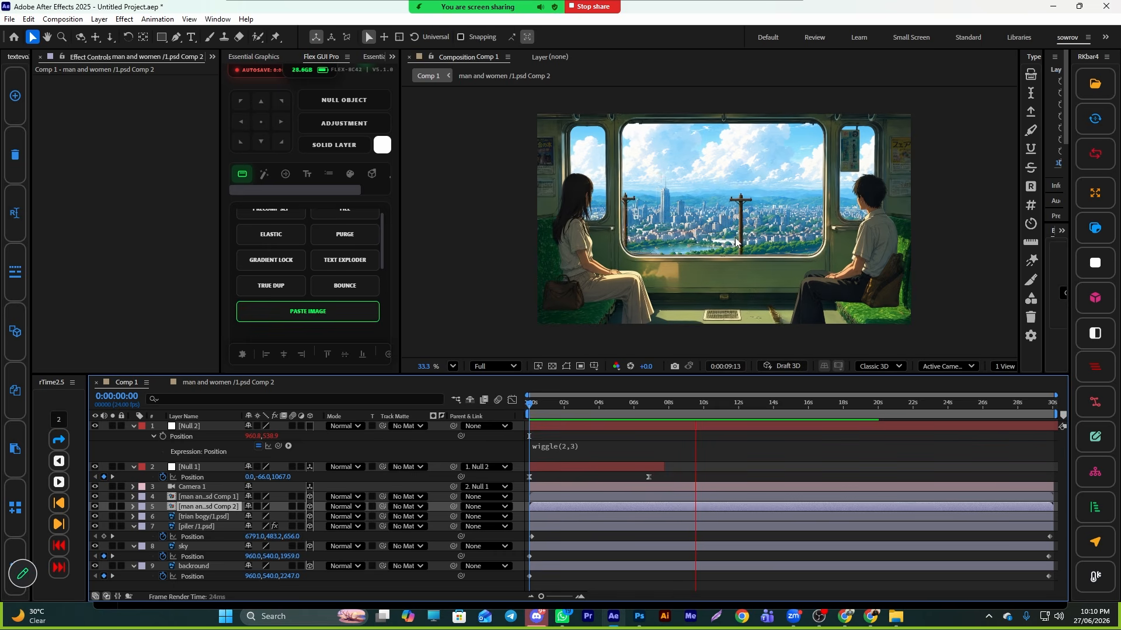
key(space)
- Add the green-screen clouds video and apply Keylight (1.2), sampling its green as the screen colour
click(132, 427)
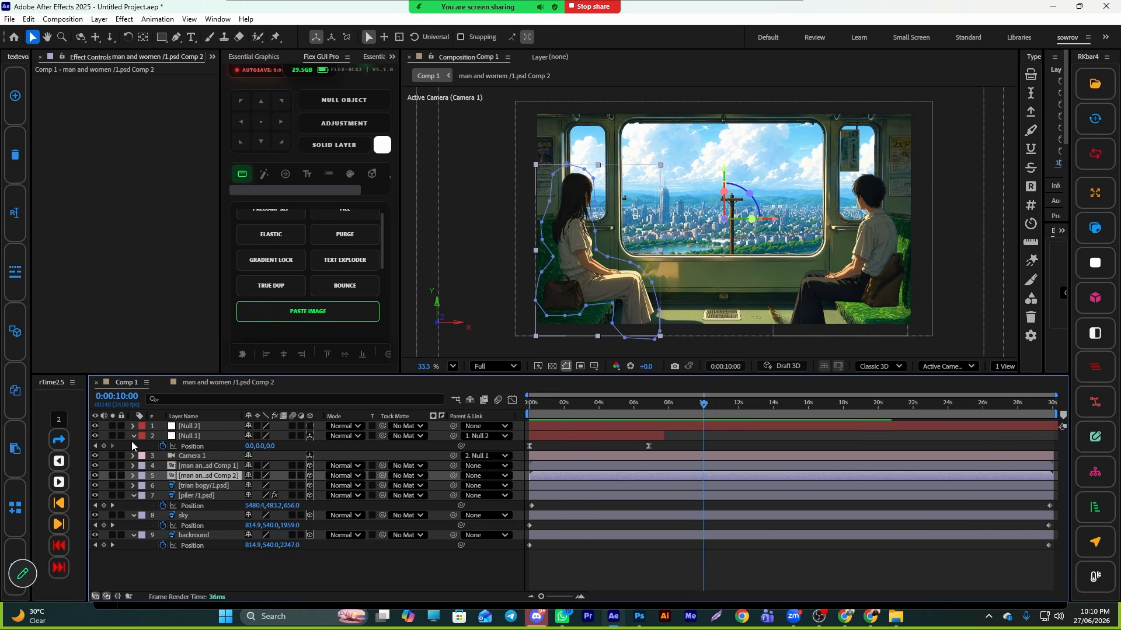
click(133, 437)
click(801, 570)
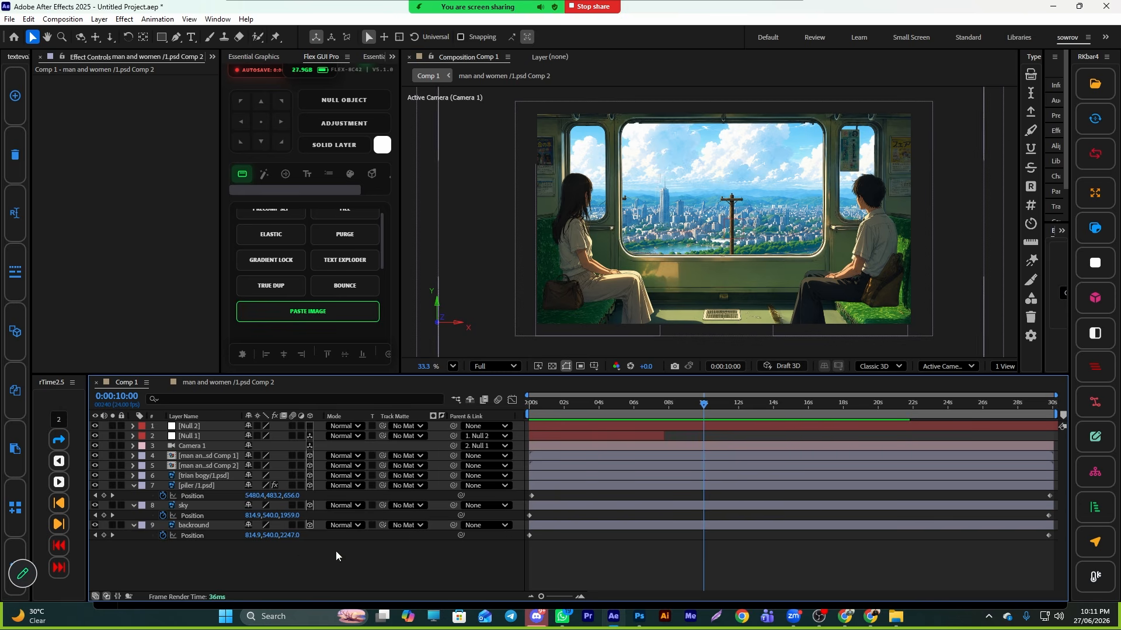
click(186, 505)
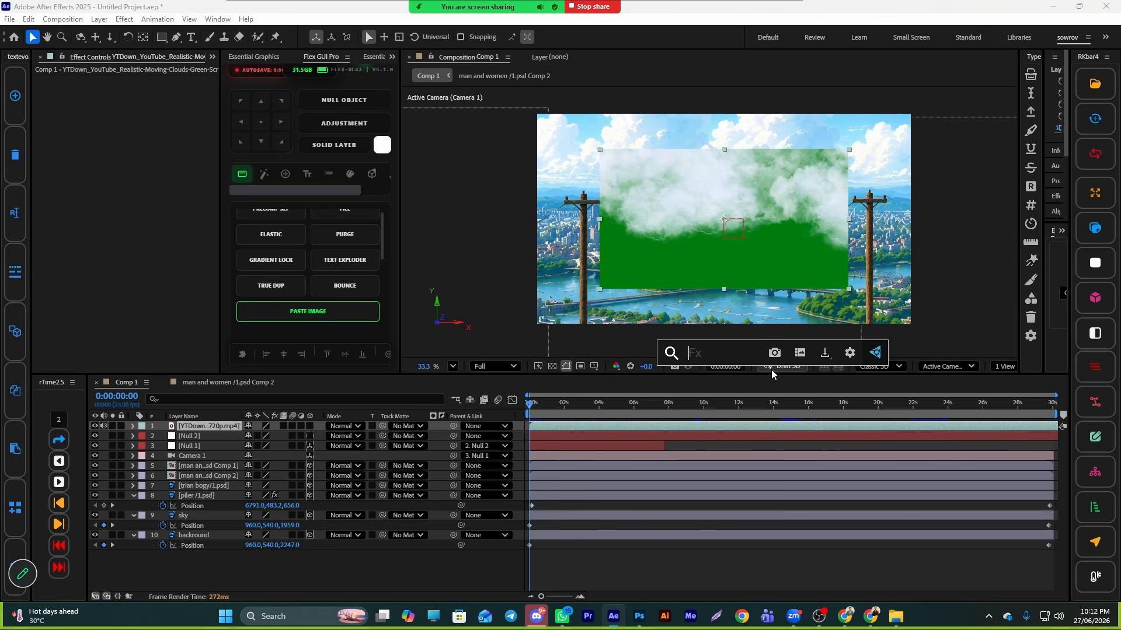
text(key)
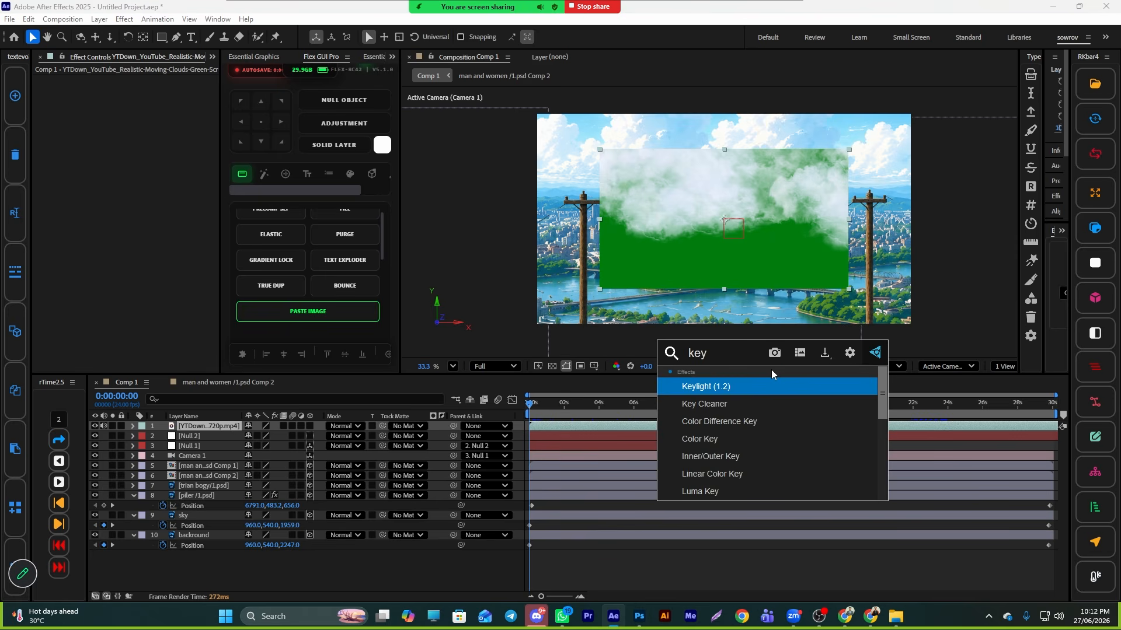
click(744, 385)
click(707, 262)
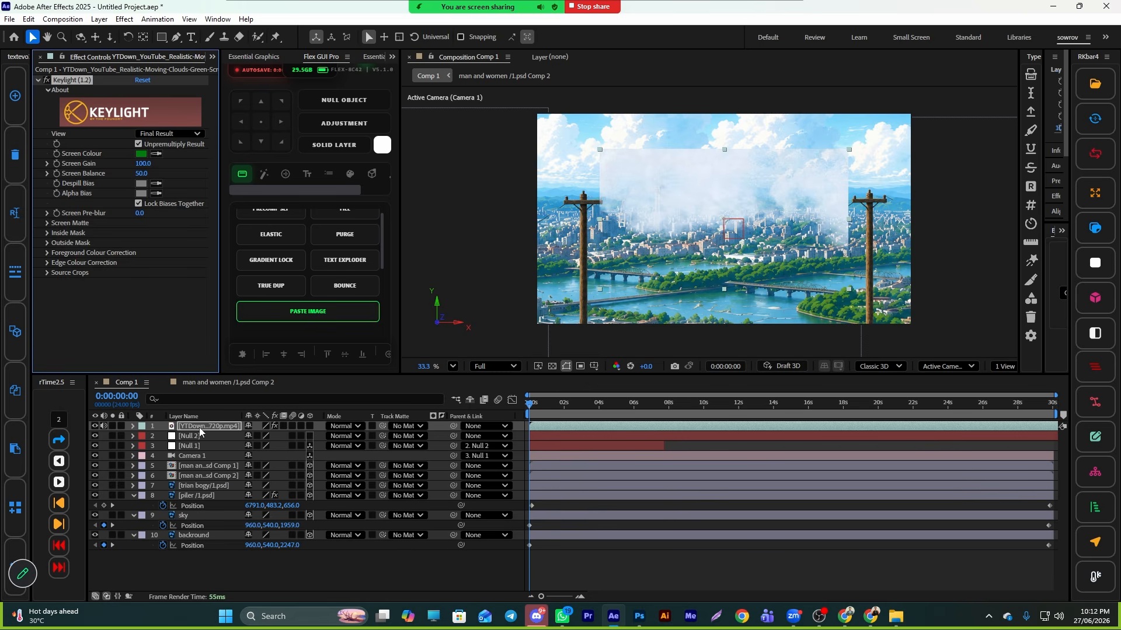
- Move the clouds video layer down beneath the pillar layer, just above the sky, and reposition it in the view
drag(199, 432, 206, 509)
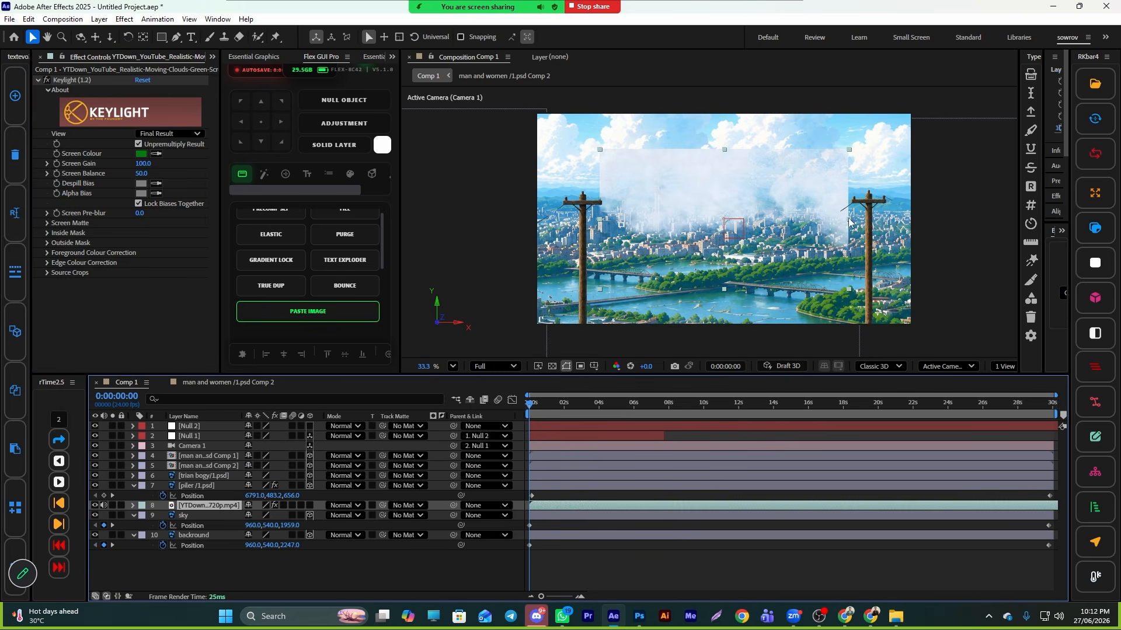
drag(850, 222, 920, 226)
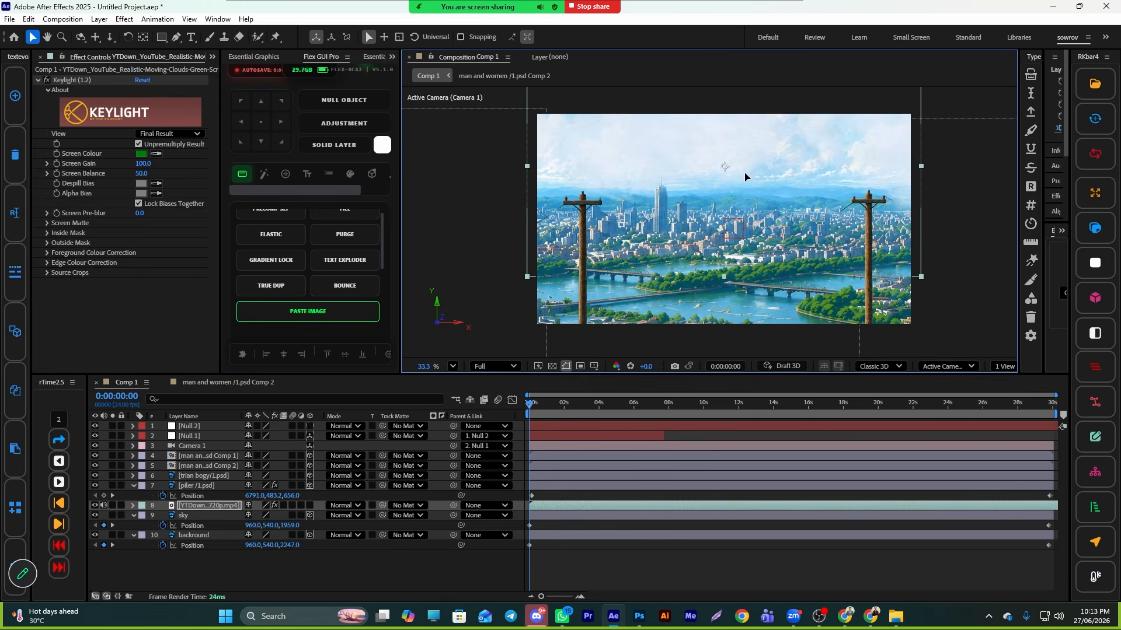
- Switch the viewer to a two-view layout with a Top view
scroll(602, 267, down, 2)
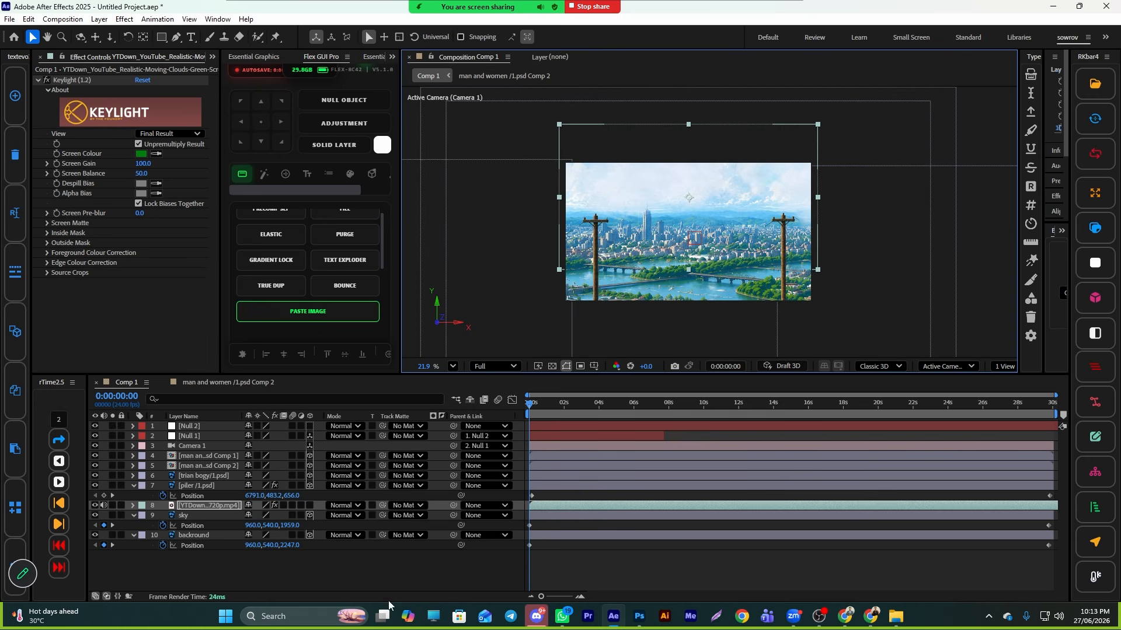
scroll(807, 243, down, 2)
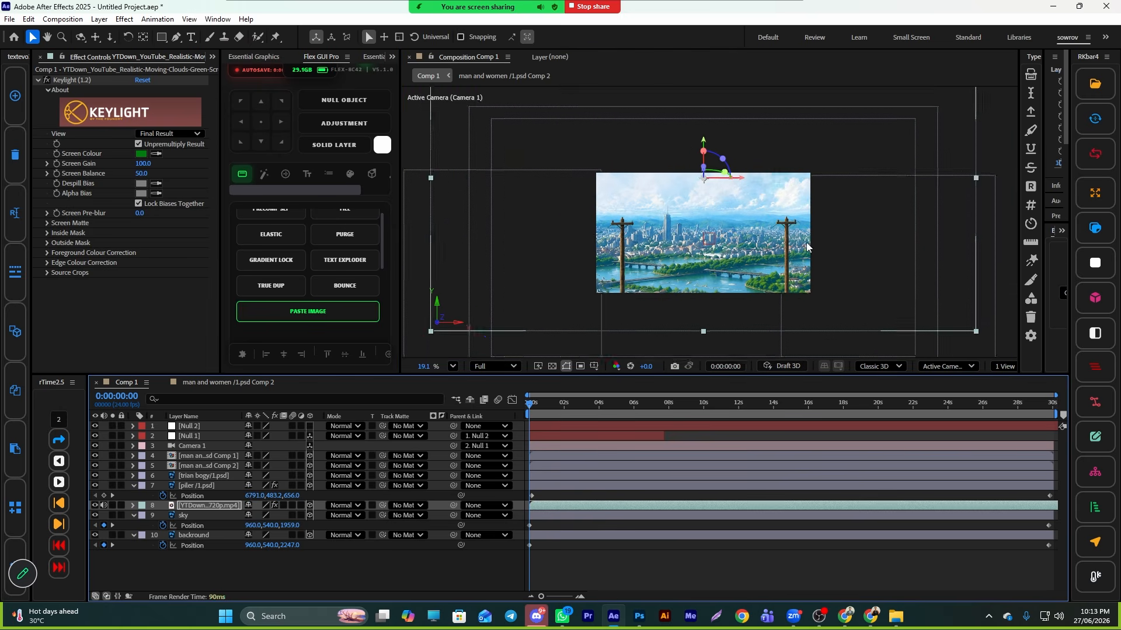
click(1005, 366)
click(1016, 399)
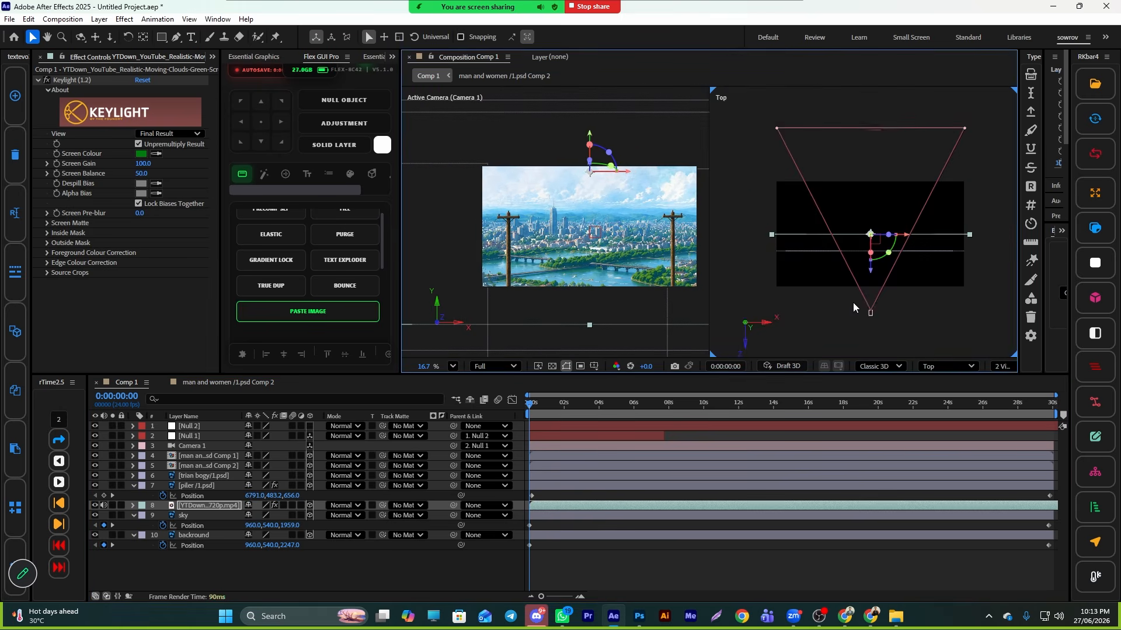
- Push the clouds video layer back in depth to about Z 2210 in the Top view
click(673, 535)
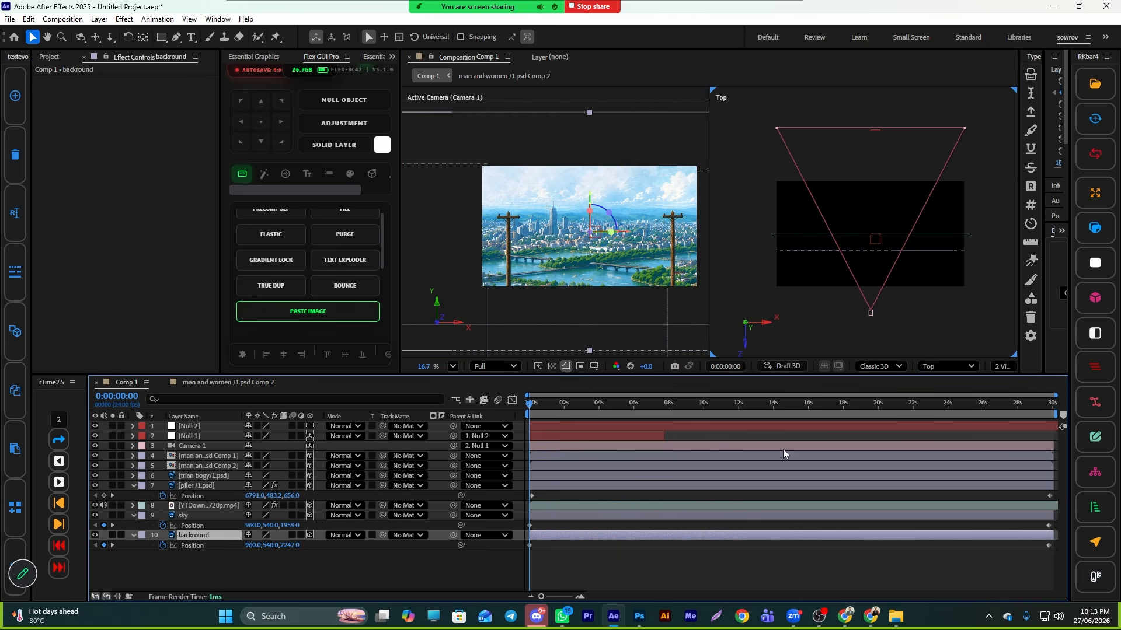
scroll(883, 255, down, 3)
drag(887, 169, 876, 220)
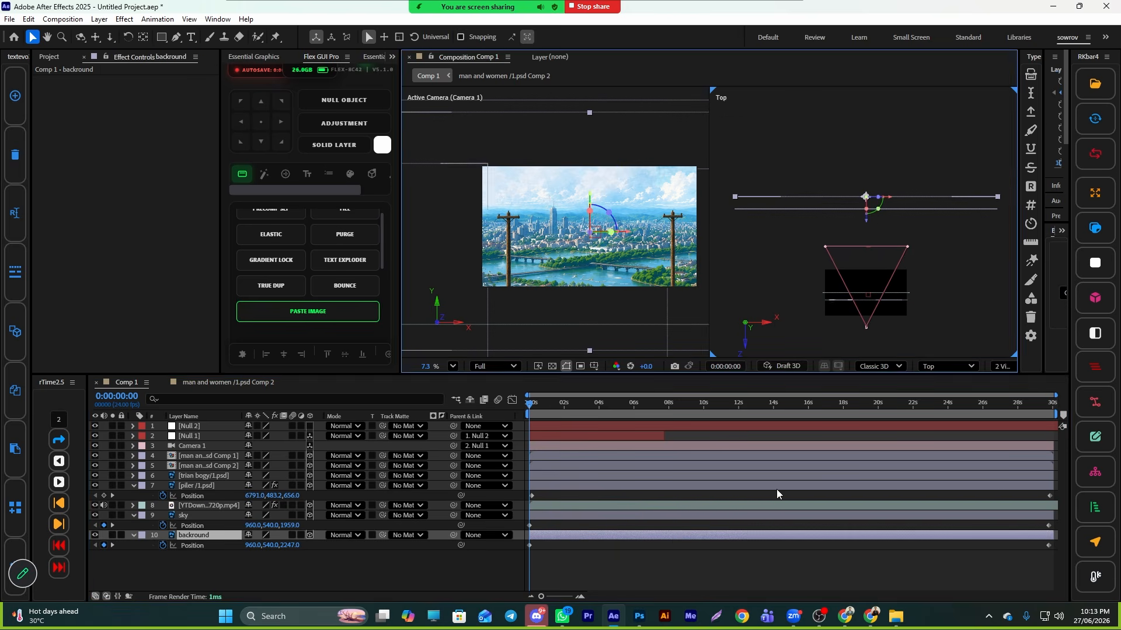
click(728, 505)
drag(867, 326, 843, 187)
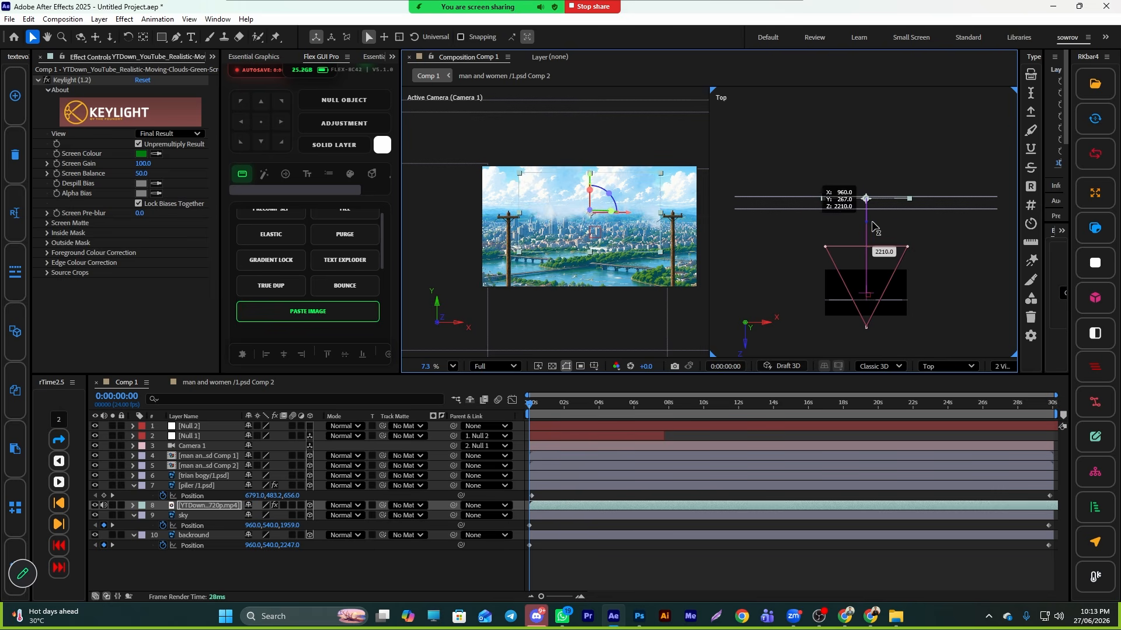
- Try to move the sky layer in the viewer, undoing the move
scroll(839, 183, up, 4)
drag(767, 248, 800, 190)
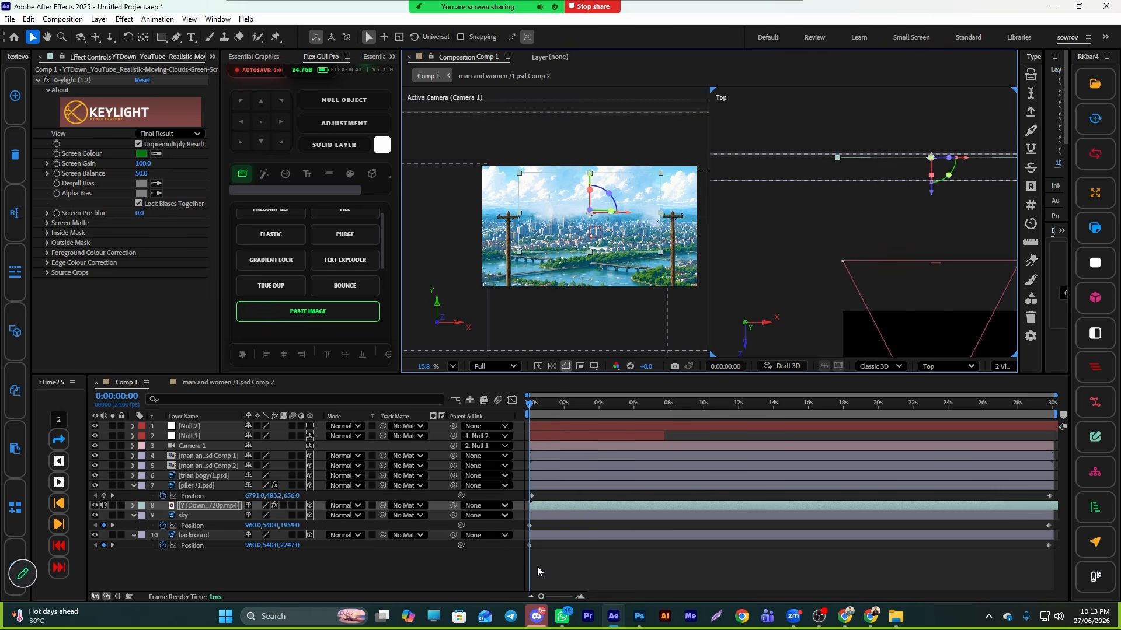
click(545, 515)
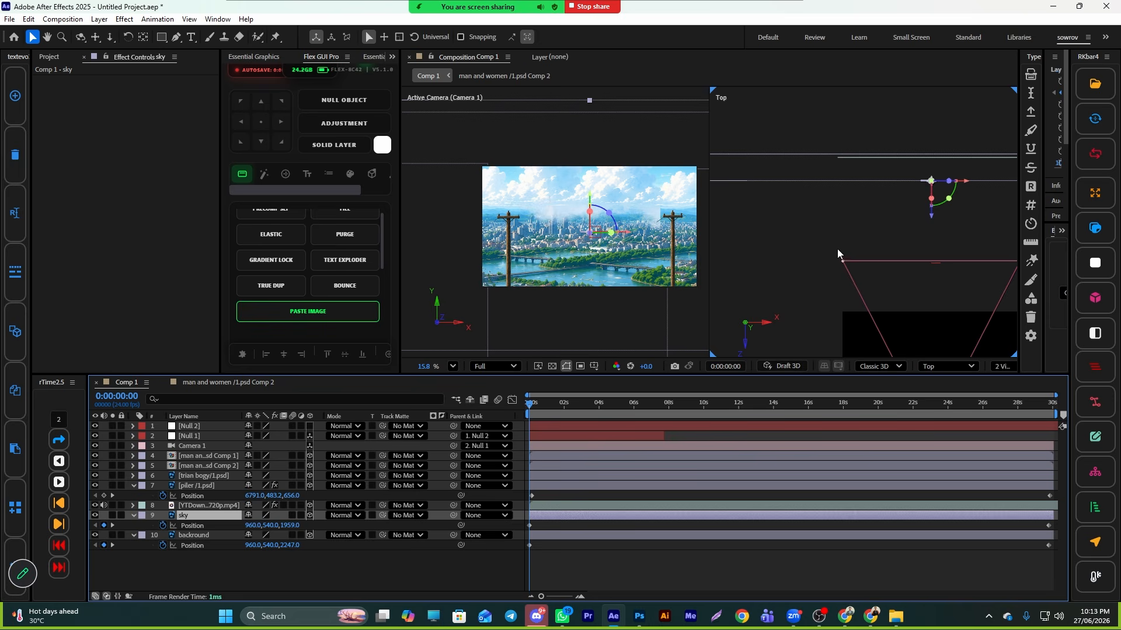
scroll(810, 221, down, 3)
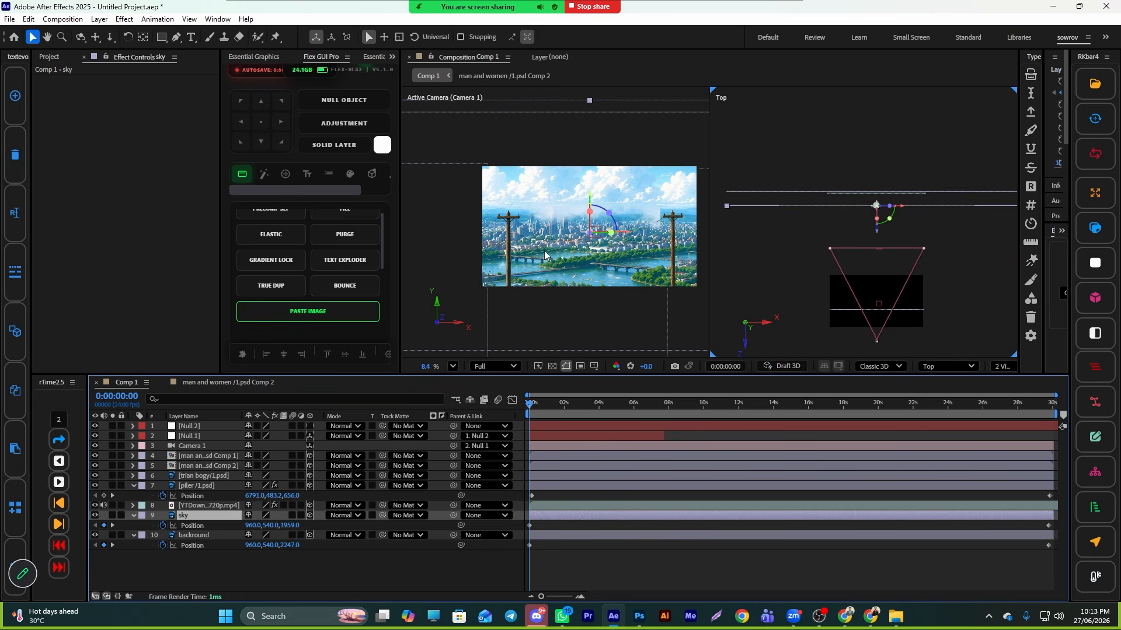
scroll(547, 255, down, 3)
drag(547, 255, 463, 202)
key(ctrl+z)
scroll(808, 272, up, 1)
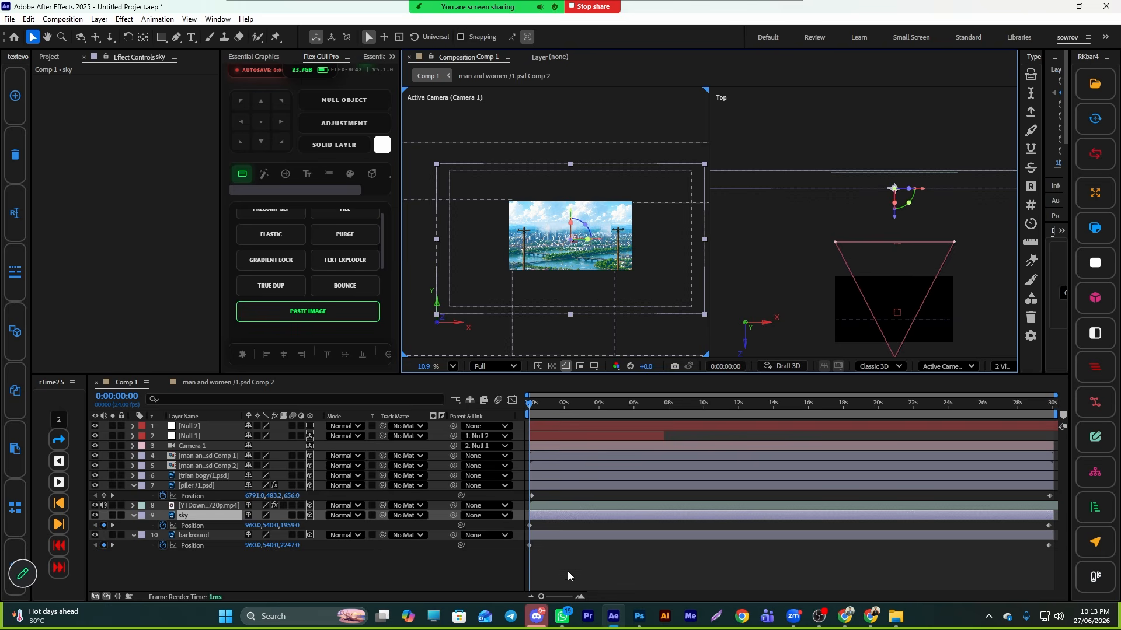
- Select the clouds video layer and preview the composition
click(572, 504)
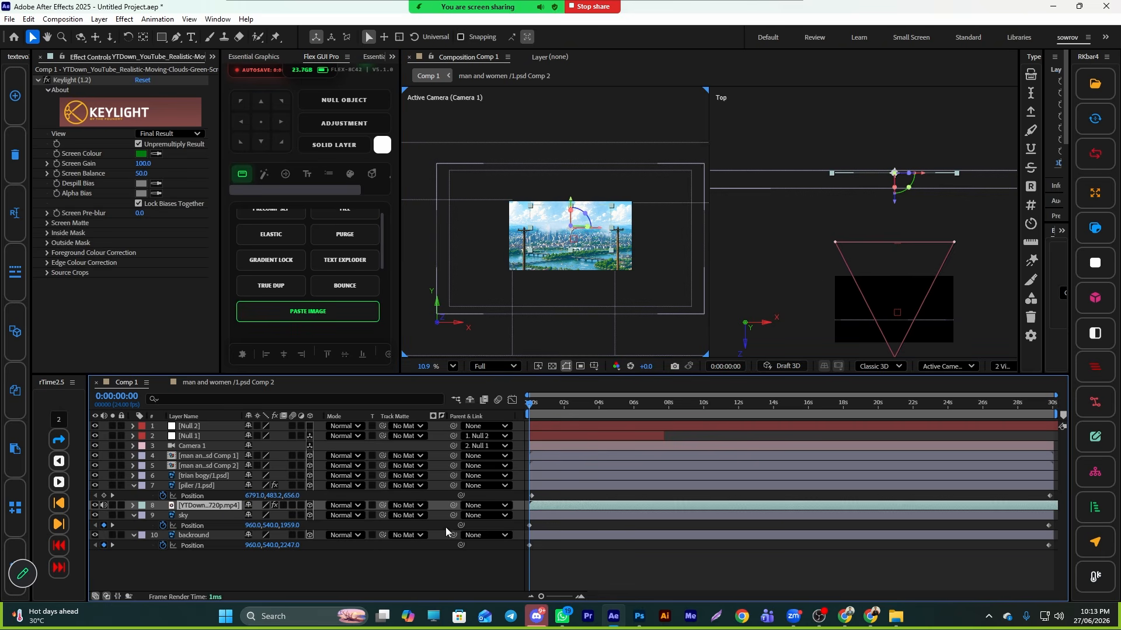
mouse_move(226, 507)
mouse_down()
mouse_move(224, 523)
mouse_move(223, 506)
mouse_up()
scroll(554, 247, up, 1)
scroll(552, 238, up, 2)
key(space)
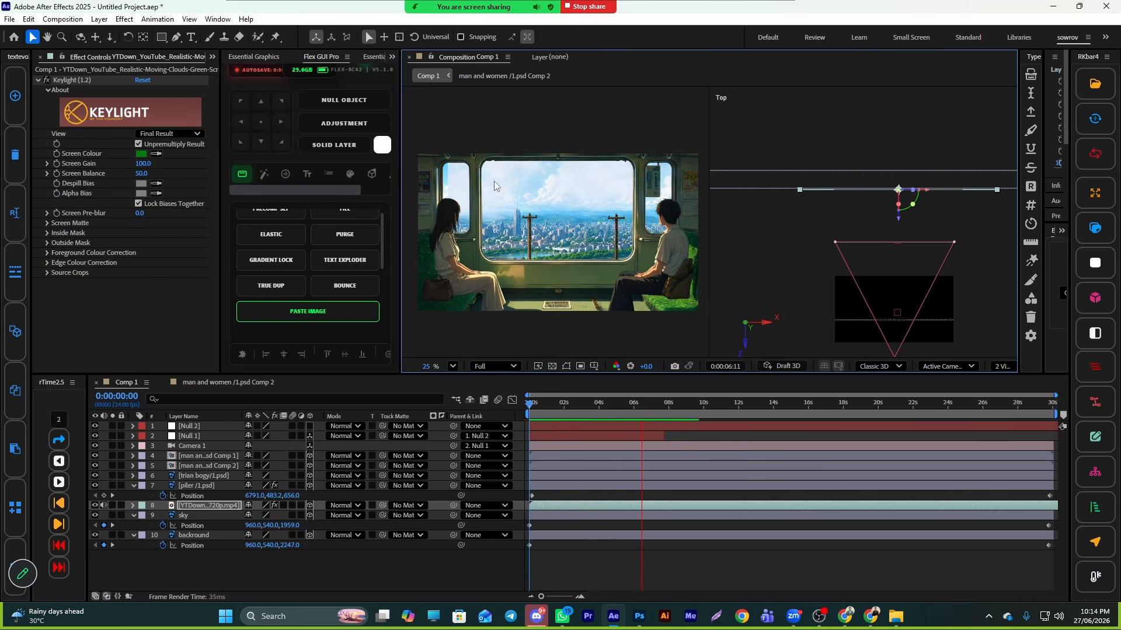
key(space)
- Scale the clouds video layer up to 314.2%
scroll(840, 201, up, 1)
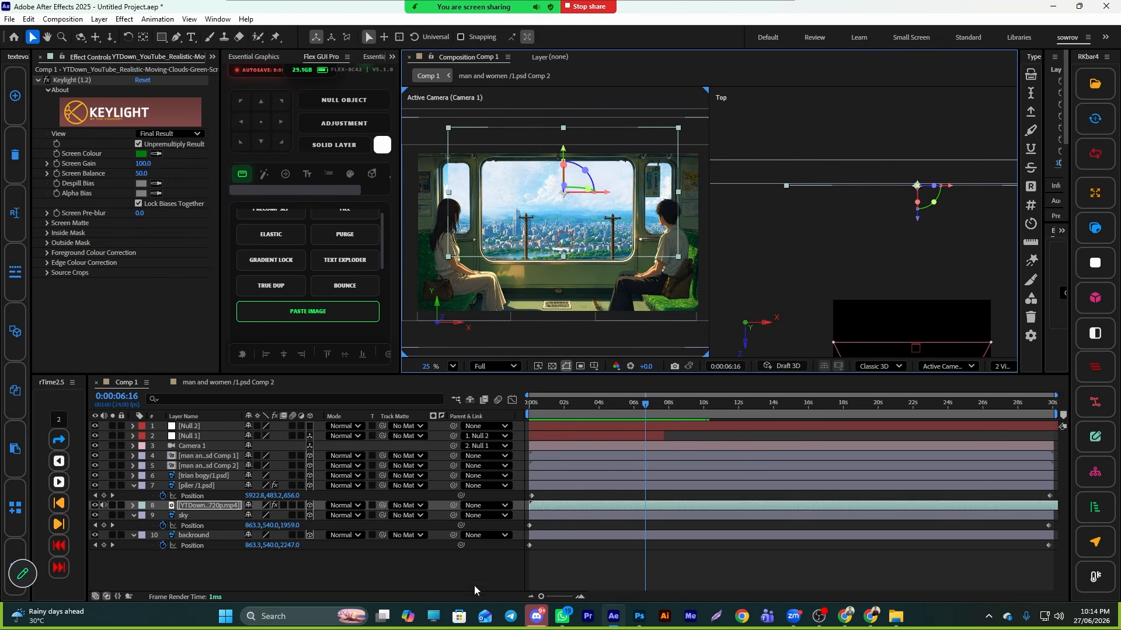
key(s)
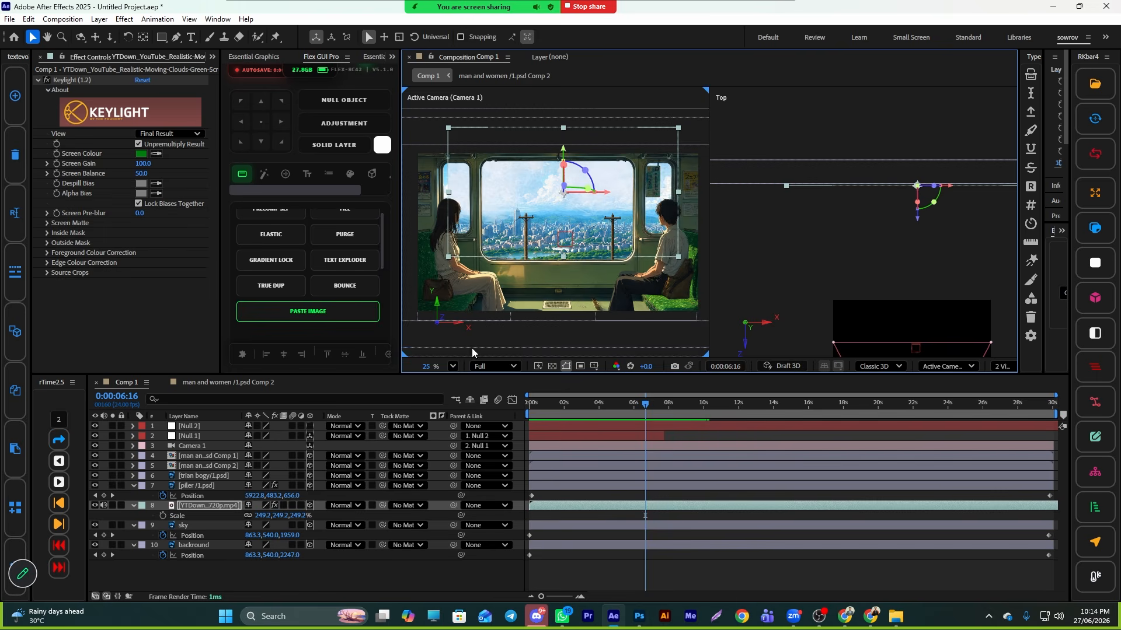
scroll(514, 325, down, 2)
drag(260, 515, 298, 516)
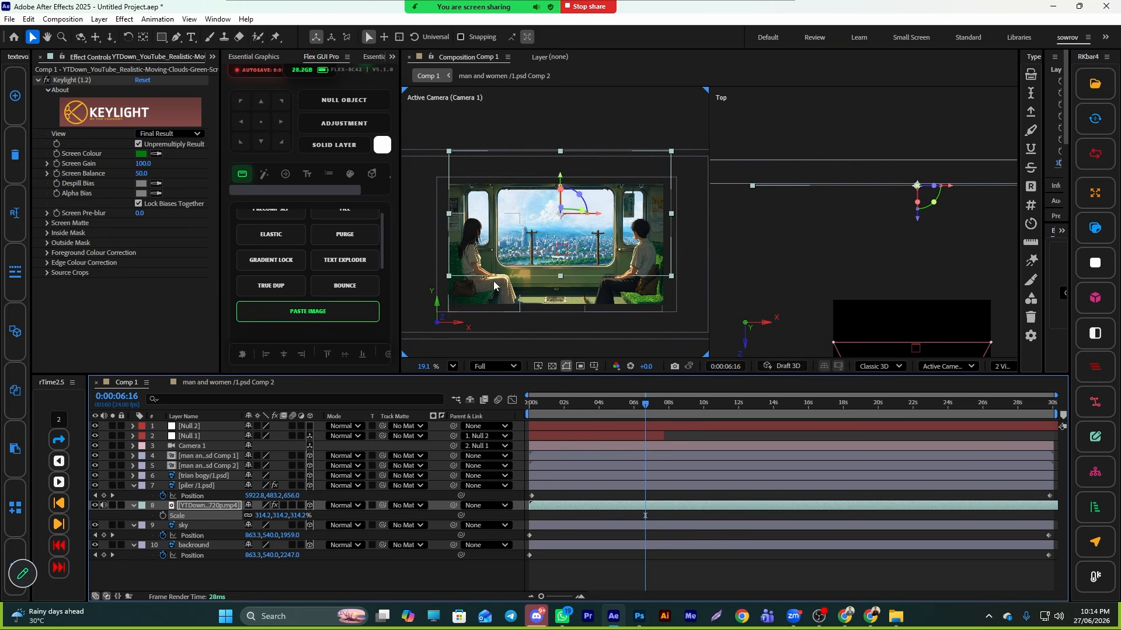
- Nudge the clouds video layer slightly upward and preview the animation
scroll(571, 217, up, 1)
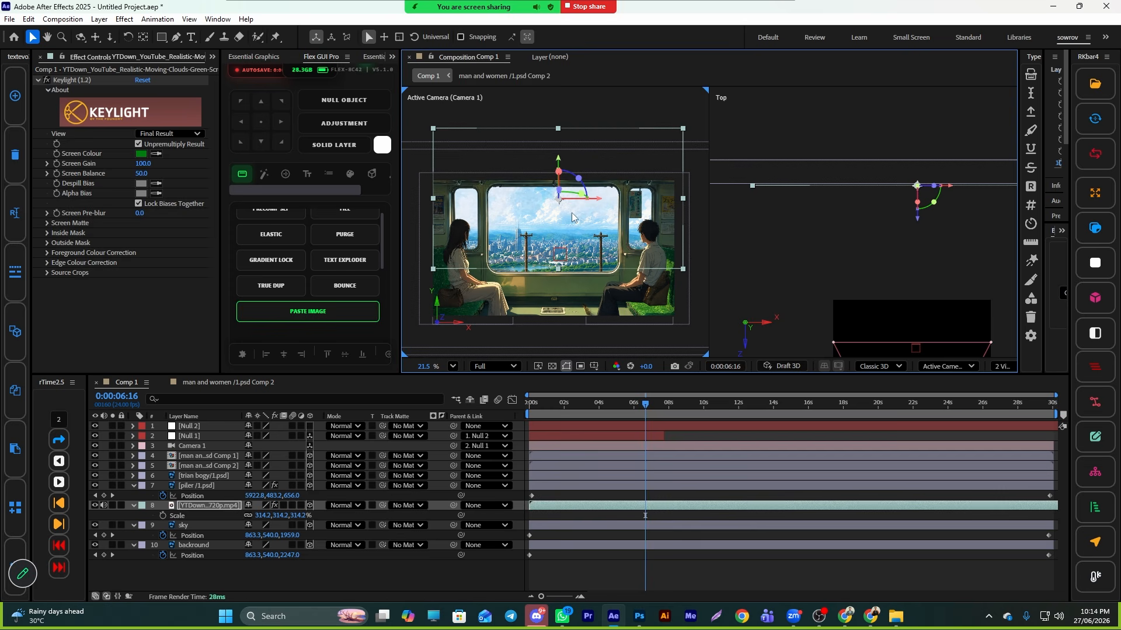
drag(534, 229, 535, 224)
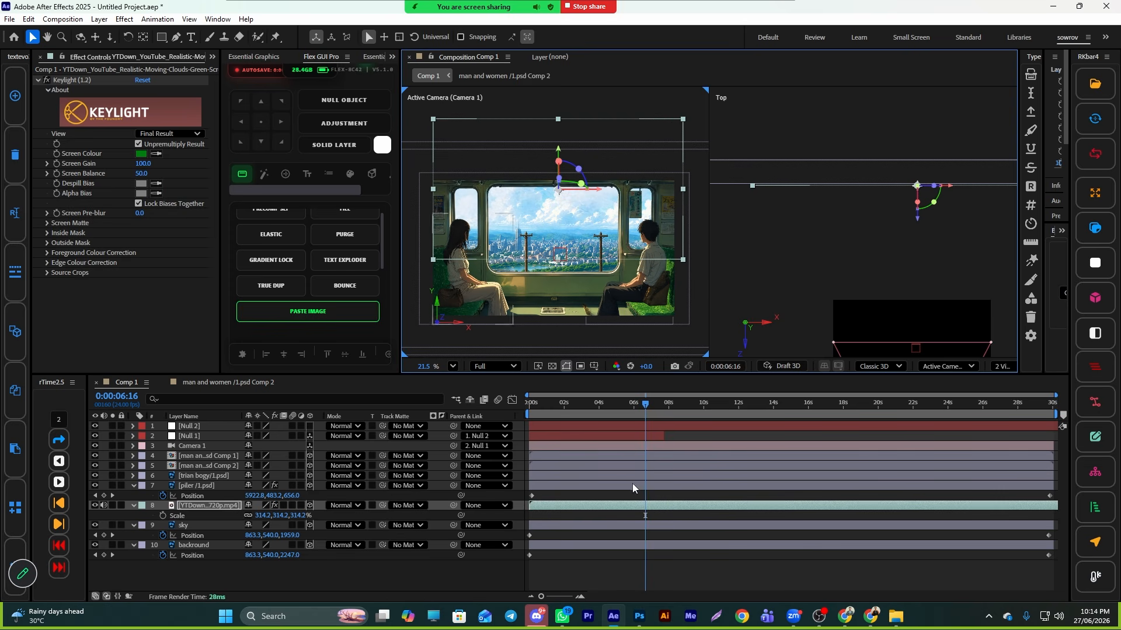
key(space)
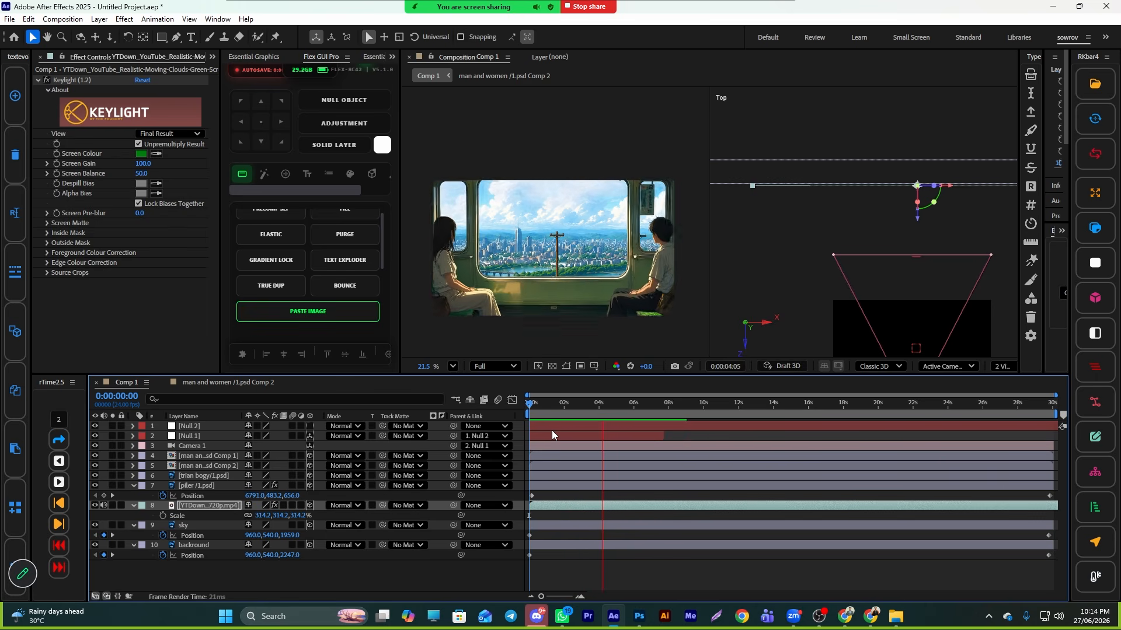
- Delete the clouds video layer
click(660, 506)
key(Delete)
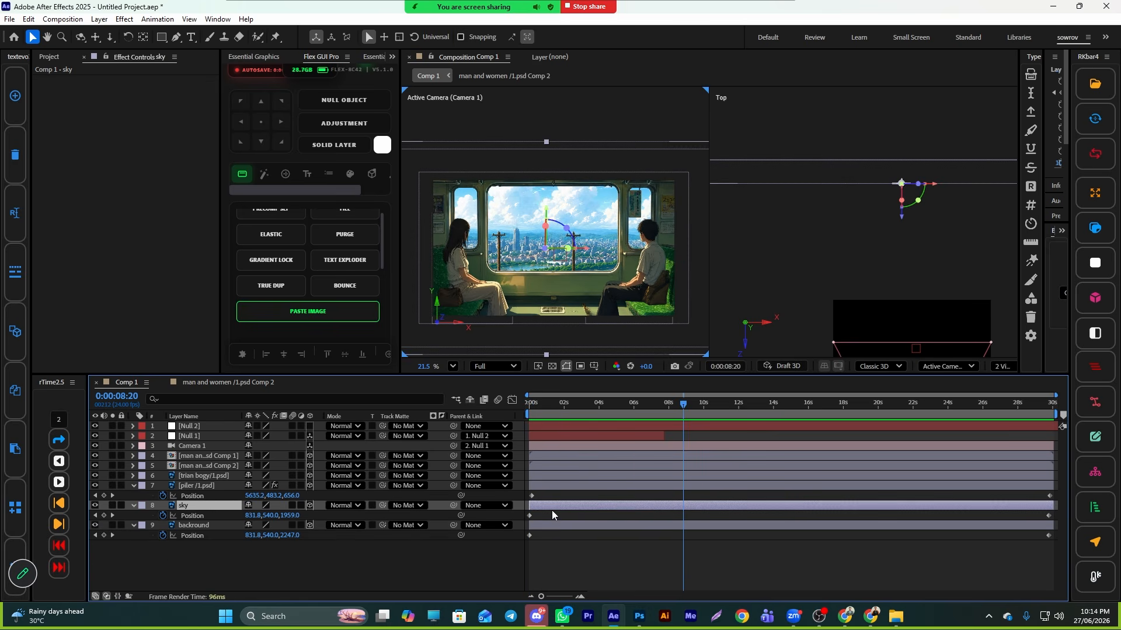
- Move the sky layer's last Position keyframe to about 0:00:08:20
drag(552, 510, 528, 515)
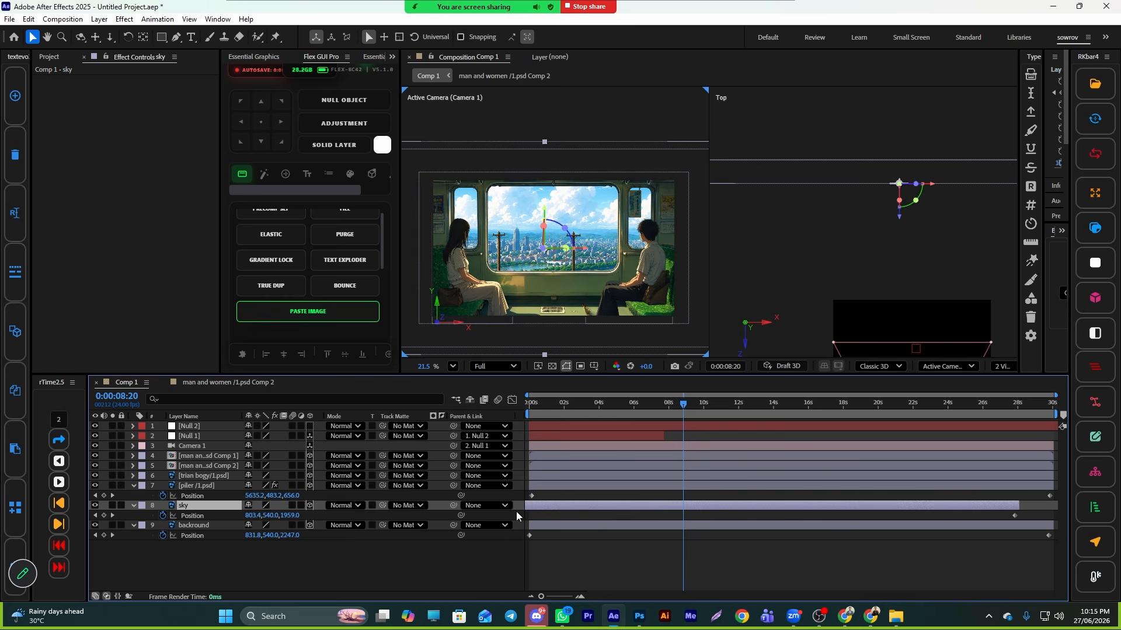
key(ctrl+z)
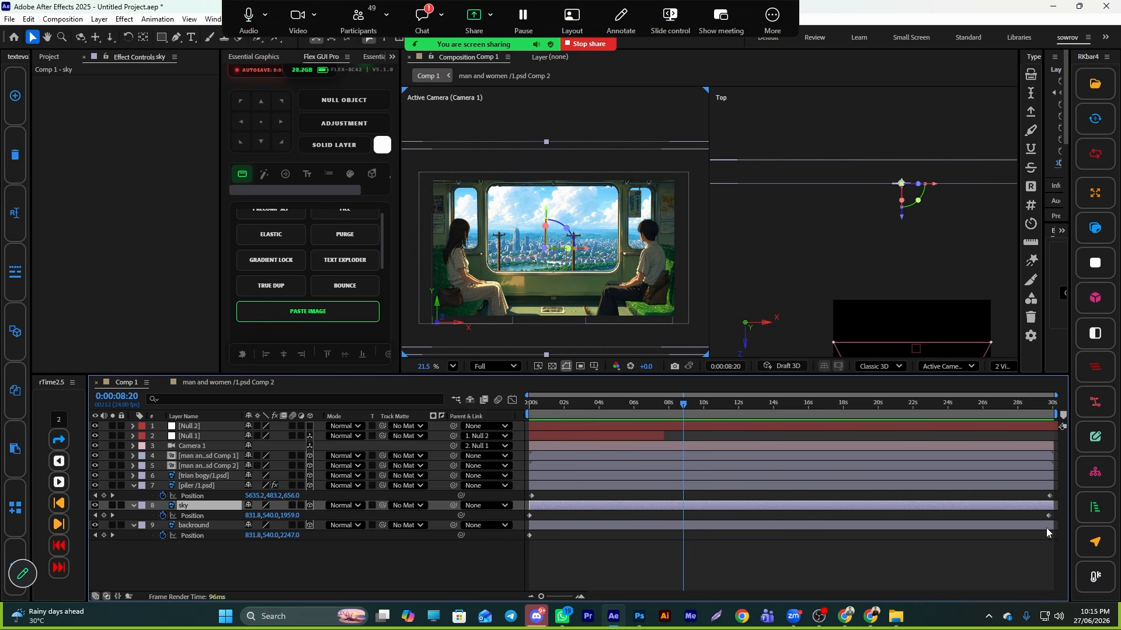
drag(1049, 516, 684, 534)
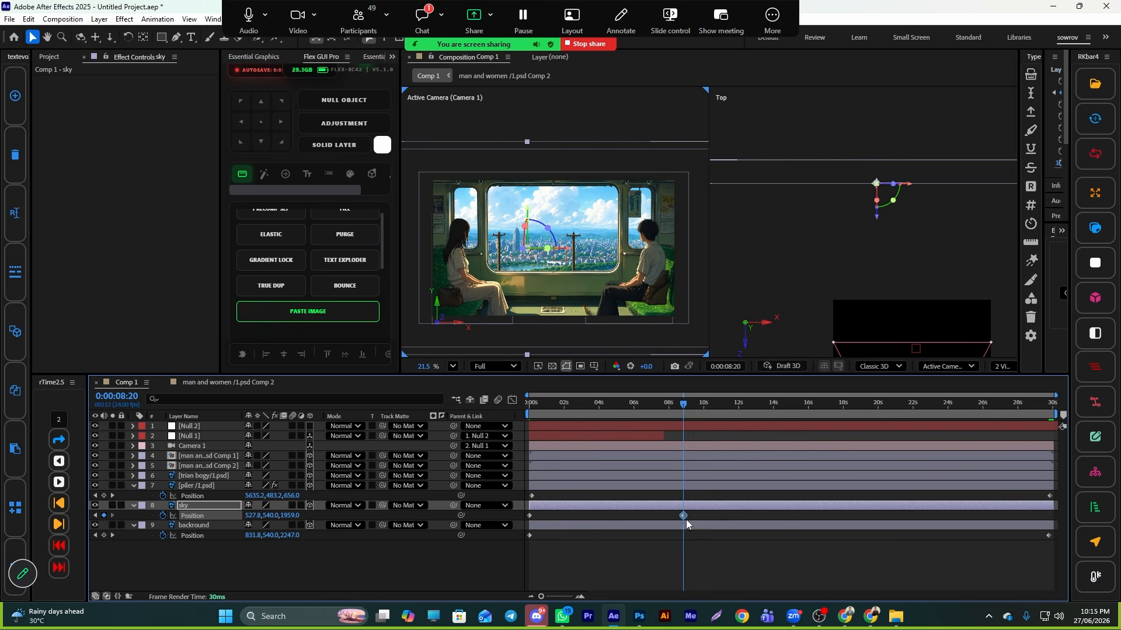
- Apply the CC RepeTile effect to the sky layer
key(ctrl+space)
text(re)
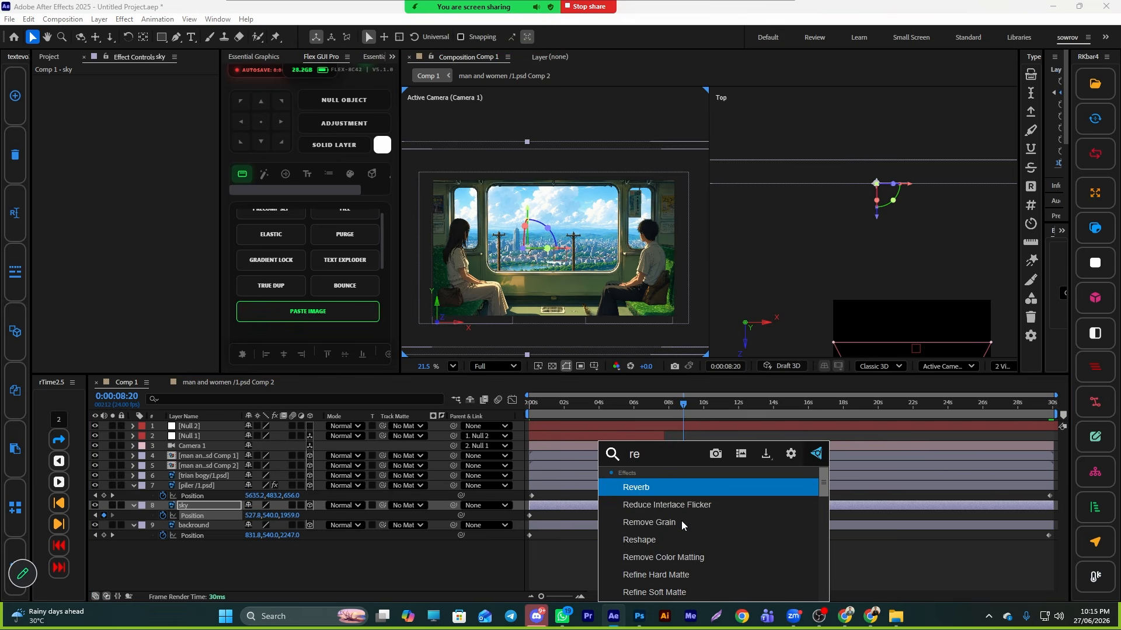
key(BackSpace)
key(BackSpace)
text(cc re)
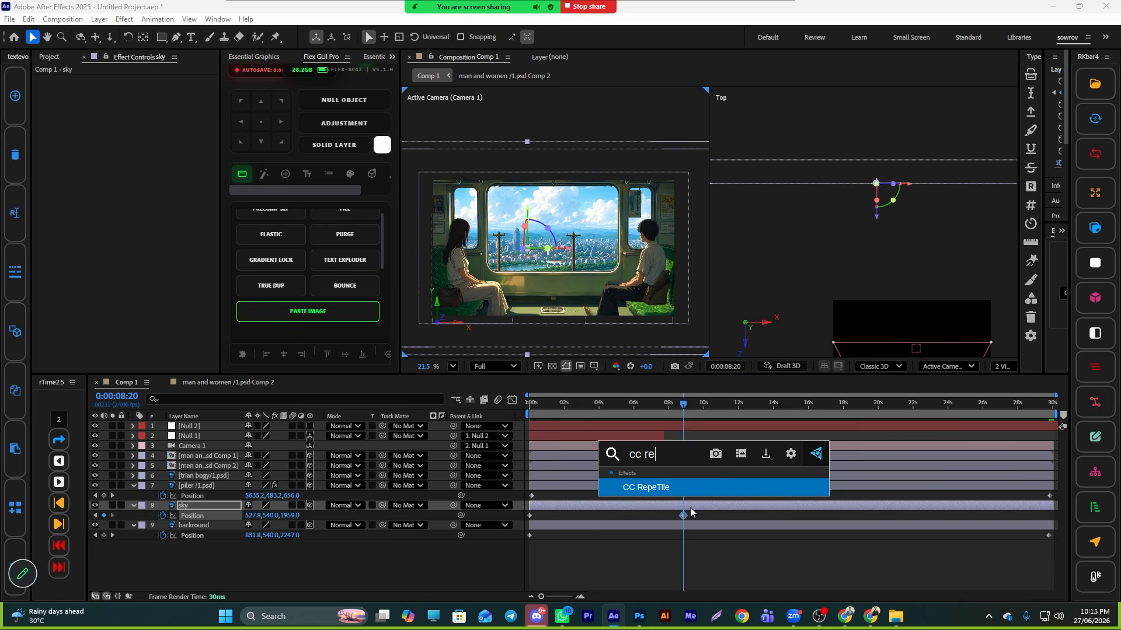
click(669, 494)
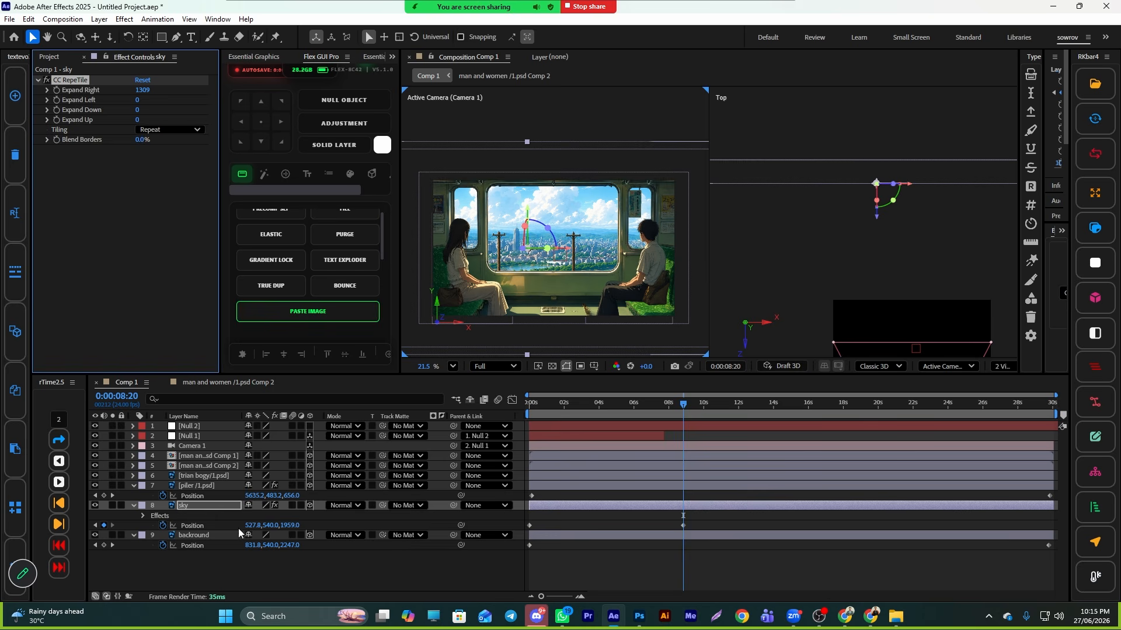
- Set the sky layer's last Position keyframe X value to about 22.8
drag(249, 525, 3, 537)
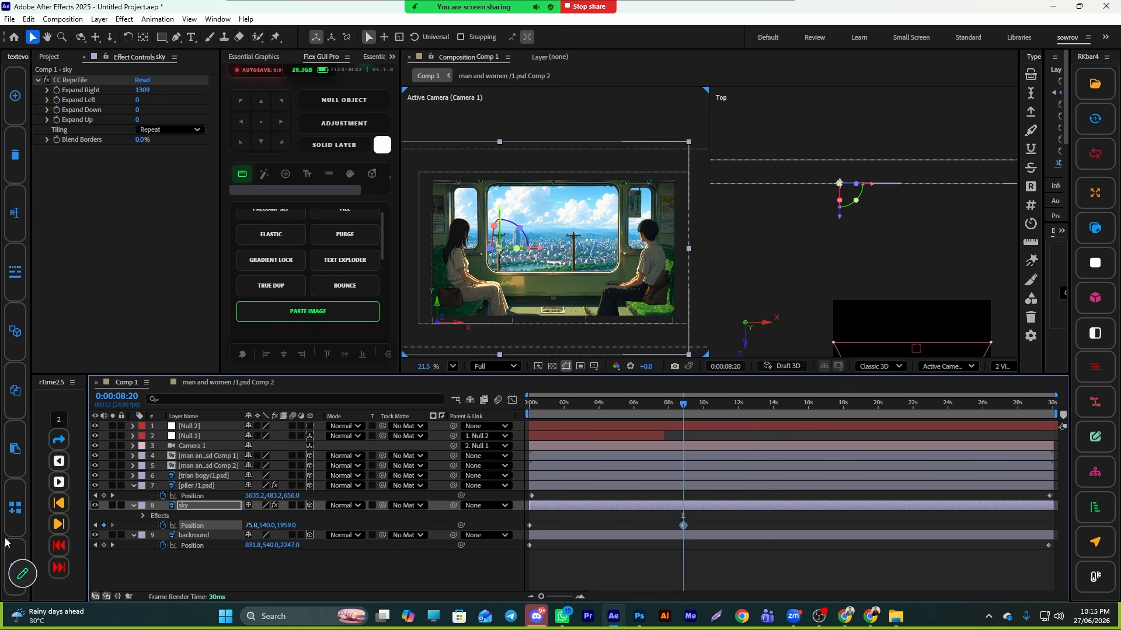
drag(252, 527, 220, 528)
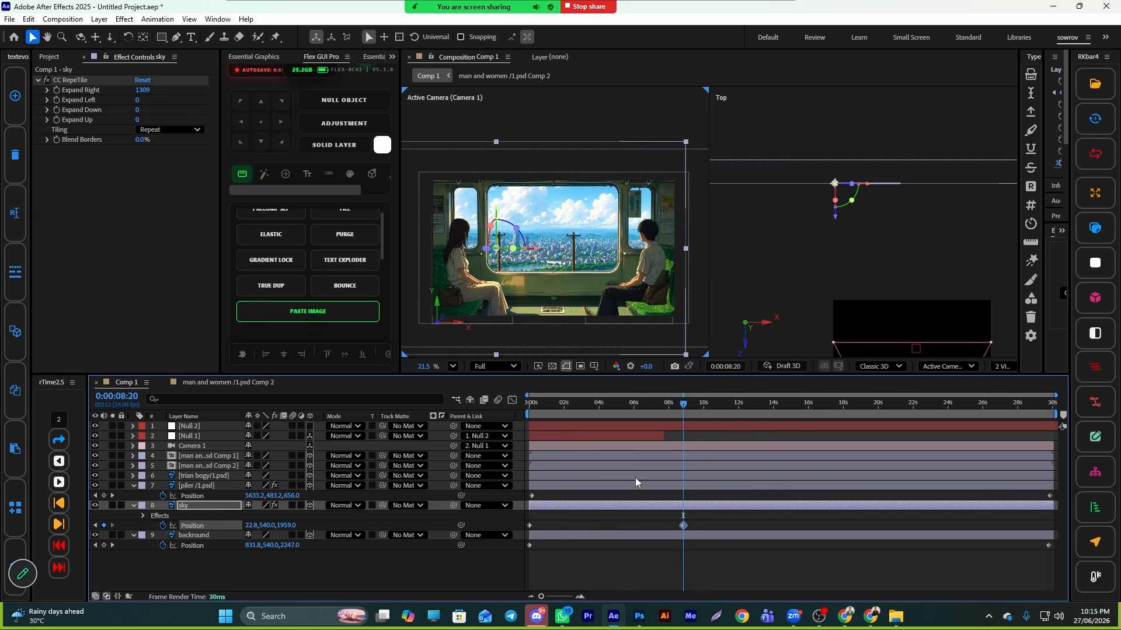
- Move the sky layer's last Position keyframe to the end of the timeline and preview the animation from the start
drag(681, 404, 517, 415)
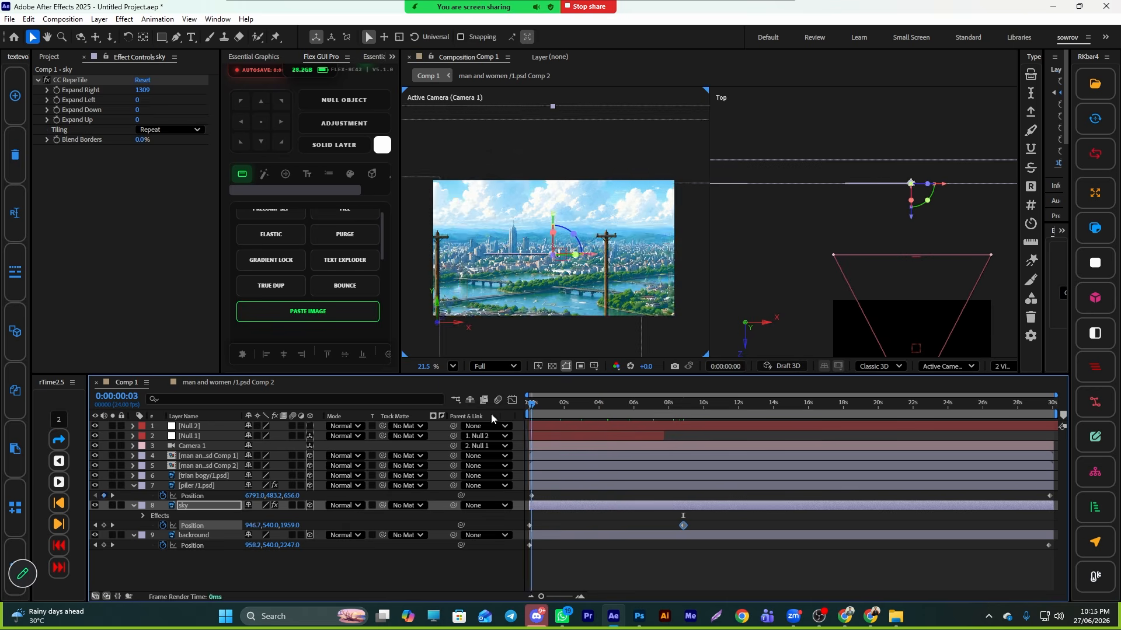
key(space)
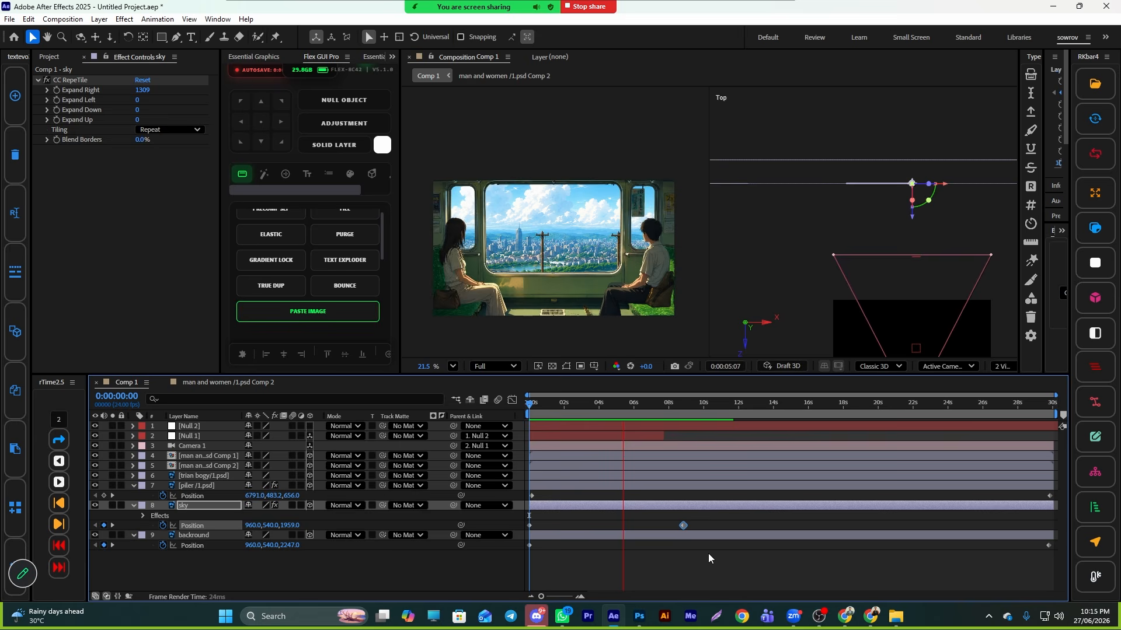
key(space)
drag(878, 546, 1049, 540)
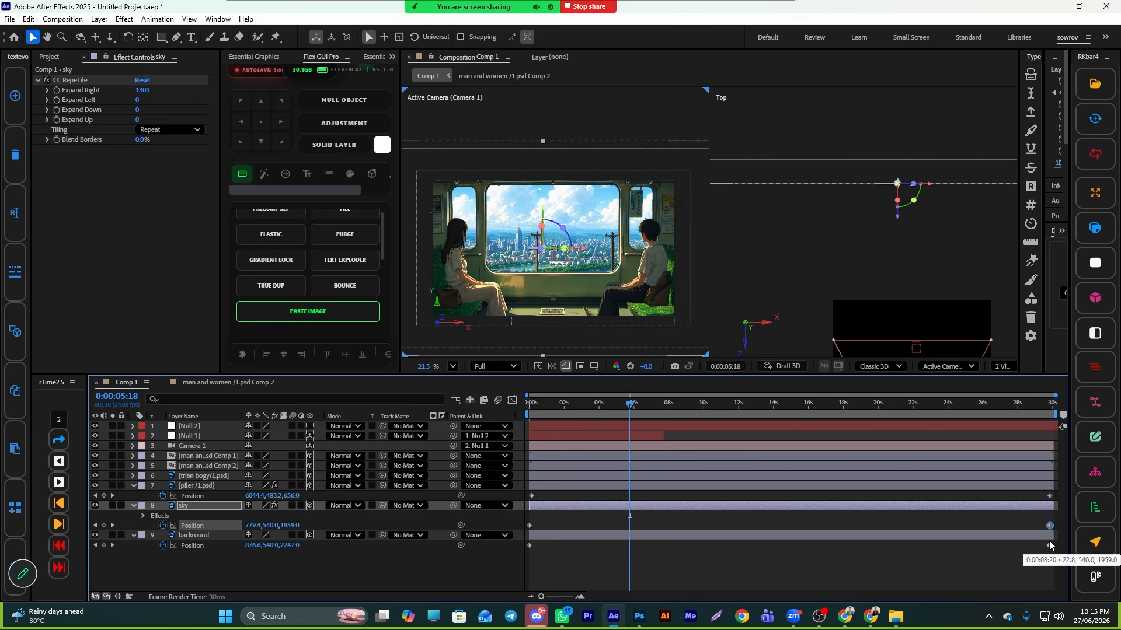
drag(631, 404, 357, 481)
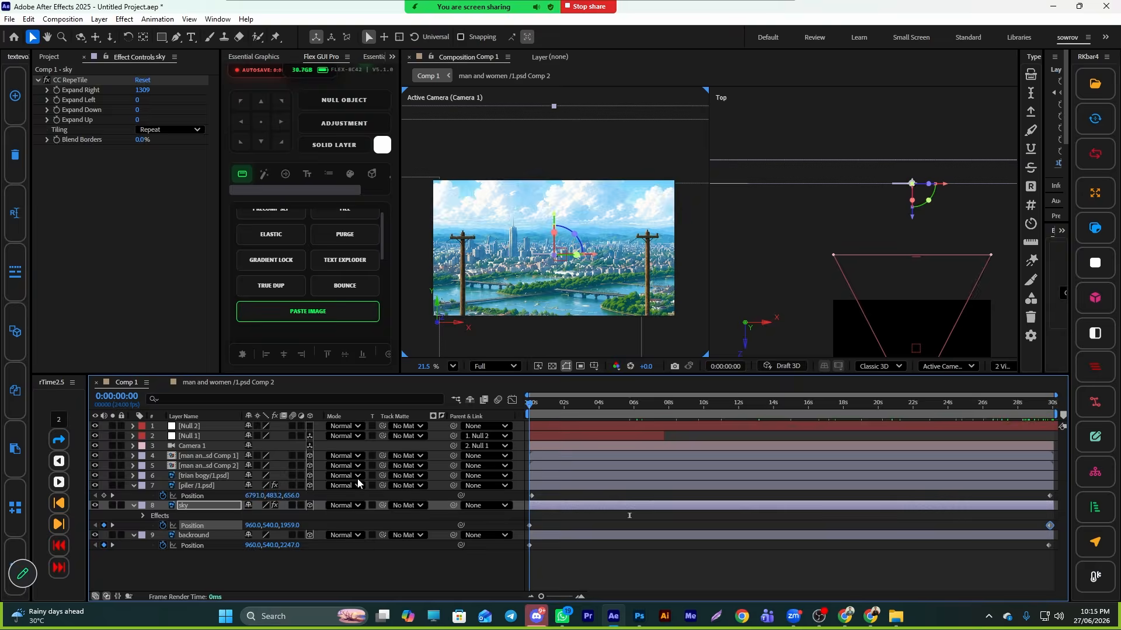
key(space)
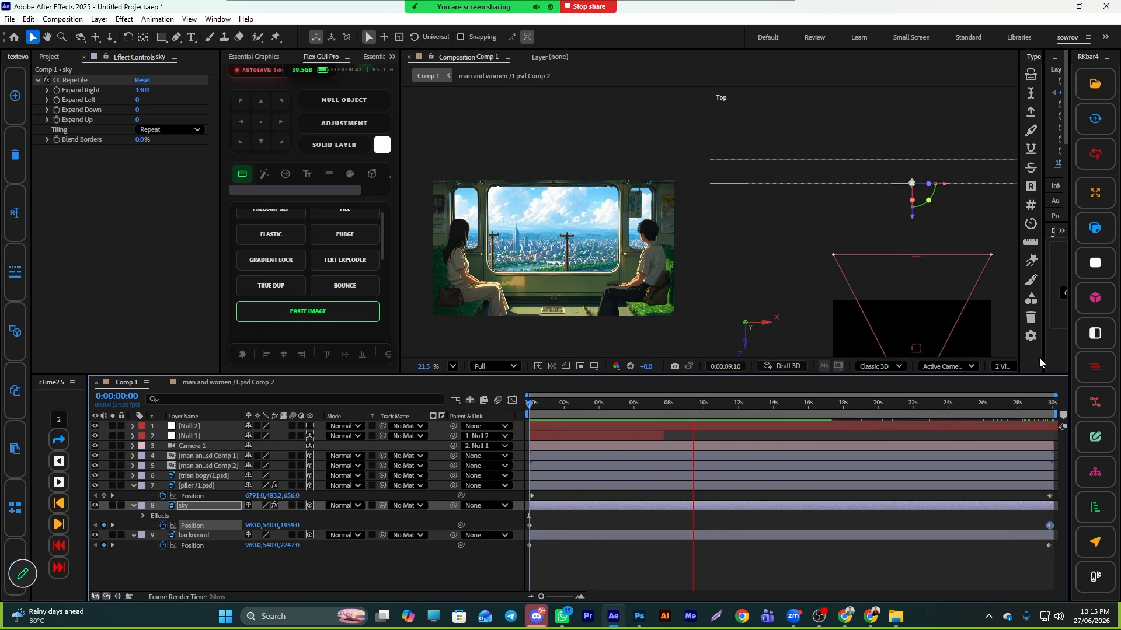
- Switch the composition viewer to a single-view layout
click(1004, 366)
click(1010, 384)
scroll(765, 225, up, 3)
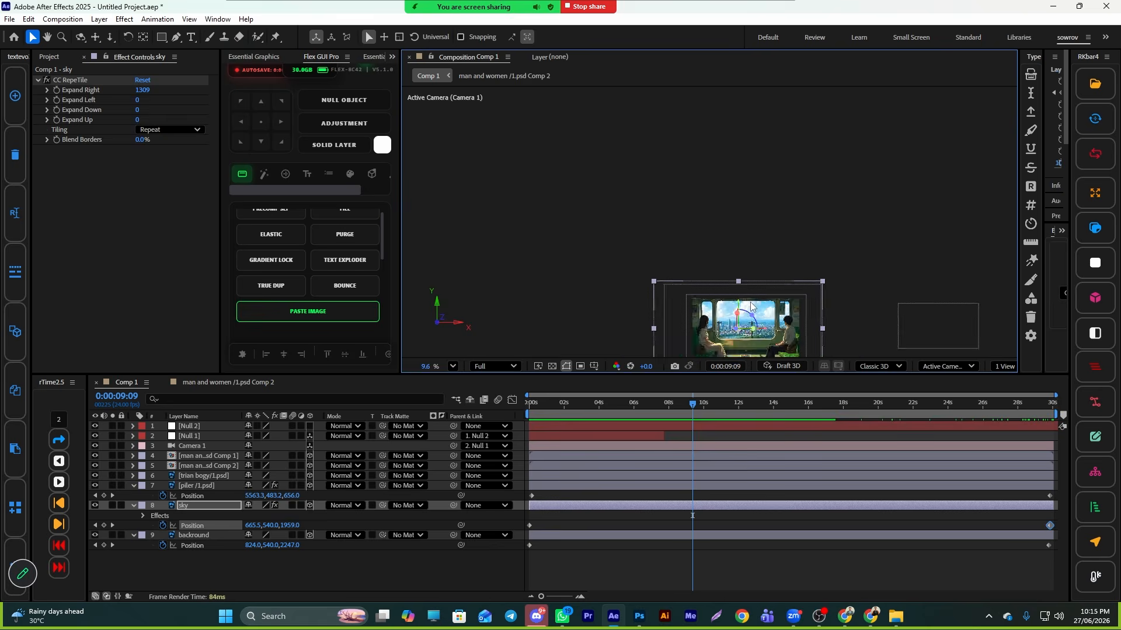
scroll(765, 225, down, 3)
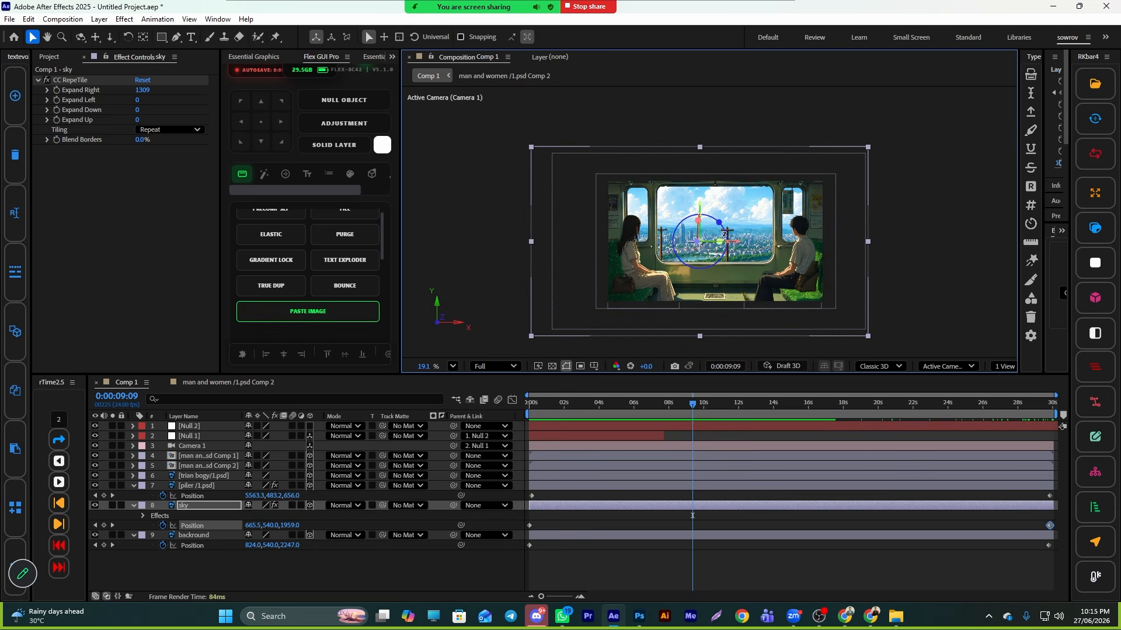
click(743, 565)
- Switch to the browser and search YouTube for bird green screen footage
click(870, 617)
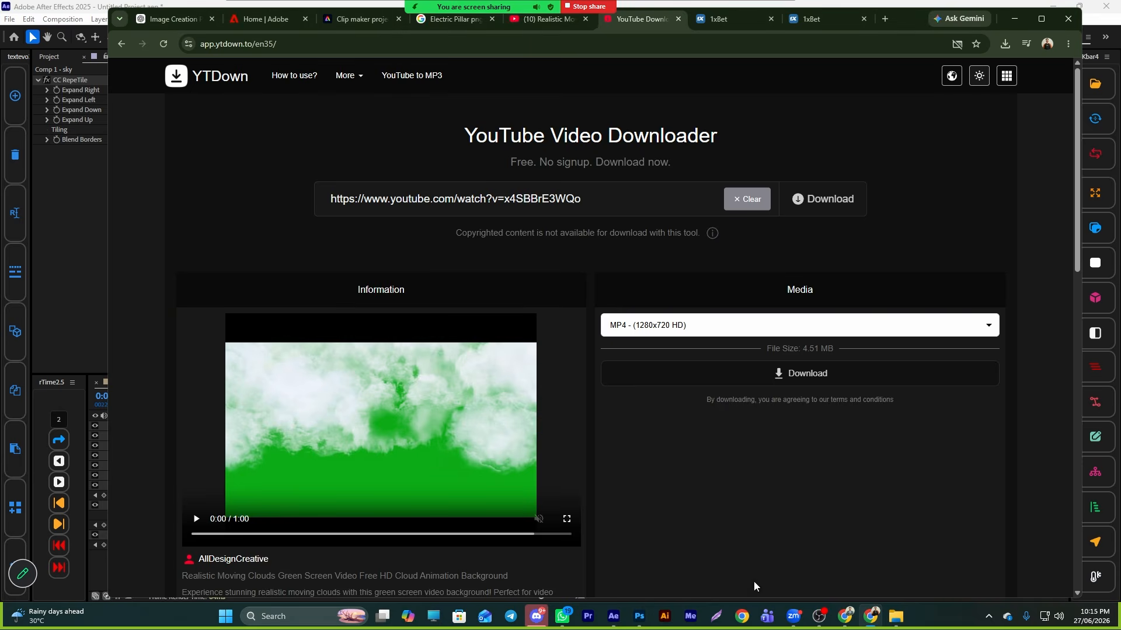
click(522, 23)
drag(506, 76, 334, 45)
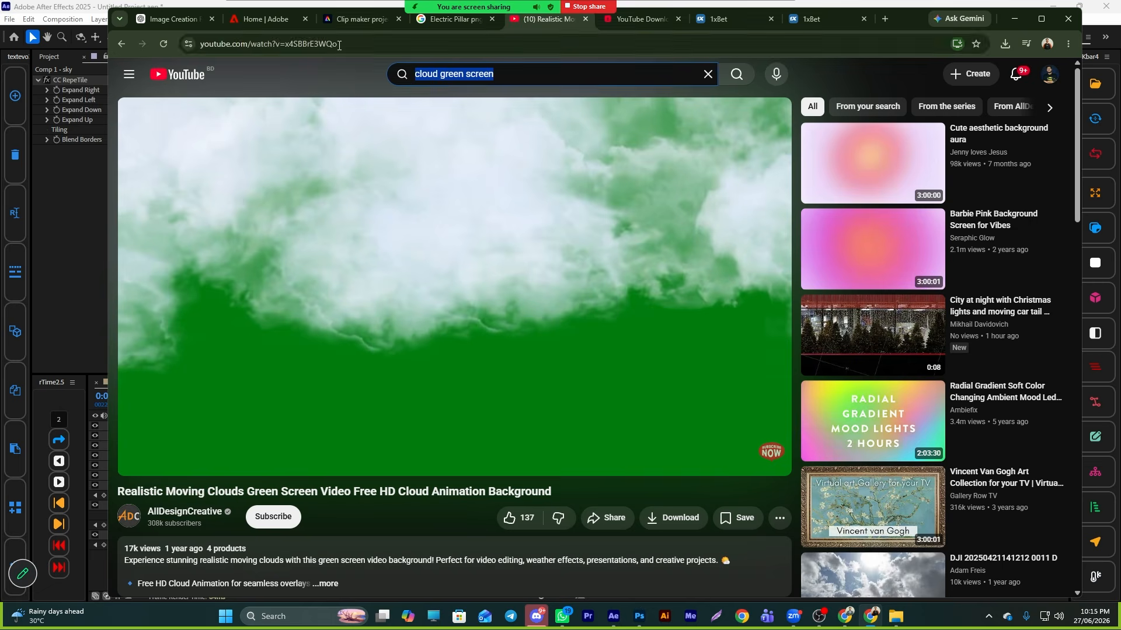
text(bird)
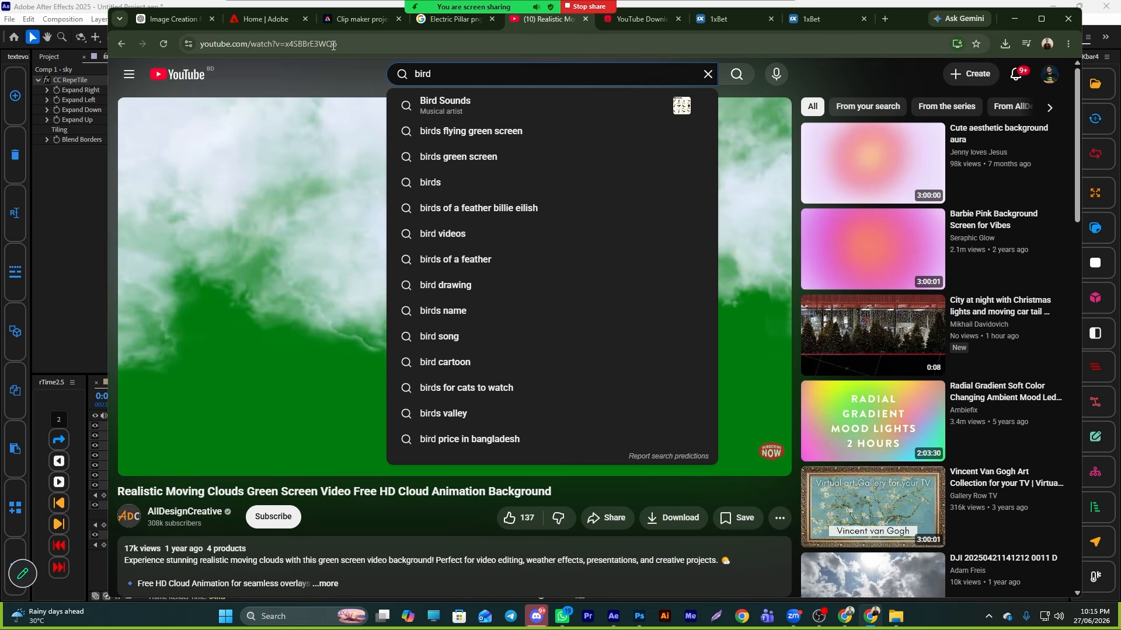
text( gree)
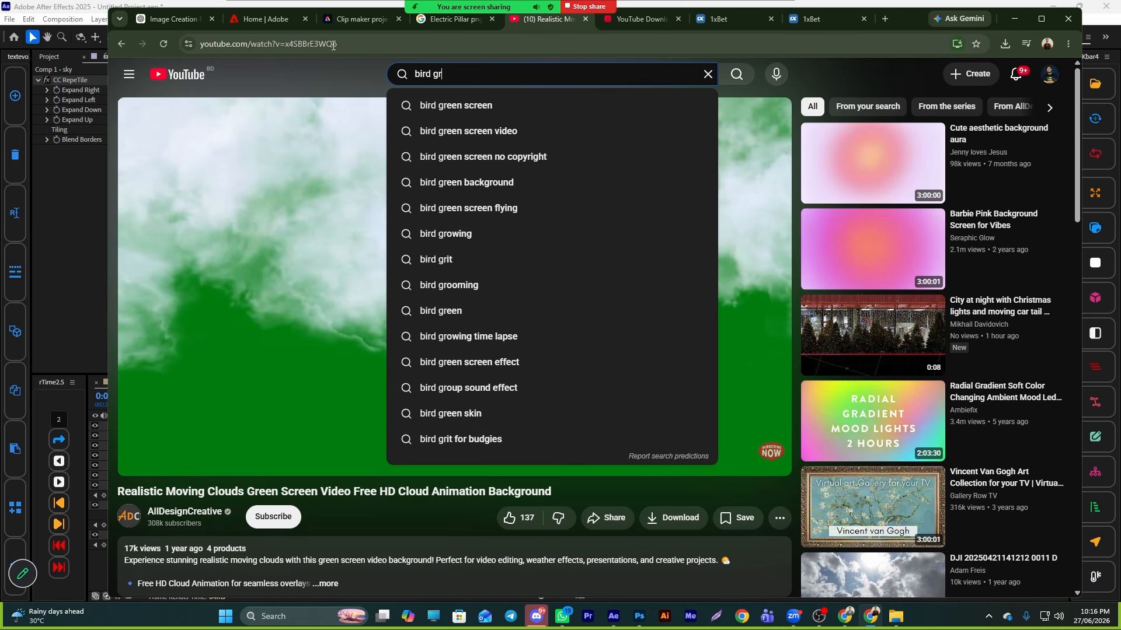
click(447, 105)
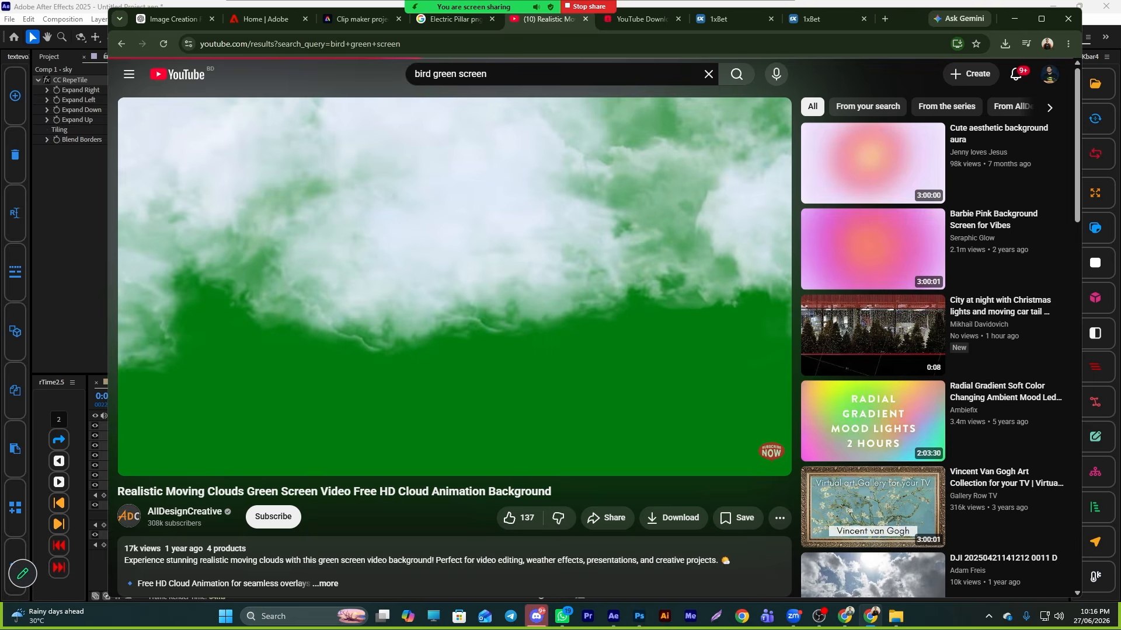
- Browse the results and bring the Bird Flying green screen footage into the composition as a new layer
scroll(435, 372, down, 4)
scroll(435, 372, down, 5)
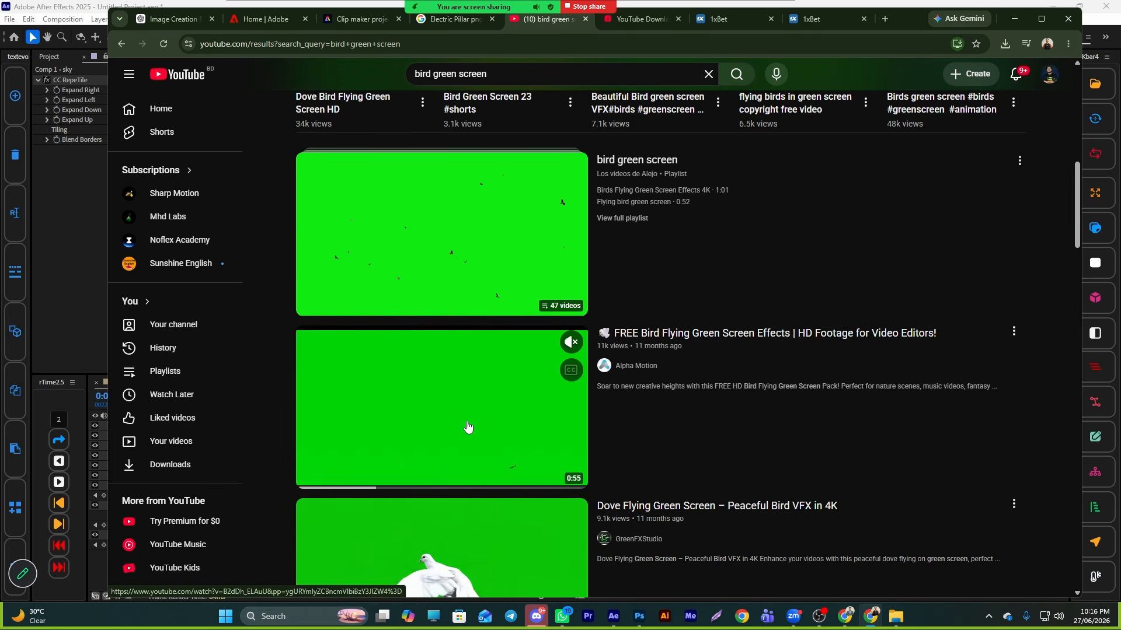
drag(422, 454, 421, 456)
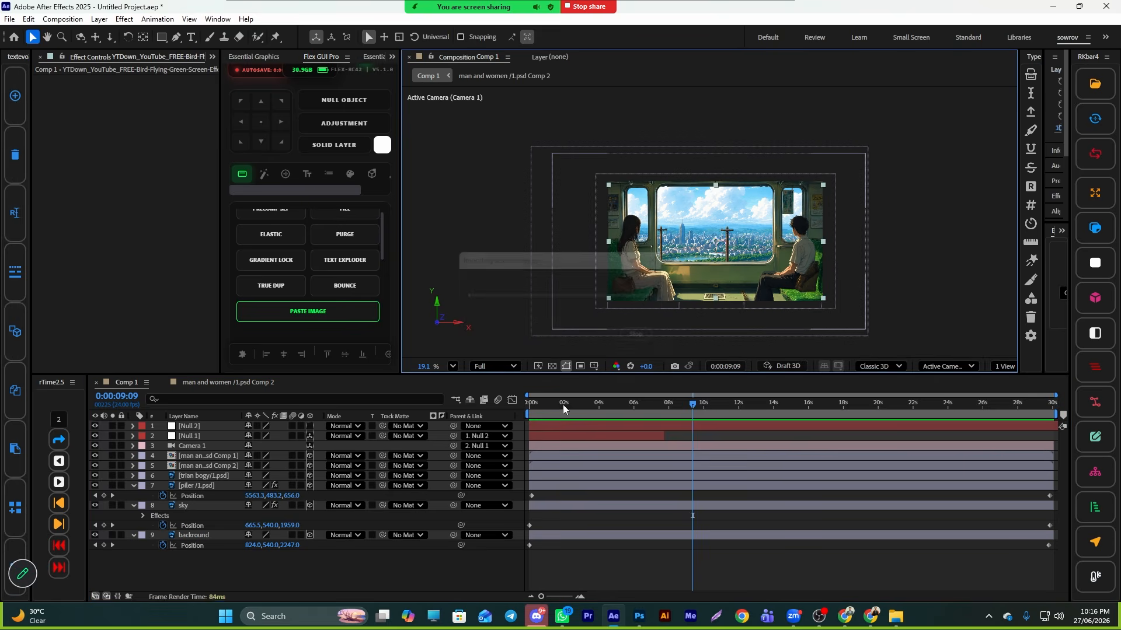
- Apply Keylight (1.2) to the bird footage and pick its green background as the screen colour
key(ctrl+space)
text(key)
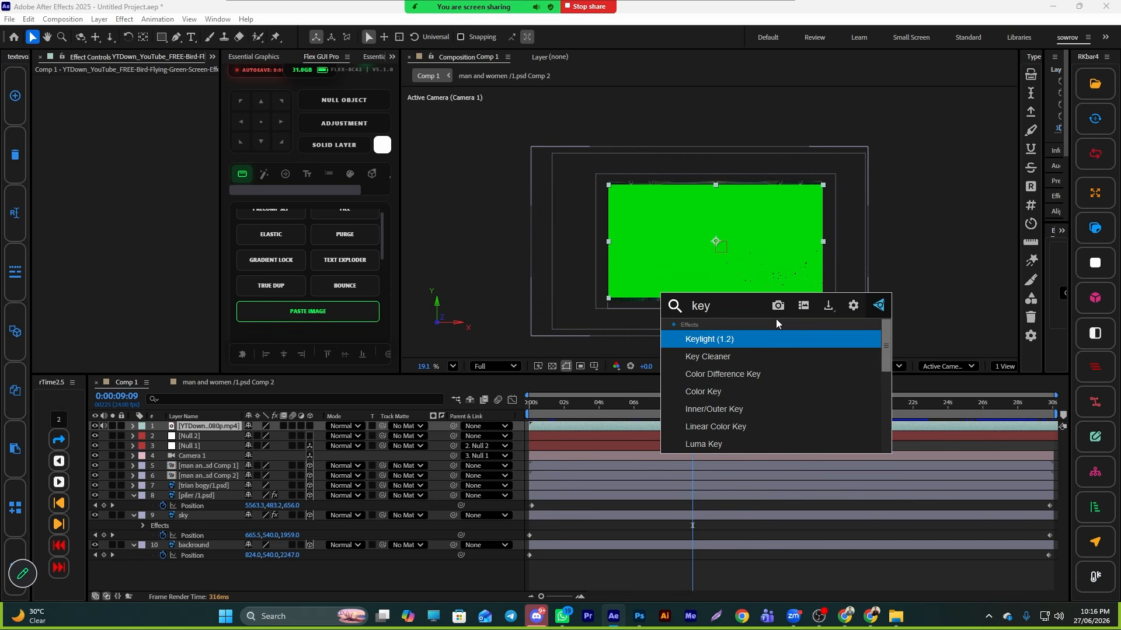
click(730, 342)
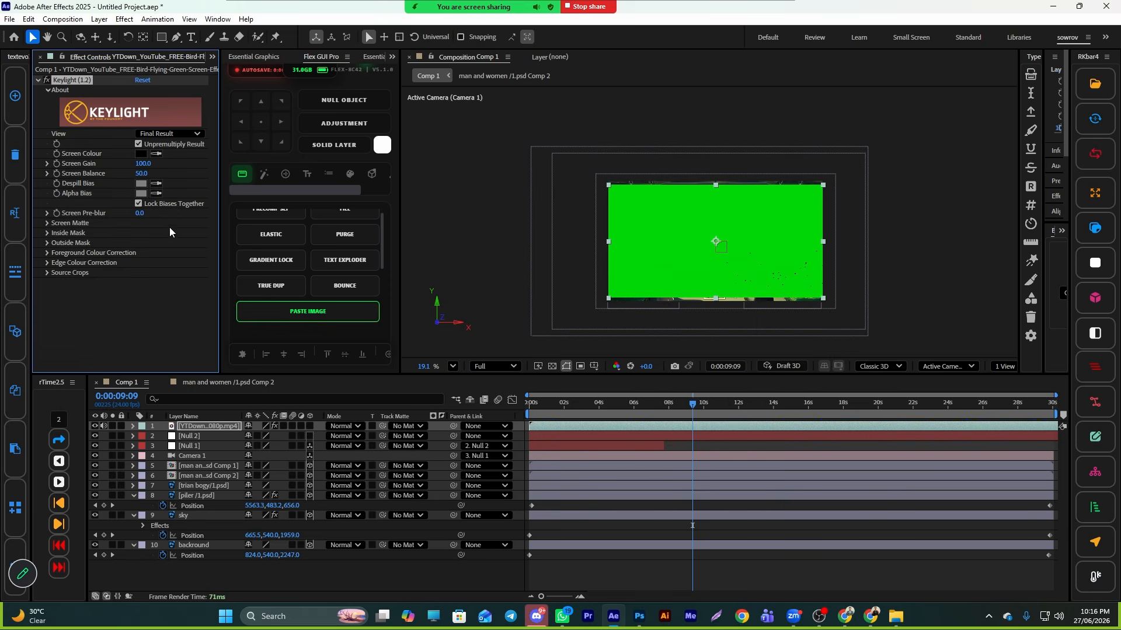
click(651, 190)
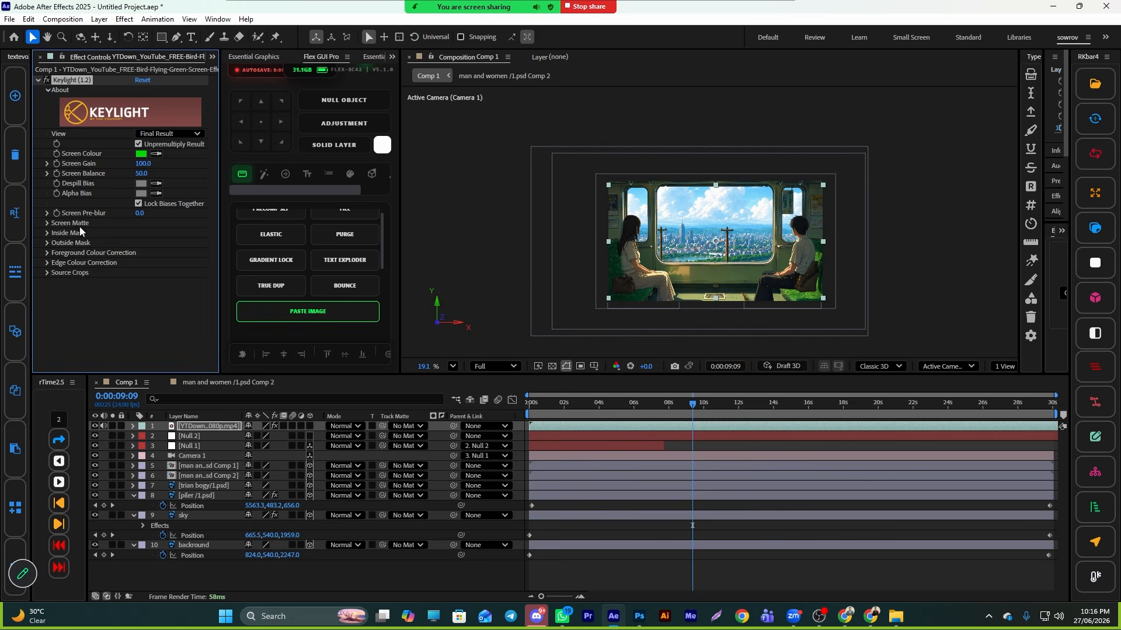
- Enable 3D on the bird layer and switch the viewer to a two-view layout
click(309, 426)
click(1005, 366)
click(1018, 399)
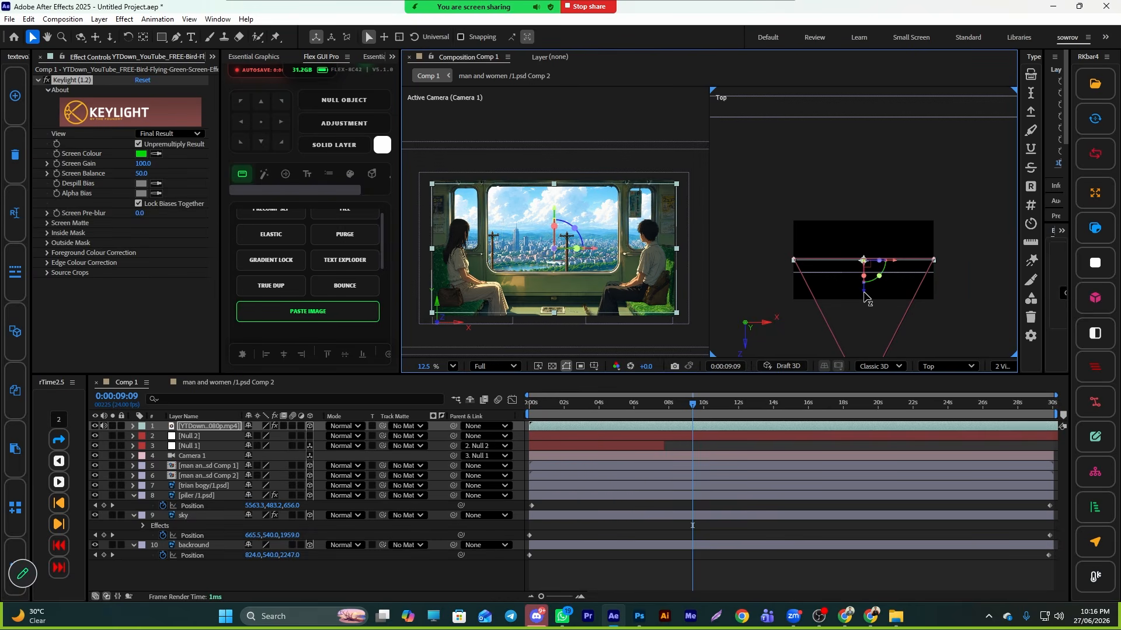
- Position the bird layer in 3D space further back and higher, behind the train window
drag(864, 292, 871, 195)
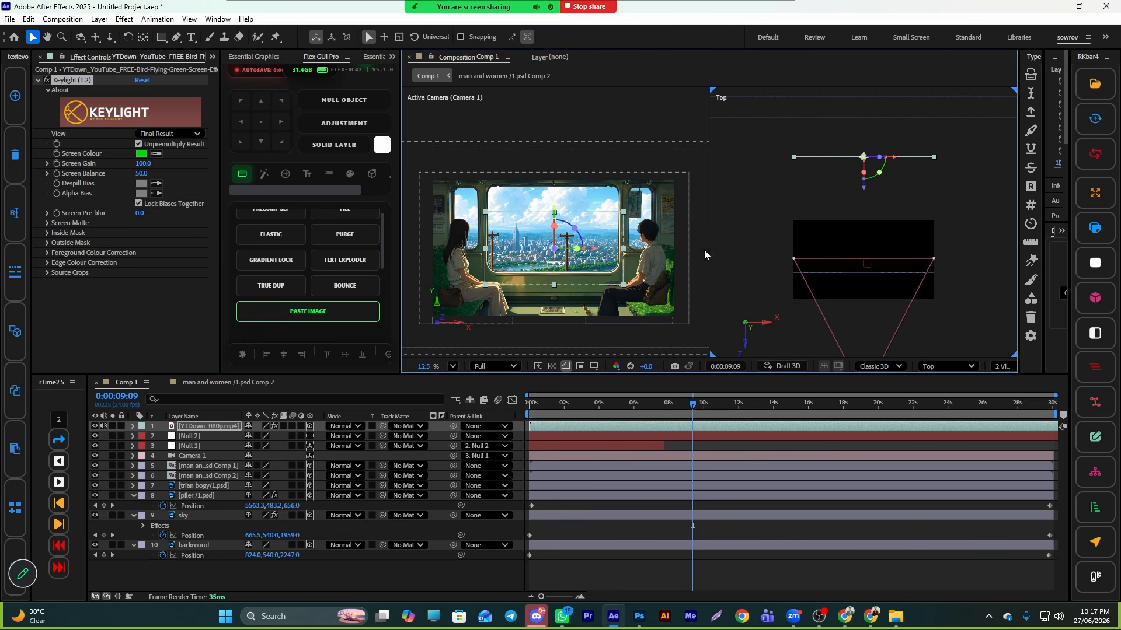
drag(571, 278, 596, 230)
drag(841, 157, 876, 148)
drag(611, 233, 612, 232)
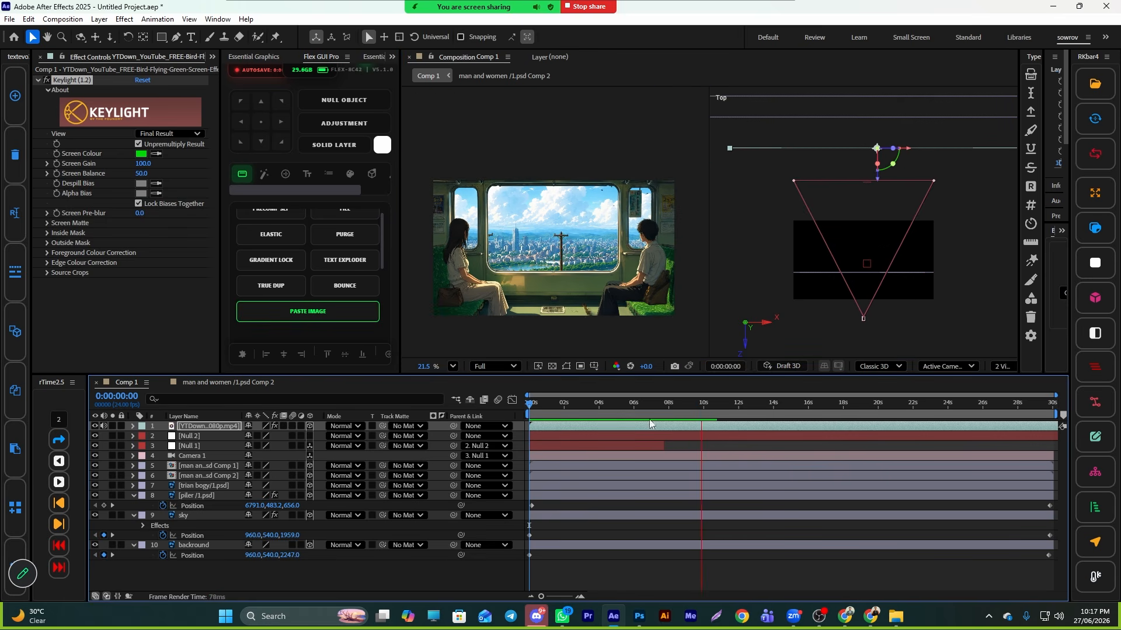
- Time-reverse the bird layer and scrub the timeline to check it
click(674, 424)
right_click(672, 427)
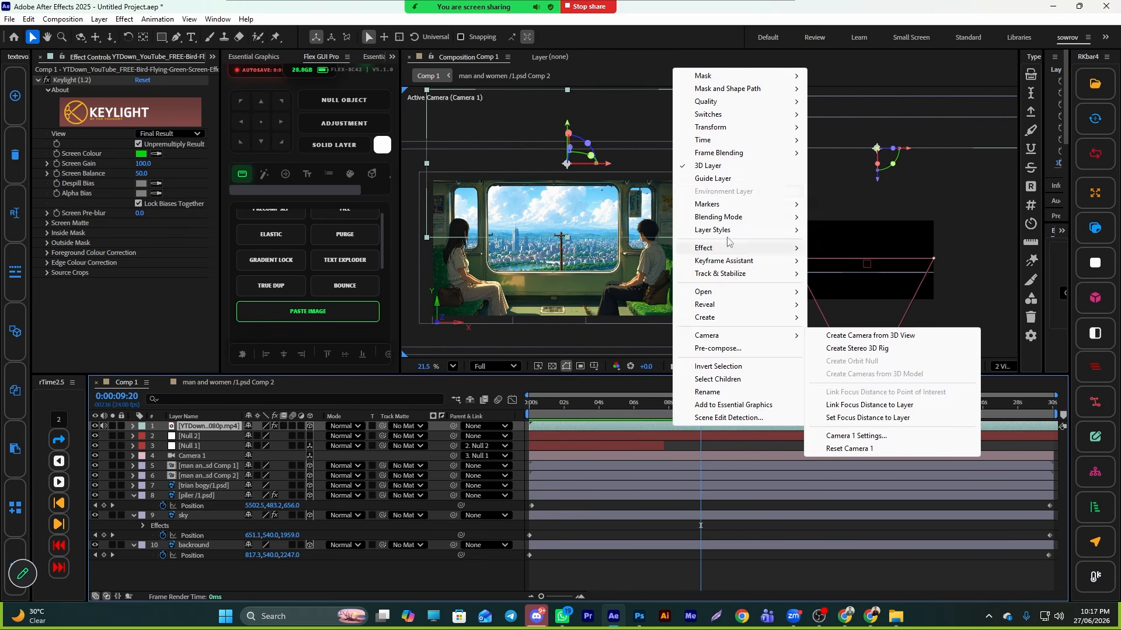
mouse_move(713, 131)
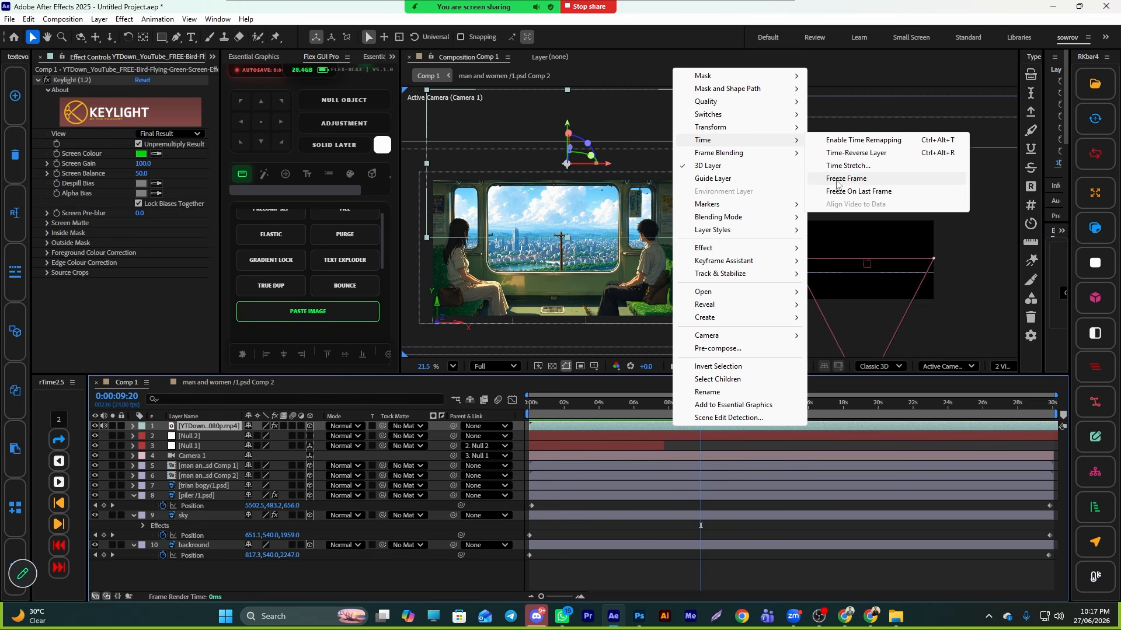
click(863, 154)
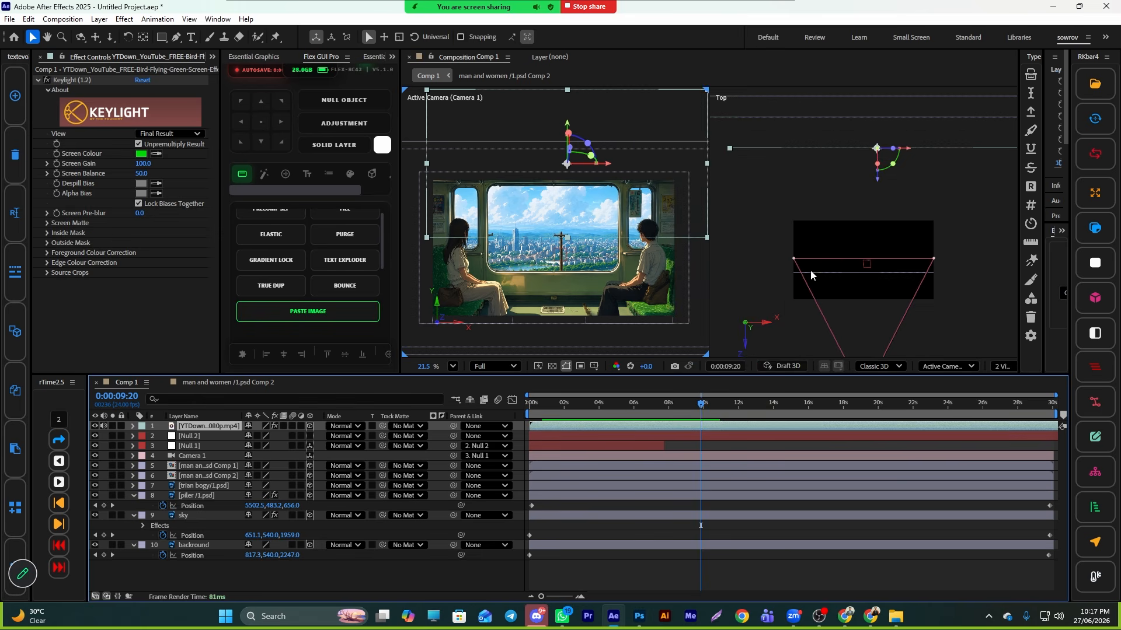
drag(706, 414, 901, 429)
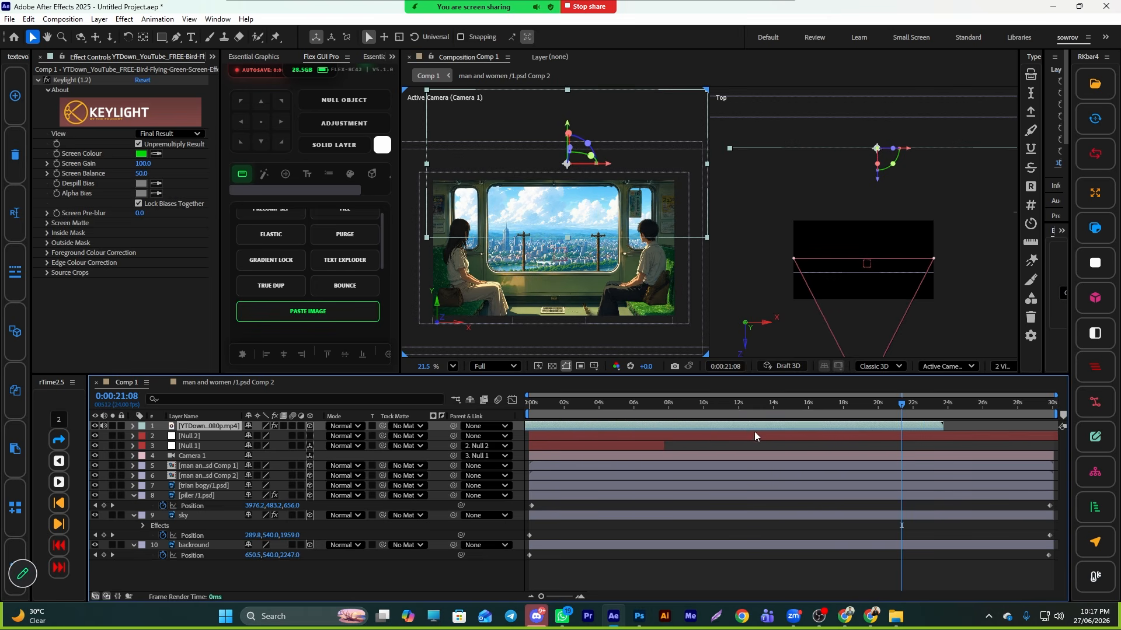
key(Home)
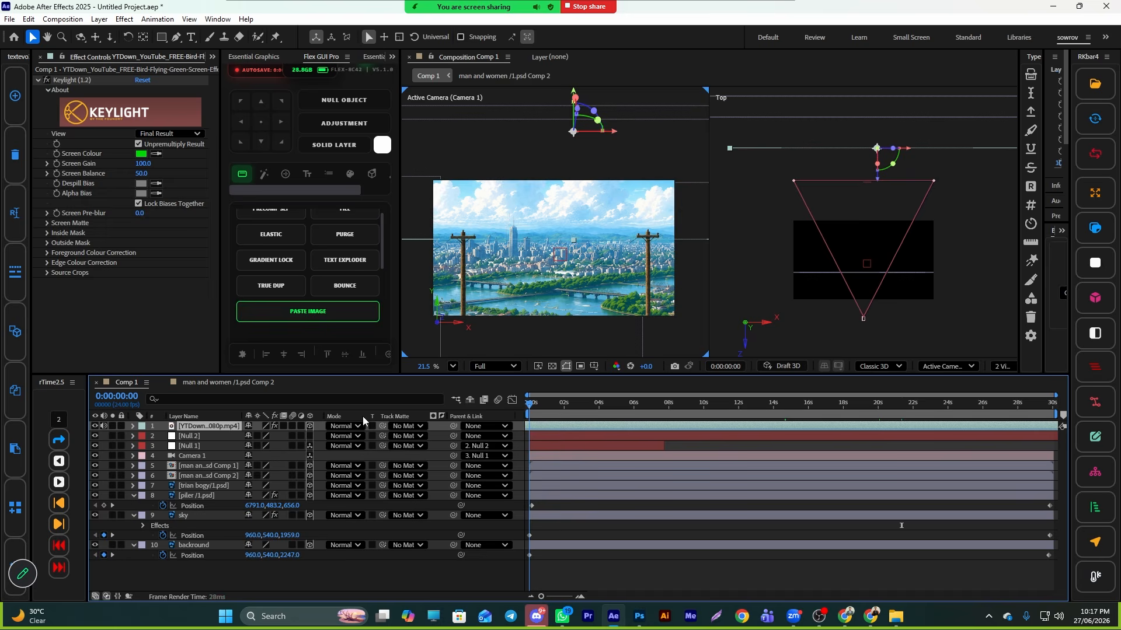
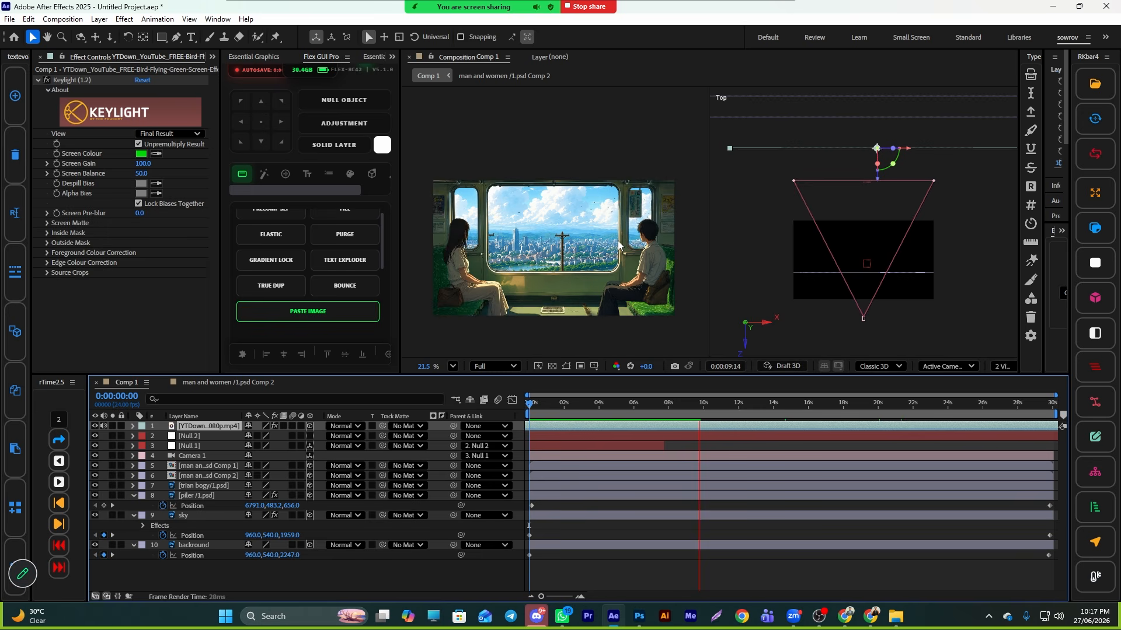
- Stop playback and switch the composition viewer back to a single-view layout
key(space)
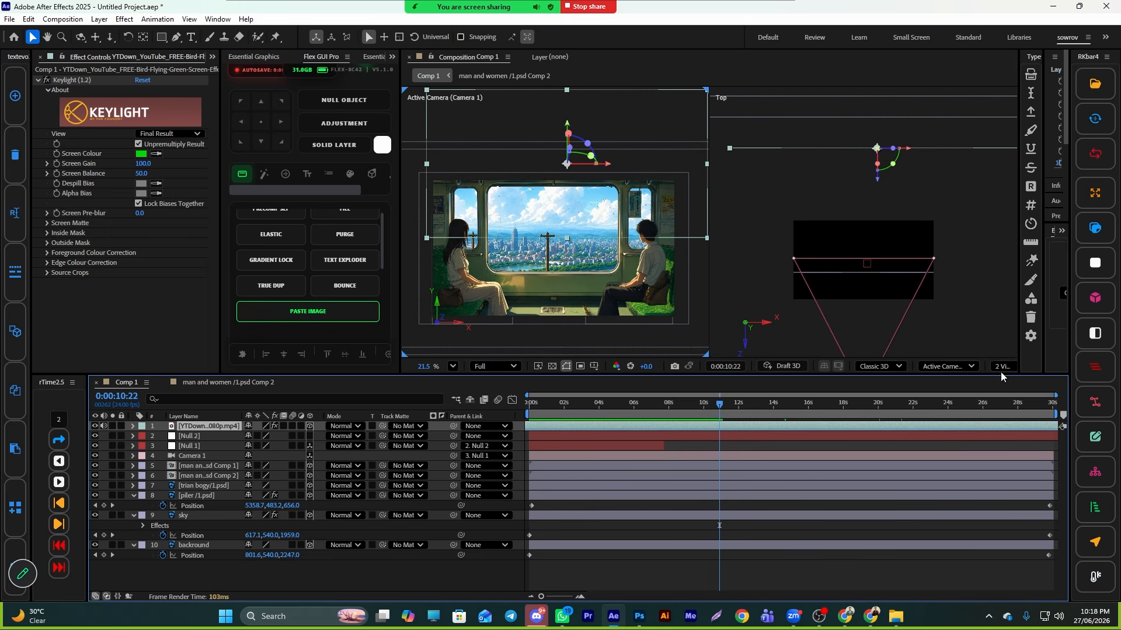
click(1003, 366)
click(1014, 385)
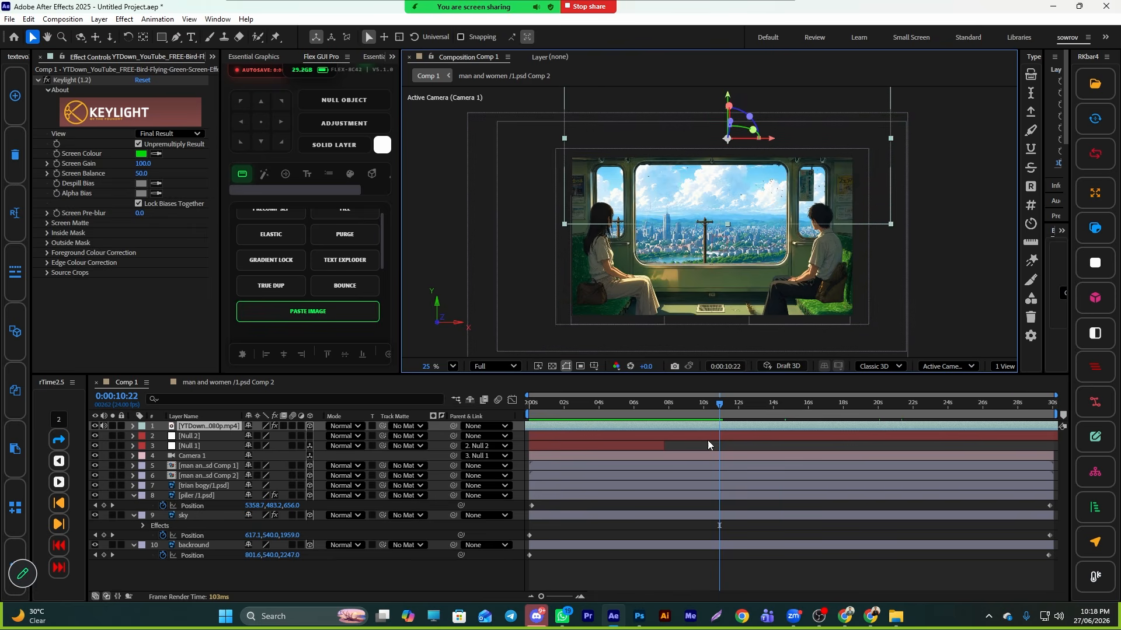
- Collapse the expanded property groups of the backround, sky and piler layers in the timeline
click(448, 587)
click(133, 545)
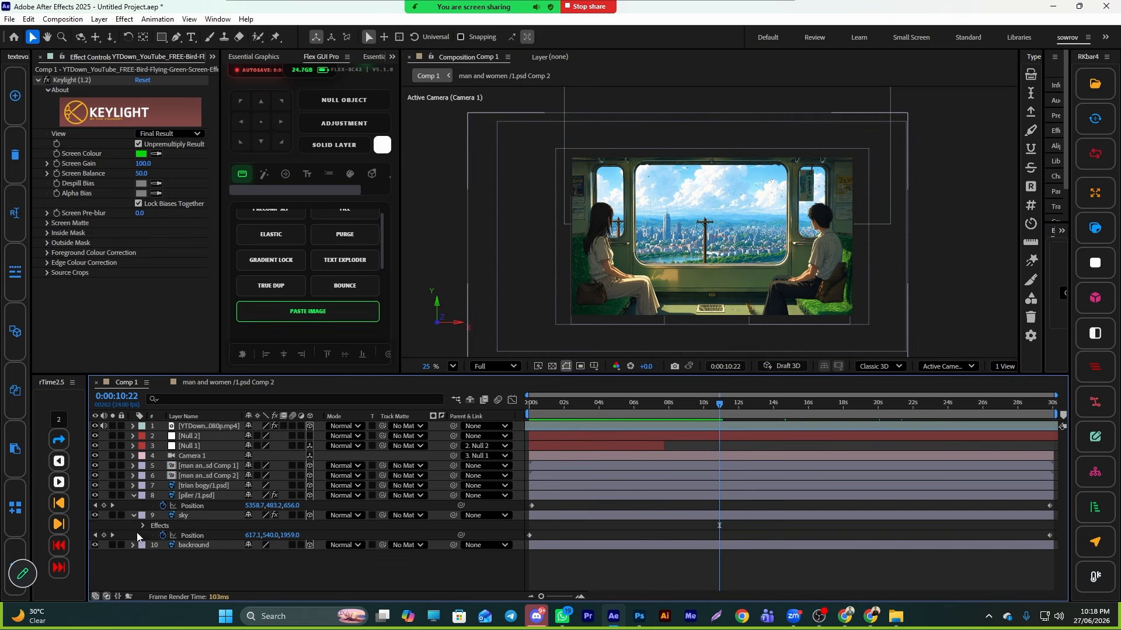
click(134, 515)
click(134, 496)
- Add a new adjustment layer to the composition
right_click(412, 563)
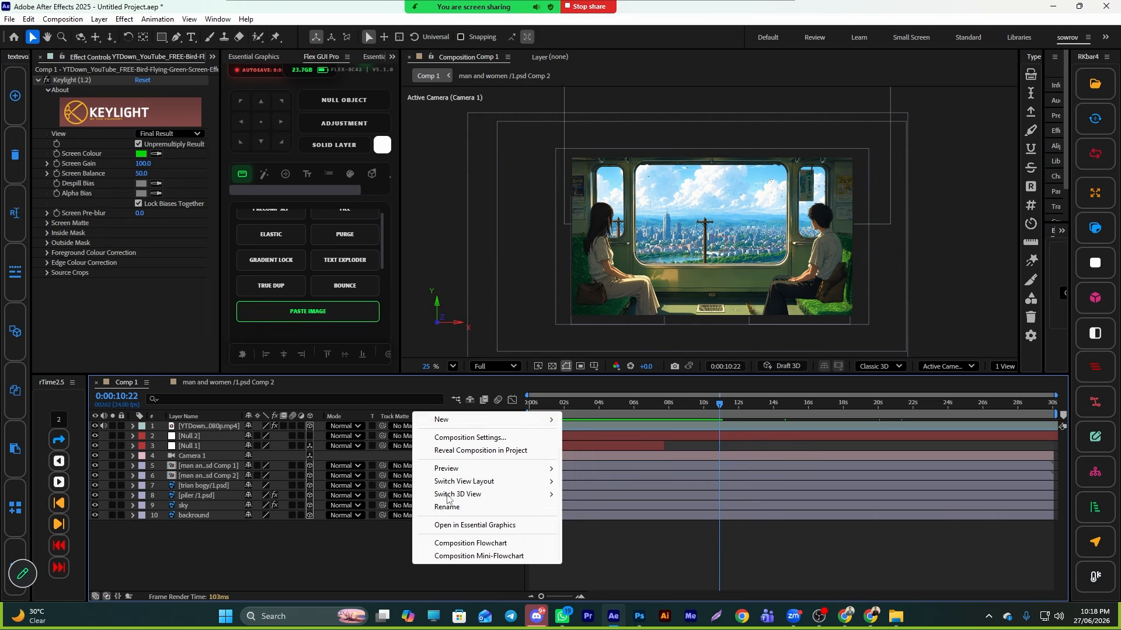
mouse_move(446, 420)
click(623, 515)
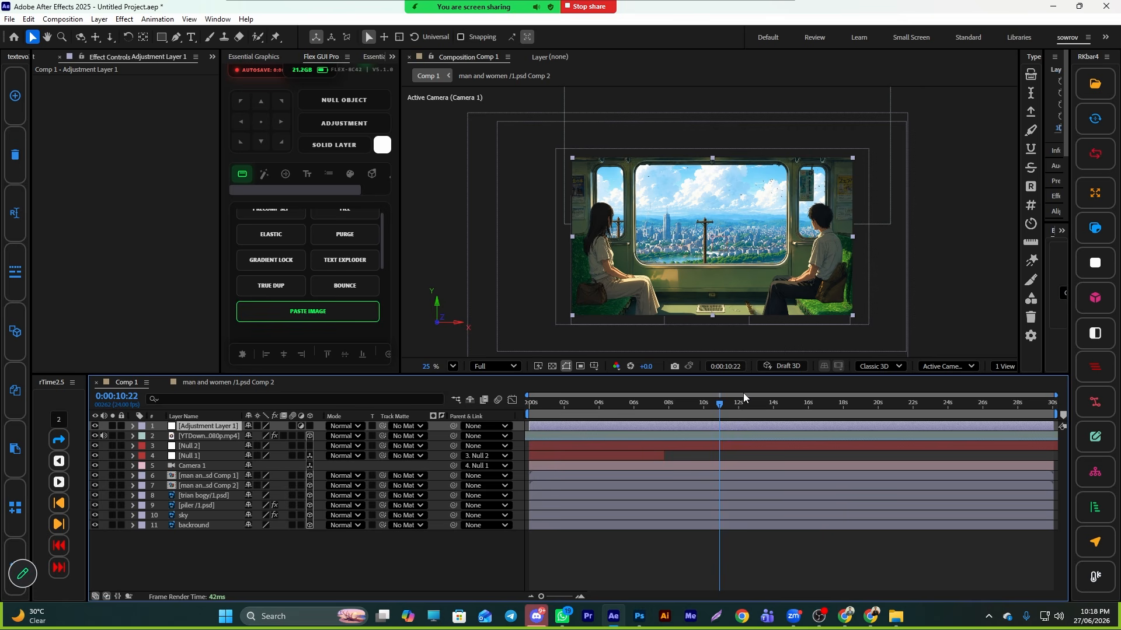
- Apply the Lumetri Color effect to the adjustment layer
key(ctrl+space)
text(lumi)
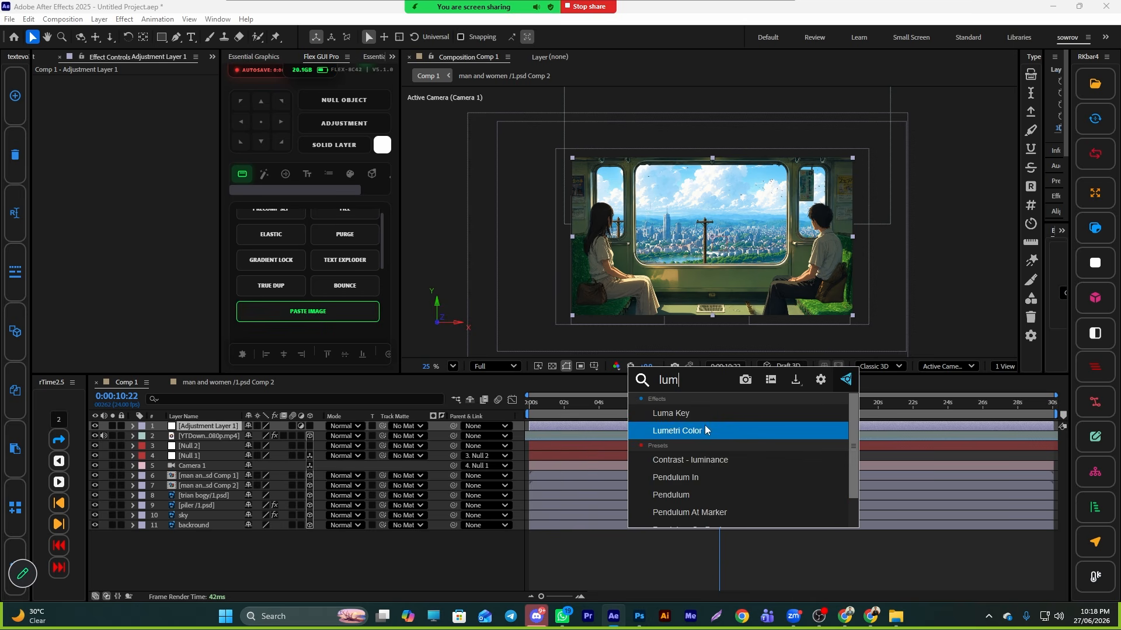
click(711, 430)
- Open Lumetri's Creative section and set split-toning tints in the shadow and highlight colour wheels
click(47, 91)
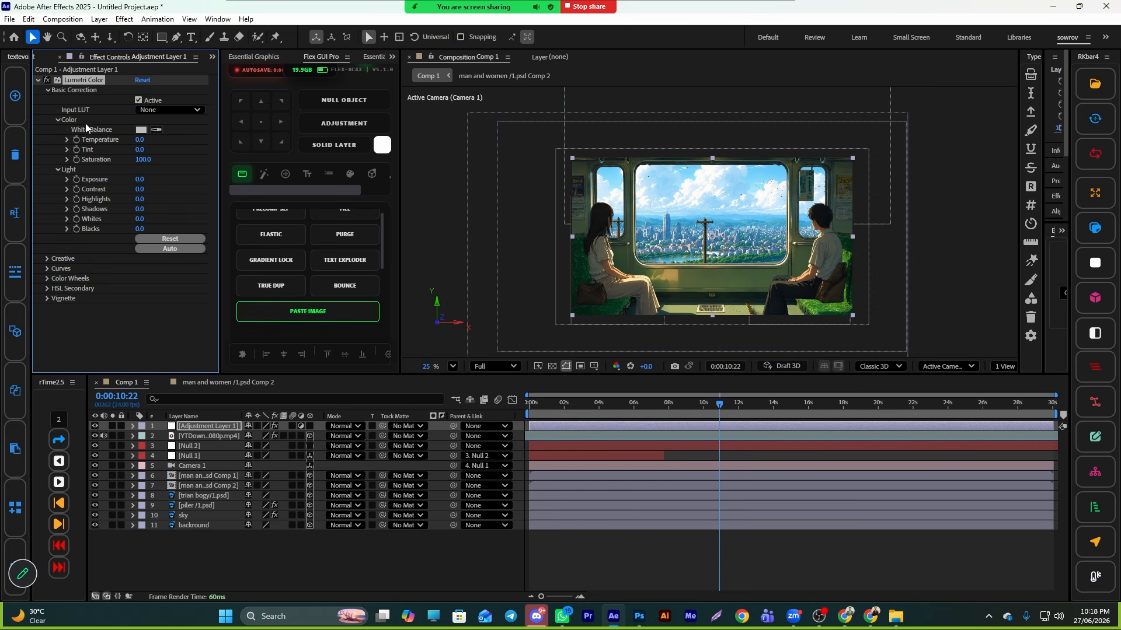
click(49, 259)
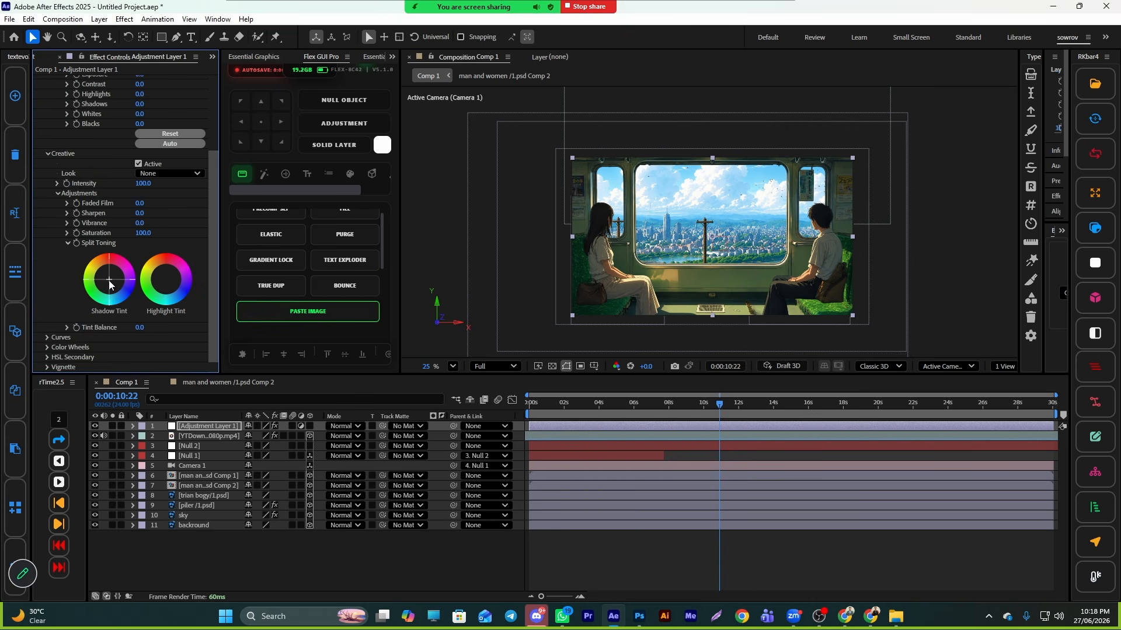
click(110, 285)
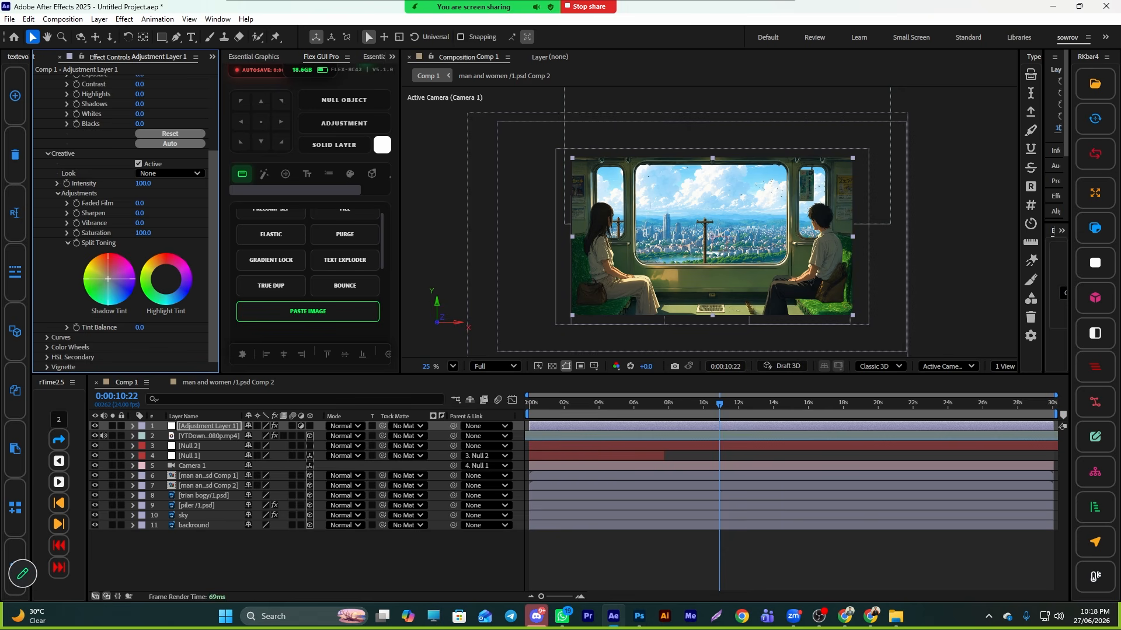
click(167, 279)
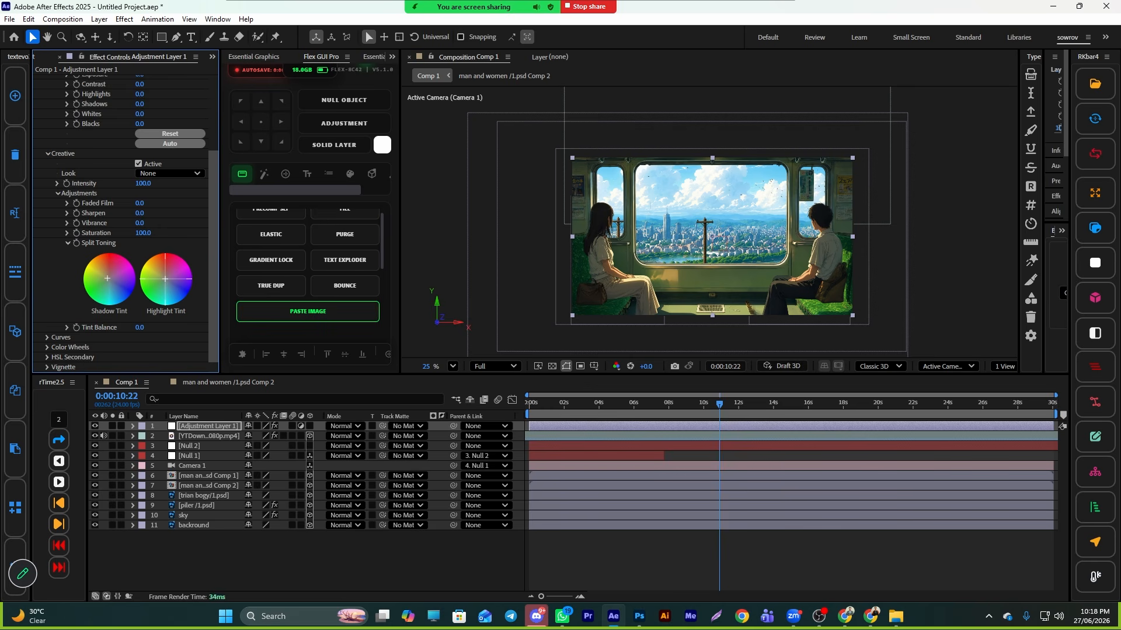
- Expand Lumetri Curves and pull the lower part of the RGB curve slightly down to deepen shadows
click(47, 337)
scroll(85, 277, down, 5)
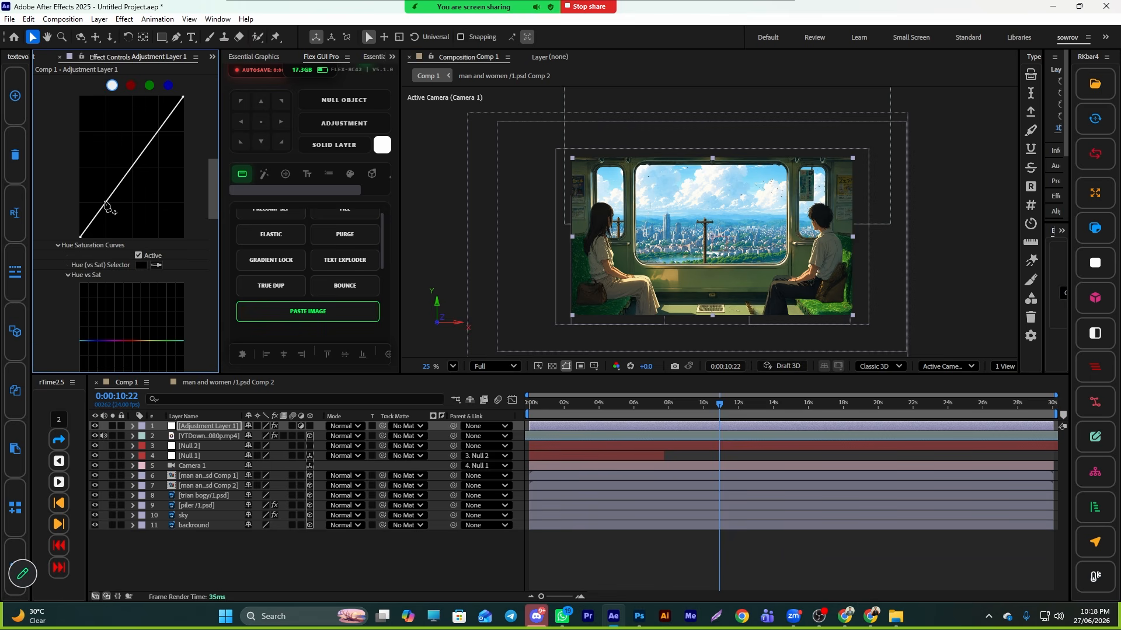
drag(107, 205, 100, 202)
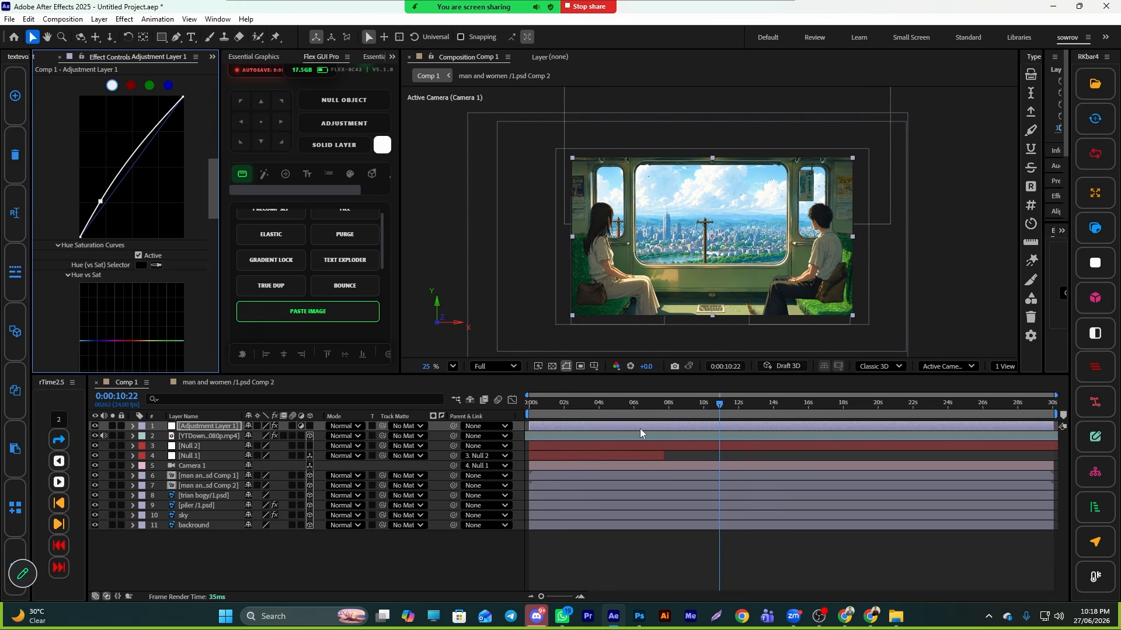
- Try Deep Glow 2 on the adjustment layer with radius 0, then remove the effect
key(ctrl+space)
text(d)
click(666, 459)
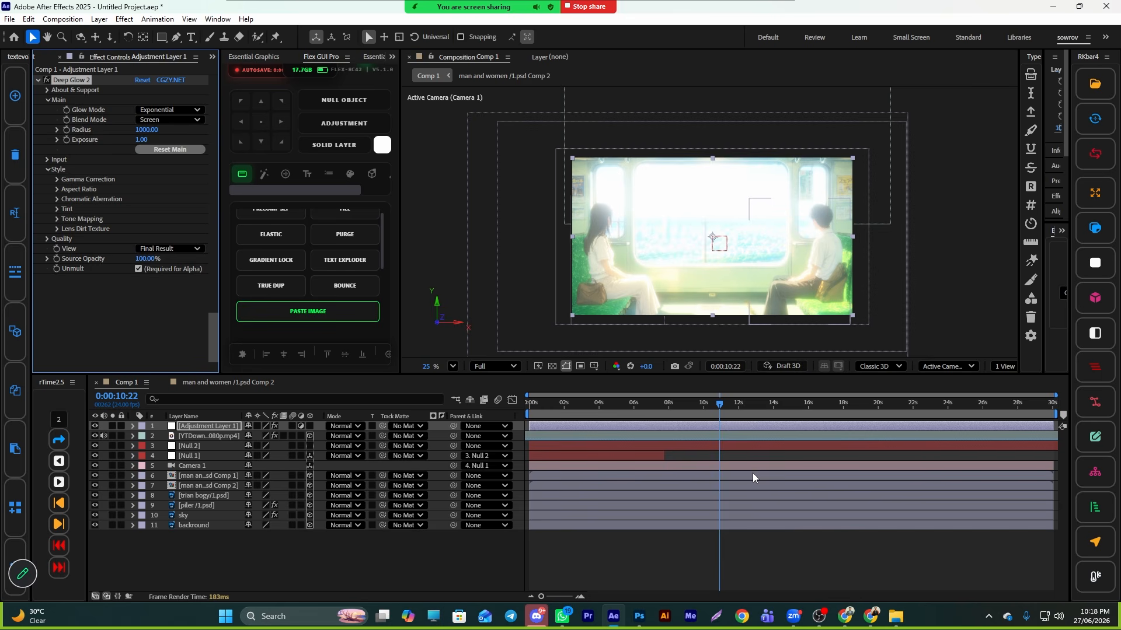
text(0)
key(Return)
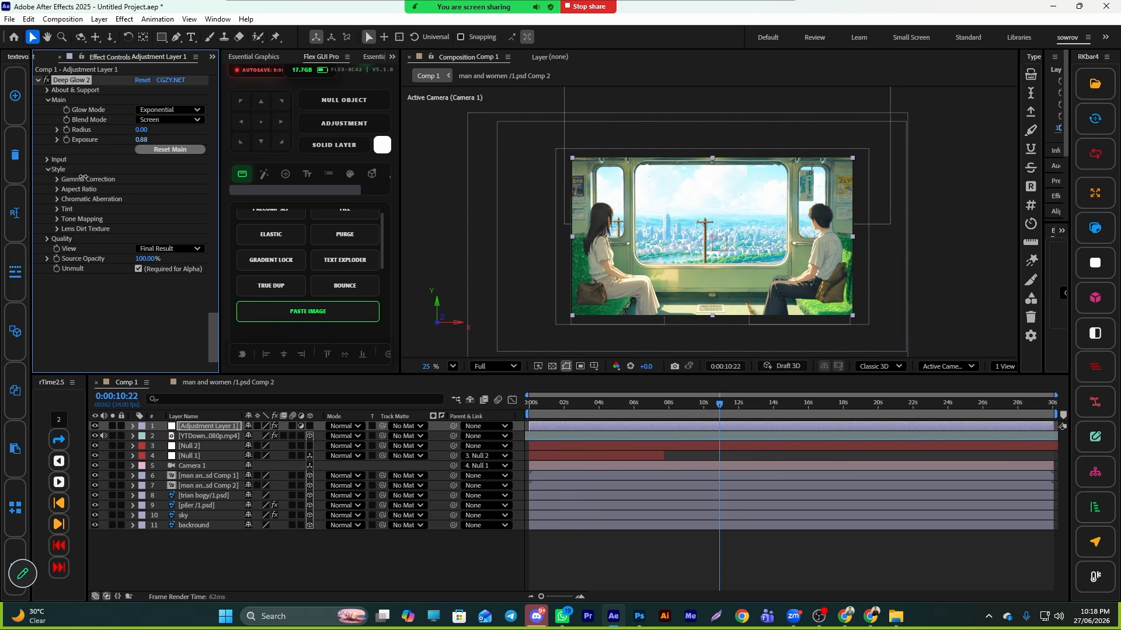
drag(83, 178, 29, 292)
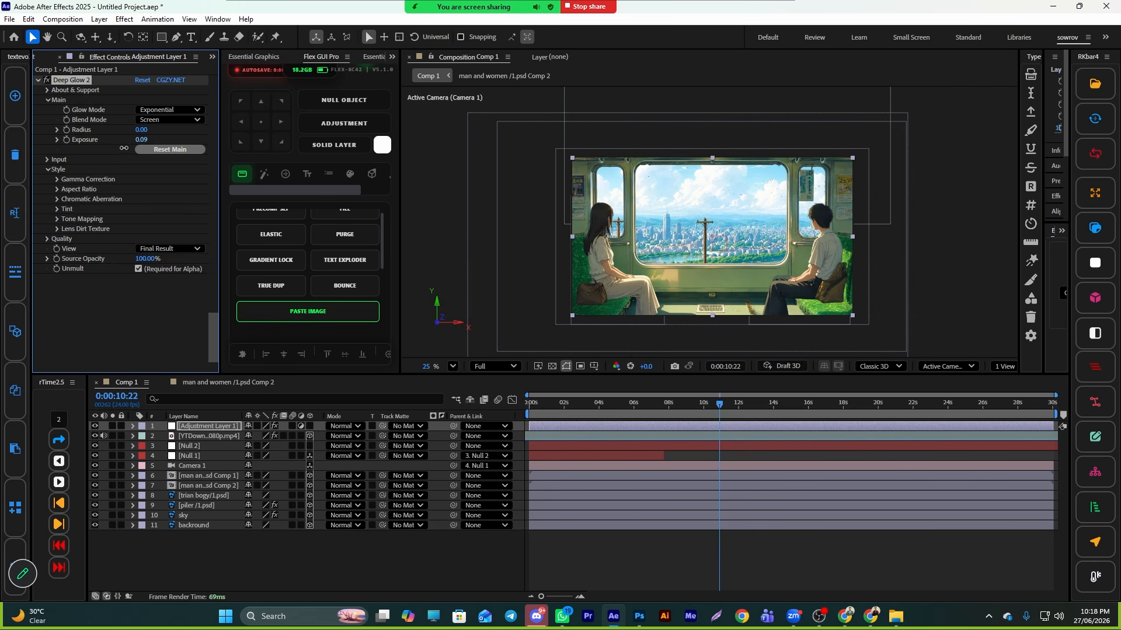
key(Delete)
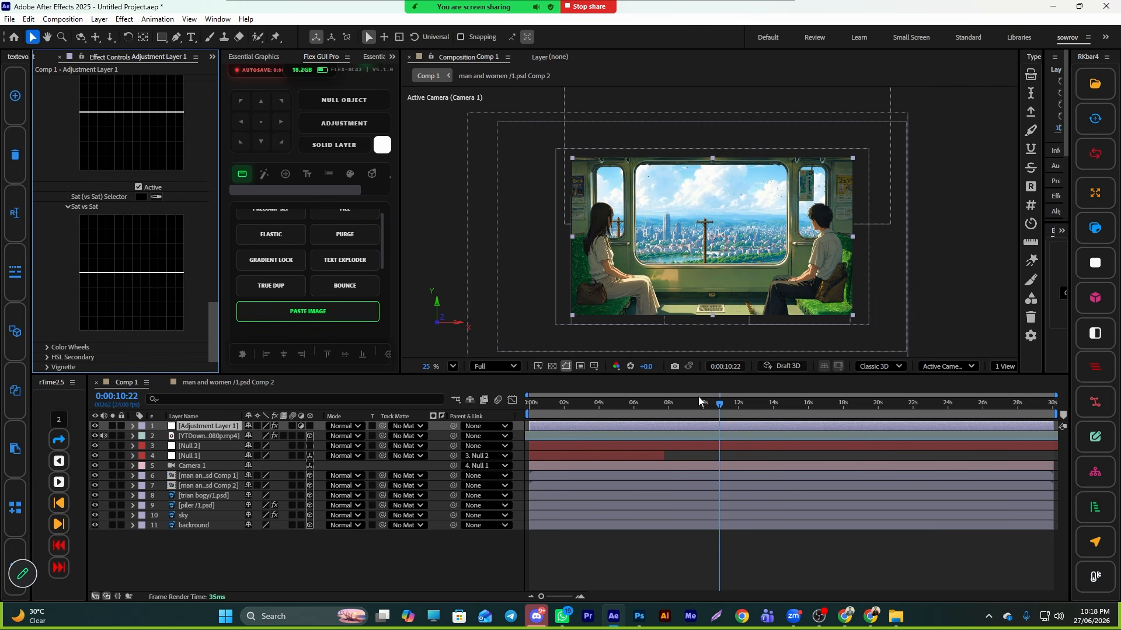
- Add Noise HLS to the adjustment layer and set its Hue noise to 2%
key(ctrl+space)
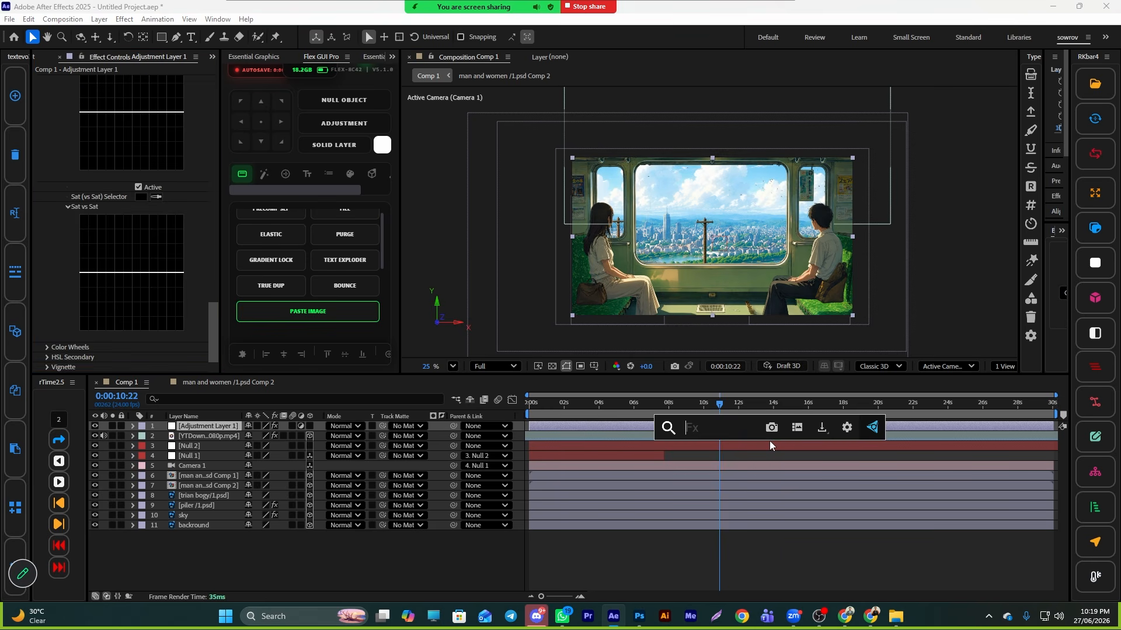
text(noi)
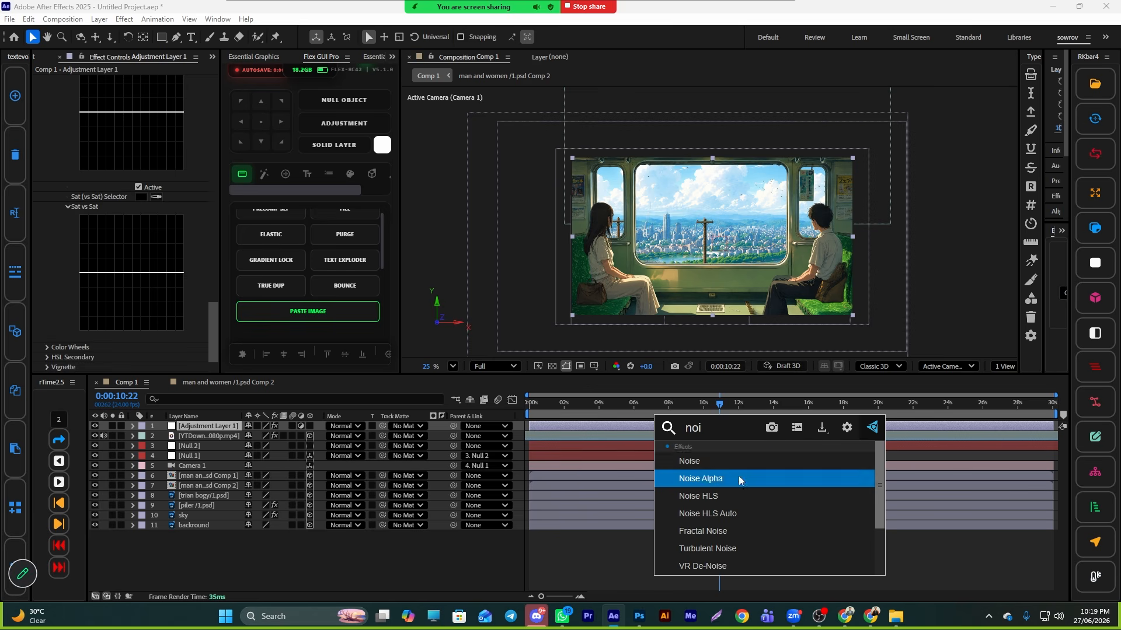
click(730, 496)
scroll(195, 201, up, 15)
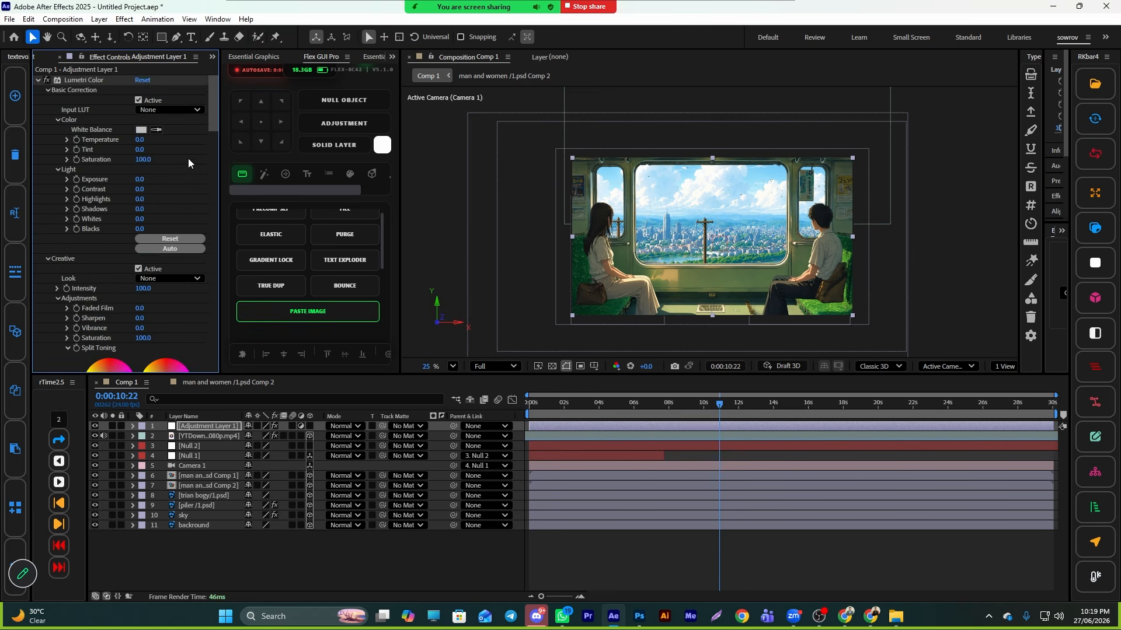
scroll(175, 245, down, 15)
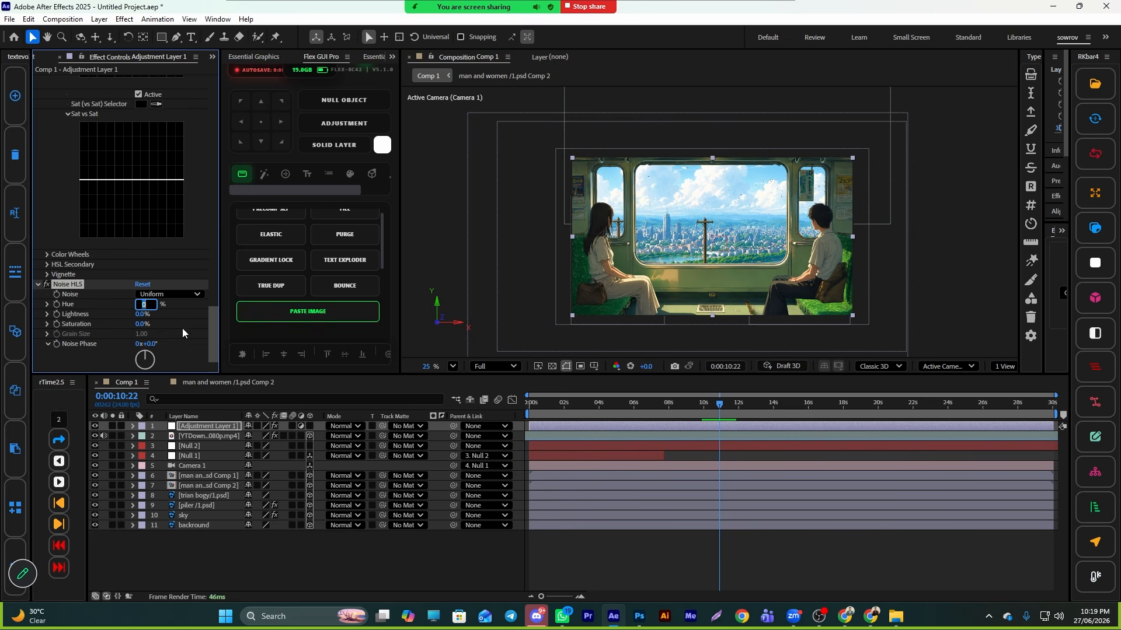
text(2)
key(Return)
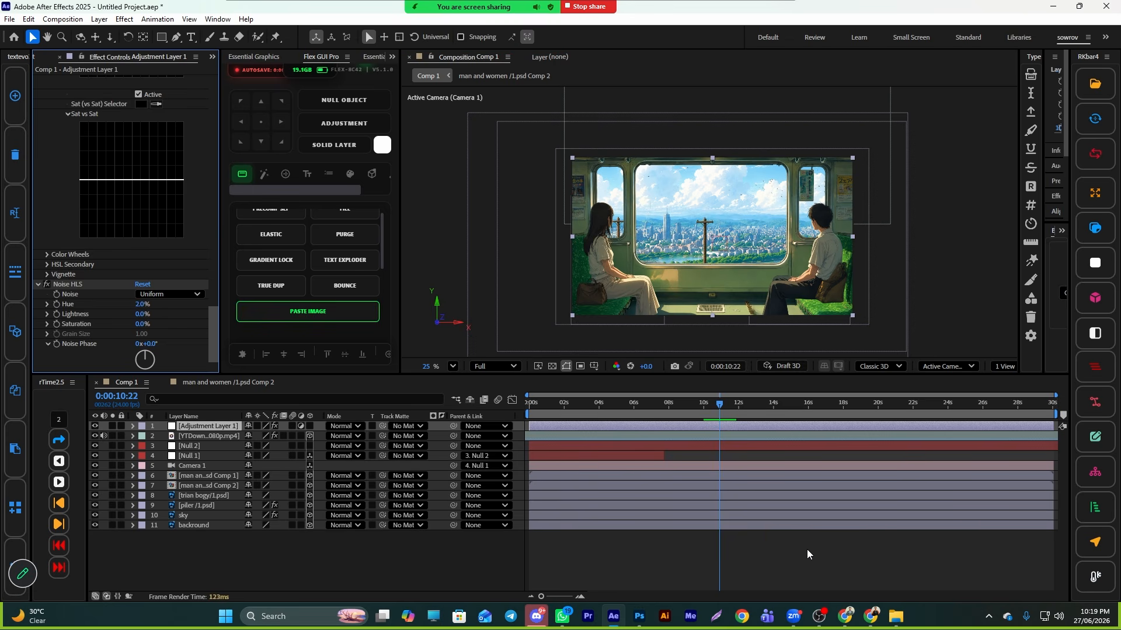
- Preview the composition from the start to check the colour grade
click(808, 550)
drag(709, 408, 479, 421)
key(space)
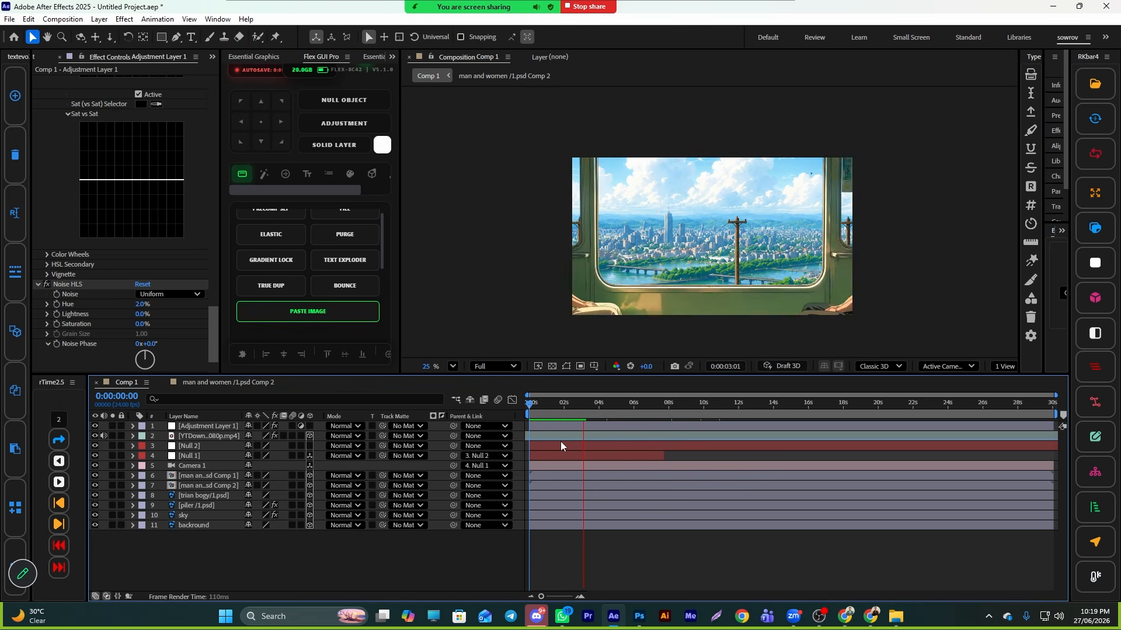
key(space)
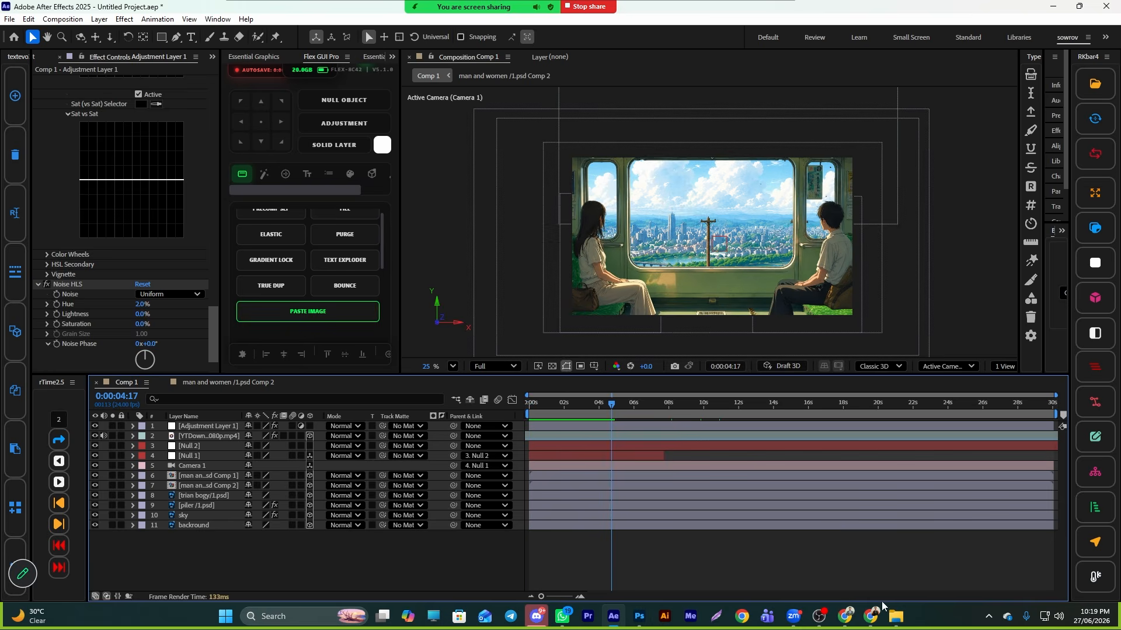
click(871, 619)
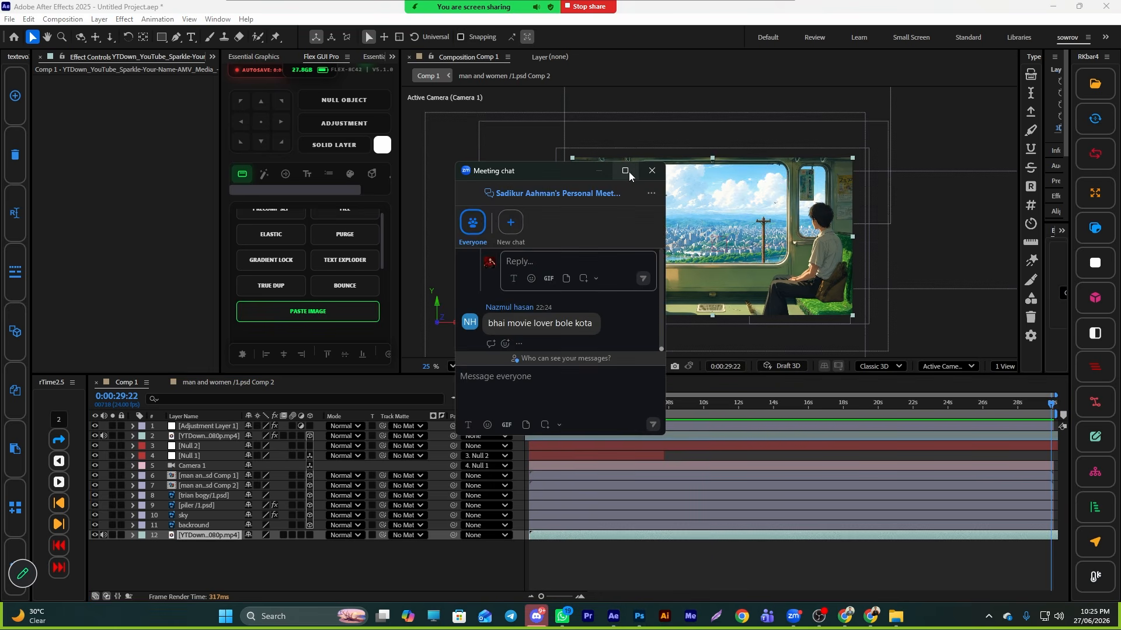
double_click(619, 172)
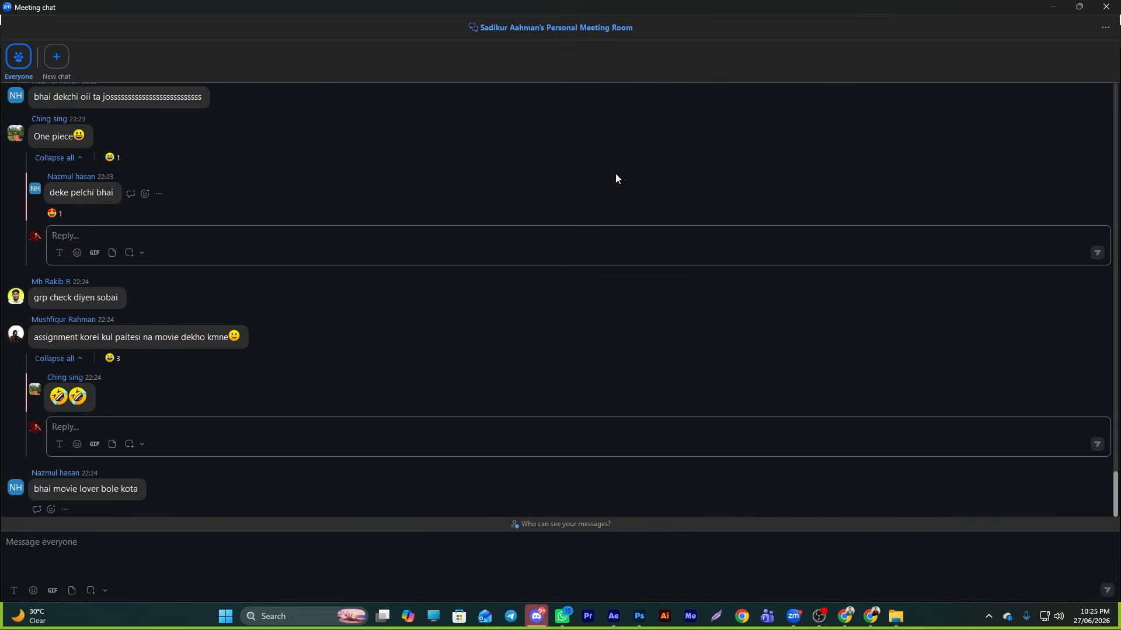
click(1079, 7)
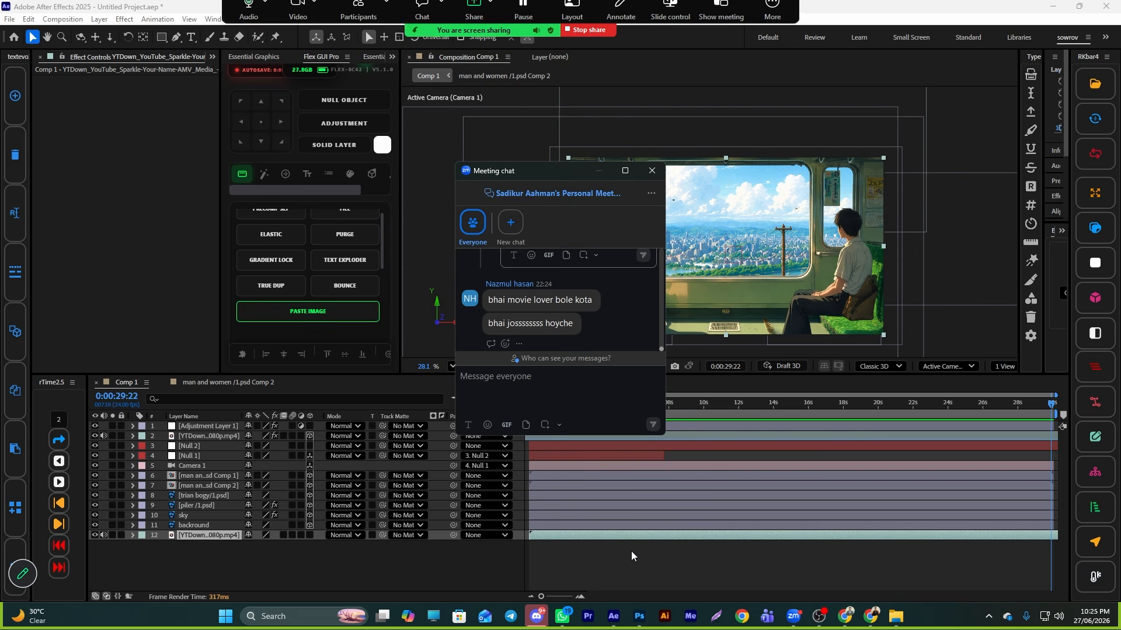
click(651, 170)
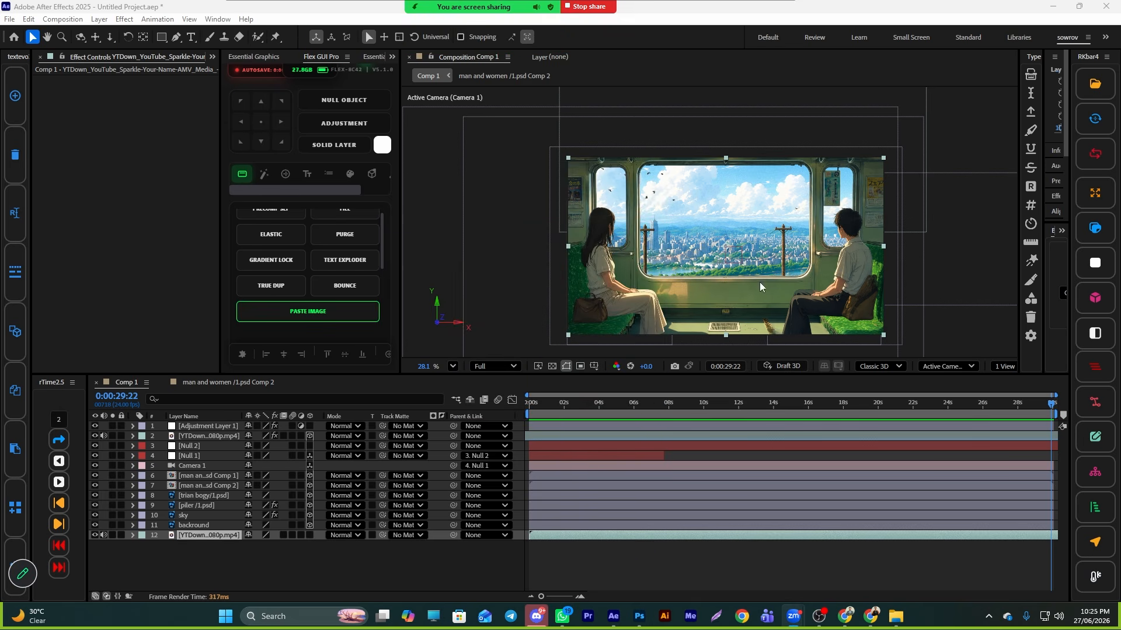
- Add a second adjustment layer and move it in the layer stack just above the piler layer
right_click(449, 563)
mouse_move(492, 420)
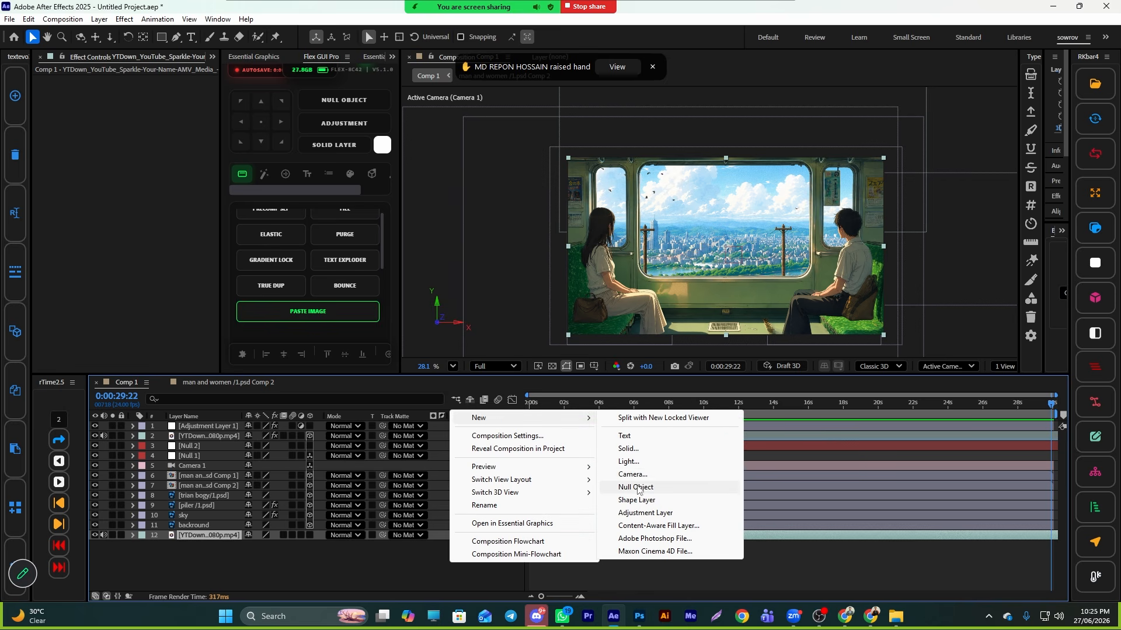
click(647, 513)
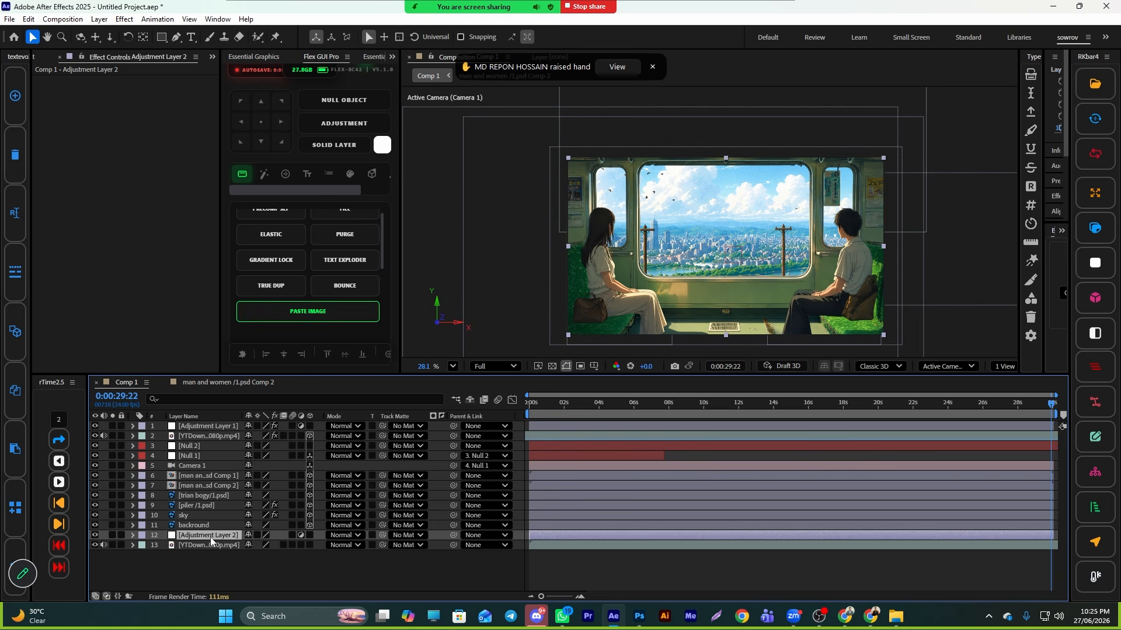
drag(208, 534, 360, 506)
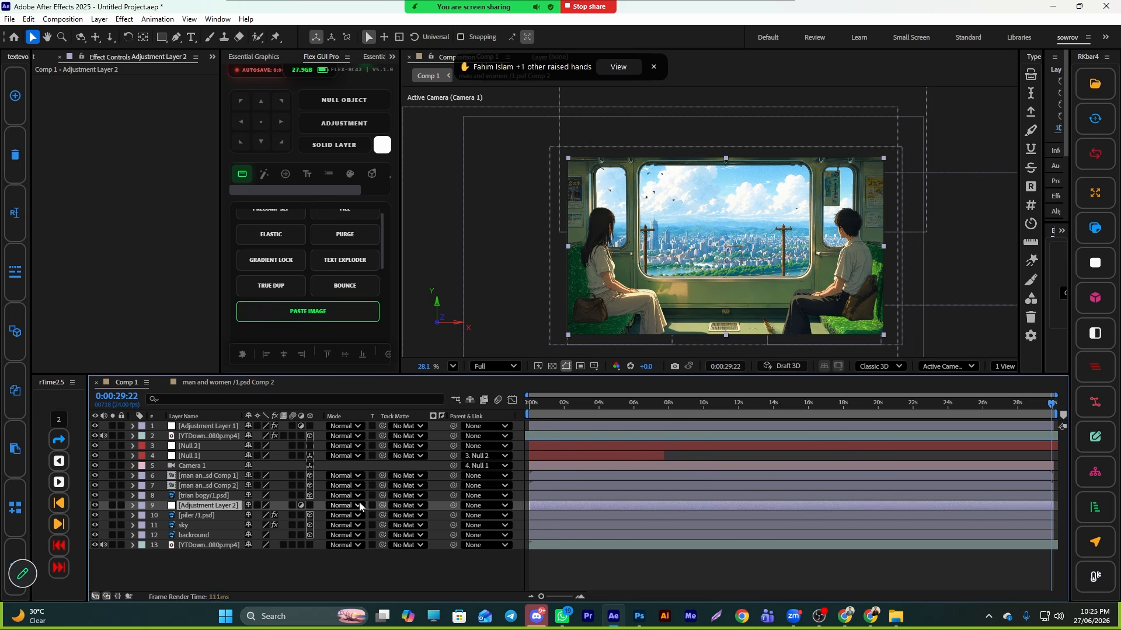
- Apply Camera Lens Blur to the second adjustment layer with a blur radius of 2, and preview it
key(ctrl+space)
text(came)
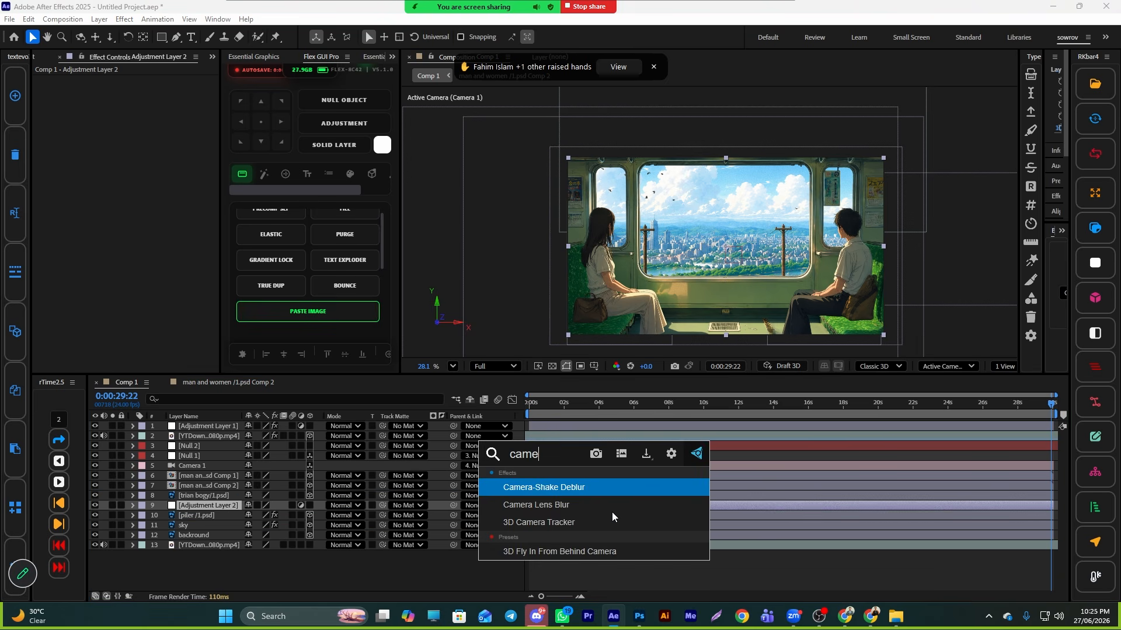
click(522, 505)
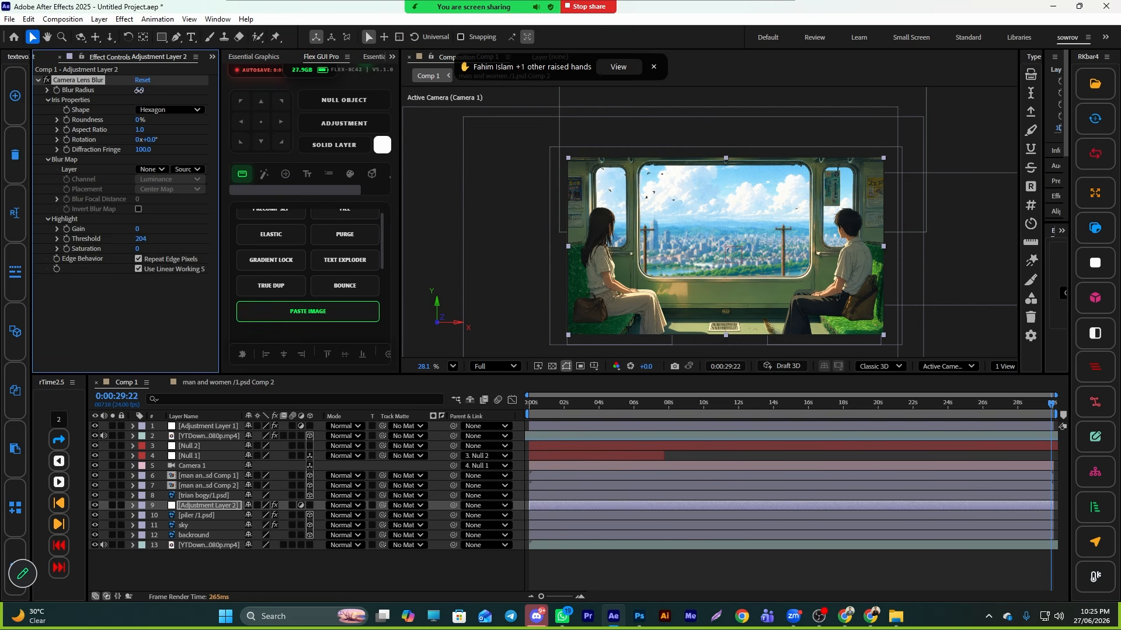
drag(138, 91, 124, 90)
text(2)
key(Return)
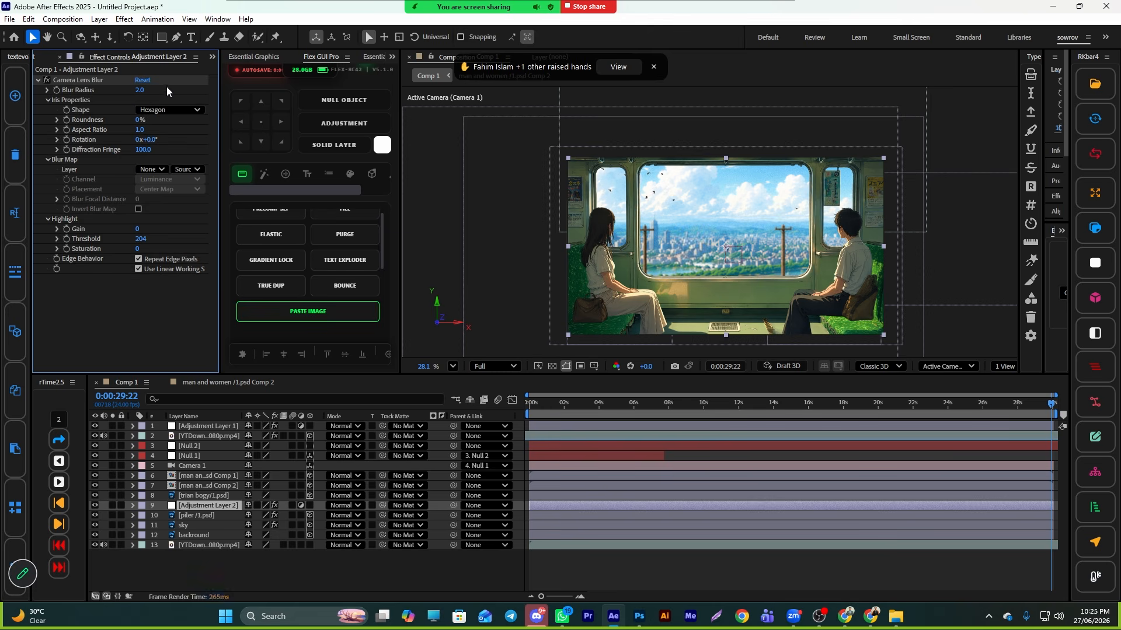
key(space)
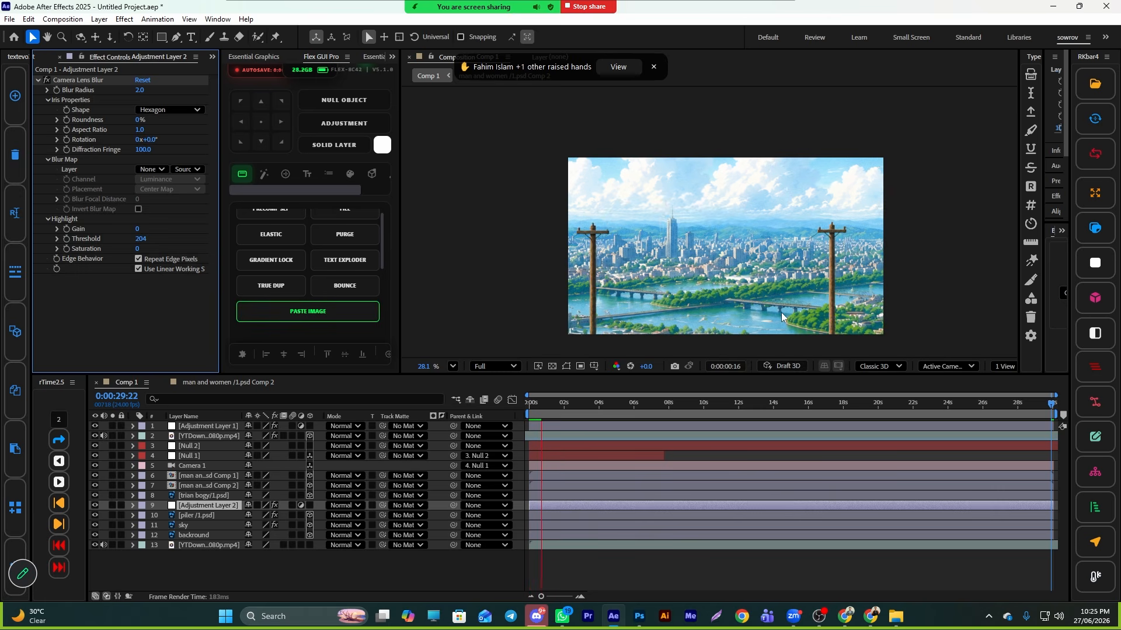
key(space)
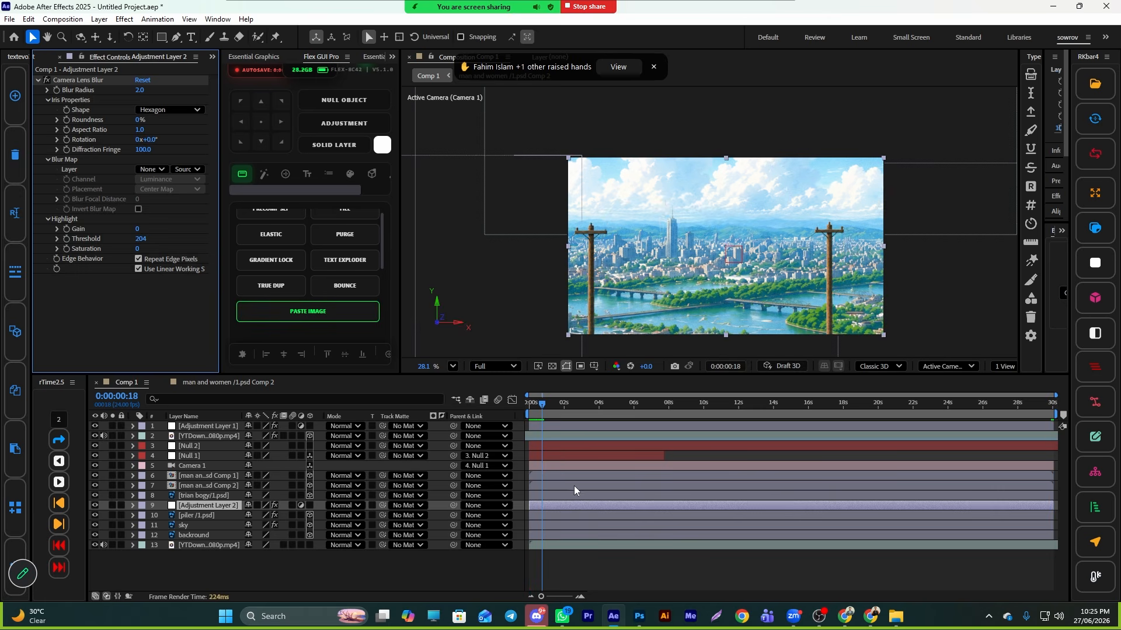
- Keyframe the second adjustment layer's Blur Radius and set it to 0 at the start of the composition
click(57, 91)
key(u)
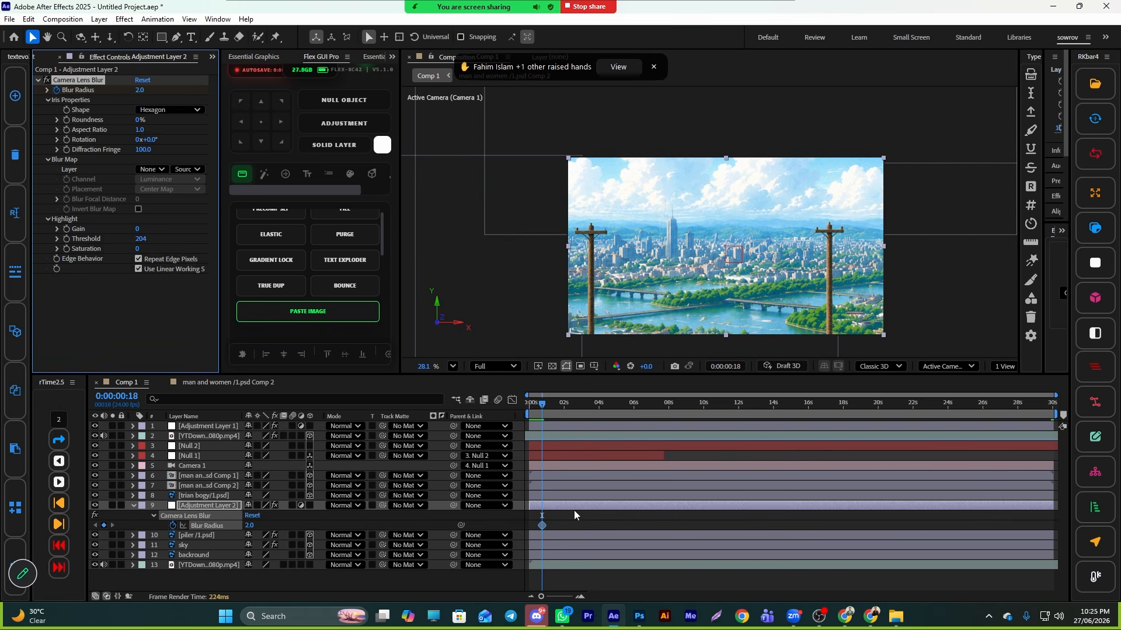
drag(542, 525, 588, 527)
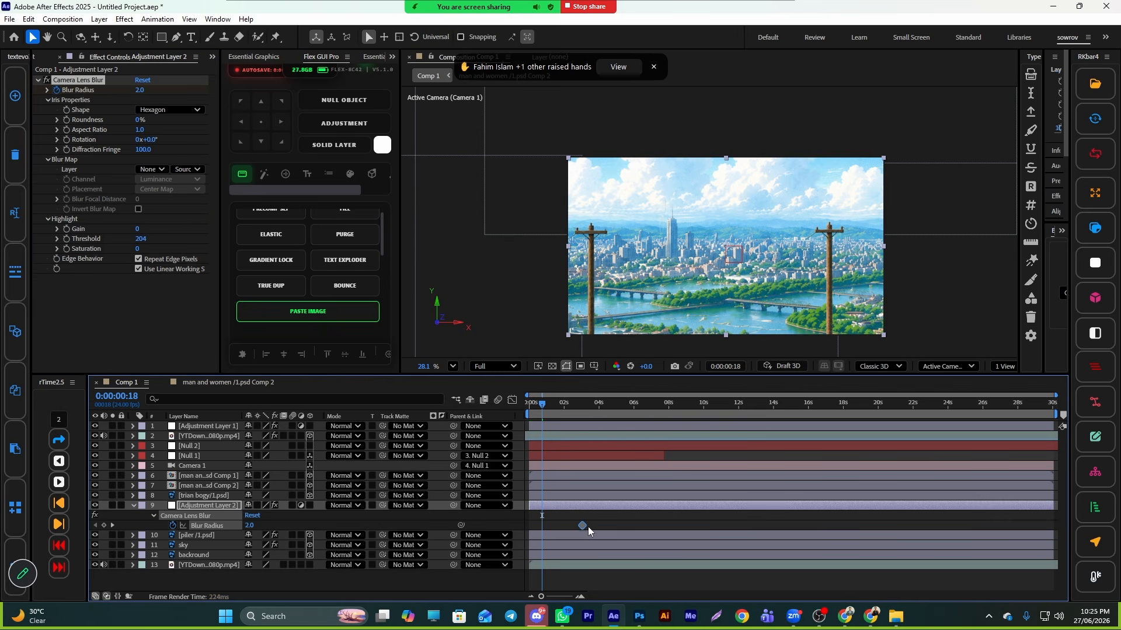
mouse_move(546, 408)
mouse_down()
mouse_move(600, 422)
mouse_move(538, 436)
mouse_move(533, 407)
mouse_up()
drag(139, 90, 124, 90)
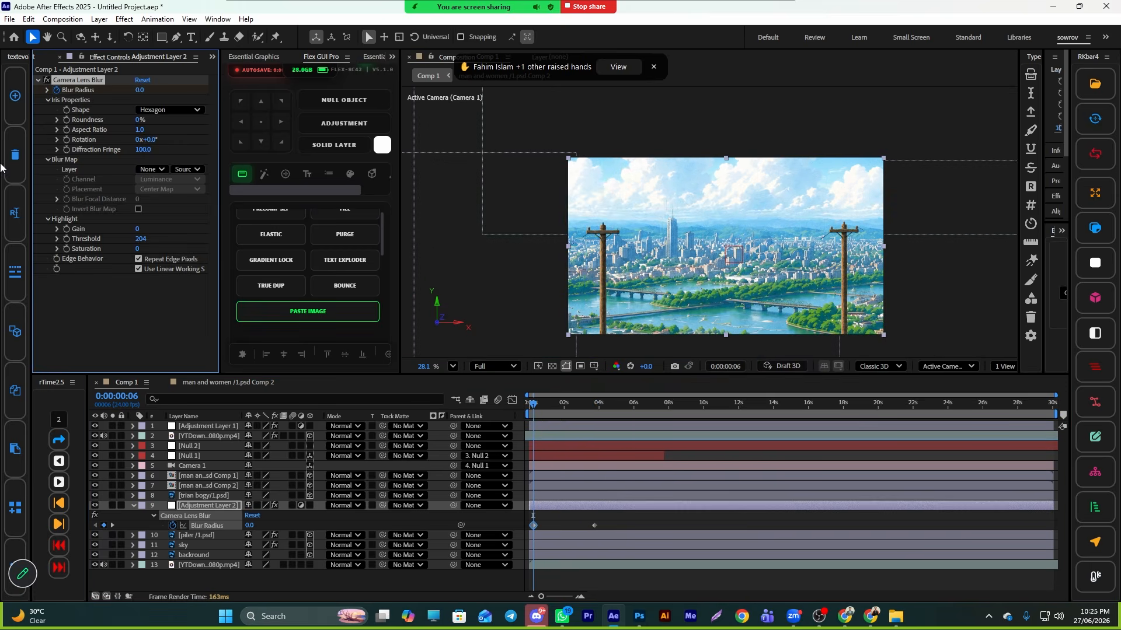
- Add a Blur Radius keyframe at about 3 seconds 18 frames and set the radius to 3
drag(533, 405, 628, 430)
click(96, 525)
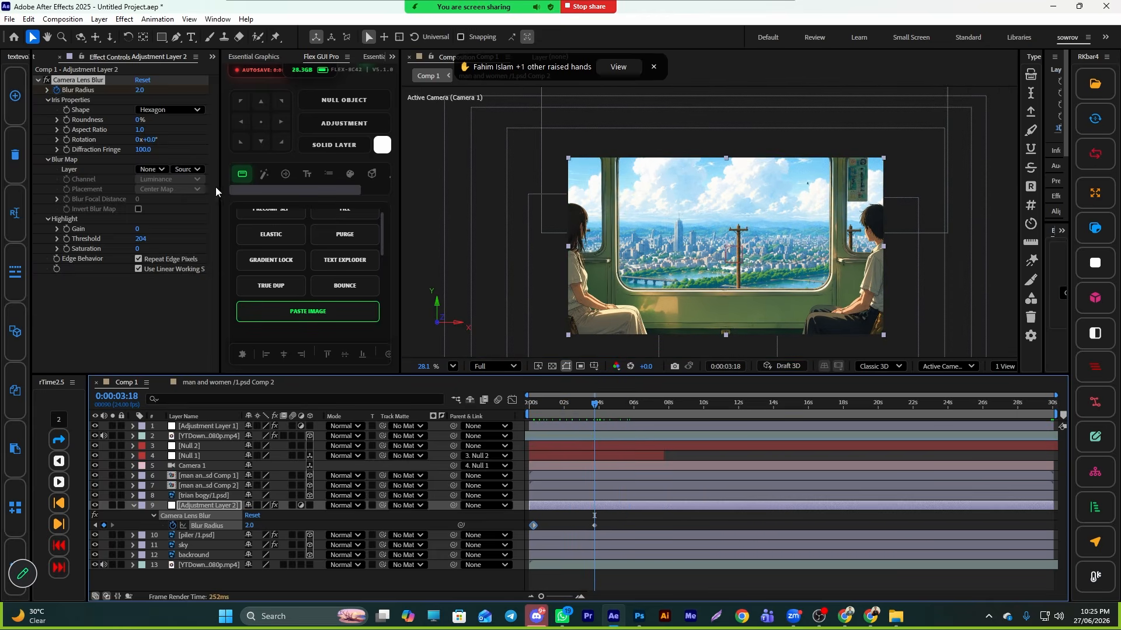
click(142, 94)
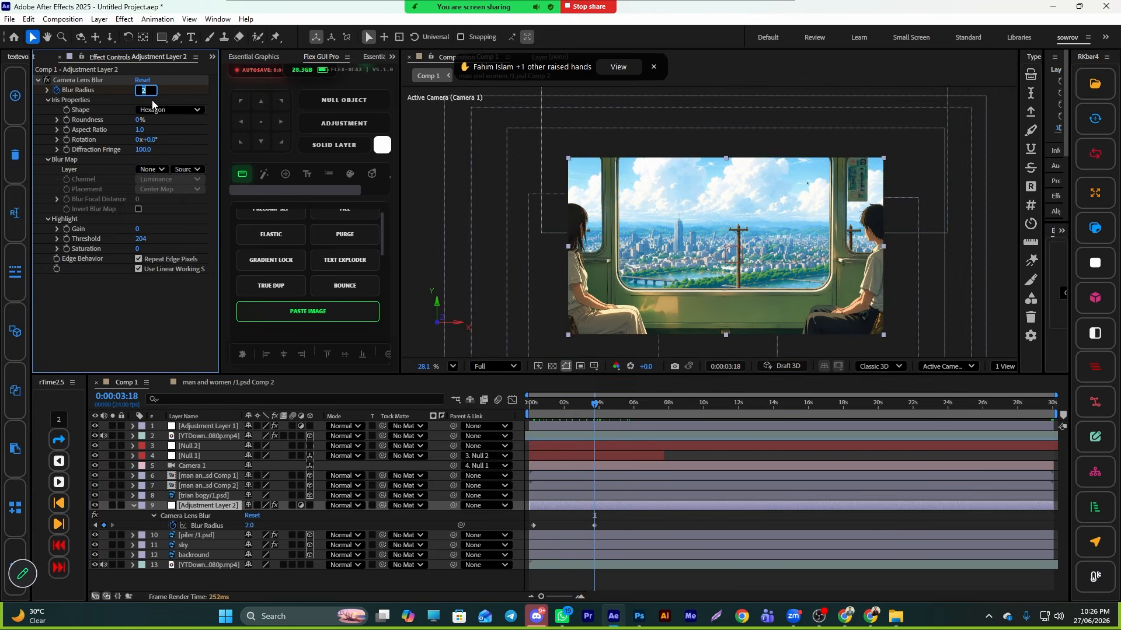
- Switch the viewer resolution to Quarter and start previewing the composition
click(502, 366)
click(496, 432)
key(space)
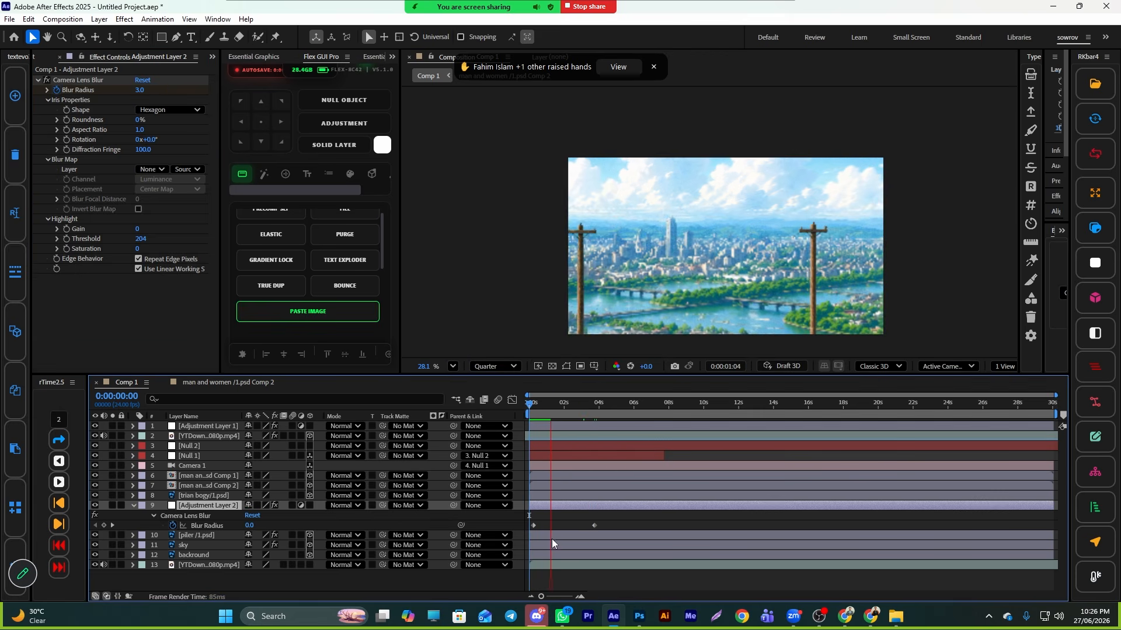
- Move the first Blur Radius keyframe to about 1 second 18 frames and stop the preview
drag(534, 526, 570, 531)
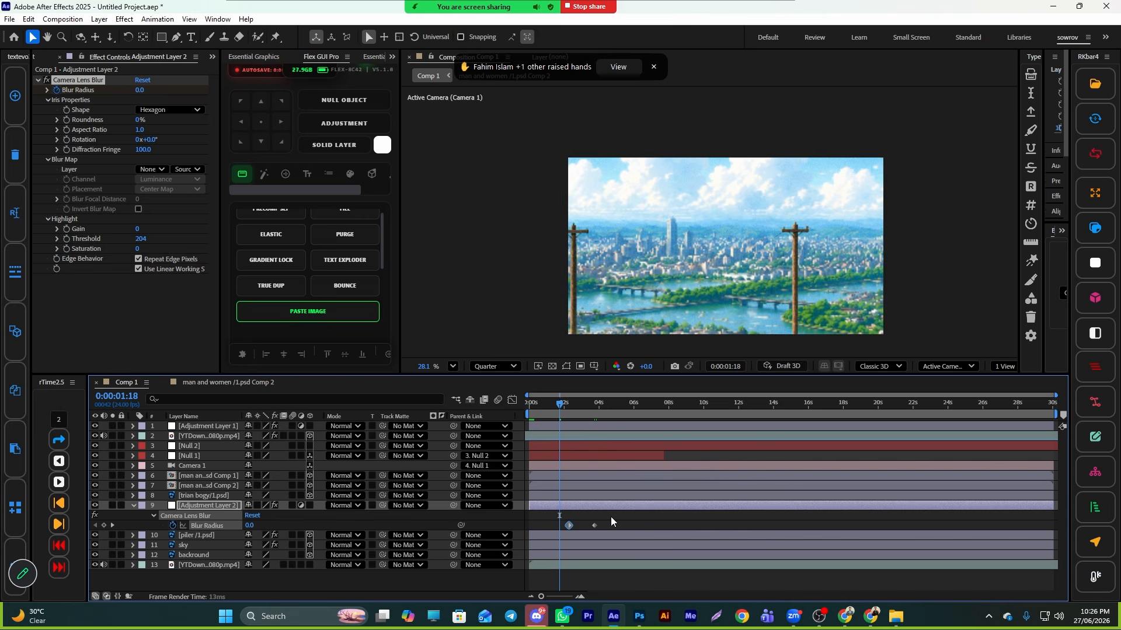
key(space)
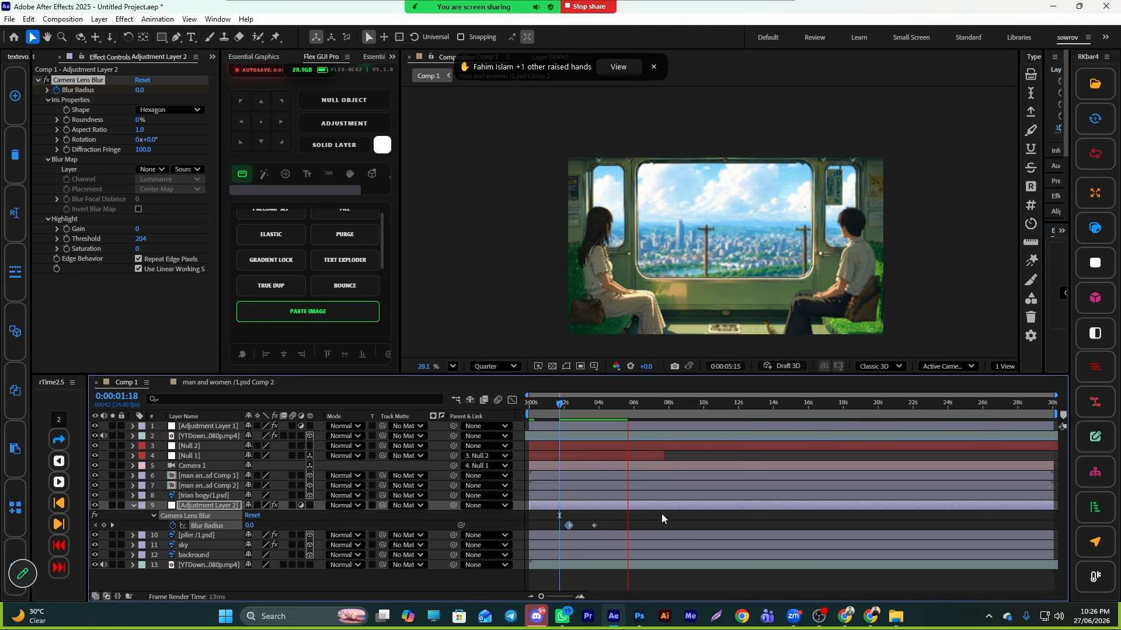
click(495, 366)
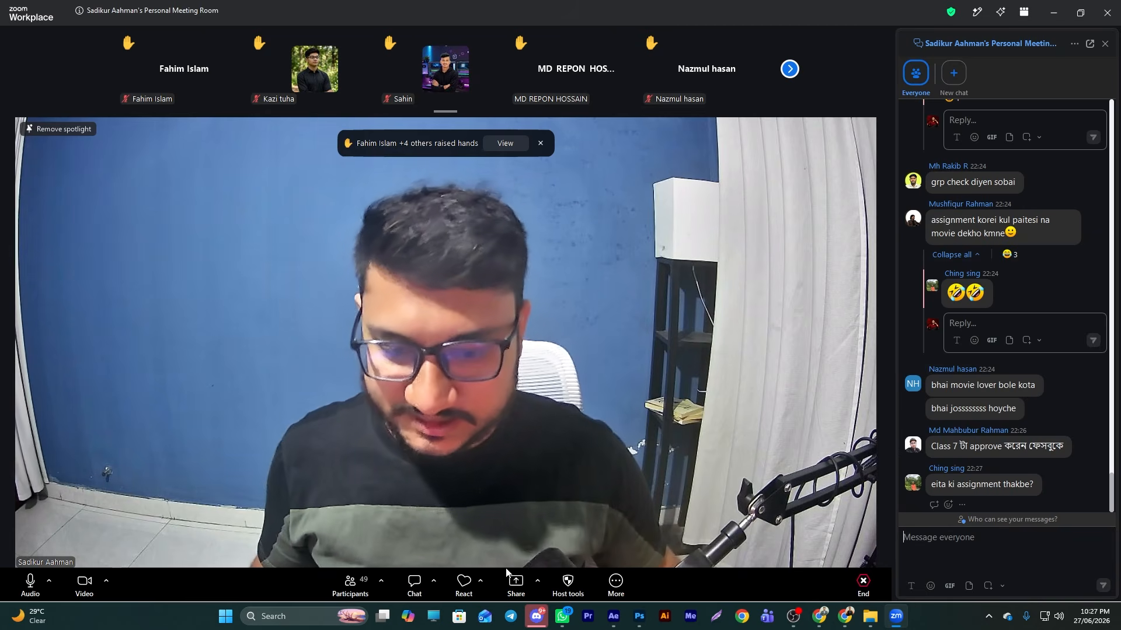
- Share the screen again from the Zoom meeting and return to the composition timeline
click(515, 581)
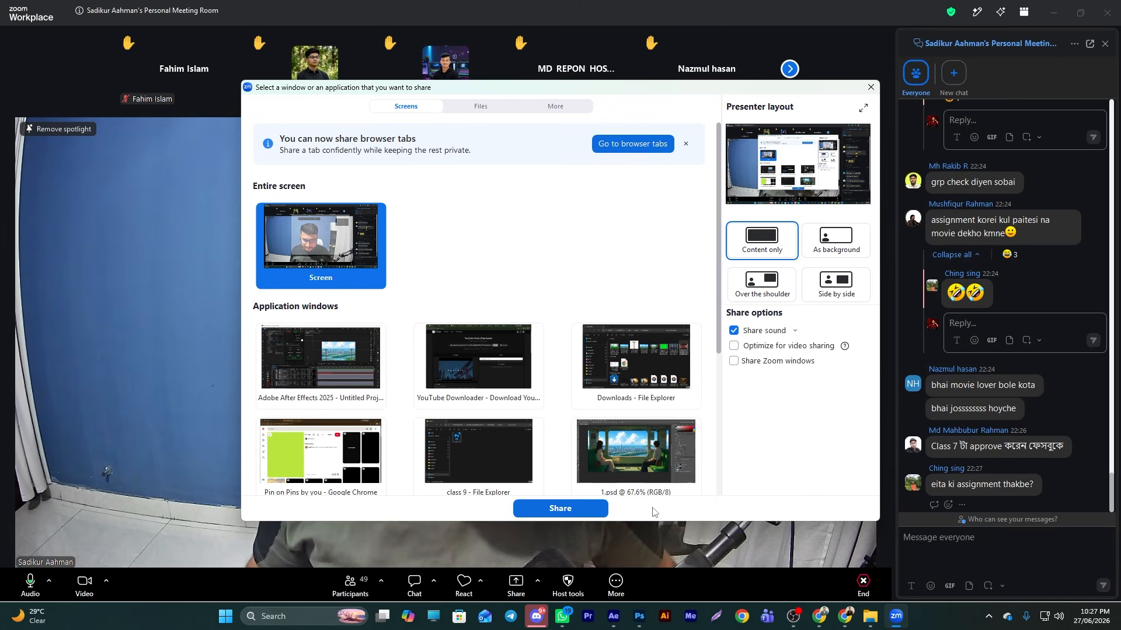
click(560, 509)
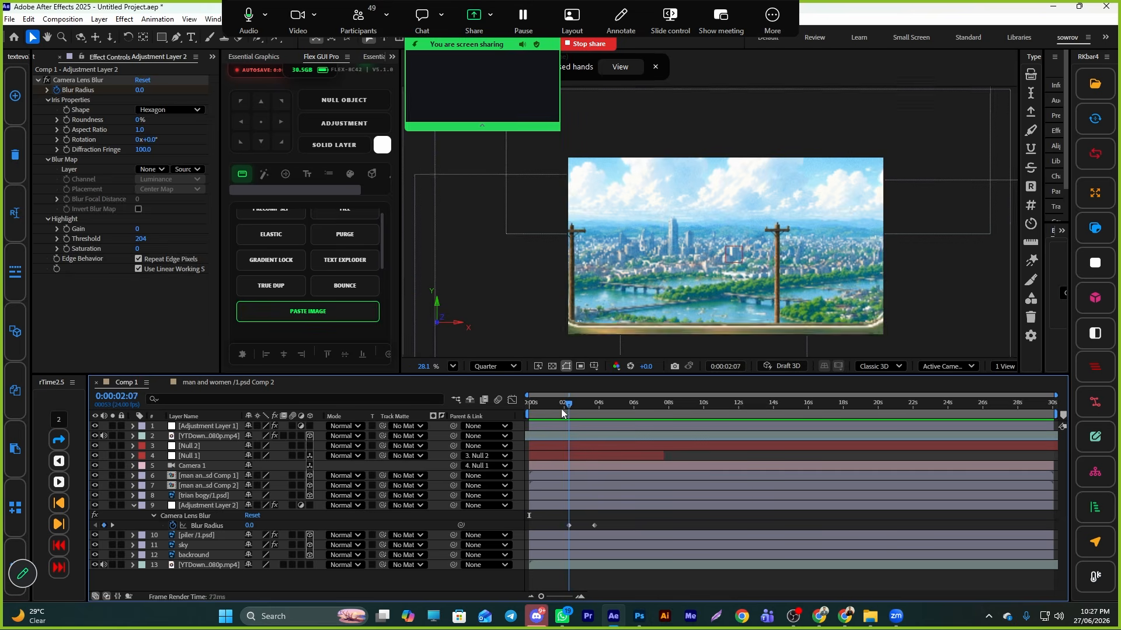
drag(561, 410, 627, 412)
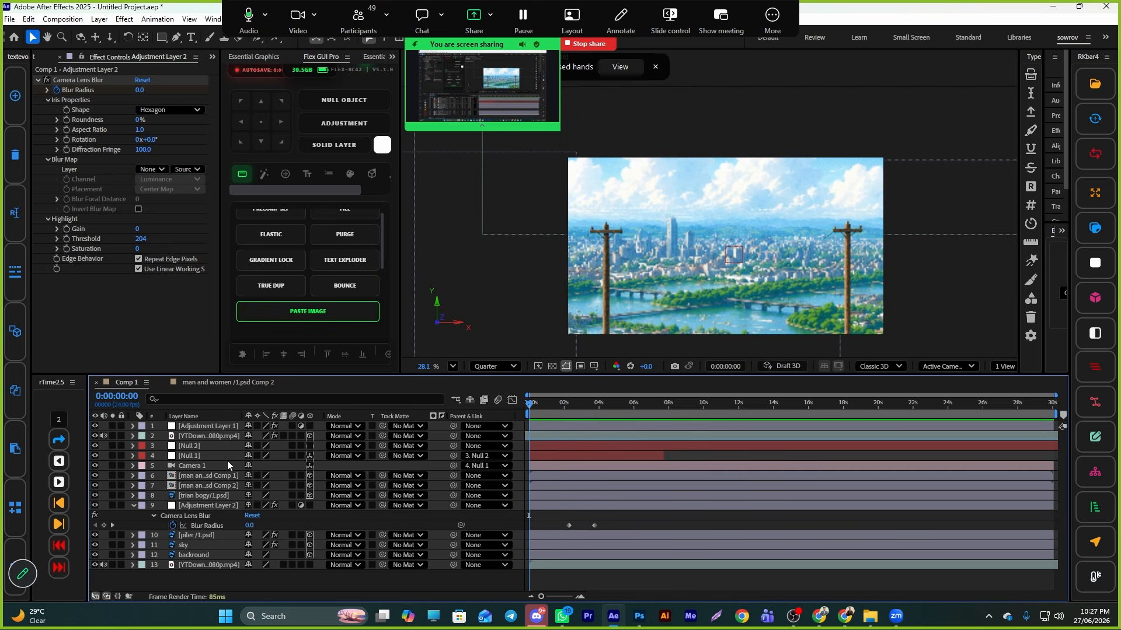
- Switch to Photoshop and hide every layer except man and women in the train PSD
click(216, 473)
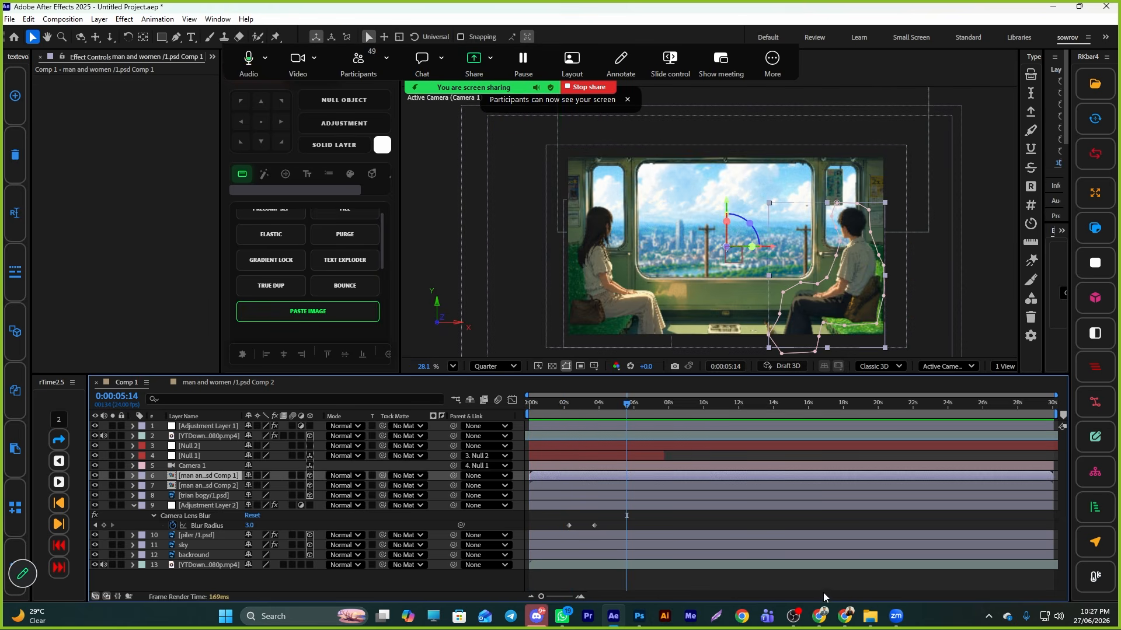
click(639, 617)
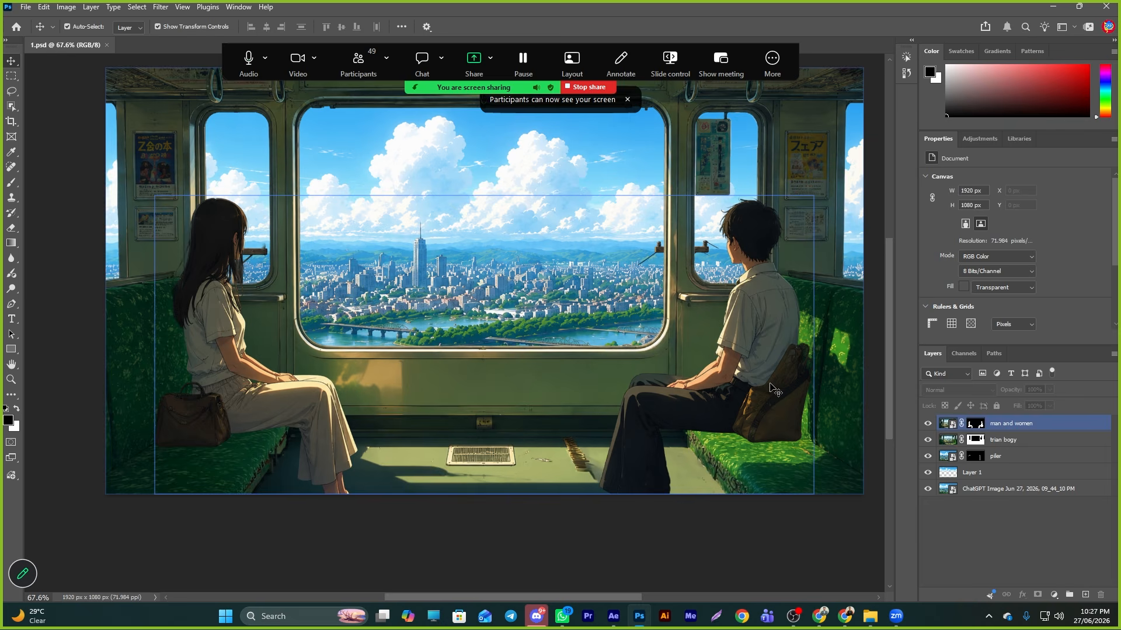
click(932, 548)
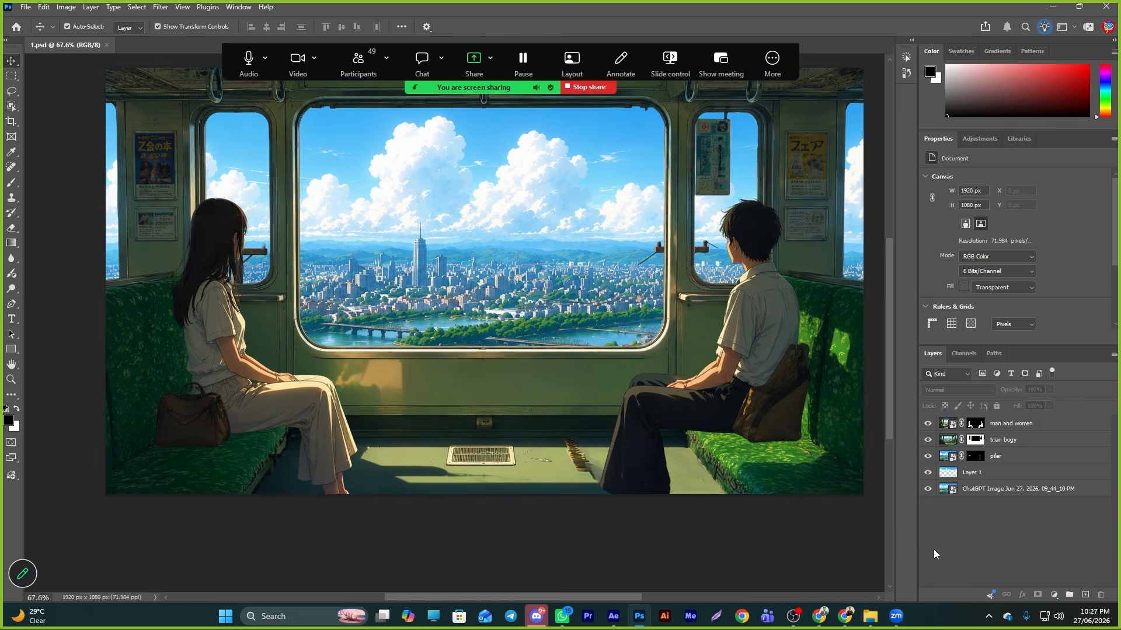
click(928, 441)
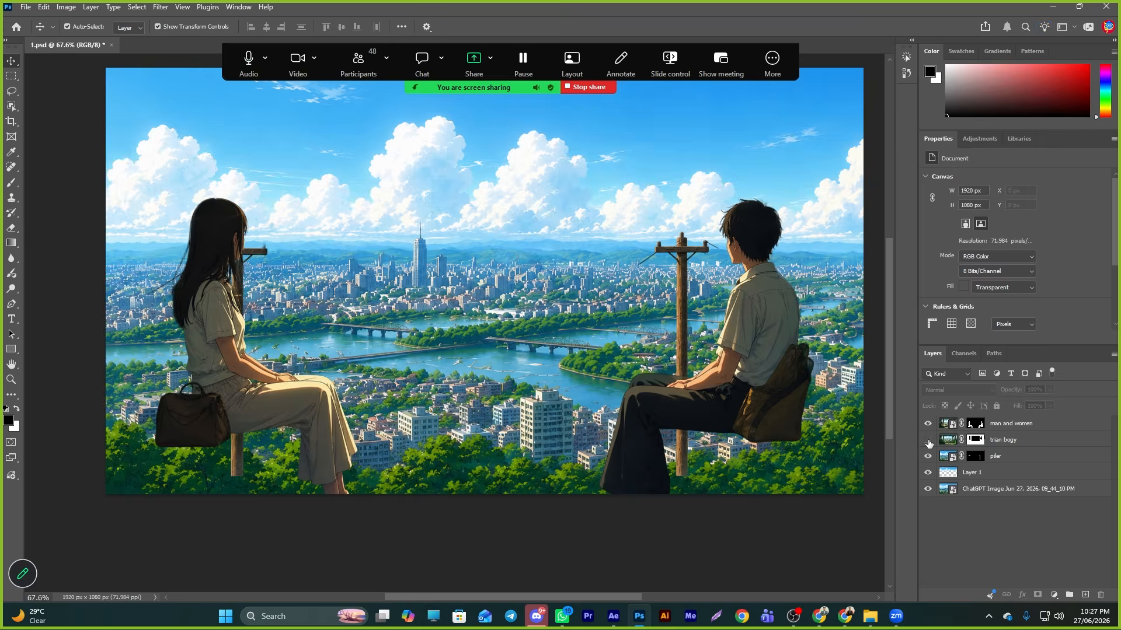
click(929, 444)
click(929, 443)
click(928, 459)
click(929, 475)
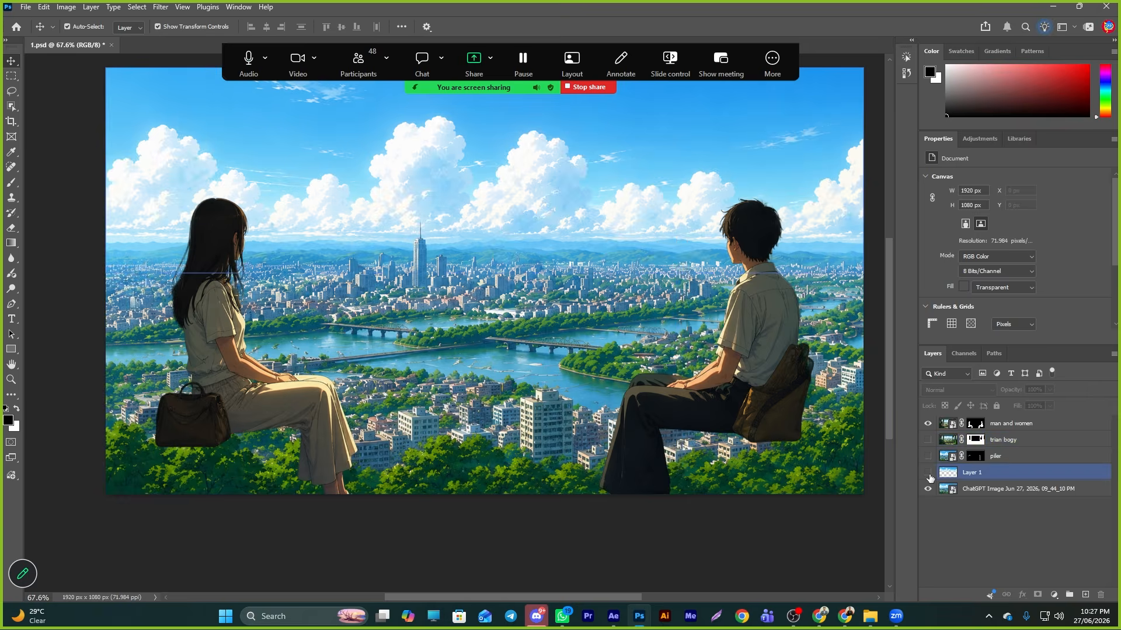
click(930, 492)
- Reposition the man and women layer to about X -53 px, Y 32 px
drag(758, 363, 734, 390)
key(ctrl+z)
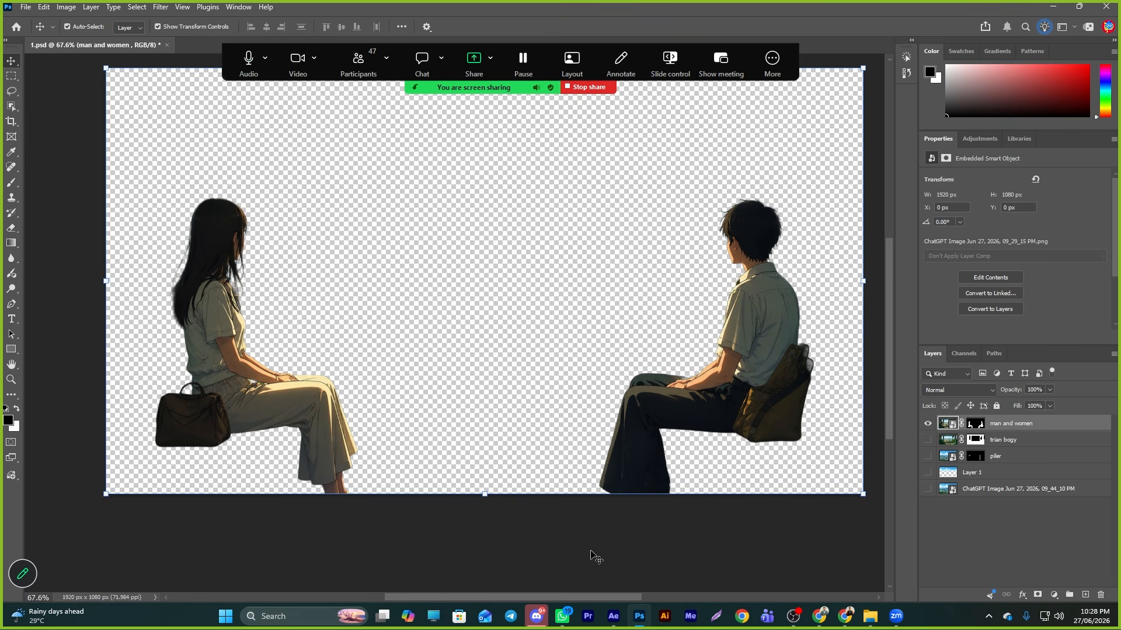
drag(709, 412, 687, 424)
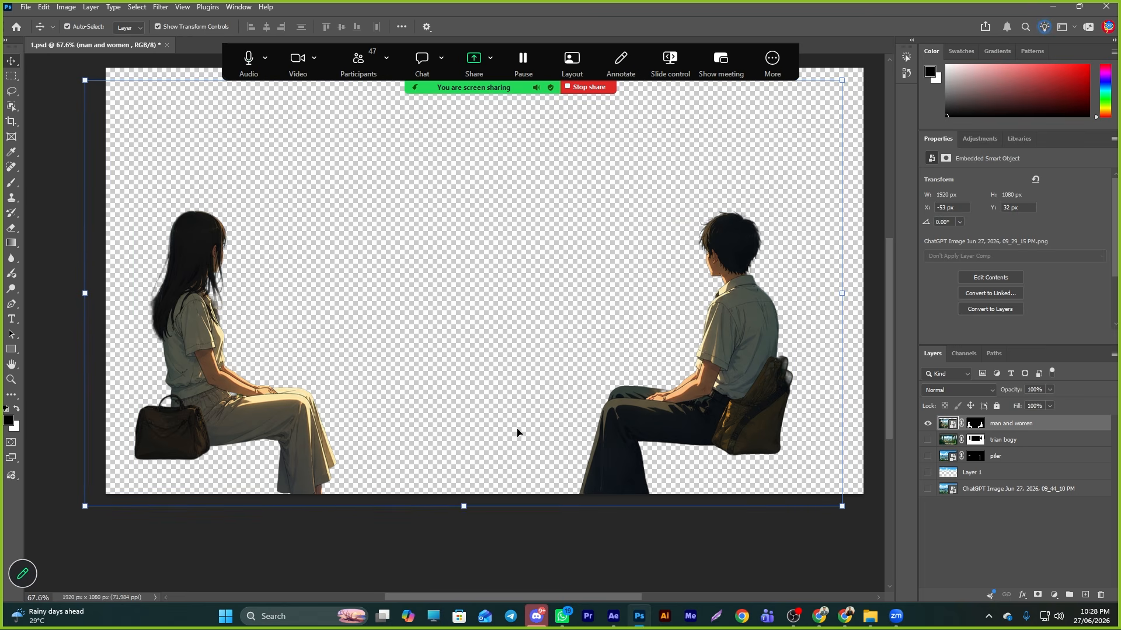
click(900, 616)
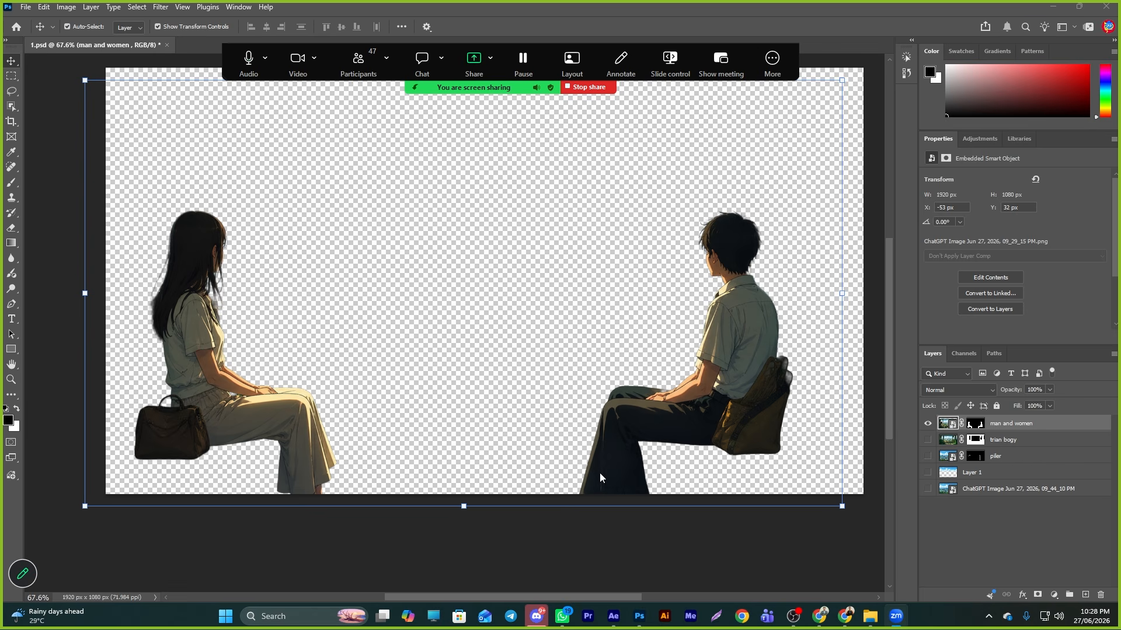
click(708, 425)
drag(672, 410, 668, 402)
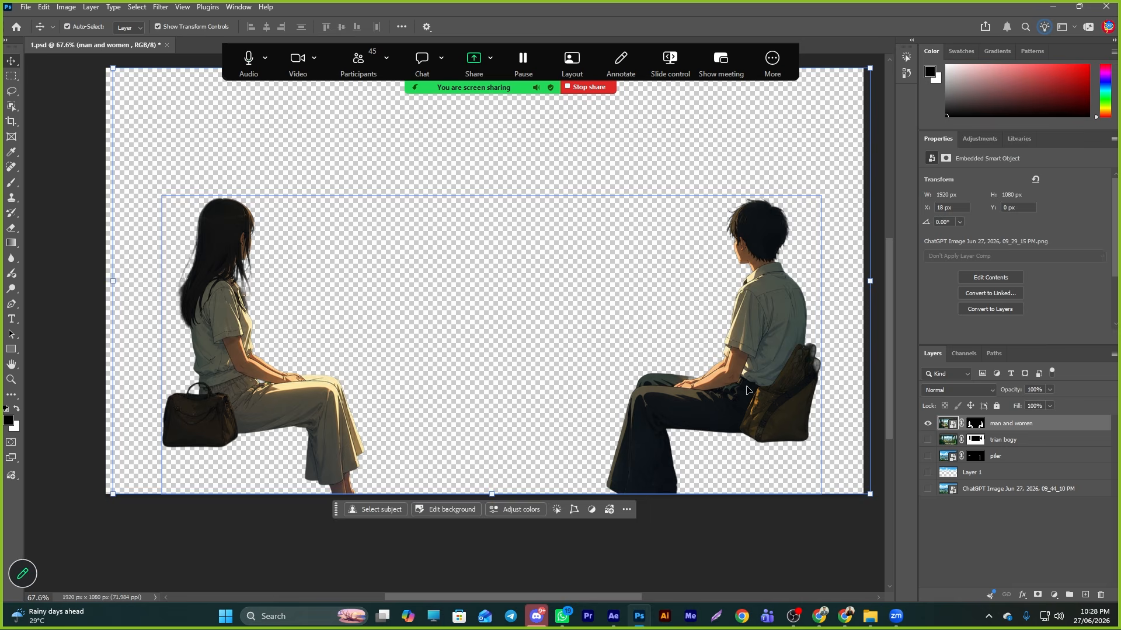
drag(747, 390, 704, 359)
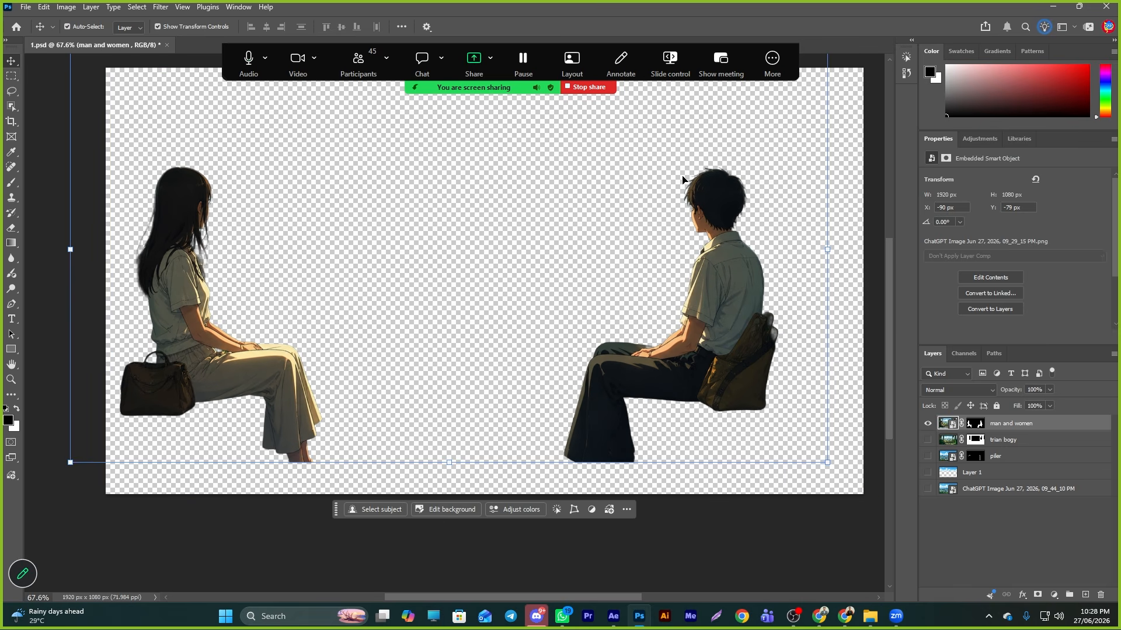
key(ctrl+z)
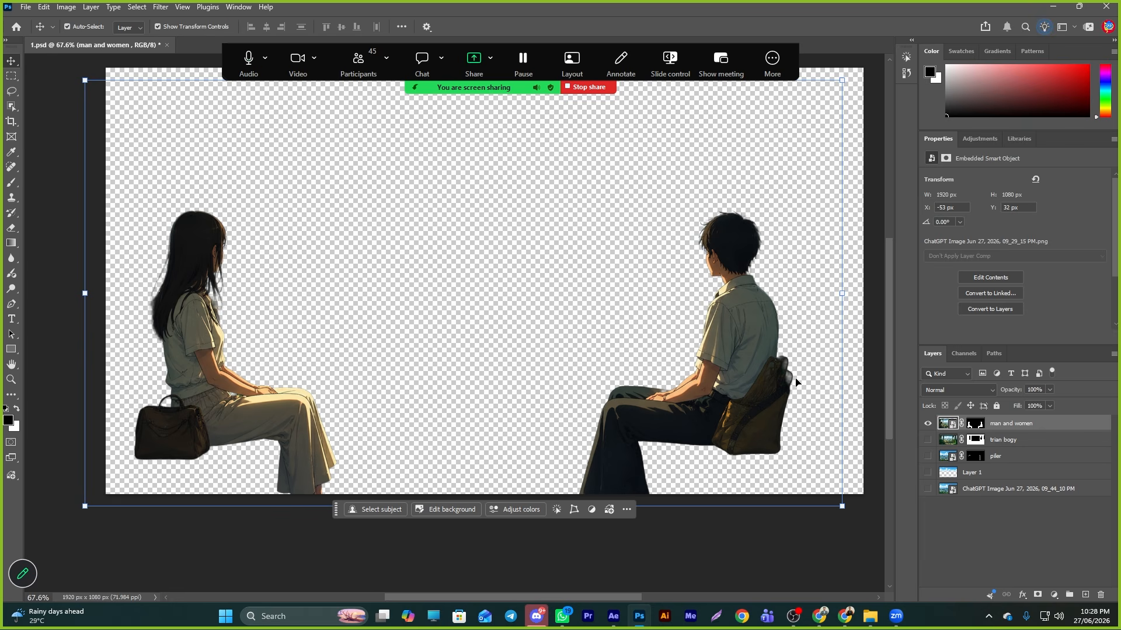
click(612, 617)
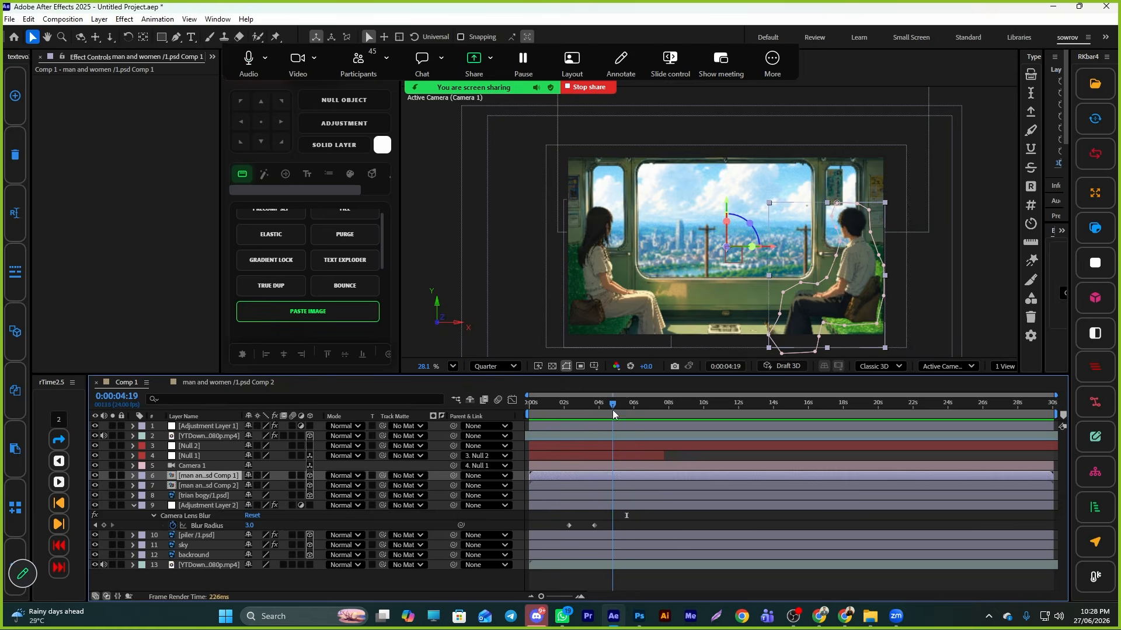
drag(624, 424, 651, 424)
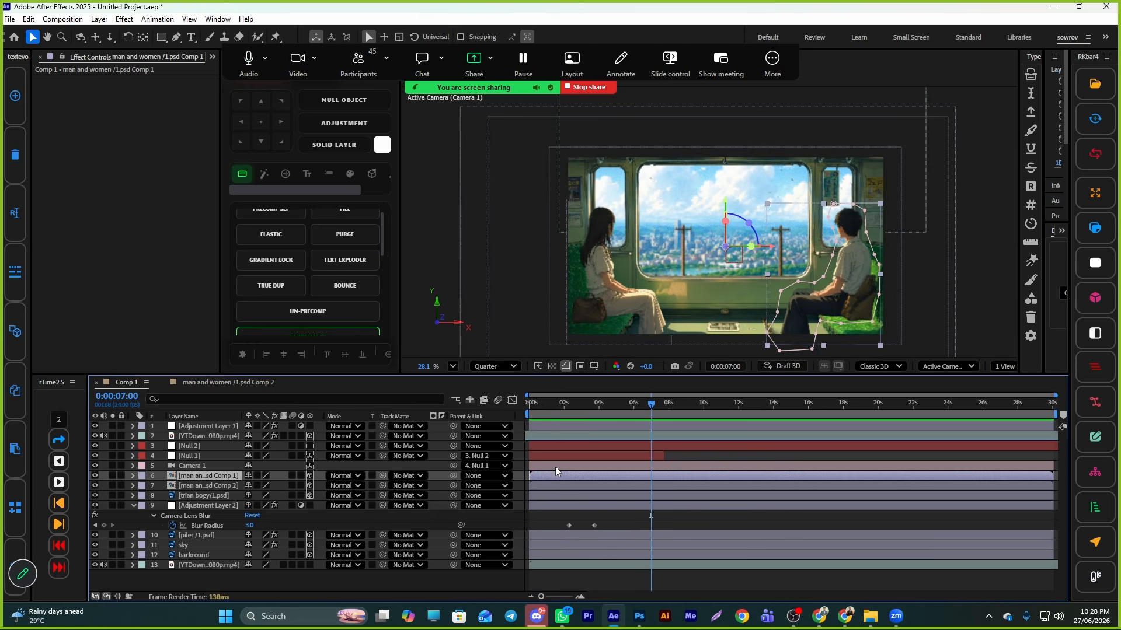
right_click(563, 481)
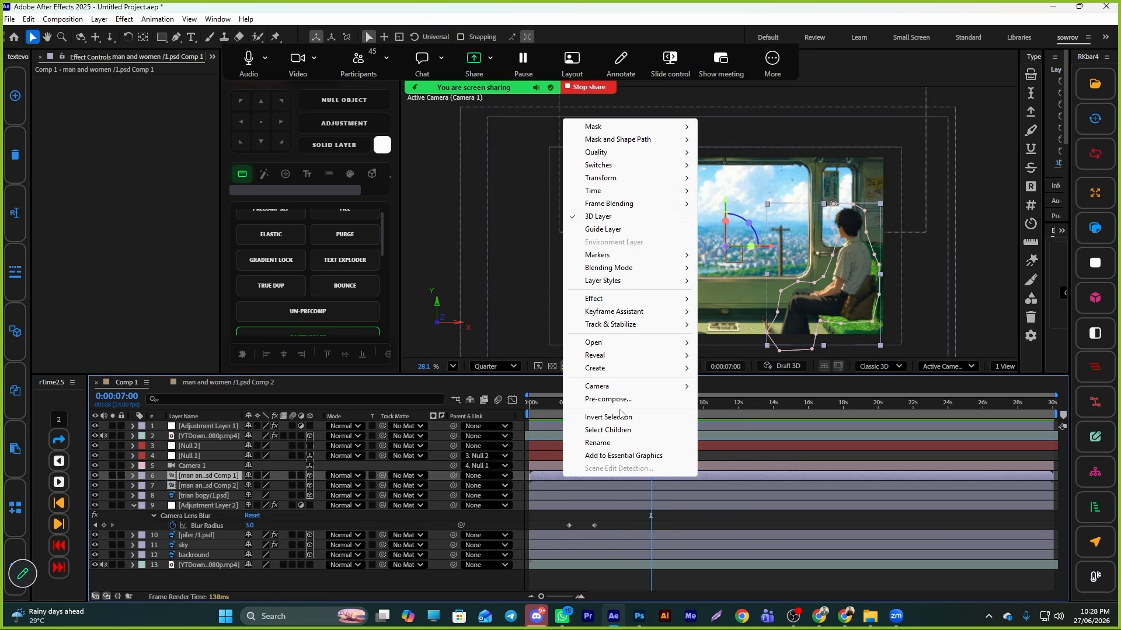
click(612, 399)
drag(500, 207, 470, 212)
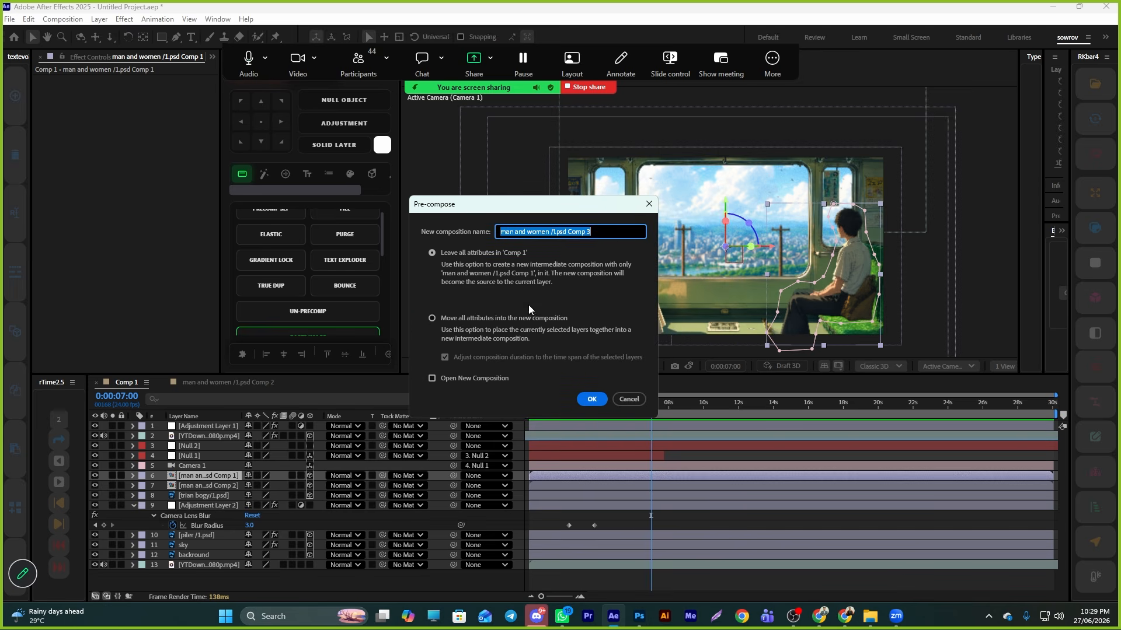
click(628, 399)
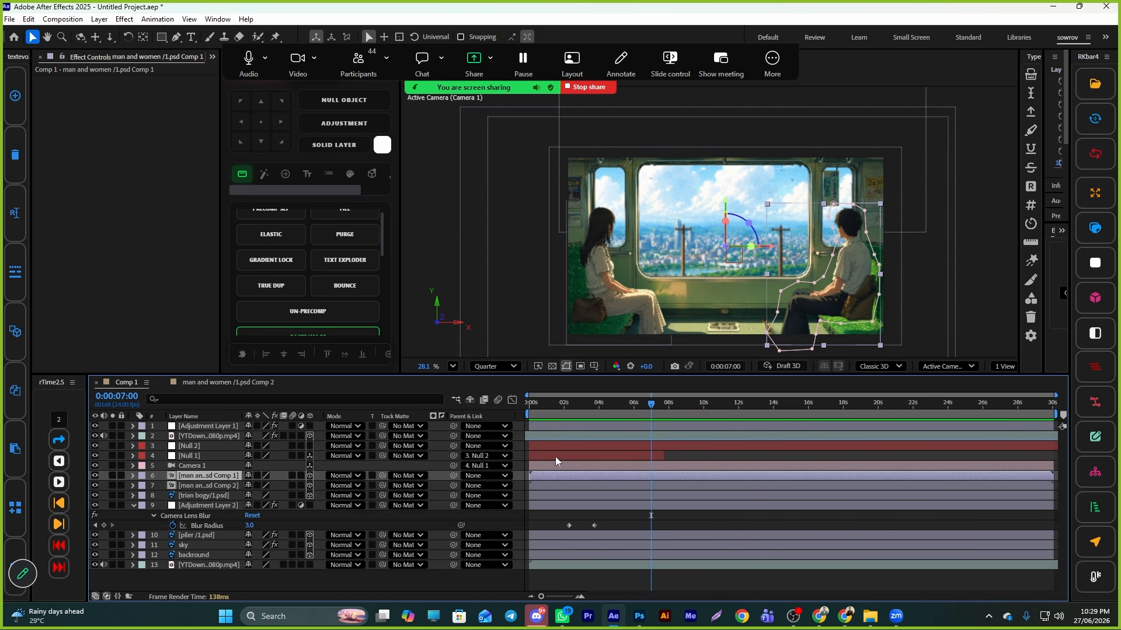
- Open the man and women precomp to inspect its puppet pin keyframes, then return to Comp 1
double_click(605, 477)
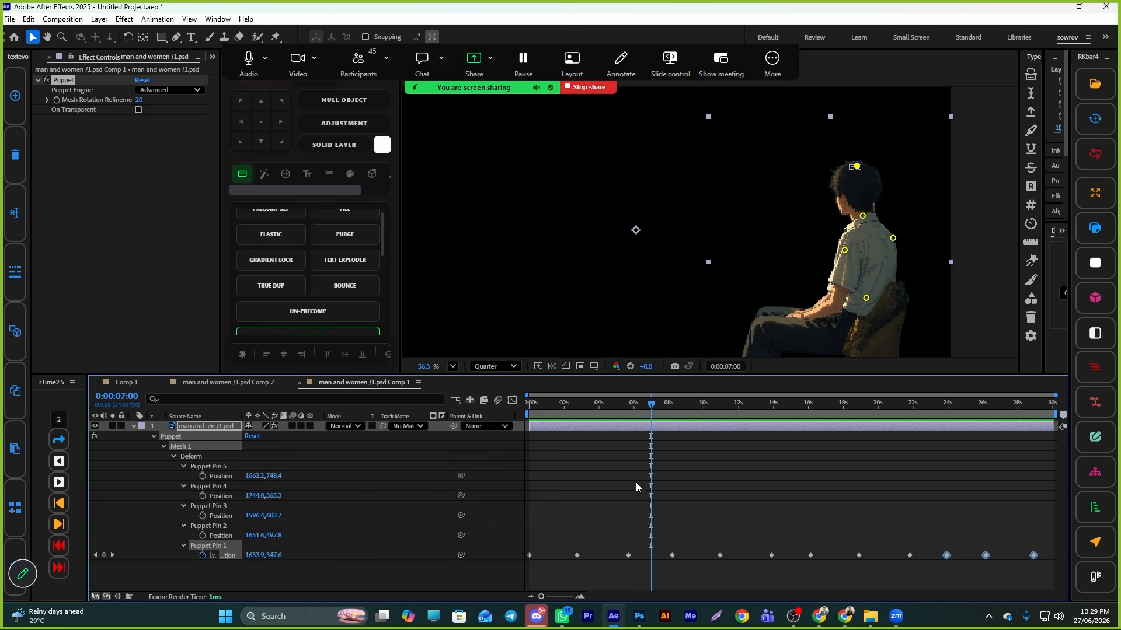
click(124, 384)
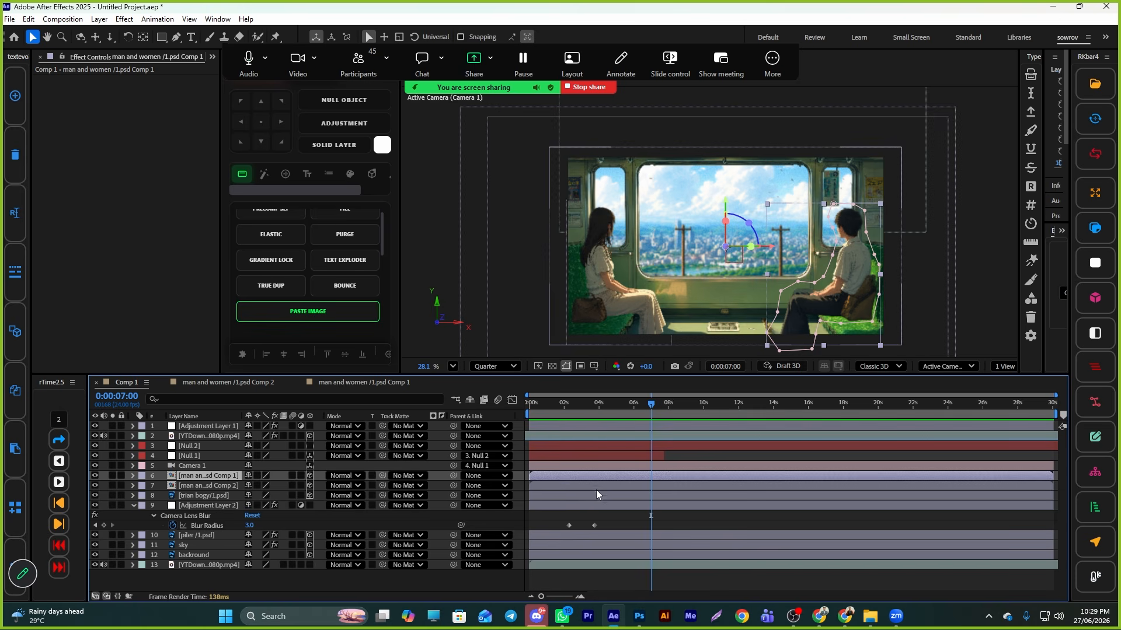
mouse_move(642, 418)
mouse_down()
mouse_move(544, 423)
mouse_move(629, 426)
mouse_up()
click(349, 384)
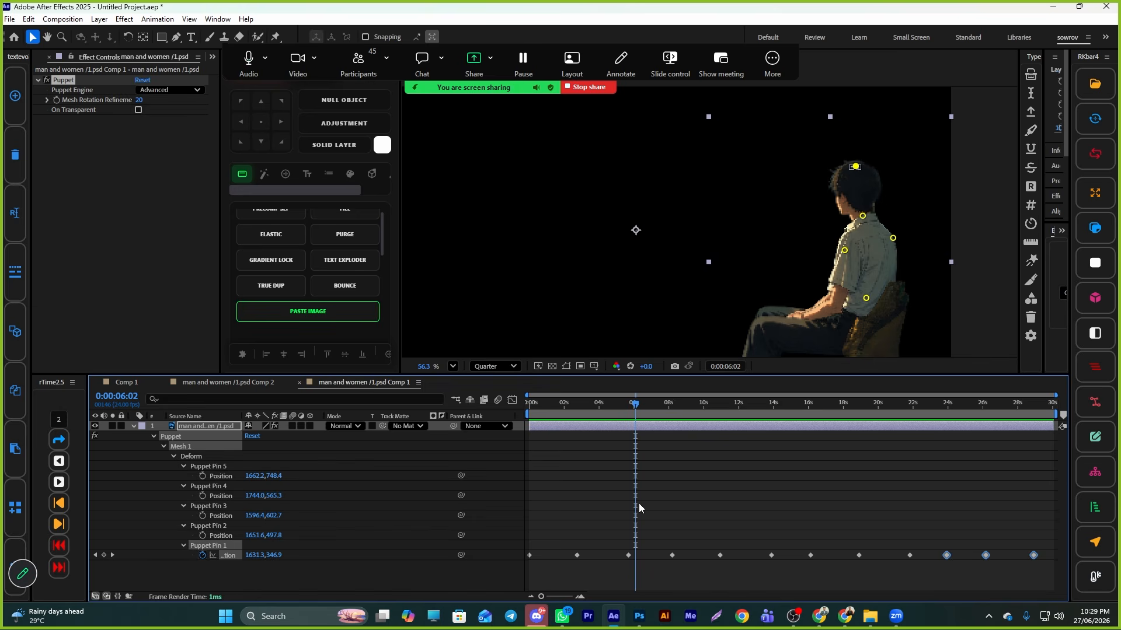
click(126, 382)
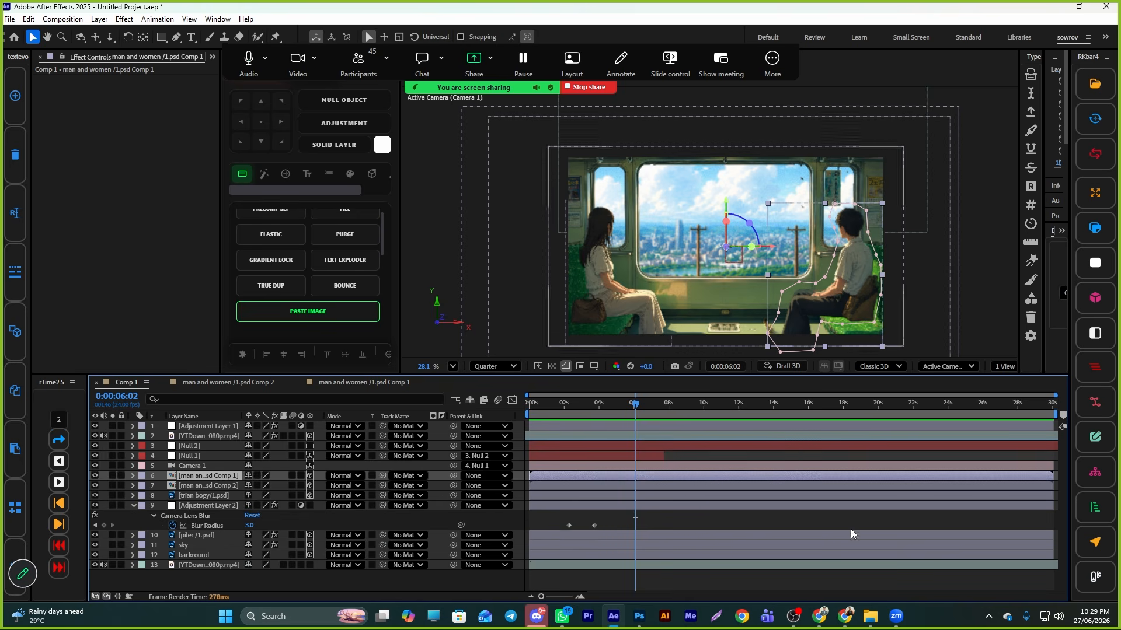
- Stop sharing the screen in the Zoom meeting
mouse_move(897, 616)
click(900, 575)
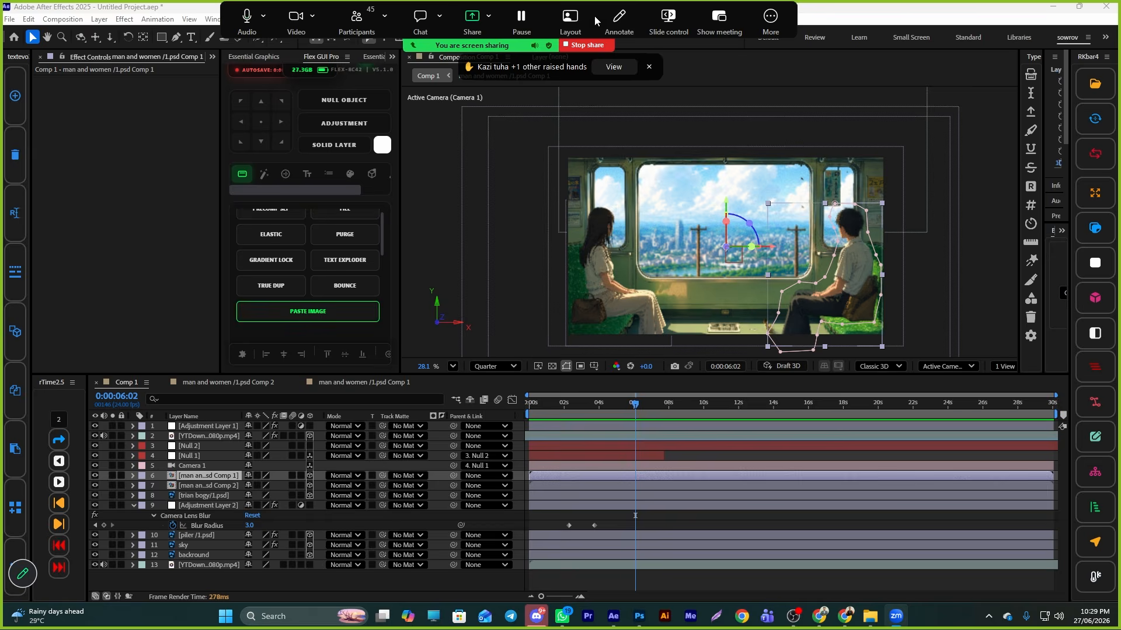
mouse_move(435, 44)
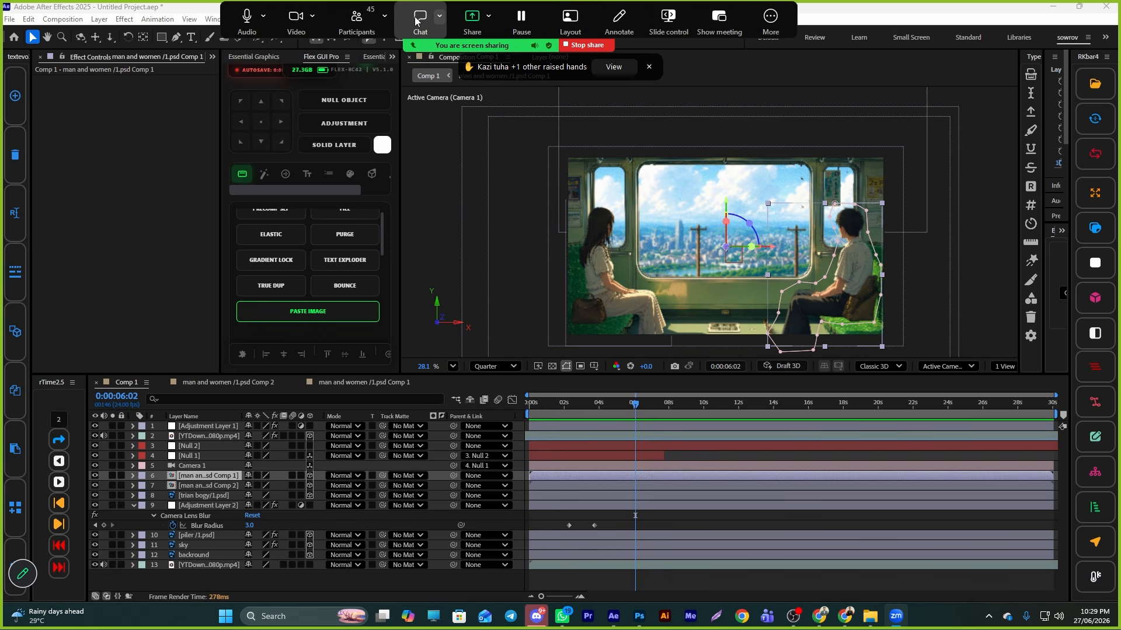
click(372, 16)
click(372, 17)
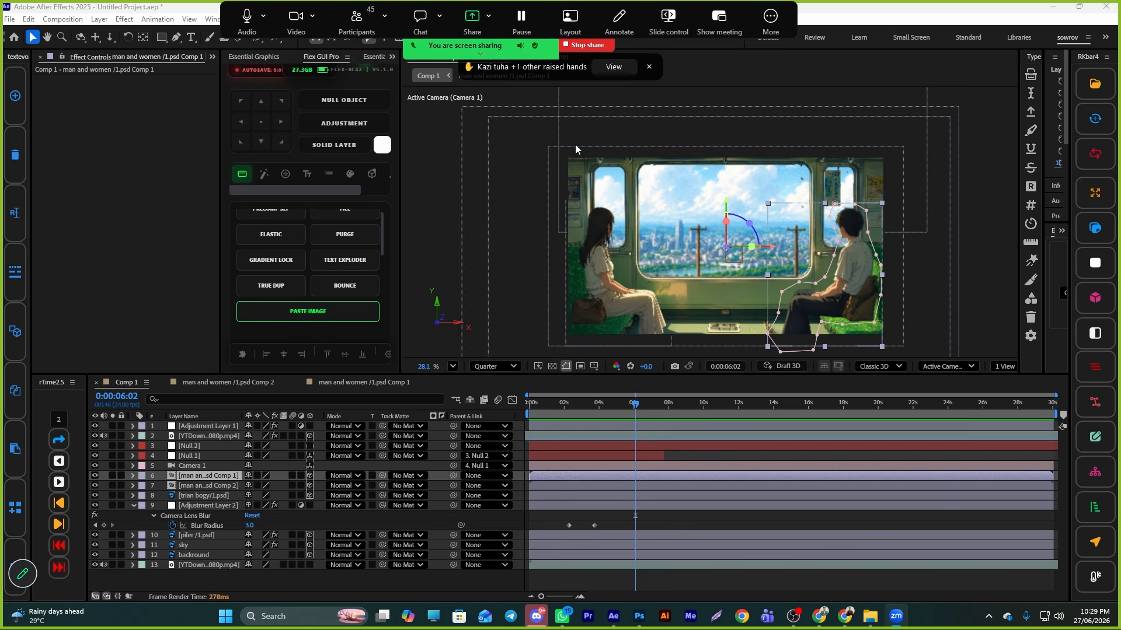
click(587, 47)
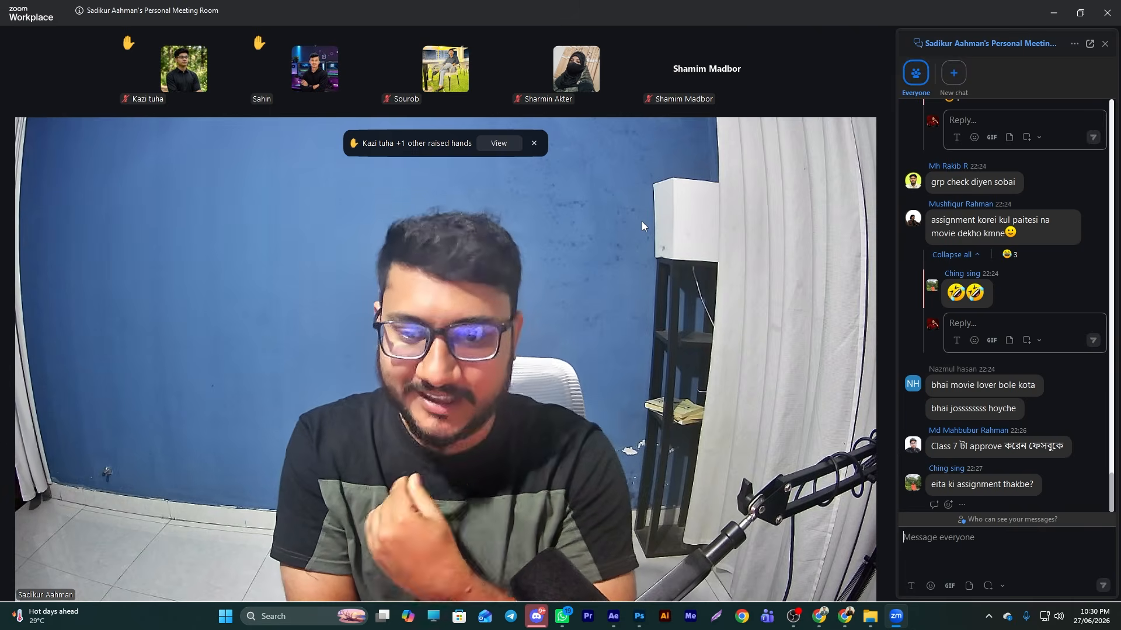